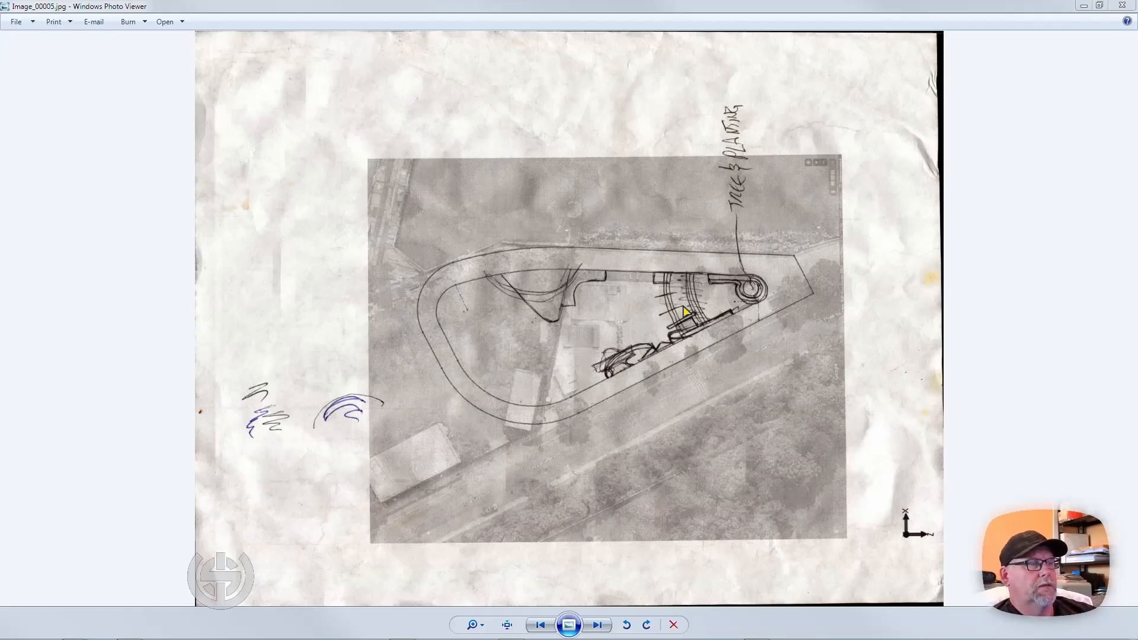
Review the scanned skatepark concept sketches in order, from Image_00005.jpg through Image_00010.jpg and on to the following scan.
mouse_move(569, 639)
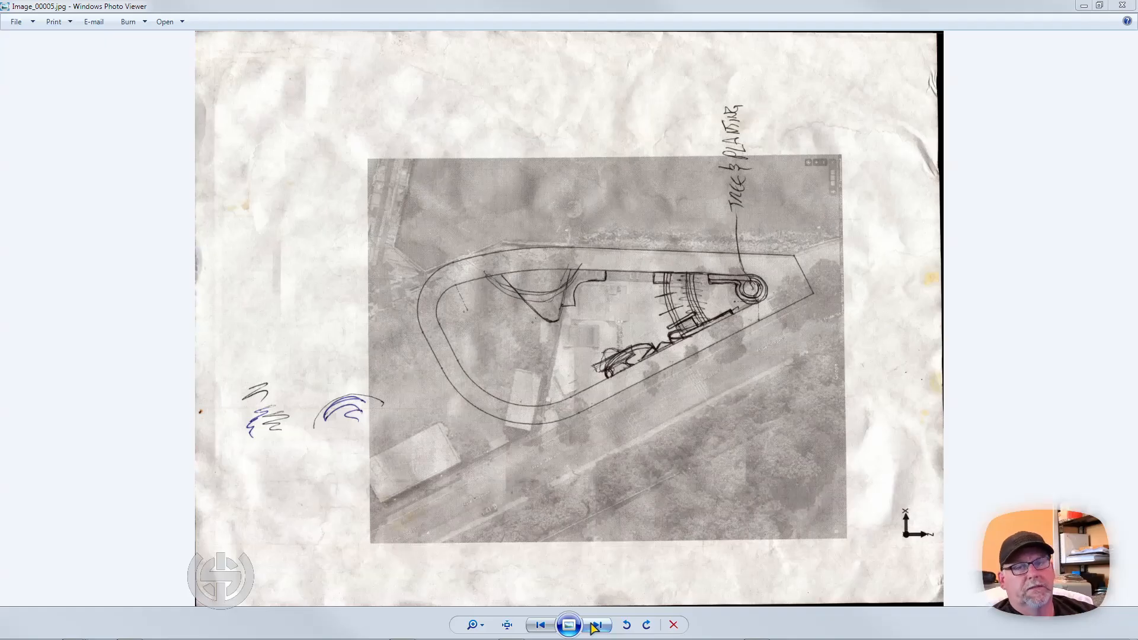
left_click(594, 625)
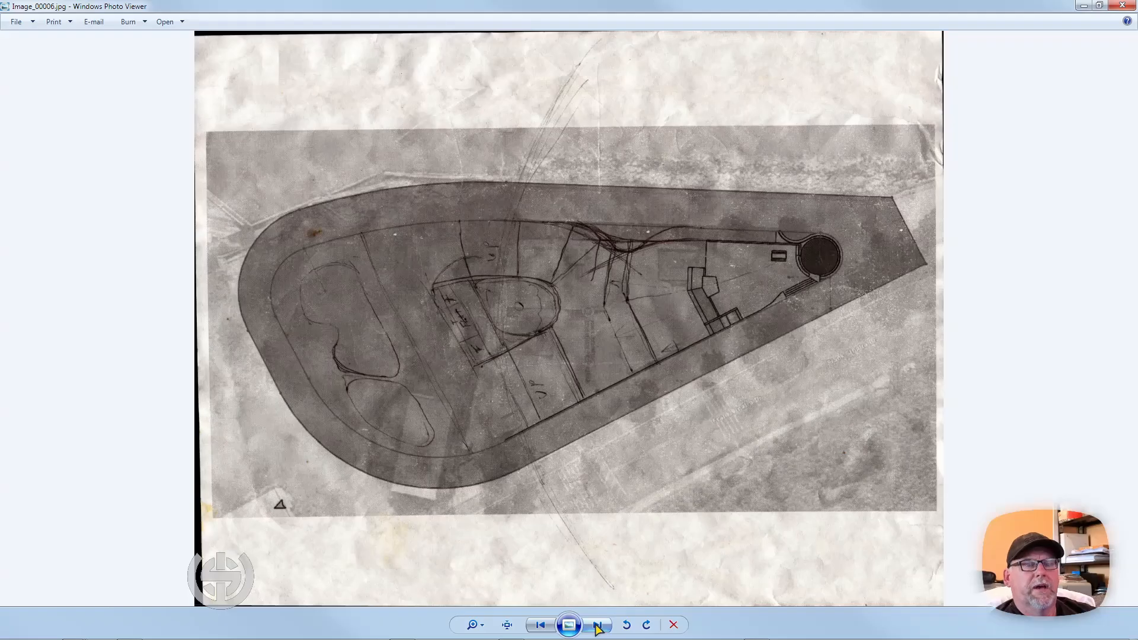
left_click(598, 625)
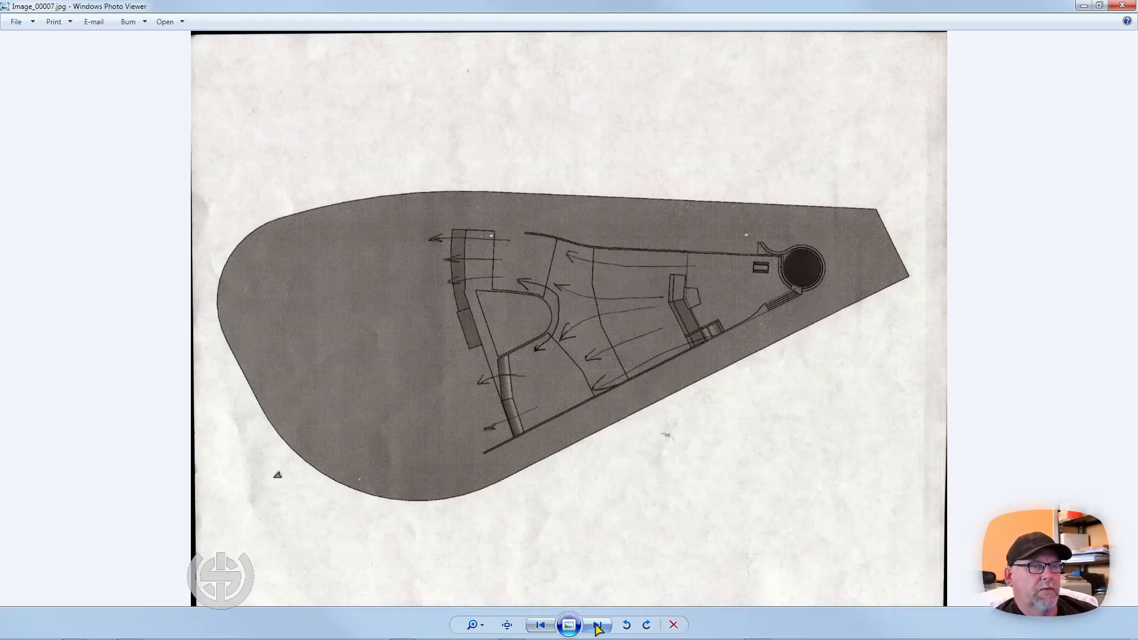
mouse_move(600, 639)
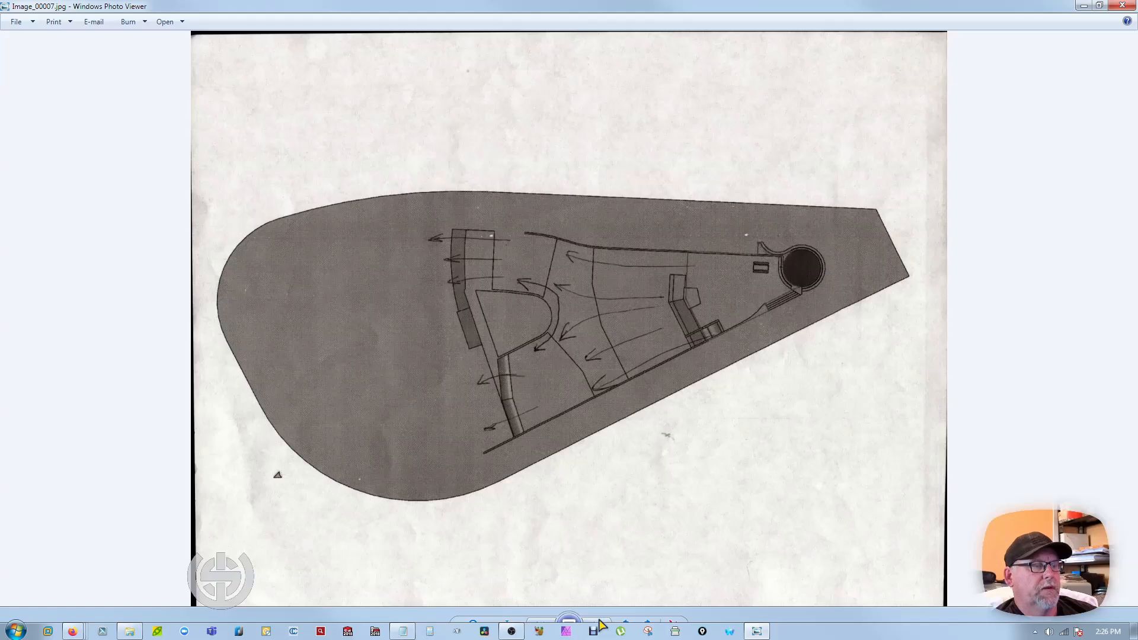
left_click(597, 624)
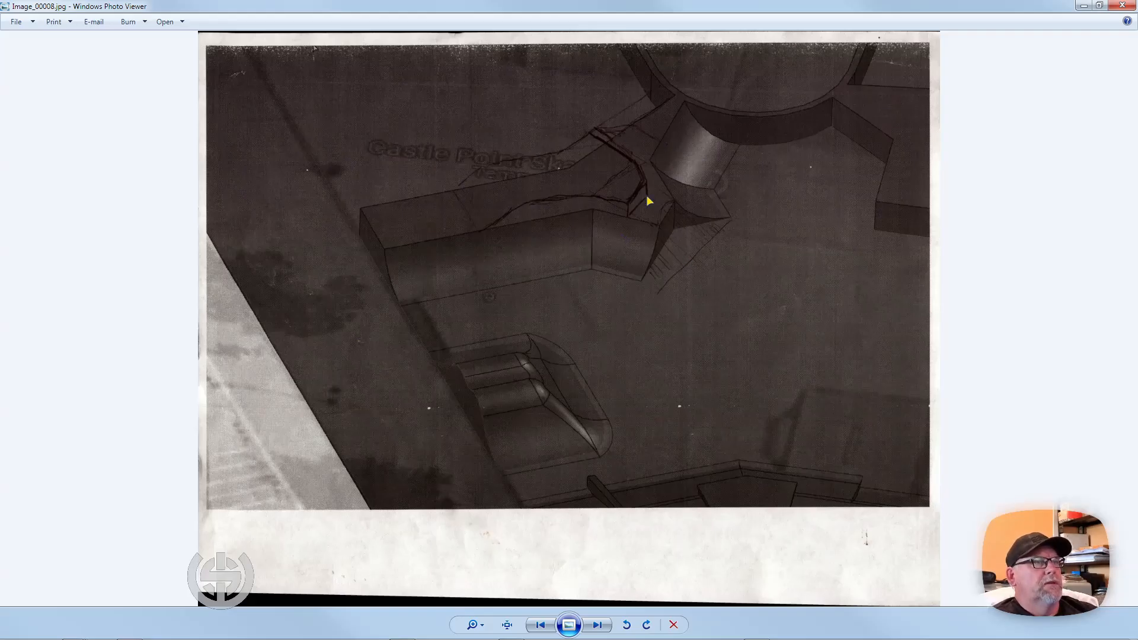
mouse_move(593, 604)
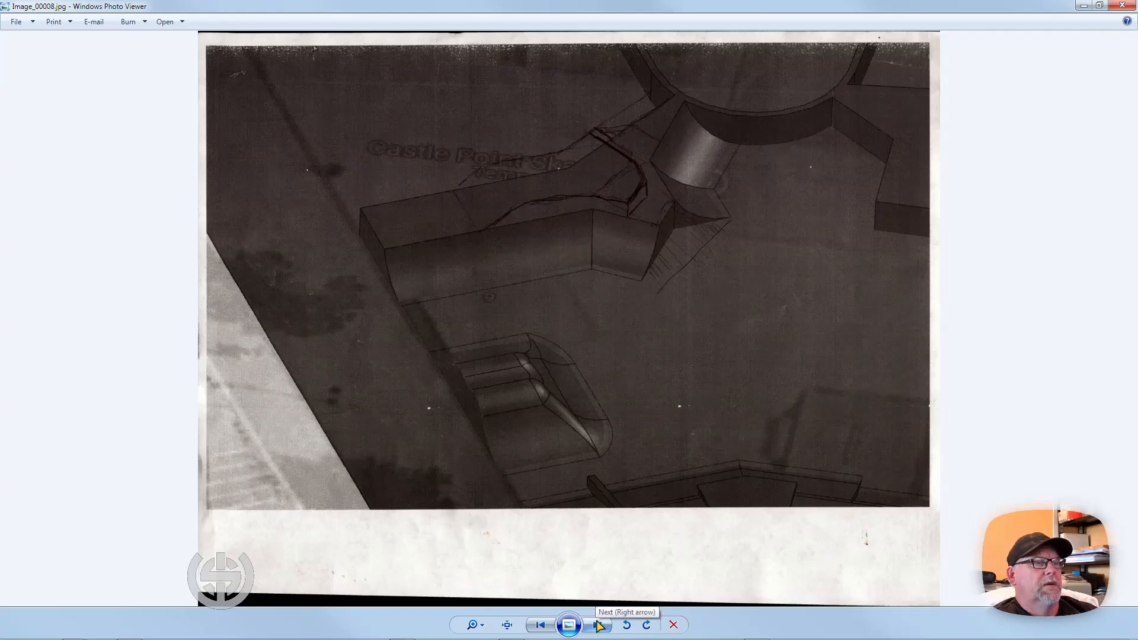
left_click(598, 624)
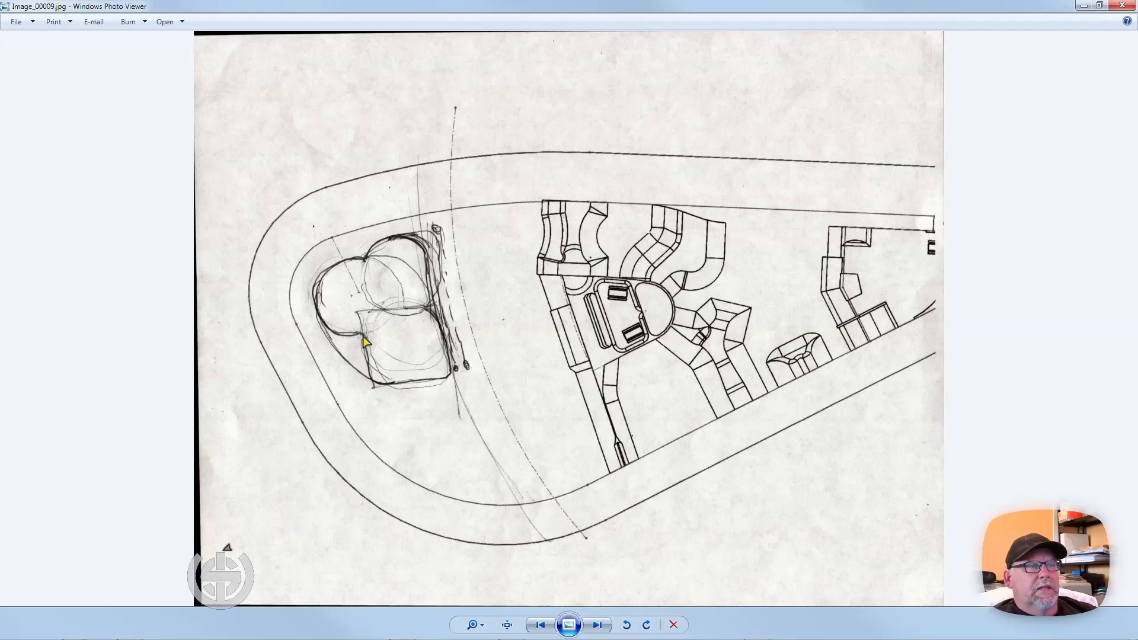
left_click(595, 626)
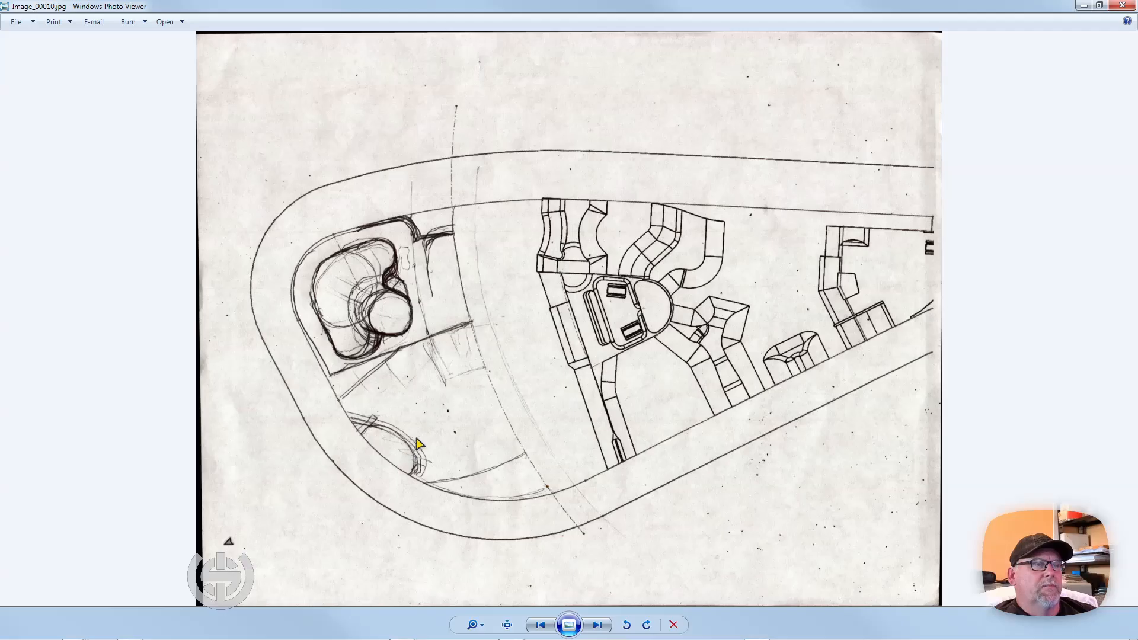
left_click(595, 627)
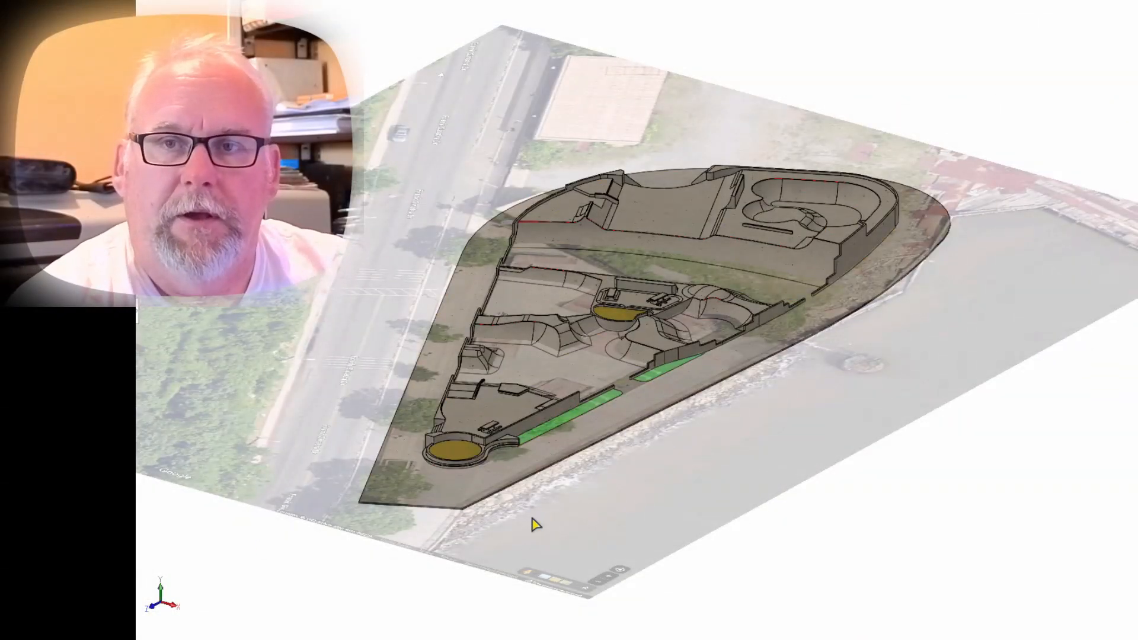
Examine the skatepark model's lower plaza floor between the round yellow planter and the first quarter-pipes.
scroll(714, 375, "up", 2)
scroll(715, 374, "up", 2)
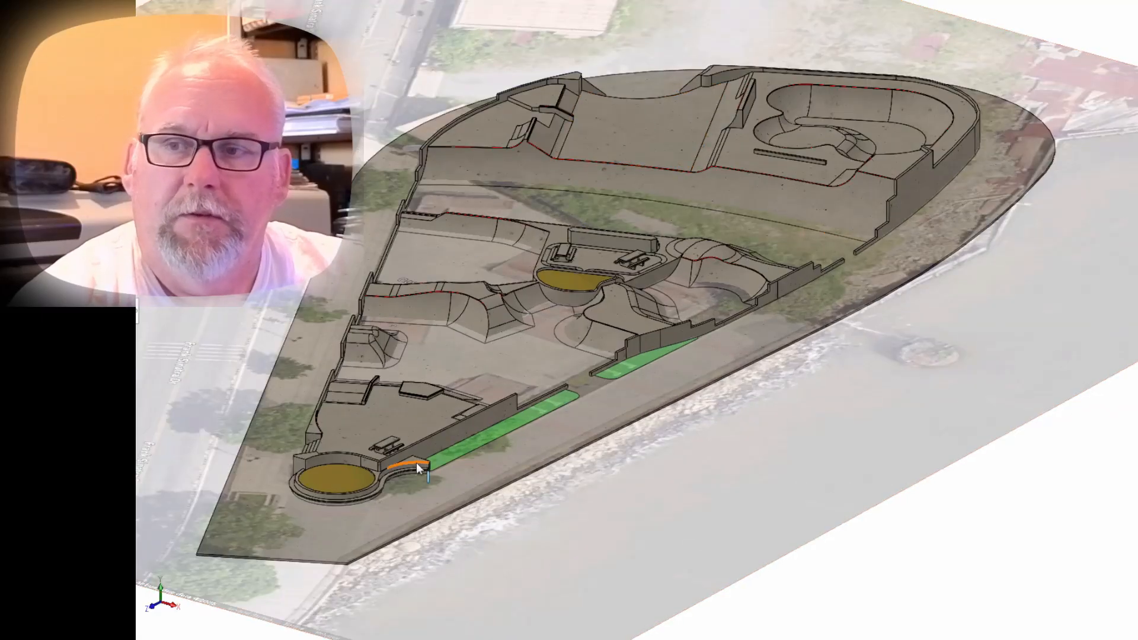
left_click(387, 408)
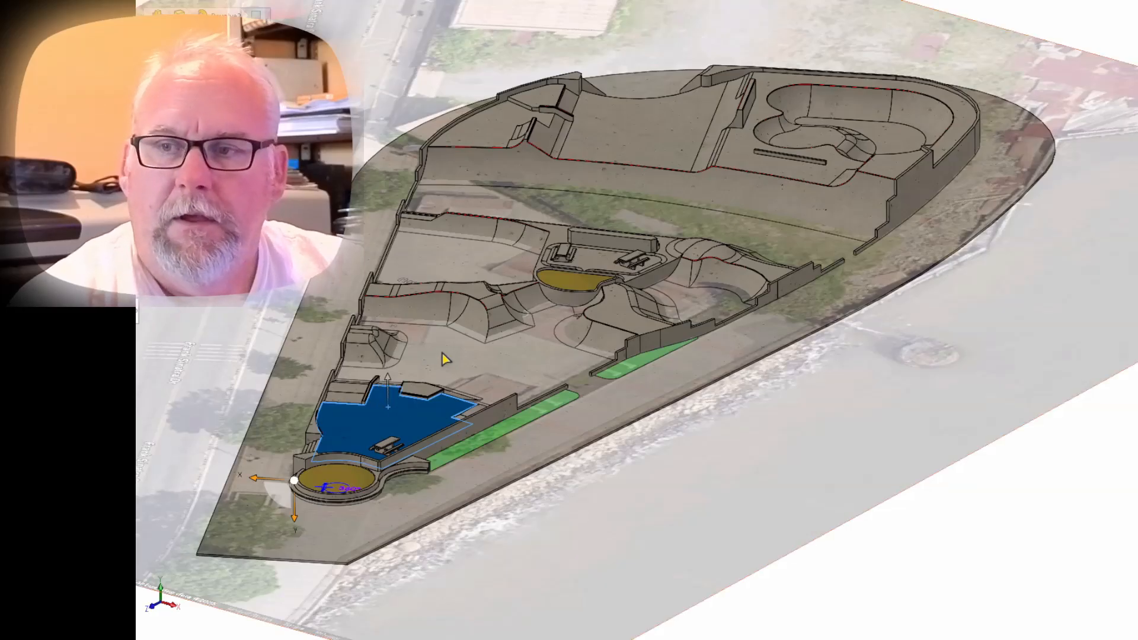
key("Escape")
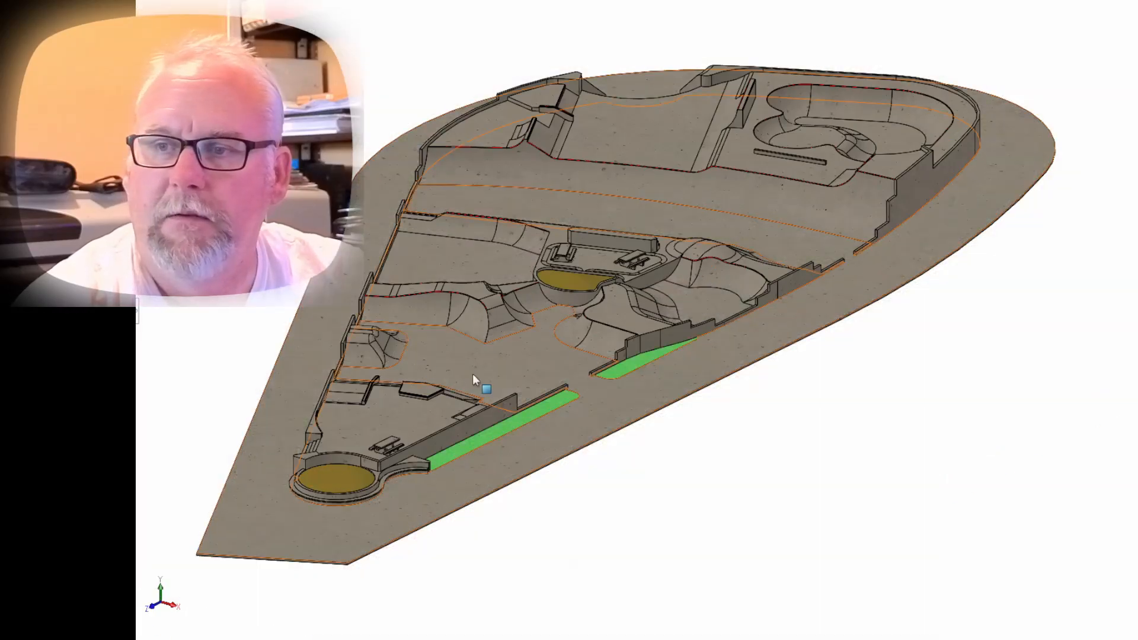
left_click(472, 373)
key("Escape")
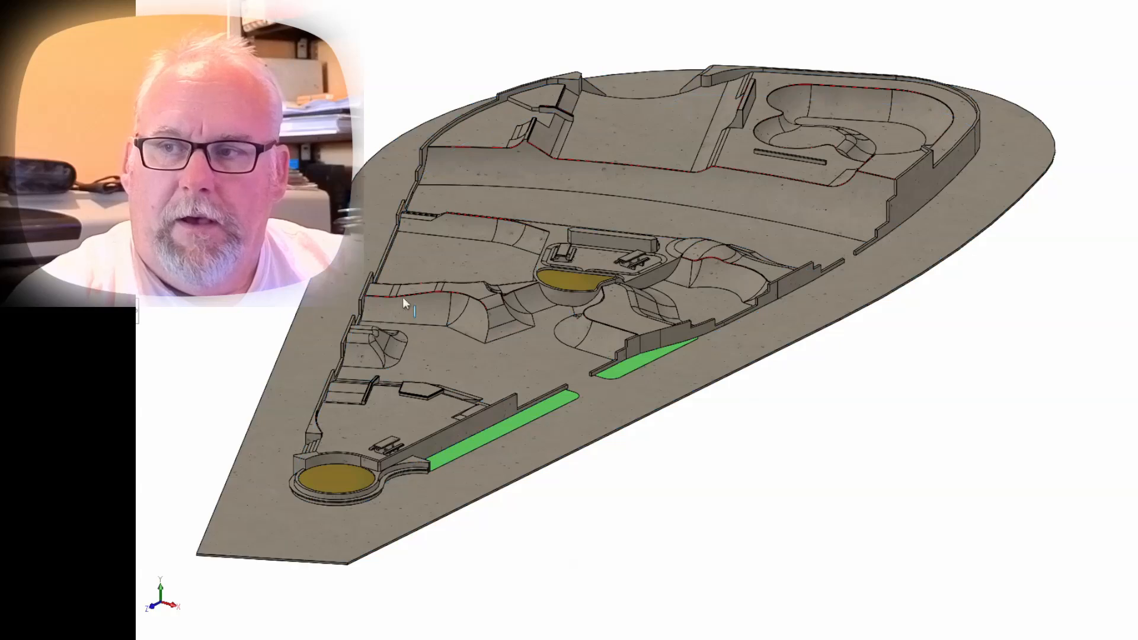
Inspect the quarter-pipe and bank faces of the middle level, including the transition leading to the raised picnic platform.
left_click(426, 320)
left_click(600, 347)
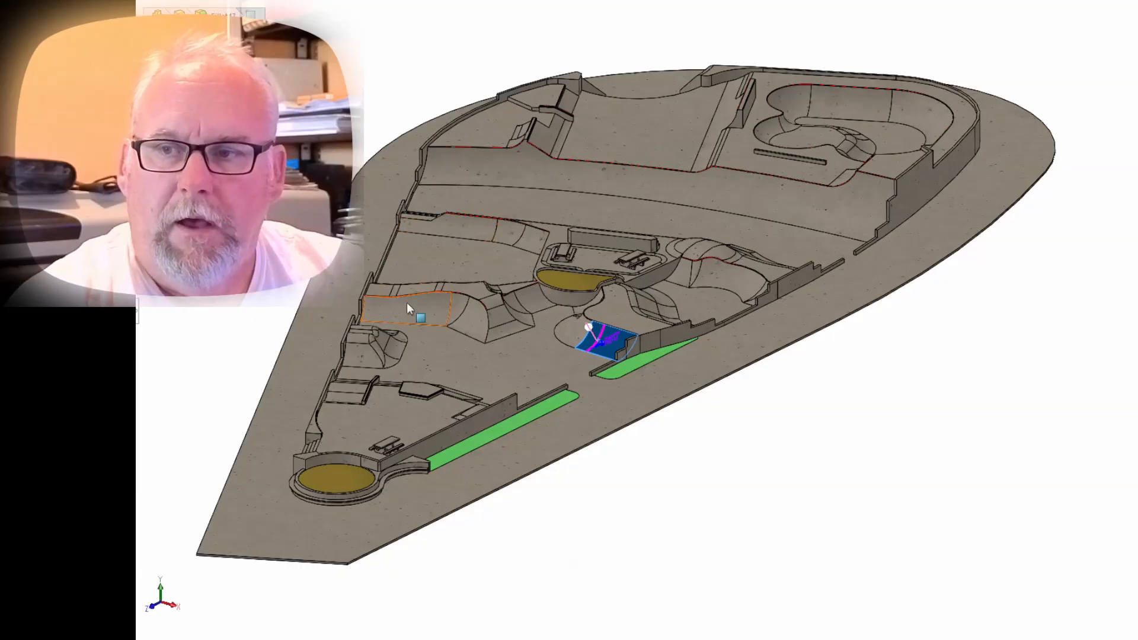
left_click(464, 230)
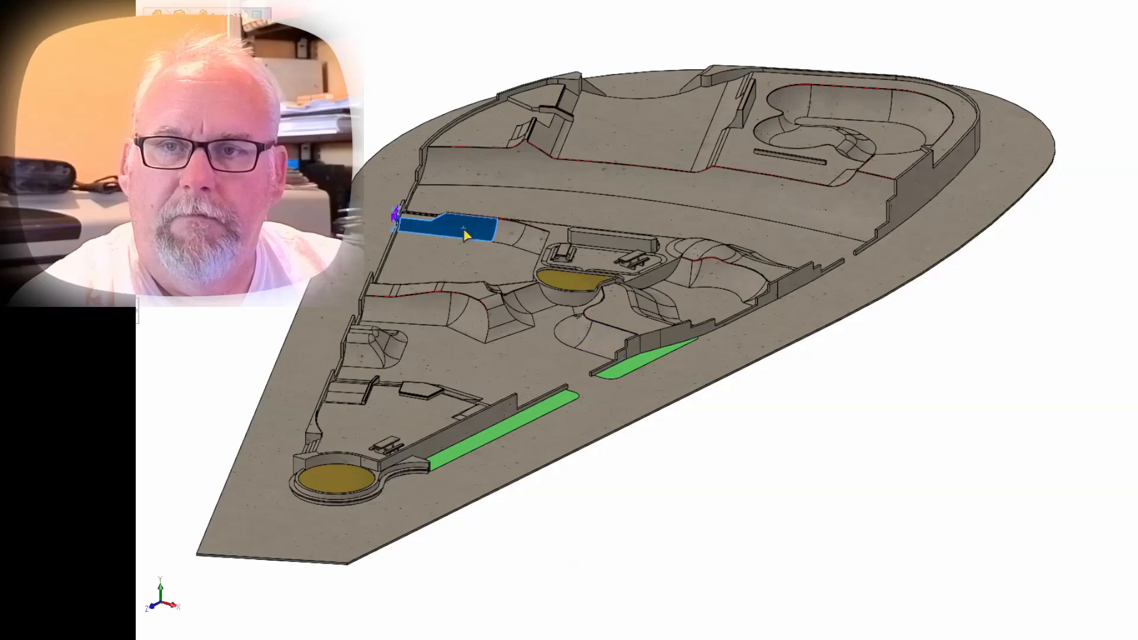
scroll(465, 235, "up", 10)
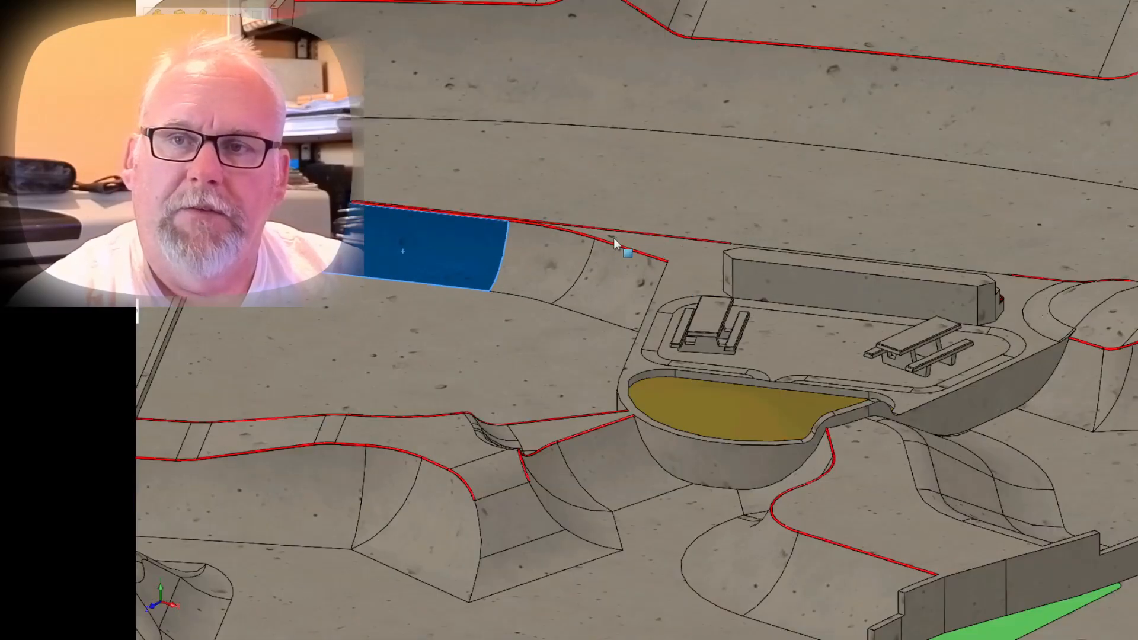
scroll(614, 238, "down", 3)
scroll(666, 291, "down", 2)
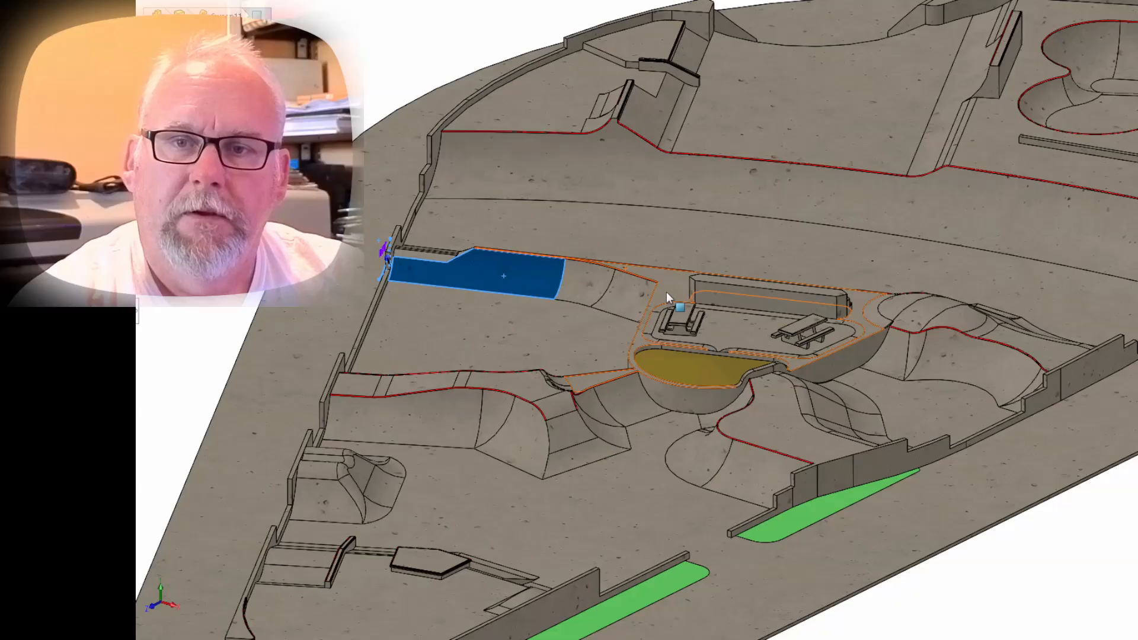
Inspect the triangular deck and the curved hump surface beside the raised picnic platform from several angles.
middle_click_drag(666, 291, 275, 318)
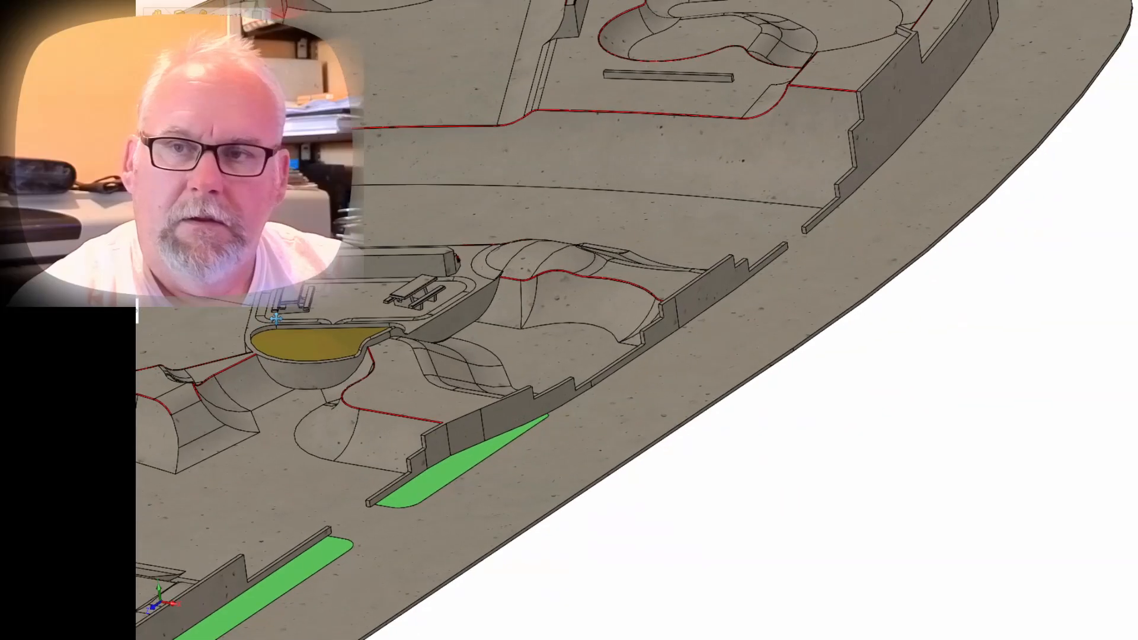
left_click(664, 281)
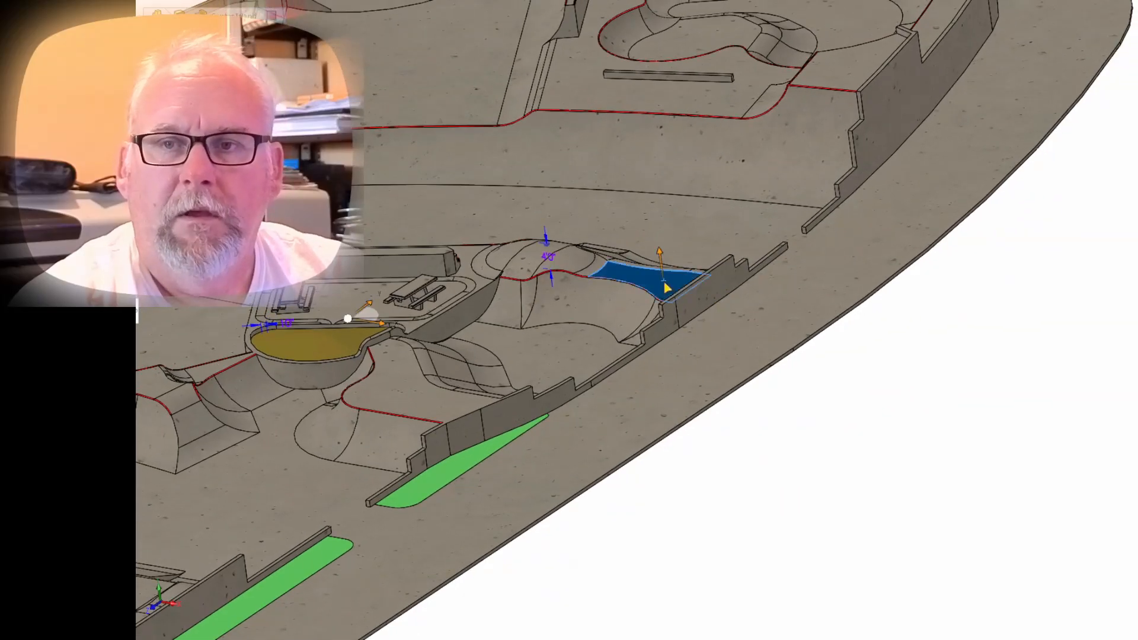
middle_click_drag(568, 275, 583, 295)
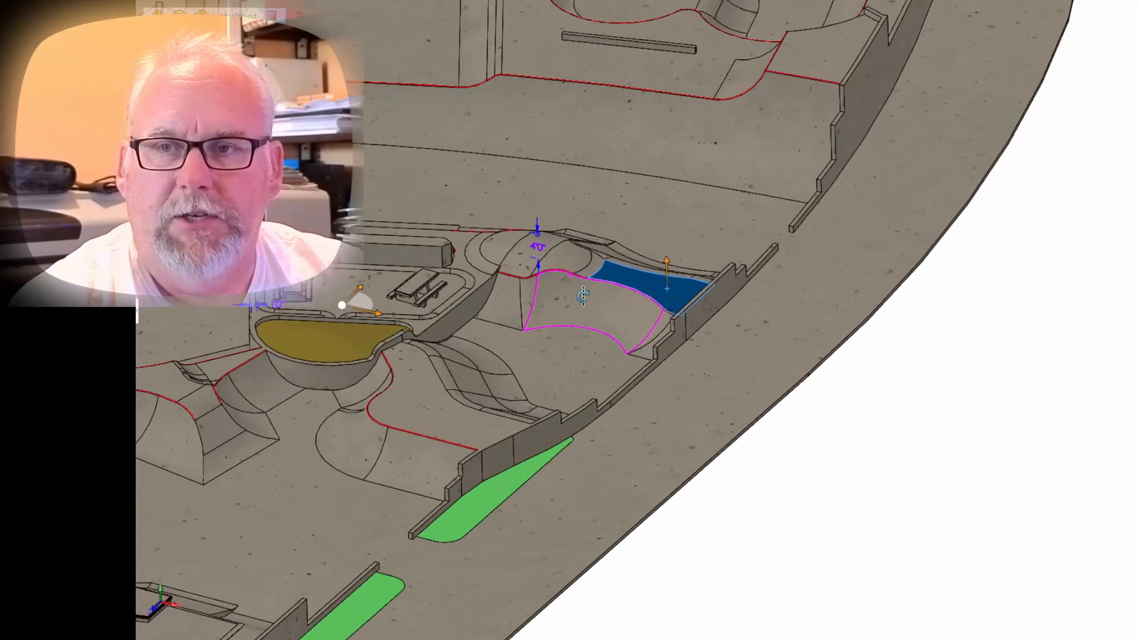
scroll(569, 271, "up", 5)
middle_click_drag(571, 219, 484, 260)
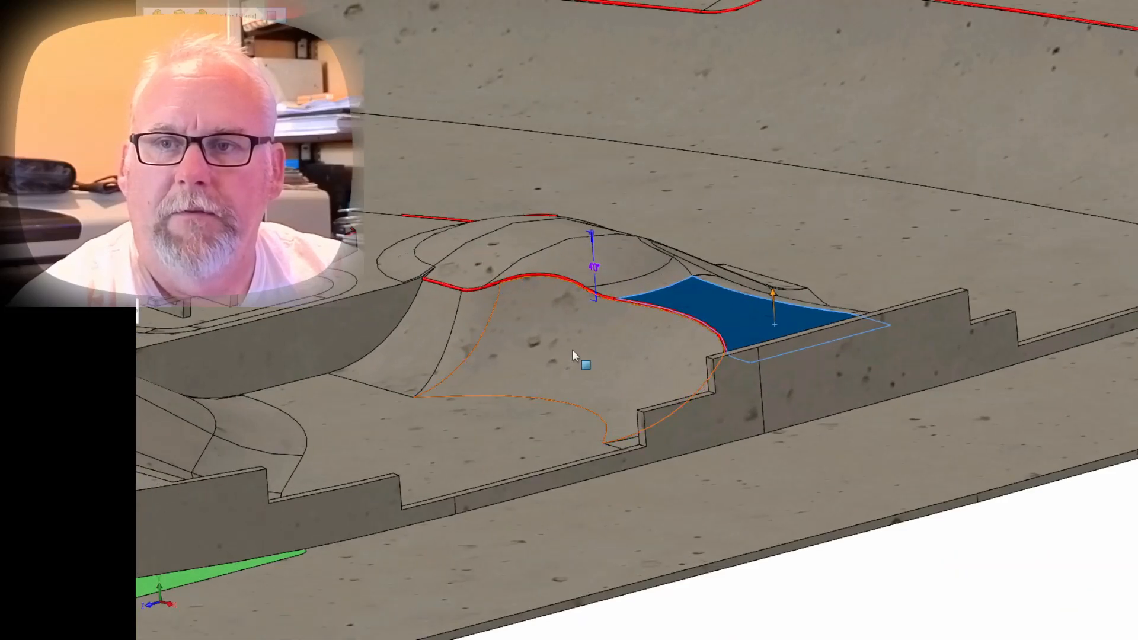
left_click(527, 226)
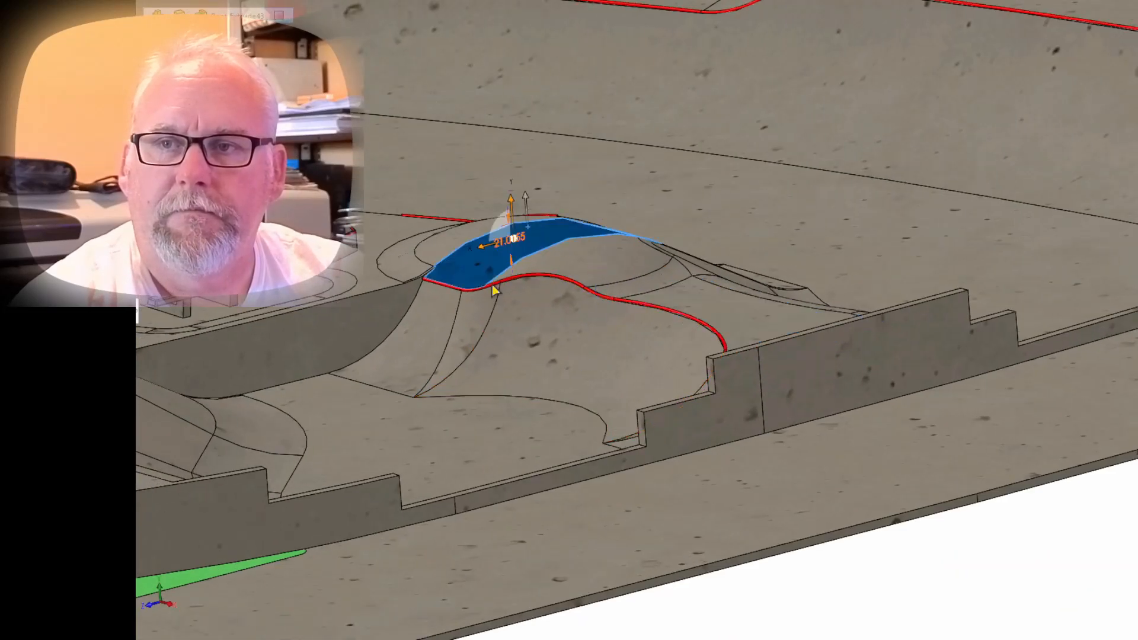
middle_click_drag(417, 336, 320, 409)
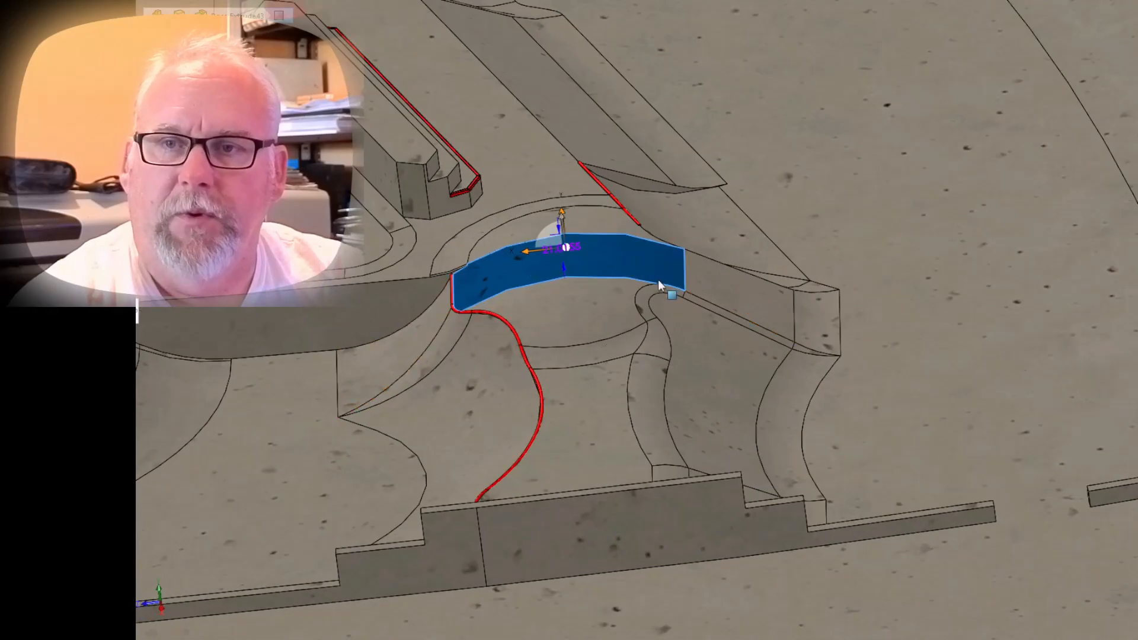
scroll(655, 281, "down", 5)
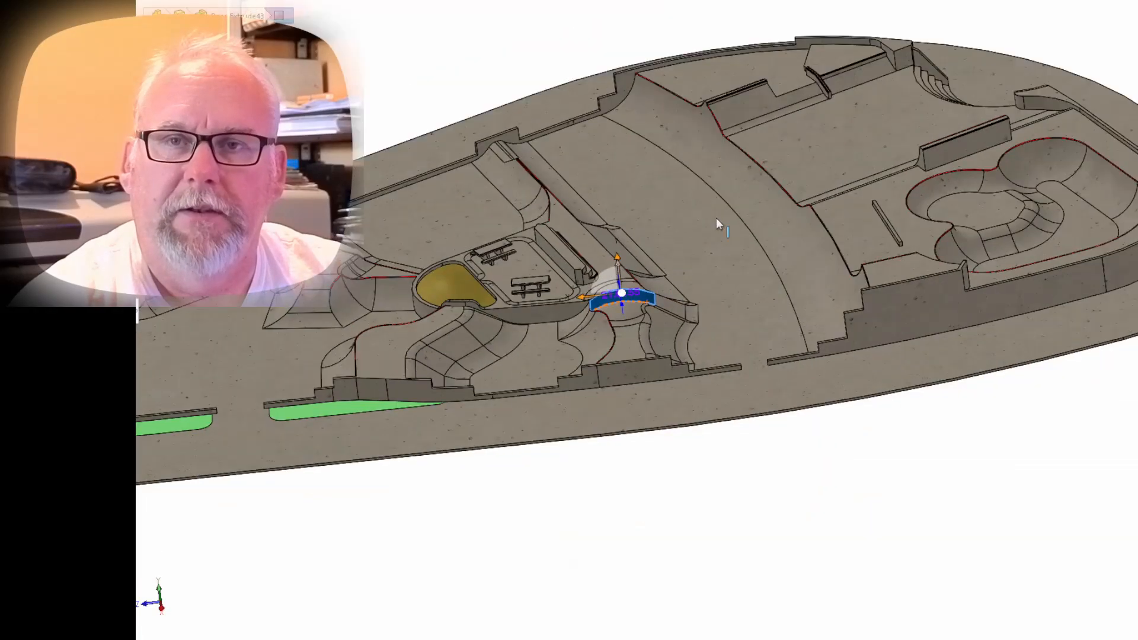
Examine the upper level from several sides, including the bowl, ledges, curved steps and perimeter walls.
middle_click_drag(716, 218, 808, 174)
scroll(805, 169, "up", 5)
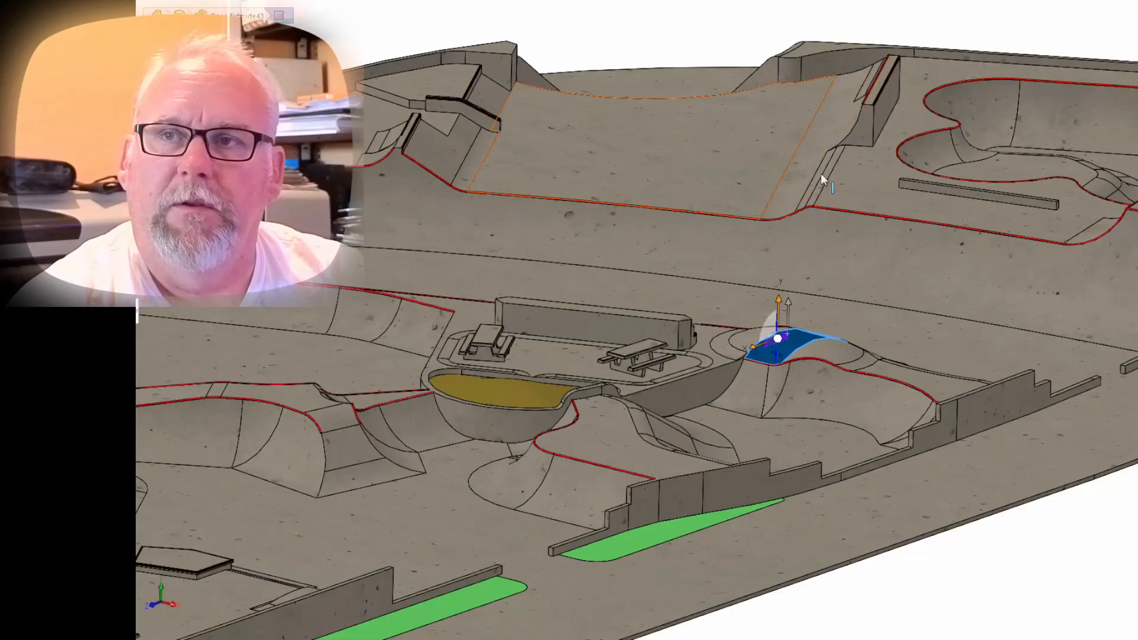
middle_click_drag(713, 171, 394, 231)
scroll(646, 314, "down", 2)
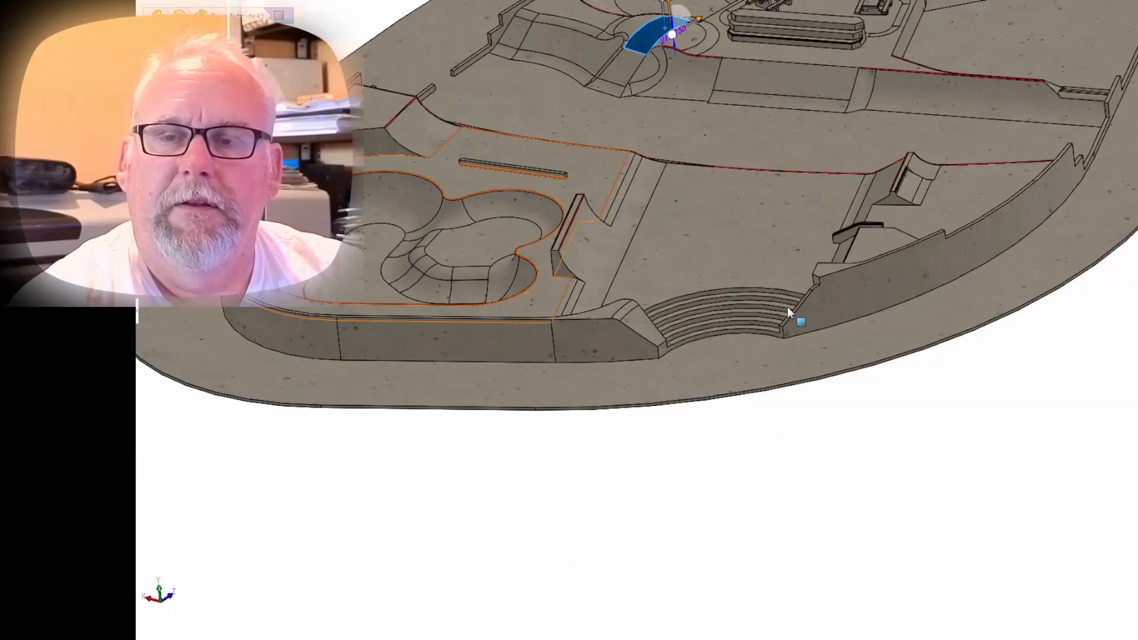
scroll(786, 308, "up", 1)
scroll(747, 282, "down", 3)
middle_click_drag(720, 314, 982, 290)
scroll(805, 359, "down", 2)
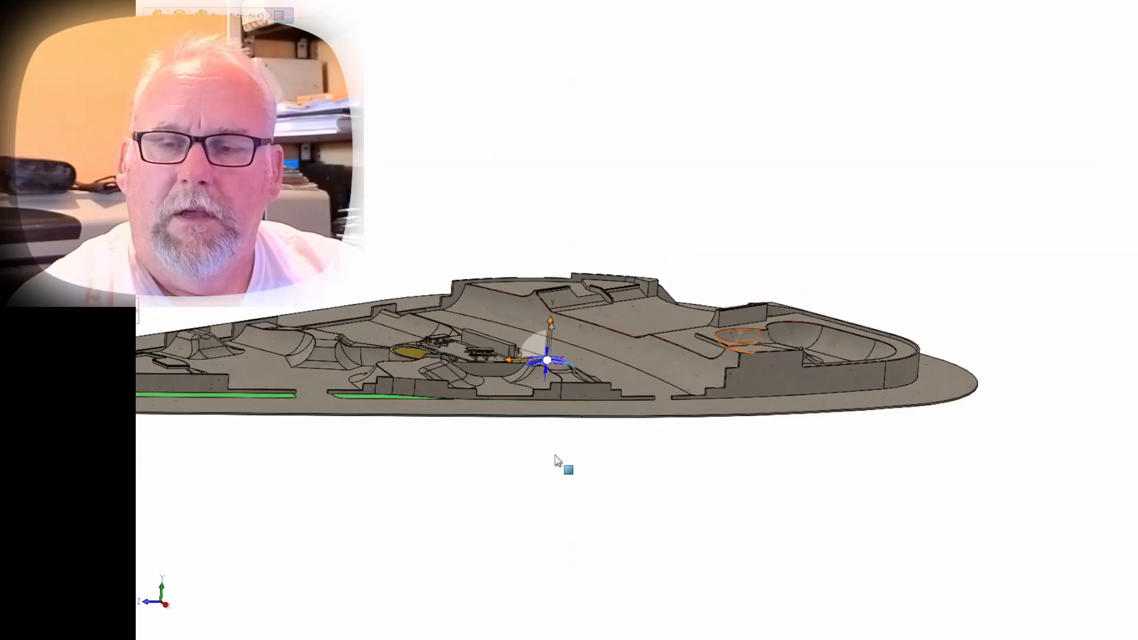
middle_click_drag(573, 419, 610, 541)
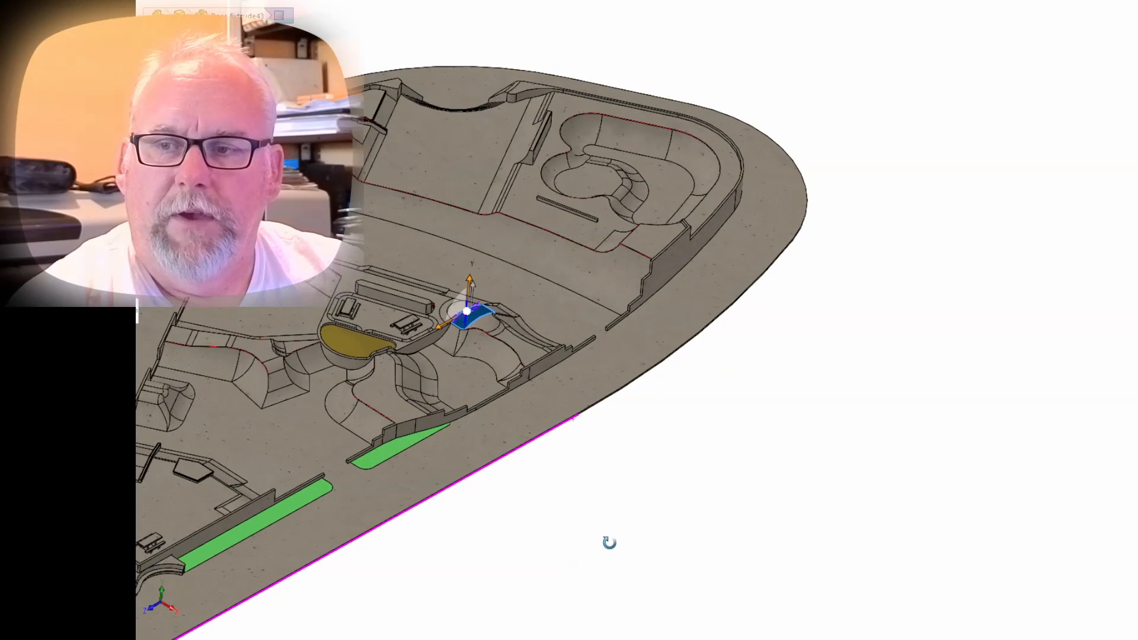
Check the perimeter wall openings, the green planting strips, and the stairs and round planter at the park's narrow end.
left_click(596, 333)
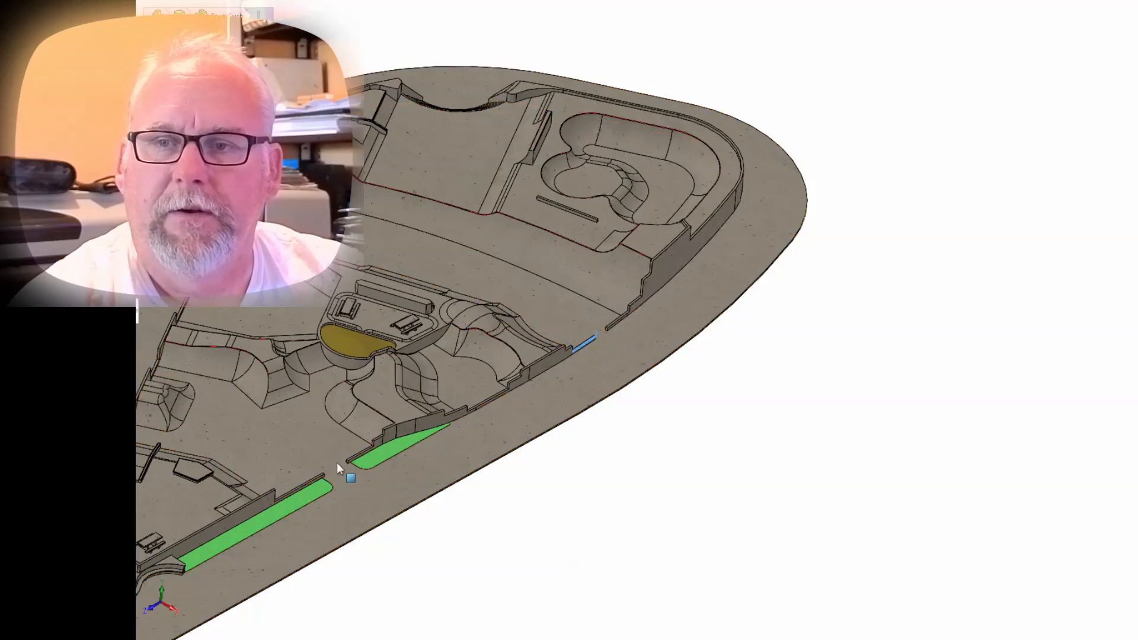
left_click(314, 500)
scroll(315, 492, "down", 3)
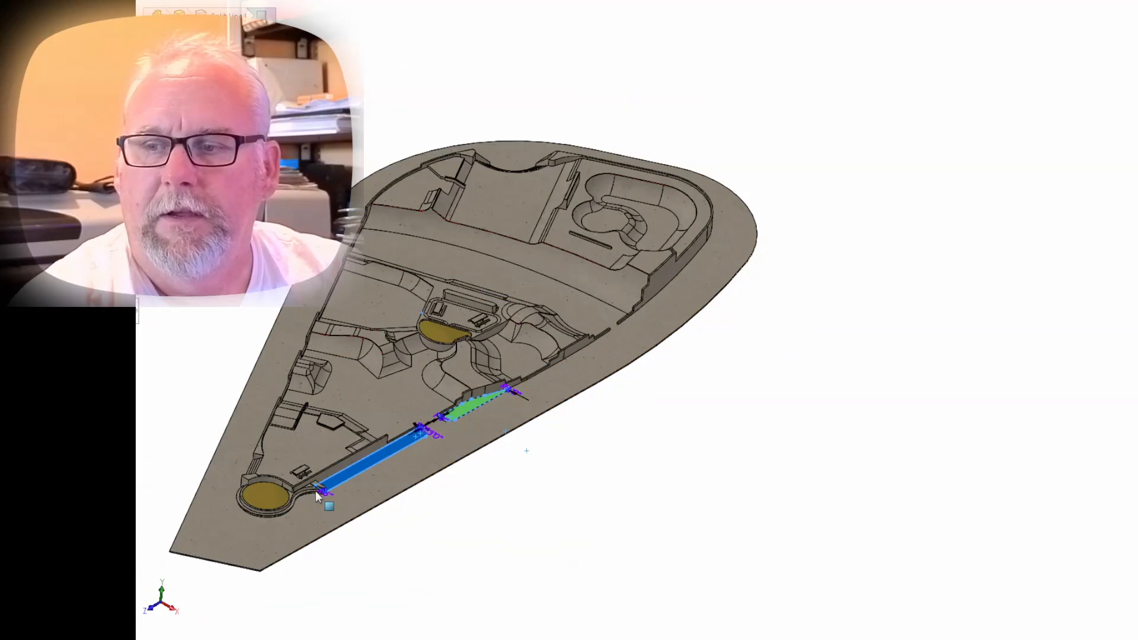
middle_click_drag(287, 508, 591, 503)
scroll(590, 503, "up", 5)
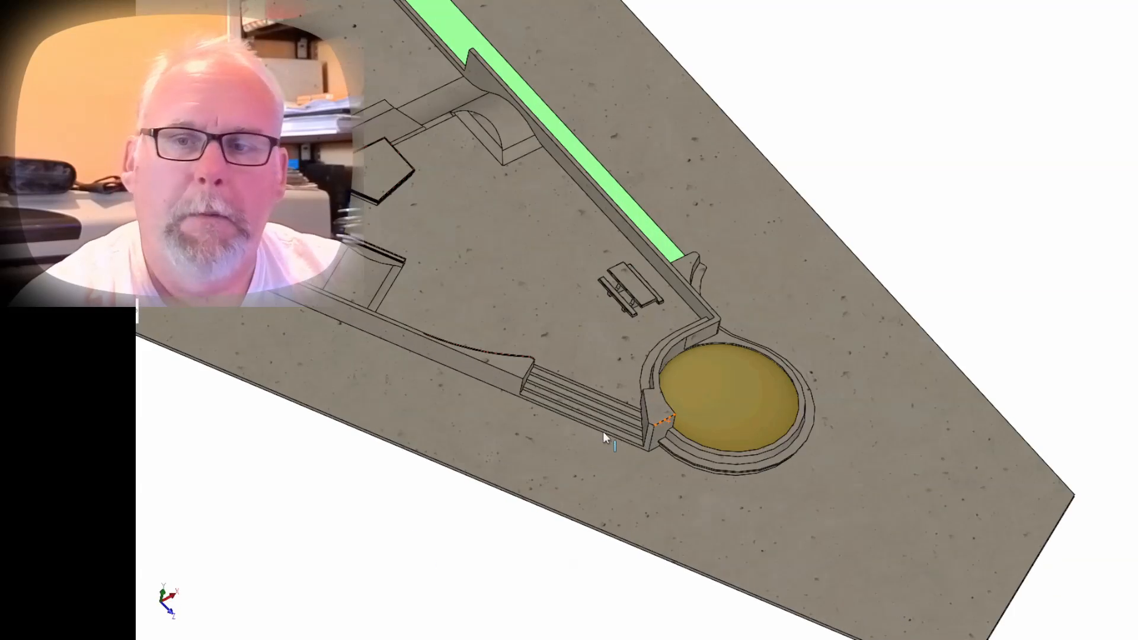
scroll(596, 385, "down", 2)
middle_click(703, 320)
middle_click_drag(704, 317, 639, 202)
scroll(639, 201, "down", 2)
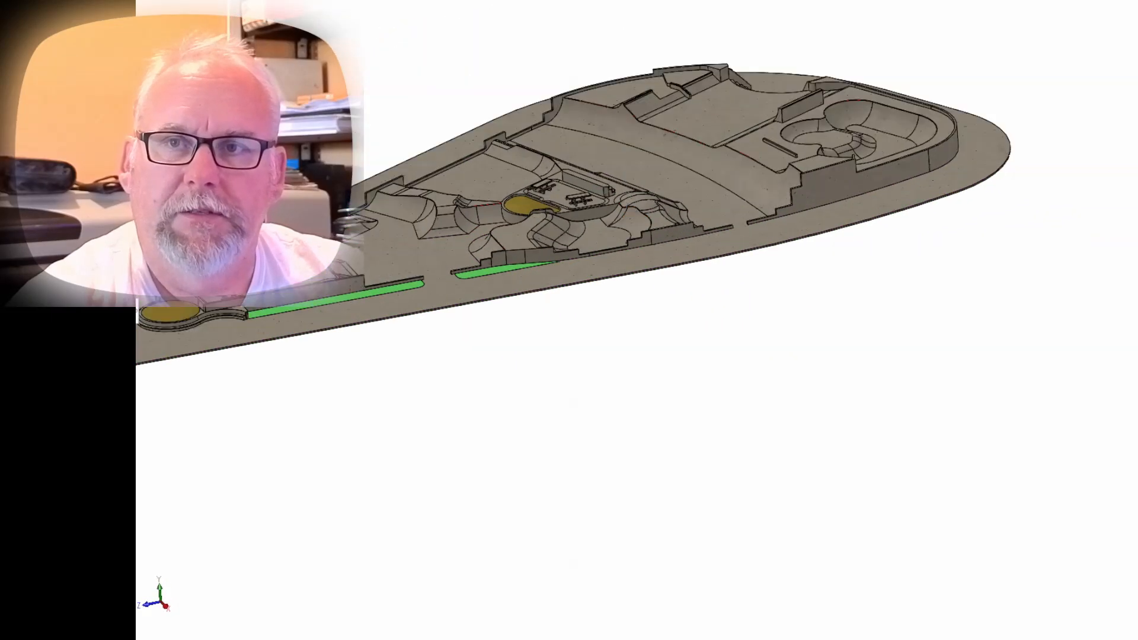
scroll(385, 98, "up", 1)
Open the assembly file Castle Point - Hoboken NJ.SLDASM.
left_click(140, 3)
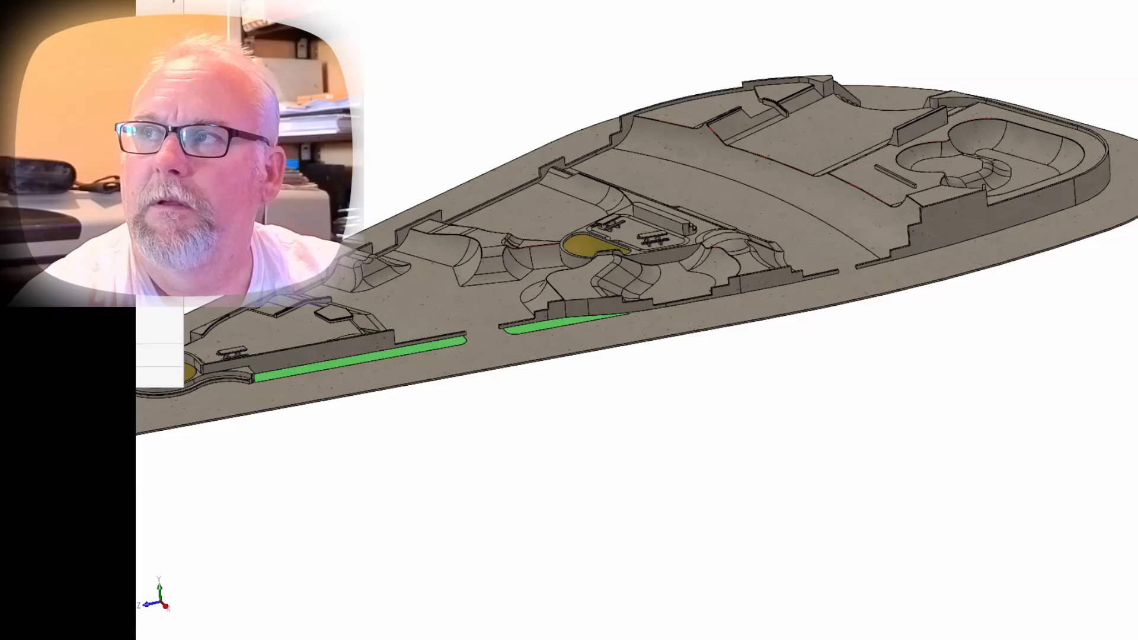
key("ctrl+o")
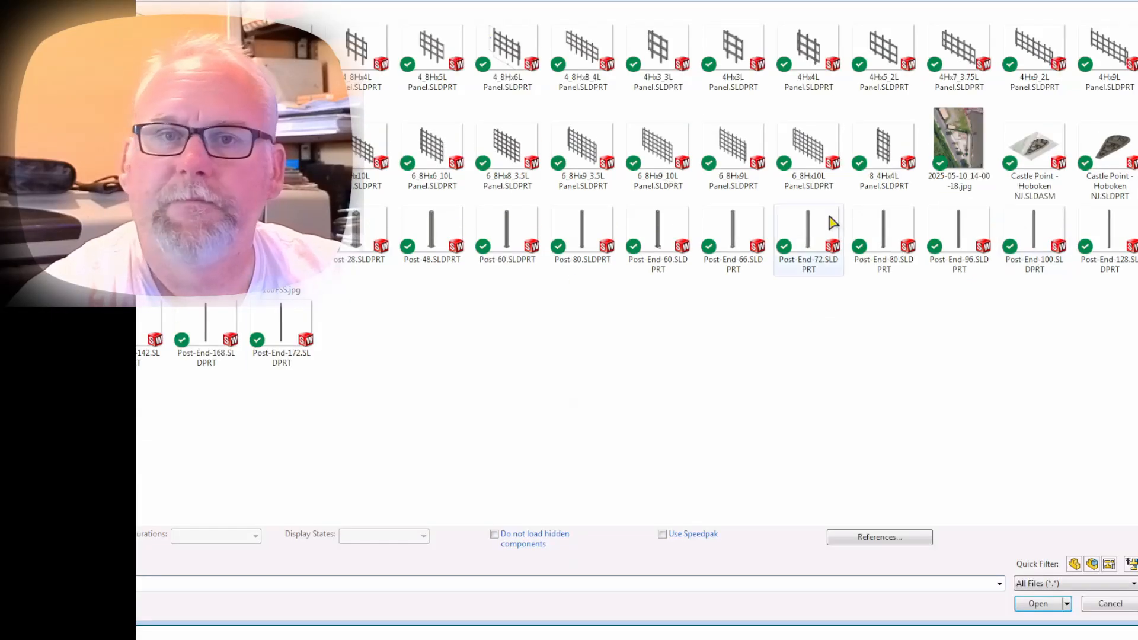
left_click(1021, 182)
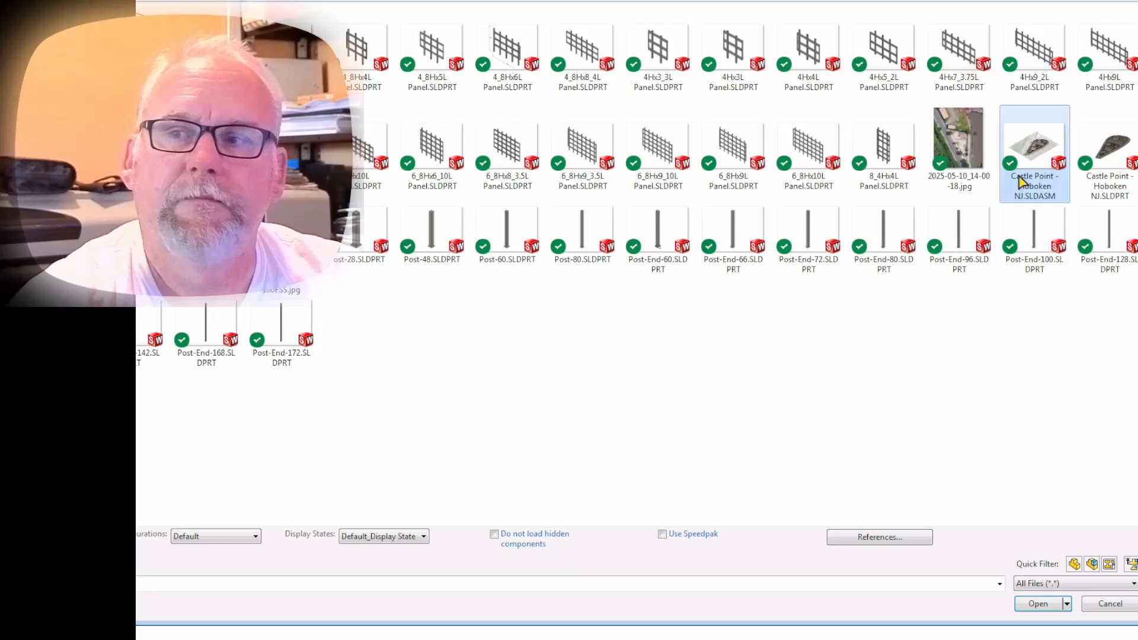
left_click(1037, 605)
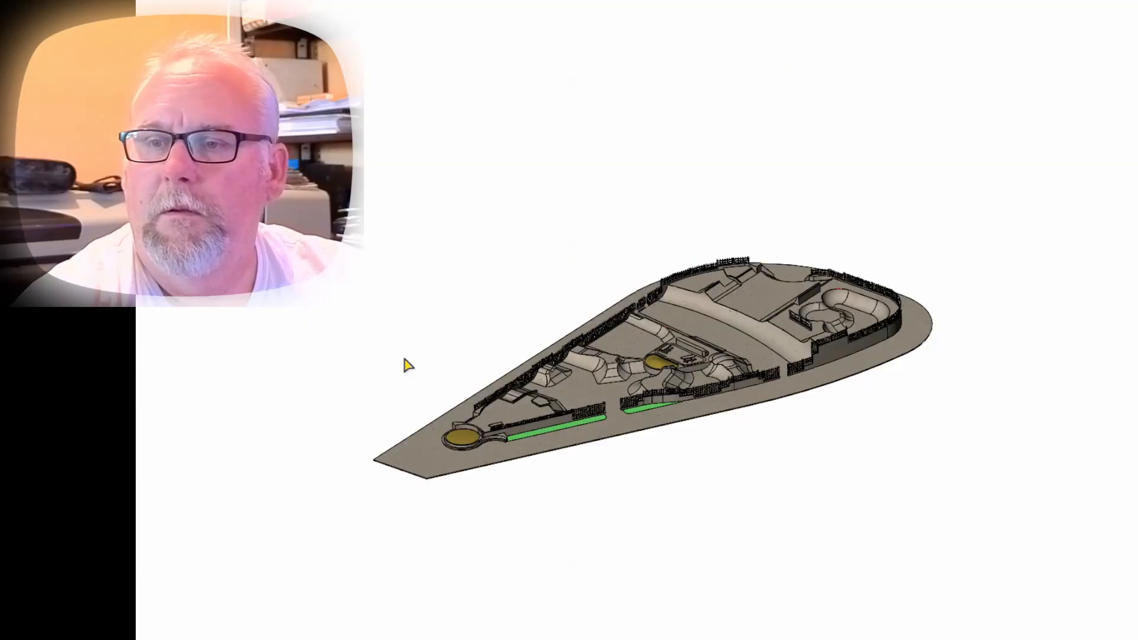
Examine the fence panels around the park perimeter in the assembly, from the narrow end up to the bowl on the upper level.
scroll(807, 375, "up", 2)
scroll(801, 371, "down", 3)
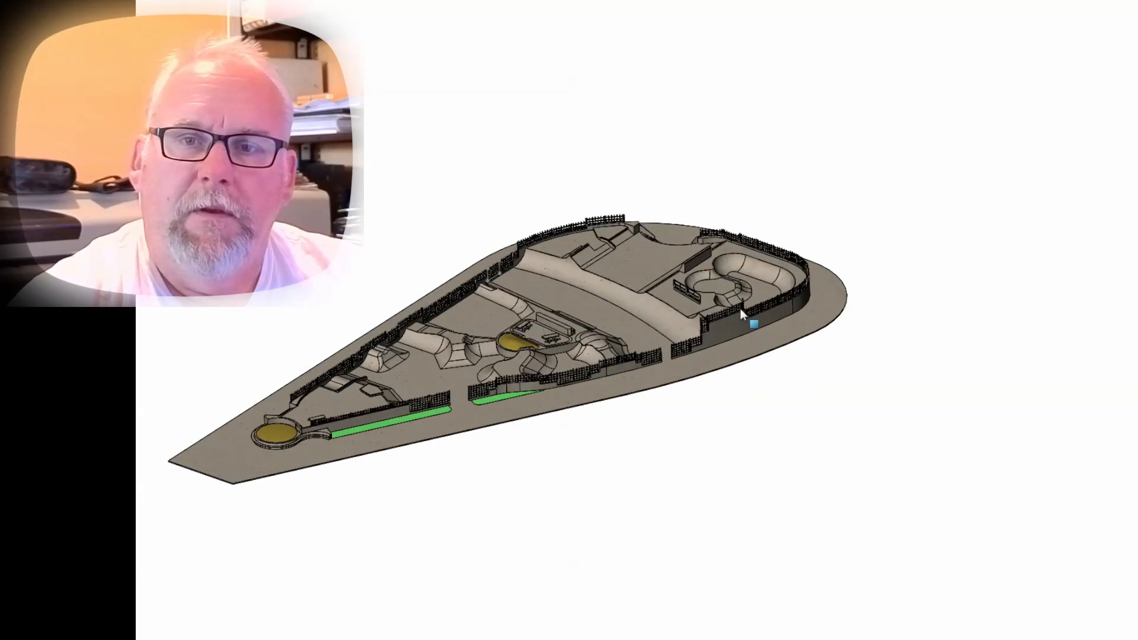
scroll(582, 391, "down", 2)
scroll(279, 369, "down", 3)
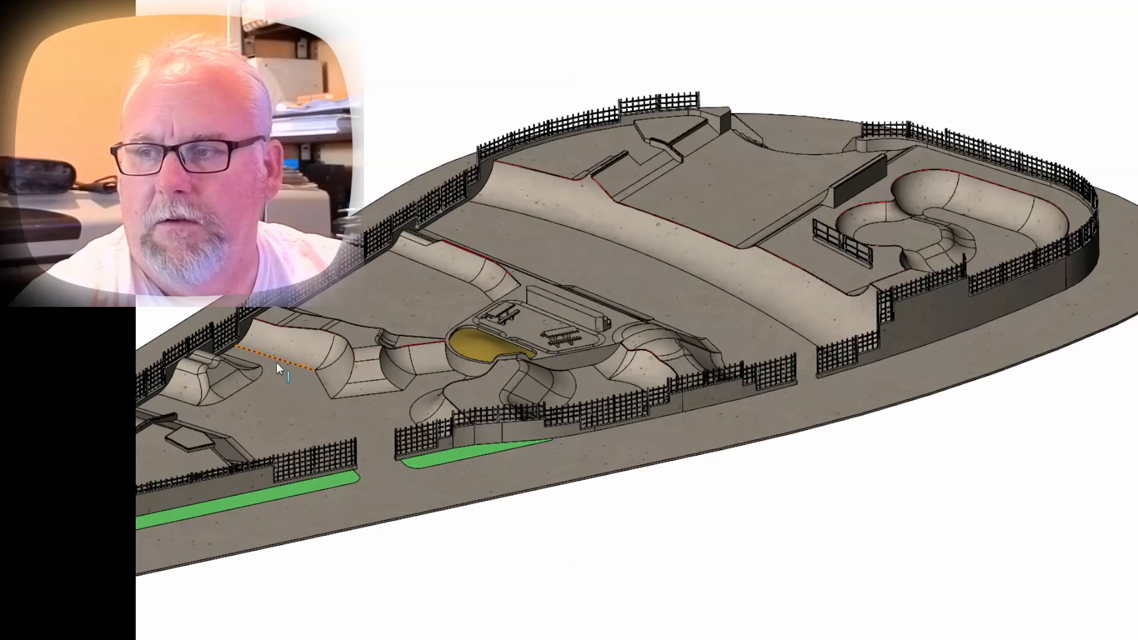
scroll(276, 362, "down", 2)
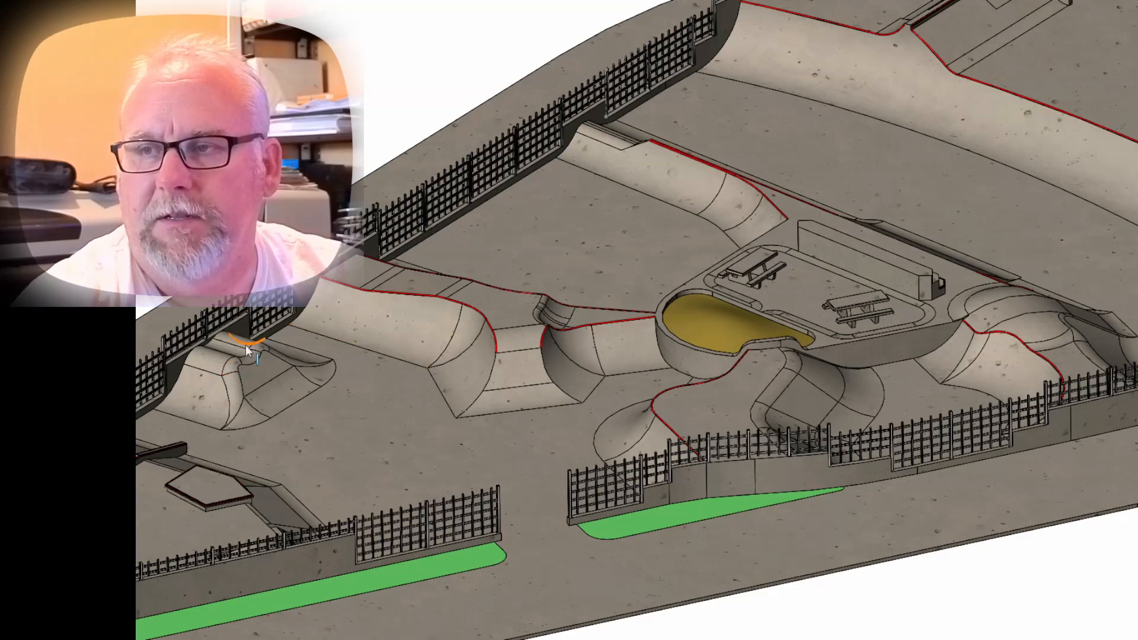
scroll(414, 272, "up", 2)
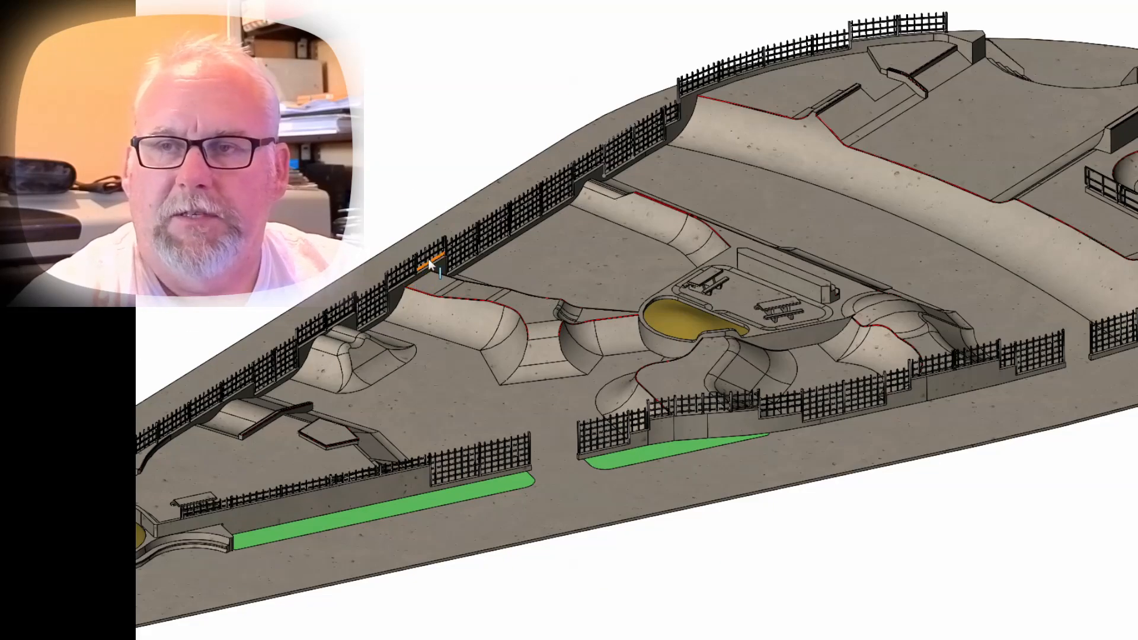
scroll(490, 217, "up", 3)
scroll(908, 178, "up", 1)
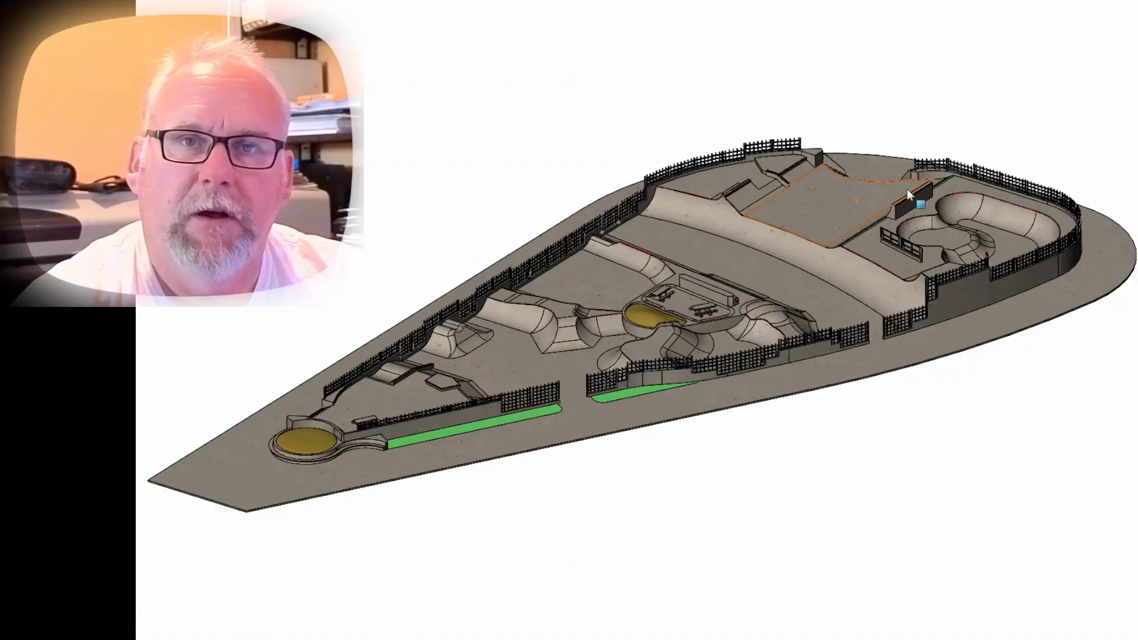
scroll(907, 188, "up", 3)
scroll(664, 320, "down", 1)
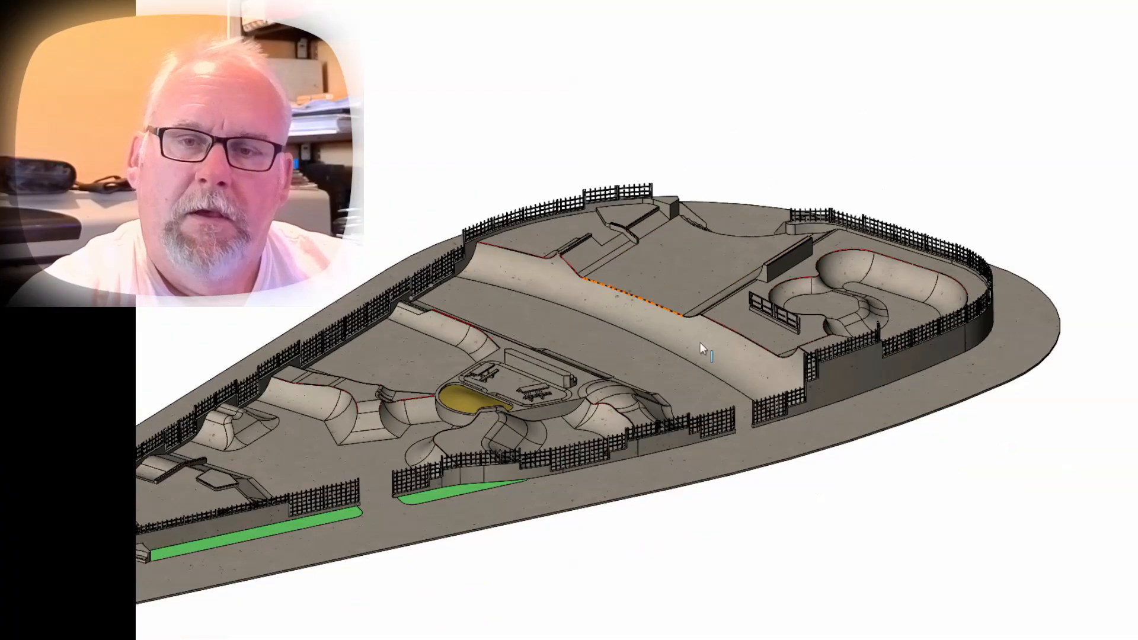
scroll(806, 341, "up", 2)
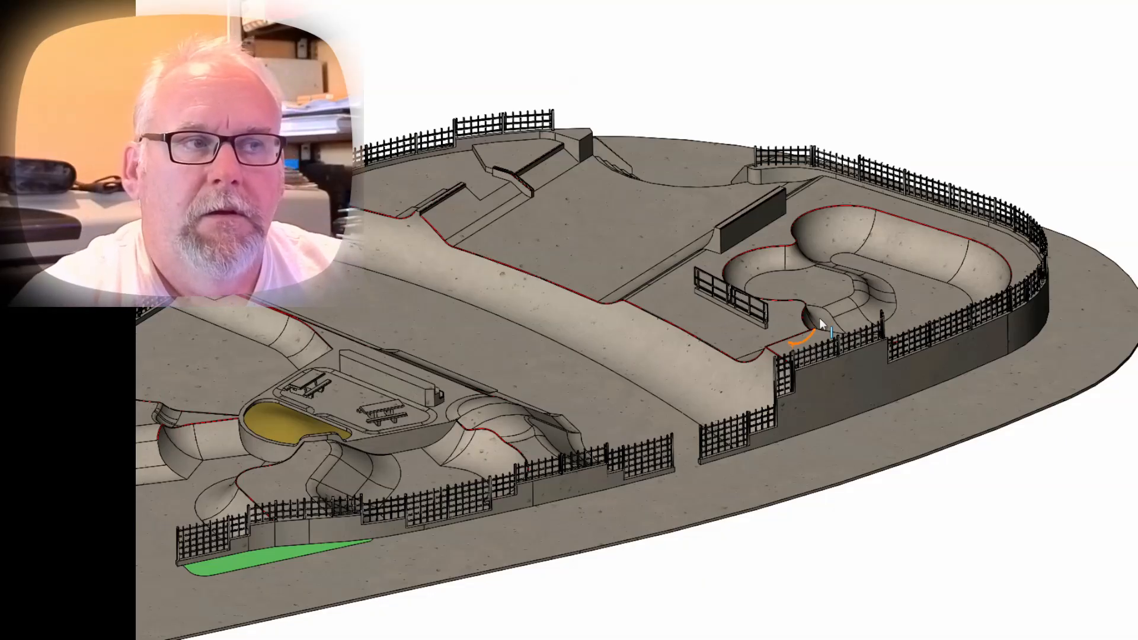
Switch to the skatepark part and check how its footprint sits on the aerial site picture.
key("ctrl+Tab")
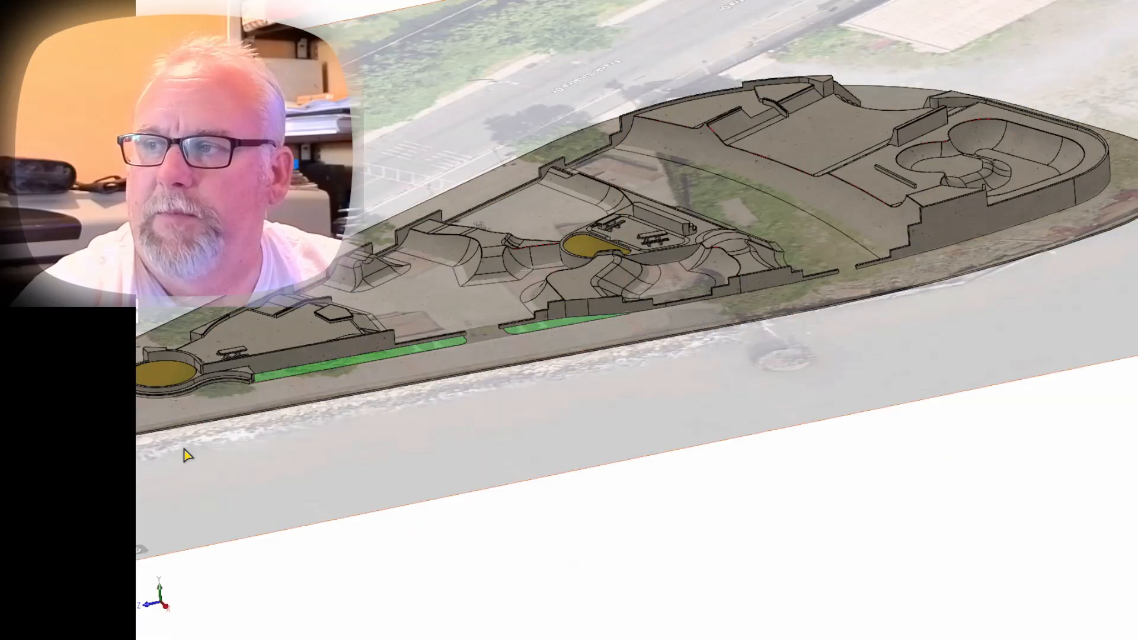
scroll(185, 450, "up", 3)
middle_click_drag(281, 420, 429, 462)
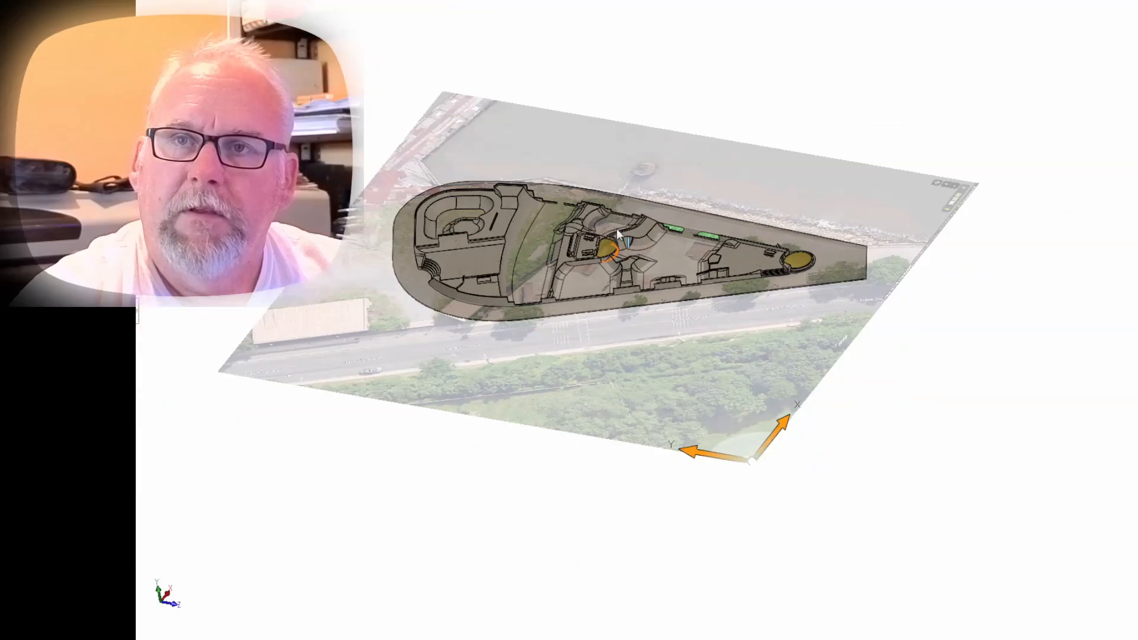
scroll(616, 228, "down", 2)
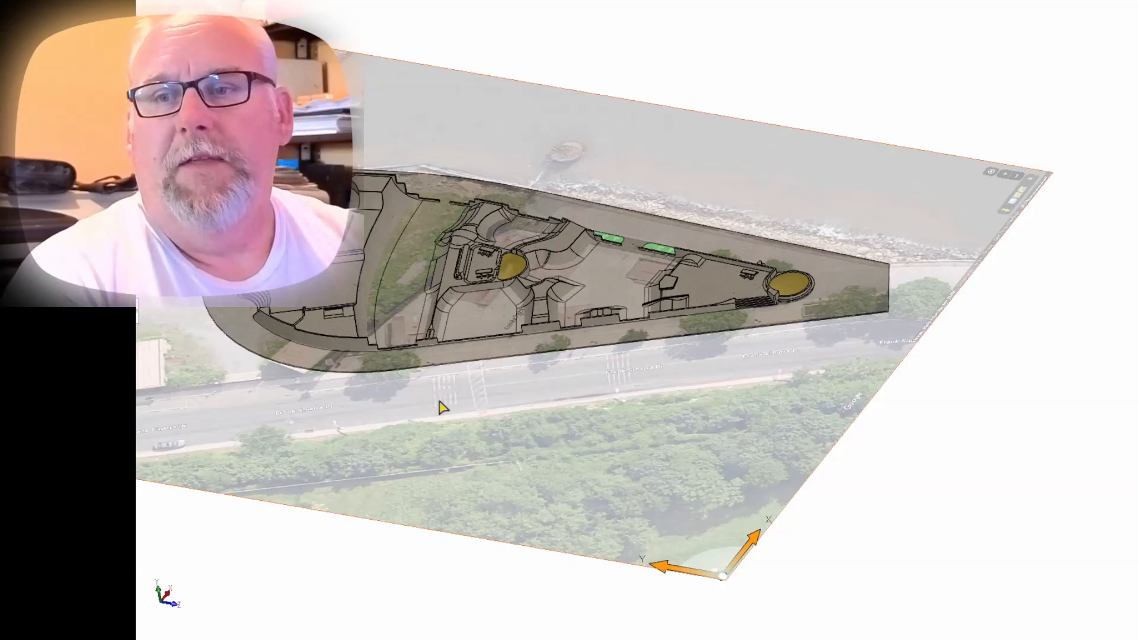
middle_click_drag(440, 401, 480, 394)
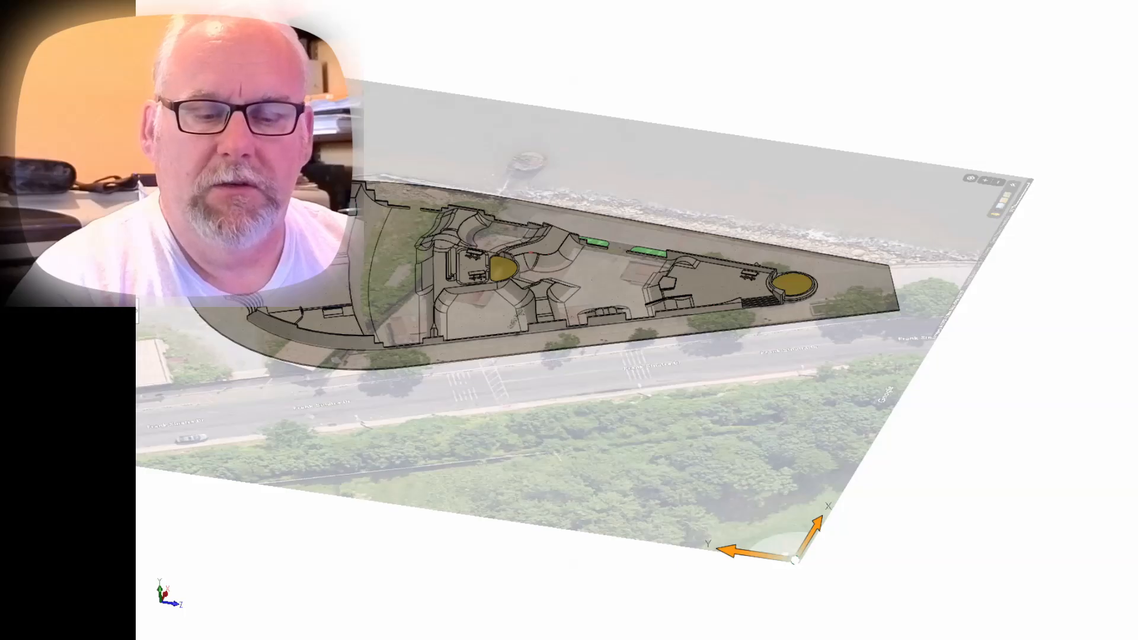
Return to the assembly and inspect the perimeter fencing over the site picture, closing in on the waterfront fence beside the picnic platform.
key("ctrl+Tab")
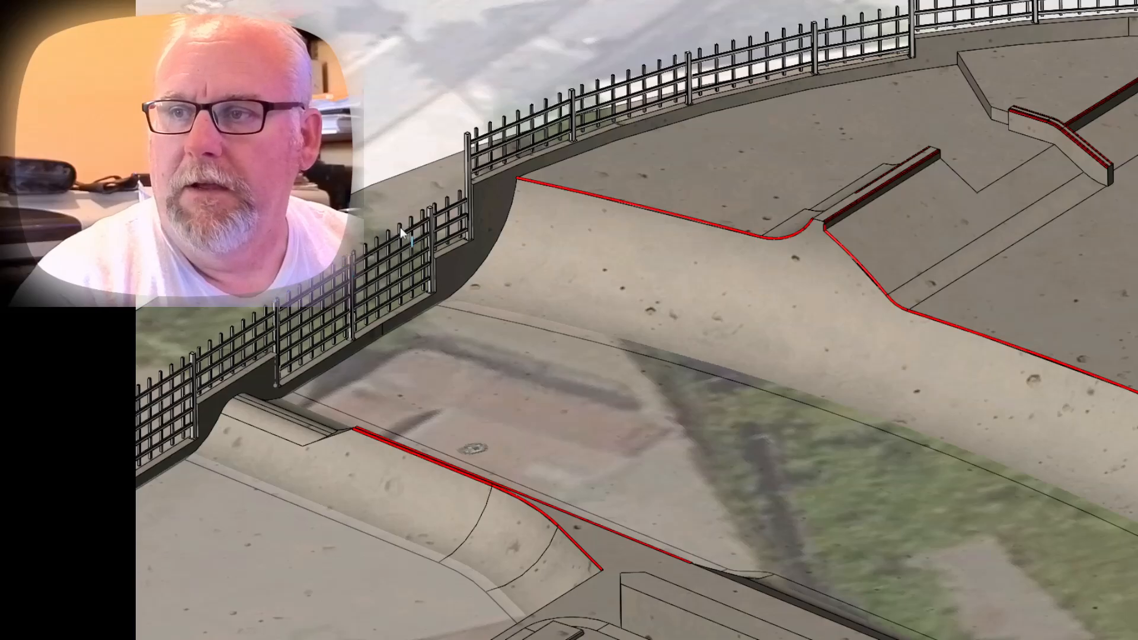
scroll(608, 409, "up", 6)
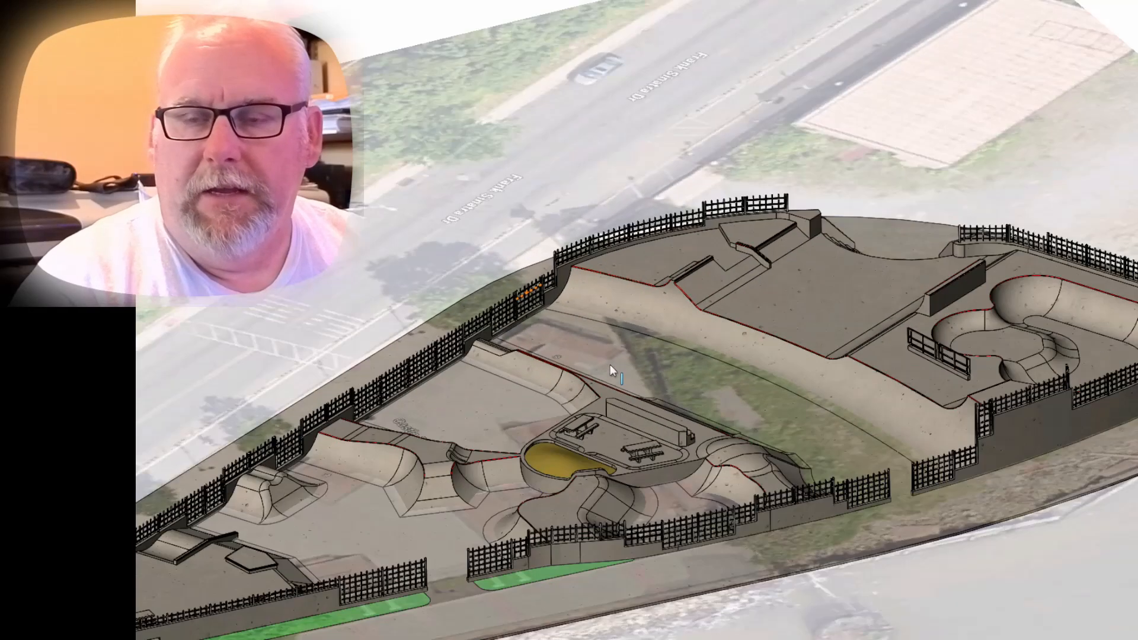
scroll(781, 422, "up", 3)
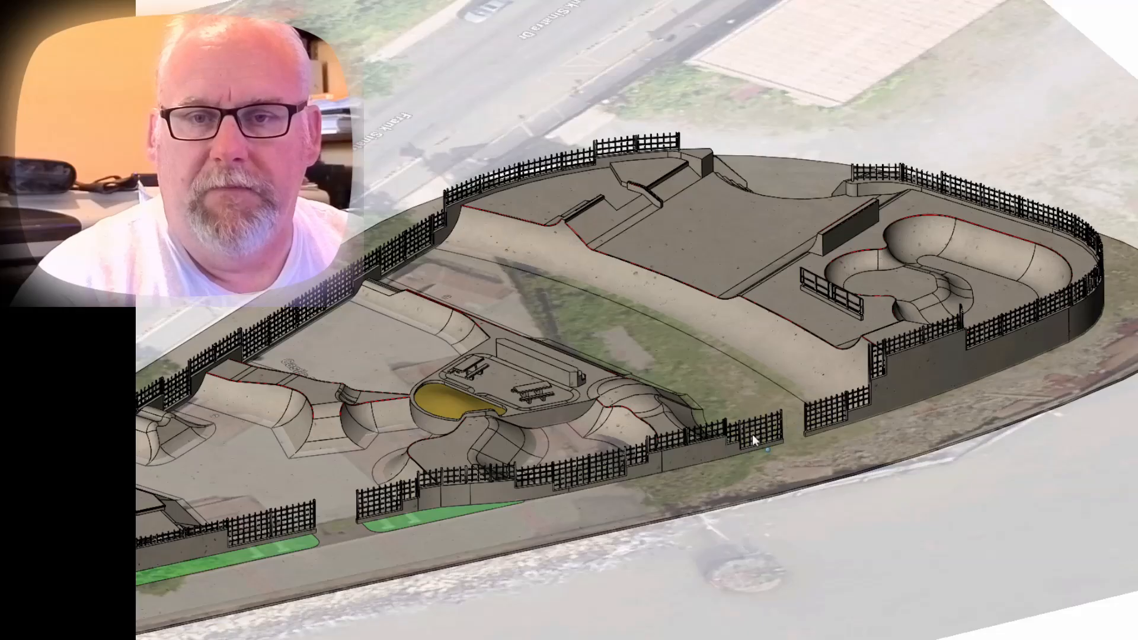
scroll(696, 353, "down", 2)
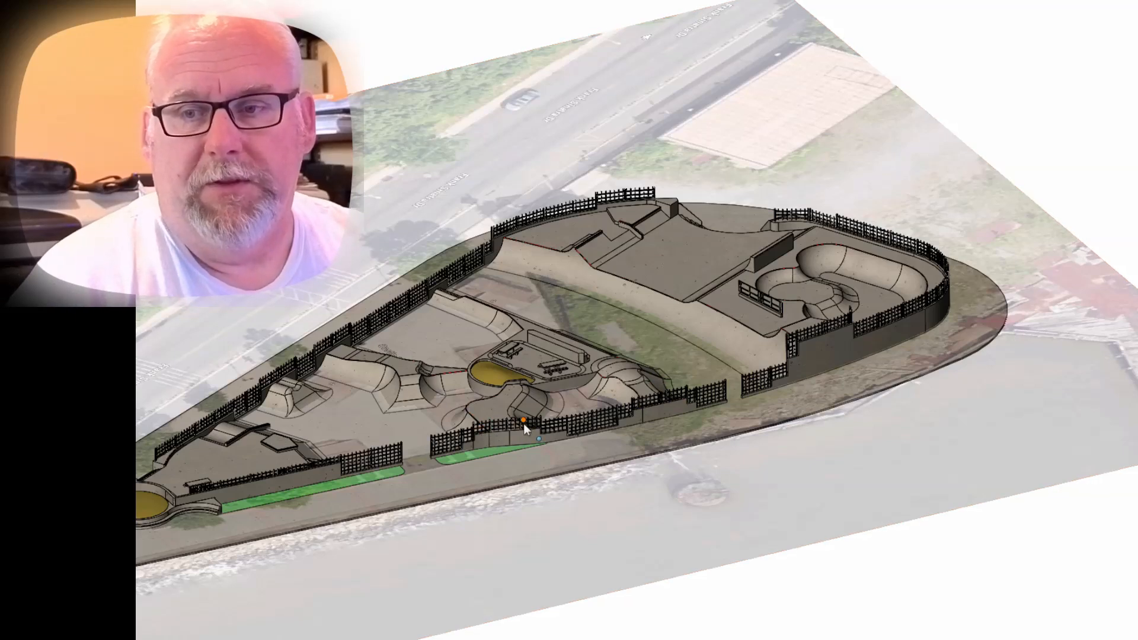
scroll(518, 425, "up", 2)
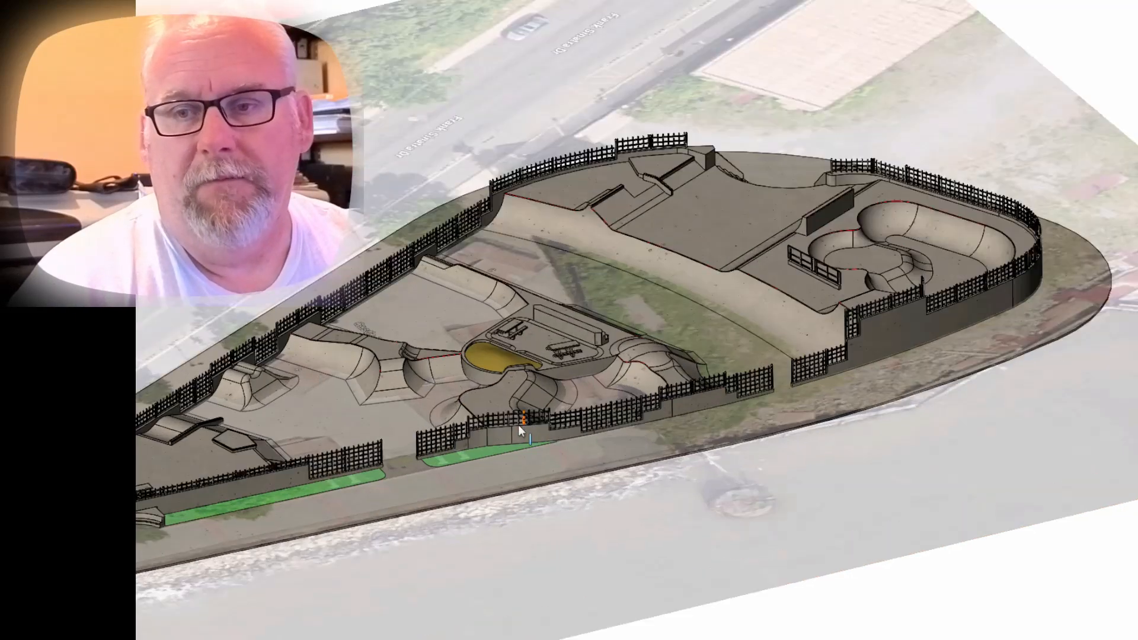
scroll(518, 424, "up", 2)
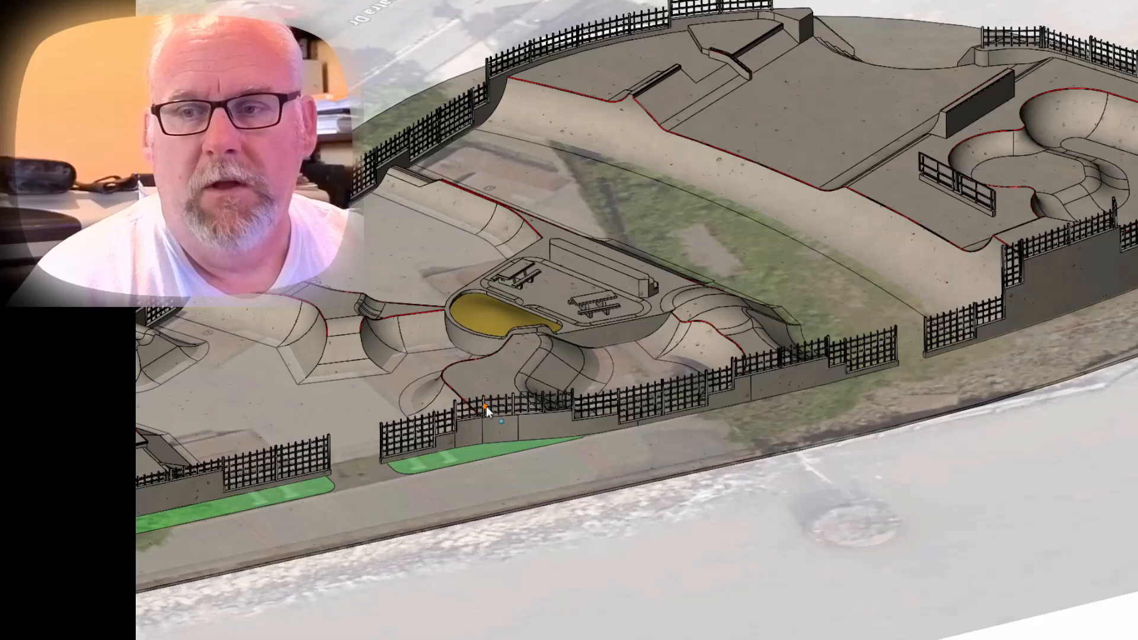
scroll(486, 406, "up", 3)
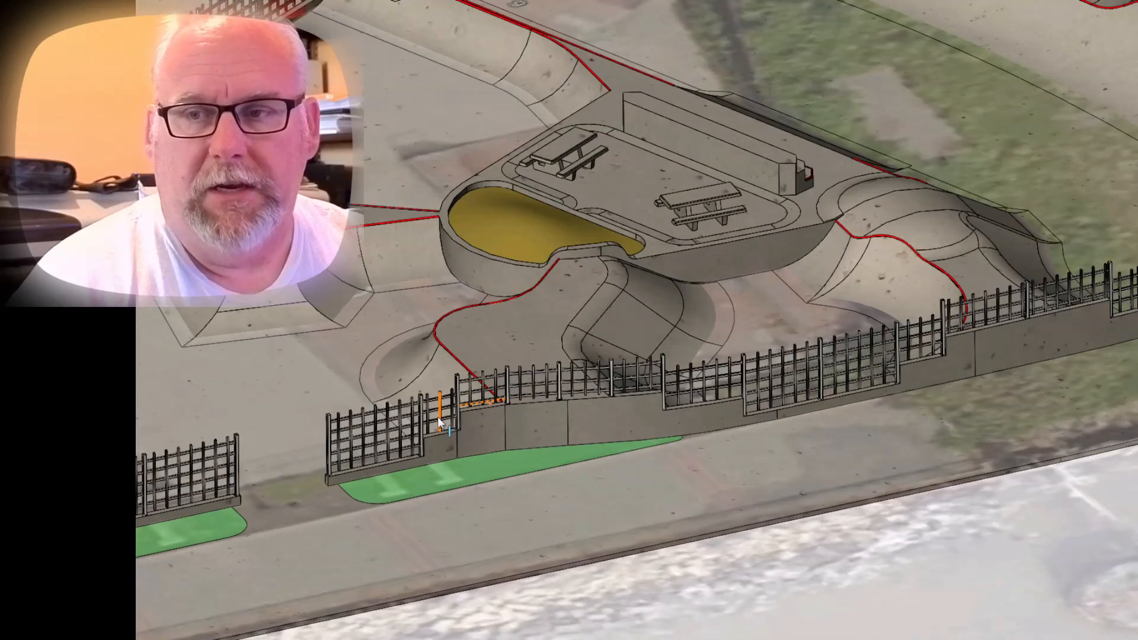
Select the sloped face behind the waterfront fence near the planting strip, examine it from above and within the whole park, and clear the selection.
left_click(457, 368)
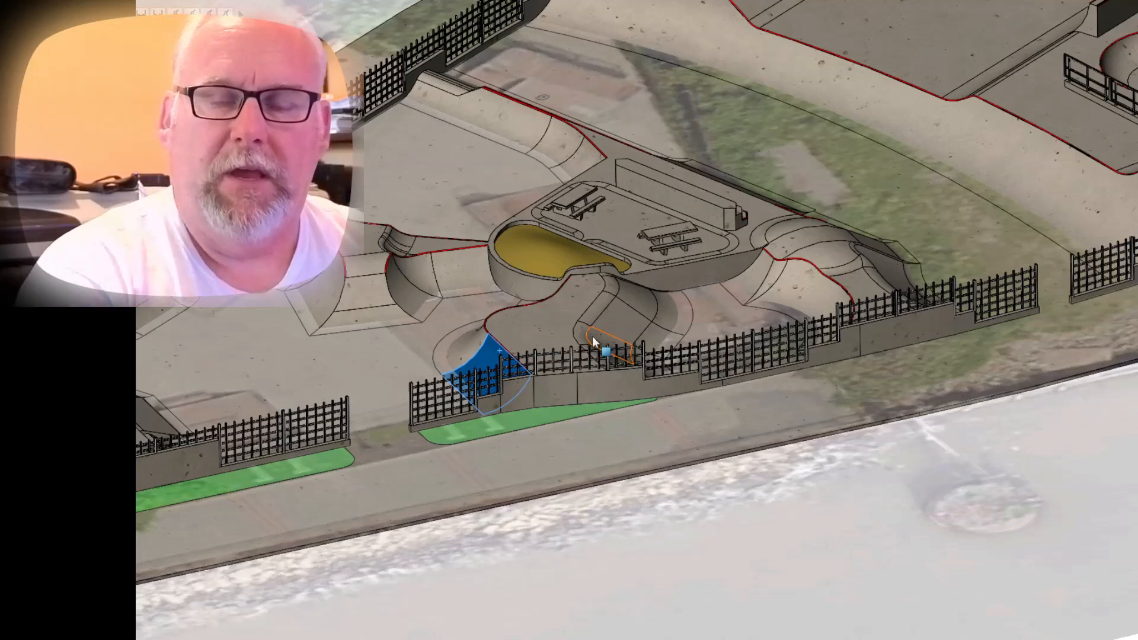
left_click(282, 345)
middle_click_drag(281, 345, 357, 403)
key("Escape")
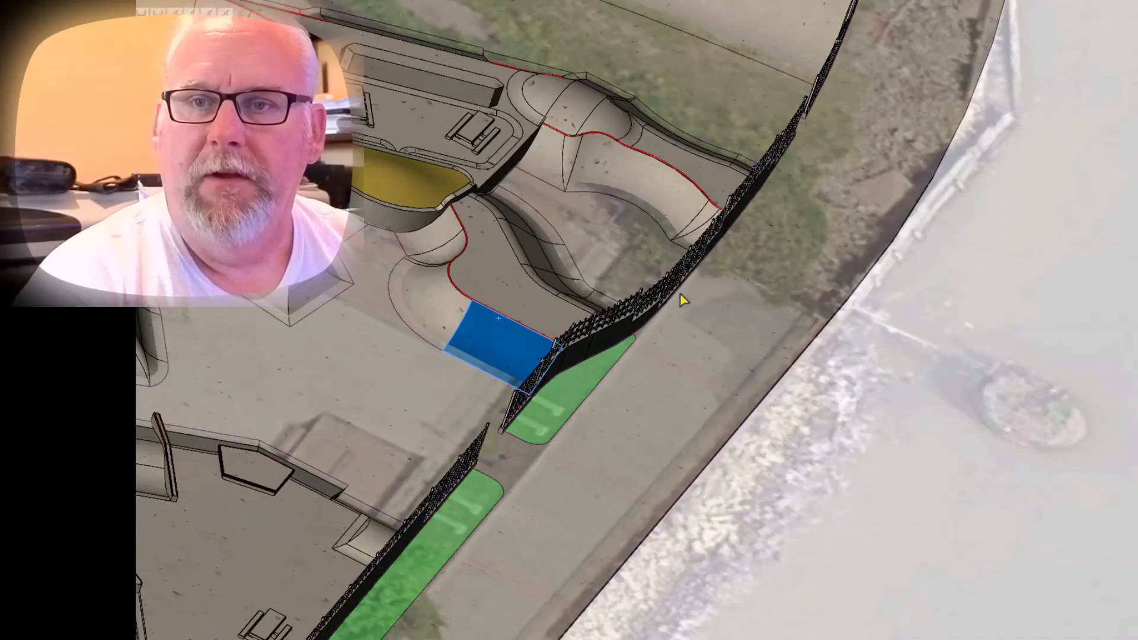
scroll(605, 252, "down", 2)
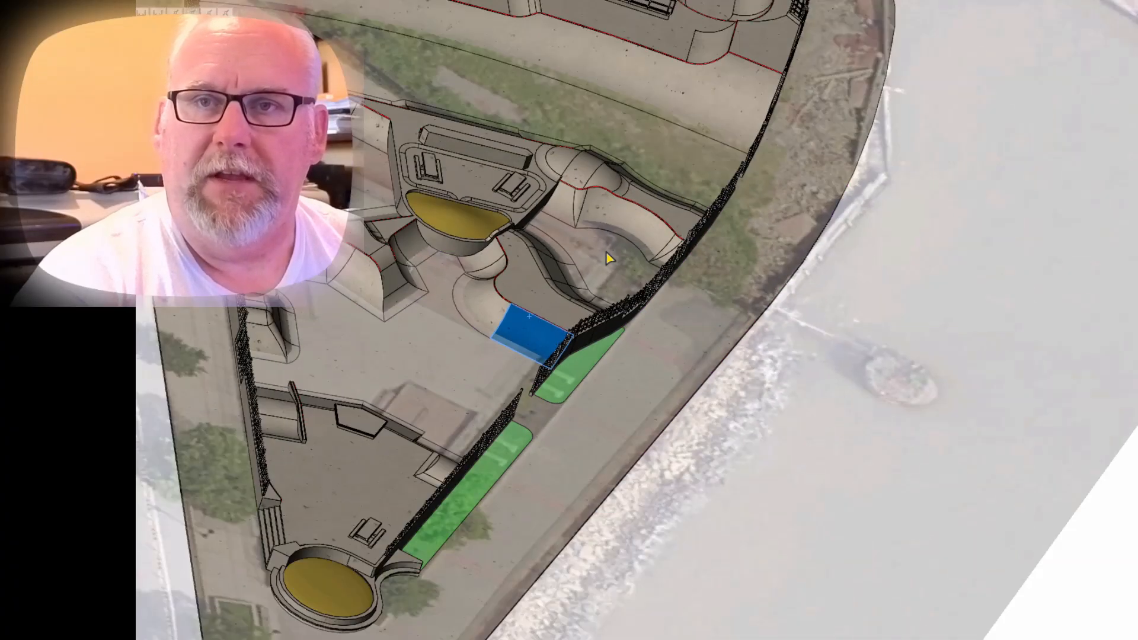
middle_click_drag(474, 87, 434, 99)
scroll(434, 99, "down", 2)
middle_click_drag(487, 163, 455, 147)
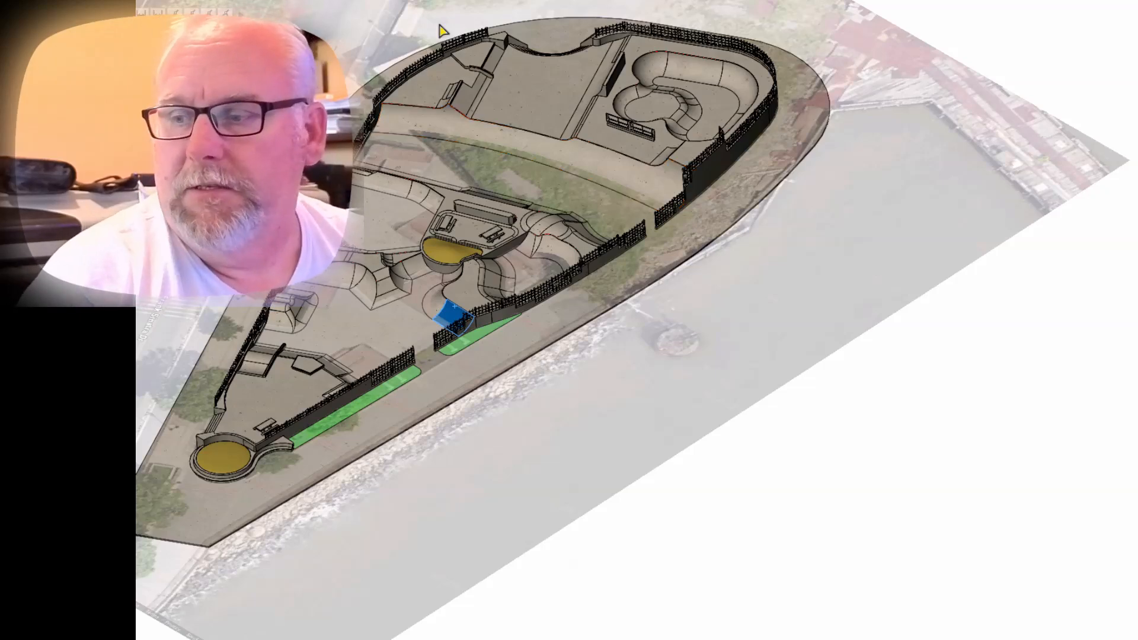
left_click(634, 538)
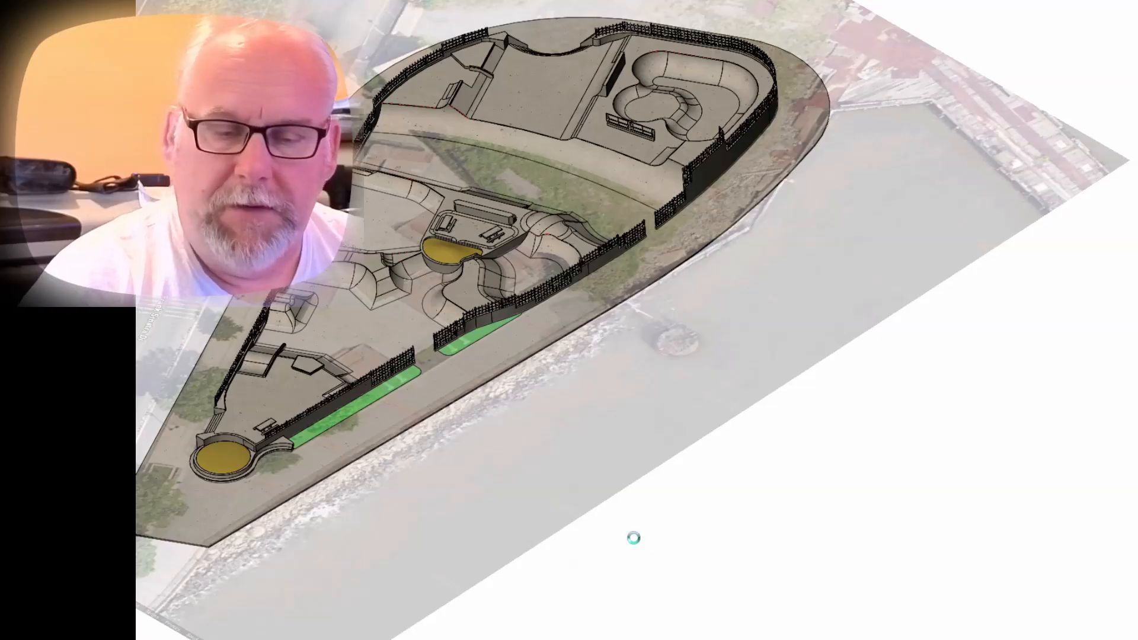
Switch to the part Castle Point - Hoboken NJ_1.1 and roll the model back to before the Site sketch.
key("ctrl+Tab")
key("ctrl+Tab")
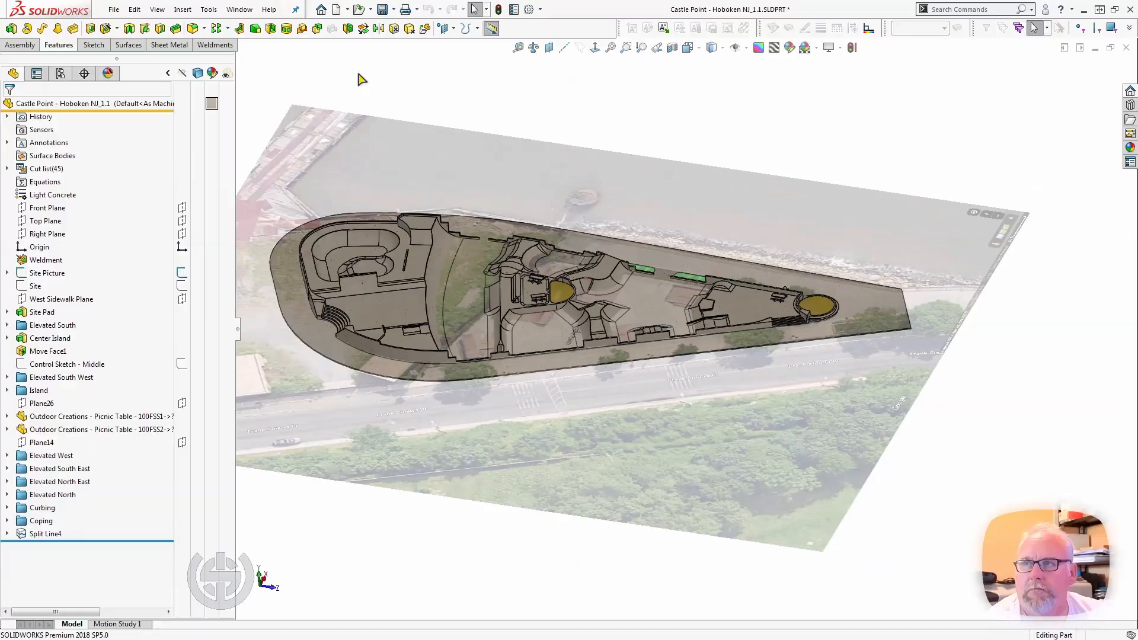
middle_click_drag(599, 535, 597, 510)
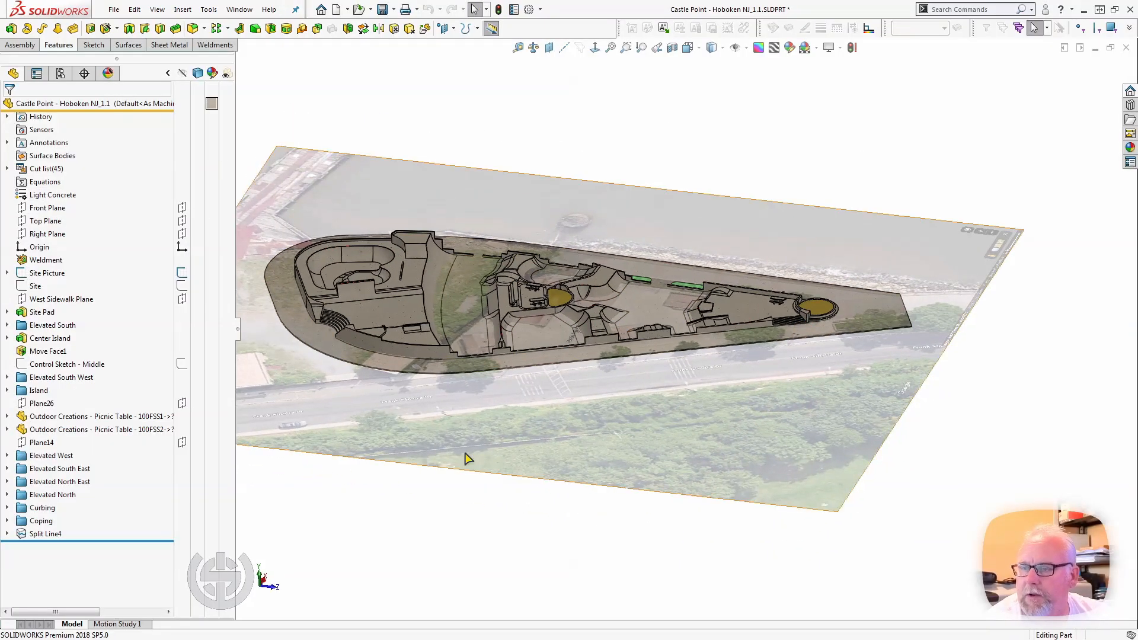
middle_click_drag(467, 460, 490, 351)
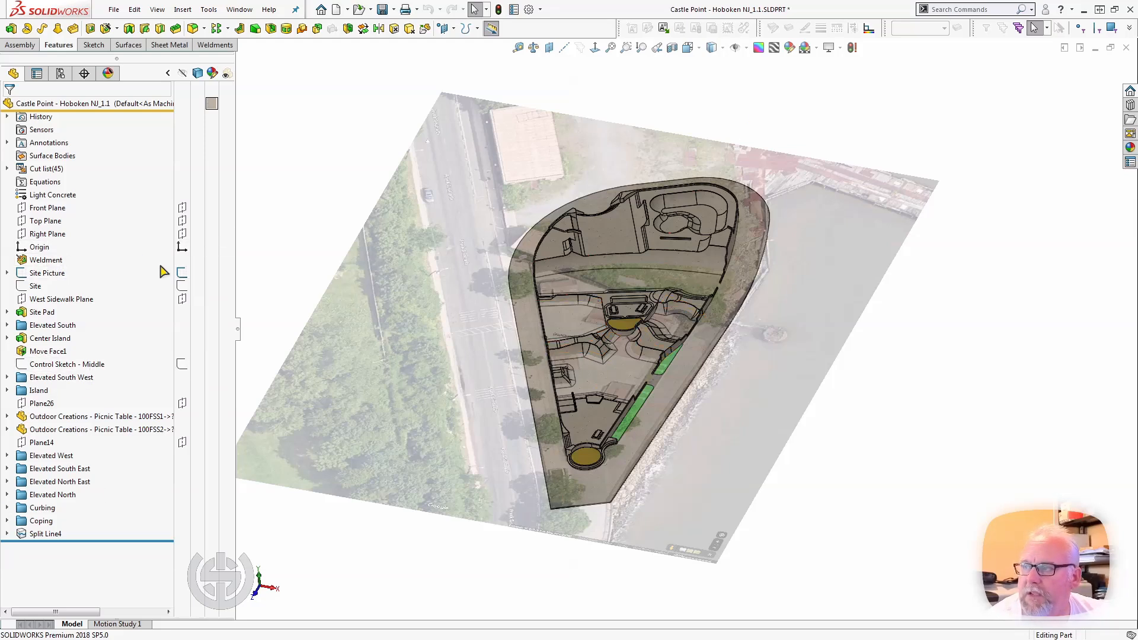
right_click(34, 286)
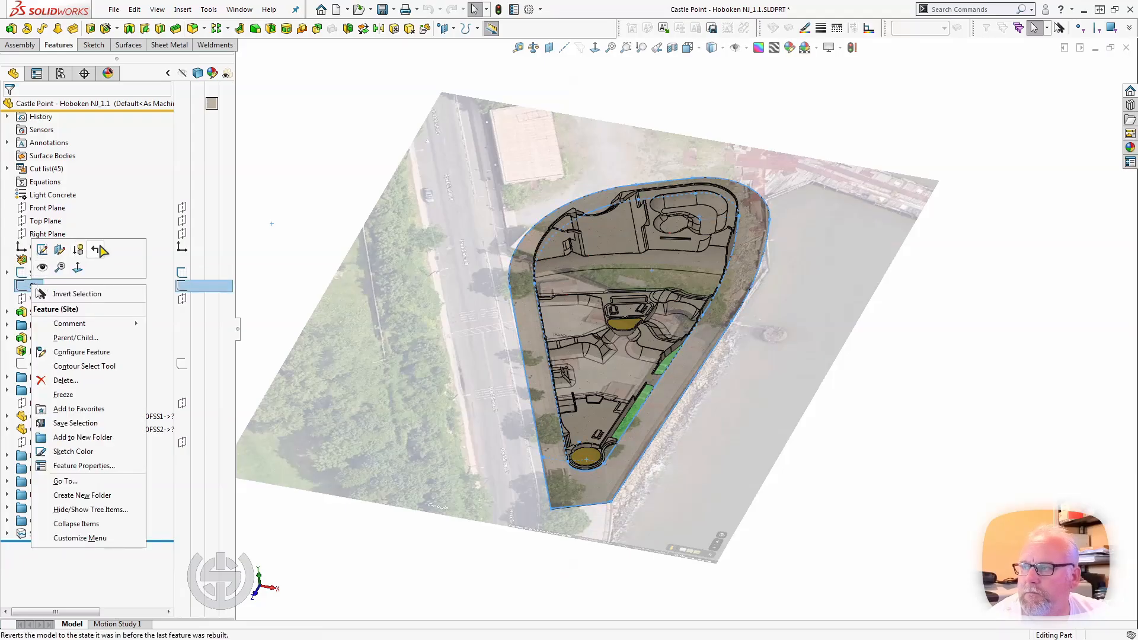
left_click(98, 250)
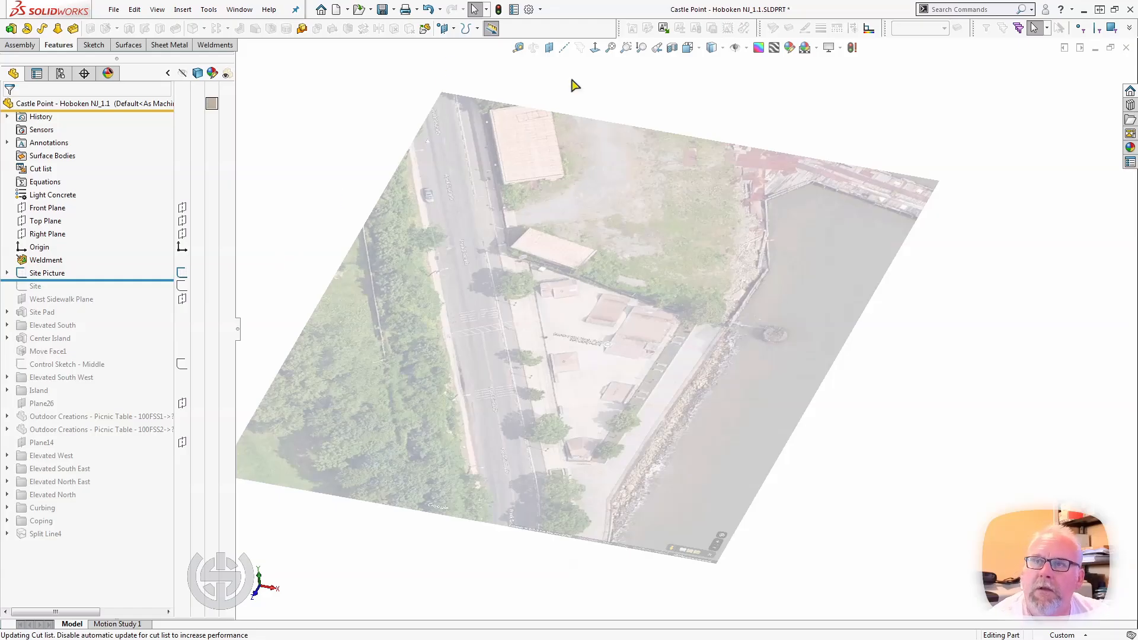
Orient the model to the Top view to look straight down on the site picture.
key("space")
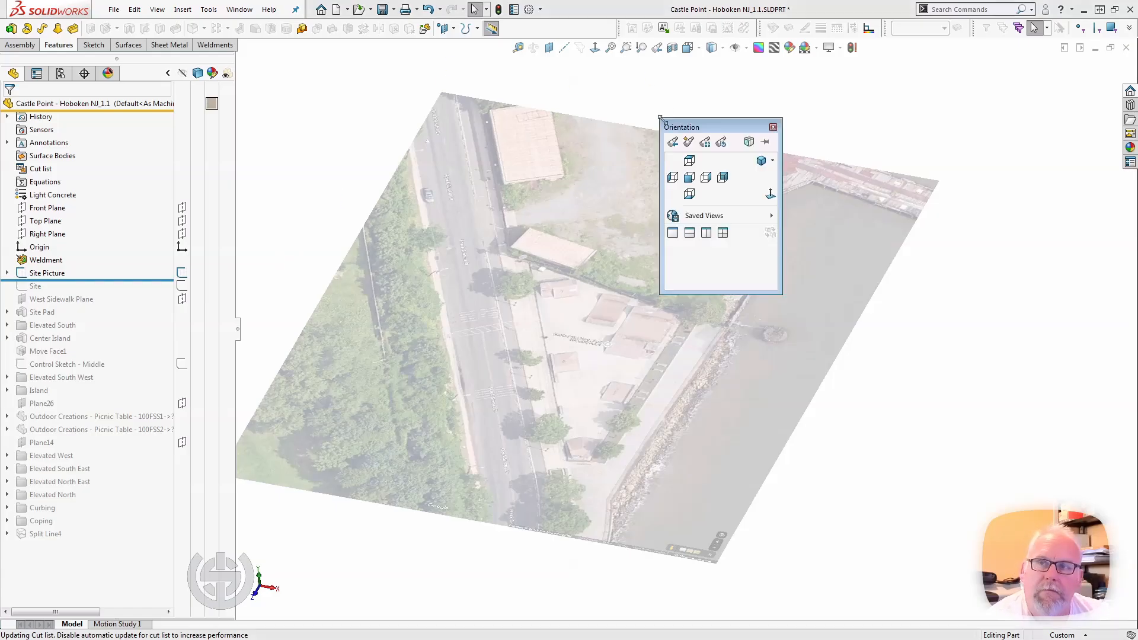
left_click(689, 163)
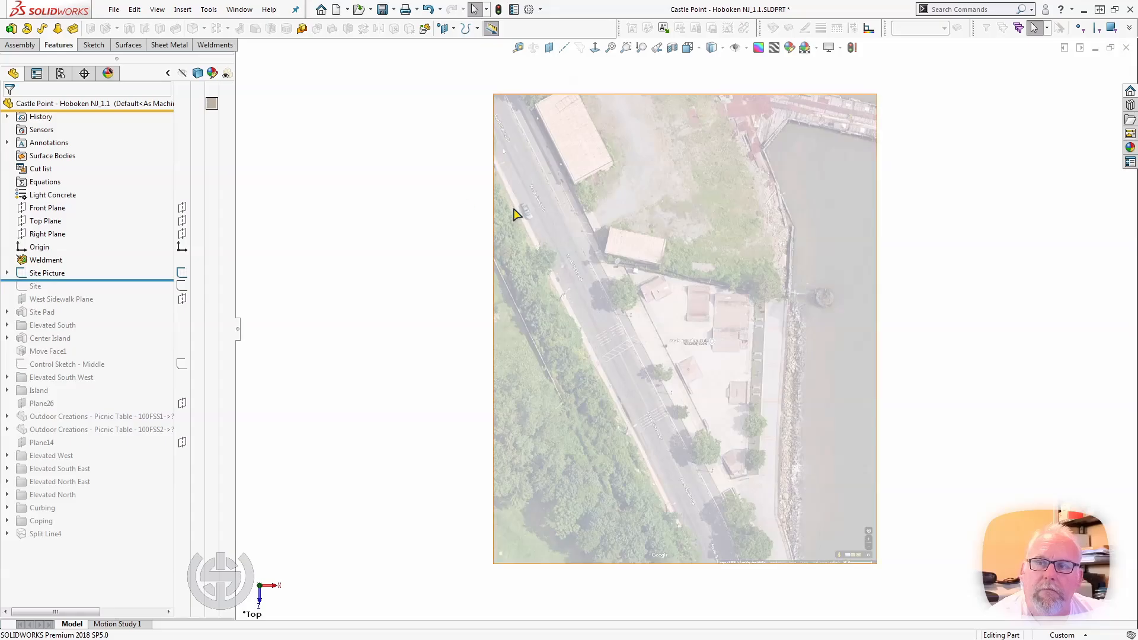
scroll(846, 273, "down", 2)
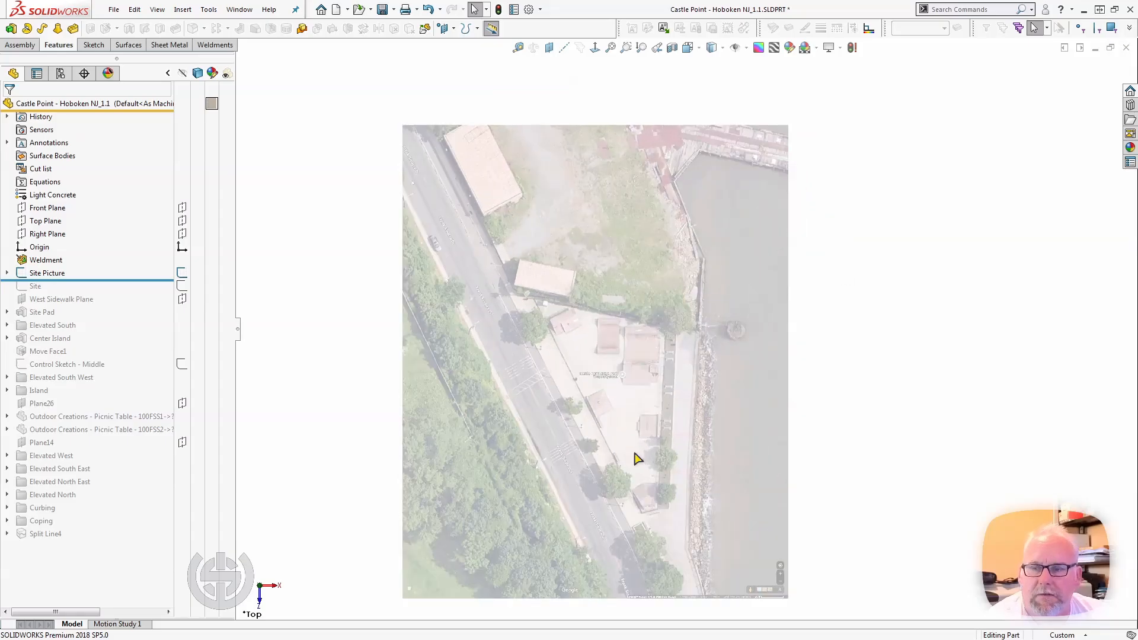
Examine the skatepark, street and waterfront walkway on the site picture, both close up and within the whole site.
scroll(635, 456, "up", 1)
scroll(698, 428, "down", 1)
scroll(697, 311, "down", 1)
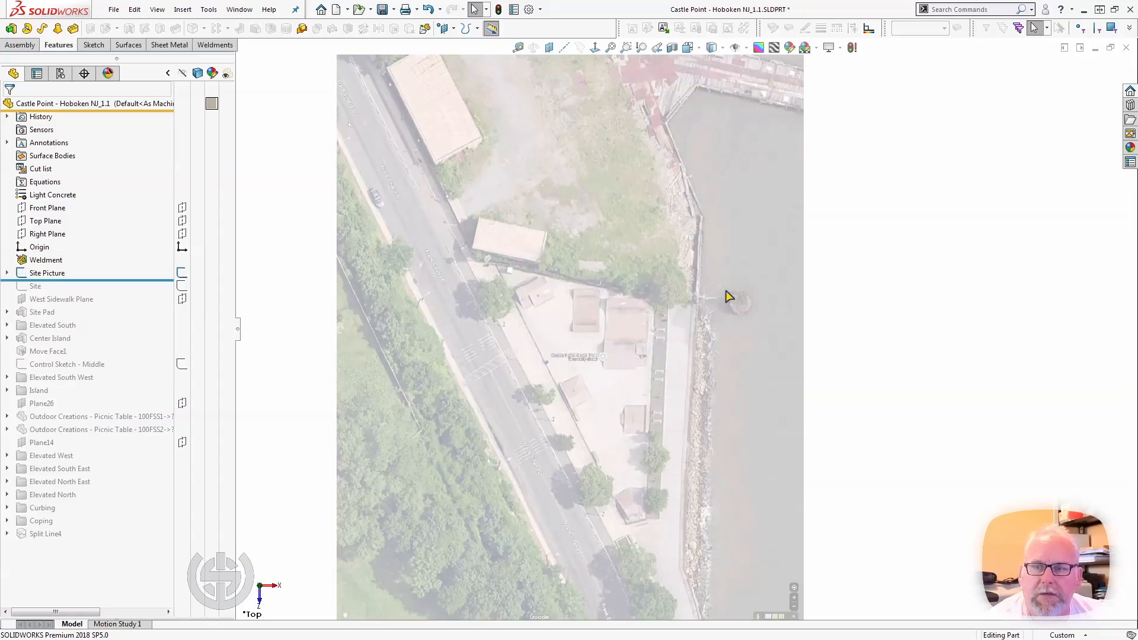
scroll(848, 287, "up", 1)
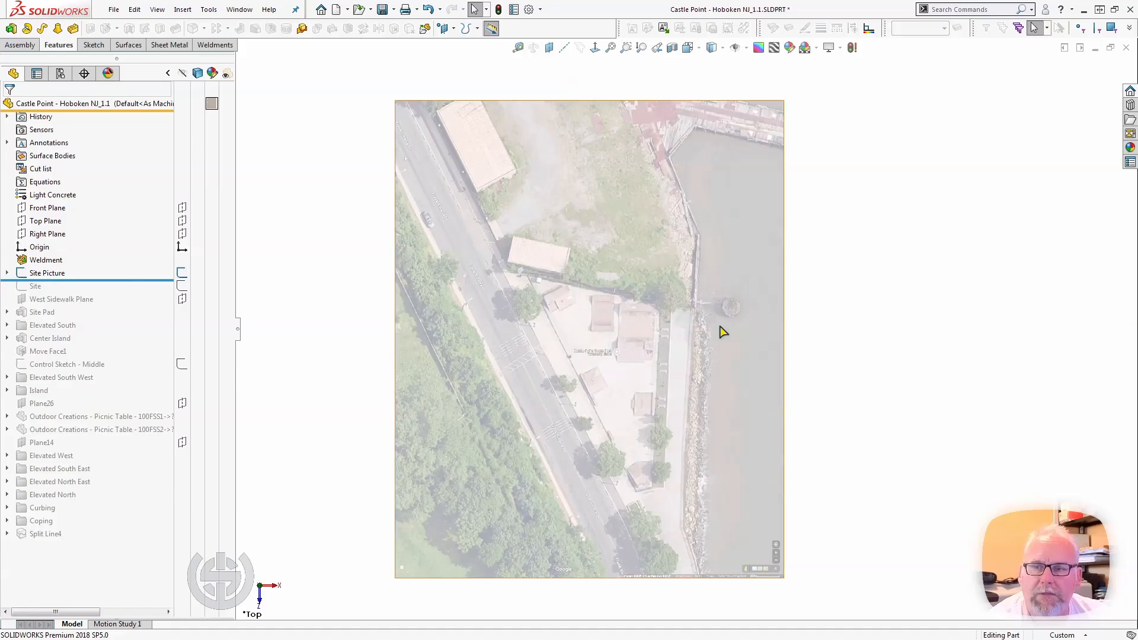
scroll(612, 330, "down", 1)
scroll(541, 343, "down", 1)
scroll(541, 343, "up", 1)
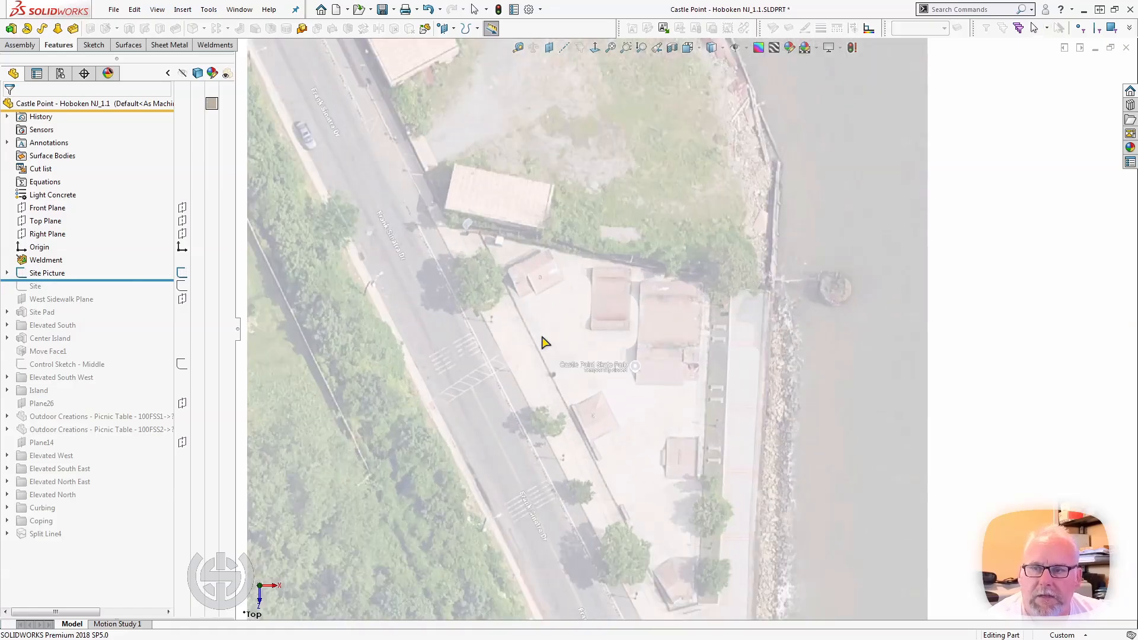
scroll(541, 343, "down", 1)
middle_click_drag(548, 343, 412, 269, "ctrl")
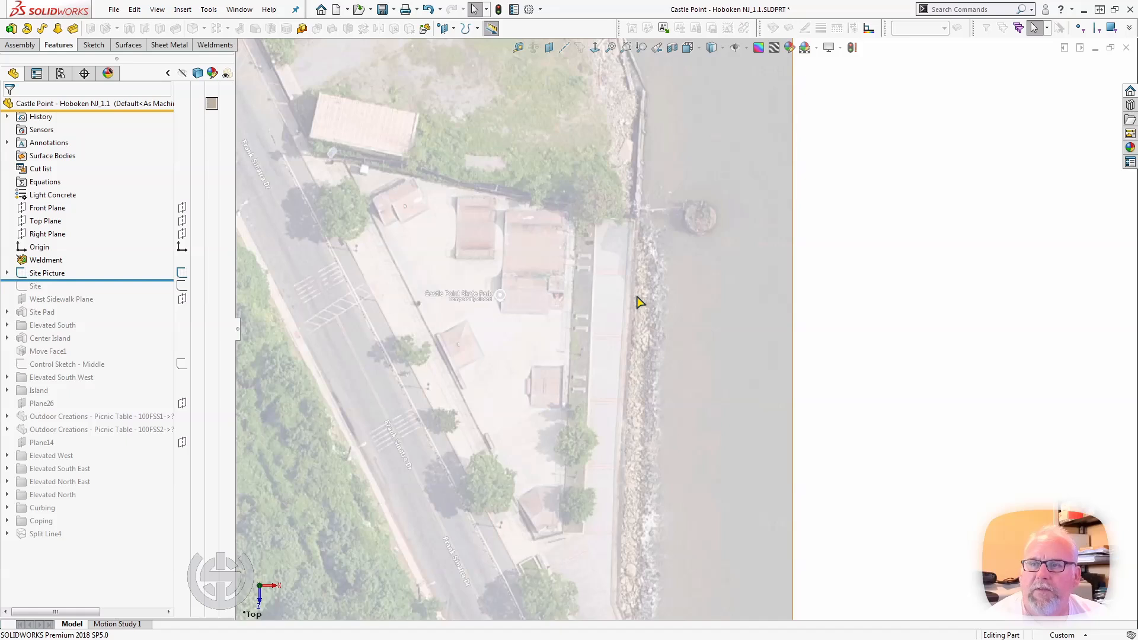
scroll(581, 247, "up", 3)
scroll(614, 155, "down", 1)
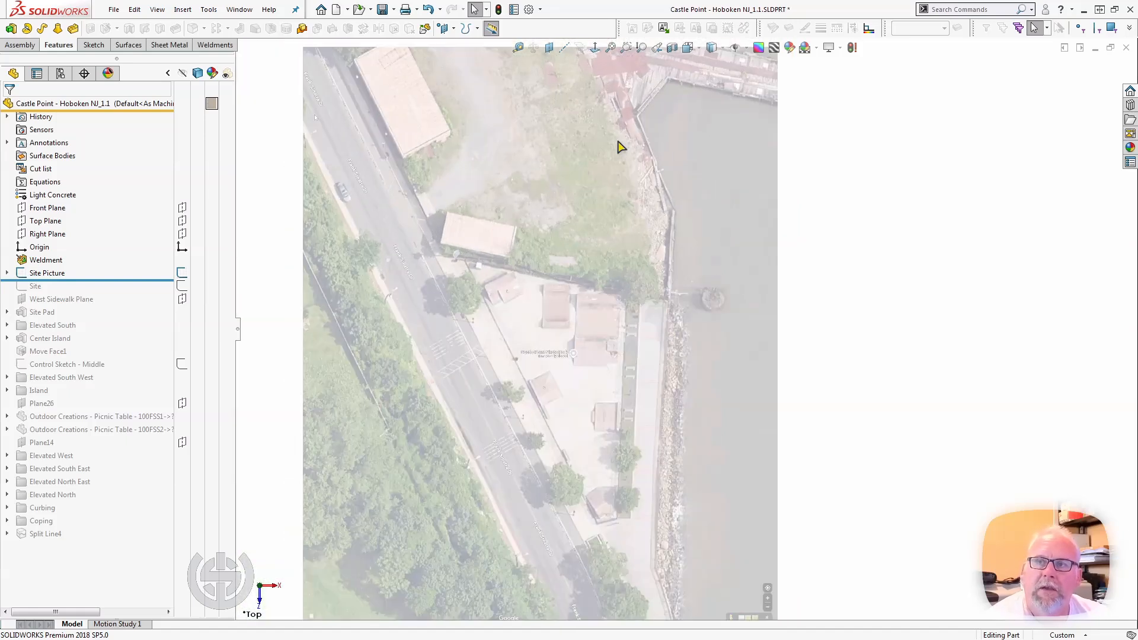
Inspect the open lot north of the skatepark and the adjoining pier on the site picture, ending with the full picture.
scroll(625, 160, "up", 2)
scroll(652, 178, "down", 3)
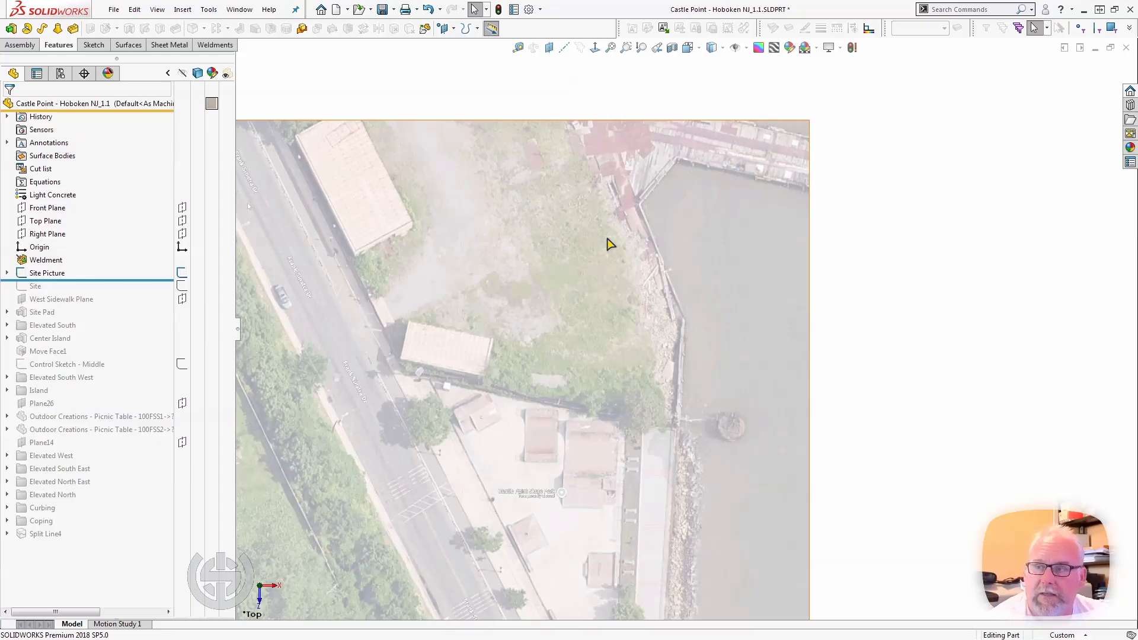
scroll(586, 403, "up", 4)
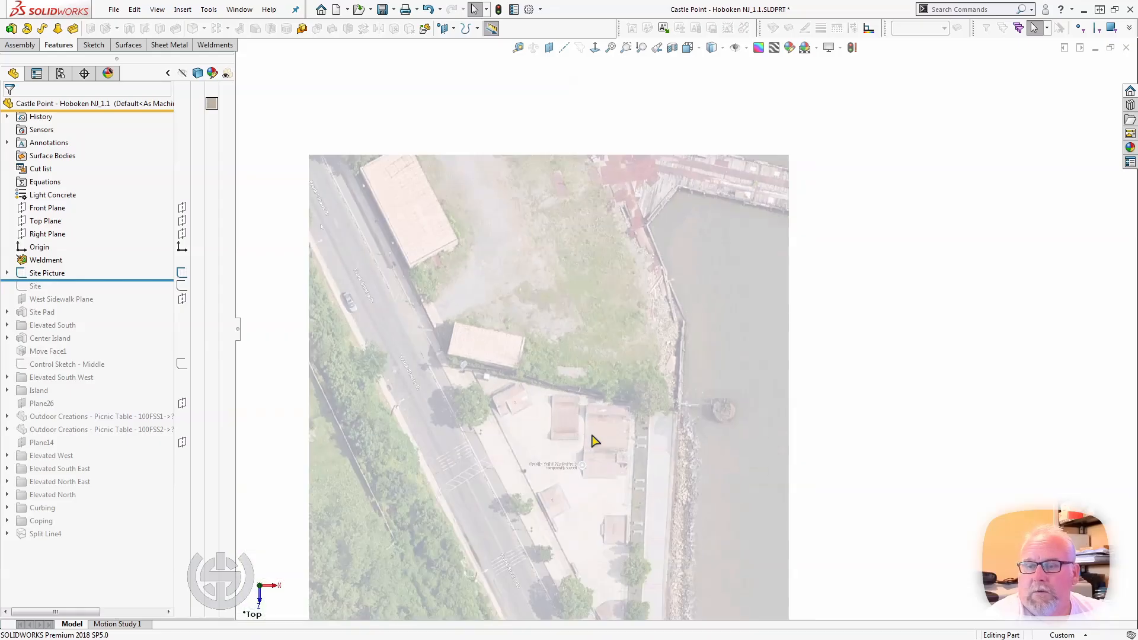
scroll(593, 415, "down", 3)
scroll(682, 468, "up", 3)
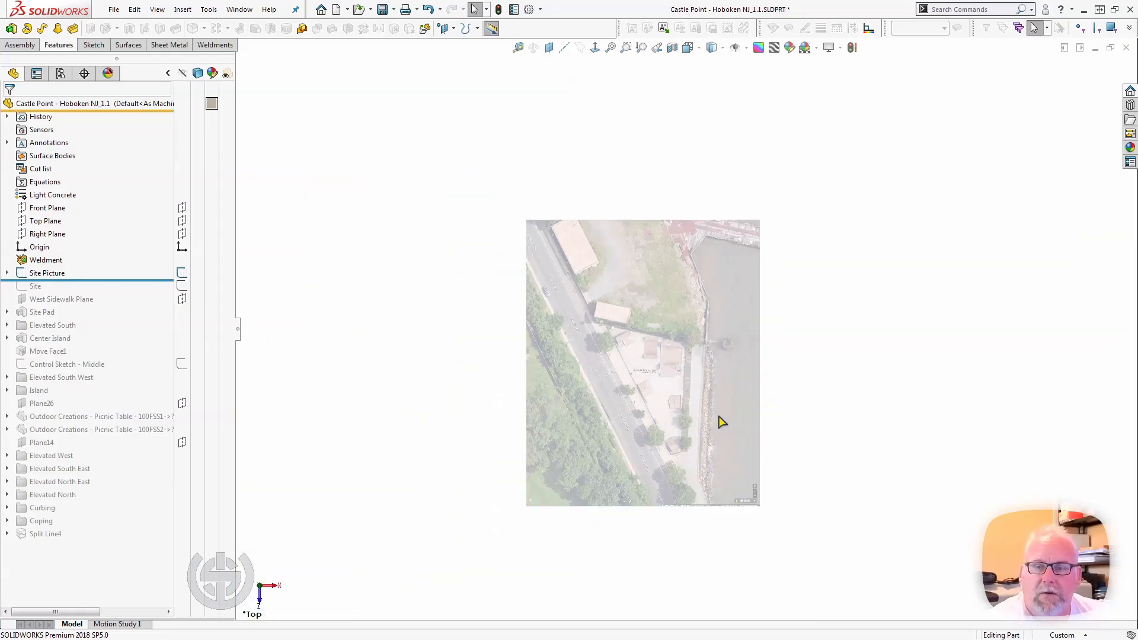
scroll(721, 424, "down", 2)
middle_click_drag(755, 442, 695, 386, "ctrl")
scroll(685, 332, "up", 1)
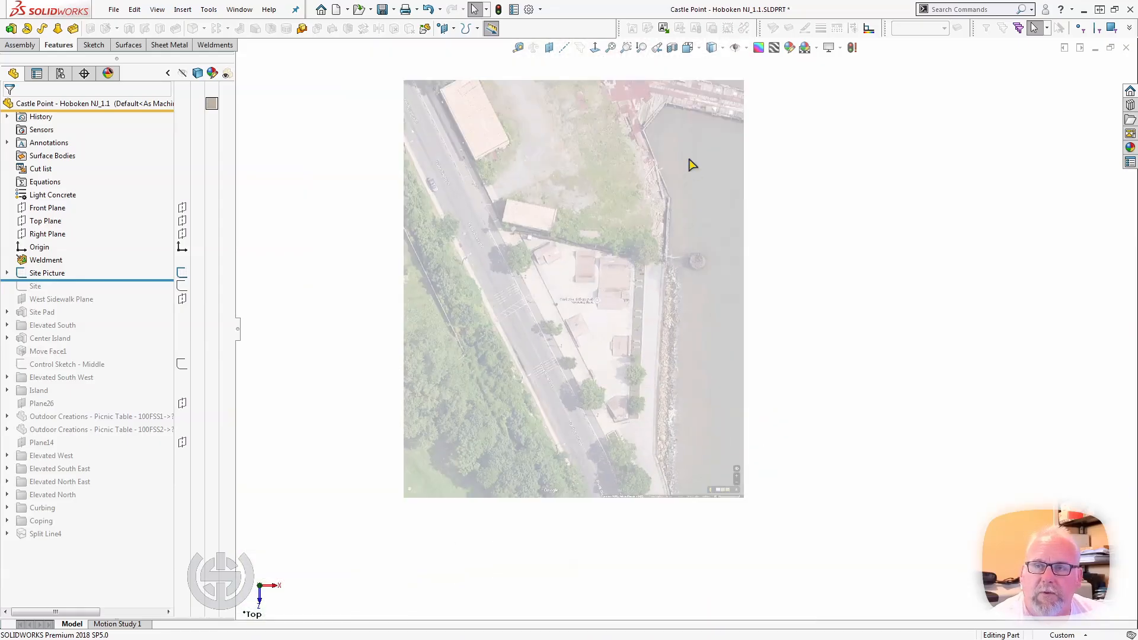
scroll(675, 157, "down", 1)
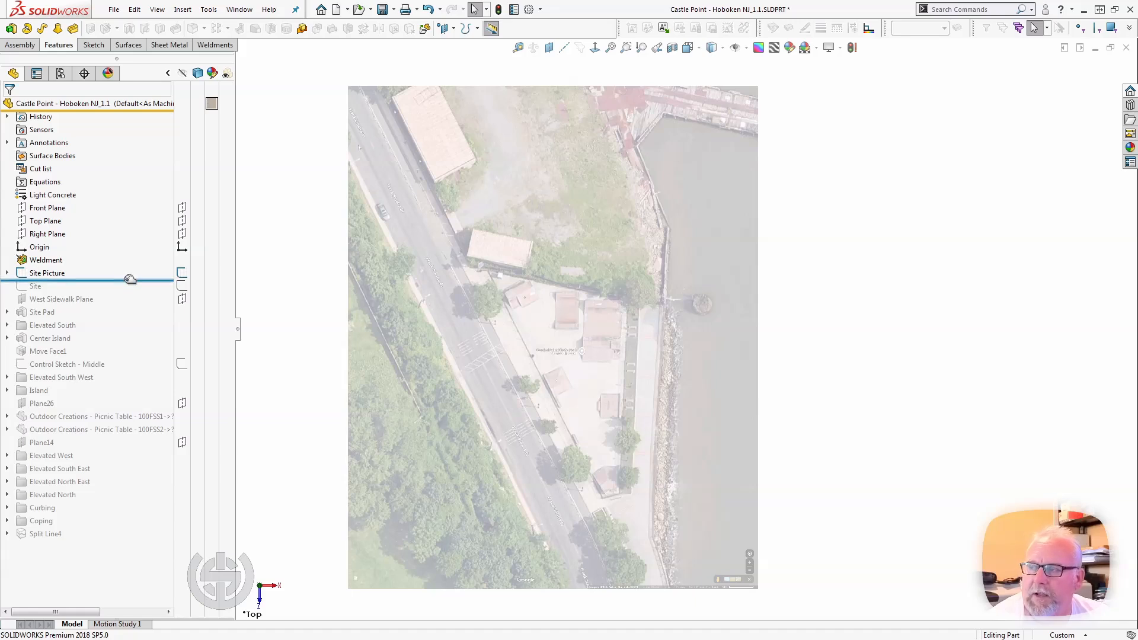
Roll the model forward past the Site sketch and the West Sidewalk Plane, highlighting the sketch to review its layout over the picture.
left_click_drag(129, 279, 126, 292)
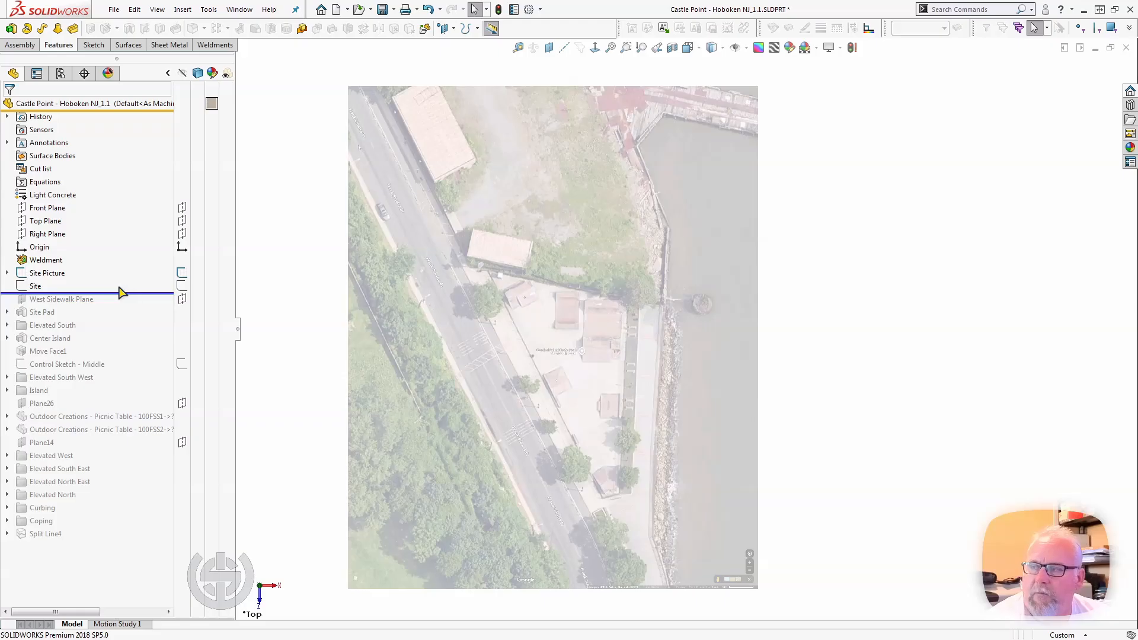
left_click(23, 289)
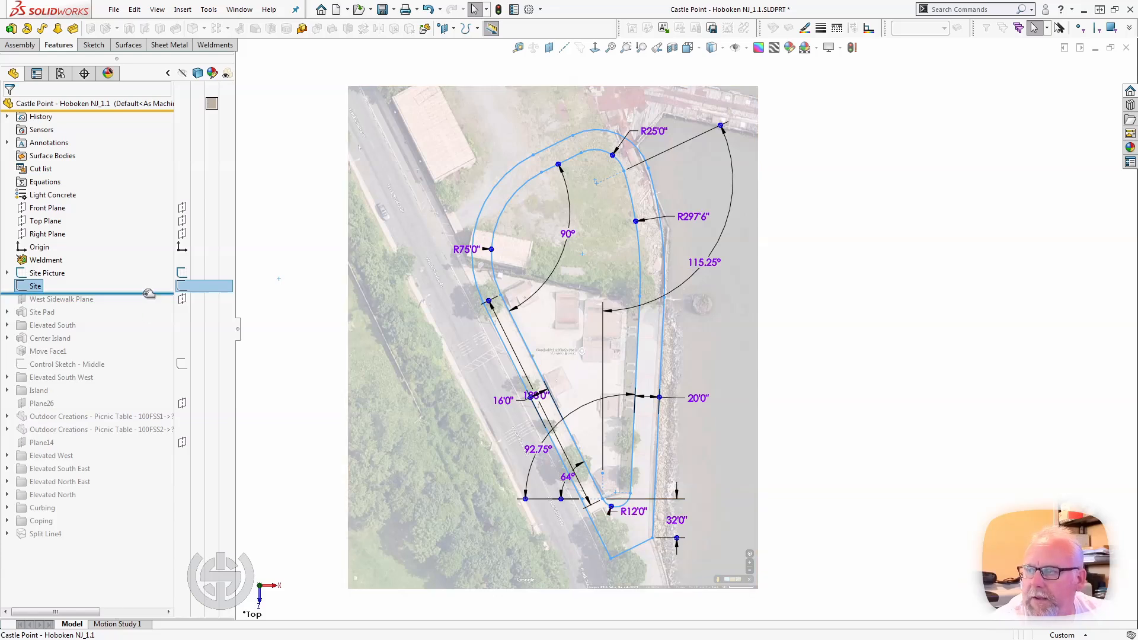
left_click_drag(149, 295, 63, 306)
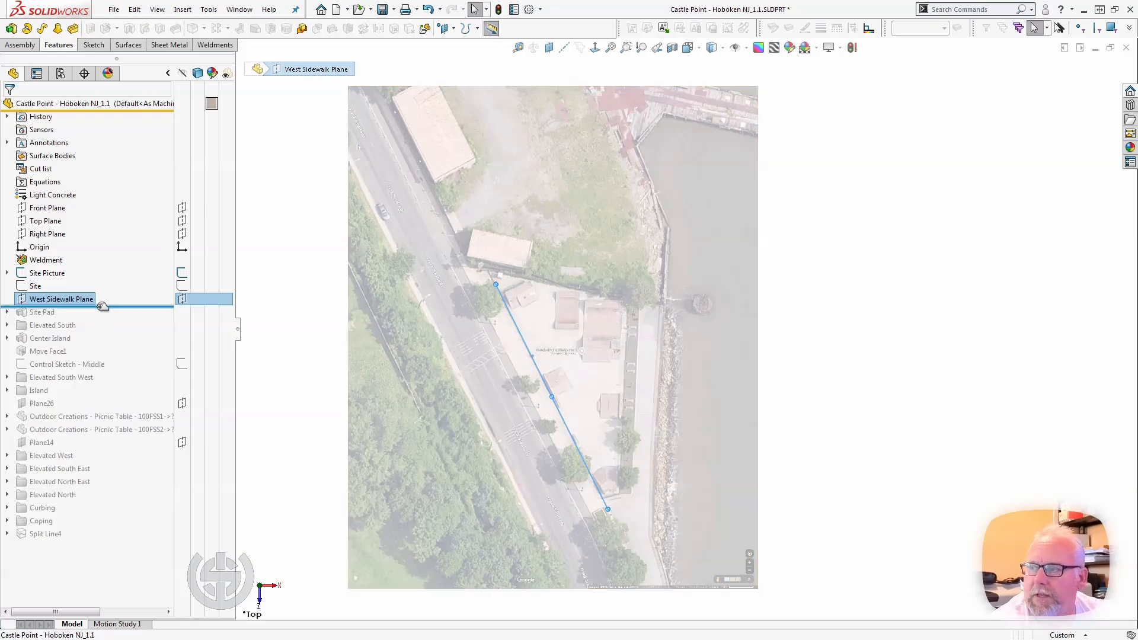
Roll the model forward to include the Site Pad, select it and inspect the slab from a low angle.
left_click_drag(104, 311, 100, 319)
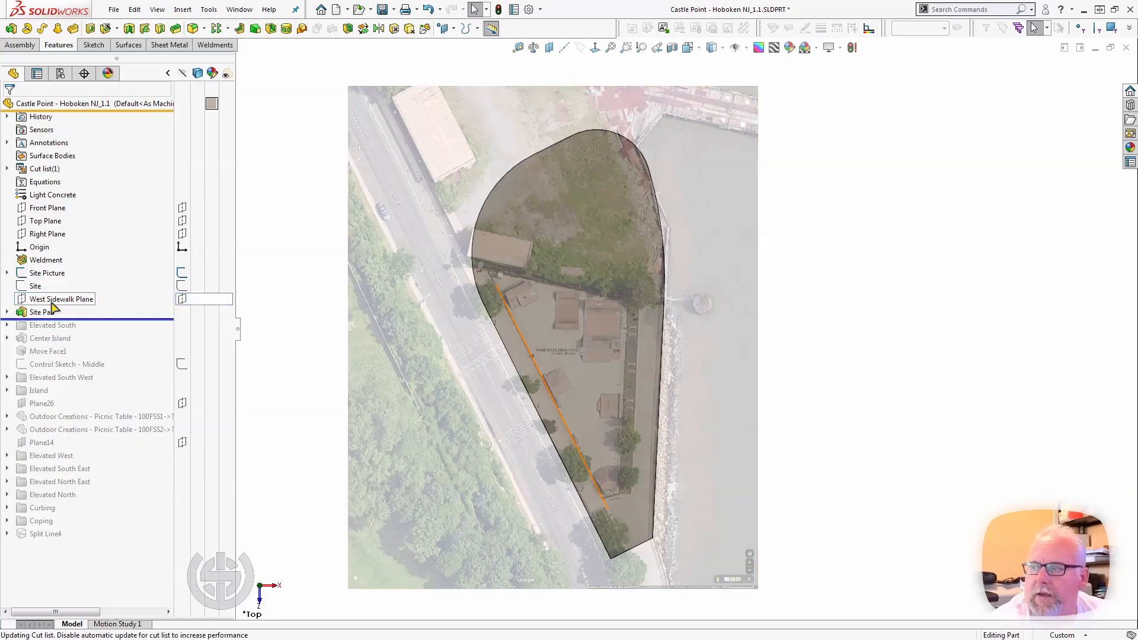
left_click(47, 313)
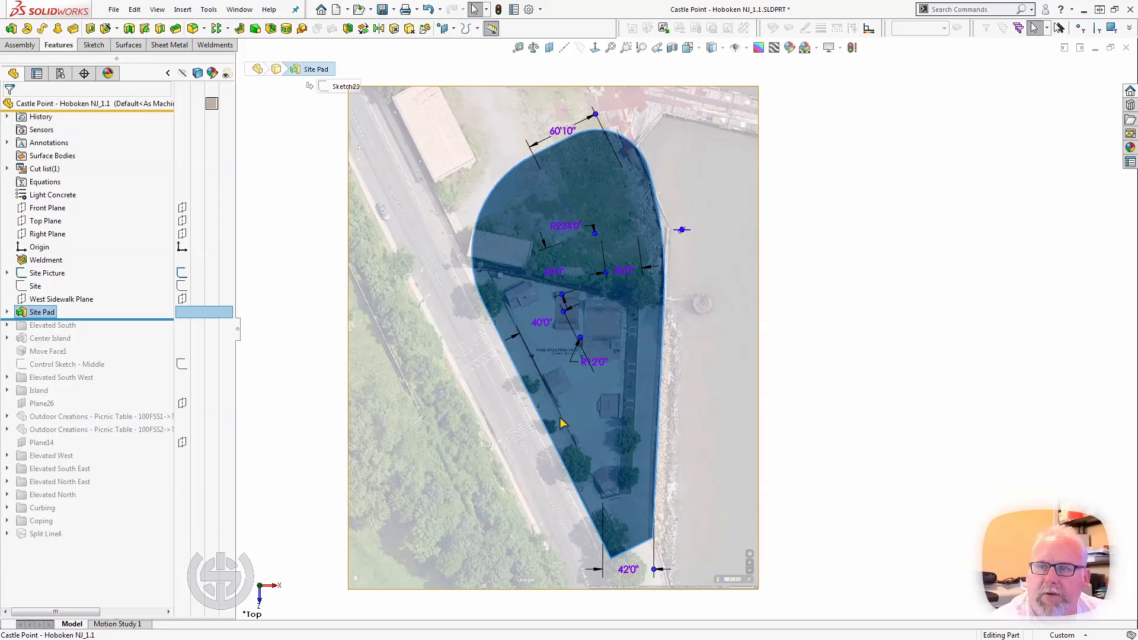
middle_click_drag(561, 422, 624, 296)
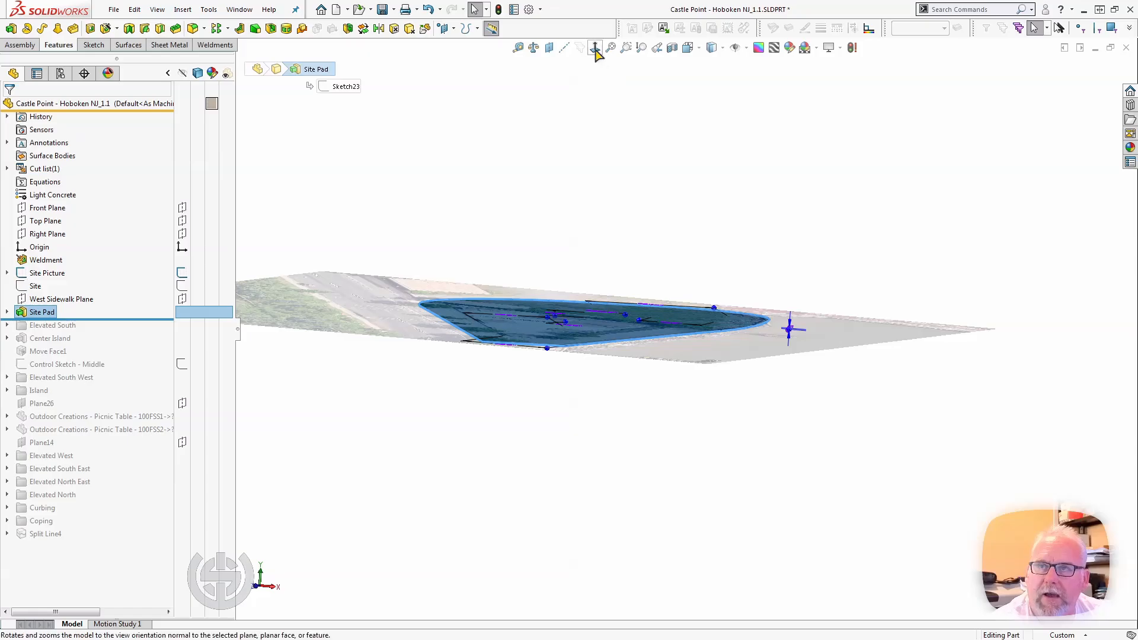
middle_click_drag(574, 265, 563, 341)
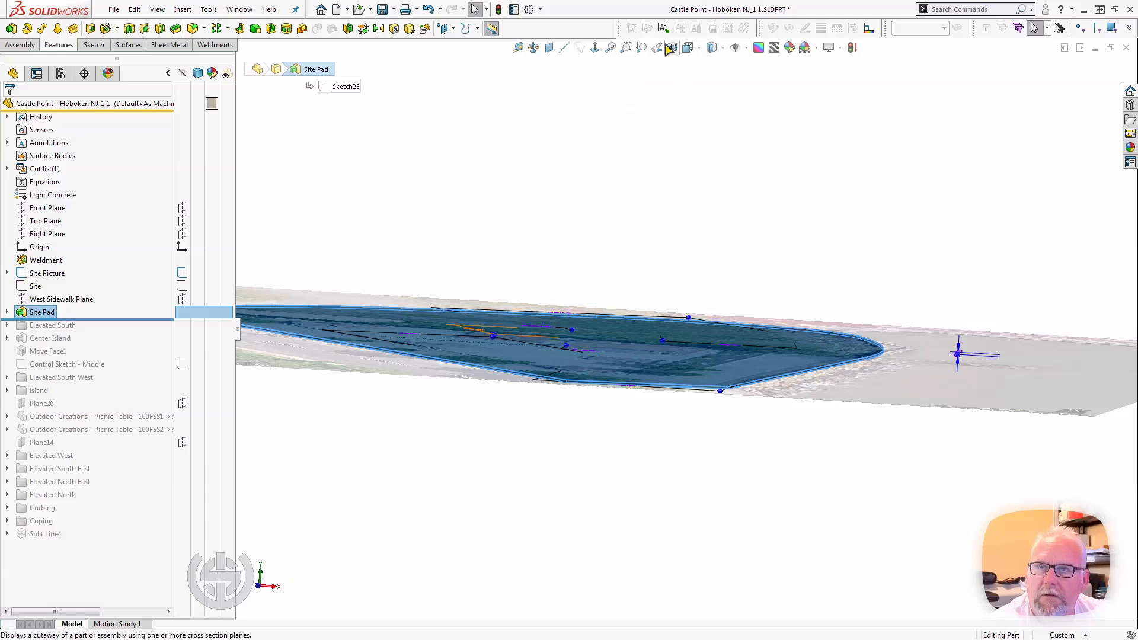
Orient the model to the Front view to see the Site Pad edge-on and clear the selection.
key("space")
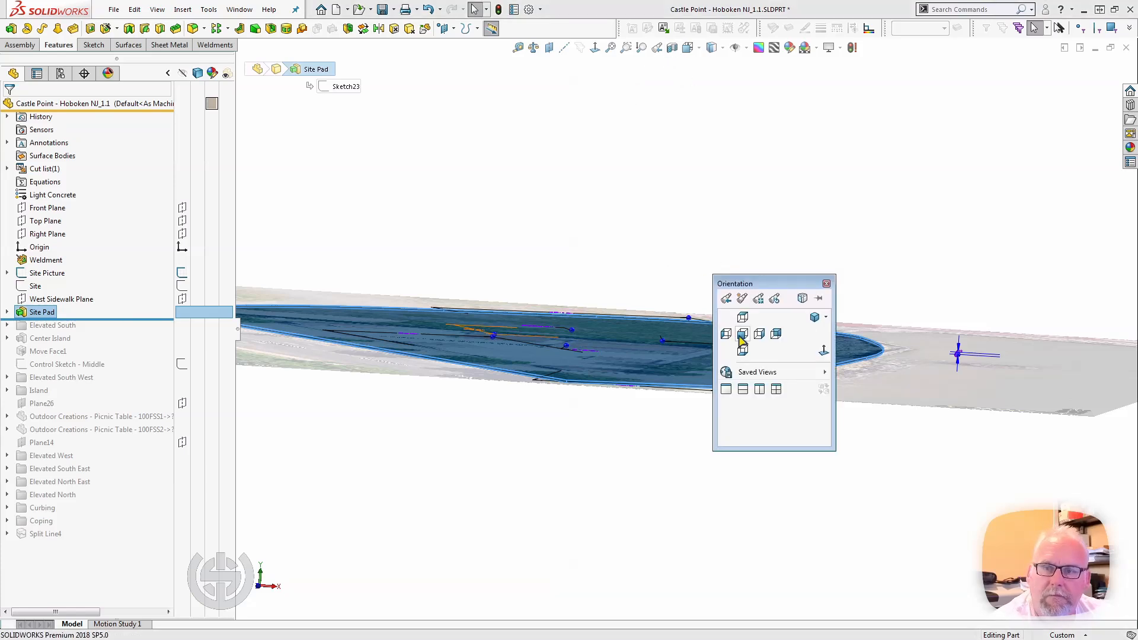
left_click(742, 335)
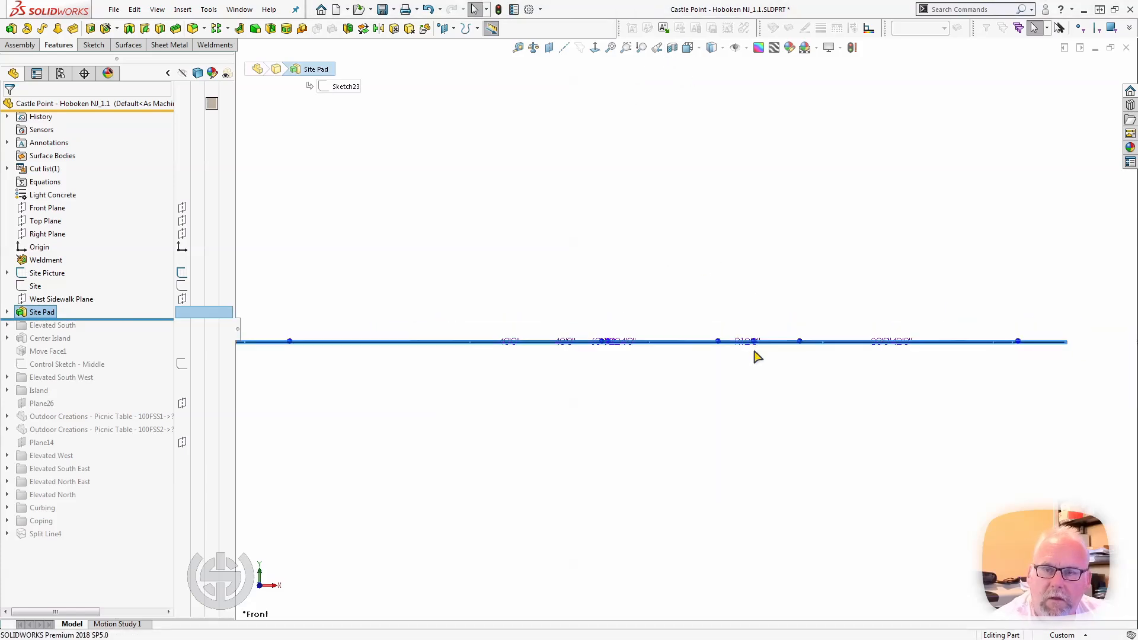
left_click(650, 244)
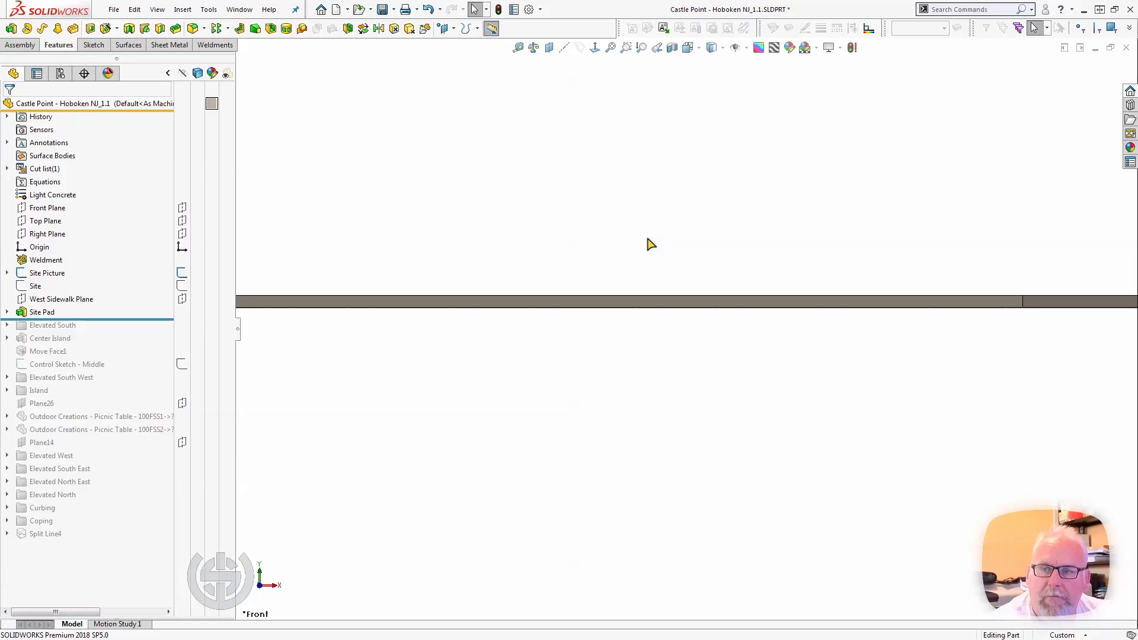
Select the Site Picture sketch and then the Top Plane to compare their level with the Site Pad's top surface edge-on.
left_click(48, 273)
scroll(723, 410, "up", 9)
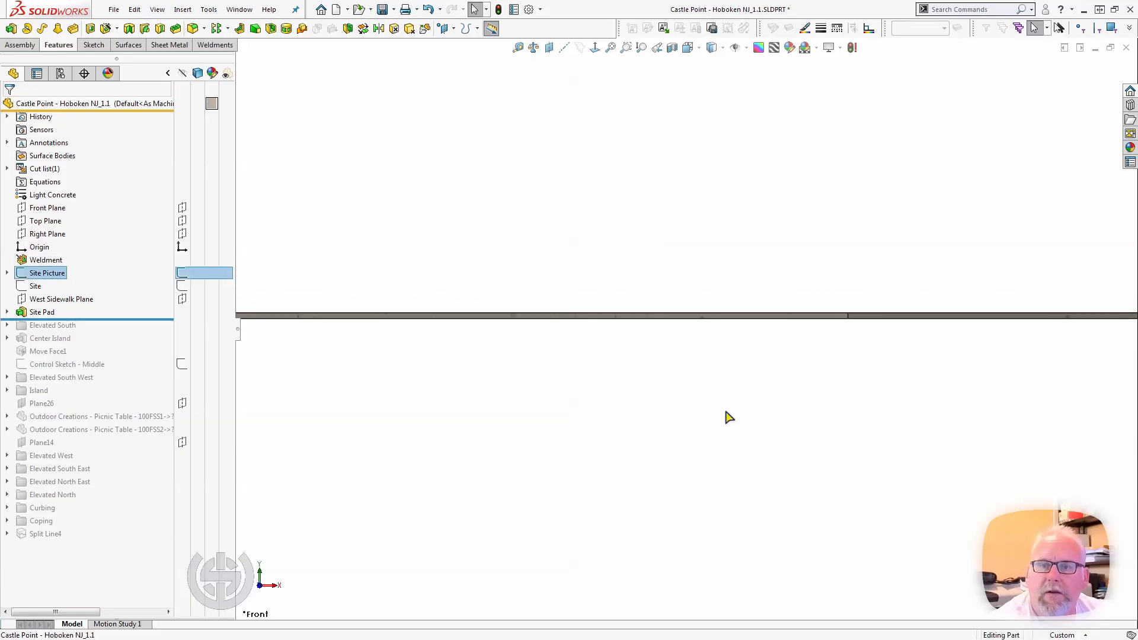
scroll(687, 373, "up", 4)
scroll(656, 325, "down", 4)
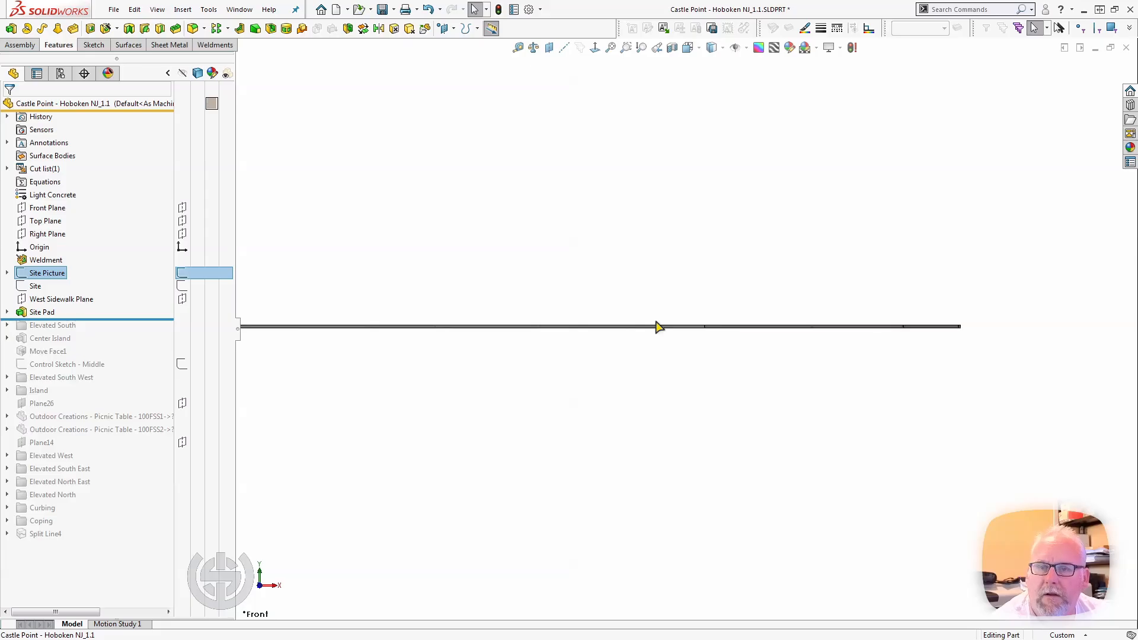
left_click(39, 223)
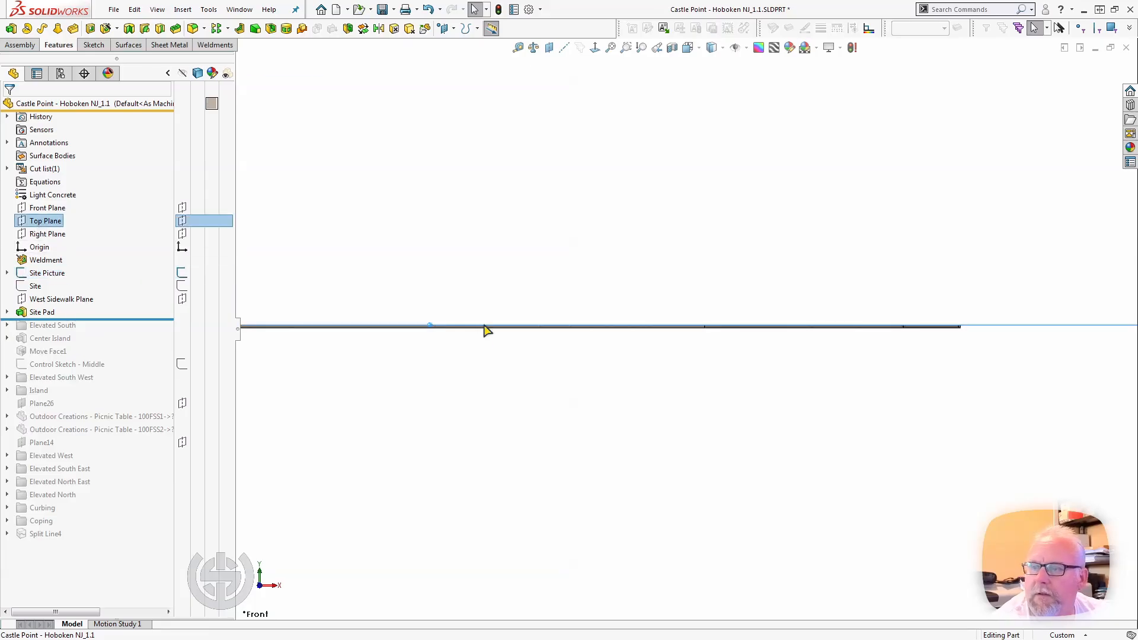
scroll(495, 345, "down", 4)
scroll(608, 280, "down", 4)
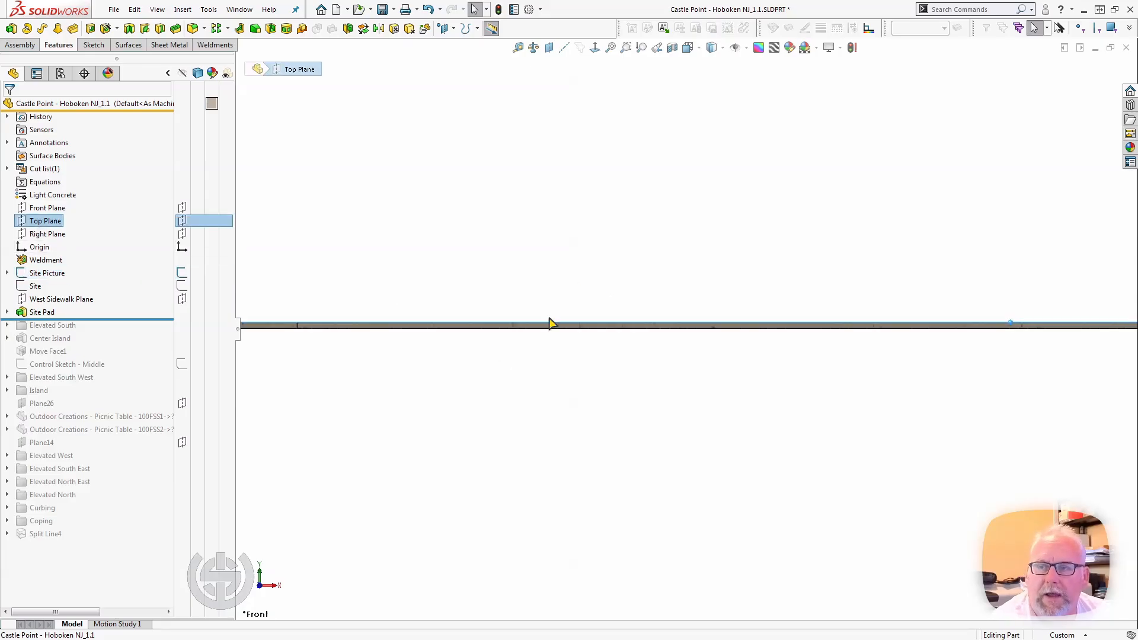
scroll(549, 317, "down", 3)
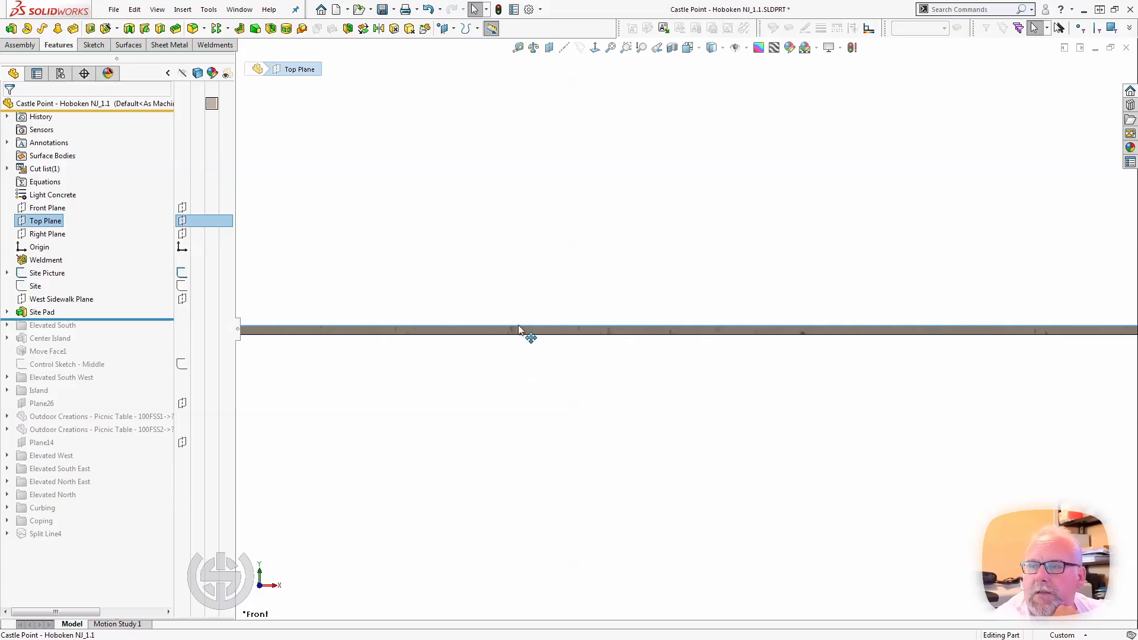
Tilt the model up from the edge-on view and examine the Site Pad outline over the site picture with the Top Plane highlighted.
middle_click_drag(526, 332, 519, 438)
scroll(519, 438, "up", 10)
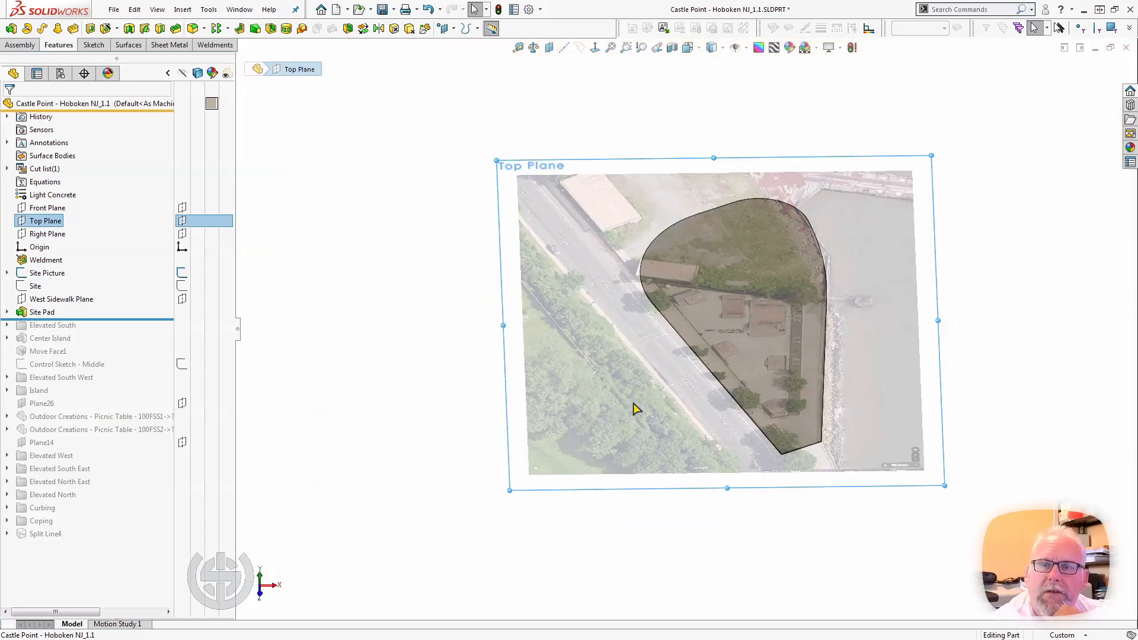
scroll(864, 397, "down", 1)
scroll(826, 399, "up", 2)
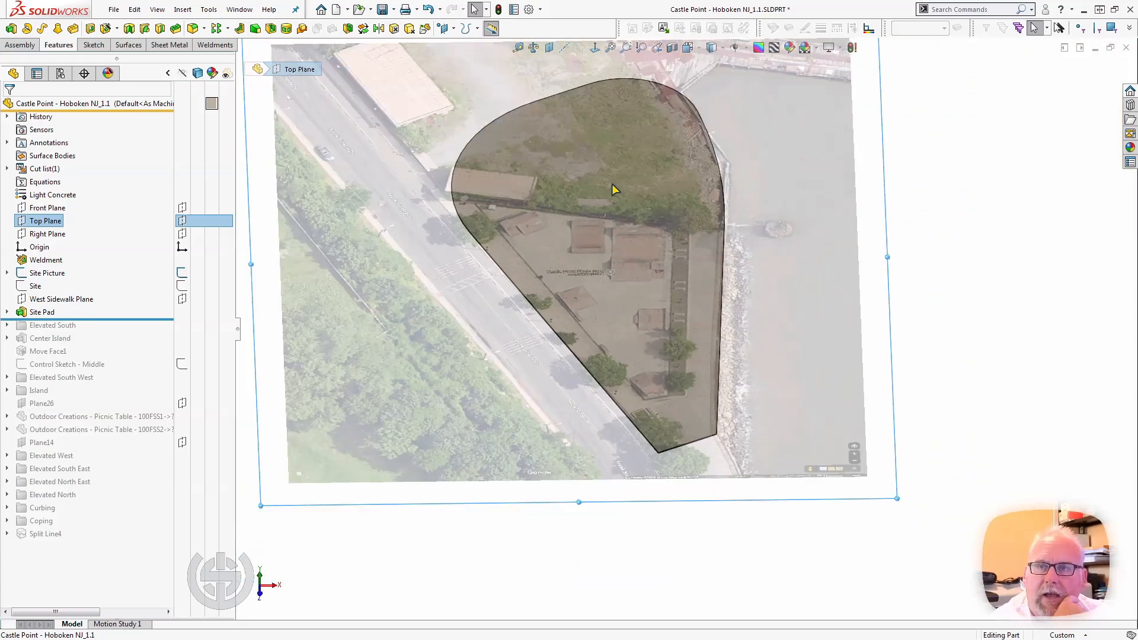
scroll(587, 70, "down", 2)
scroll(585, 89, "up", 2)
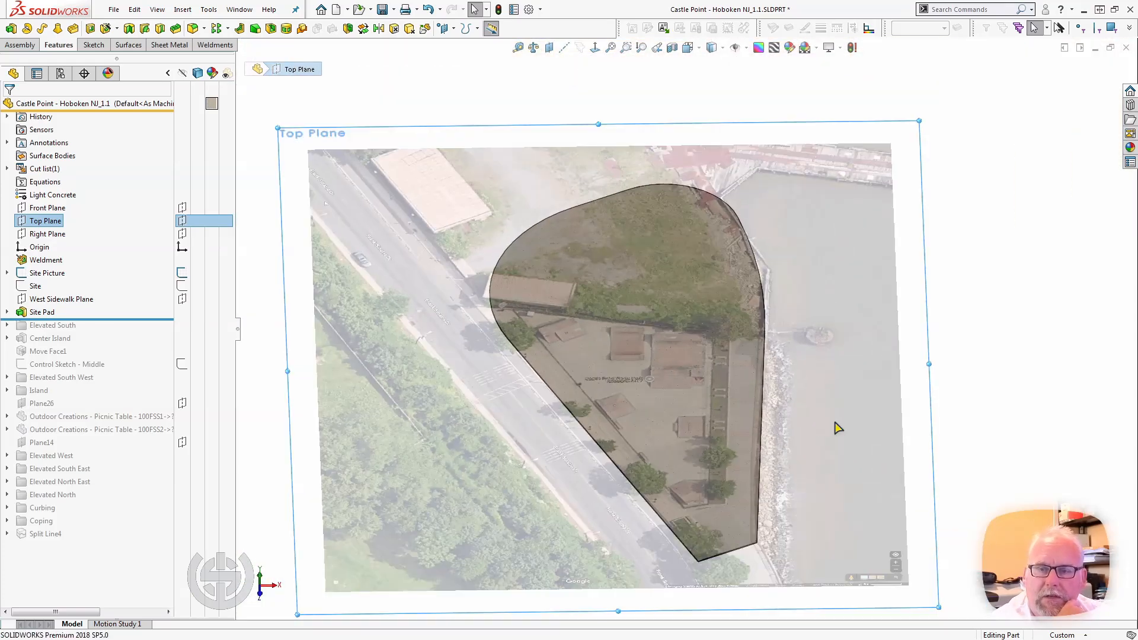
scroll(837, 427, "down", 1)
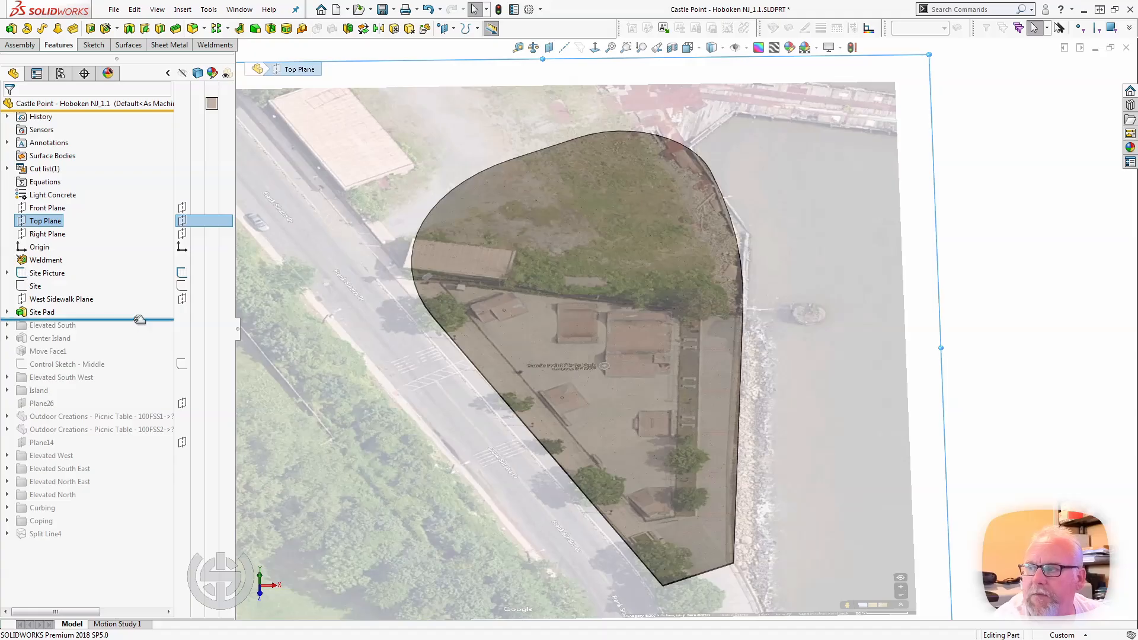
Orient the model to the Top view, clear the selection and frame the whole Site Pad.
key("space")
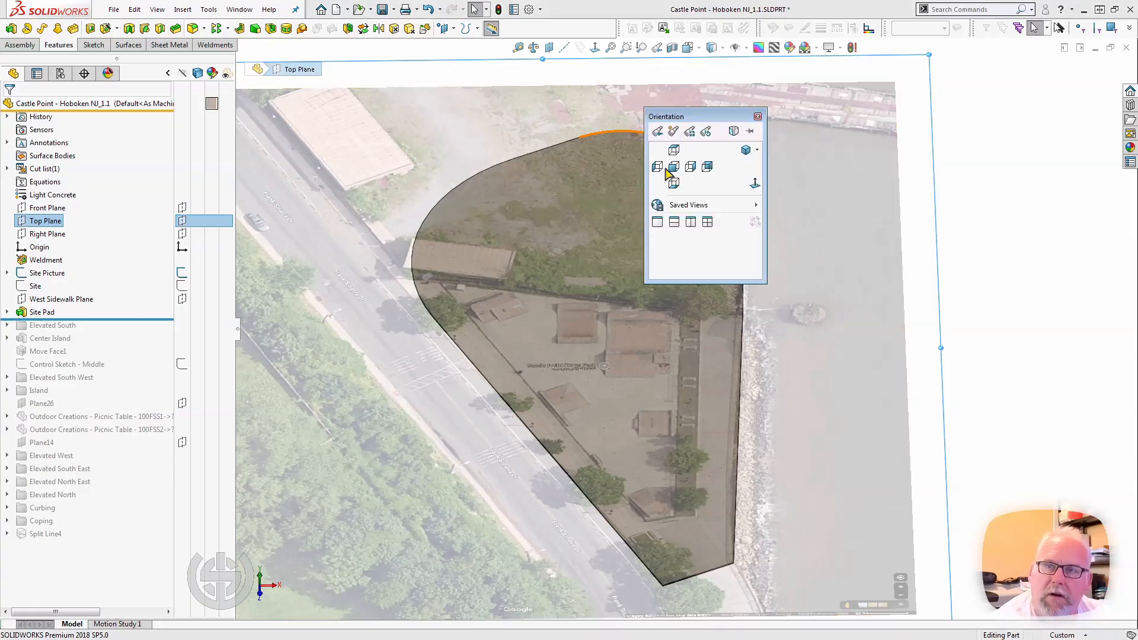
left_click(674, 149)
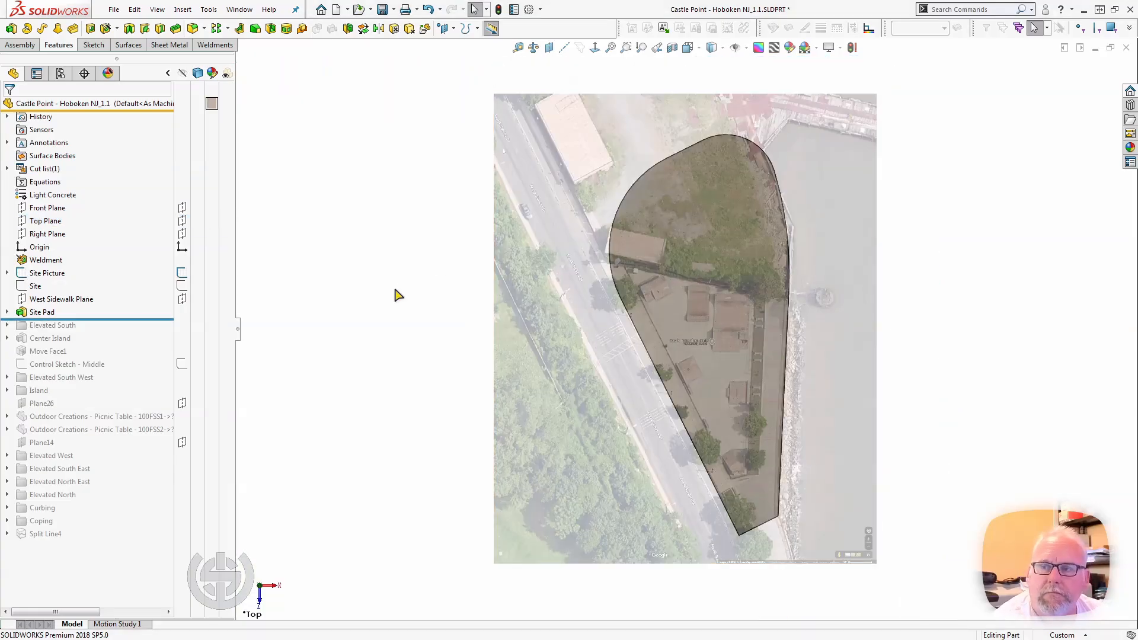
scroll(916, 309, "up", 1)
scroll(916, 307, "down", 1)
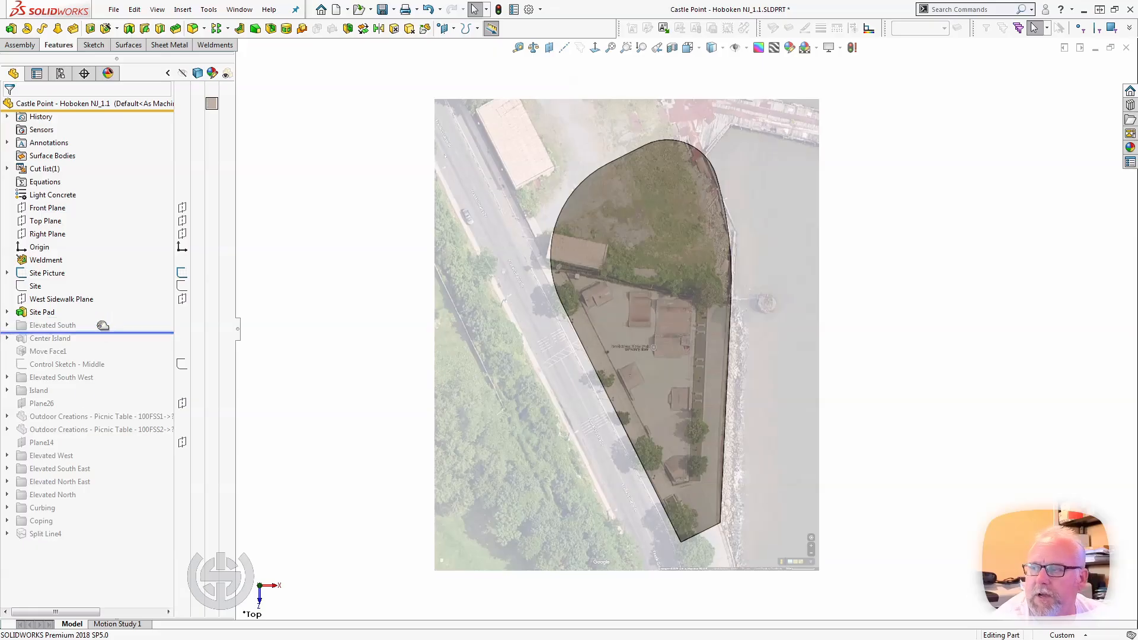
Restore and expand the Elevated South folder, roll the model back to just after Axis1, and select that axis.
left_click_drag(103, 323, 95, 335)
left_click(8, 324)
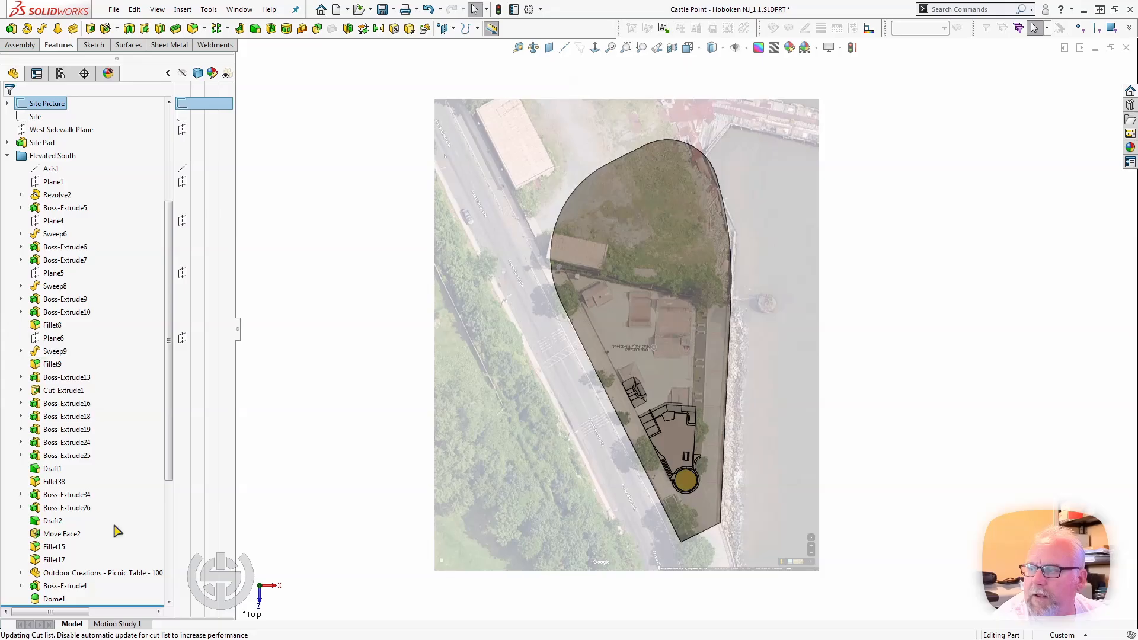
left_click_drag(110, 605, 75, 151)
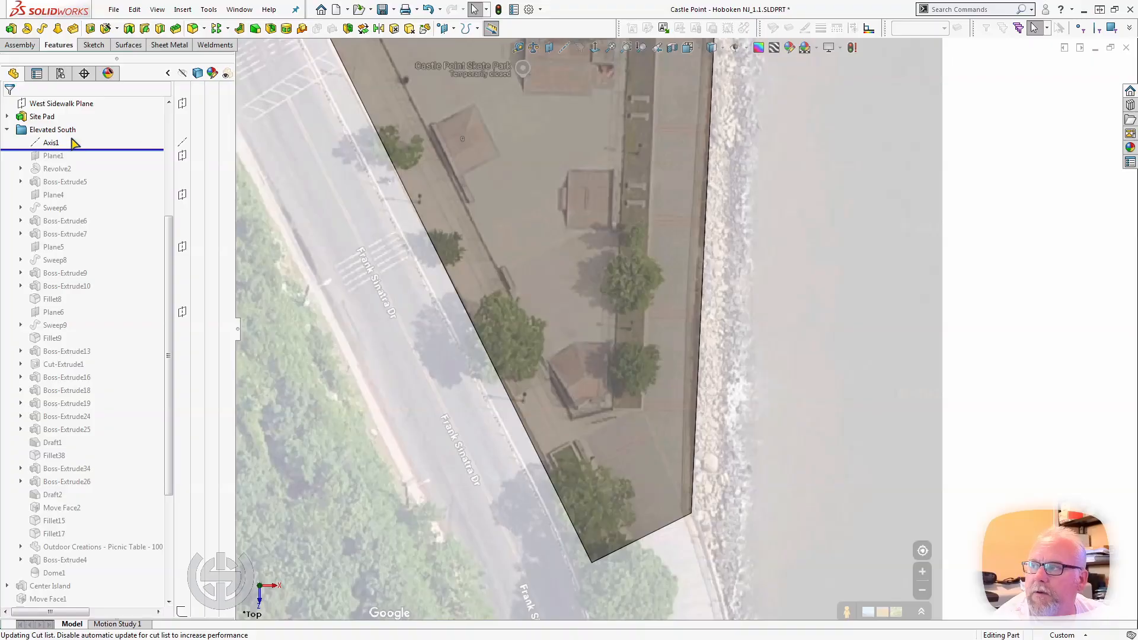
left_click(50, 142)
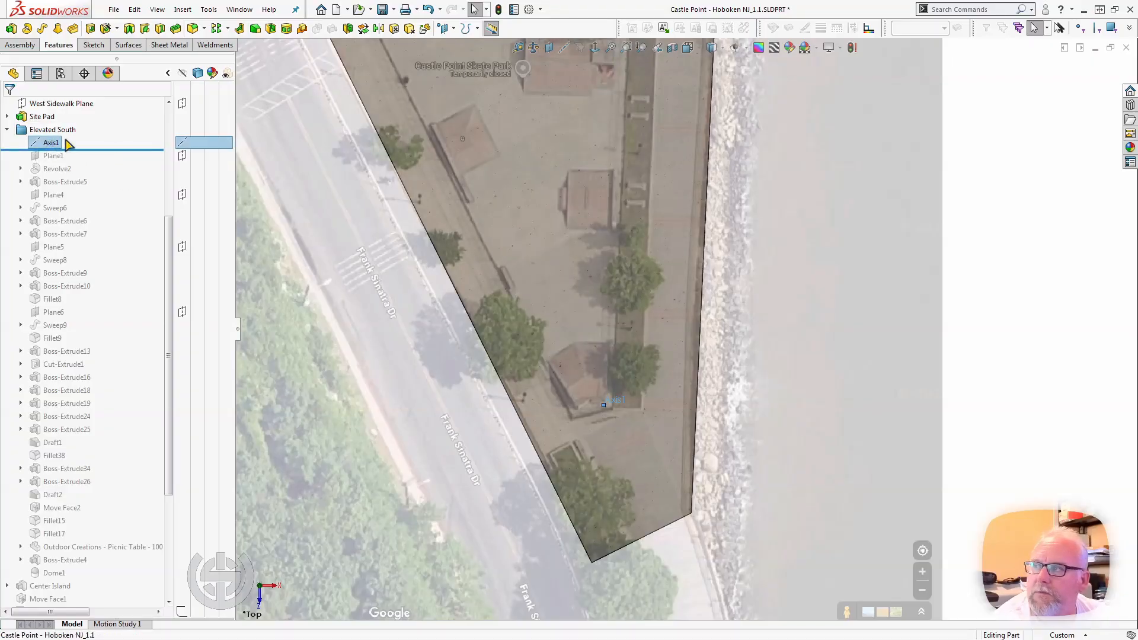
Show the Site sketch's dimensions, and roll the model forward to just after Revolve2 to examine the revolved ring.
scroll(87, 184, "up", 5)
double_click(35, 287)
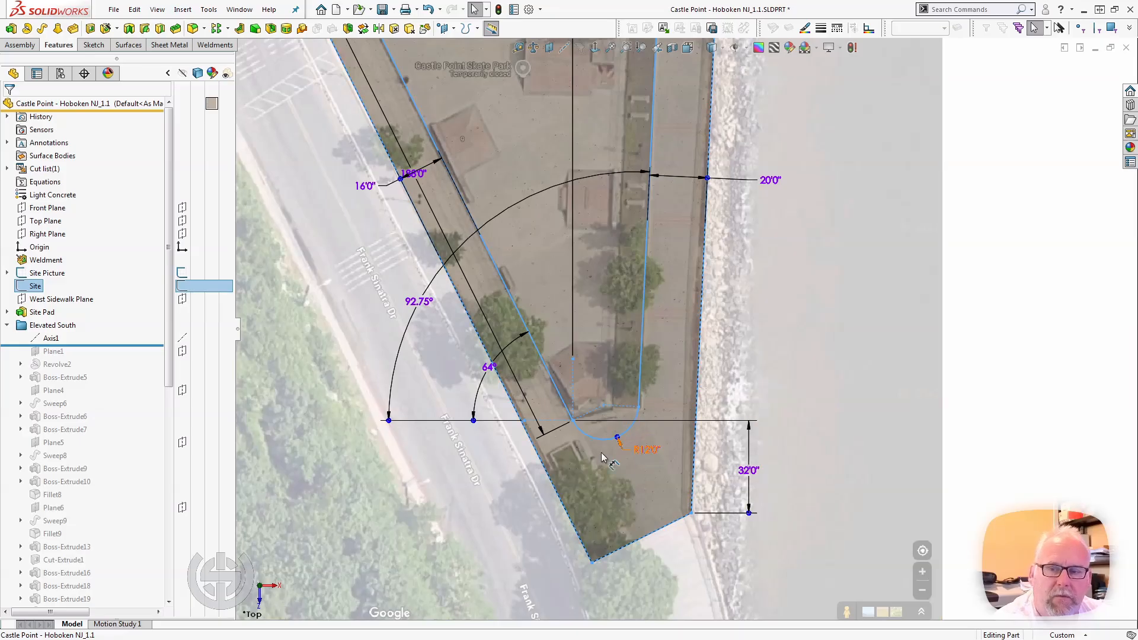
left_click_drag(79, 347, 81, 372)
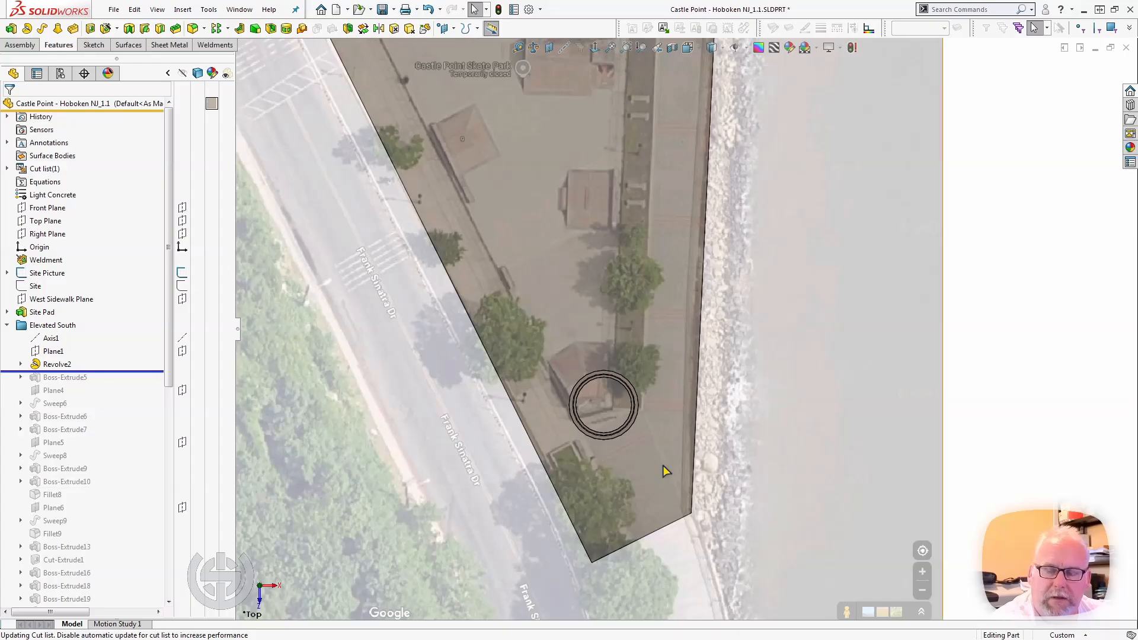
scroll(615, 442, "down", 3)
middle_click(619, 409)
middle_click_drag(619, 409, 623, 248)
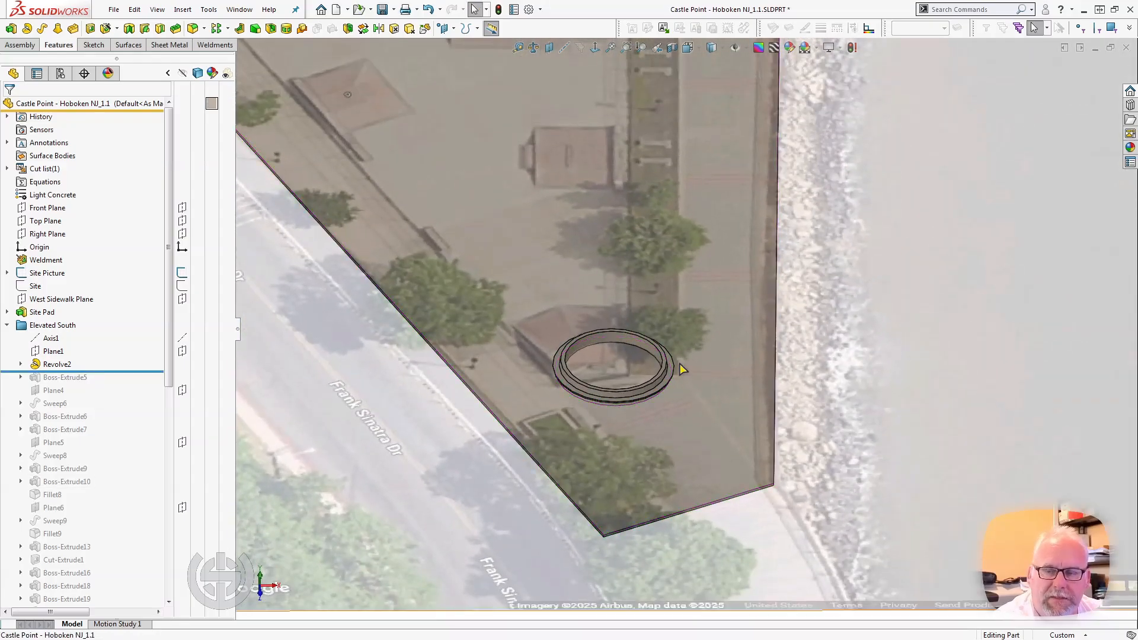
scroll(679, 364, "down", 5)
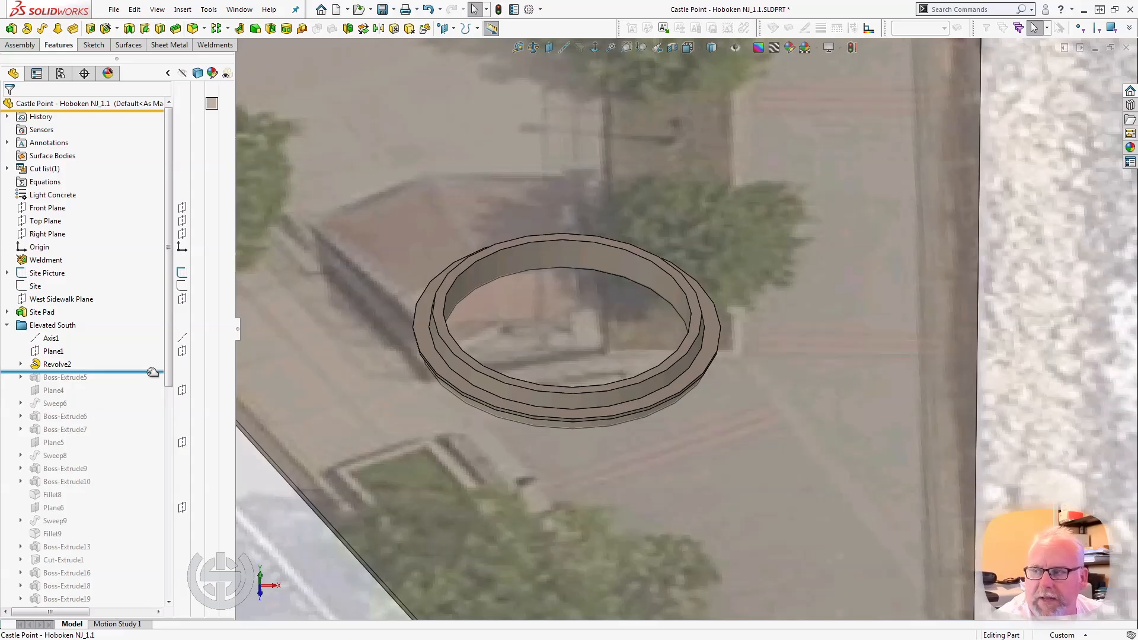
Roll the model forward to just after Boss-Extrude5 and examine the raised platform adjoining the ring.
left_click_drag(152, 371, 151, 384)
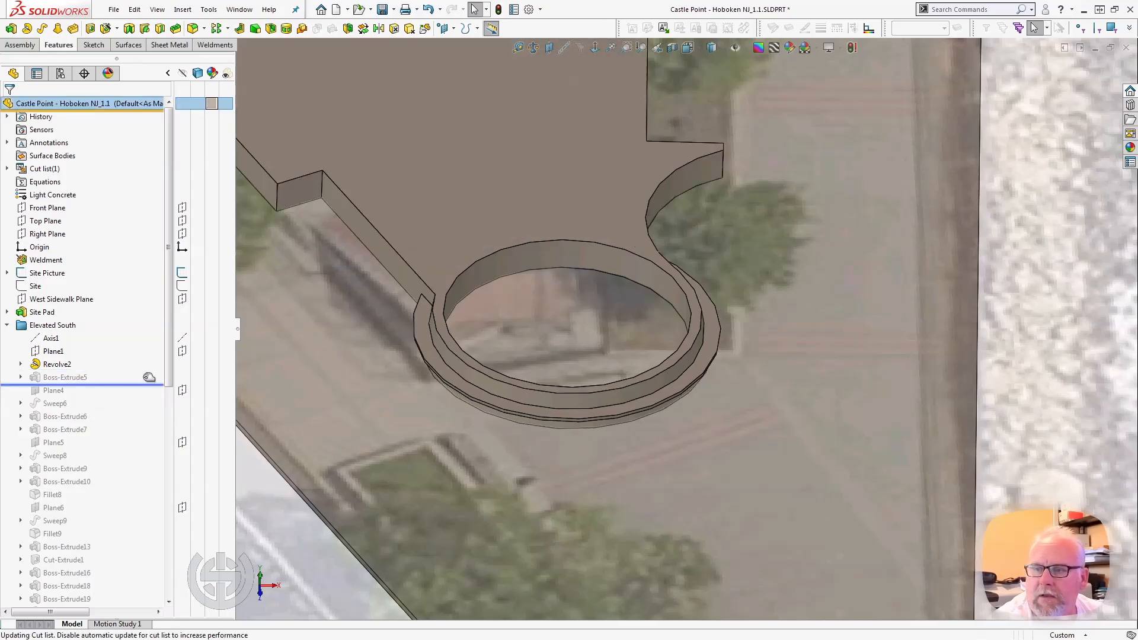
scroll(327, 337, "up", 3)
scroll(646, 107, "up", 3)
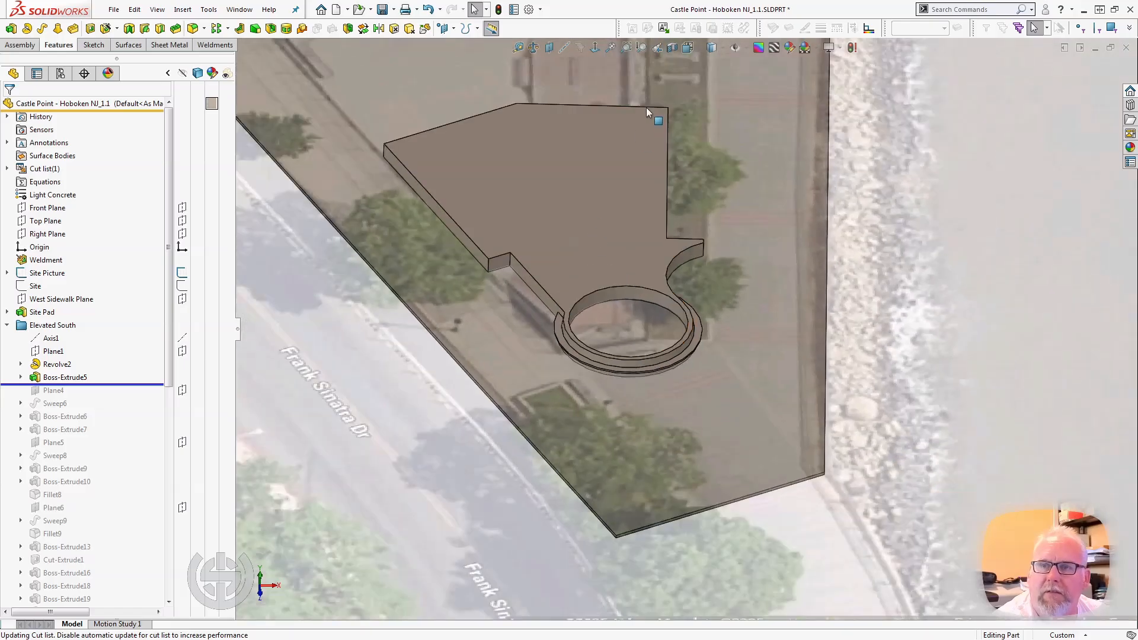
scroll(646, 108, "down", 2)
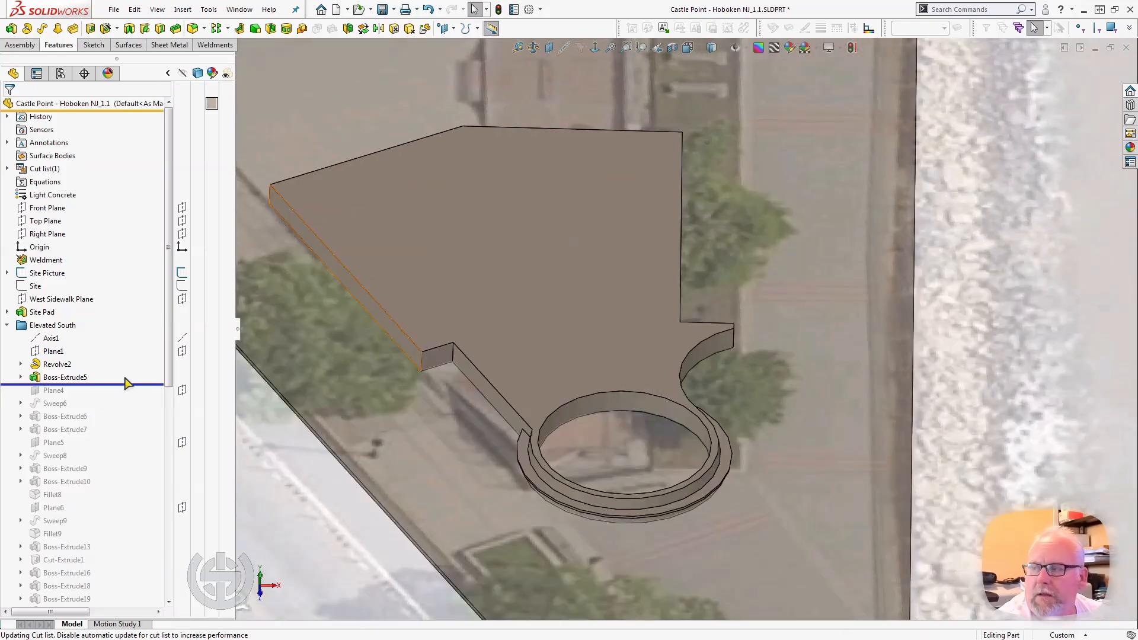
Expand Boss-Extrude5 and show its Sketch12 dimensions in the Top view over the site picture.
left_click(21, 376)
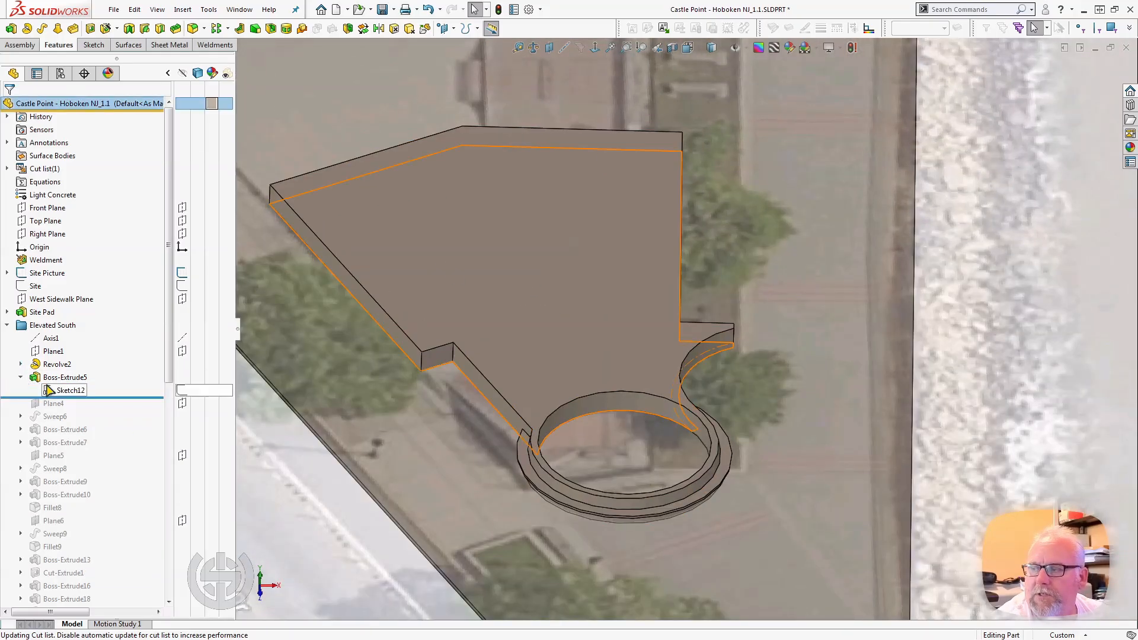
double_click(47, 389)
middle_click_drag(484, 439, 475, 476)
key("space")
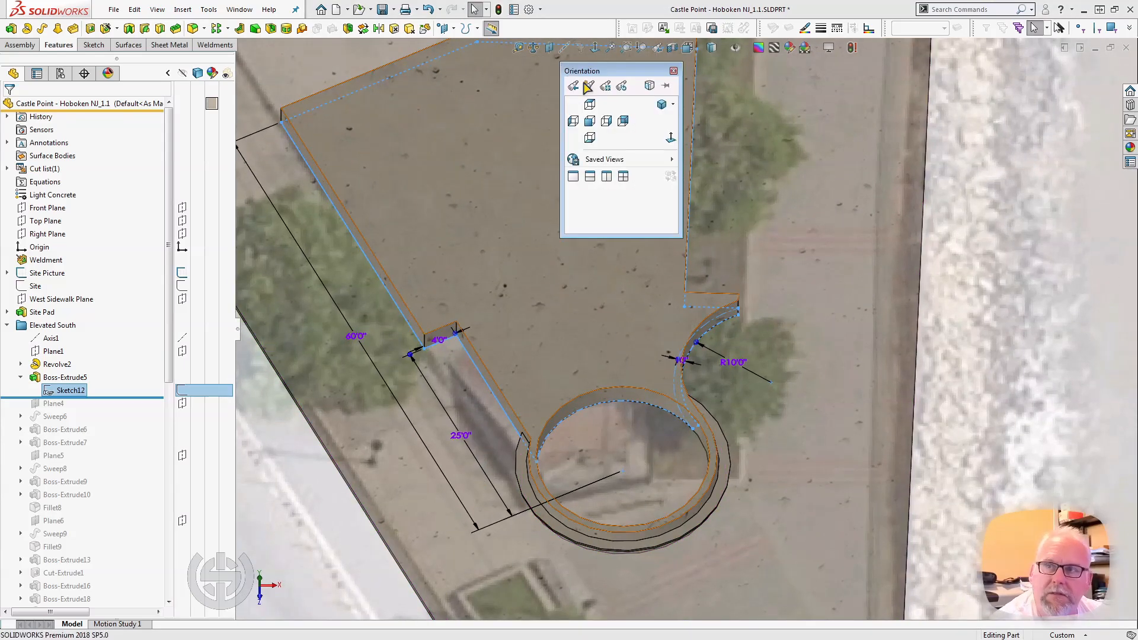
left_click(590, 104)
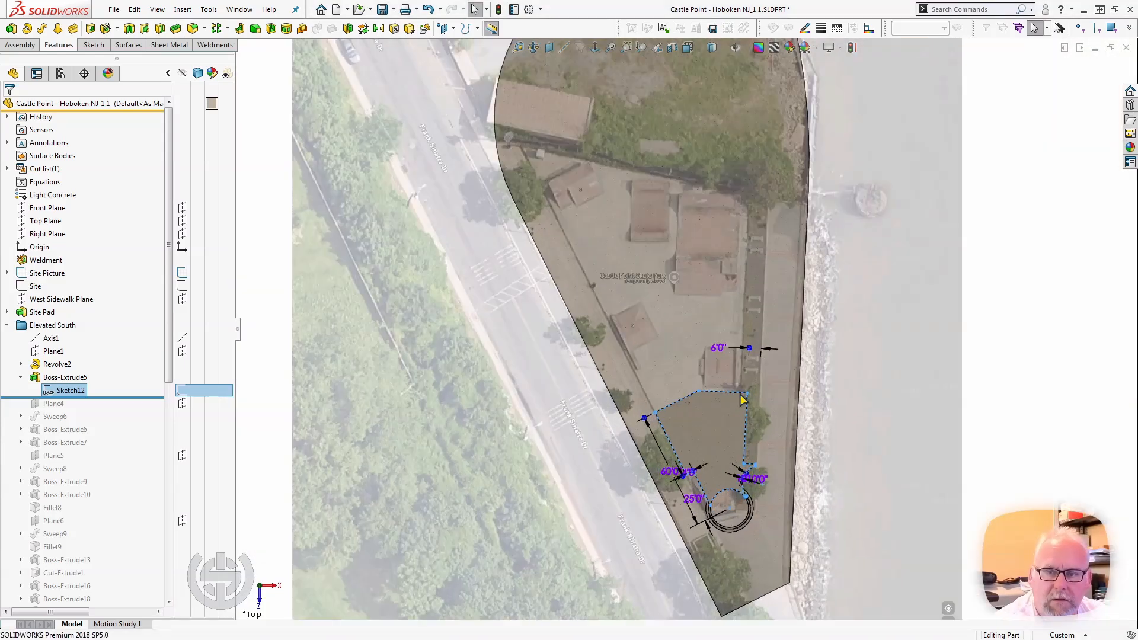
scroll(783, 508, "down", 4)
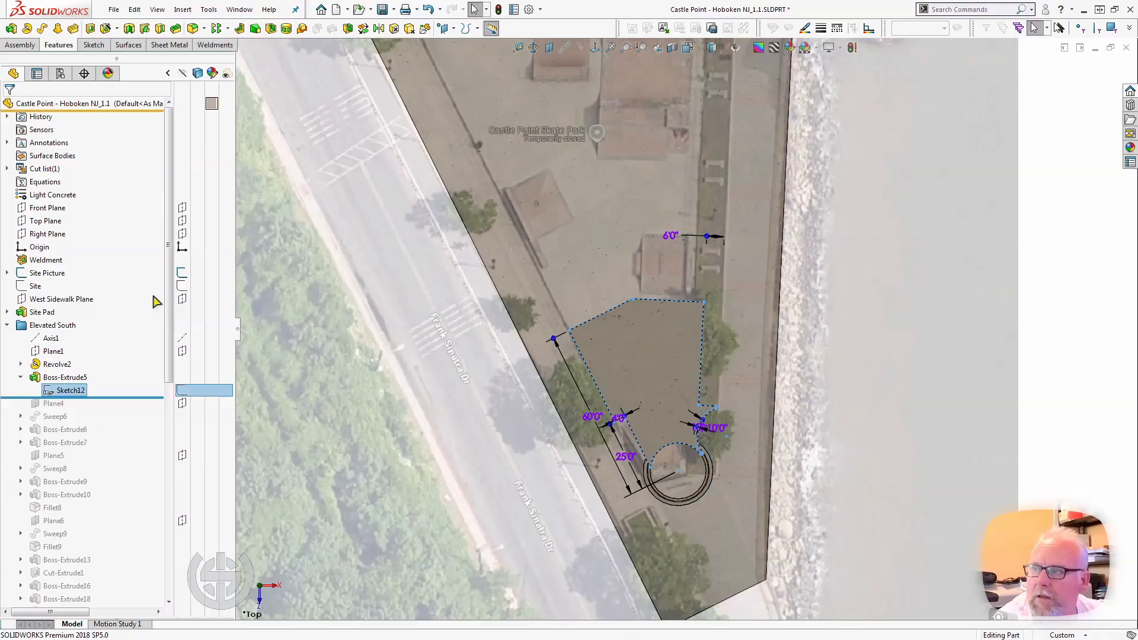
Hide the Site Picture sketch and reselect Sketch12 to view the platform outline on the plain pad.
left_click(182, 274)
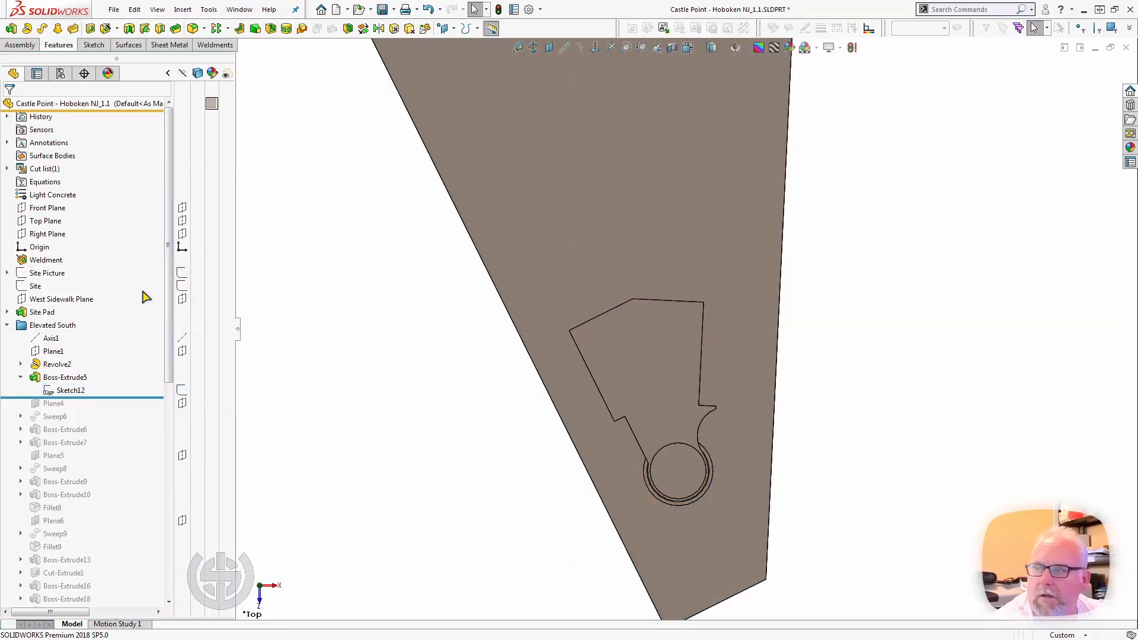
left_click(70, 391)
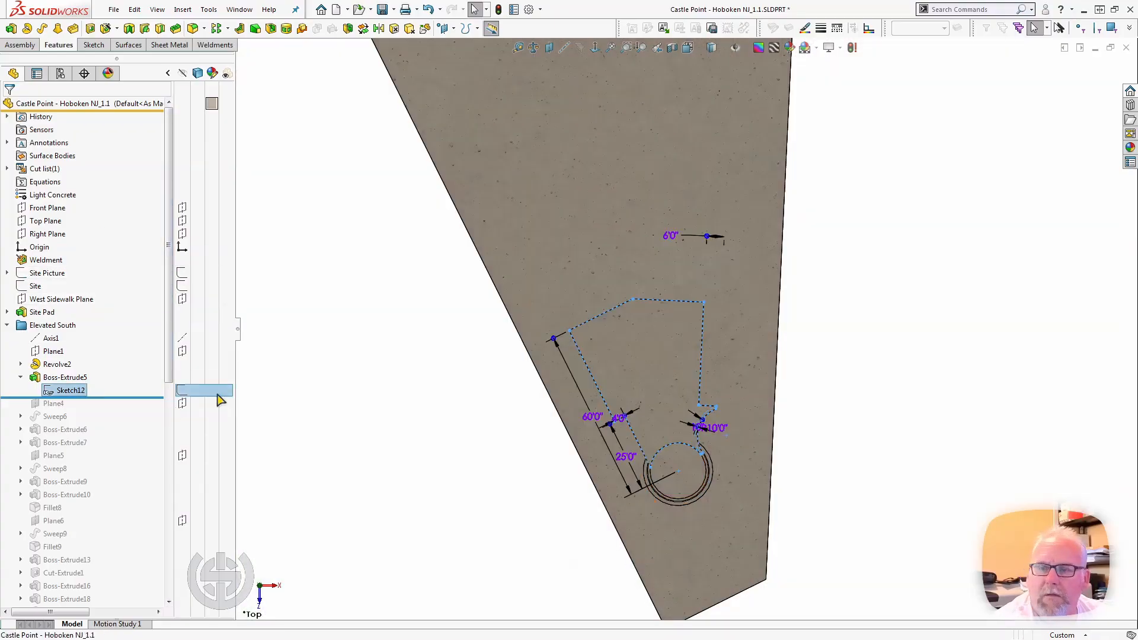
scroll(668, 400, "down", 3)
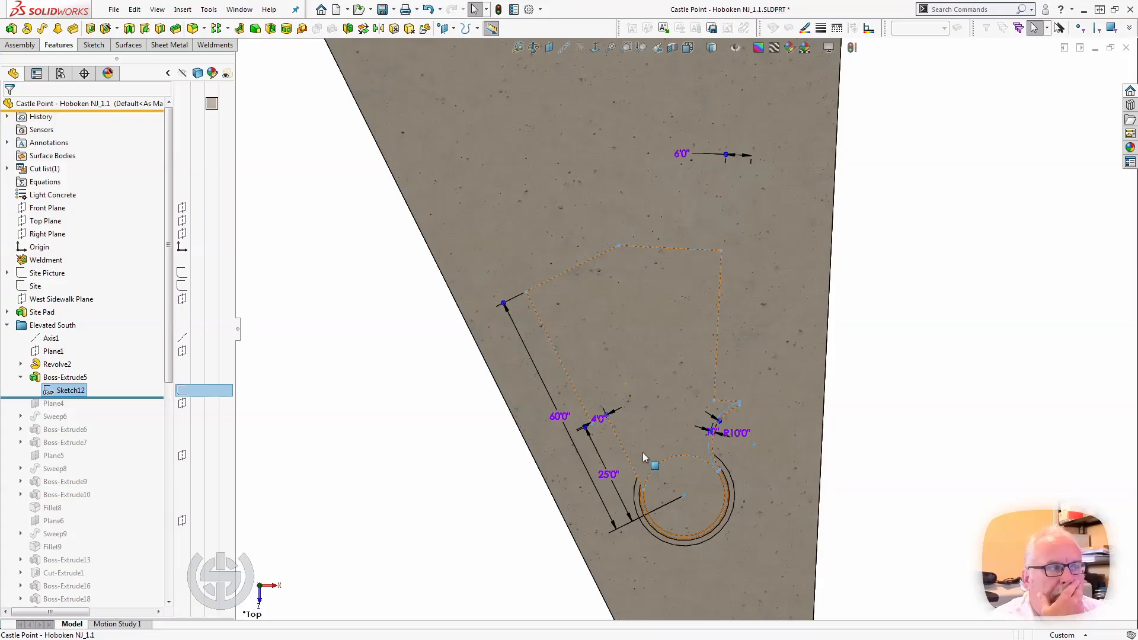
Roll the model forward to just after Sweep6, select it to examine the curved ledge, and clear the selection.
left_click_drag(109, 397, 102, 423)
left_click(88, 418)
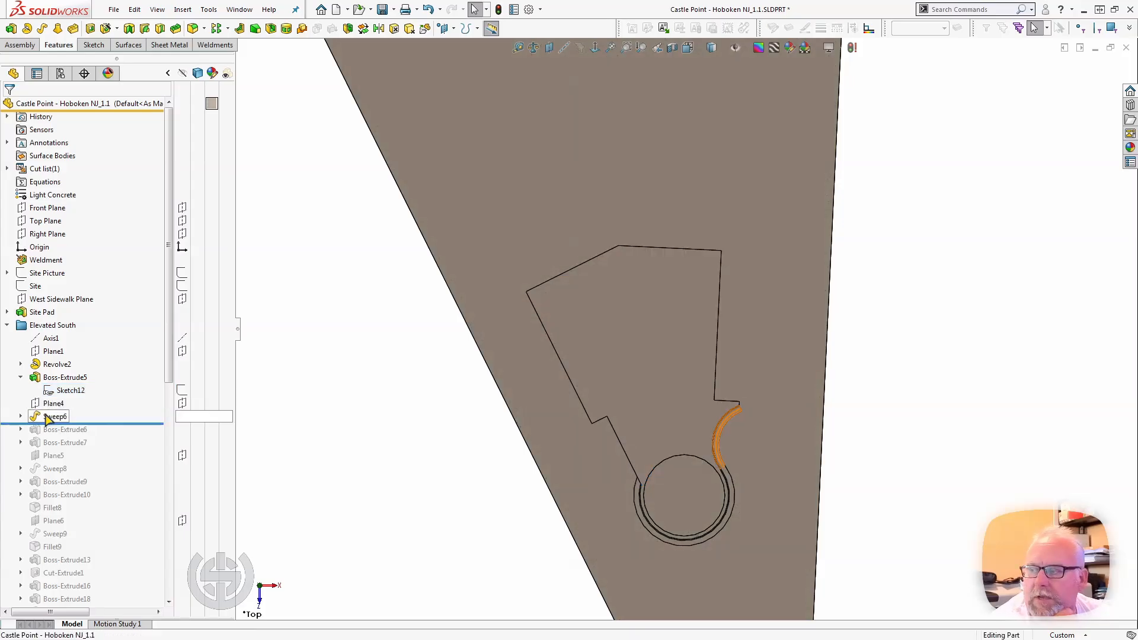
scroll(751, 415, "down", 3)
middle_click_drag(751, 411, 705, 416)
scroll(705, 417, "down", 2)
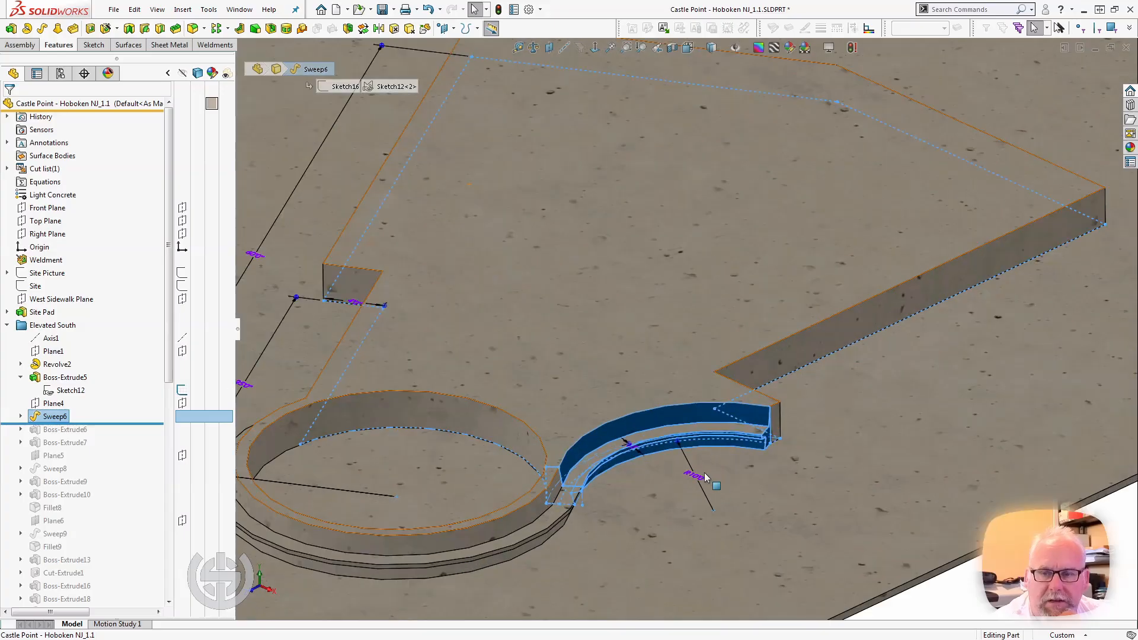
left_click(924, 590)
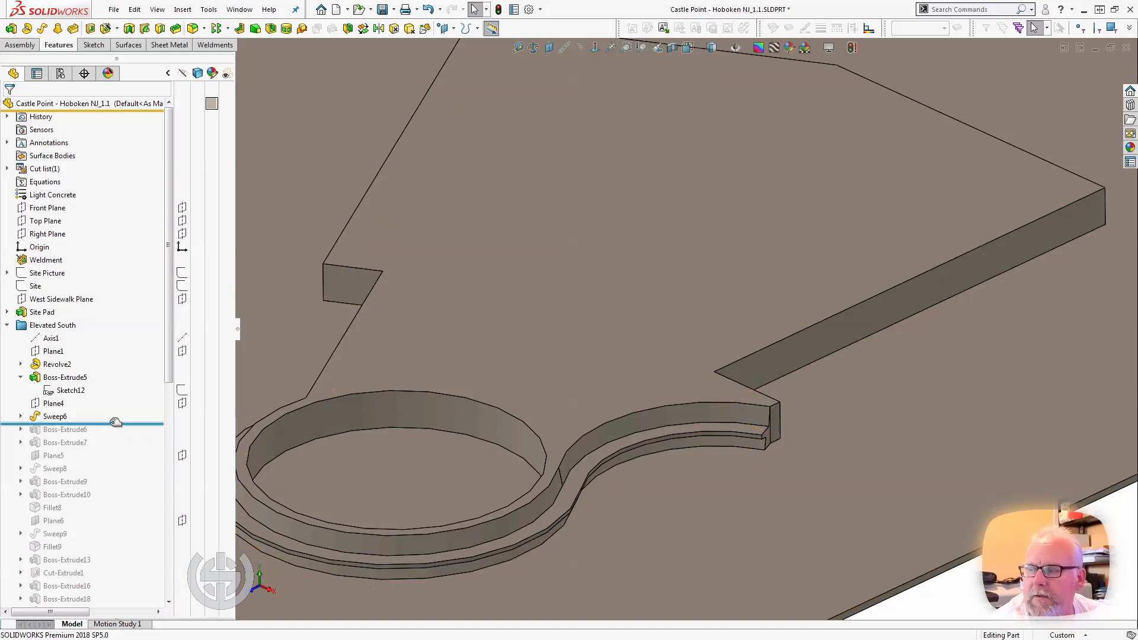
Roll the model forward to just after Boss-Extrude6 and examine the steps beside the ring from several angles.
left_click_drag(113, 425, 112, 433)
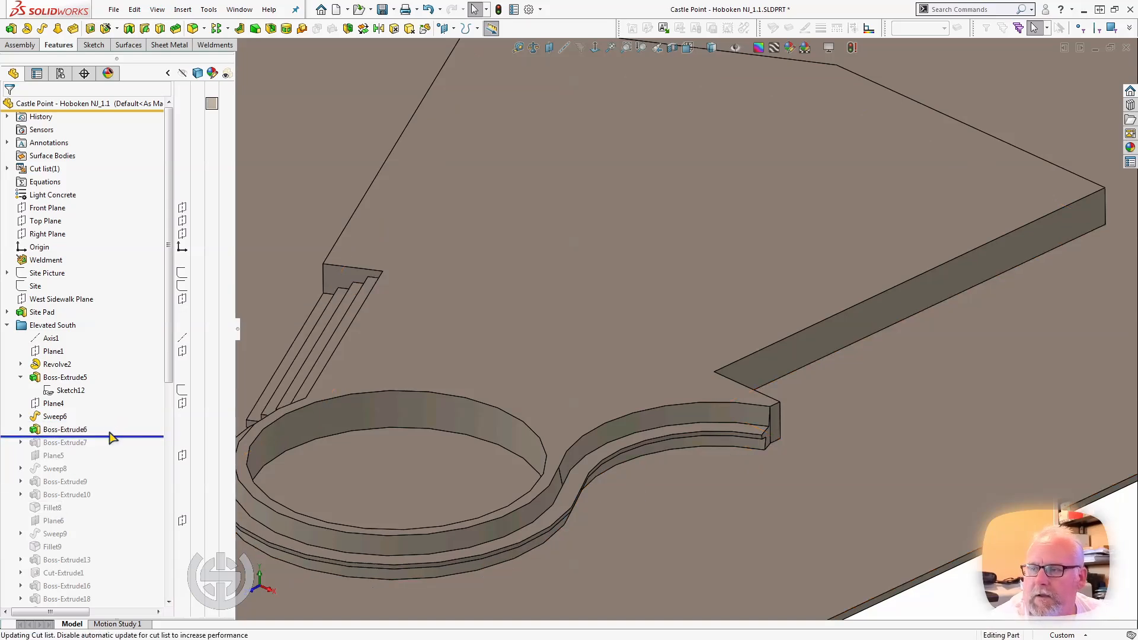
scroll(419, 454, "up", 1)
middle_click_drag(420, 454, 490, 471)
scroll(408, 449, "up", 1)
scroll(382, 390, "down", 2)
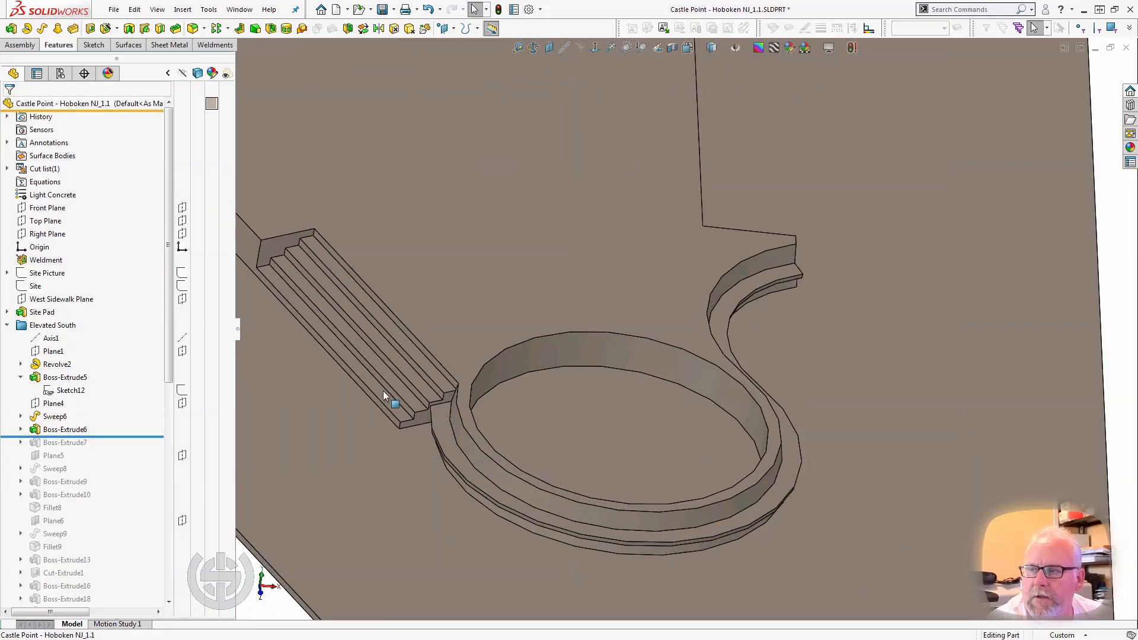
middle_click_drag(354, 365, 360, 336)
scroll(359, 335, "up", 2)
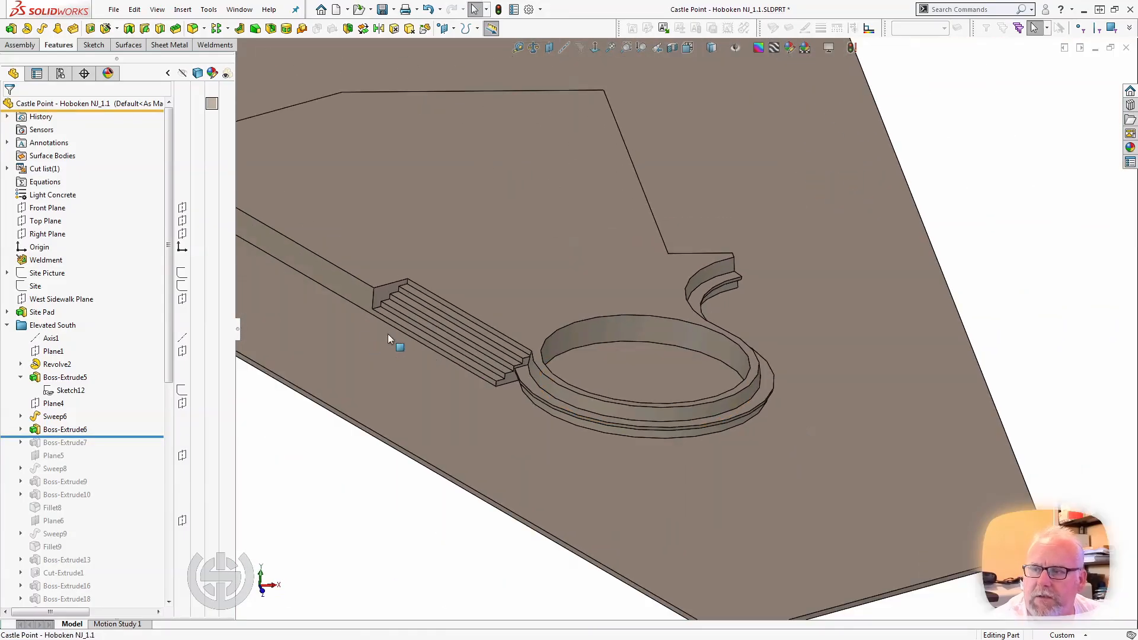
scroll(392, 275, "down", 2)
middle_click_drag(392, 275, 377, 277)
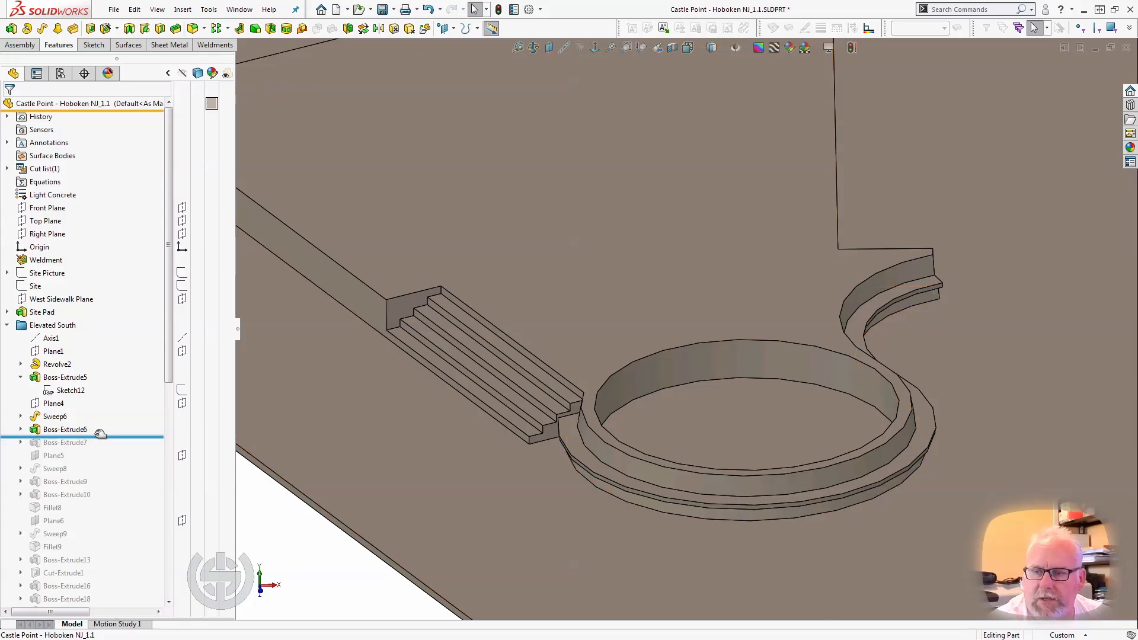
Roll the model forward through Boss-Extrude7 and Sweep8, and examine the curved wall along the ring.
left_click_drag(102, 438, 99, 448)
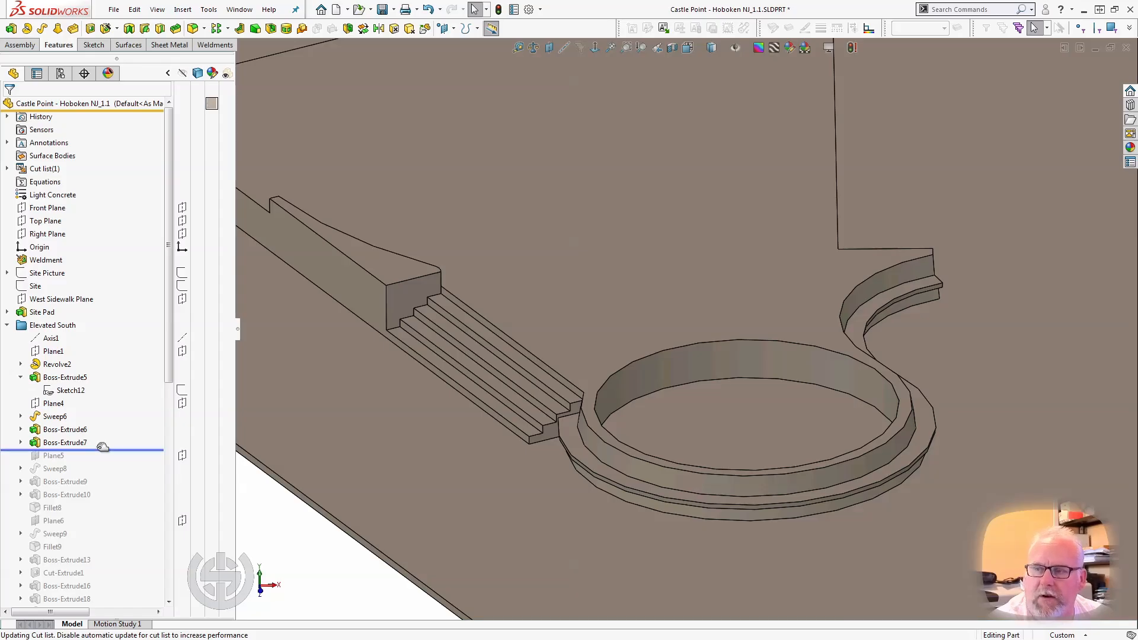
left_click_drag(103, 446, 110, 474)
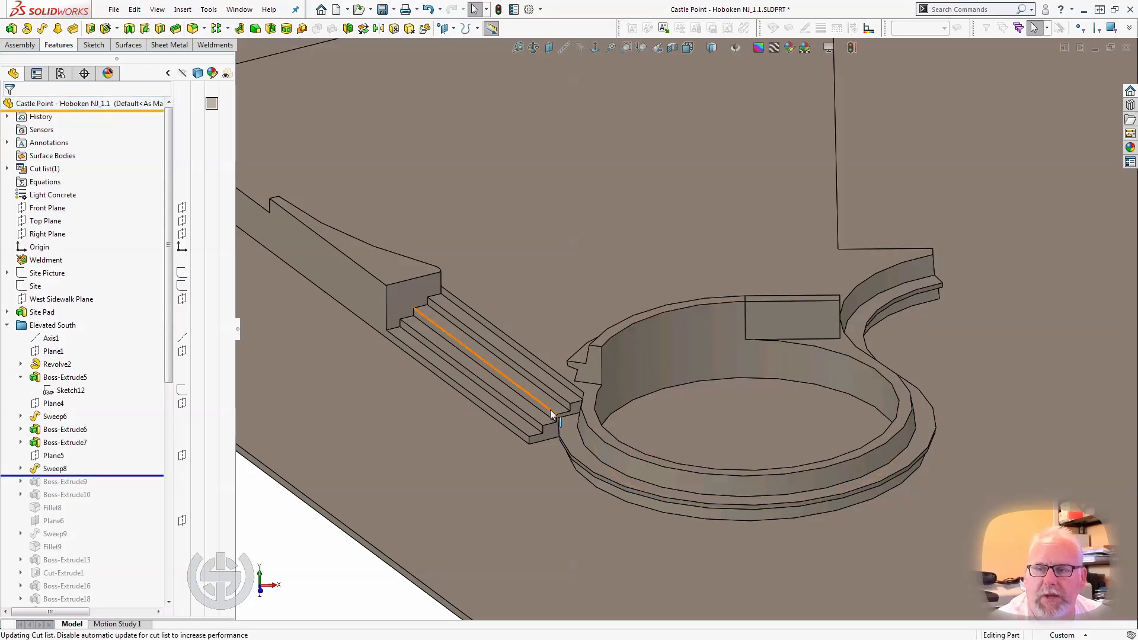
middle_click_drag(550, 410, 622, 482)
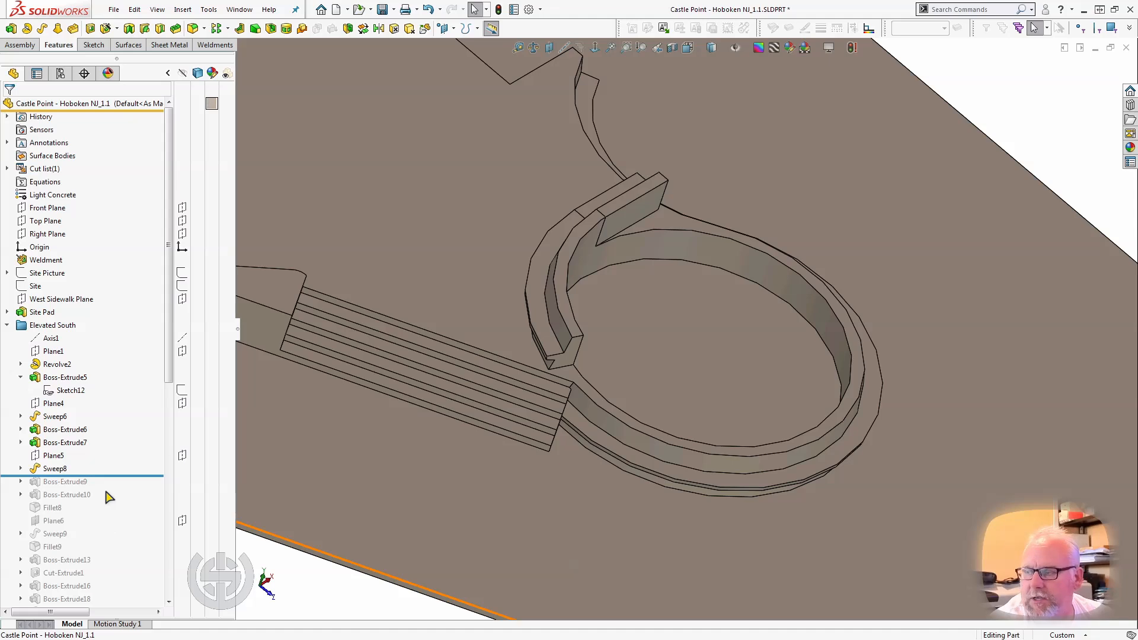
Roll the model forward to just after Boss-Extrude9 and select that feature to inspect the wall end block.
left_click_drag(104, 480, 105, 487)
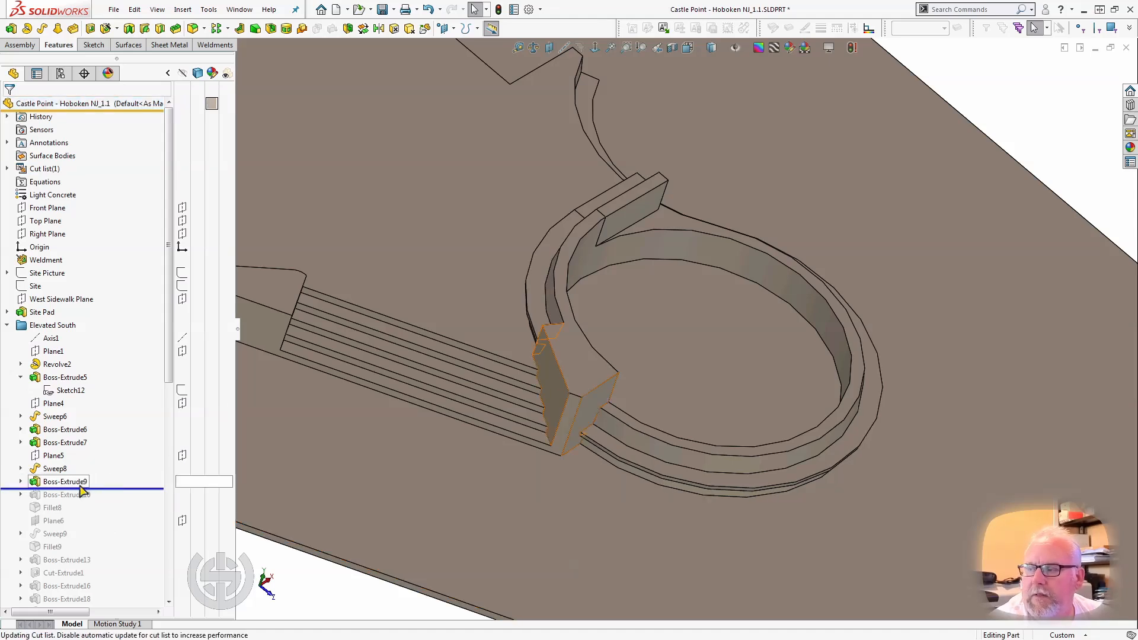
left_click(83, 481)
mouse_move(389, 405)
middle_mouse_down()
mouse_move(373, 427)
mouse_move(369, 405)
middle_mouse_up()
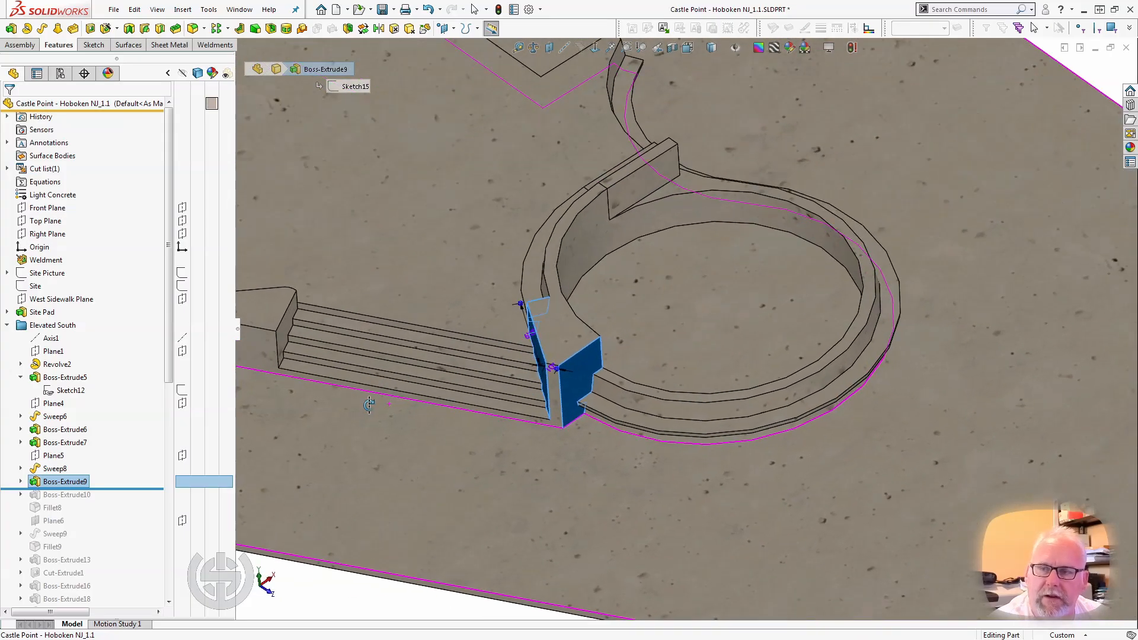
Select the Sweep8 wall top and the Revolve2 ledge to examine how they meet the Boss-Extrude9 end block beside the steps.
middle_click_drag(537, 301, 571, 349)
left_click(536, 308)
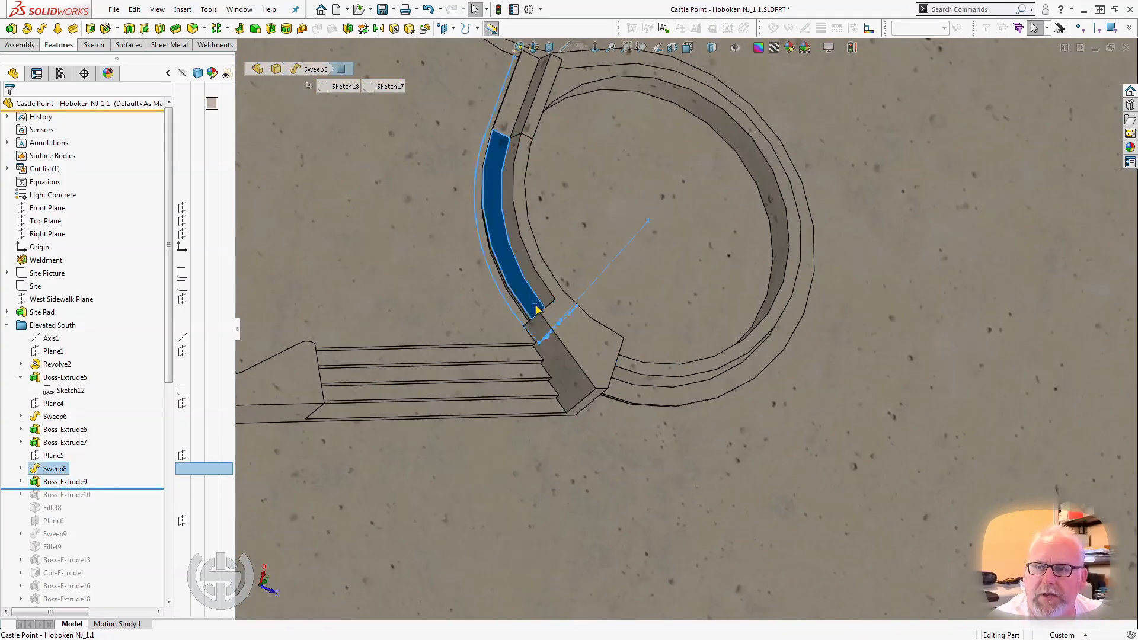
middle_click_drag(536, 308, 569, 355)
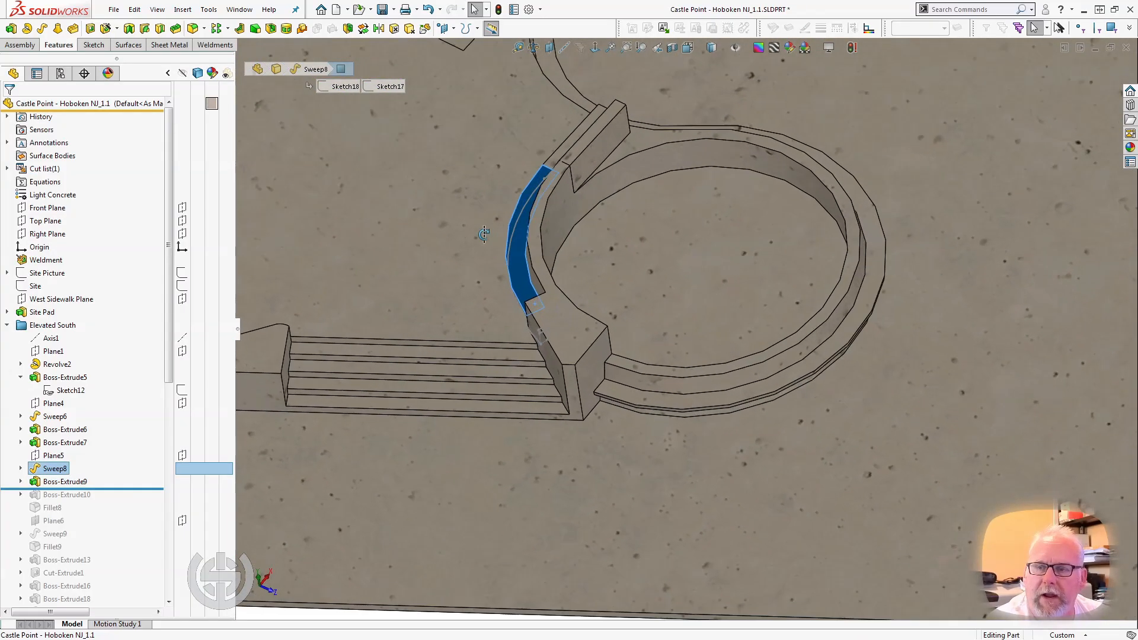
left_click(606, 383)
left_click(610, 392)
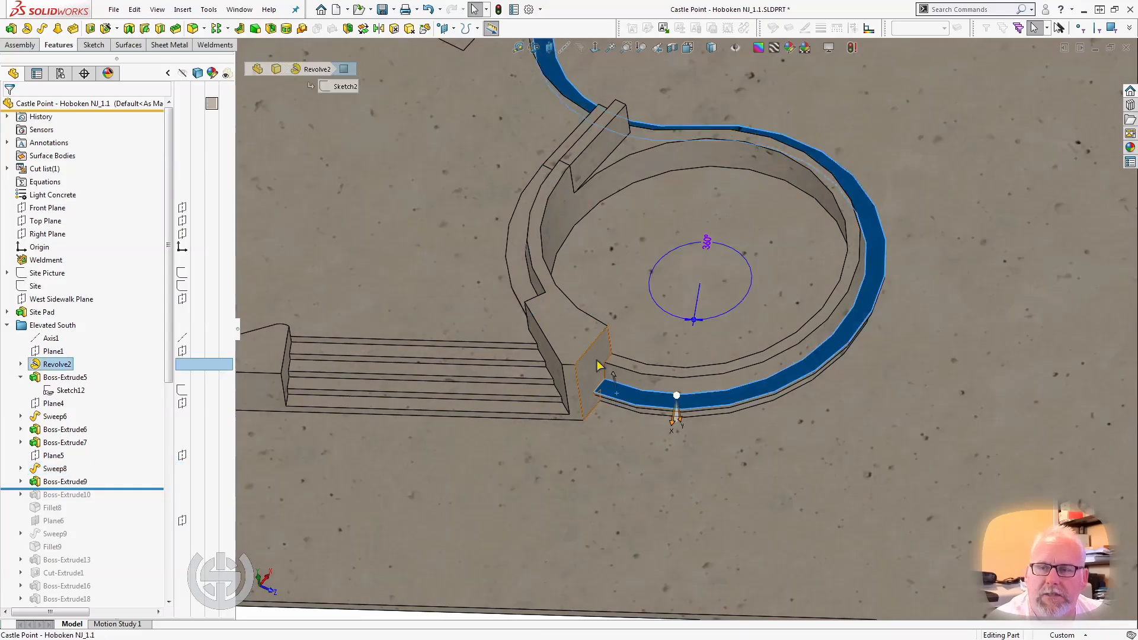
left_click(574, 345)
middle_click_drag(574, 354, 587, 275)
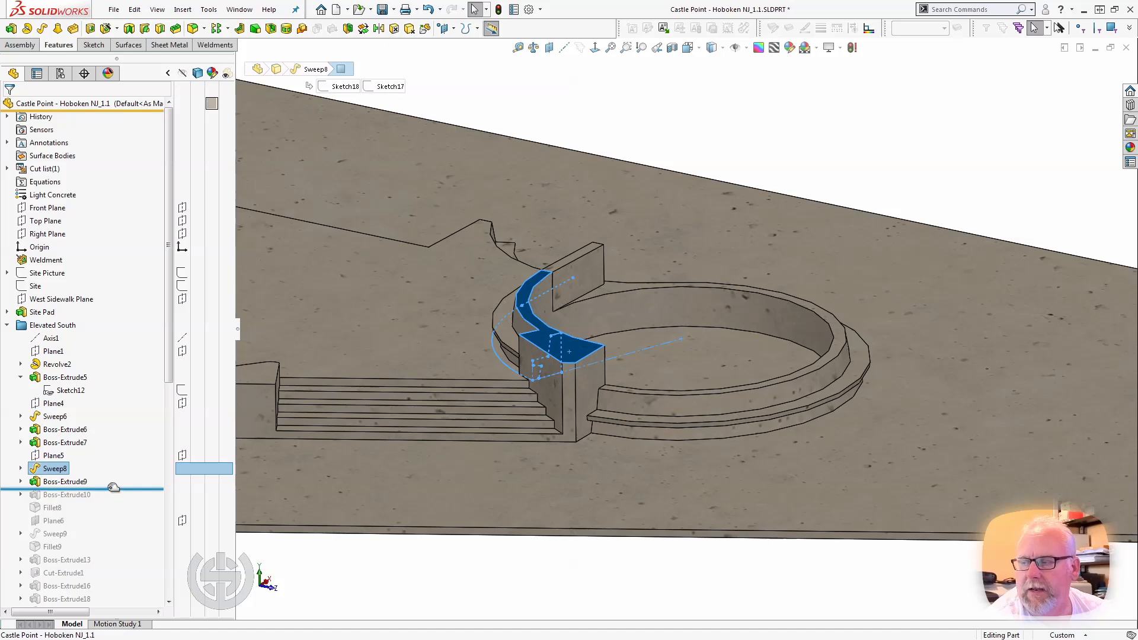
Roll the model forward past Boss-Extrude10, select that wall to inspect it, and continue the rollback position to just after Fillet8.
left_click_drag(112, 488, 112, 499)
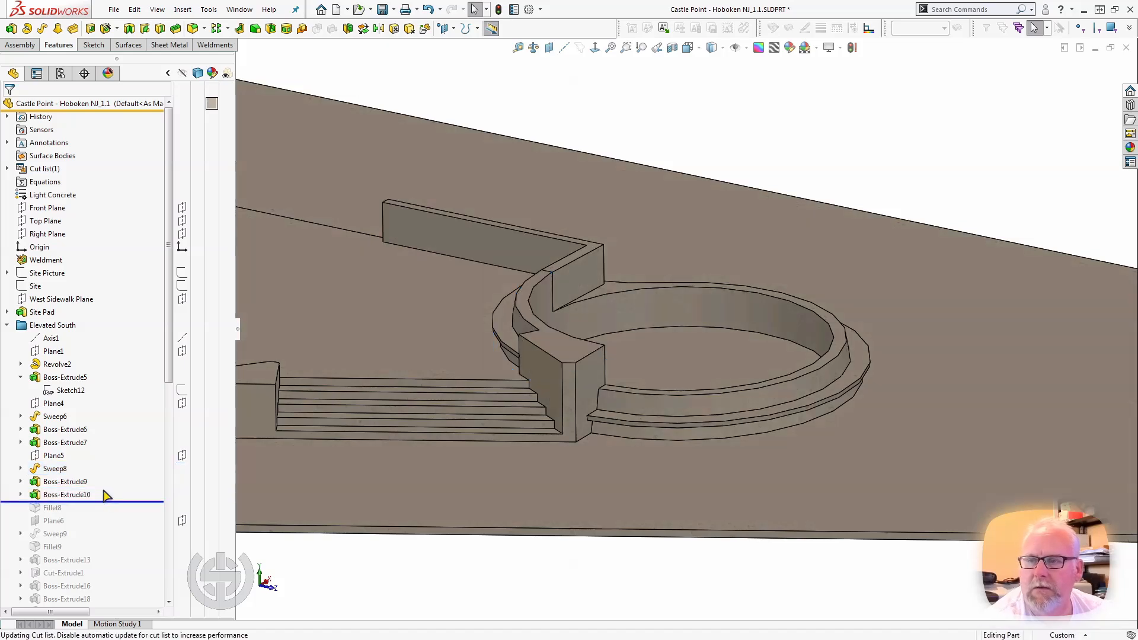
left_click(67, 495)
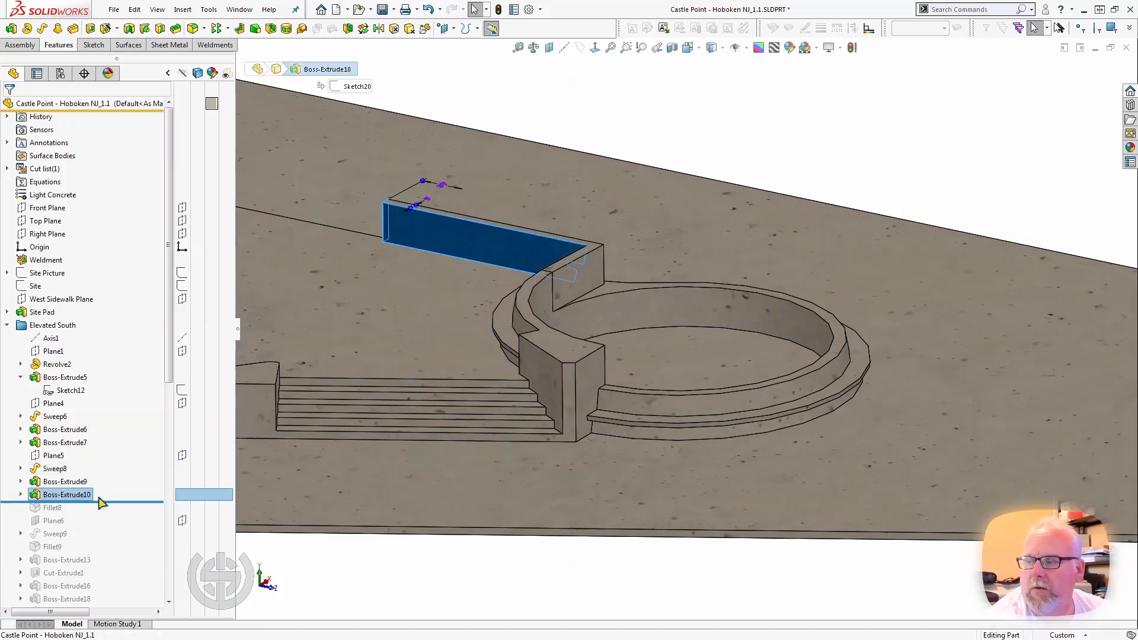
left_click_drag(104, 502, 106, 513)
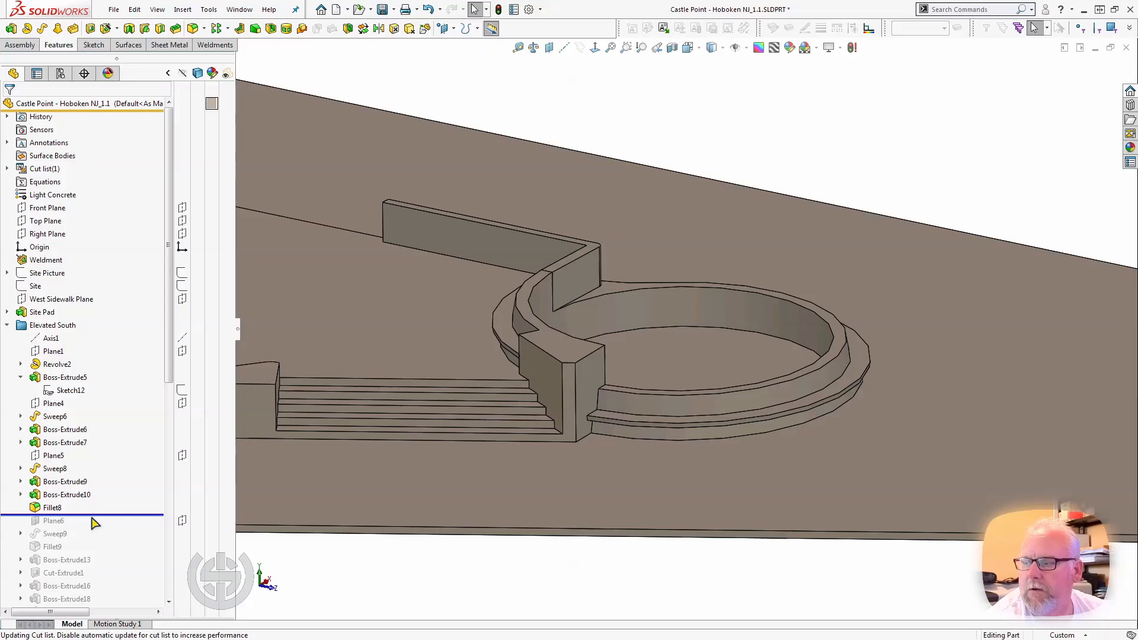
Roll the model forward through Plane6 to just after Sweep9 and select Sweep9.
left_click_drag(95, 512, 92, 526)
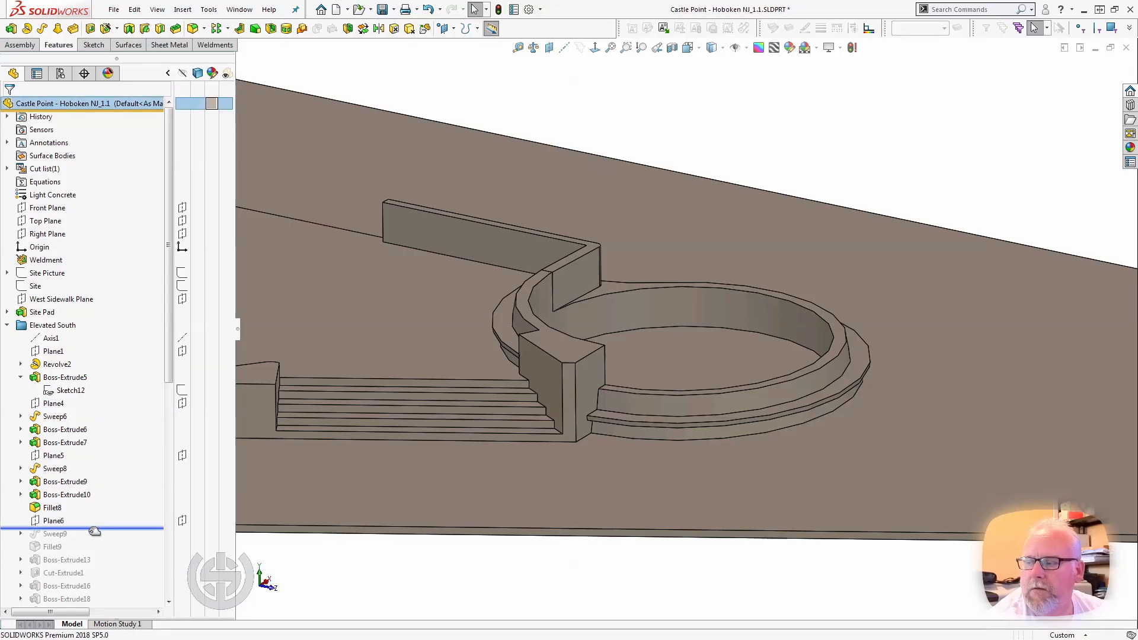
left_click_drag(95, 528, 92, 539)
left_click(62, 535)
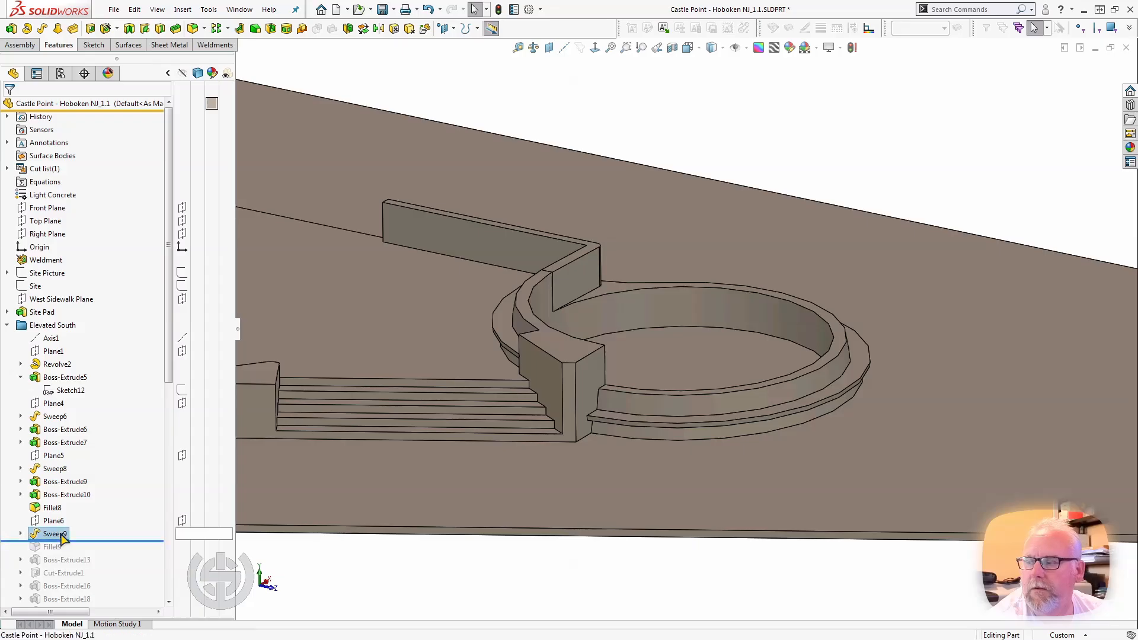
Examine the Sweep9 bank from several angles and select its Sketch24 profile to see the 20° slope.
scroll(527, 468, "up", 5)
scroll(298, 318, "down", 5)
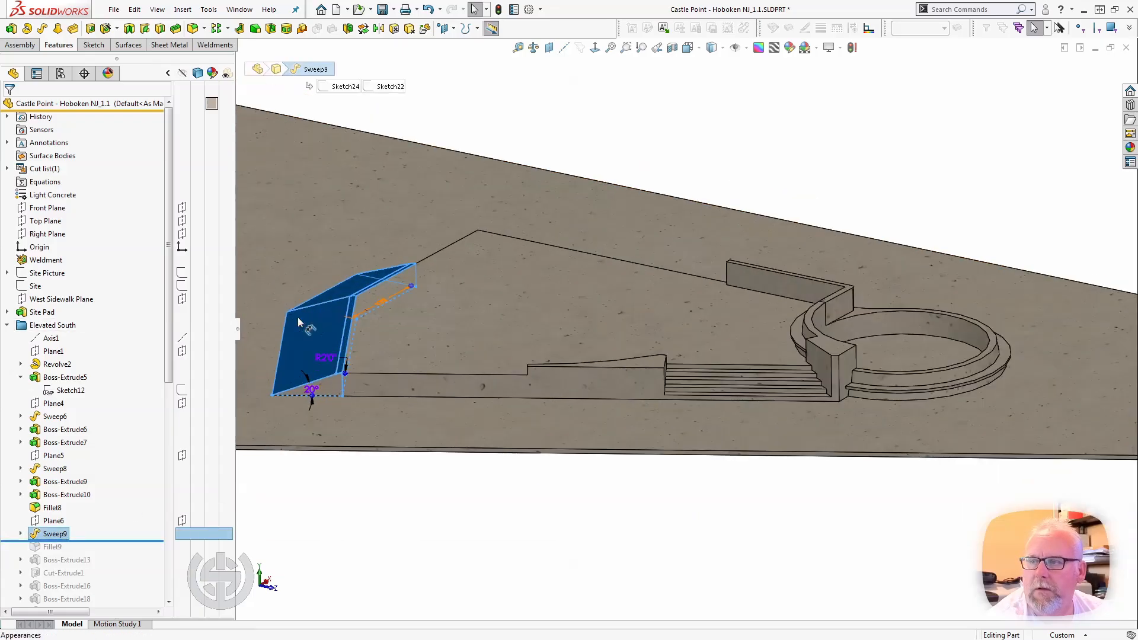
middle_click_drag(351, 361, 317, 407)
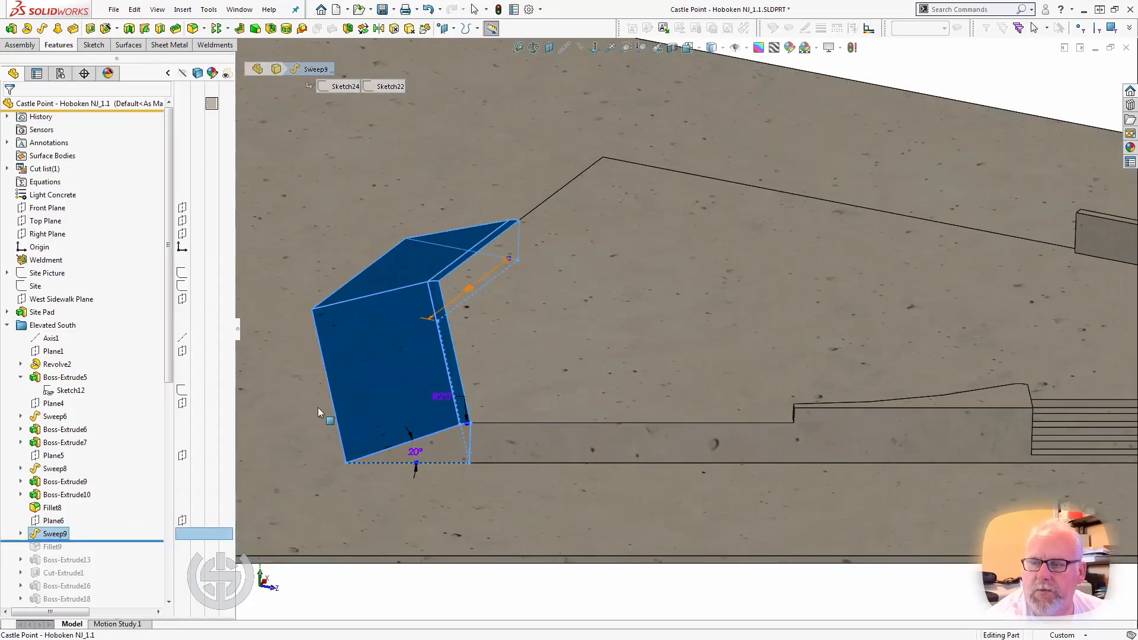
left_click(20, 533)
left_click(65, 546)
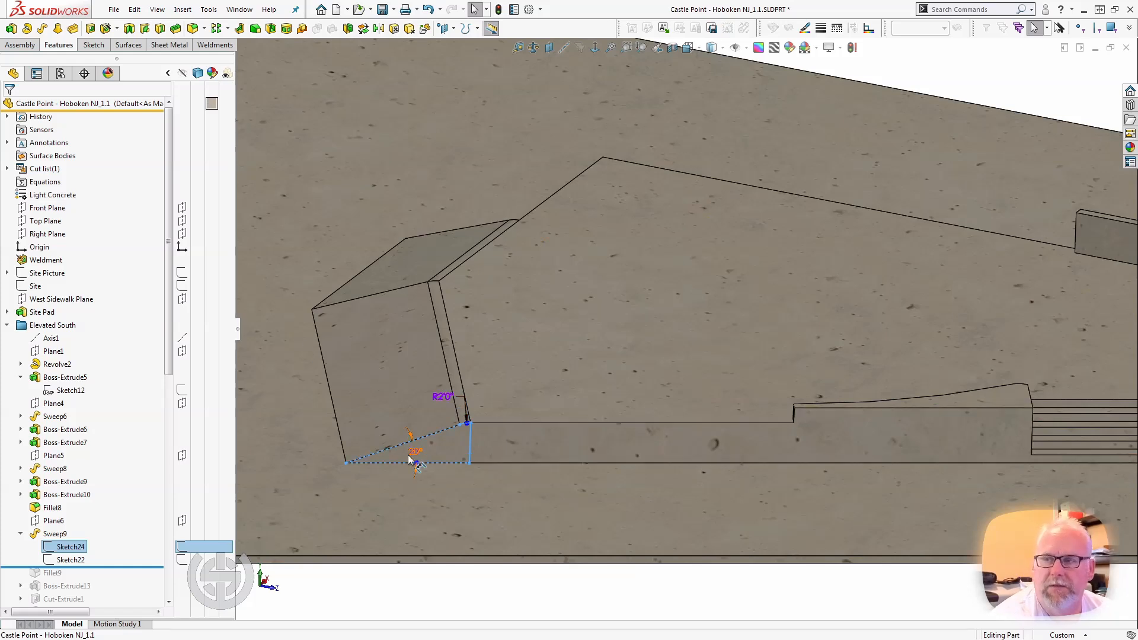
Roll the model forward past Fillet9 to just after Boss-Extrude13, selecting each feature to inspect it.
left_click_drag(118, 564, 122, 577)
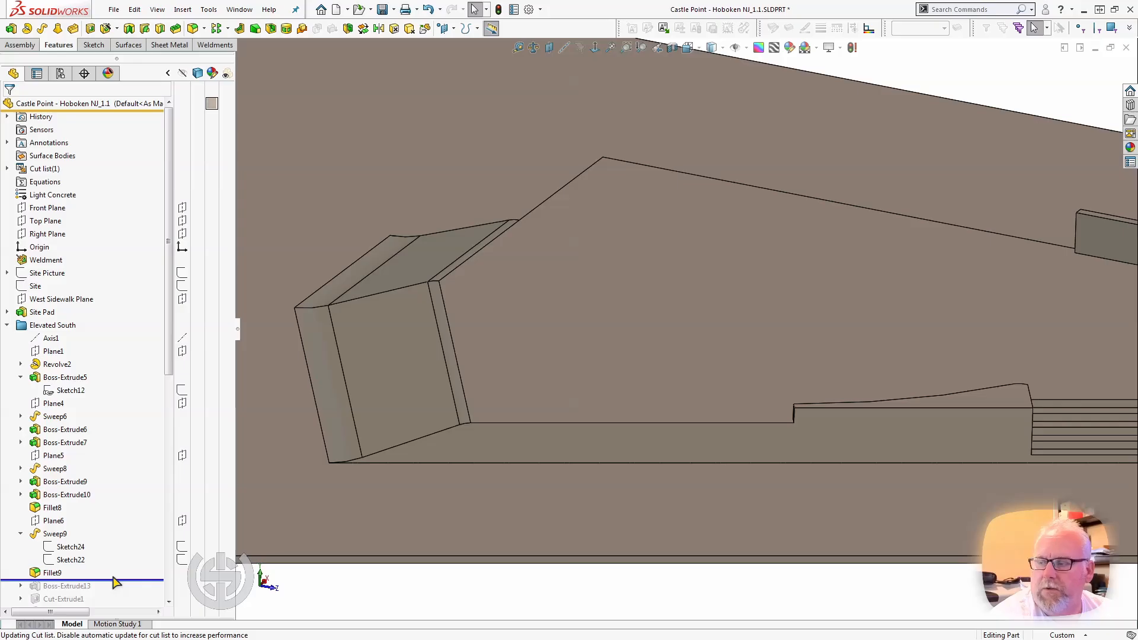
left_click(62, 573)
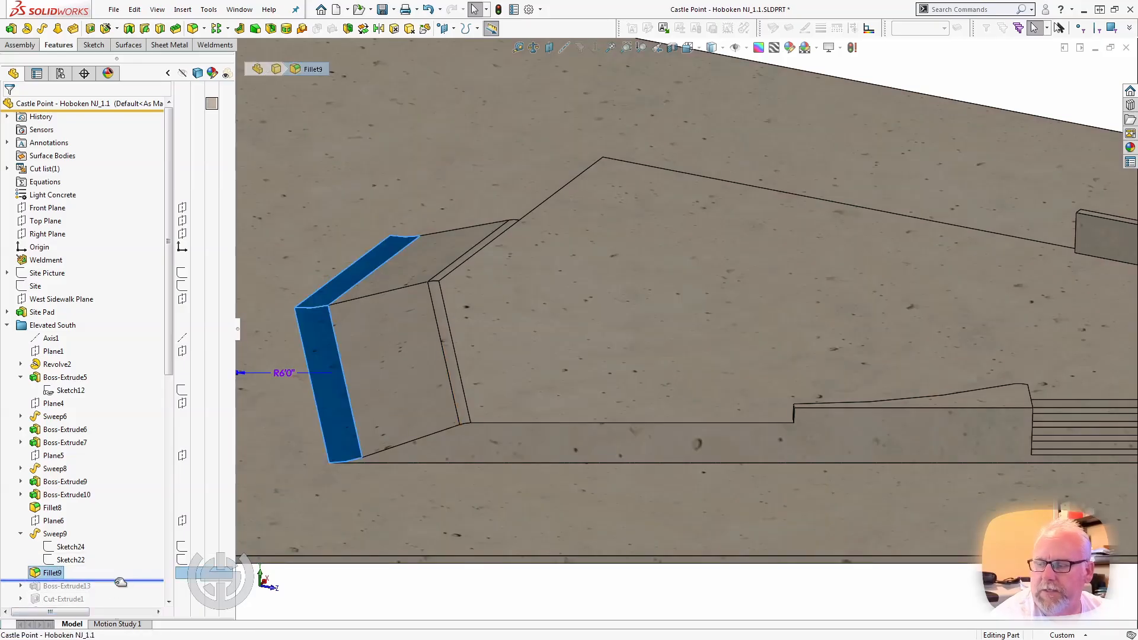
left_click_drag(120, 580, 115, 587)
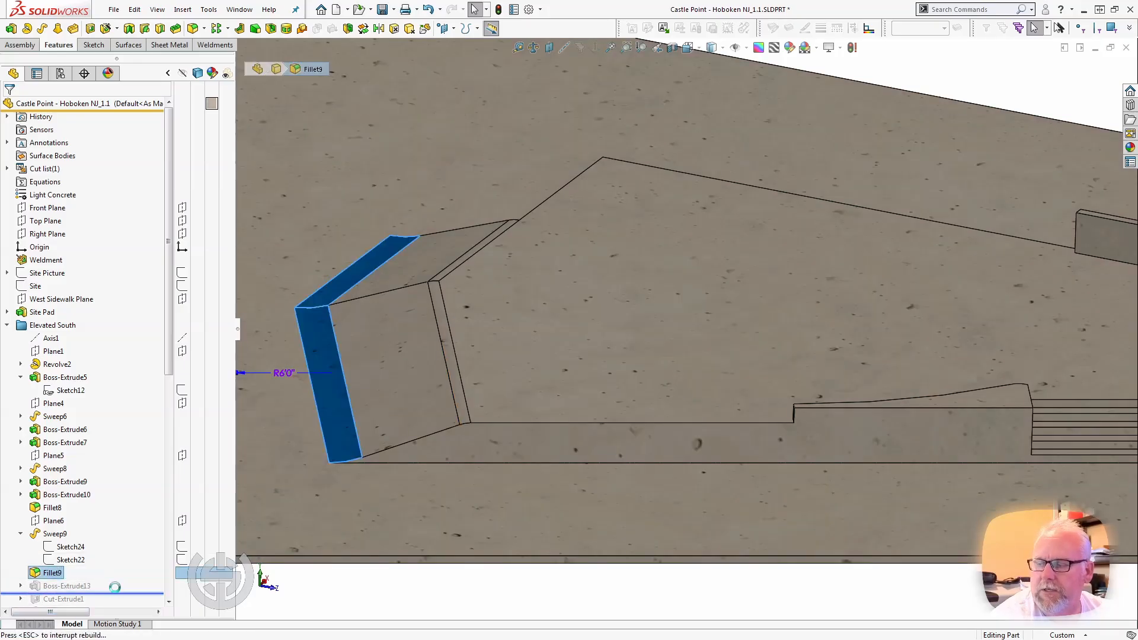
left_click(78, 585)
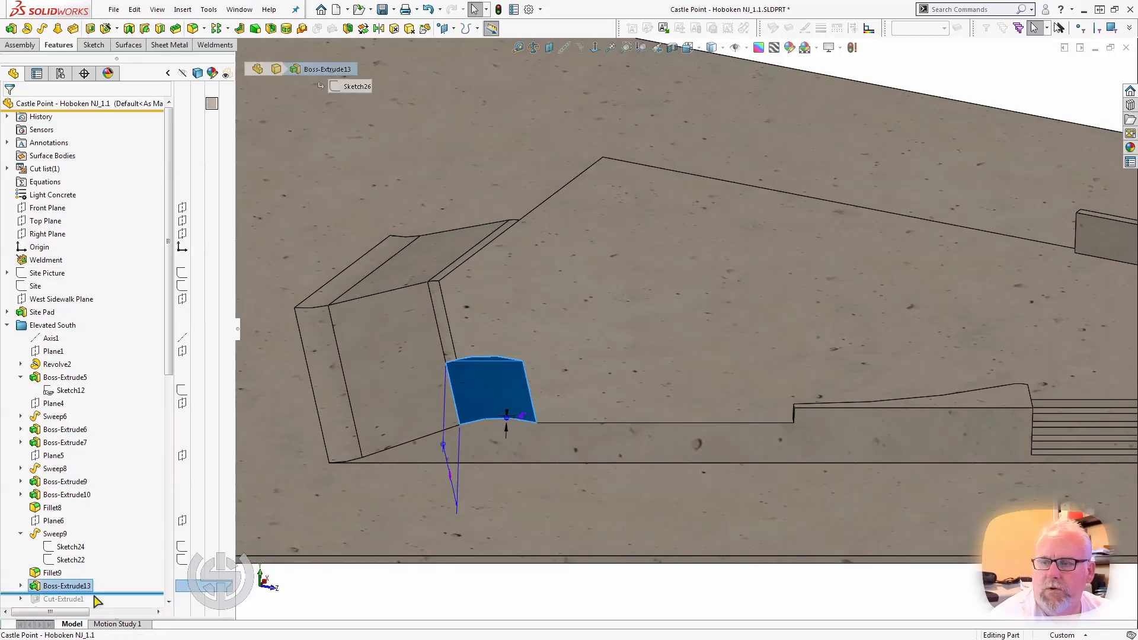
left_click(138, 593)
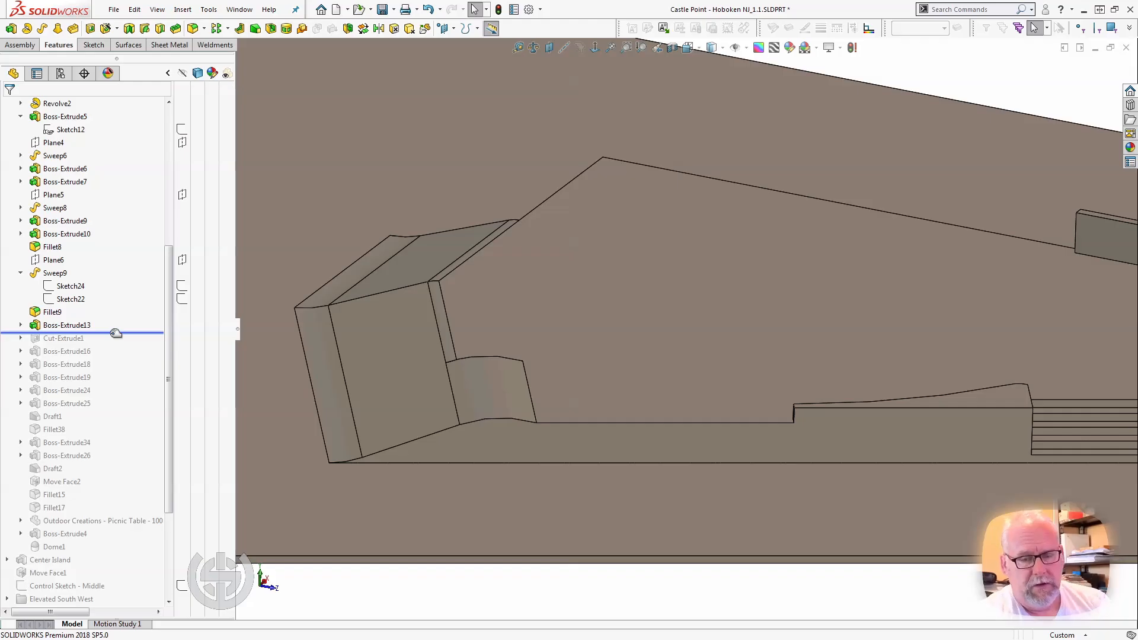
Roll the model forward through Cut-Extrude1, Boss-Extrude16 and Boss-Extrude18 to just after Boss-Extrude19, inspecting the wavy bank, ledge and raised pad.
left_click_drag(116, 333, 116, 346)
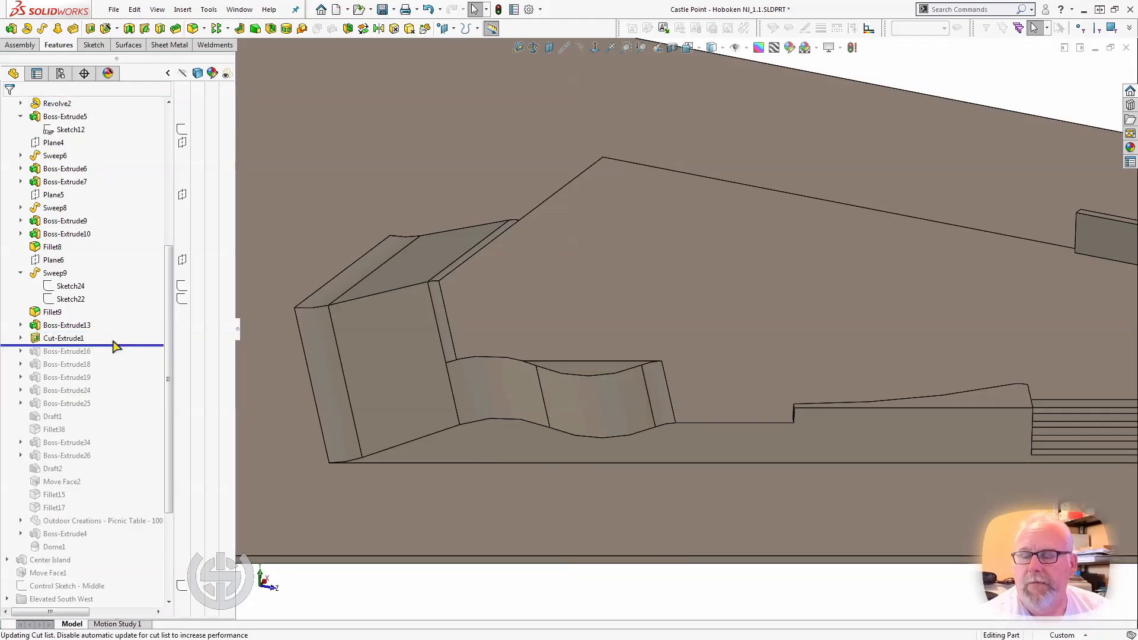
left_click(64, 338)
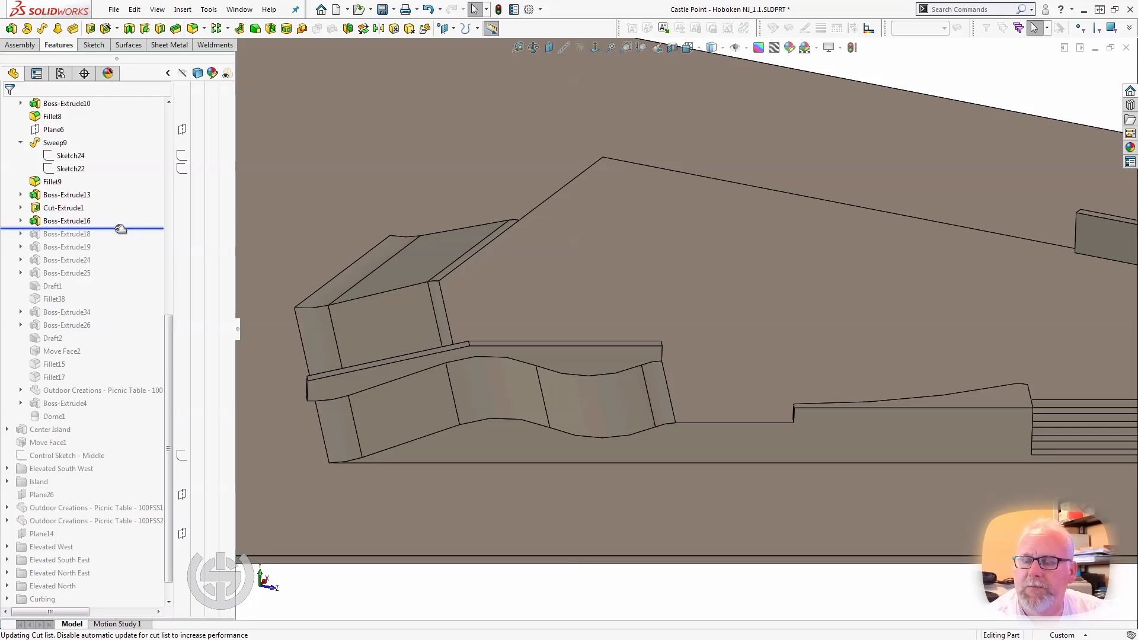
left_click_drag(120, 229, 123, 237)
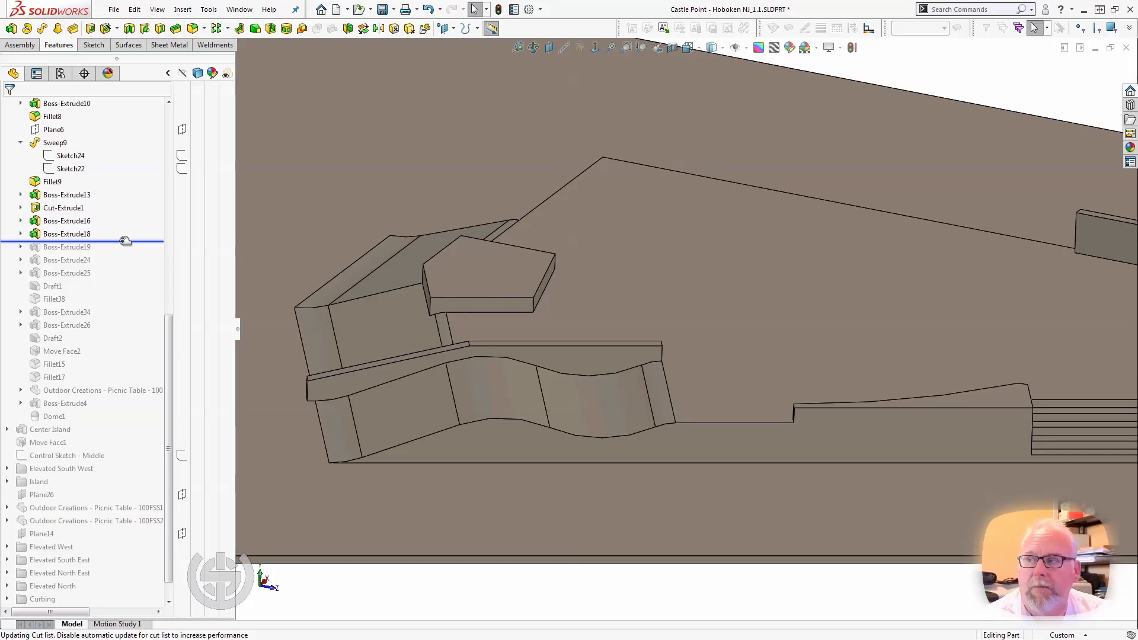
left_click_drag(125, 241, 124, 251)
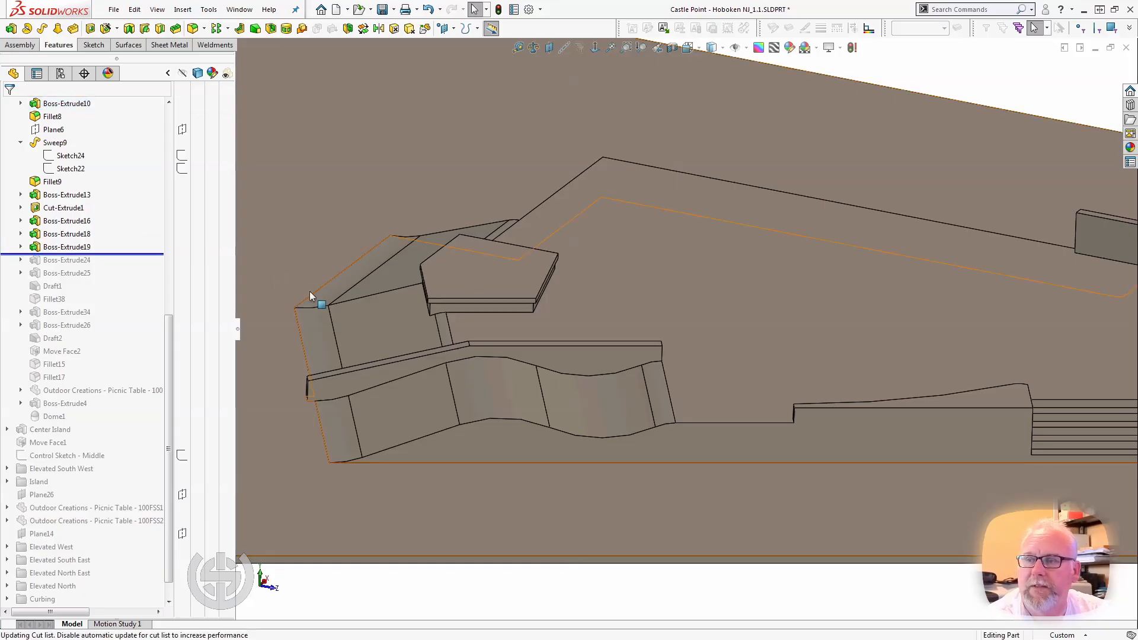
middle_click_drag(422, 285, 415, 307)
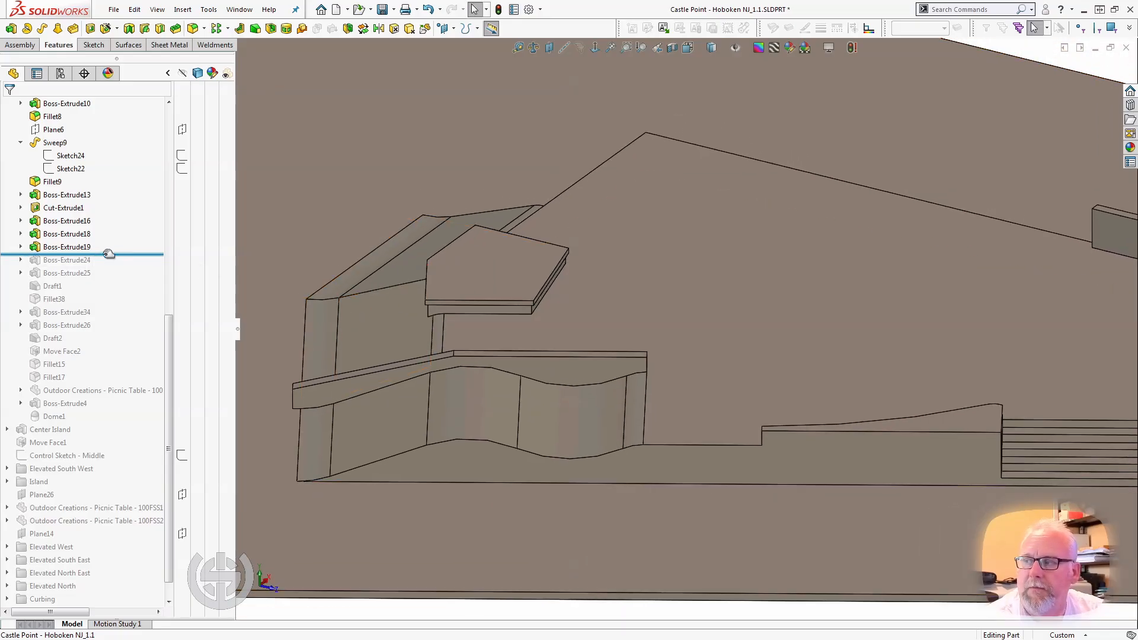
Roll the model forward to just after Boss-Extrude24 and select that curved bank to inspect it beside the Boss-Extrude18 pad.
left_click_drag(109, 253, 102, 267)
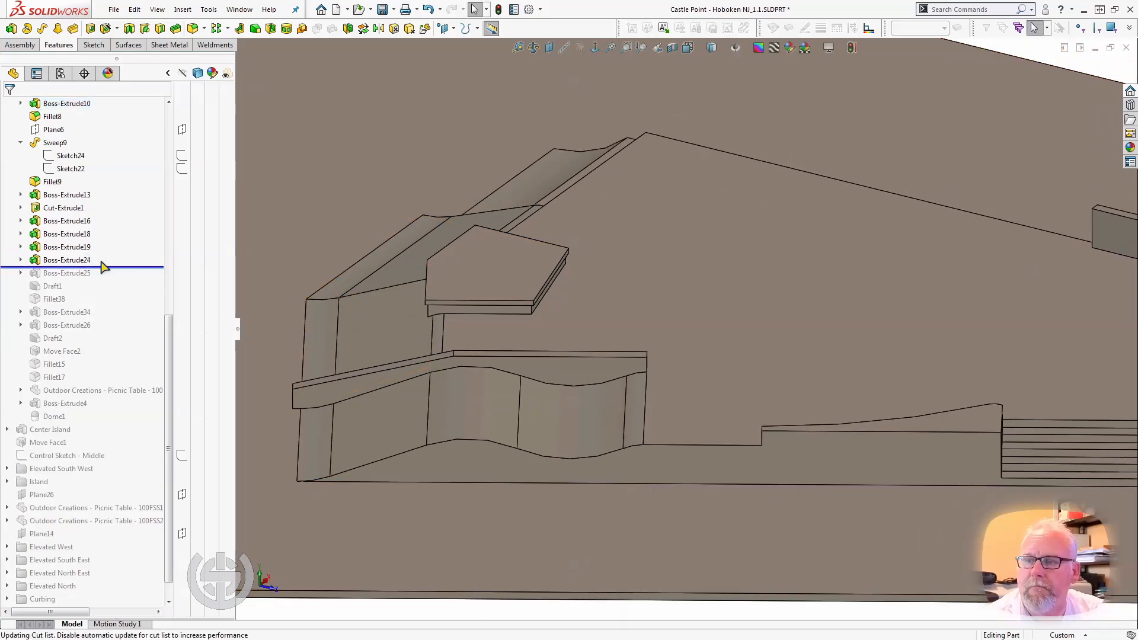
left_click(498, 282)
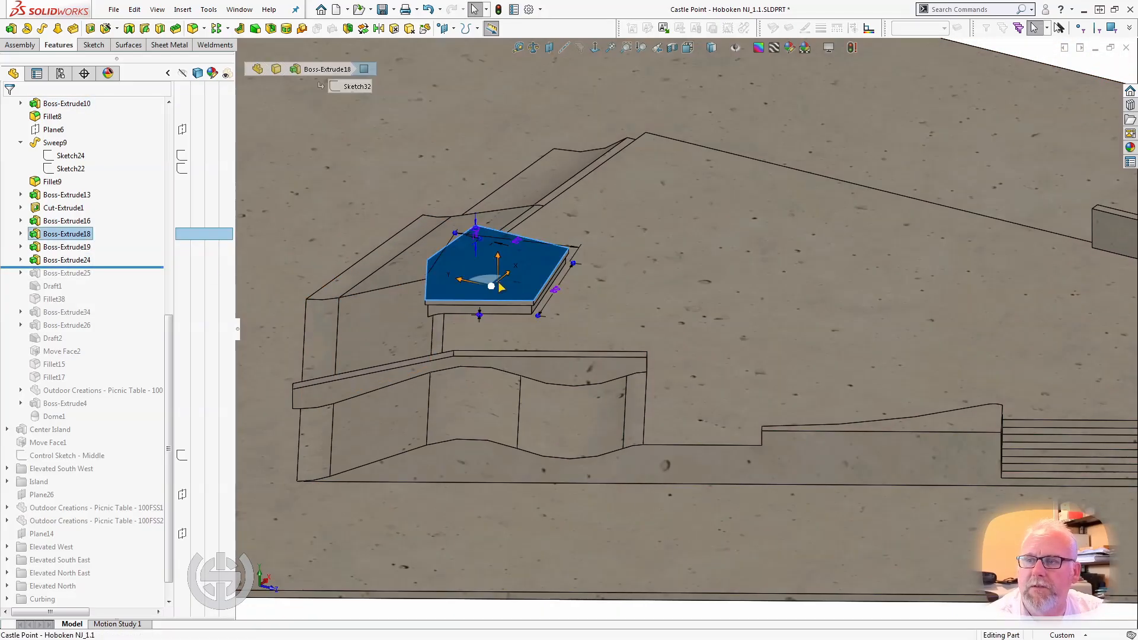
left_click(82, 262)
middle_click_drag(577, 198, 432, 201)
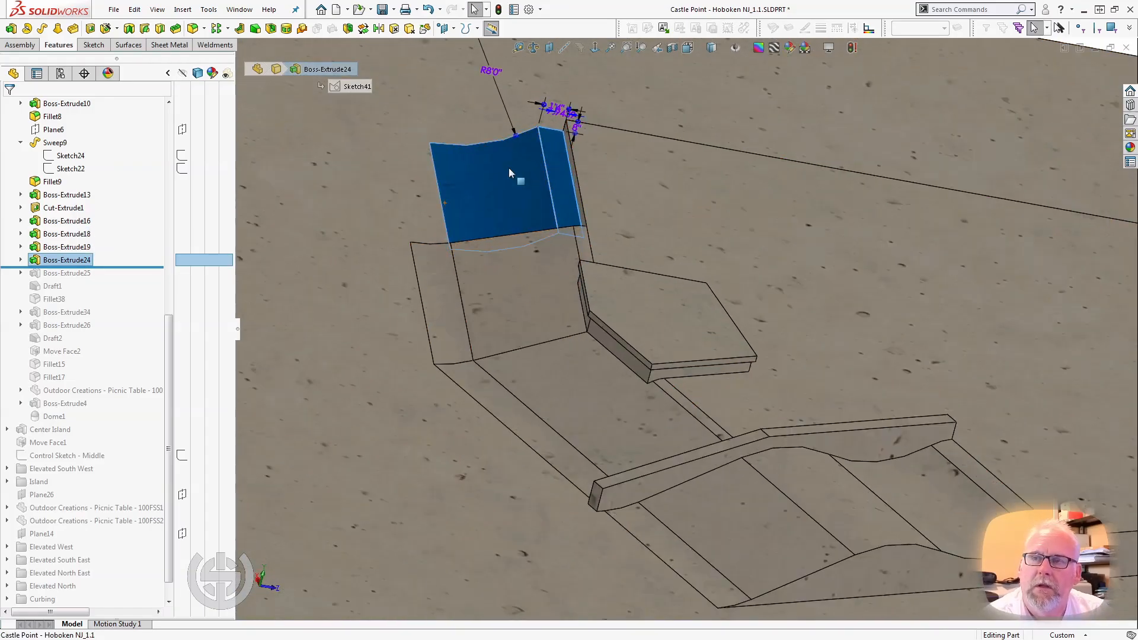
middle_click_drag(508, 169, 528, 192)
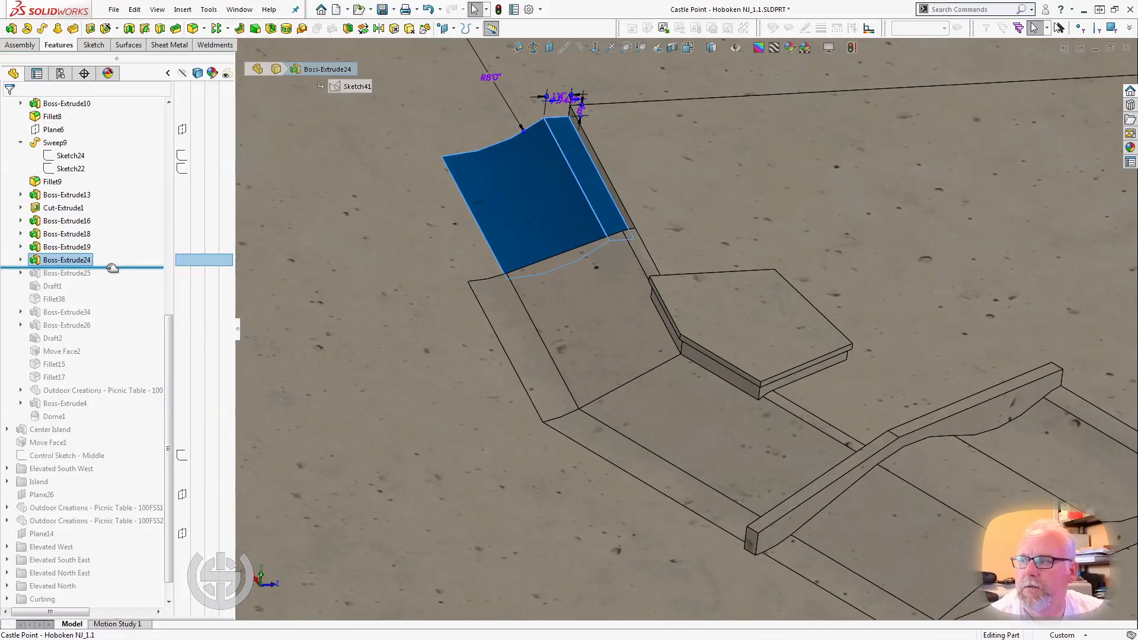
Roll the model forward to just after Boss-Extrude25 and select that arched hump to inspect it.
left_click_drag(112, 268, 86, 278)
left_click(78, 276)
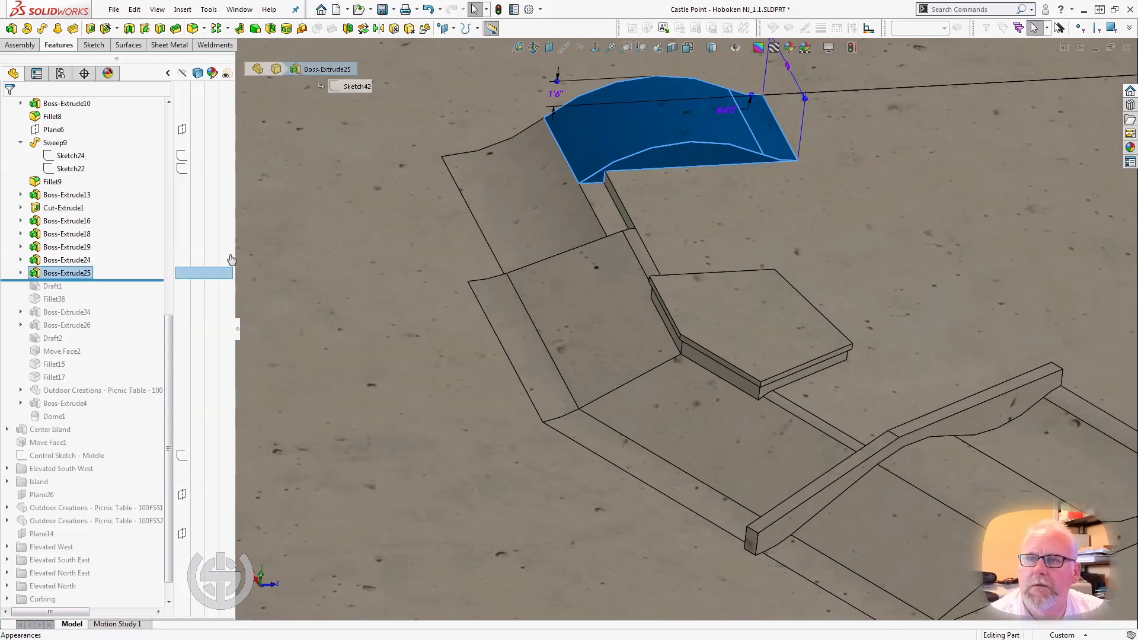
middle_click_drag(490, 211, 843, 276)
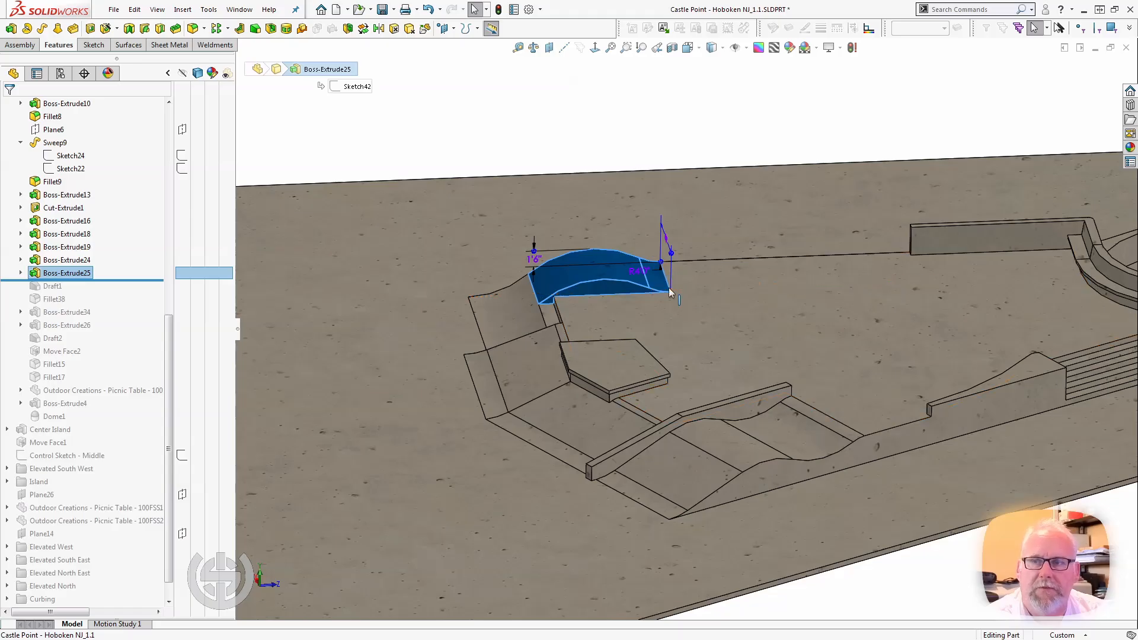
Select the exposed Boss-Extrude5 platform edge and the adjoining Sweep9 bank face to examine the gap behind the Boss-Extrude24 bank.
middle_click_drag(529, 318, 589, 343)
scroll(569, 324, "down", 3)
left_click(587, 307)
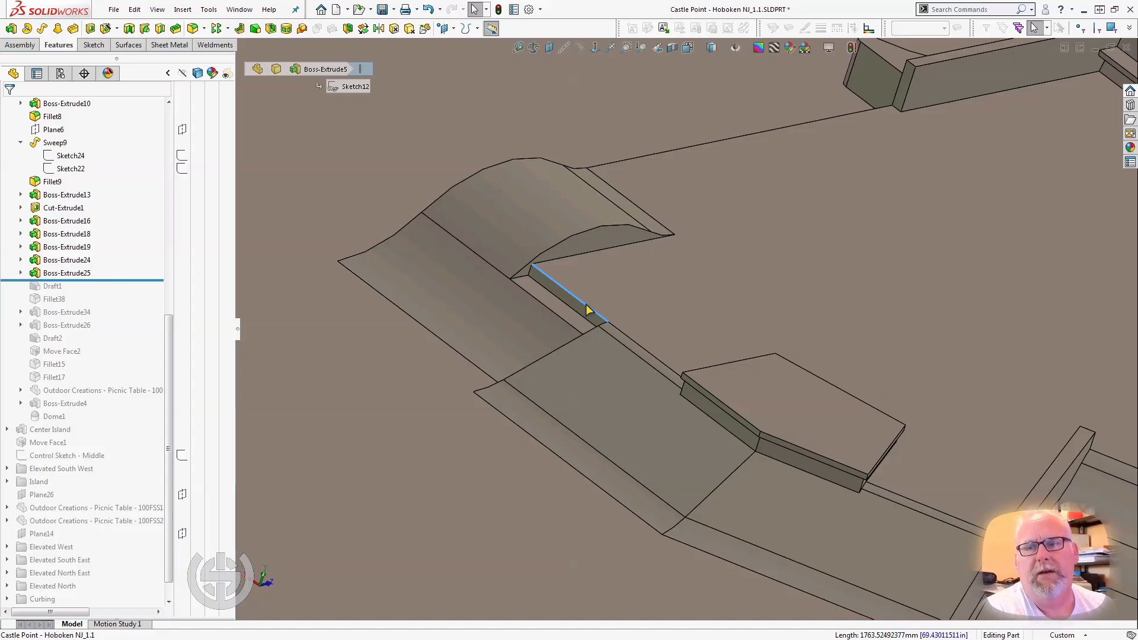
left_click(557, 375)
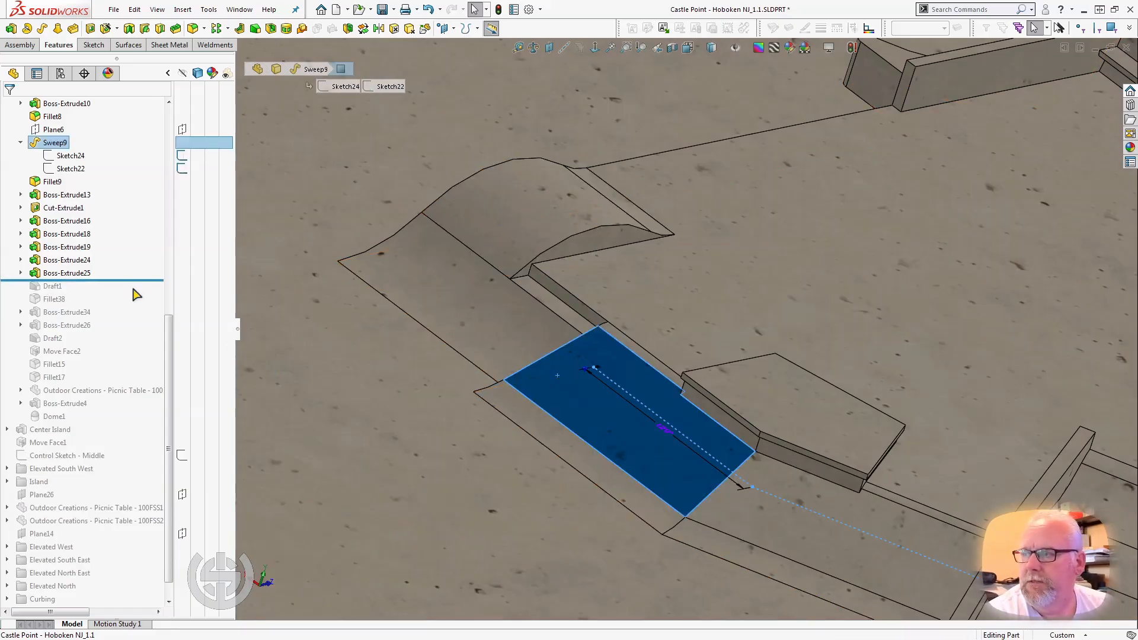
Roll the model forward past Draft1, select the drafted side face of the hump, and continue the rollback position to just after Fillet38.
left_click_drag(135, 279, 135, 293)
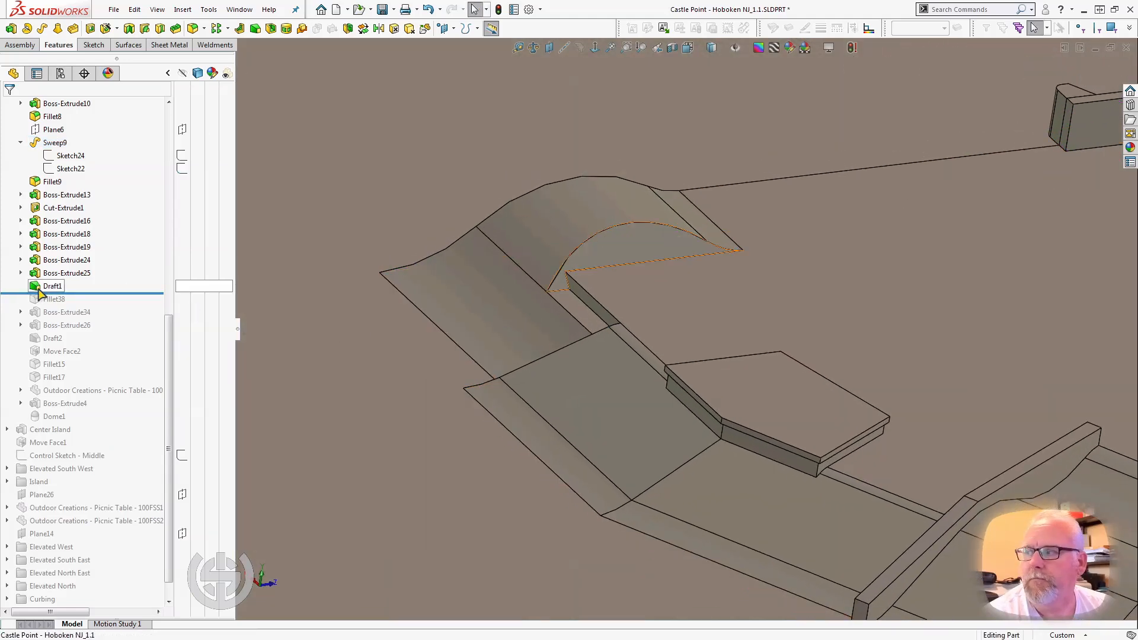
left_click(621, 241)
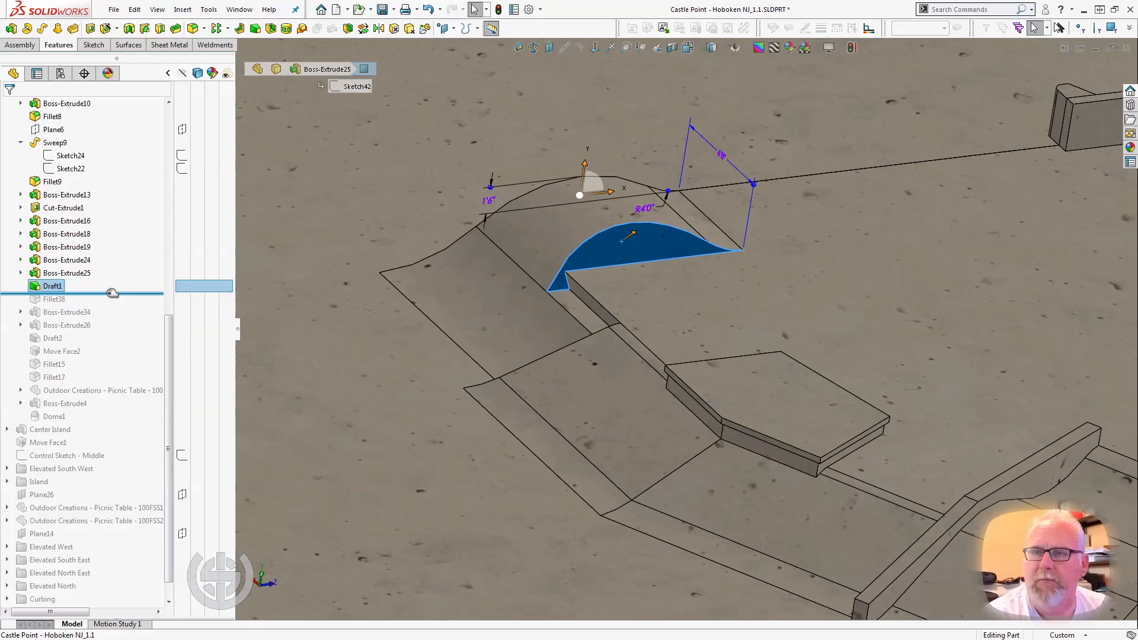
left_click_drag(112, 293, 108, 306)
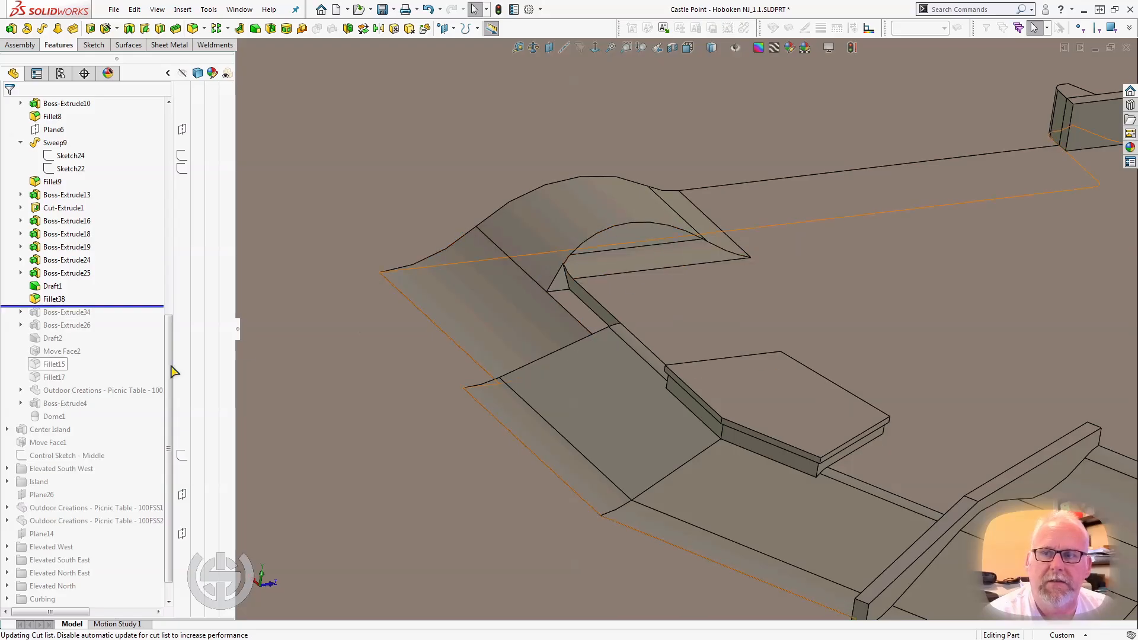
Roll the model forward past Boss-Extrude34 to just after Boss-Extrude26, selecting each to inspect the small filler wedge and the double-humped ramp.
left_click_drag(132, 305, 126, 319)
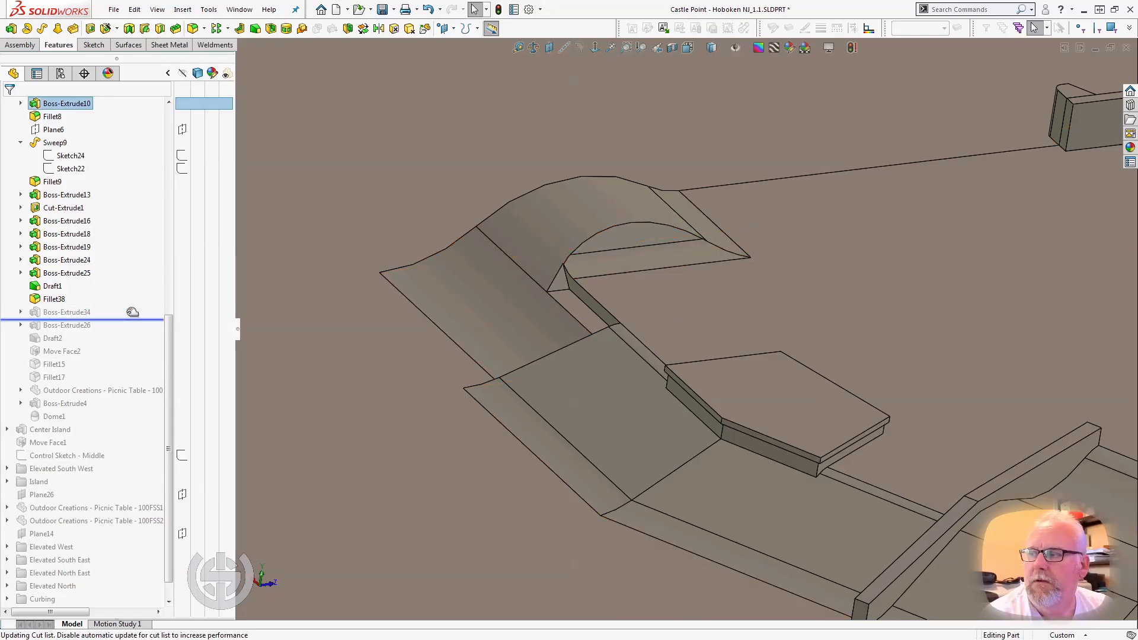
left_click(81, 314)
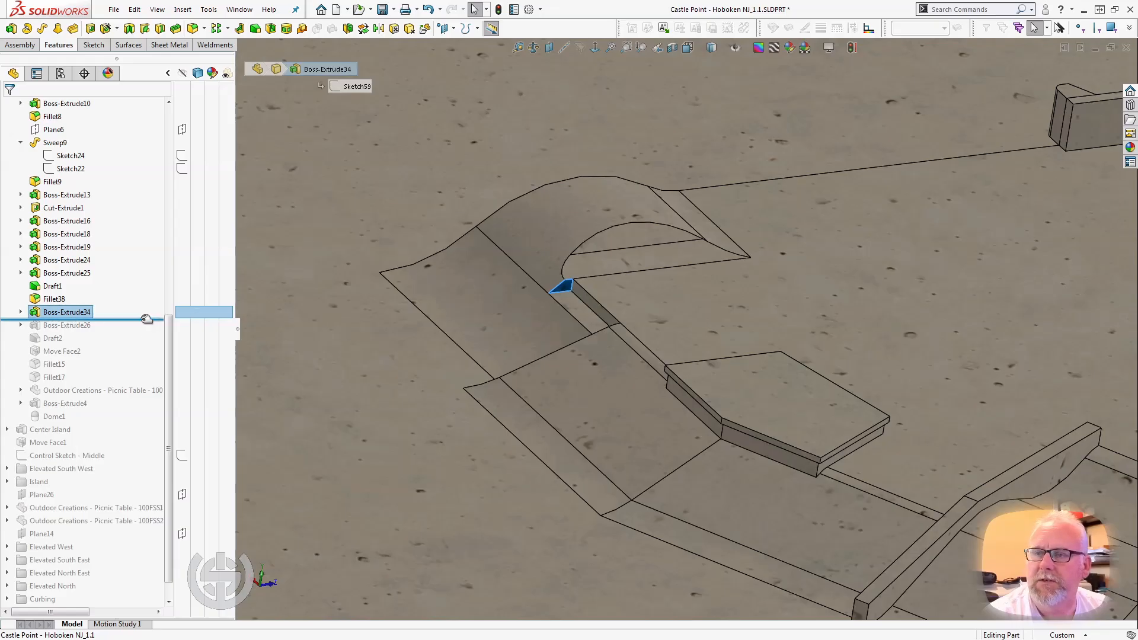
left_click_drag(146, 319, 137, 331)
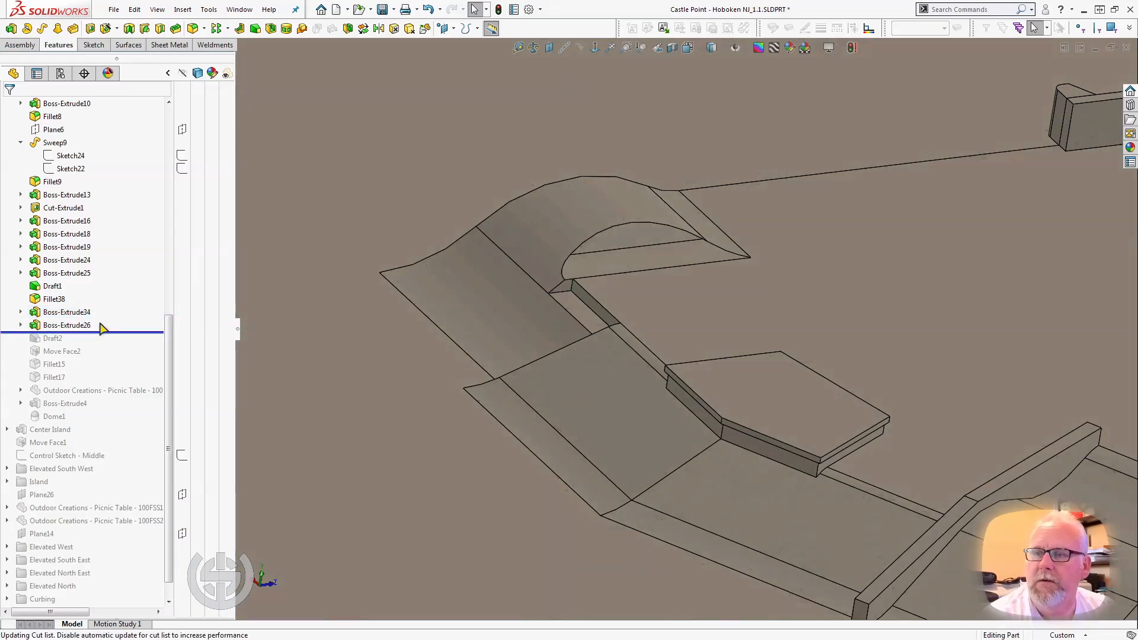
left_click(75, 324)
scroll(404, 276, "up", 3)
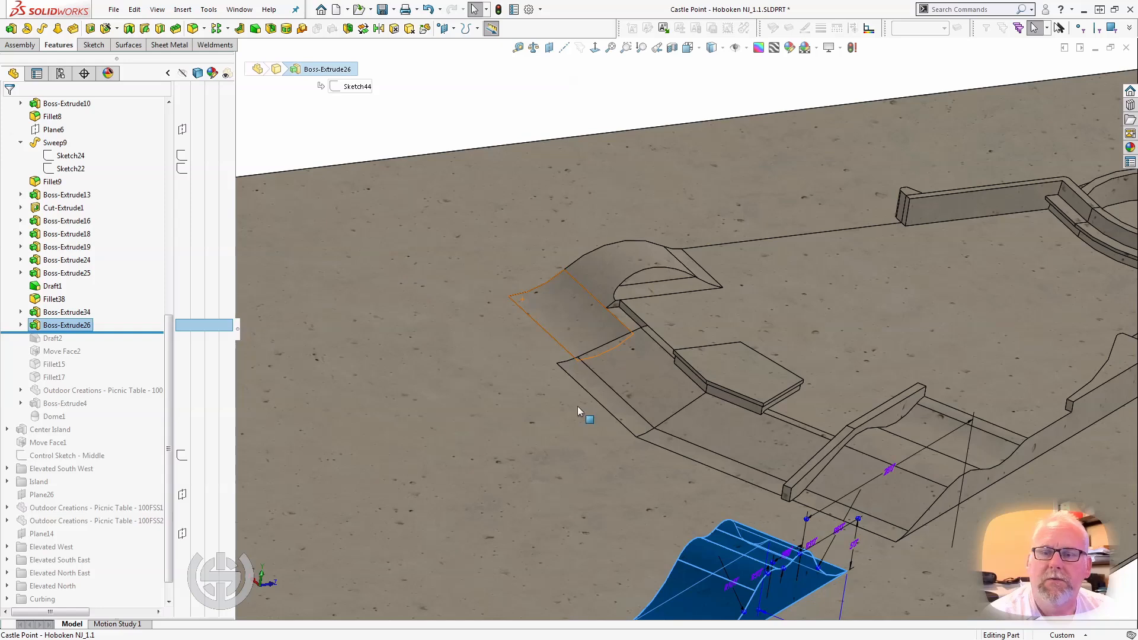
scroll(587, 439, "up", 3)
scroll(684, 457, "down", 5)
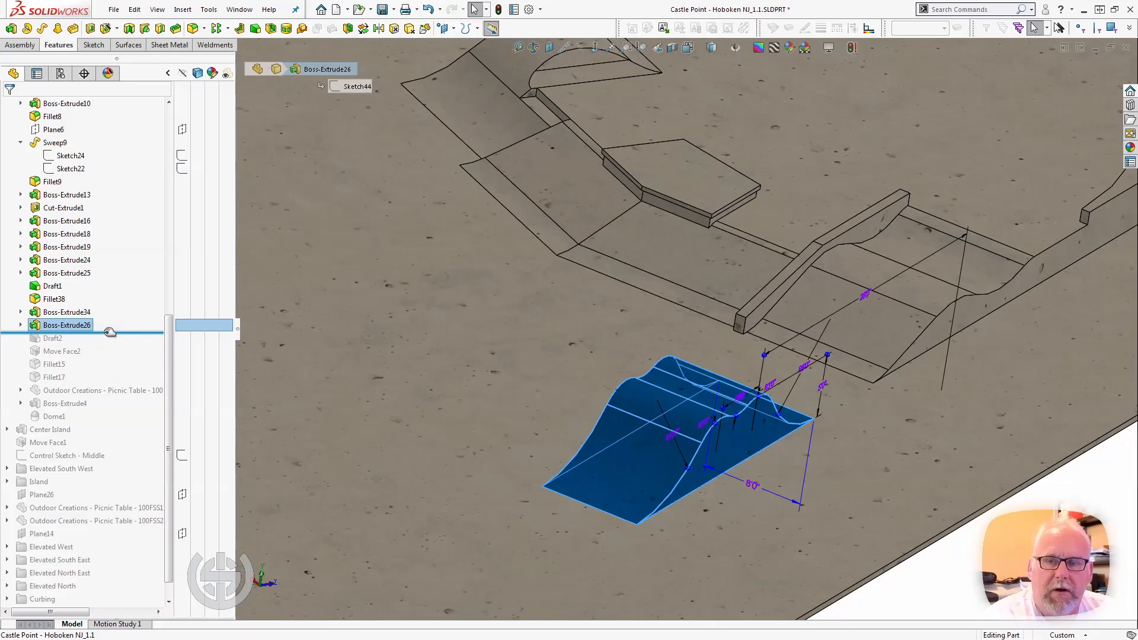
View the double-humped ramp's side face straight on and move the 5'0" dimension between the humps clear above the overlapping radius dimension.
middle_click_drag(637, 385, 604, 268)
scroll(604, 268, "up", 3)
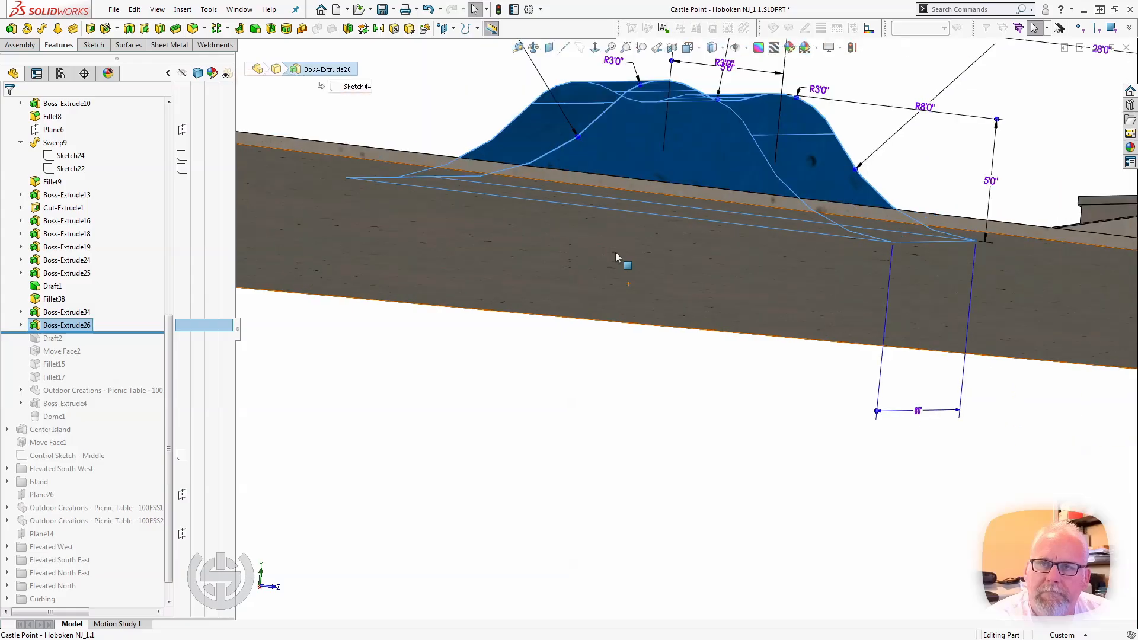
double_click(720, 110)
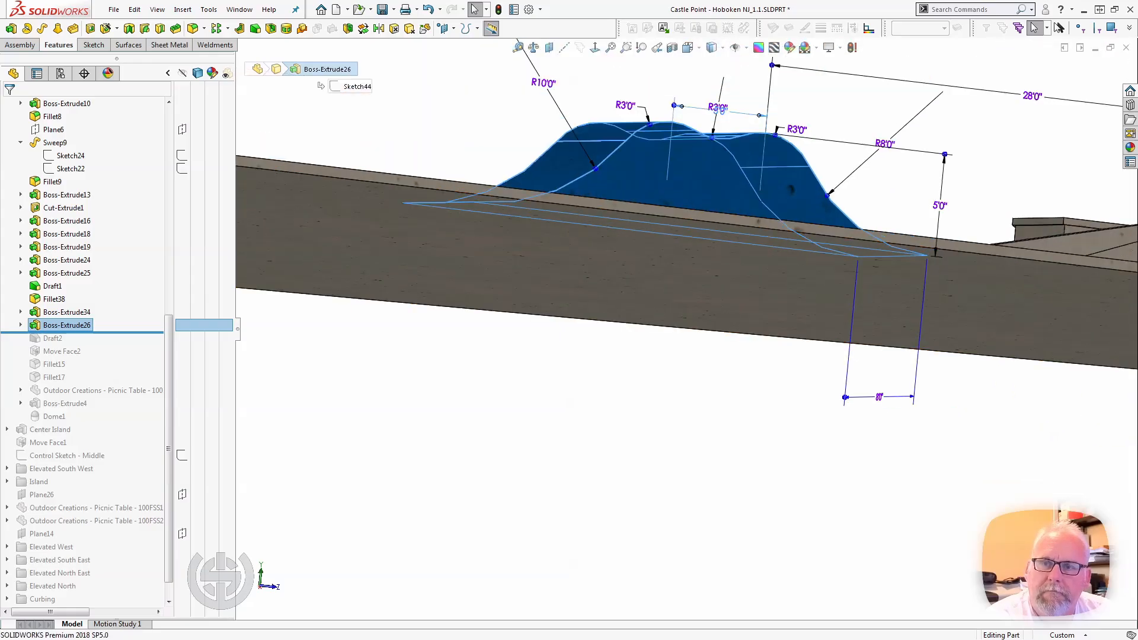
left_click(280, 466)
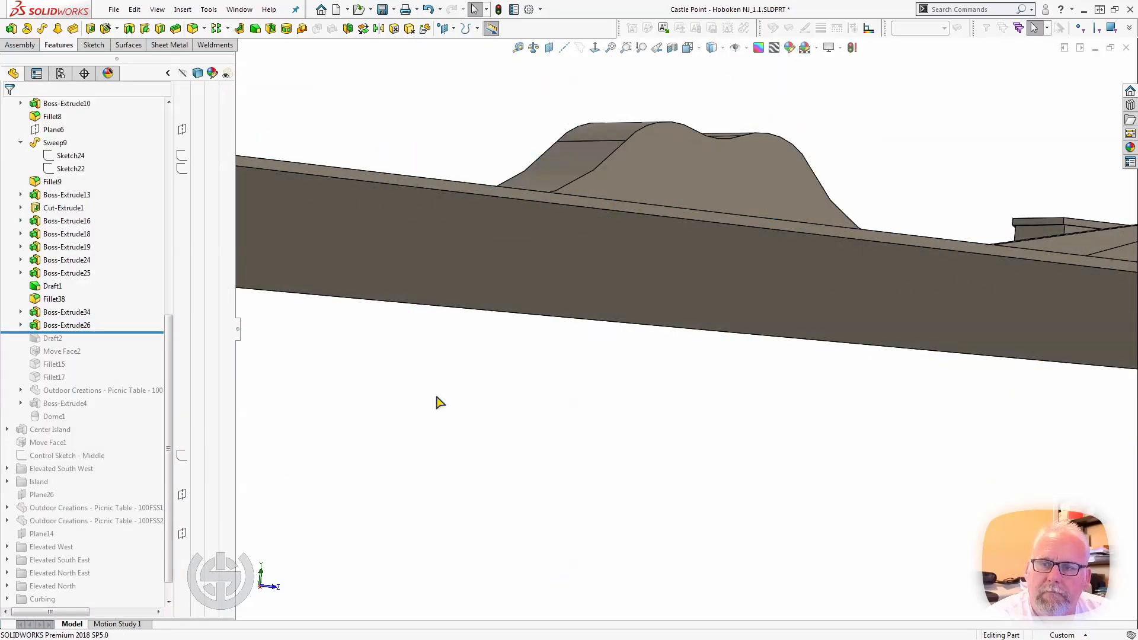
left_click(705, 168)
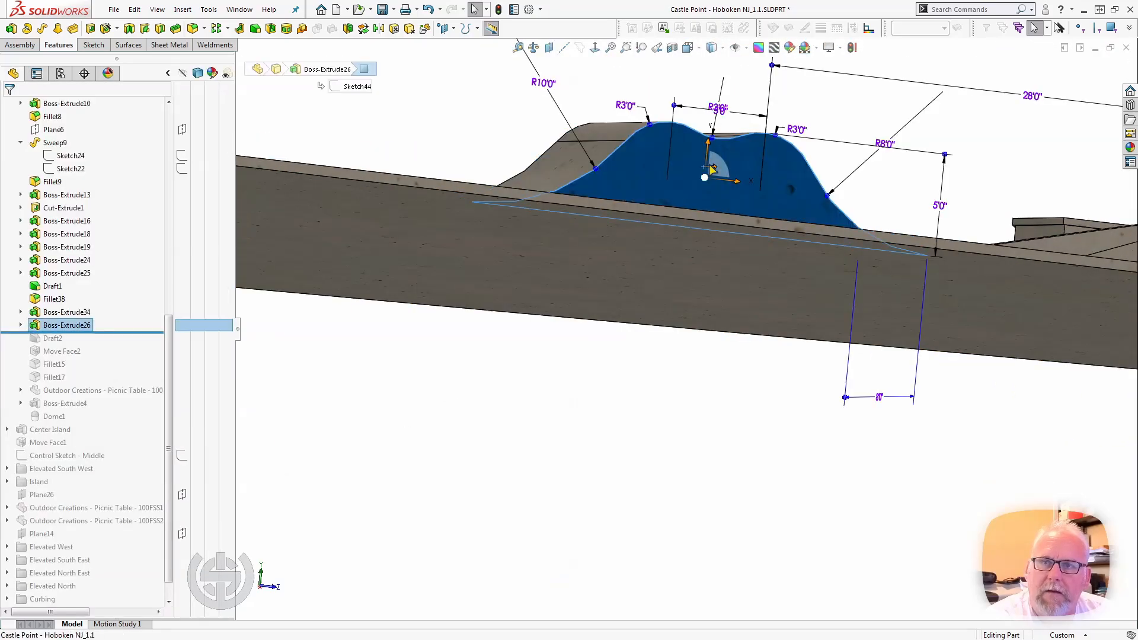
left_click(813, 134)
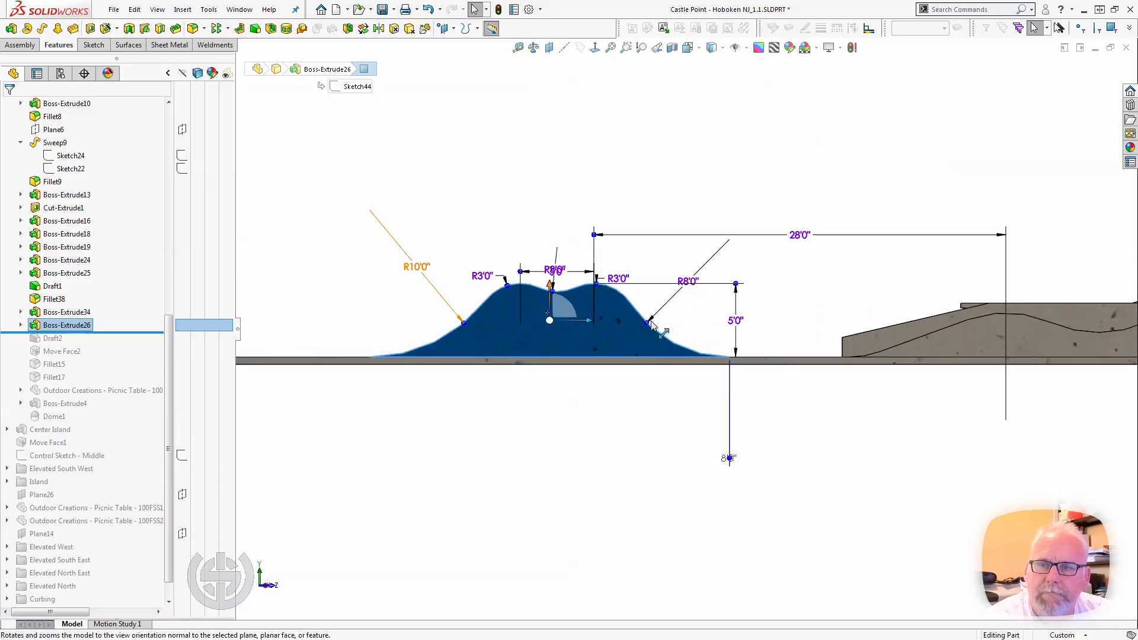
left_click_drag(566, 275, 562, 250)
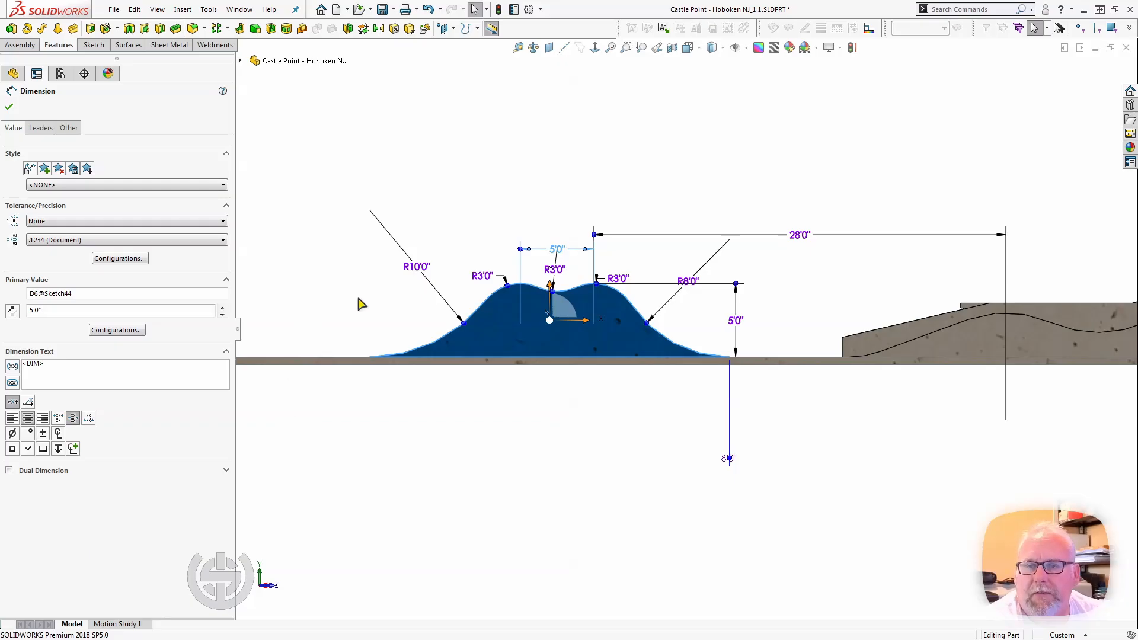
Clear the side-face selection and roll the model forward to just after Draft2 to examine the double-humped ramp's drafted side.
left_click(309, 282)
middle_click_drag(309, 282, 386, 331)
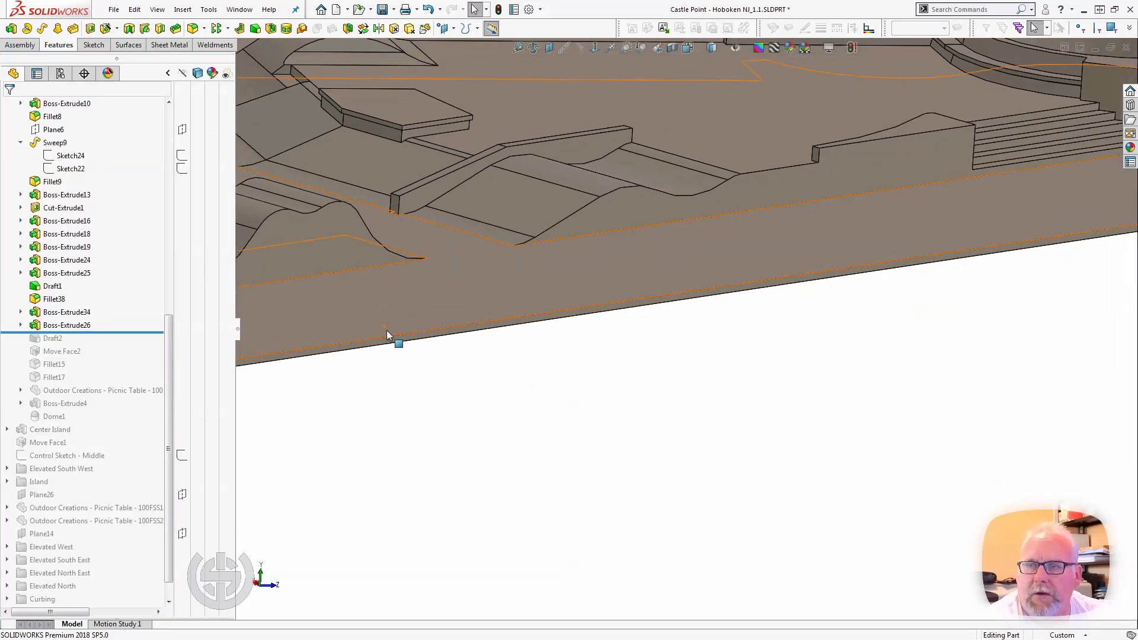
scroll(386, 330, "up", 3)
scroll(409, 254, "down", 3)
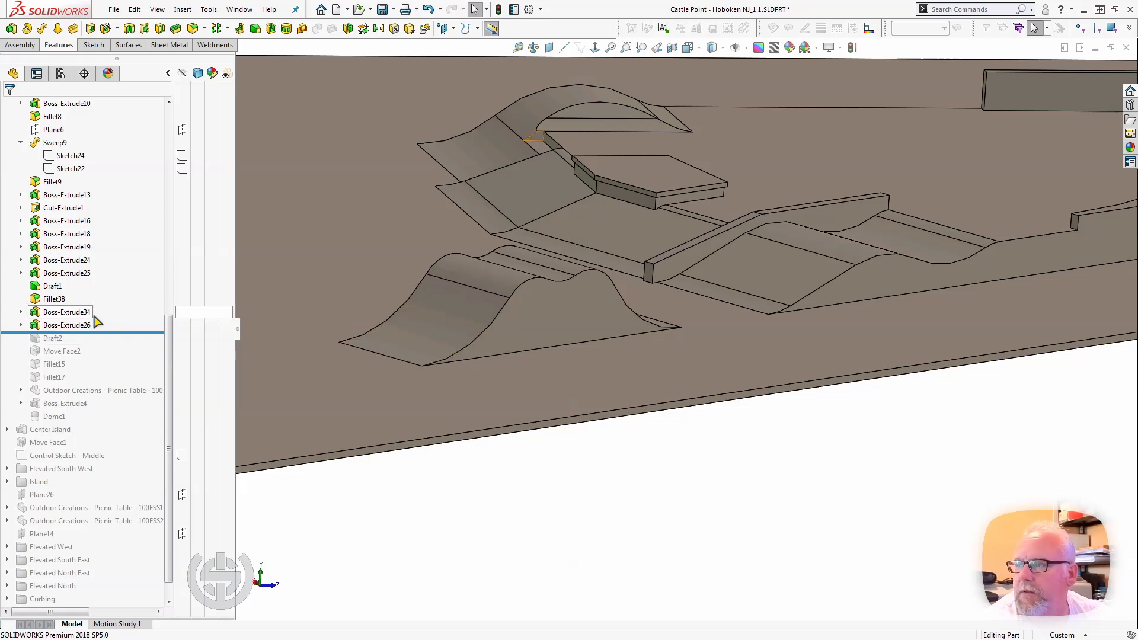
left_click_drag(106, 332, 107, 344)
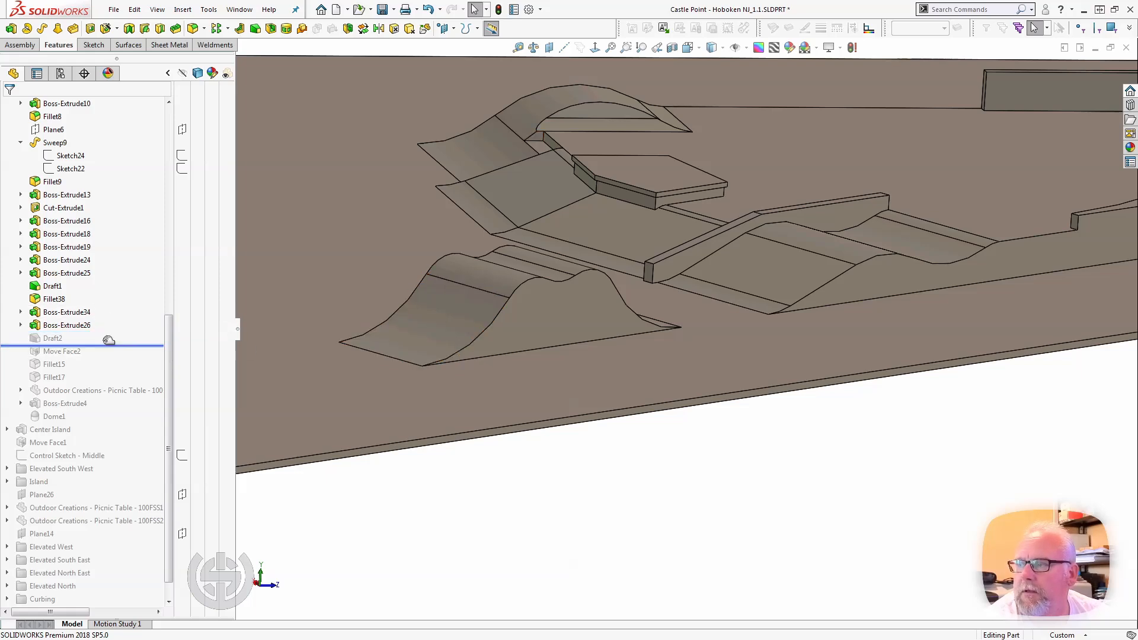
middle_click_drag(409, 327, 492, 386)
middle_click_drag(451, 354, 368, 350)
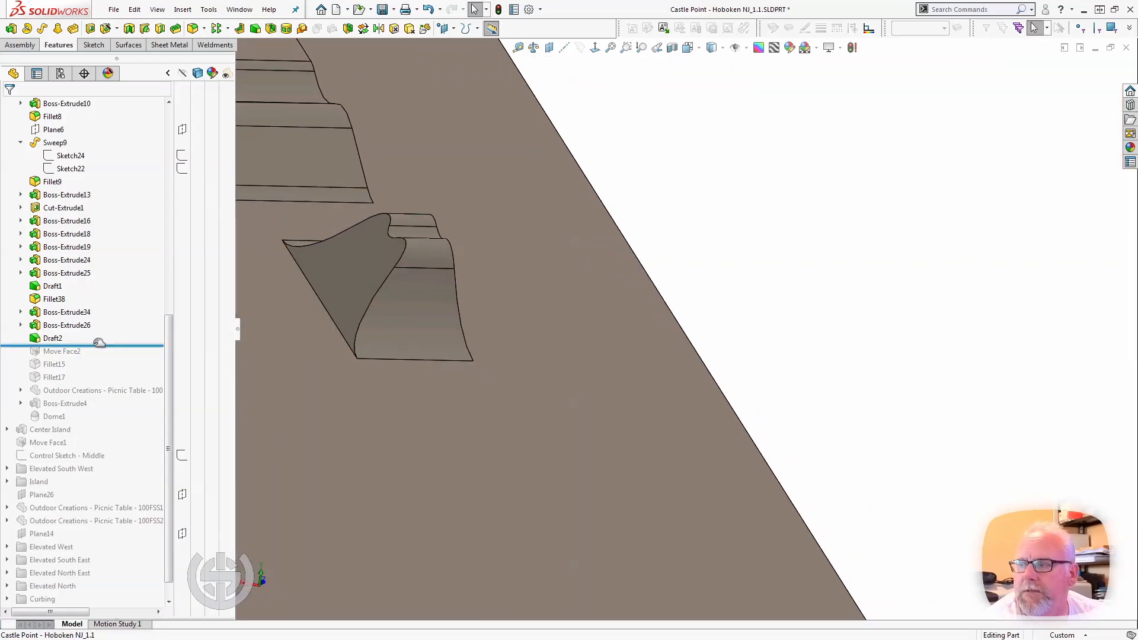
Roll the model forward past Move Face2 to just after Fillet17 and select the ramp's flat side face between the fillets.
left_click_drag(97, 345, 90, 354)
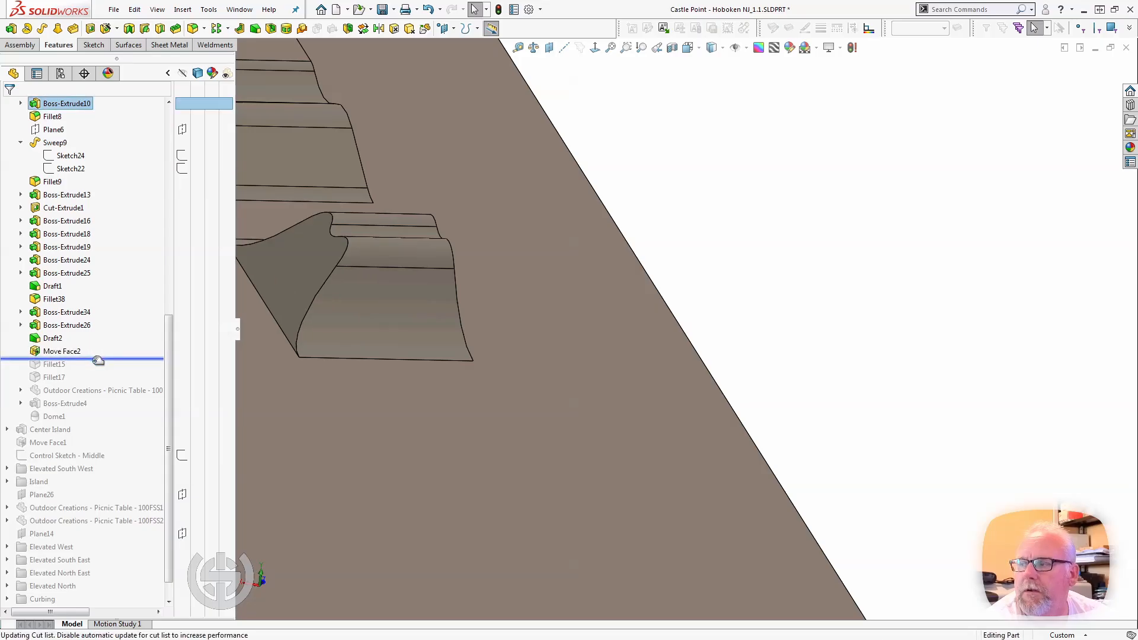
left_click_drag(95, 359, 99, 379)
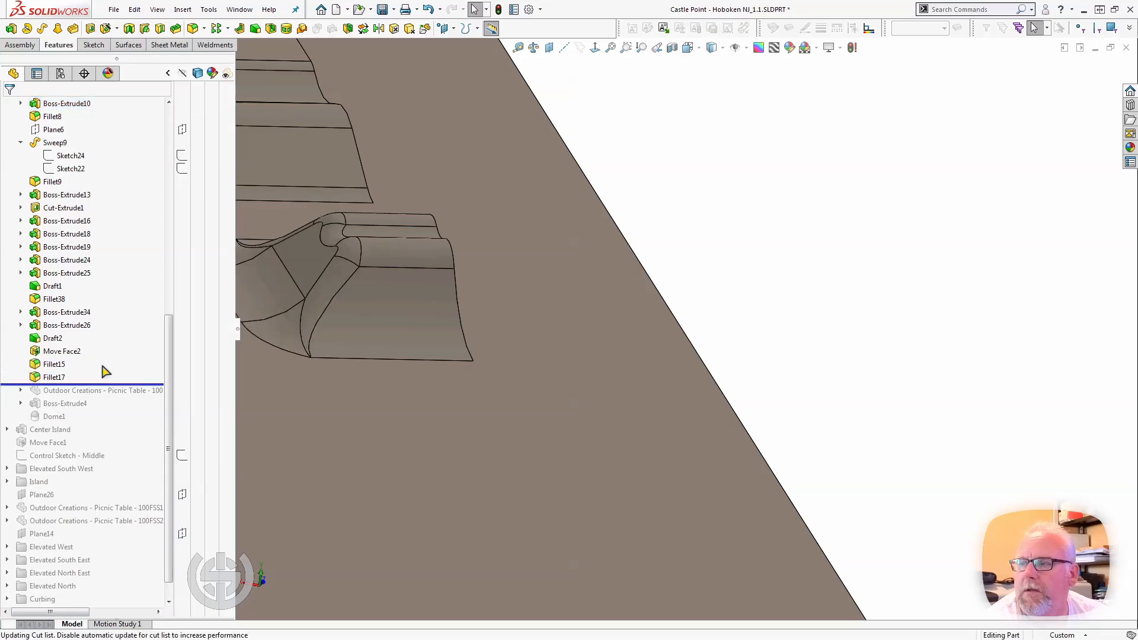
middle_click_drag(342, 340, 457, 350)
left_click(421, 330)
middle_click_drag(538, 350, 497, 310)
scroll(498, 308, "up", 3)
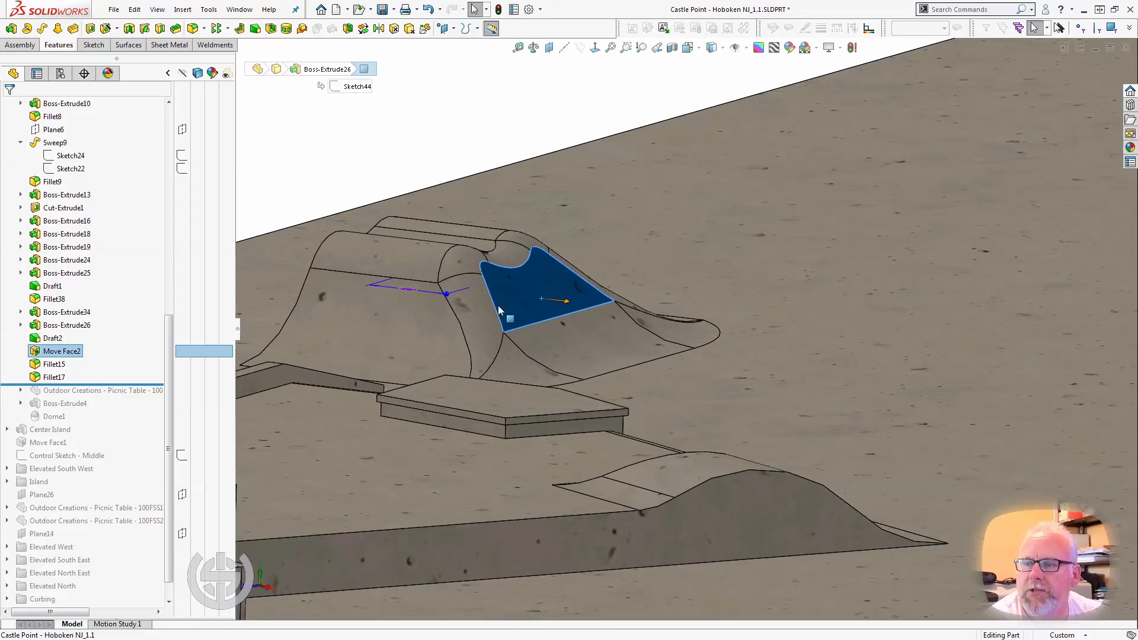
key("Escape")
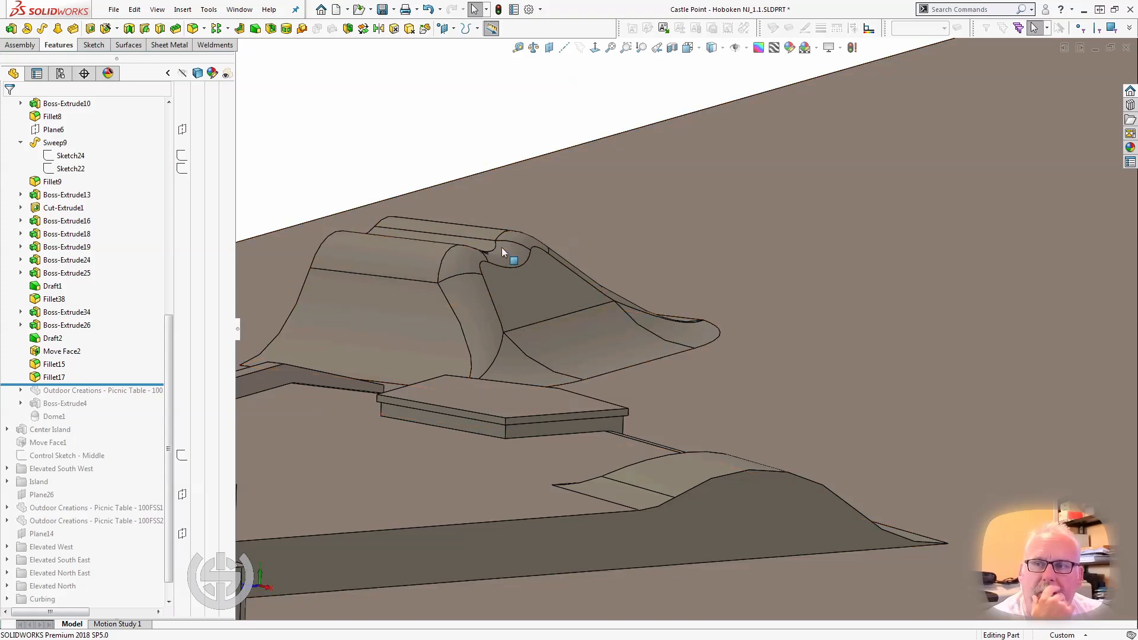
Roll the model forward to just after the Outdoor Creations picnic table and select the table's top face.
middle_click(463, 293)
mouse_move(462, 293)
middle_mouse_down()
mouse_move(391, 333)
mouse_move(358, 388)
mouse_move(382, 327)
mouse_move(368, 315)
mouse_move(397, 314)
mouse_move(478, 255)
mouse_move(508, 267)
mouse_move(474, 278)
mouse_move(456, 303)
middle_mouse_up()
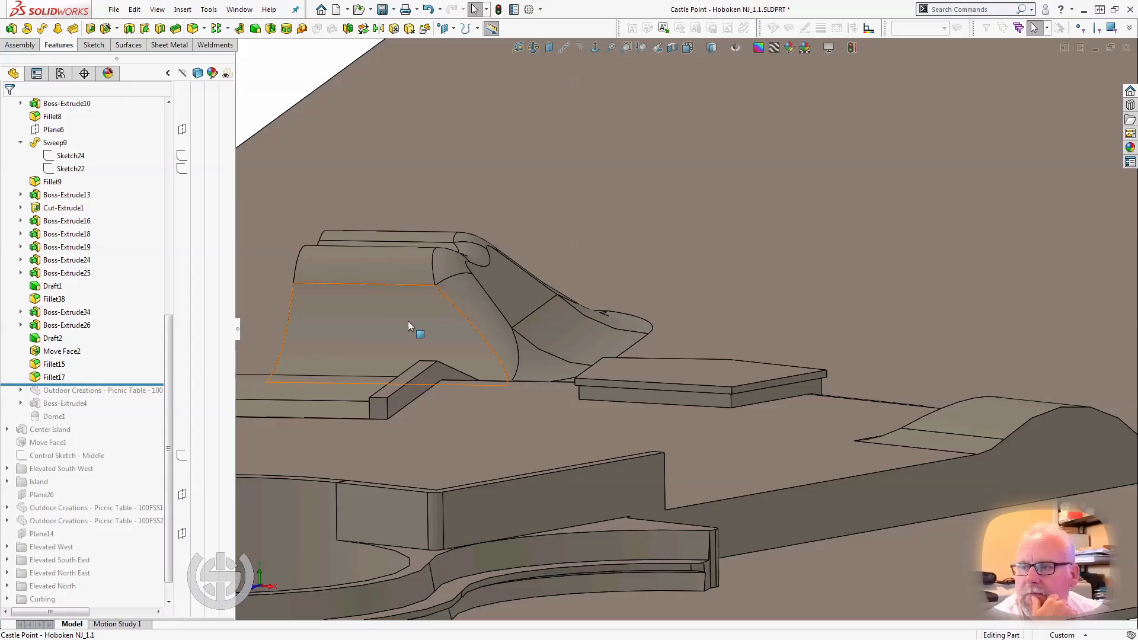
middle_click_drag(407, 321, 411, 344)
scroll(412, 343, "up", 3)
middle_click_drag(579, 331, 616, 325)
scroll(562, 326, "up", 2)
scroll(632, 334, "down", 2)
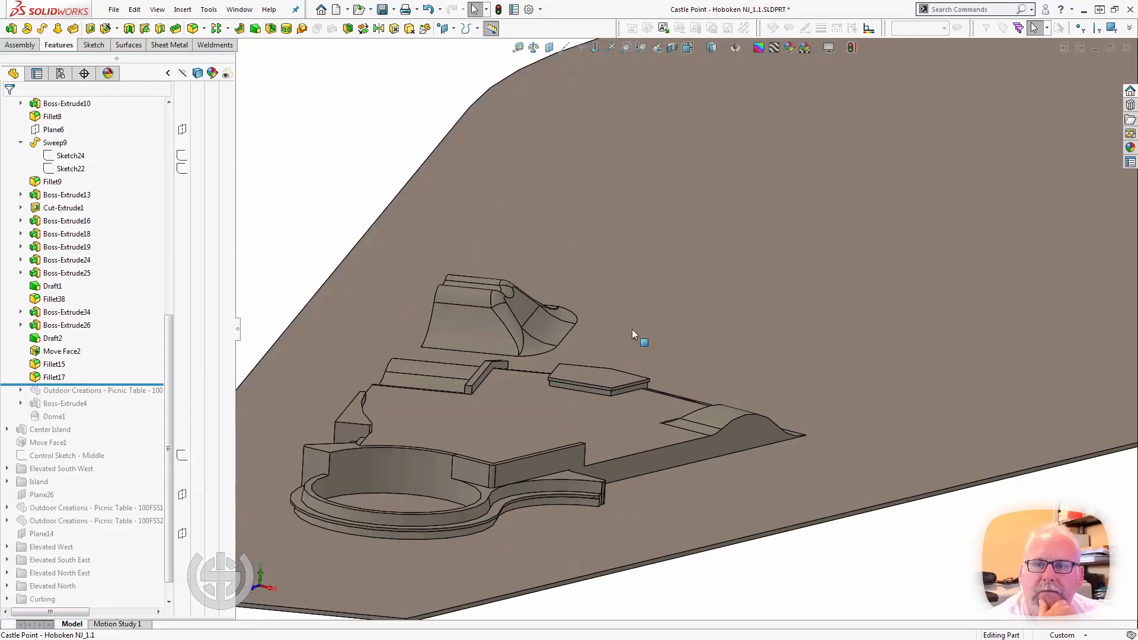
left_click_drag(92, 385, 95, 395)
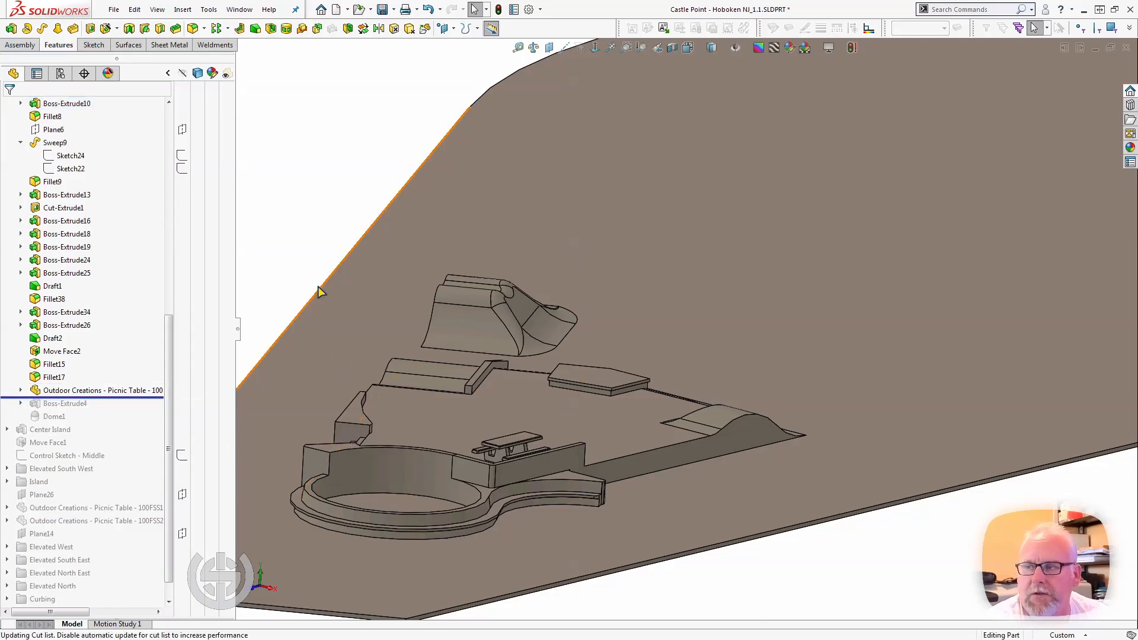
middle_click_drag(466, 371, 472, 394)
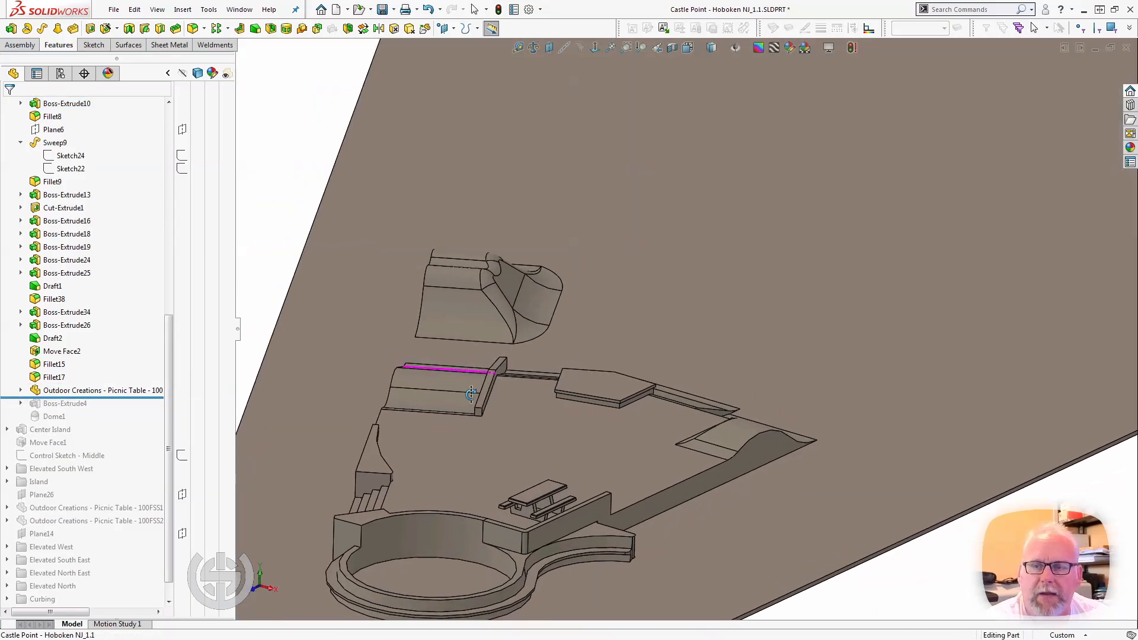
scroll(531, 536, "down", 3)
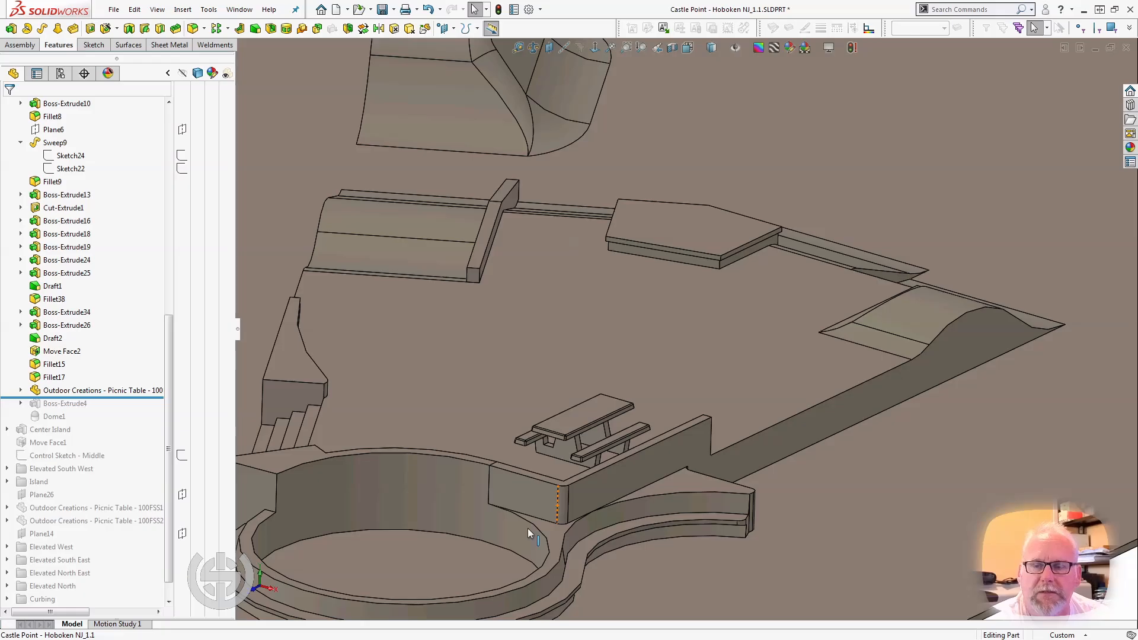
left_click(568, 435)
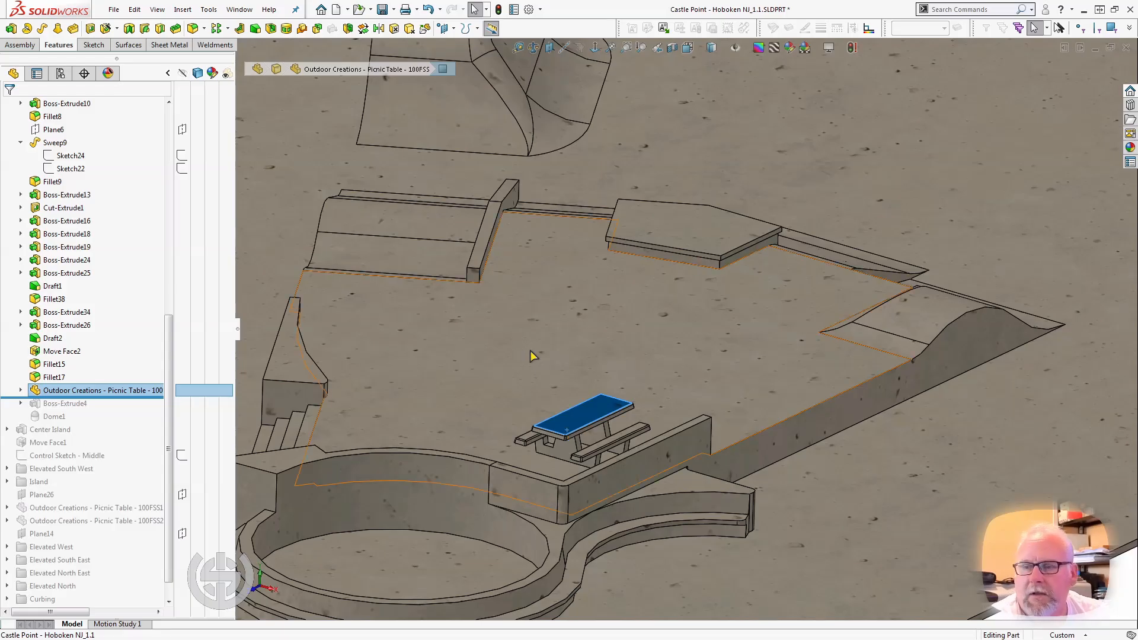
Select the elevated platform's floor face, roll the model forward to just after Boss-Extrude4, and select that circular infill.
left_click(503, 364)
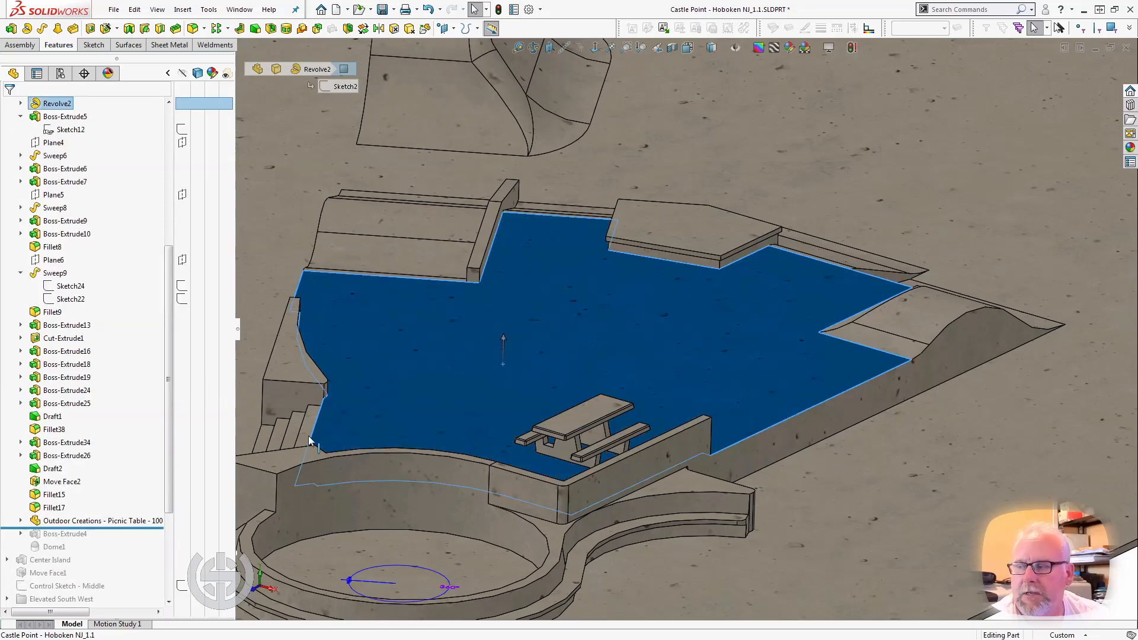
left_click_drag(101, 528, 102, 541)
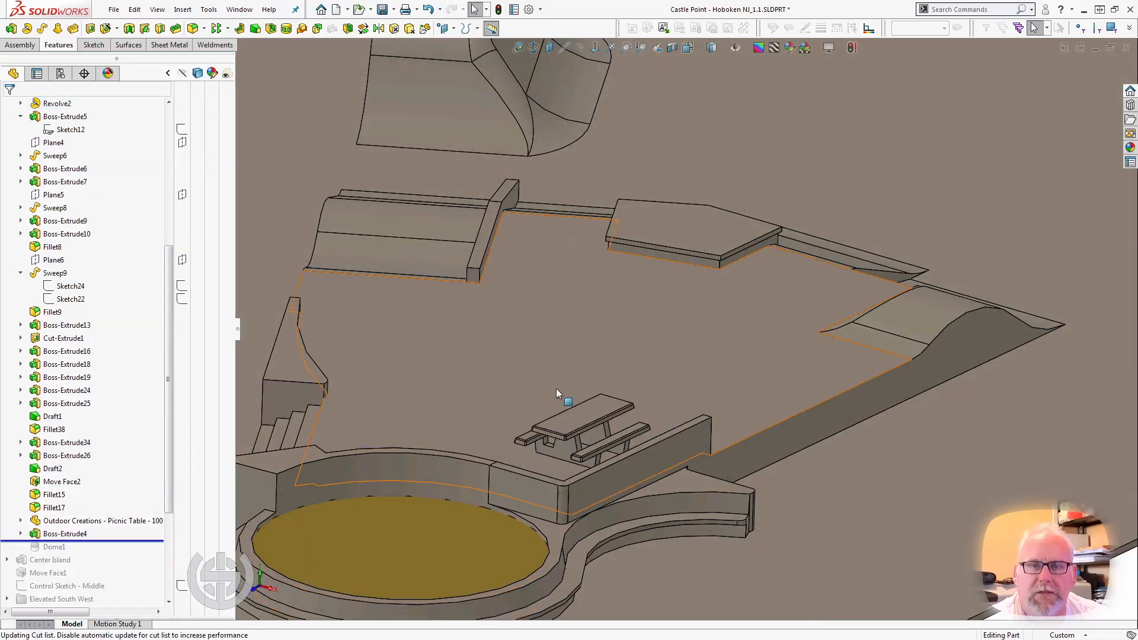
scroll(556, 389, "down", 3)
middle_click_drag(556, 389, 658, 409)
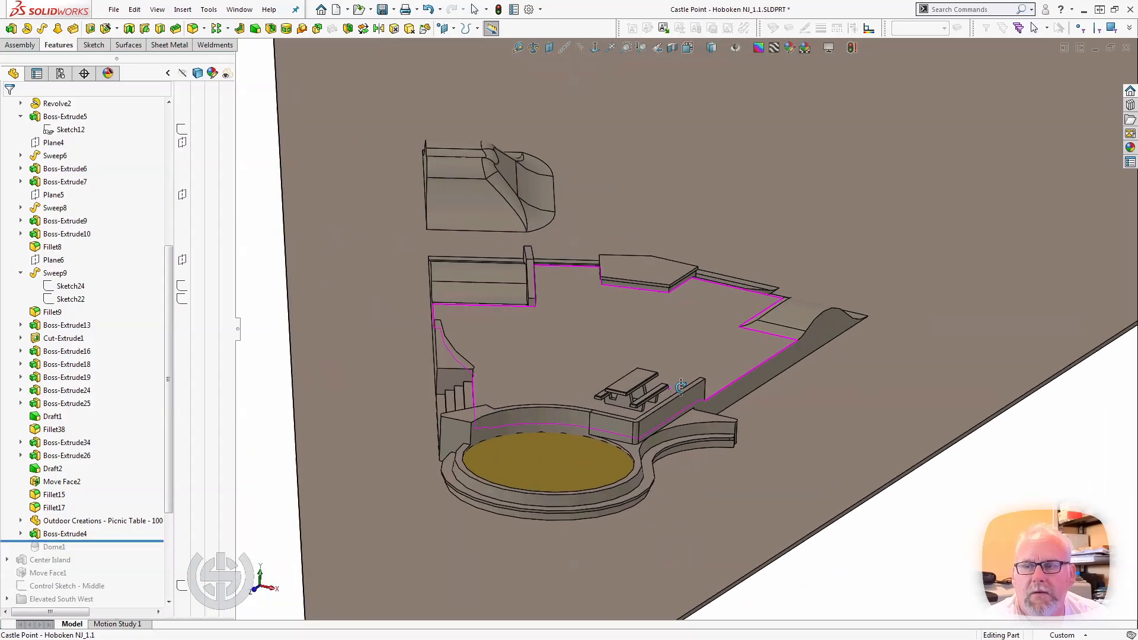
left_click(66, 534)
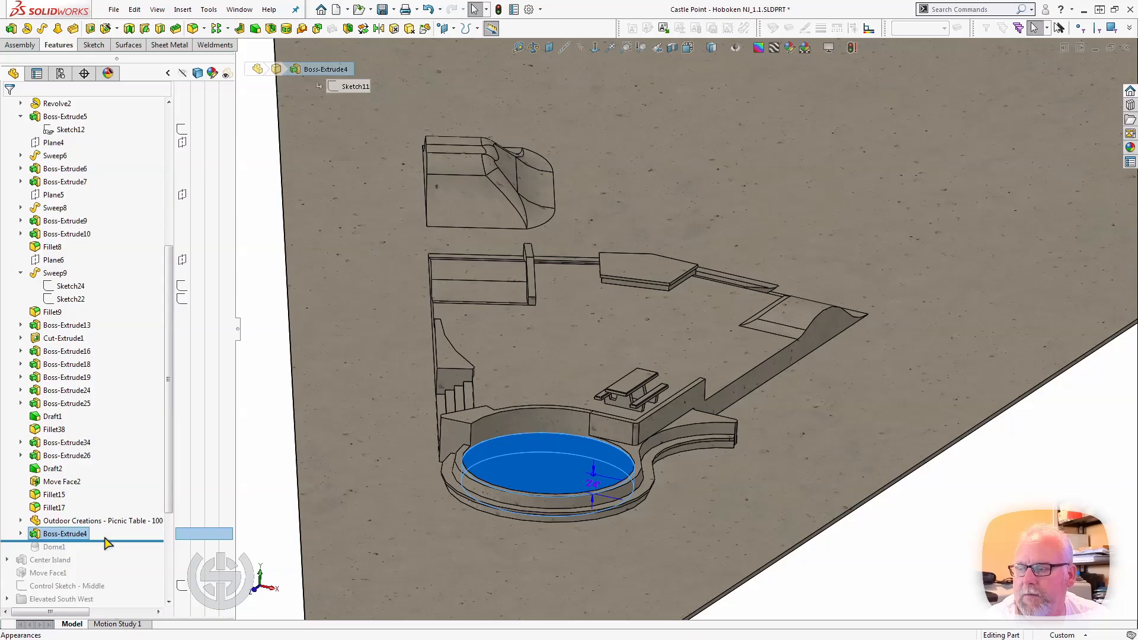
Roll the model forward past Dome1 and collapse the Elevated South folder.
left_click_drag(107, 543, 113, 552)
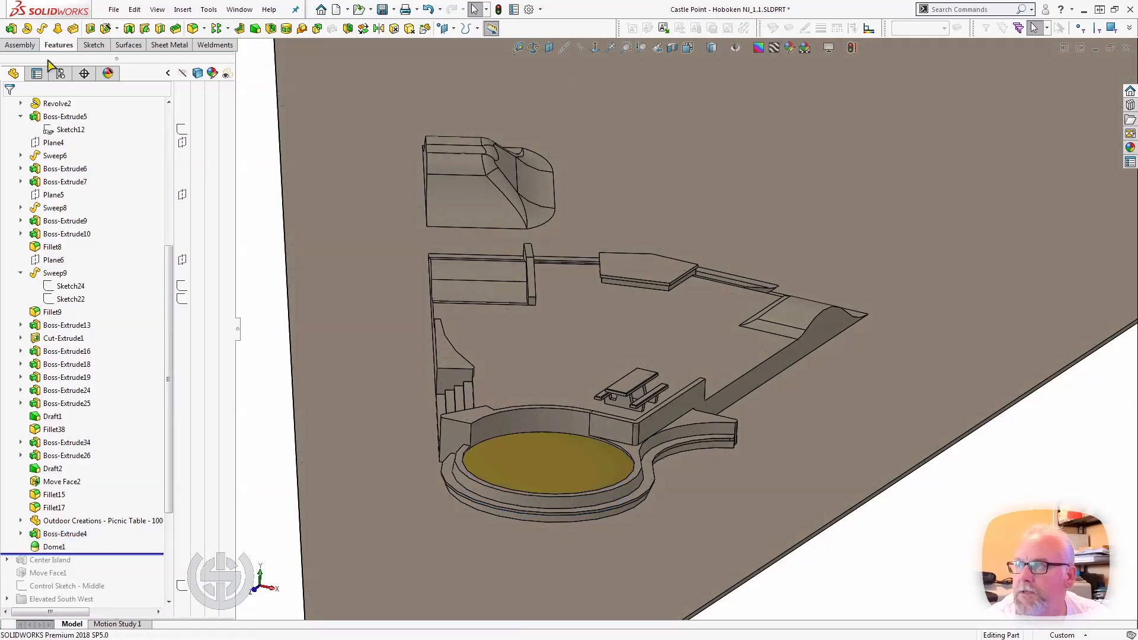
scroll(46, 199, "up", 7)
left_click(8, 325)
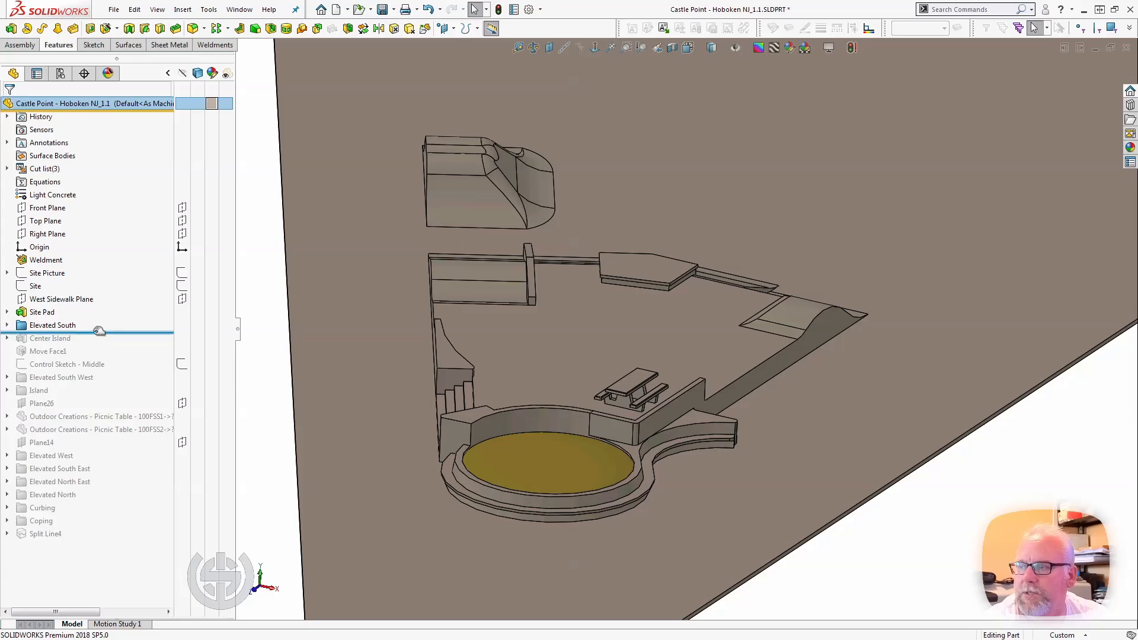
Roll the model forward to just after Center Island and briefly select the Site Pad surface around it.
left_click_drag(99, 330, 96, 344)
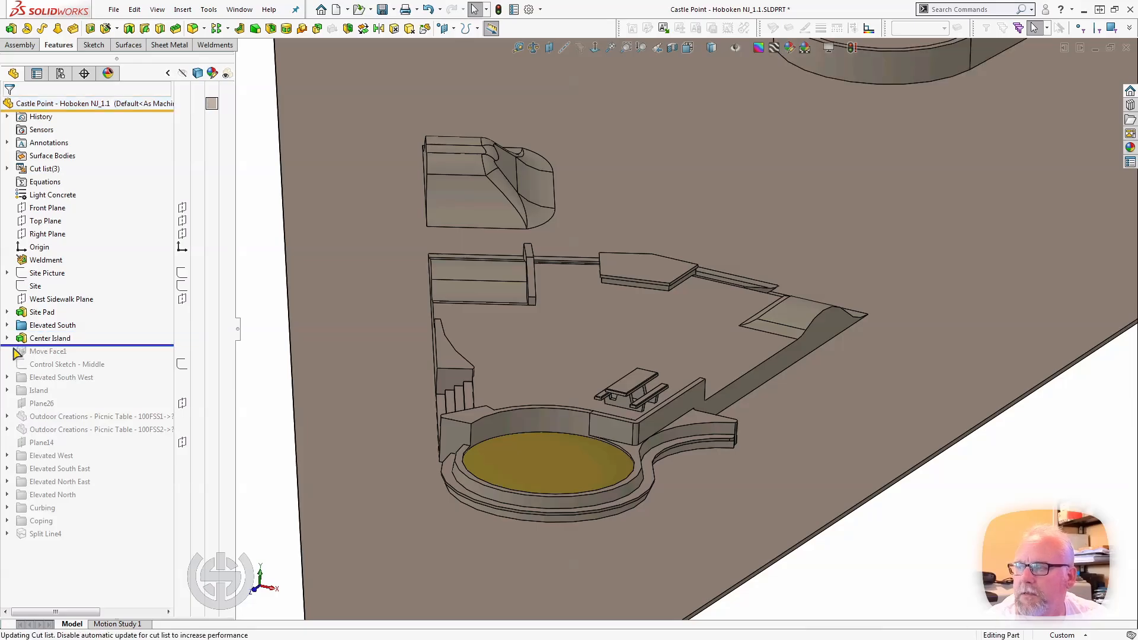
scroll(697, 237, "up", 3)
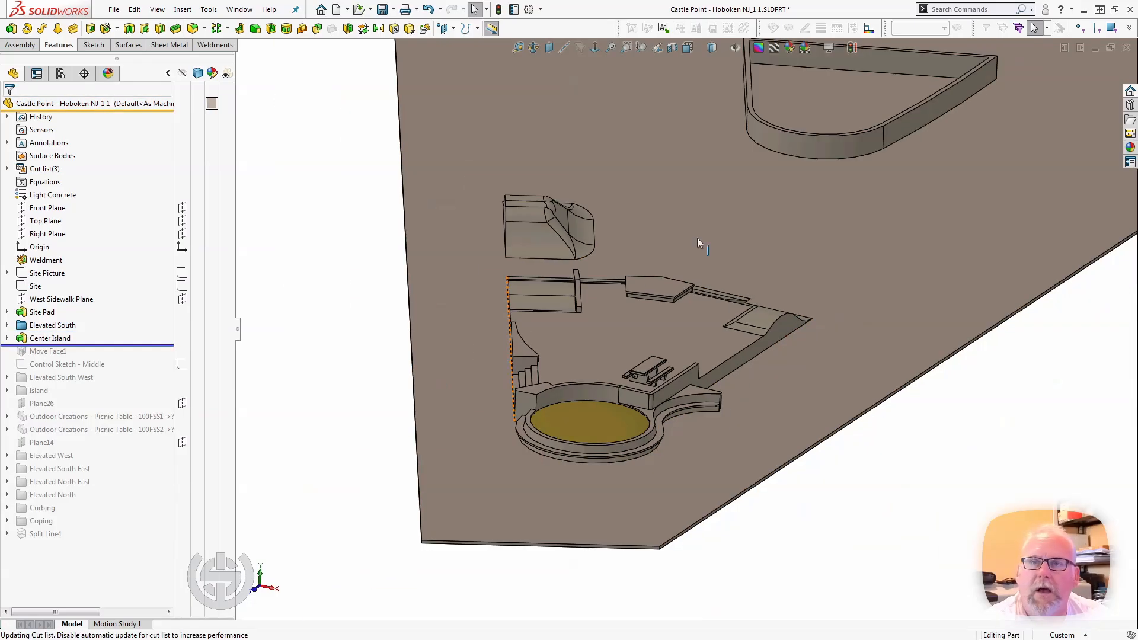
left_click(710, 224)
scroll(710, 224, "up", 2)
scroll(815, 204, "down", 3)
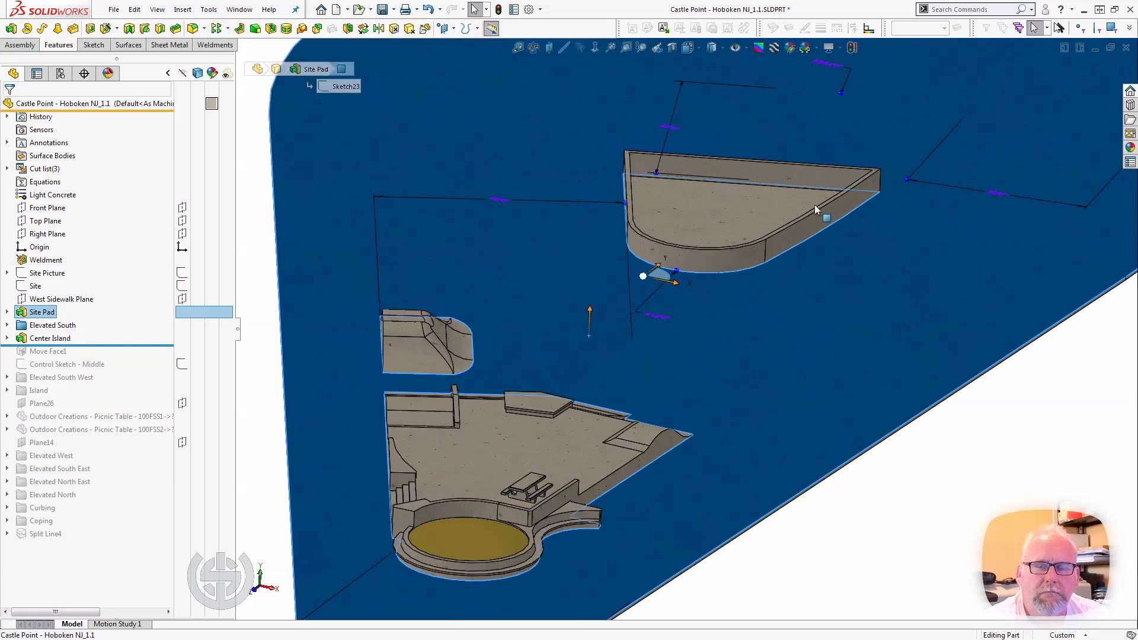
left_click(252, 263)
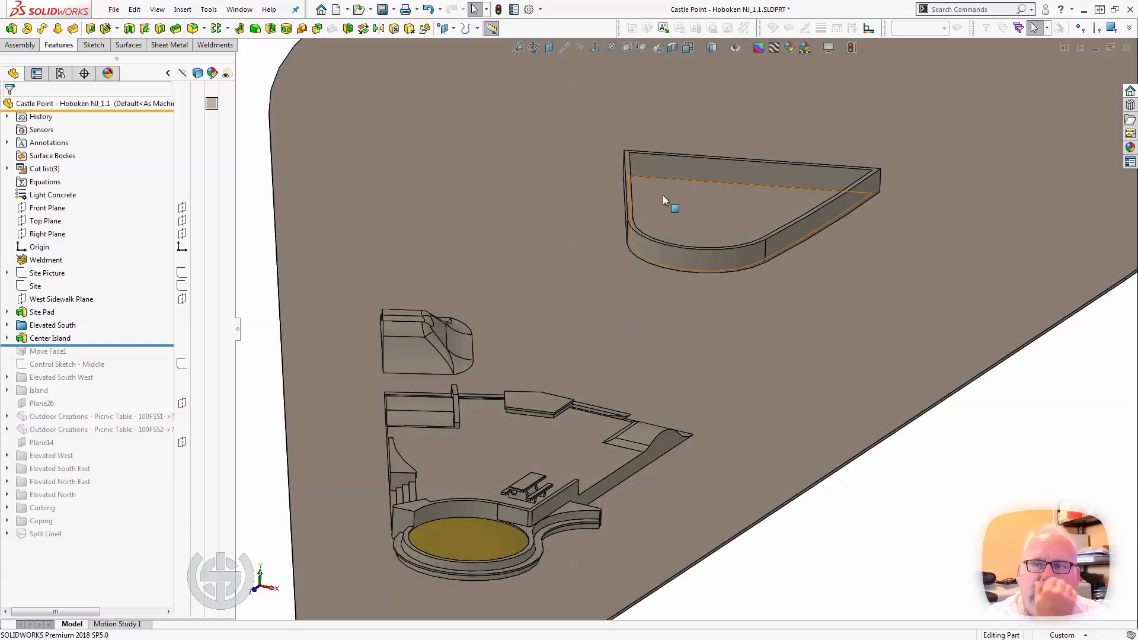
Select the Center Island's curved wall face and examine the island's position from above.
left_click(672, 257)
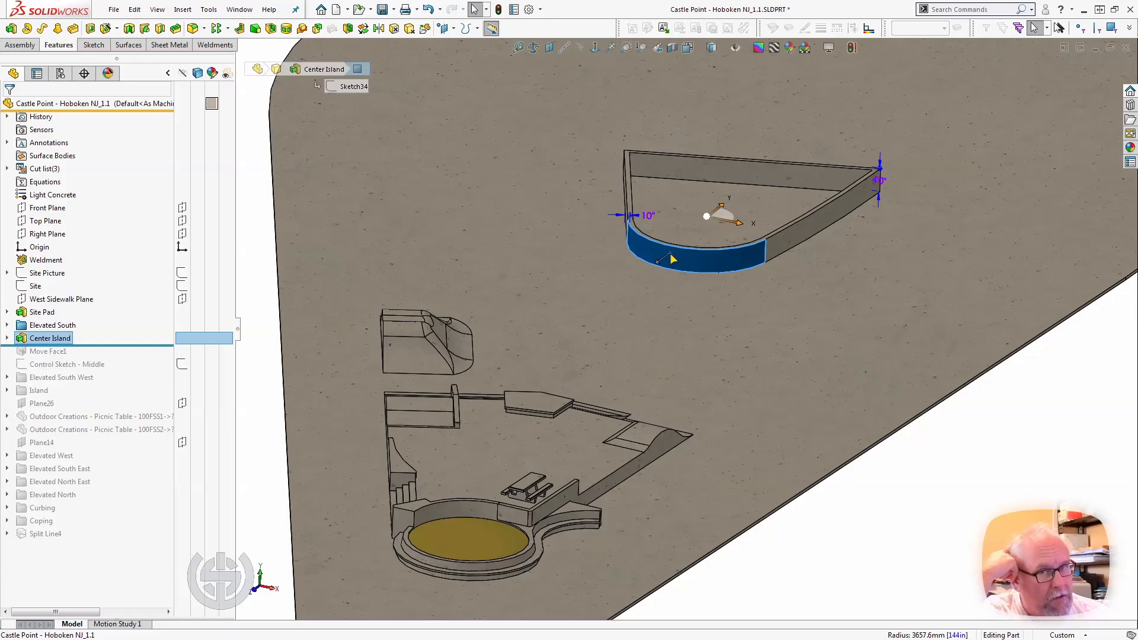
middle_click_drag(672, 258, 684, 352)
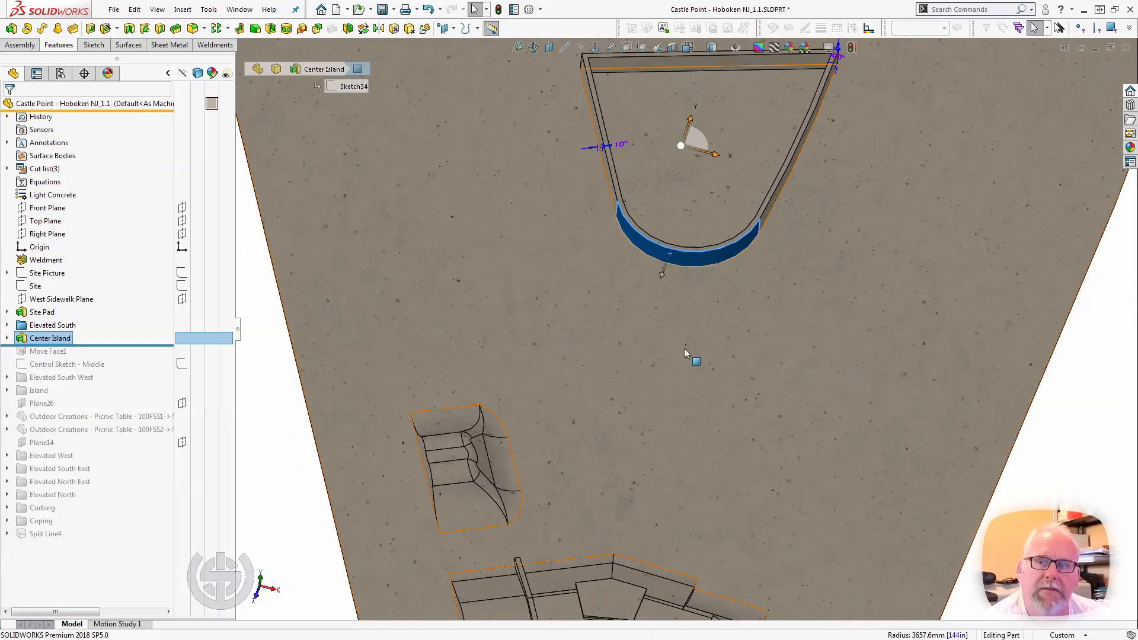
scroll(684, 347, "up", 3)
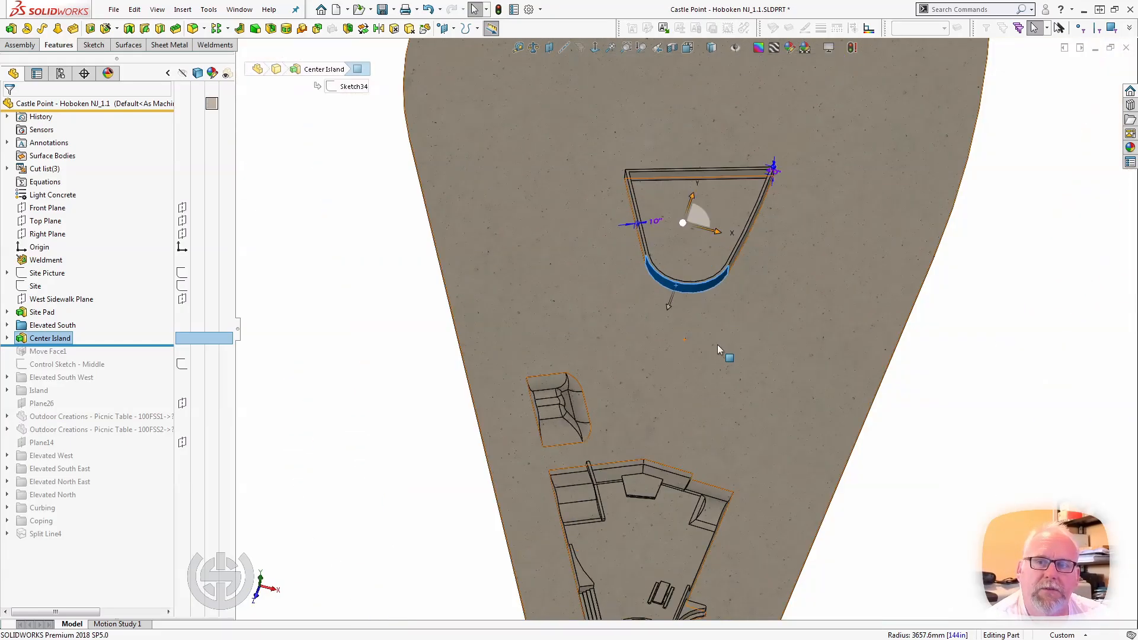
Show the Site sketch and change the display style to Hidden Lines Removed.
left_click(182, 287)
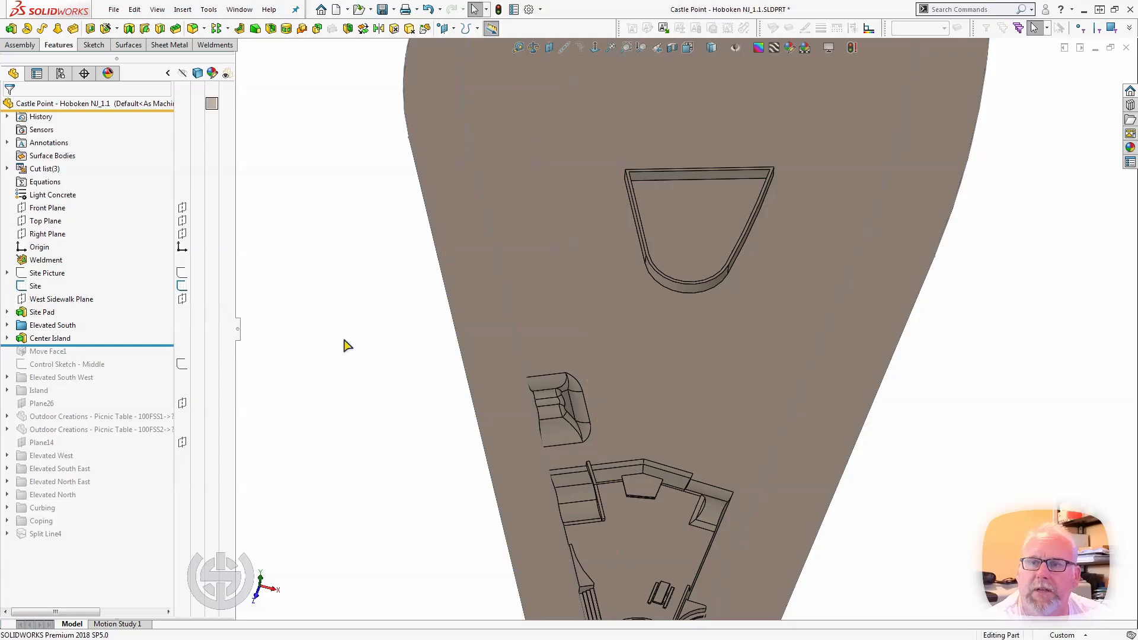
key("z")
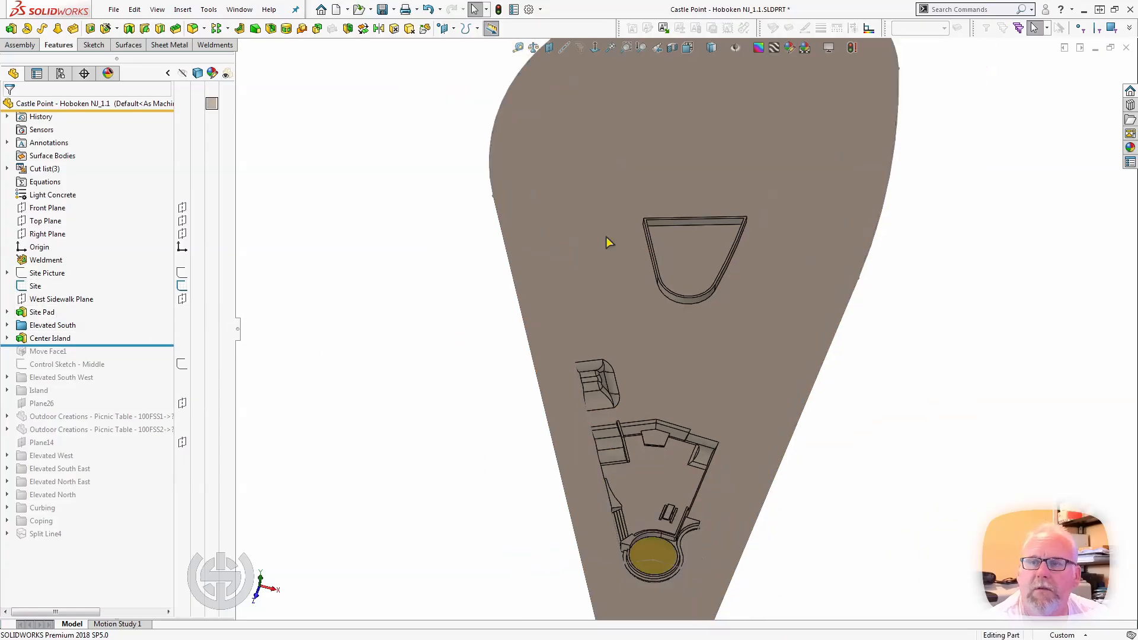
scroll(601, 168, "down", 1)
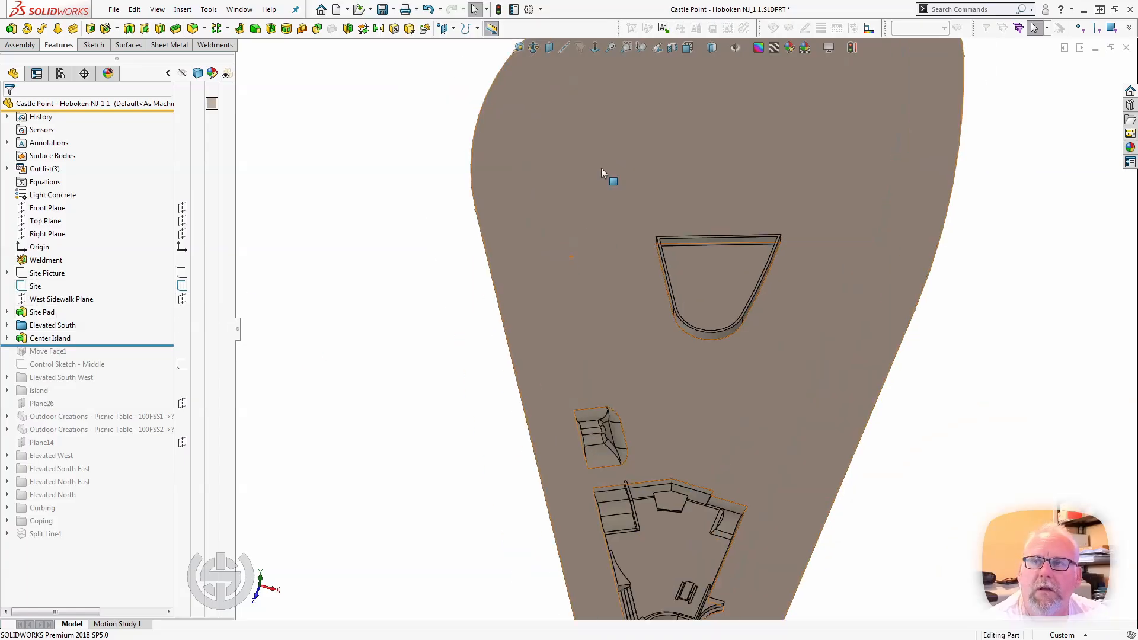
left_click(711, 48)
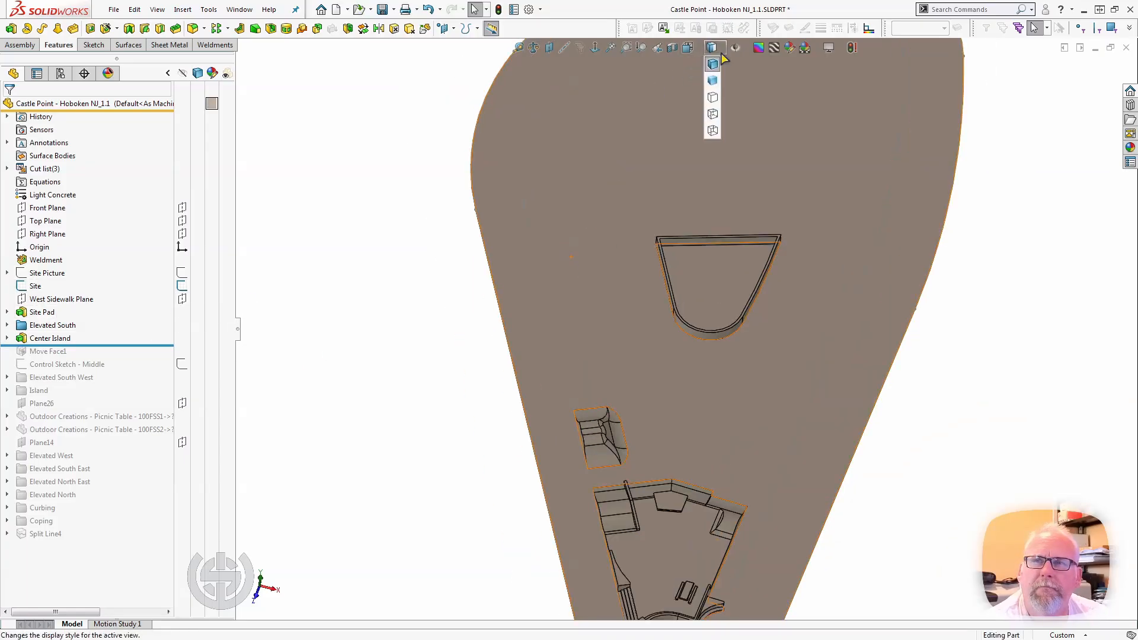
left_click(713, 97)
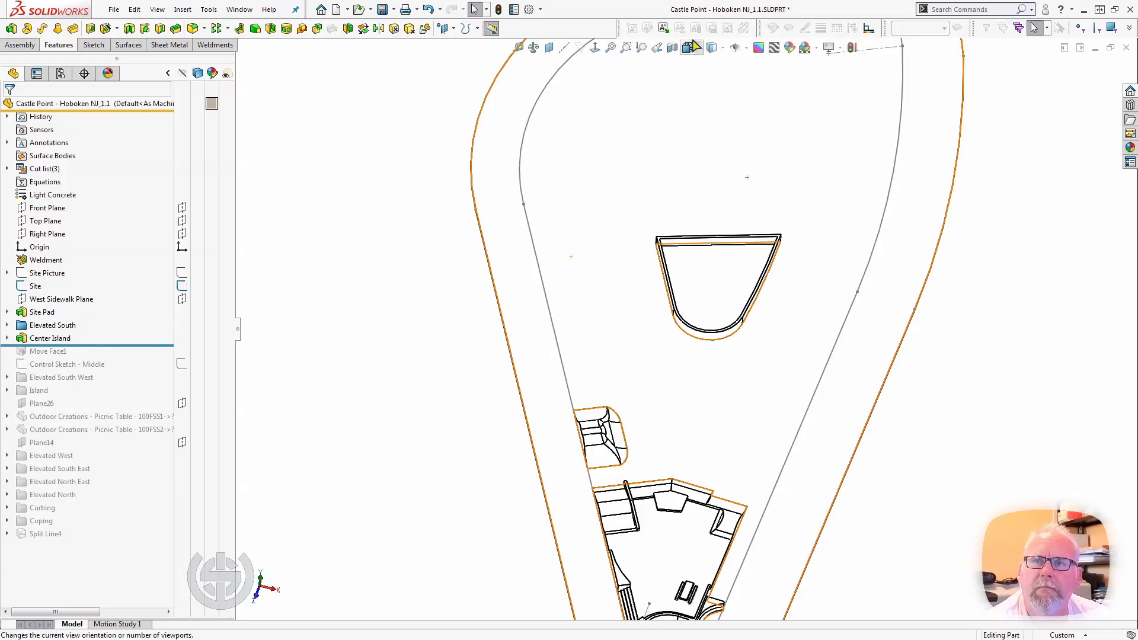
Switch to the Top view and examine the Center Island within the site outline.
left_click(712, 47)
left_click(700, 85)
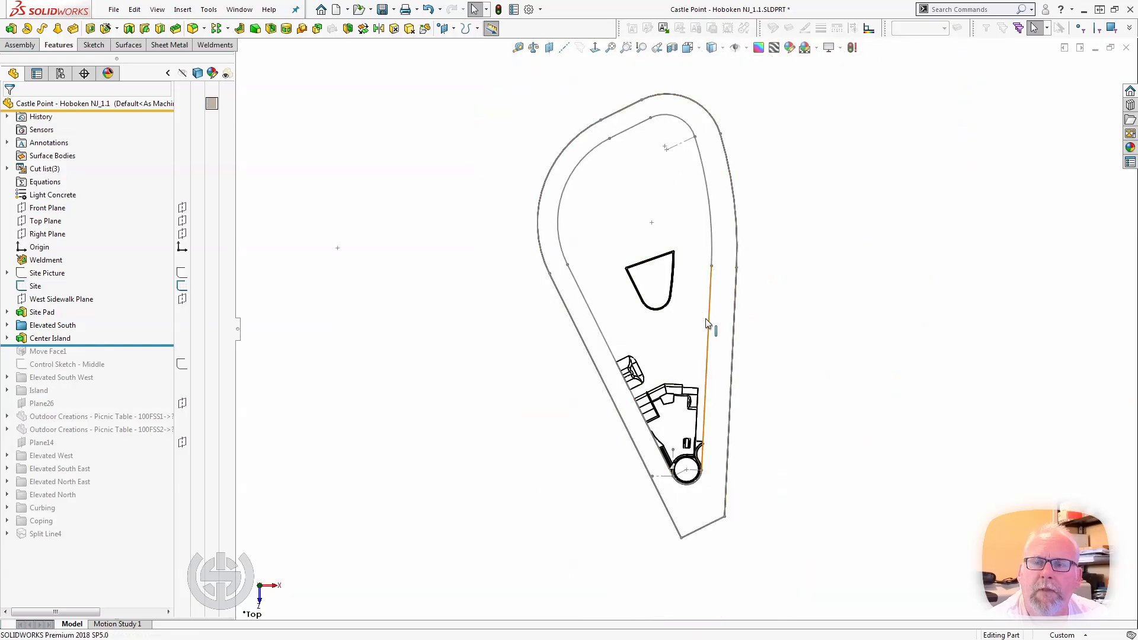
scroll(702, 314, "down", 3)
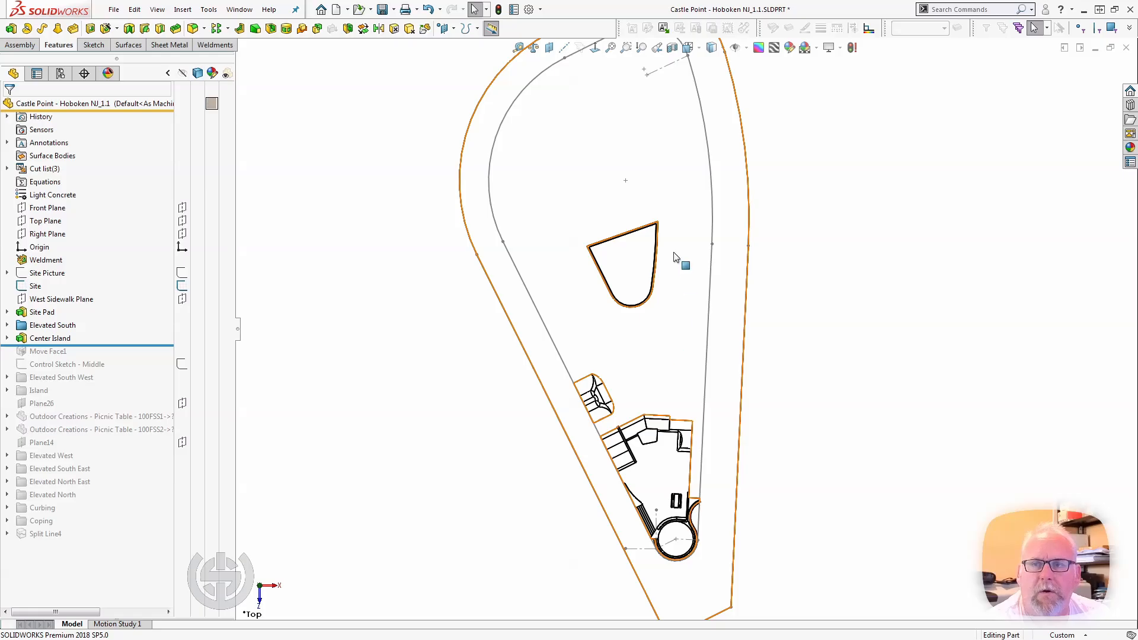
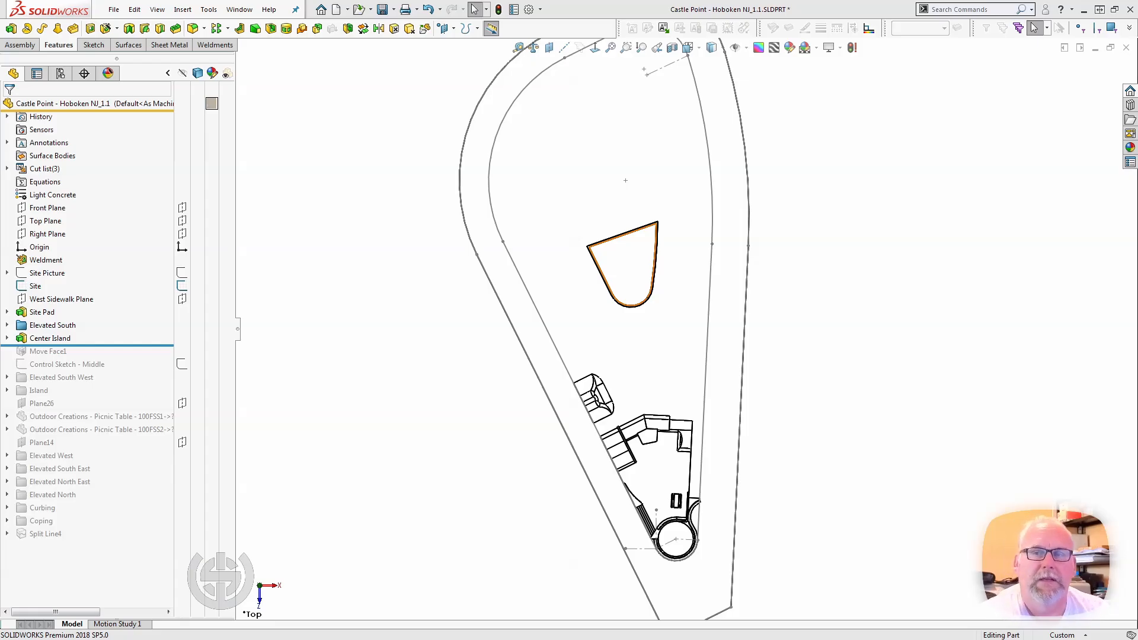
Select the Site Pad surface inside the Center Island and examine the island's walls from above and at an angle.
left_click(628, 289)
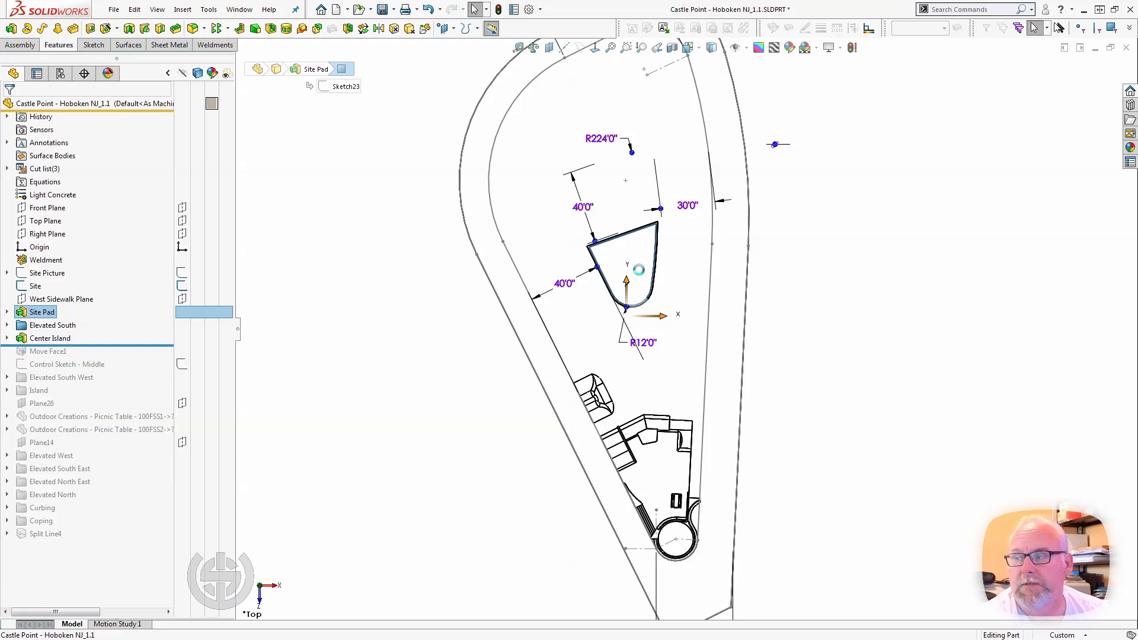
left_click(538, 435)
scroll(621, 305, "down", 1)
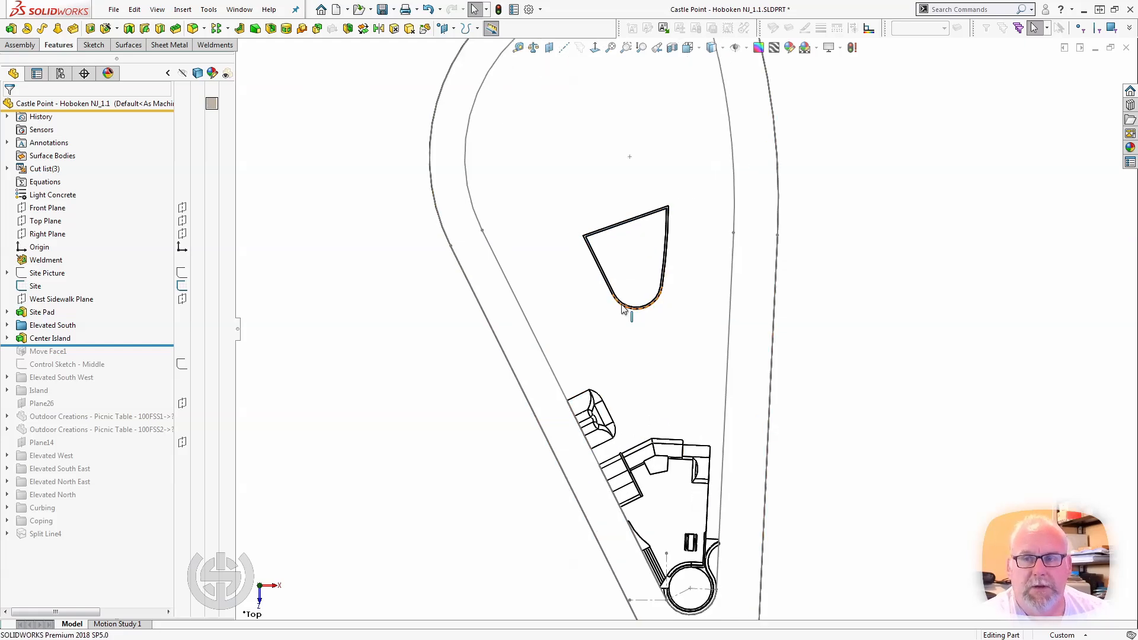
middle_click_drag(624, 309, 645, 245)
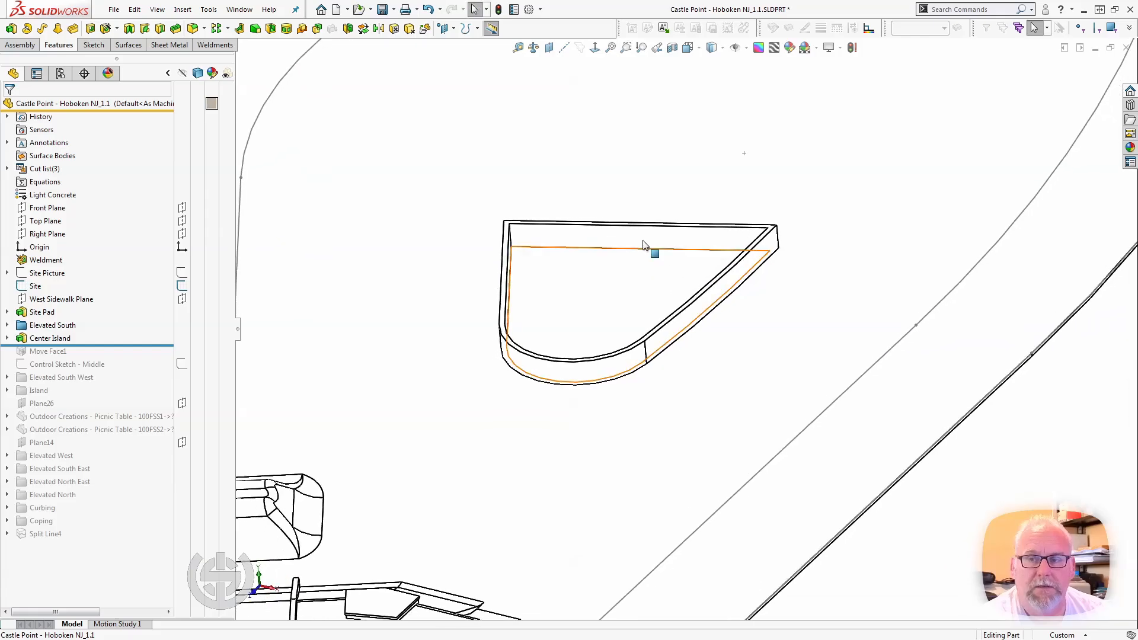
scroll(645, 244, "up", 3)
middle_click_drag(640, 296, 627, 221)
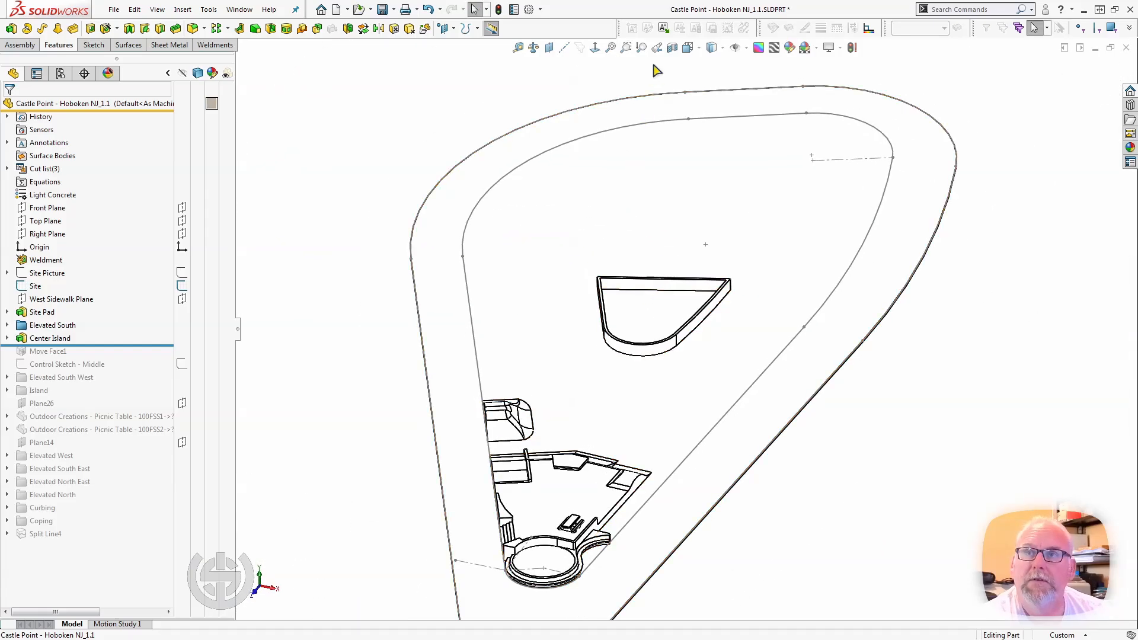
Roll the model forward to just after Control Sketch - Middle and examine that sketch's layout around the Center Island in a normal view.
left_click_drag(114, 346, 85, 372)
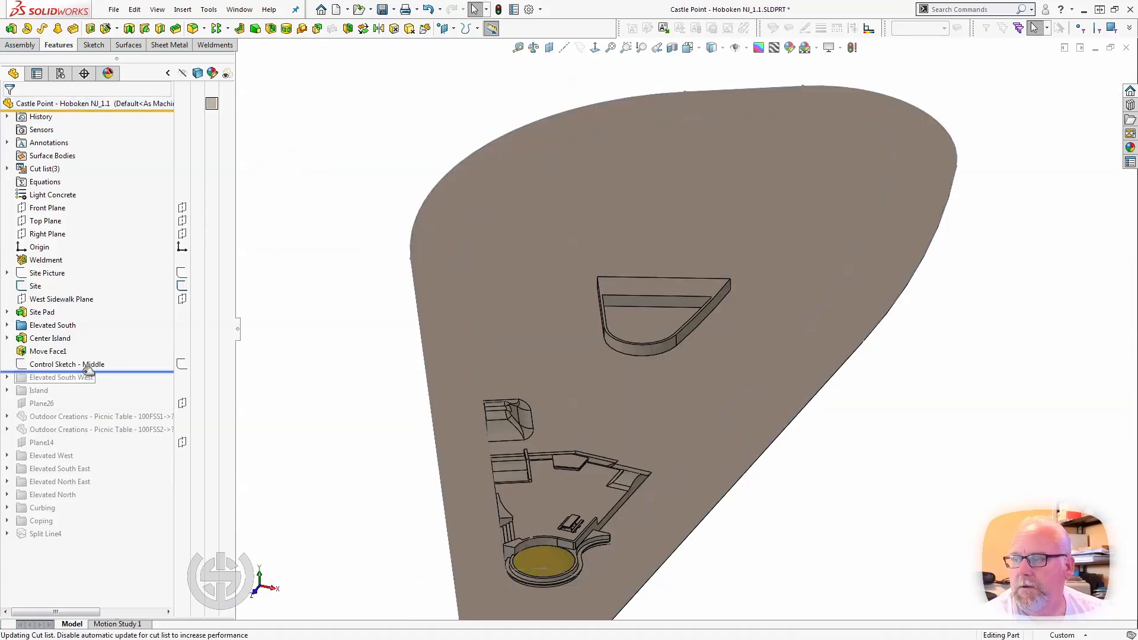
left_click(82, 366)
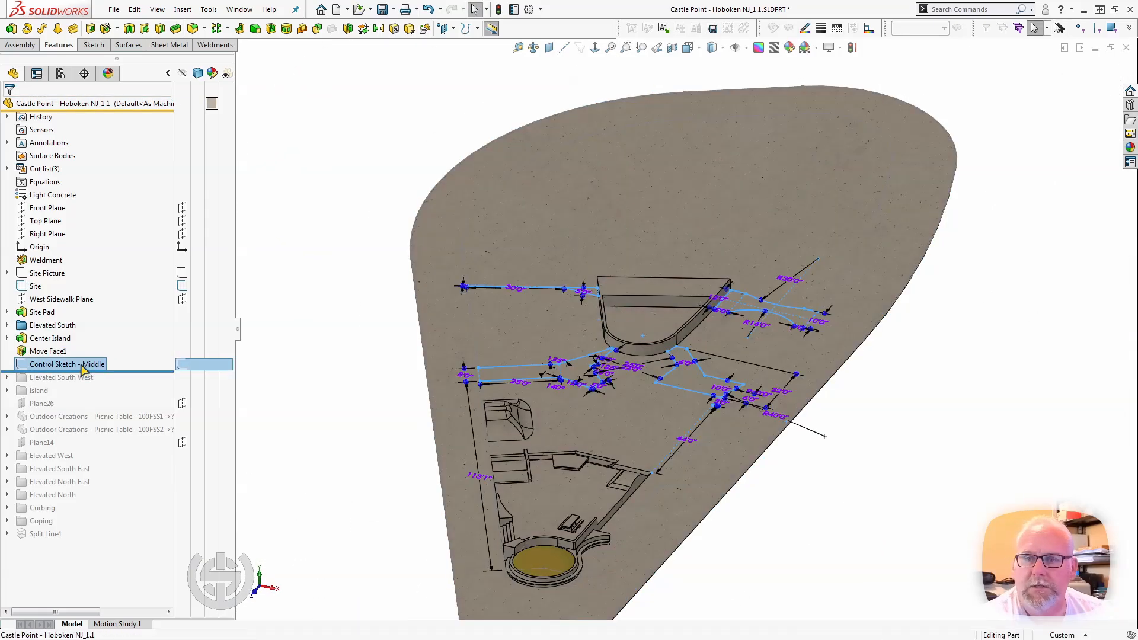
middle_click_drag(429, 382, 446, 499)
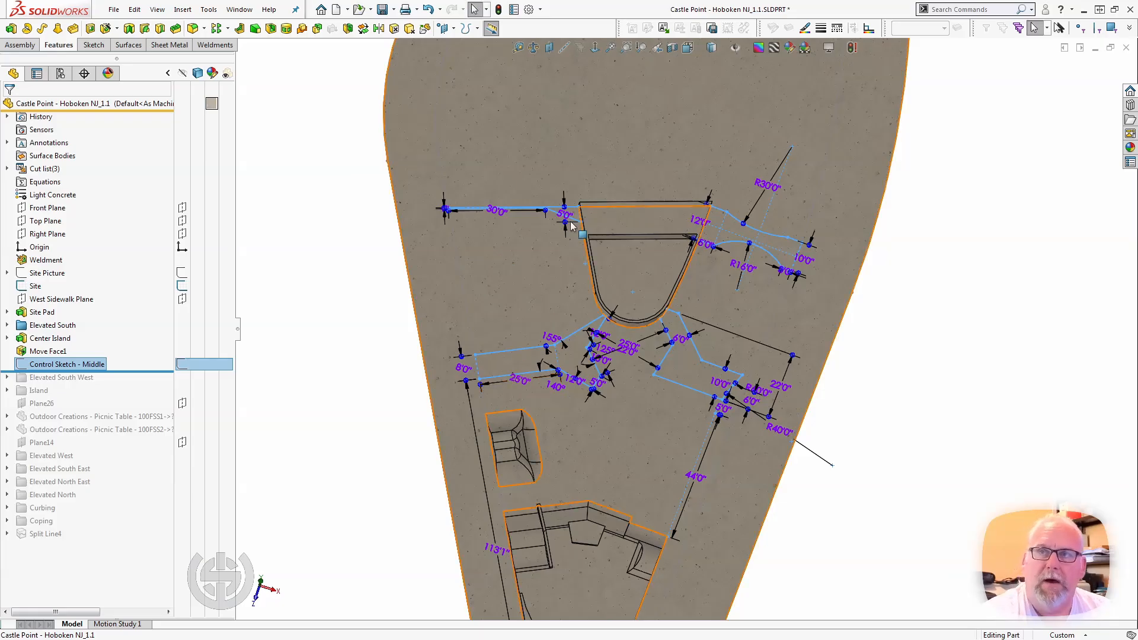
left_click(595, 51)
scroll(730, 397, "down", 5)
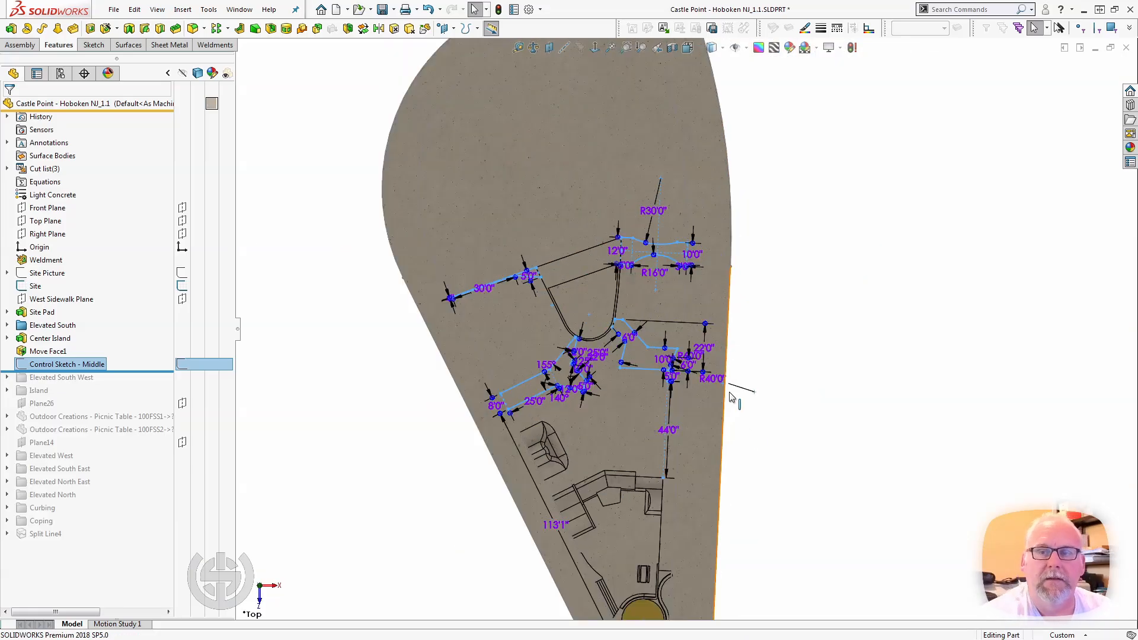
scroll(729, 394, "down", 2)
scroll(724, 378, "down", 1)
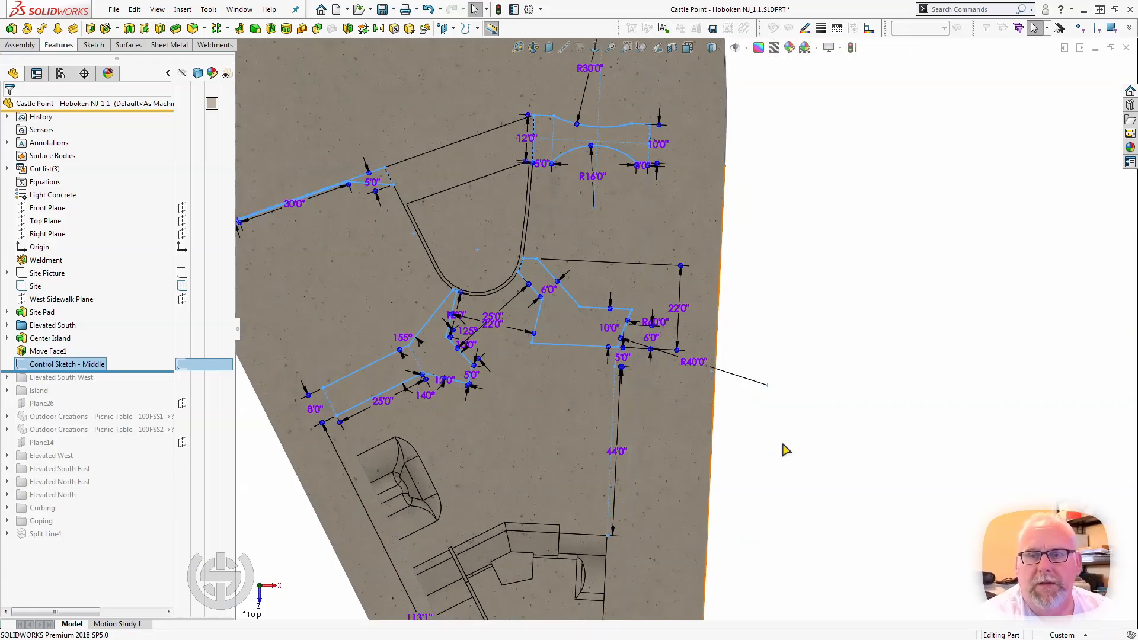
scroll(782, 444, "up", 1)
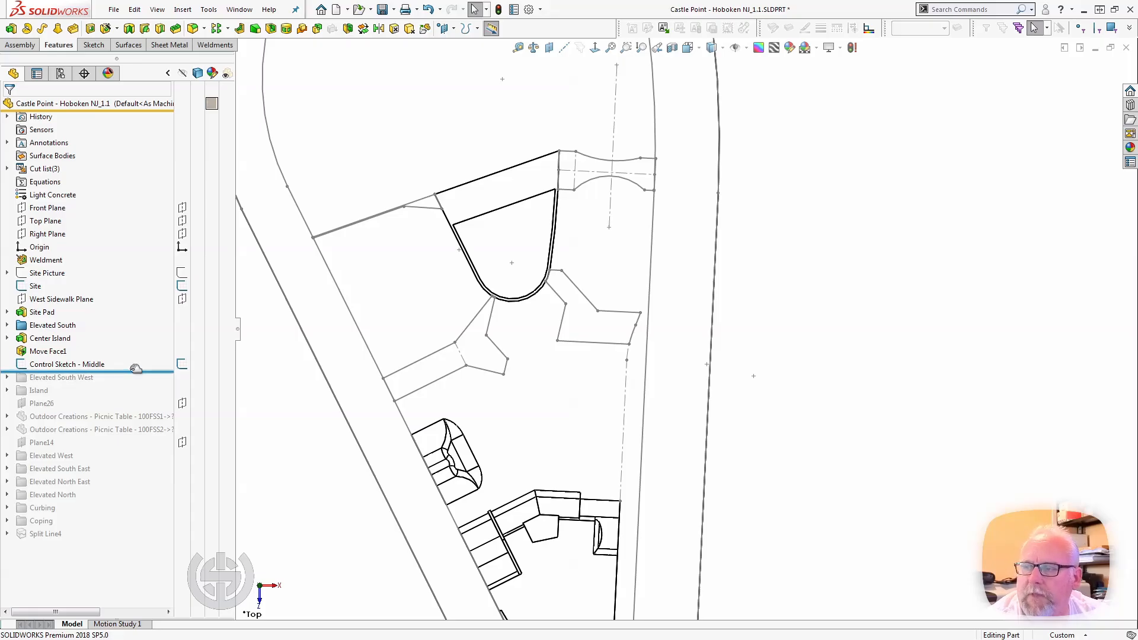
Roll the model forward past the Elevated South West folder, expand it, and roll back to just after Boss-Extrude32.
left_click(136, 370)
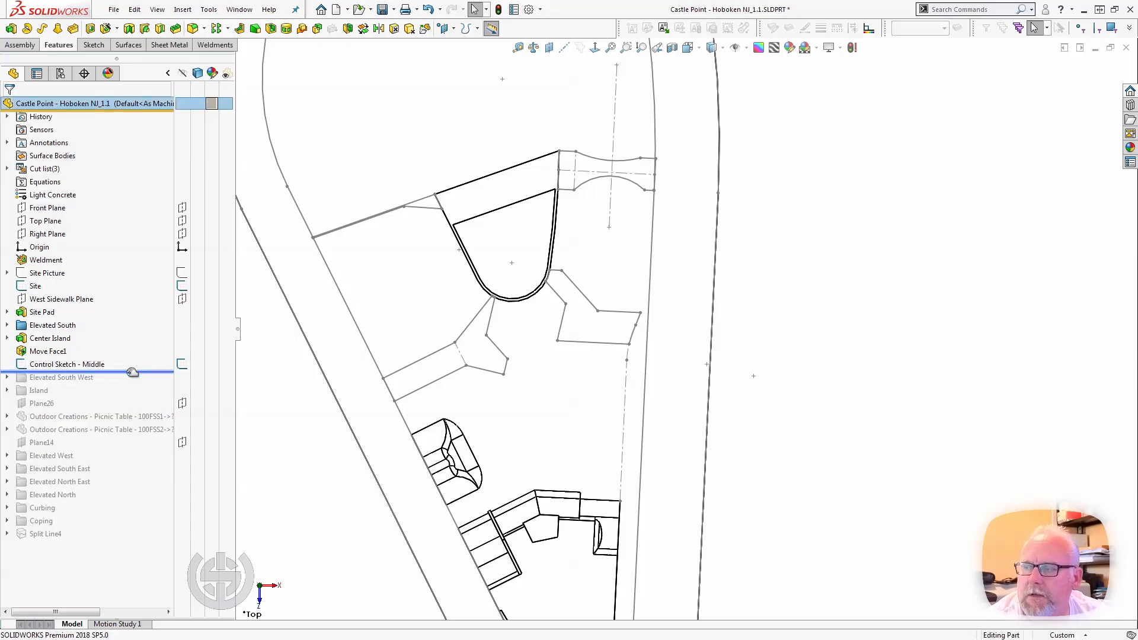
left_click_drag(131, 372, 131, 376)
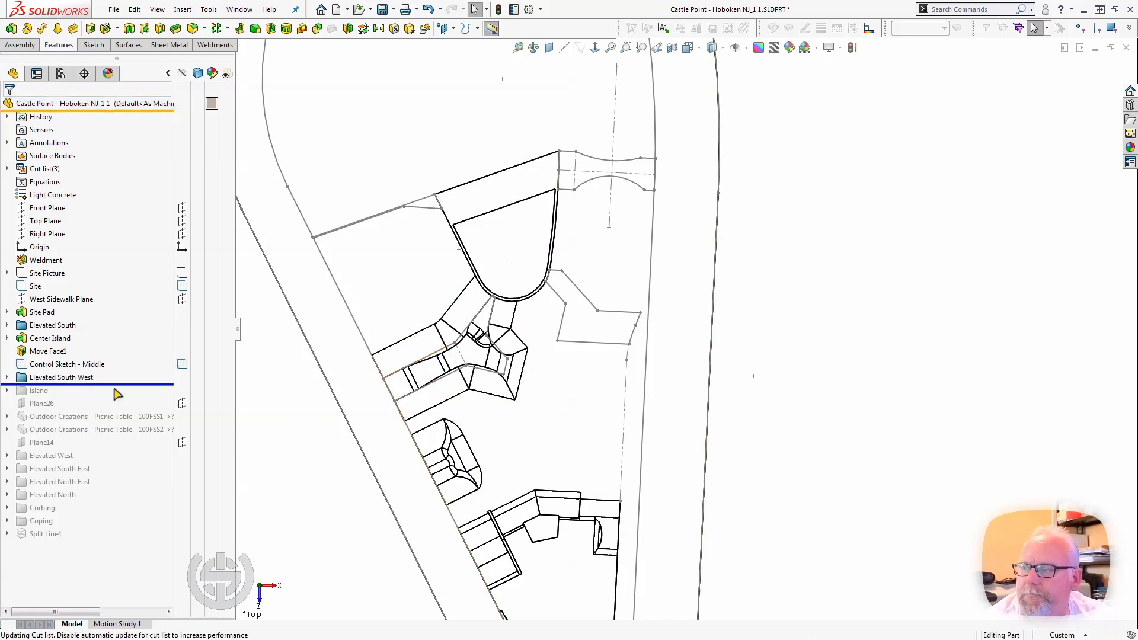
left_click(7, 377)
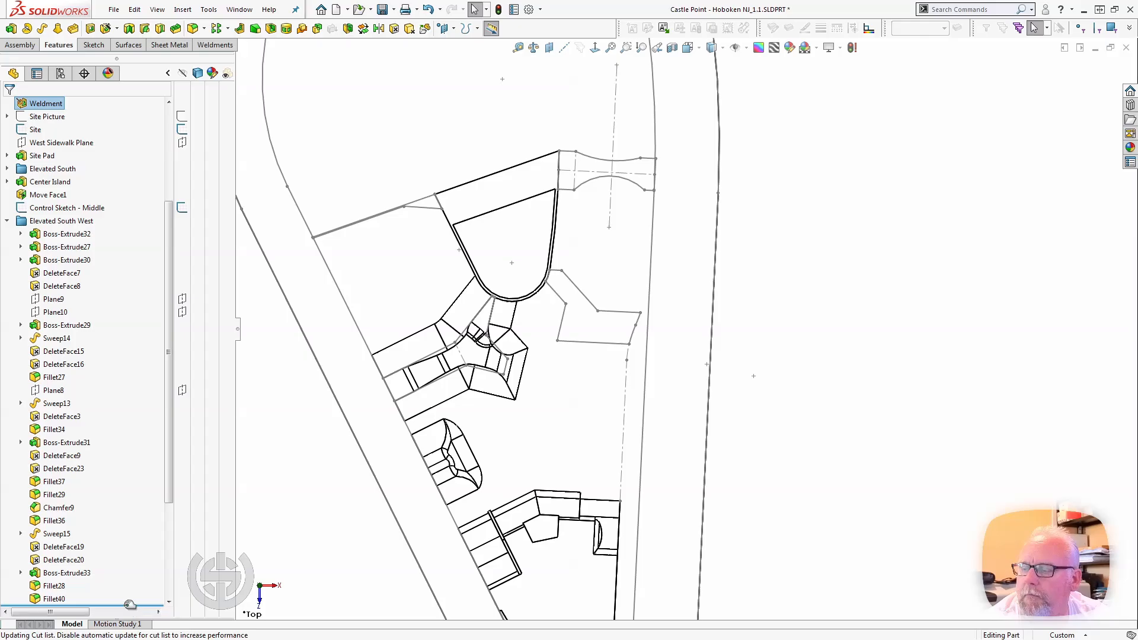
left_click_drag(130, 604, 87, 207)
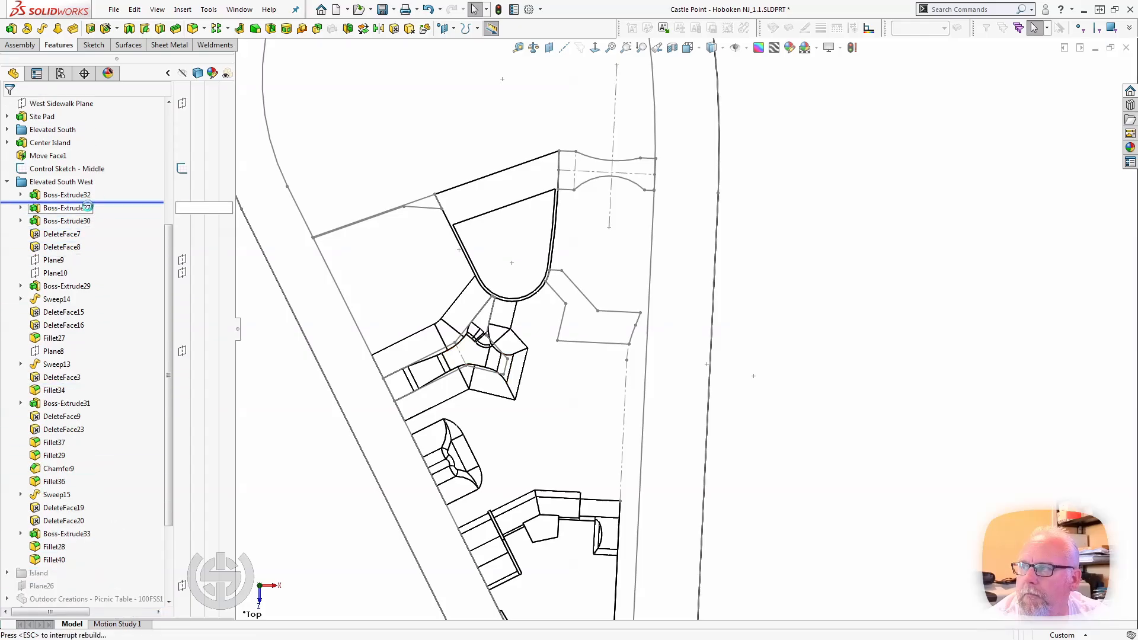
Change the display style to Shaded With Edges and hide Control Sketch - Middle.
left_click(712, 65)
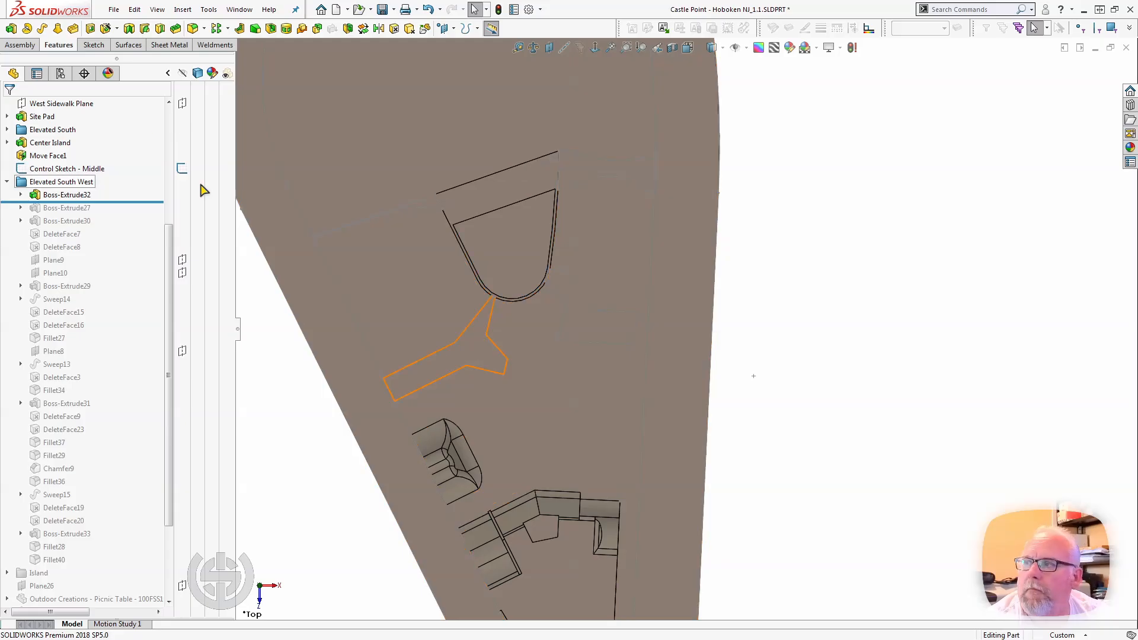
left_click(181, 170)
Examine the Boss-Extrude32 platform beside the Center Island and select its top face.
mouse_move(402, 333)
middle_mouse_down()
mouse_move(393, 259)
mouse_move(405, 432)
middle_mouse_up()
scroll(413, 403, "down", 2)
scroll(509, 355, "down", 3)
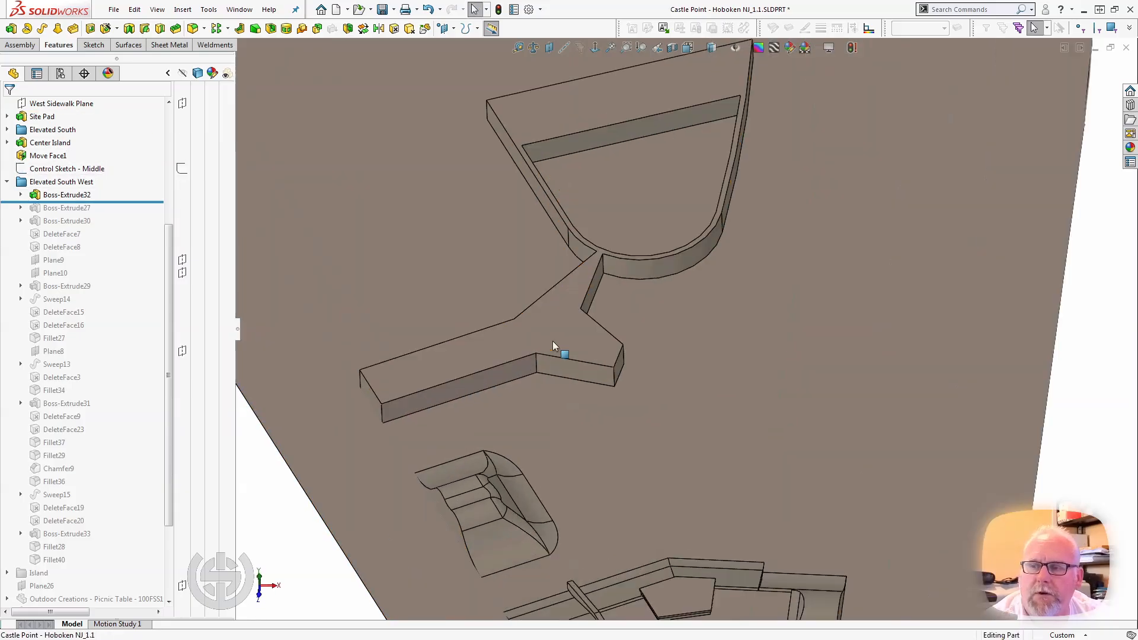
middle_click_drag(551, 340, 555, 332)
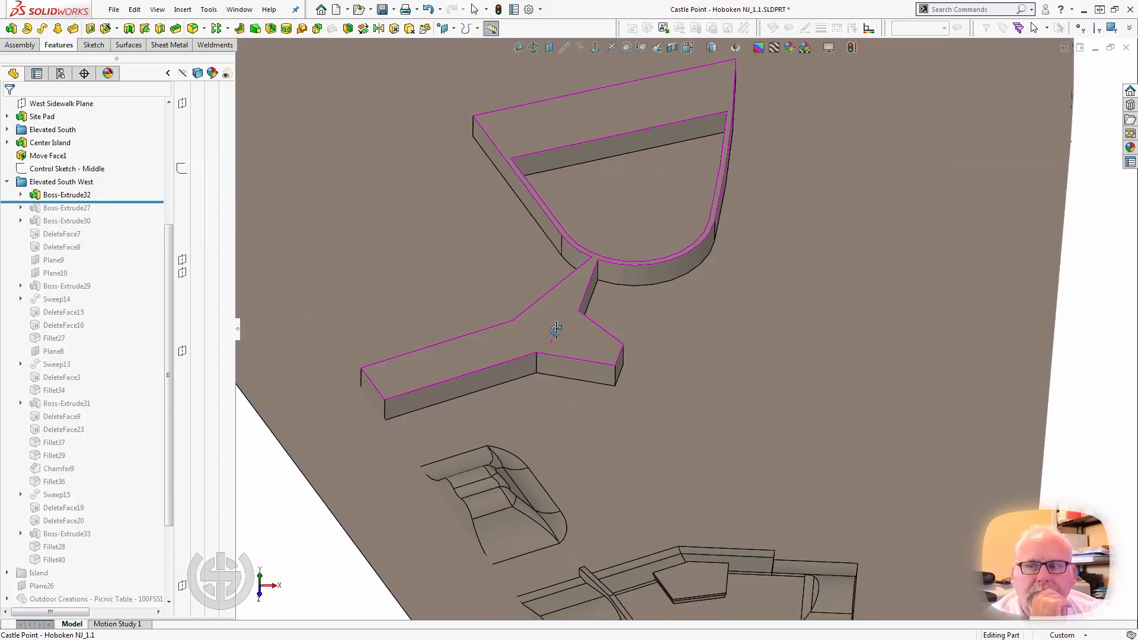
left_click(518, 350)
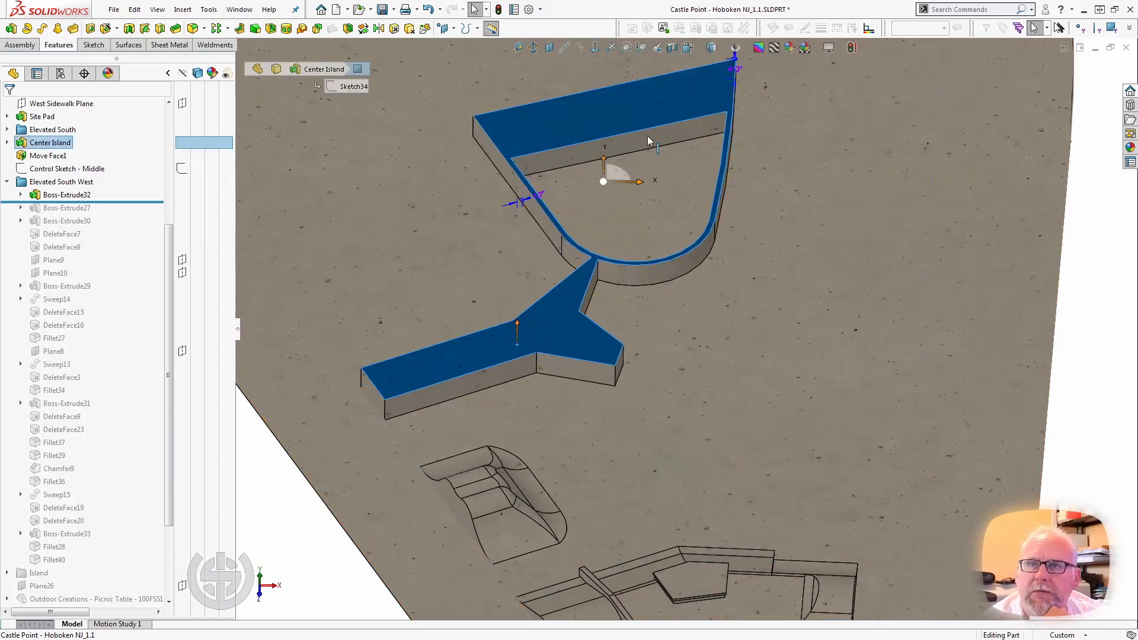
Roll the model forward to just after Boss-Extrude27 and select that raised platform extrusion to review its dimensions.
left_click(118, 202)
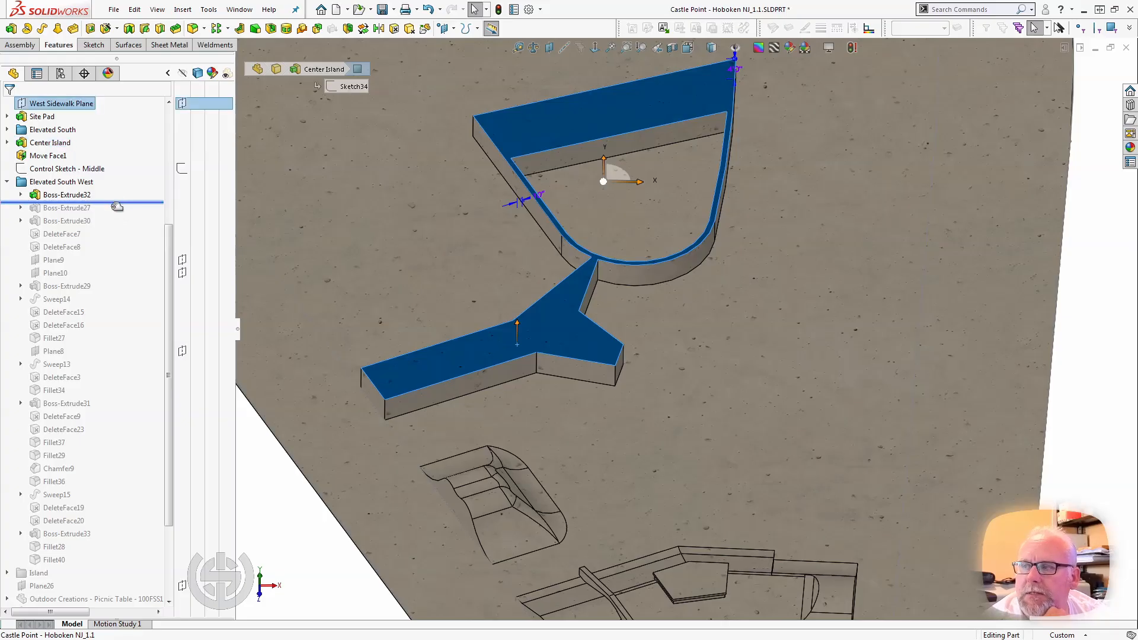
left_click_drag(116, 206, 112, 212)
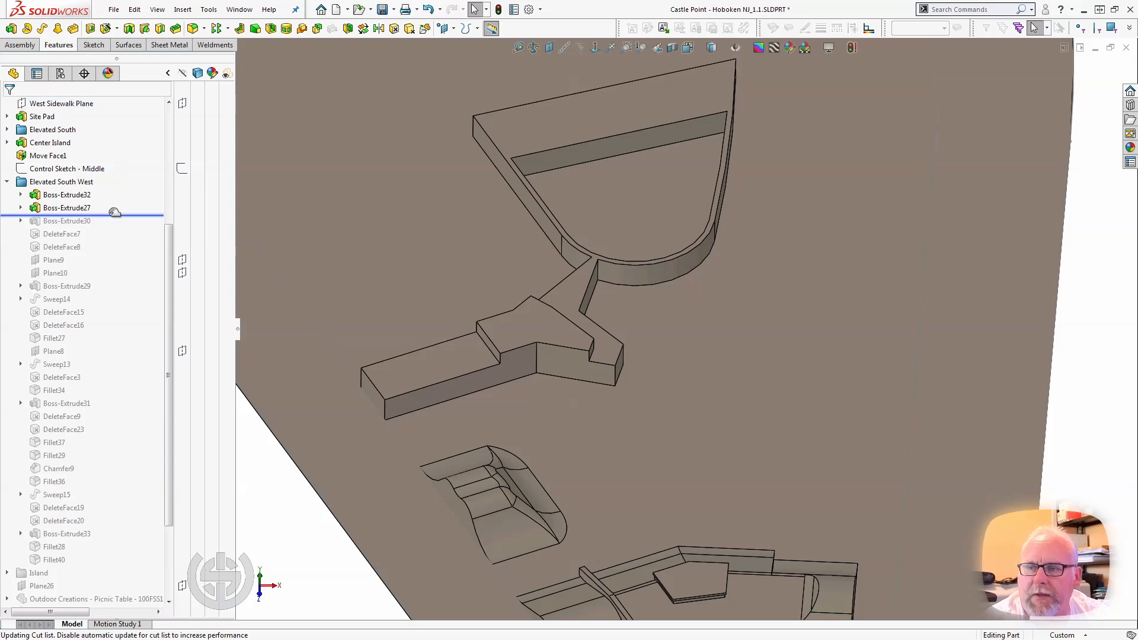
left_click(536, 335)
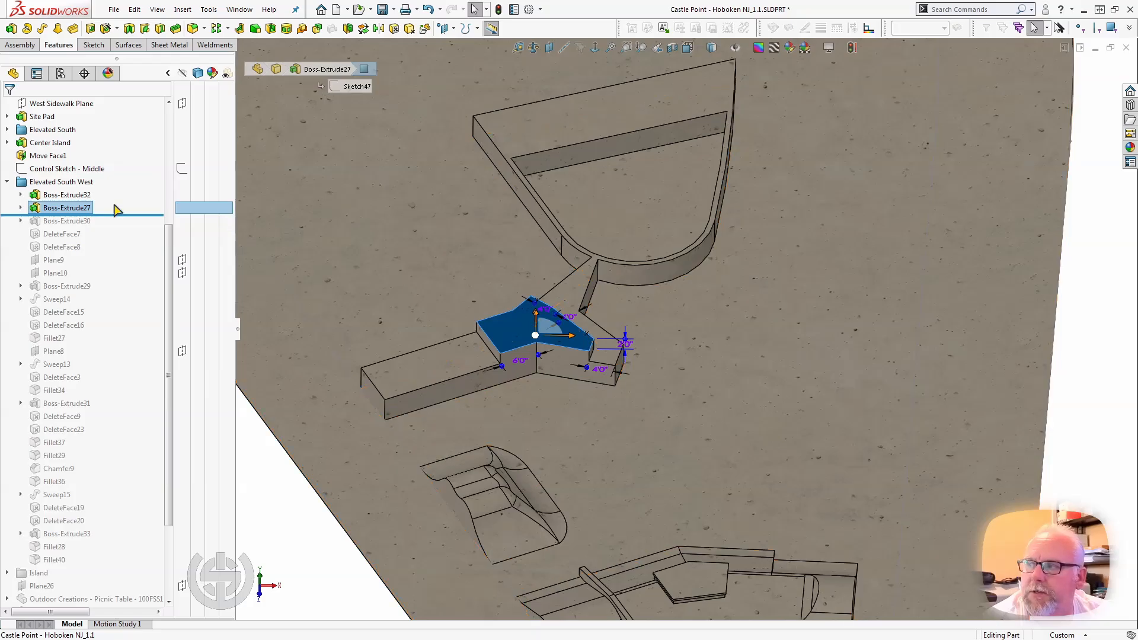
left_click_drag(122, 214, 123, 213)
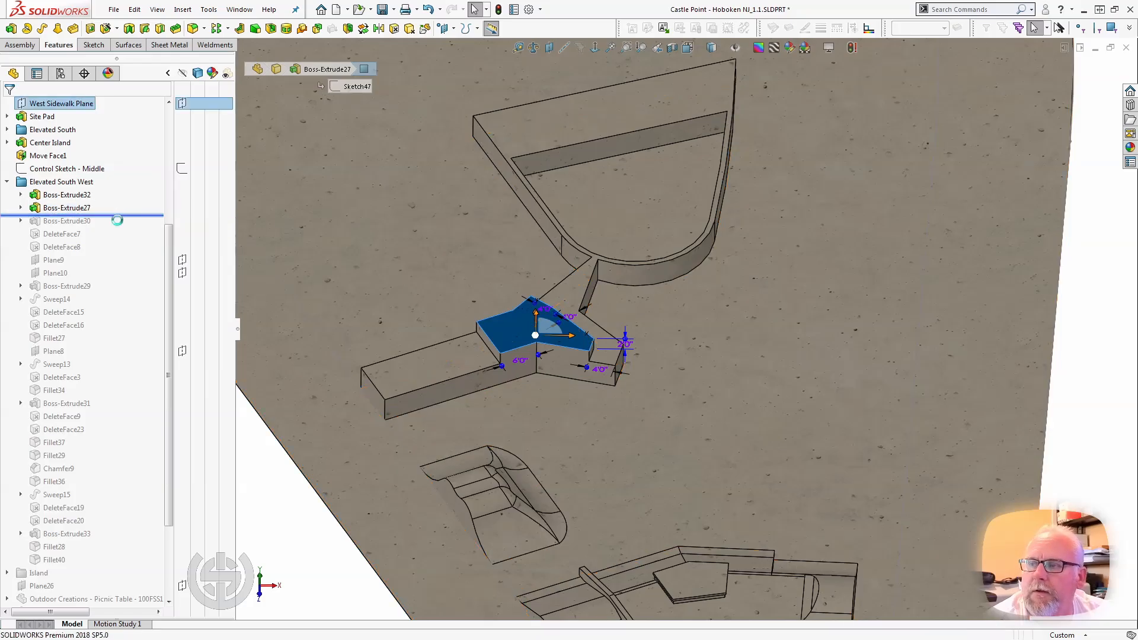
left_click(68, 208)
left_click(68, 208)
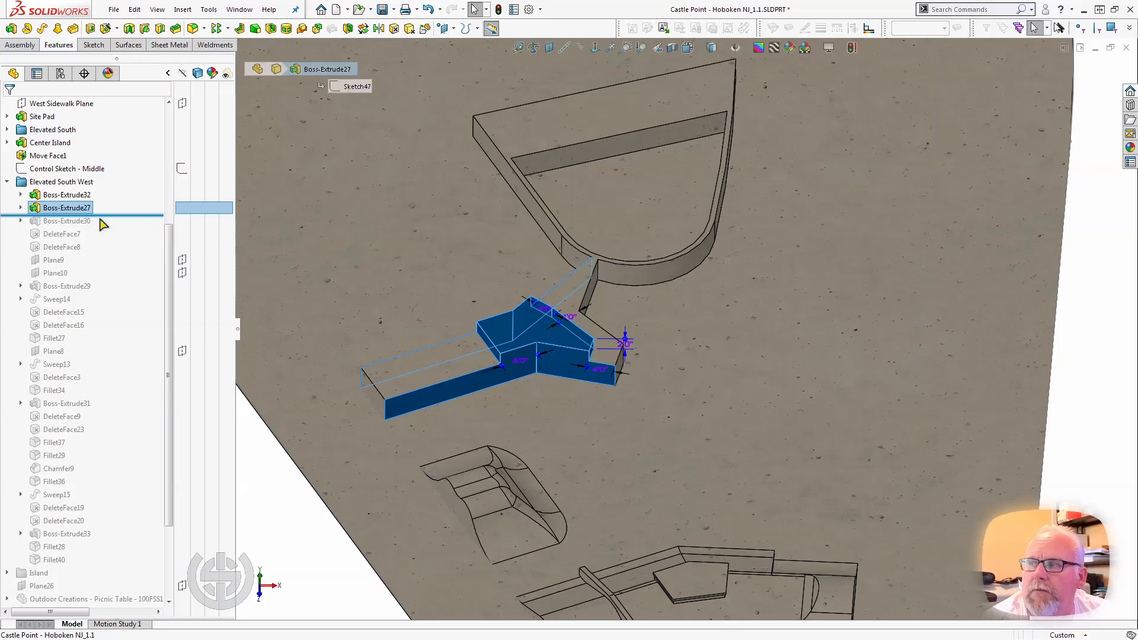
Roll the model forward to just after Boss-Extrude30, select it, and examine its sloped bank faces from several angles.
left_click_drag(102, 216, 102, 221)
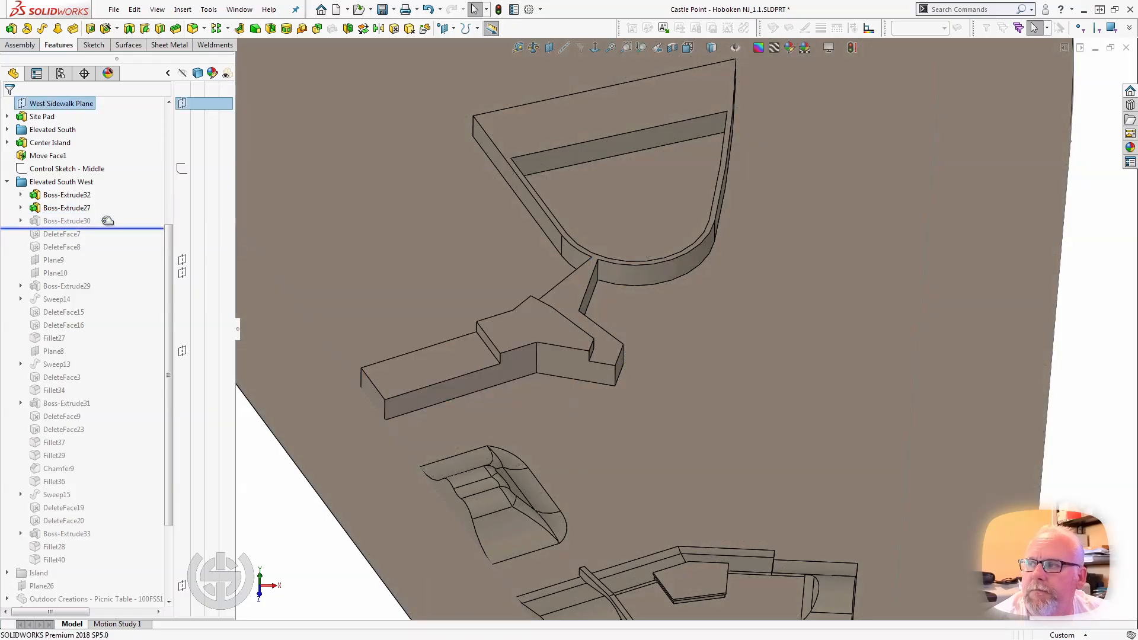
left_click(87, 223)
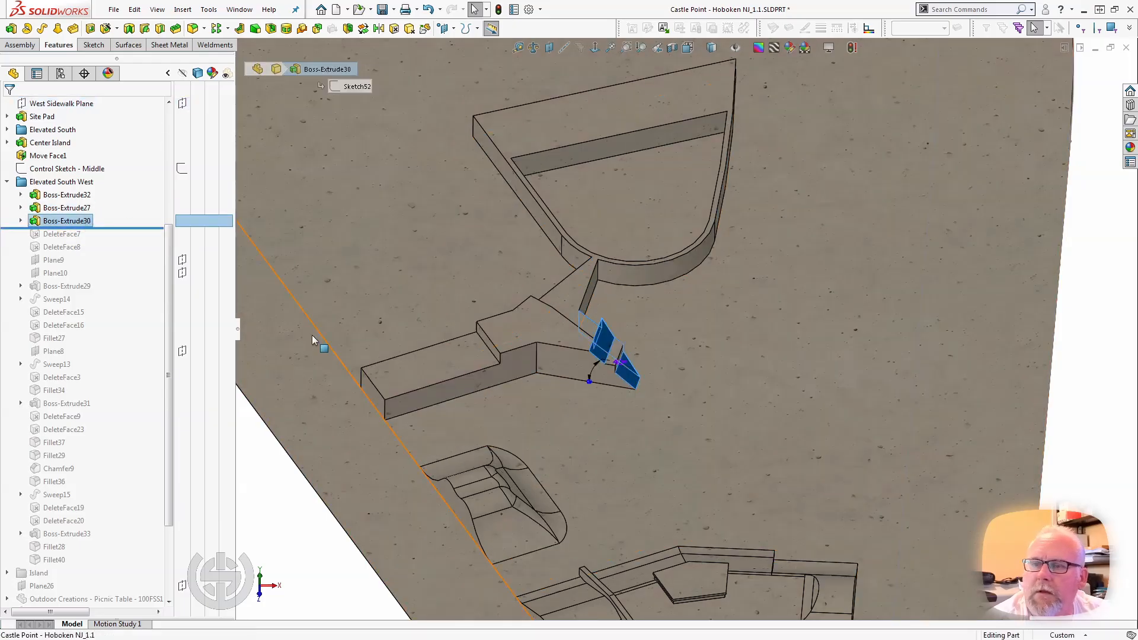
middle_click_drag(664, 356, 575, 313)
scroll(634, 328, "down", 3)
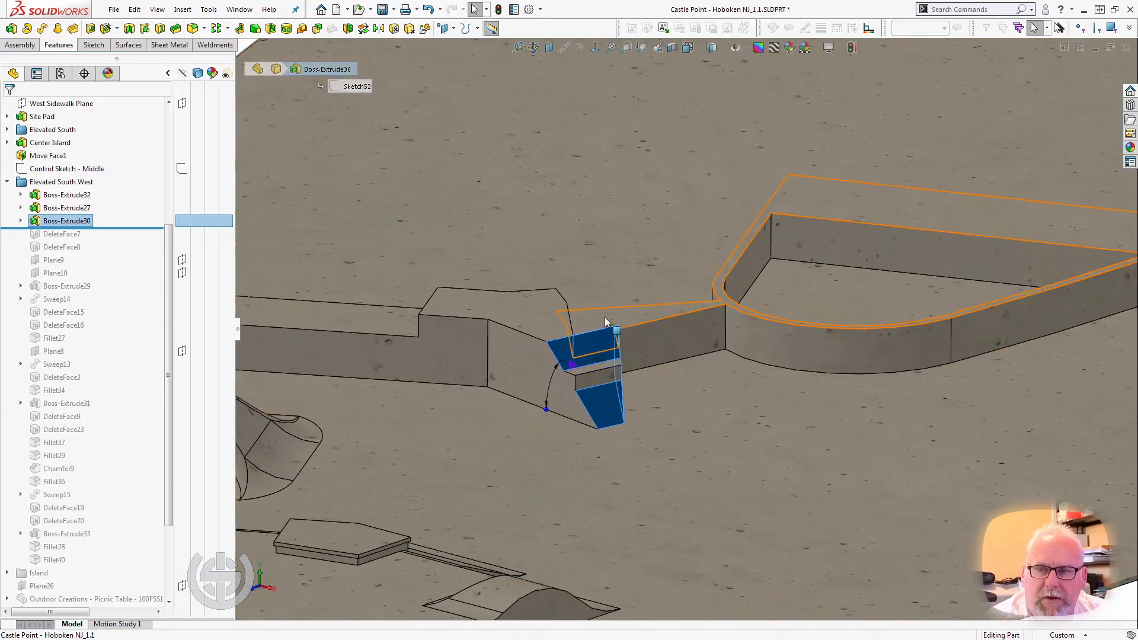
scroll(610, 332, "down", 4)
middle_click_drag(605, 348, 498, 323)
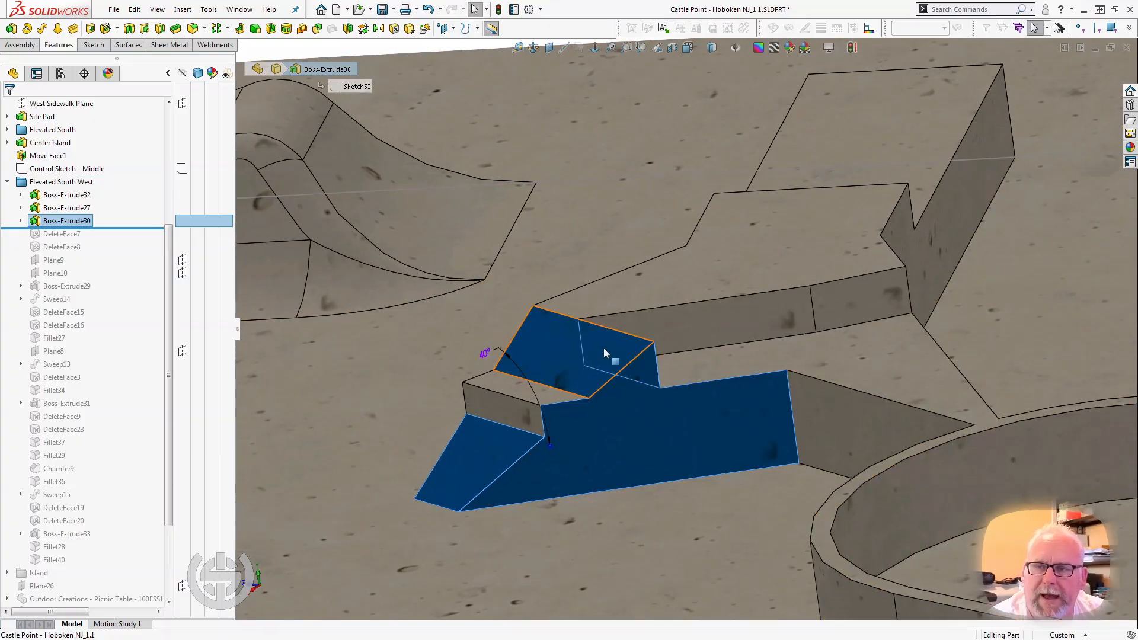
middle_click_drag(609, 354, 509, 407)
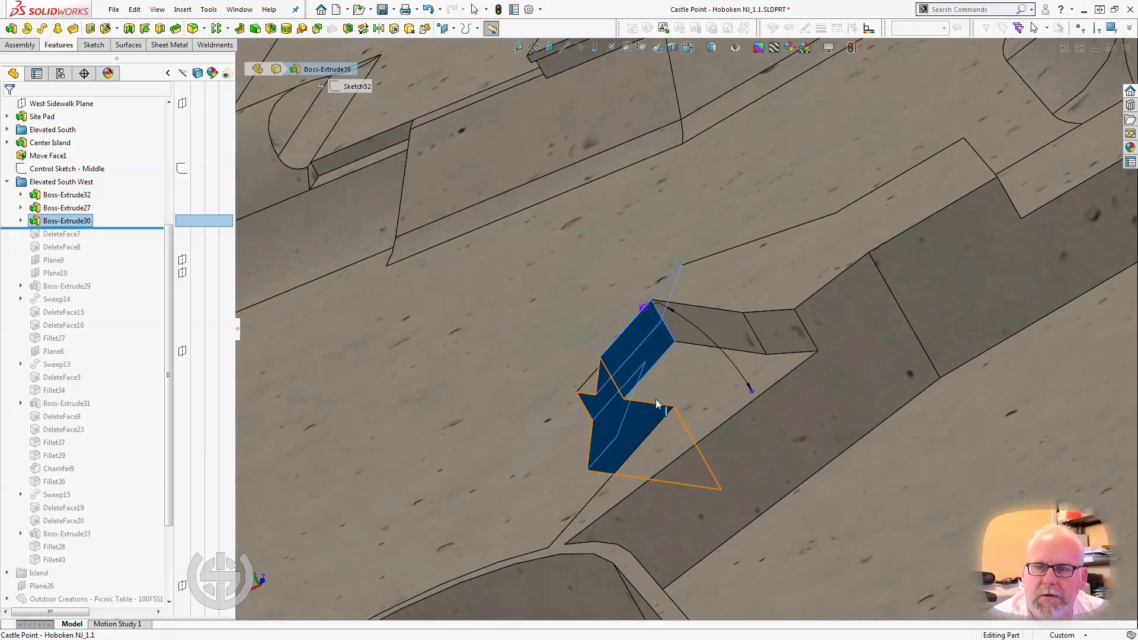
middle_click_drag(673, 386, 839, 305)
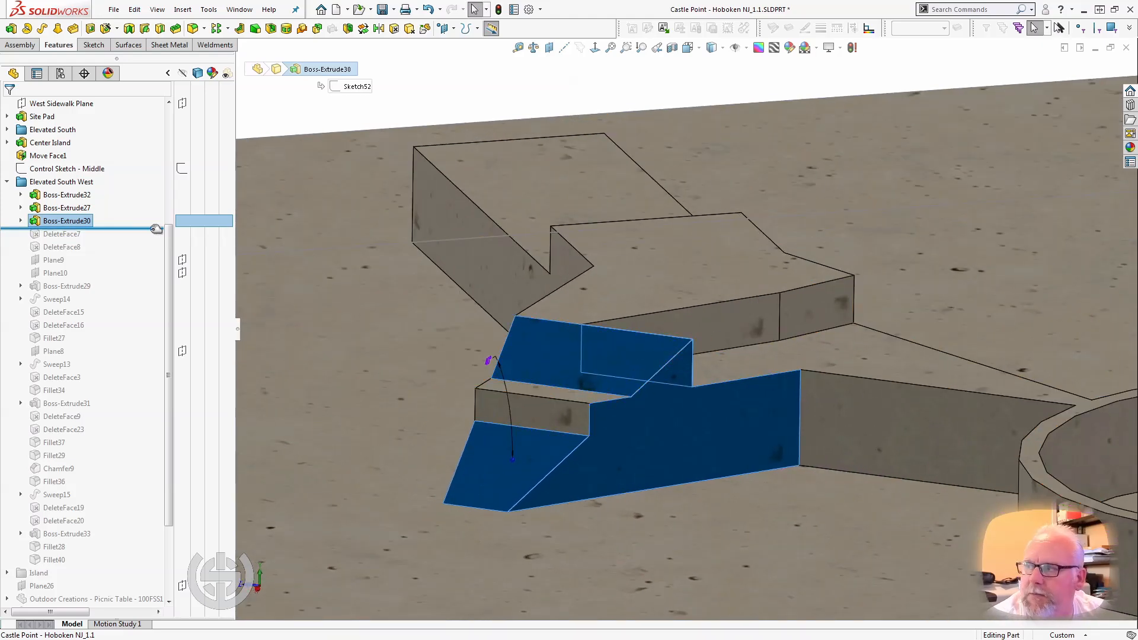
Roll the model forward through DeleteFace8 to just after Boss-Extrude29 and select that extrusion.
left_click_drag(121, 229, 101, 256)
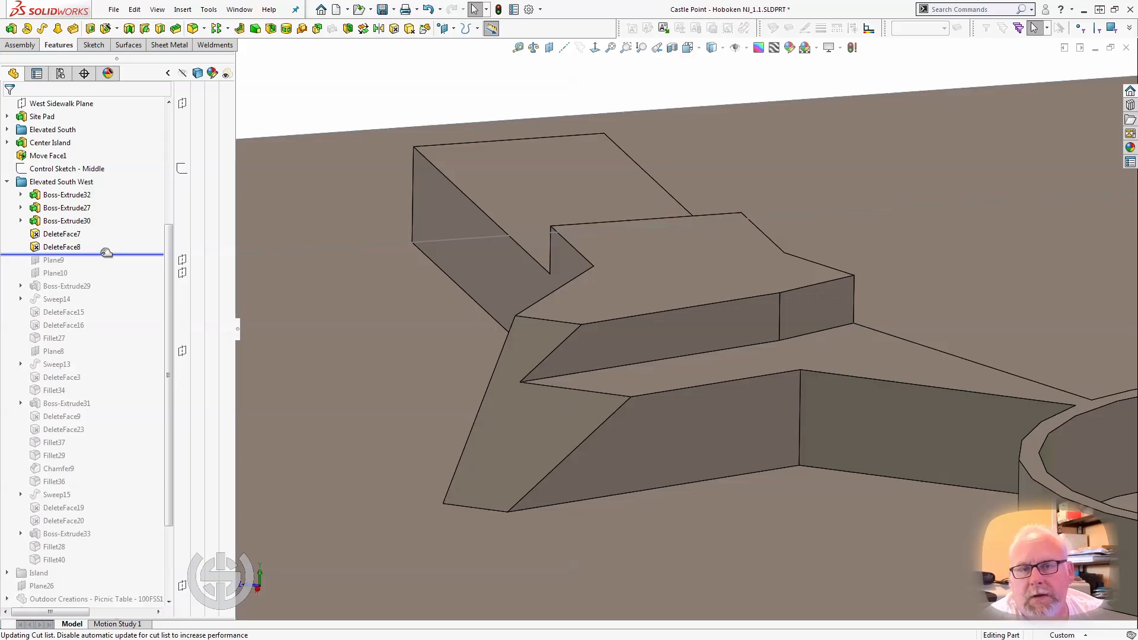
left_click_drag(106, 252, 103, 287)
left_click(61, 286)
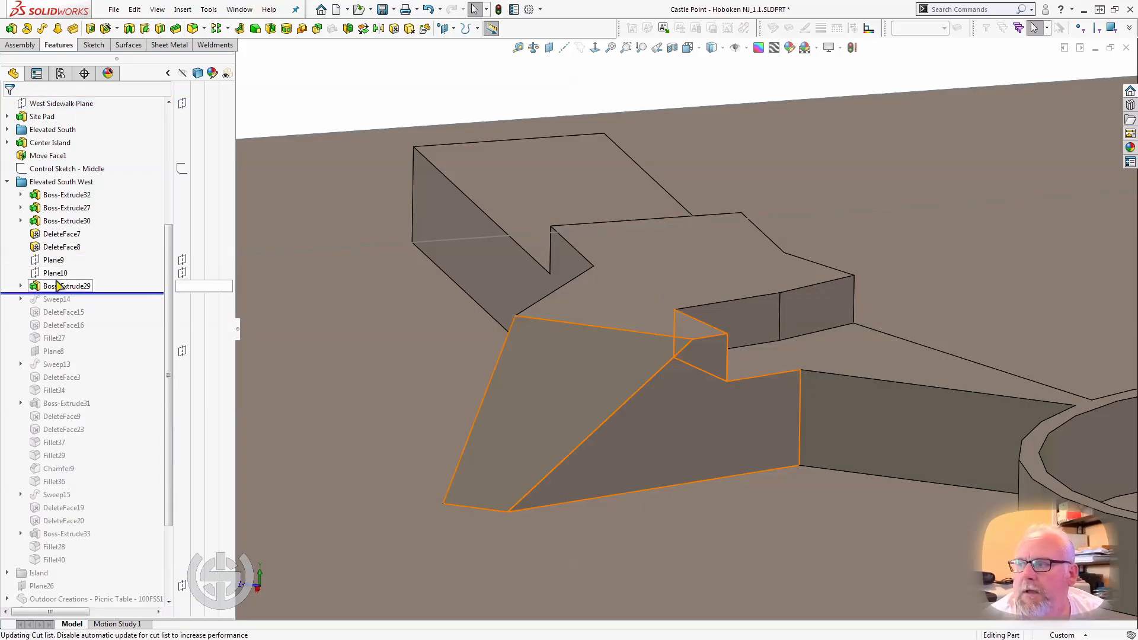
left_click(62, 288)
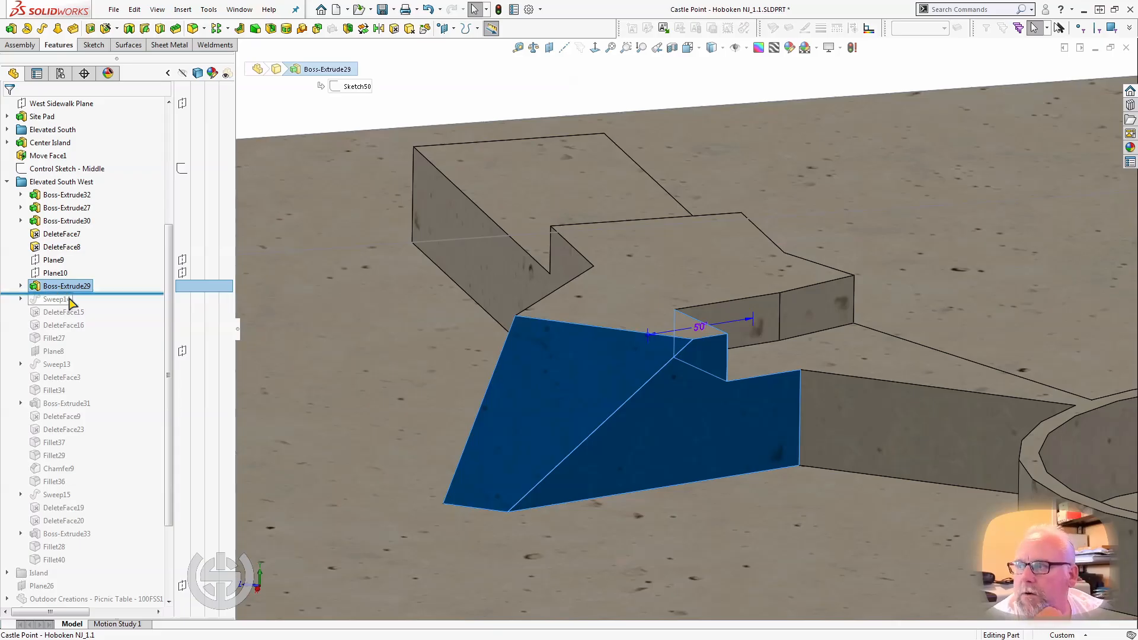
Roll the model forward to just after Sweep14 and select the small vertical Boss-Extrude27 face above the curved ramp.
left_click_drag(100, 293, 98, 306)
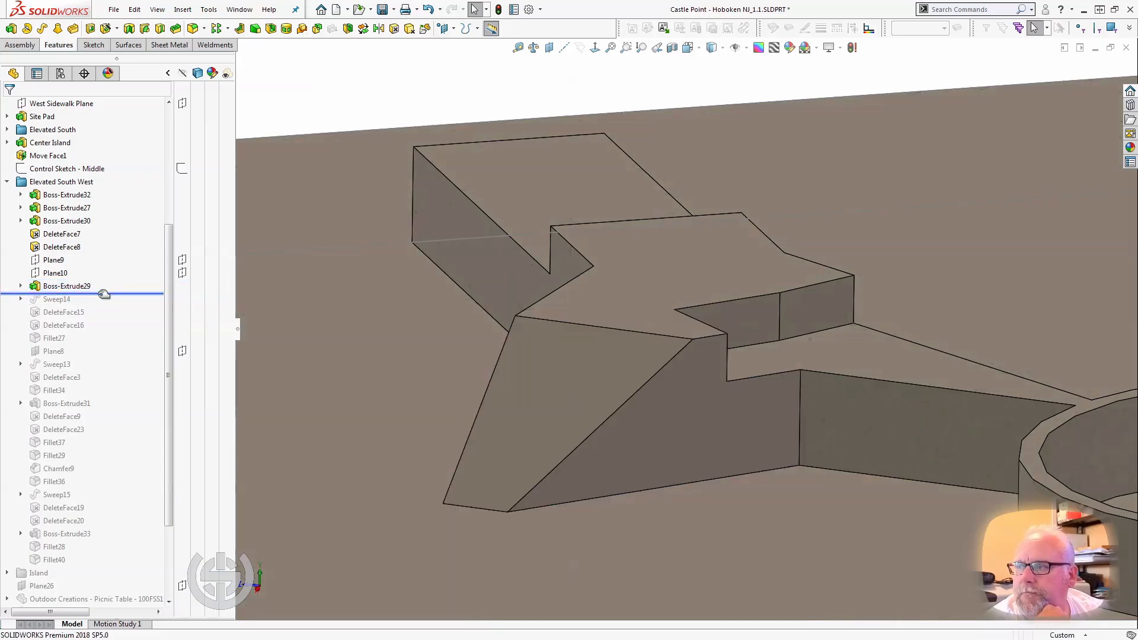
middle_click_drag(290, 356, 736, 286)
left_click(746, 245)
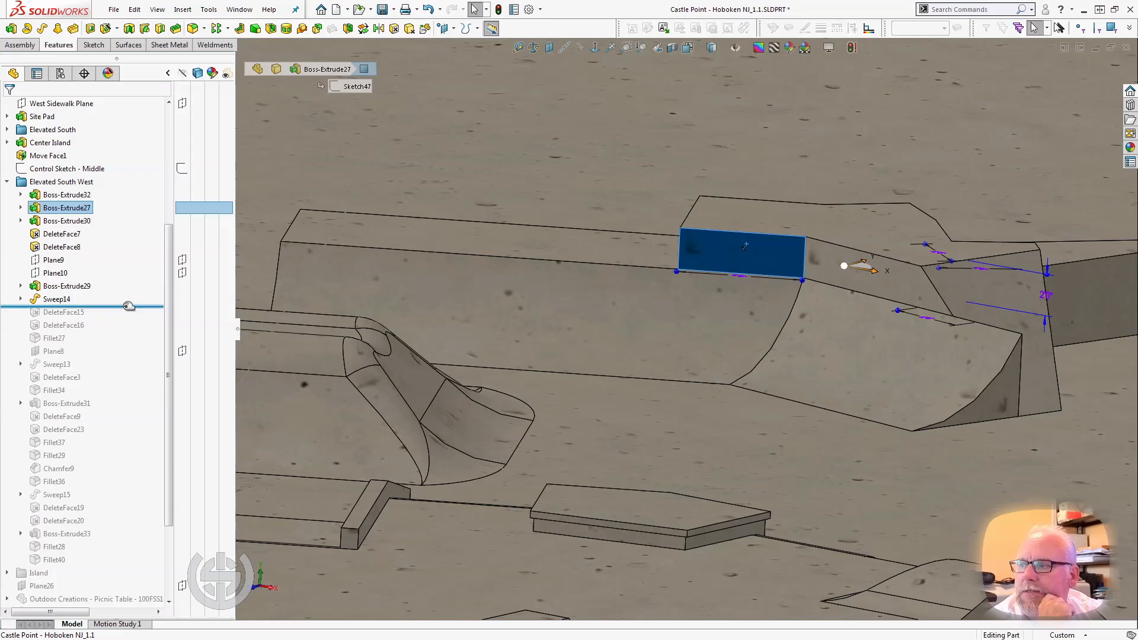
Roll the model forward to just after DeleteFace16 and examine the curved ramp along the Elevated South West platform.
left_click_drag(129, 305, 122, 332)
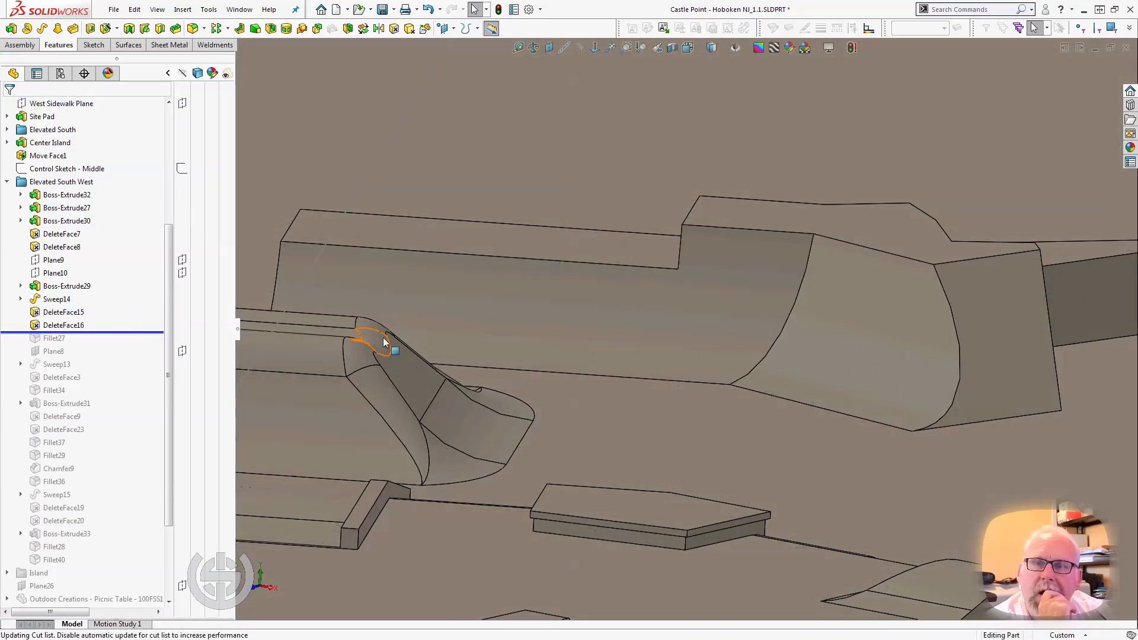
middle_click_drag(482, 320, 537, 340)
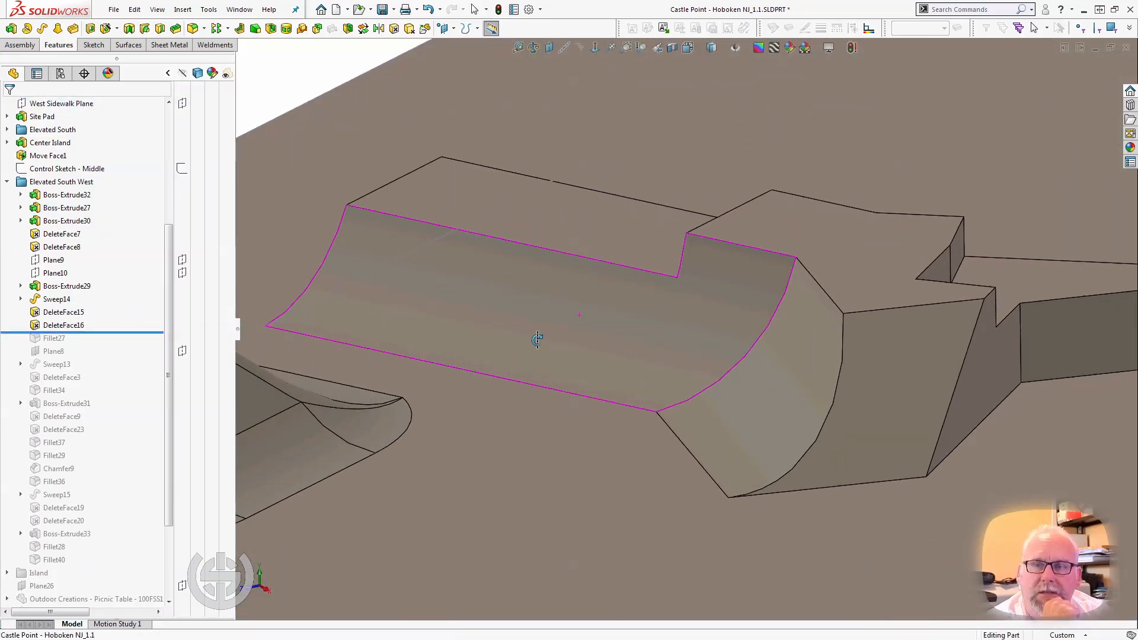
Select the Sweep14 curved ramp face and the platform top faces behind it, ending on Boss-Extrude27, and examine how they meet.
left_click(605, 335)
middle_click_drag(439, 310, 427, 231)
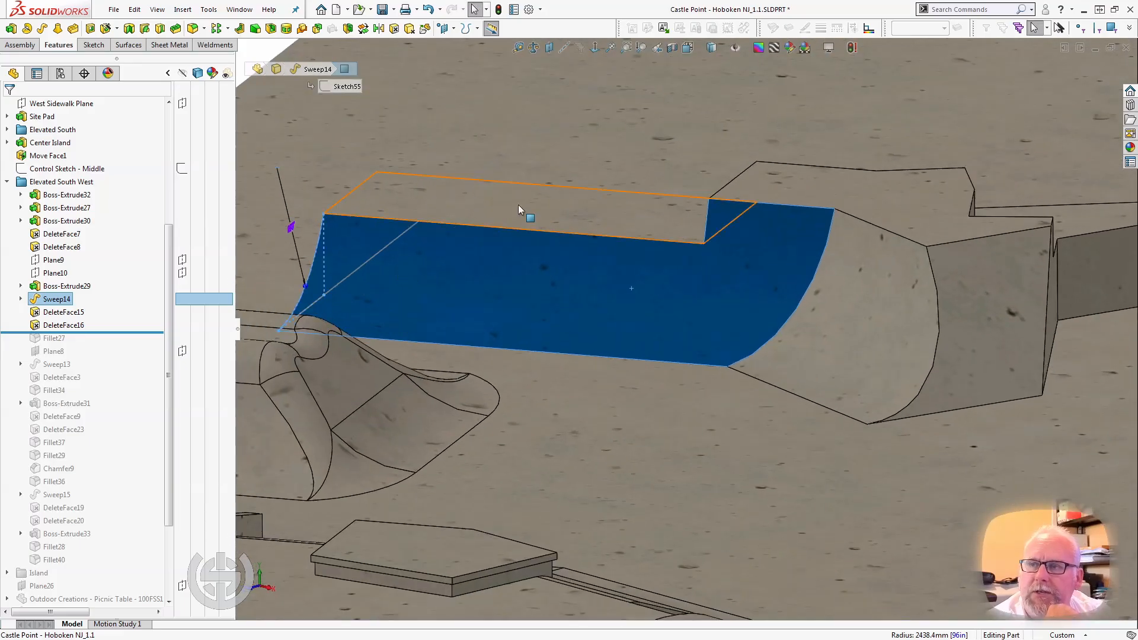
left_click(518, 208)
left_click(779, 179)
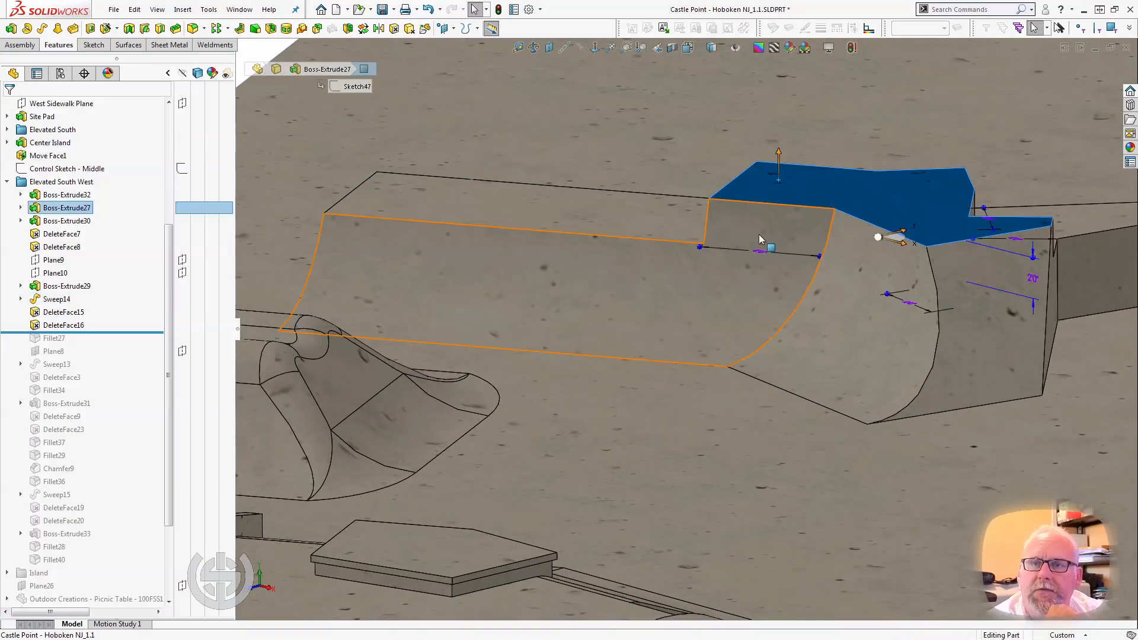
middle_click_drag(757, 230, 701, 226)
scroll(811, 287, "up", 1)
scroll(814, 290, "down", 2)
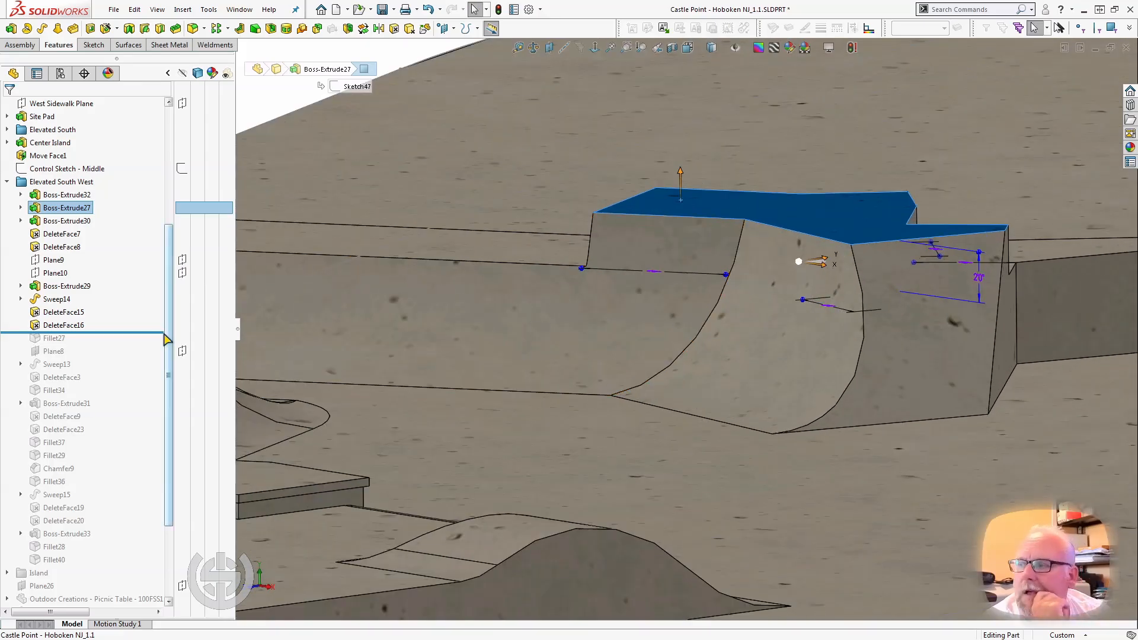
Roll the model forward to just after Fillet27, select that fillet, and examine its rounded faces on the bank.
left_click_drag(124, 333, 123, 342)
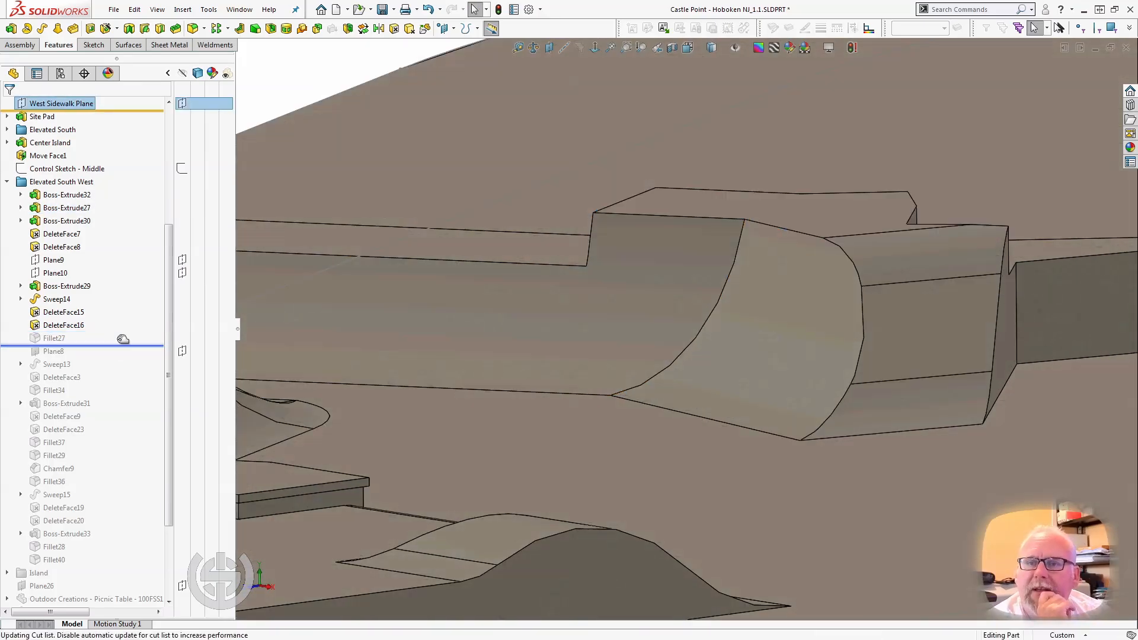
left_click(54, 338)
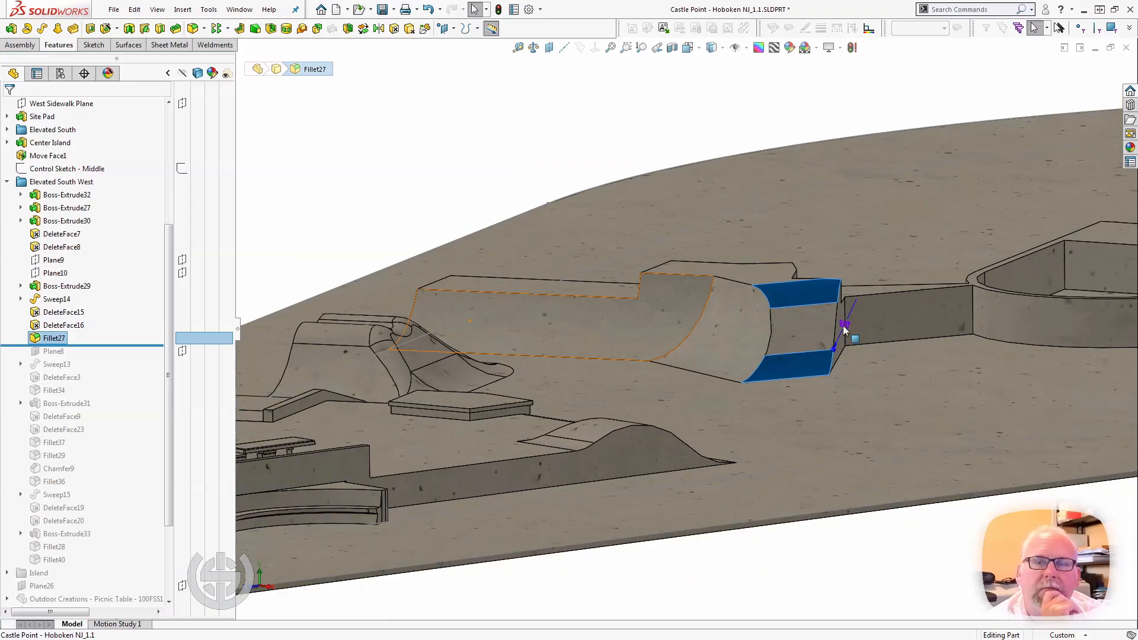
scroll(808, 350, "down", 1)
mouse_move(789, 345)
middle_mouse_down()
mouse_move(821, 343)
mouse_move(805, 350)
middle_mouse_up()
scroll(874, 356, "down", 3)
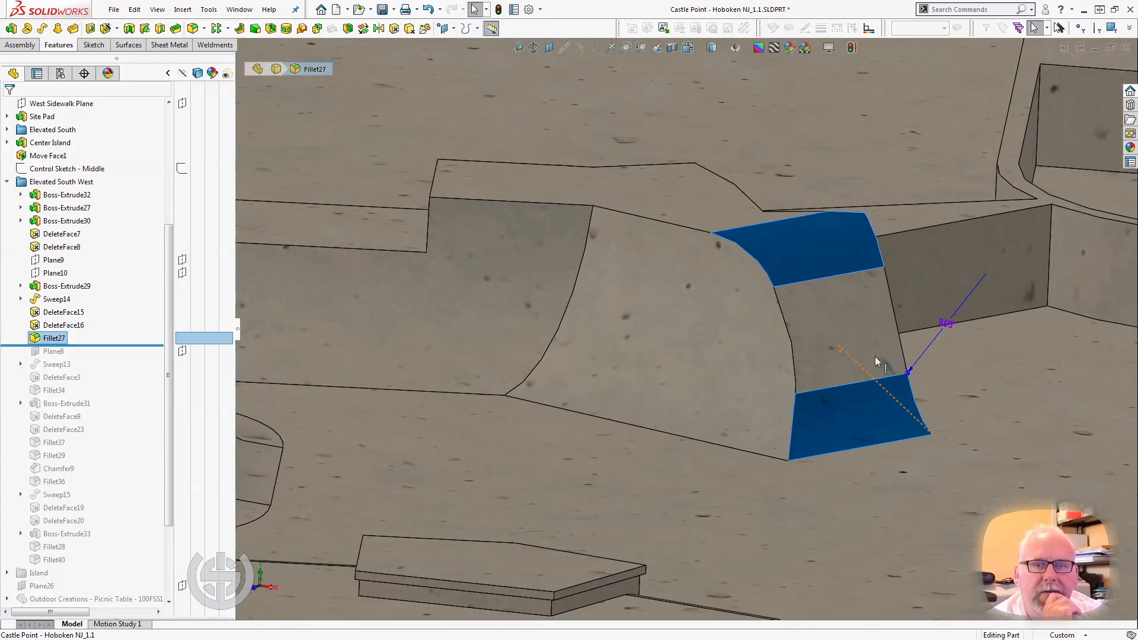
scroll(875, 357, "down", 1)
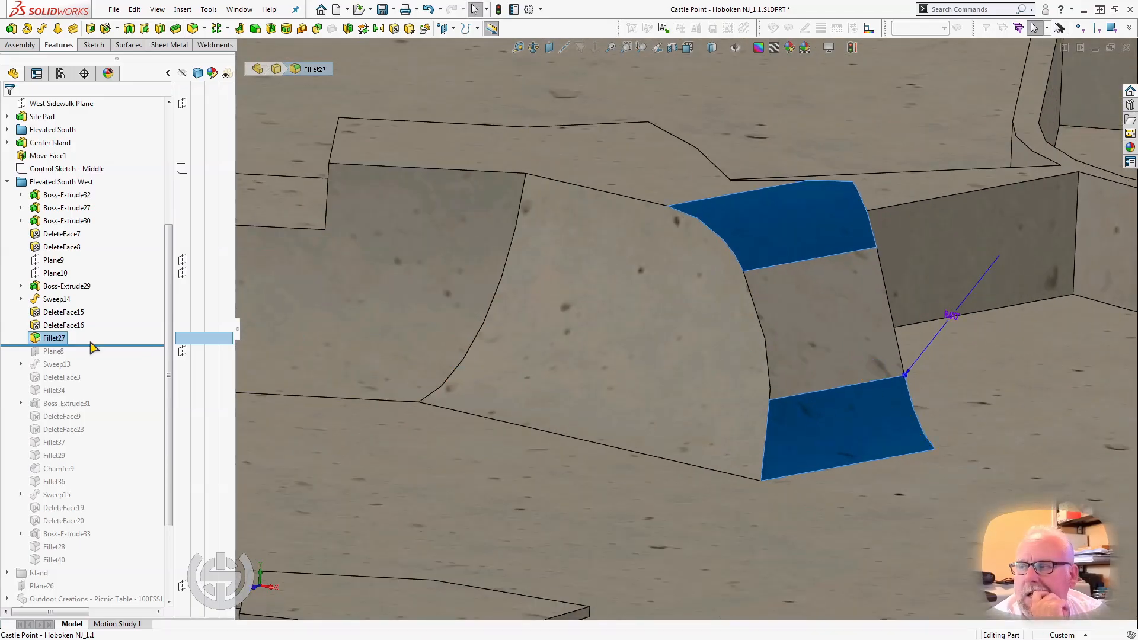
Roll the model forward to just after Sweep13 and select its curved ramp face beside the center island wall.
left_click_drag(96, 345, 84, 368)
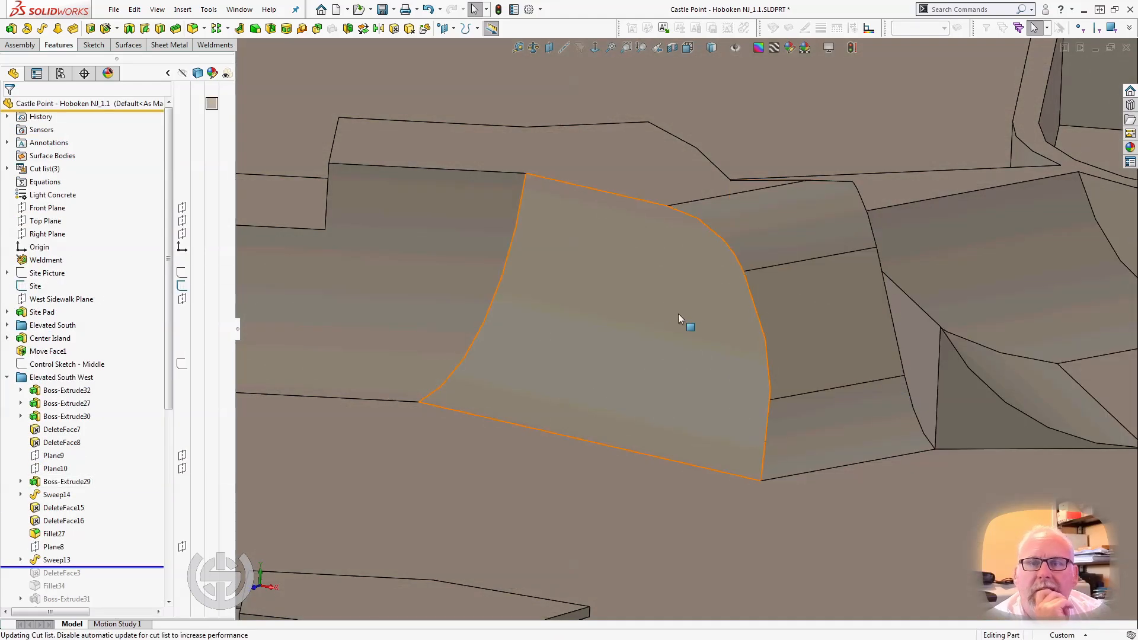
scroll(687, 316, "up", 3)
middle_click_drag(784, 324, 748, 333)
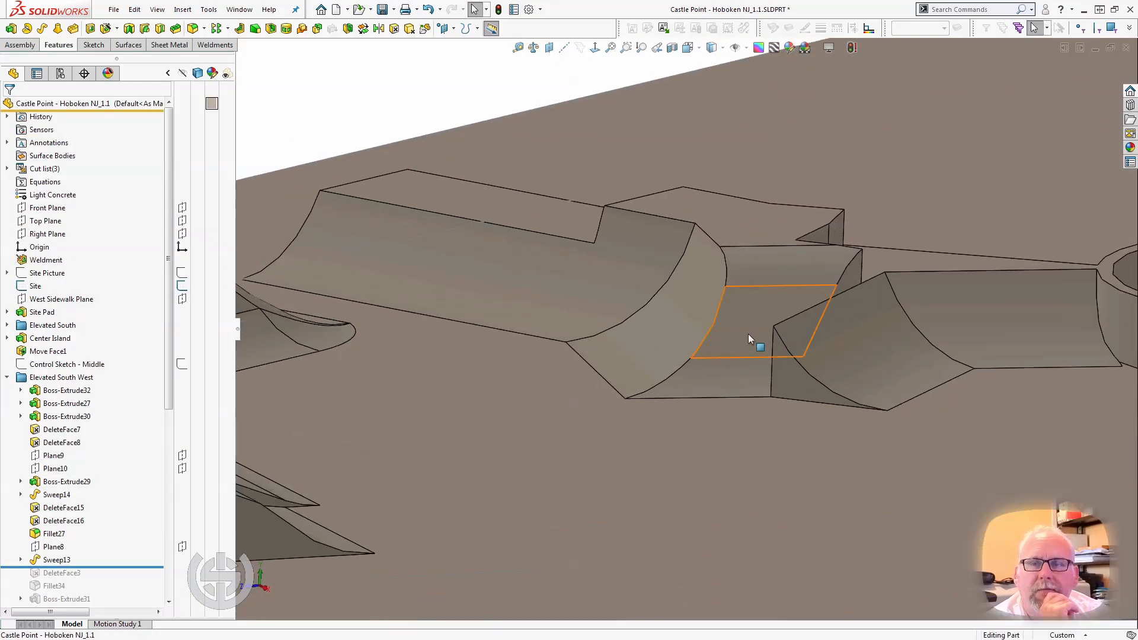
scroll(749, 335, "up", 3)
scroll(864, 325, "down", 4)
left_click(822, 322)
middle_click_drag(823, 323, 839, 344)
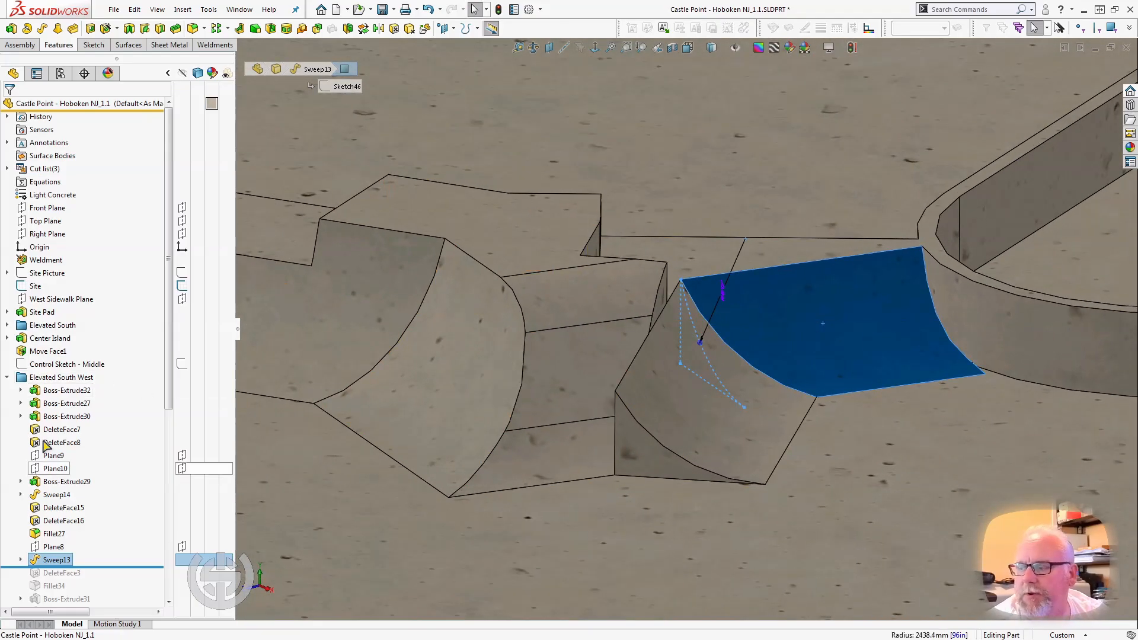
Roll the model forward to just after DeleteFace3, comparing the ramp corner with and without that feature.
scroll(71, 415, "down", 8)
left_click_drag(89, 253, 95, 266)
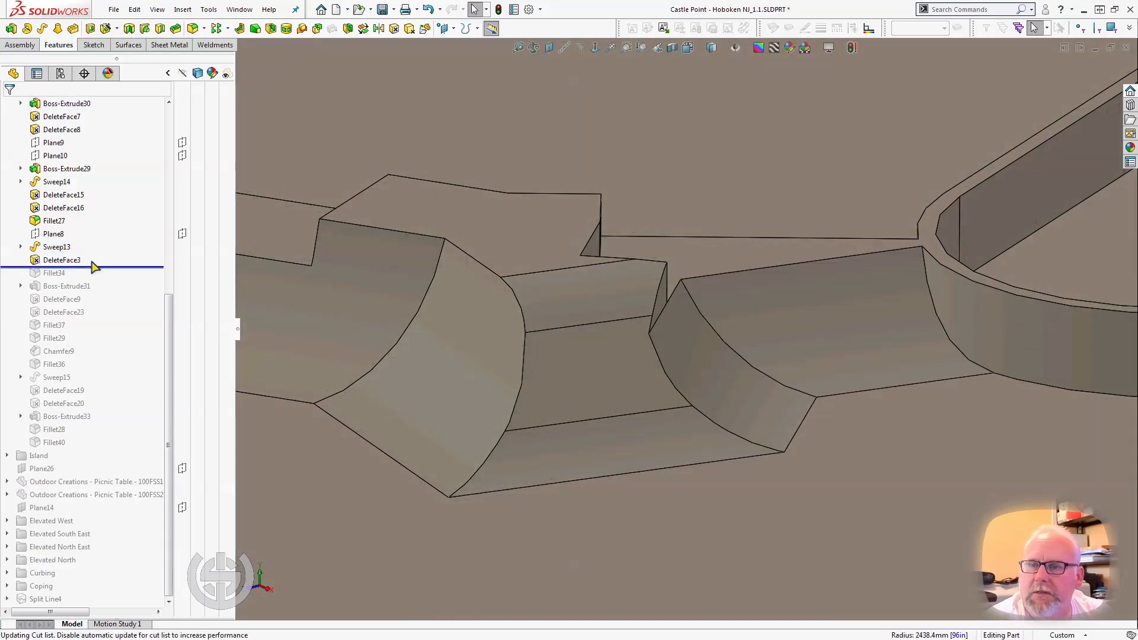
middle_click_drag(566, 366, 691, 415)
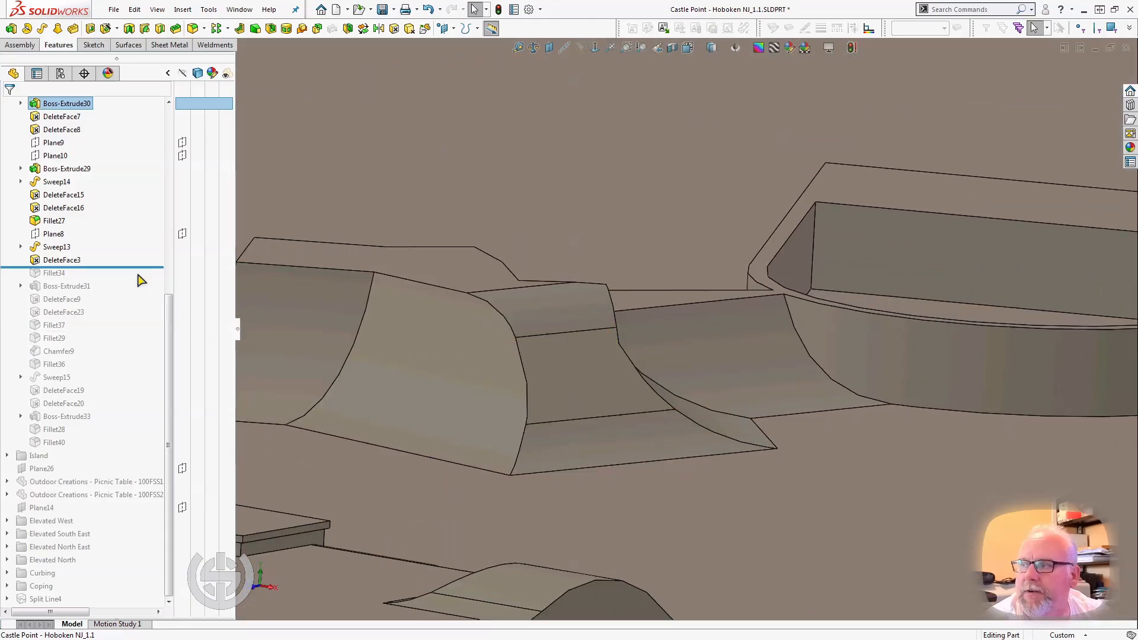
mouse_move(136, 266)
left_mouse_down()
mouse_move(128, 249)
mouse_move(118, 255)
left_mouse_up()
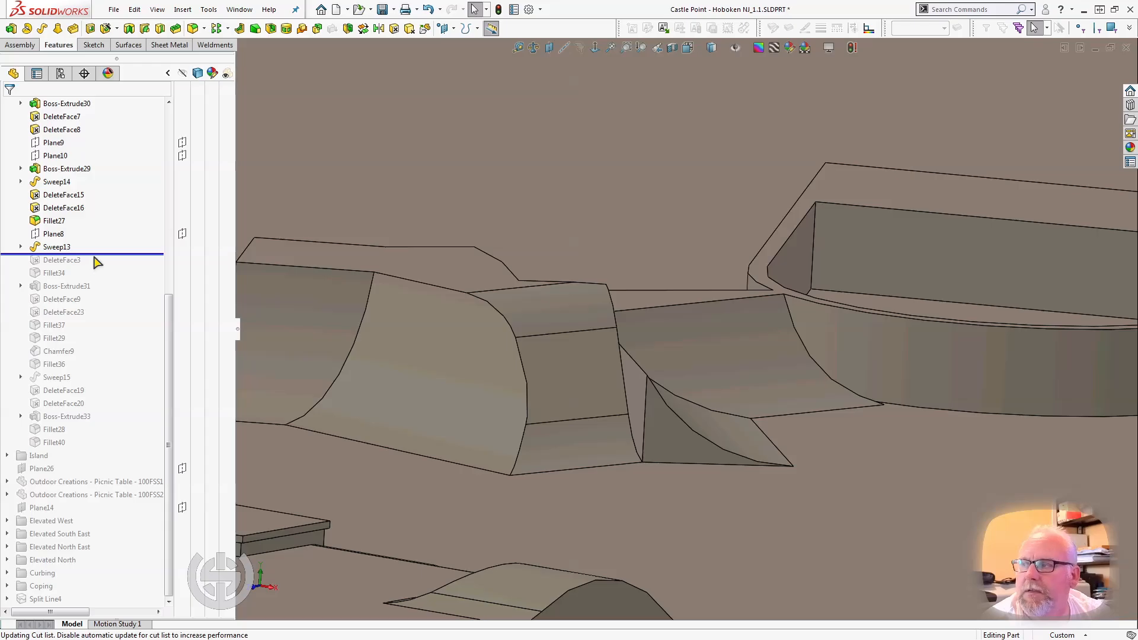
left_click_drag(97, 253, 78, 261)
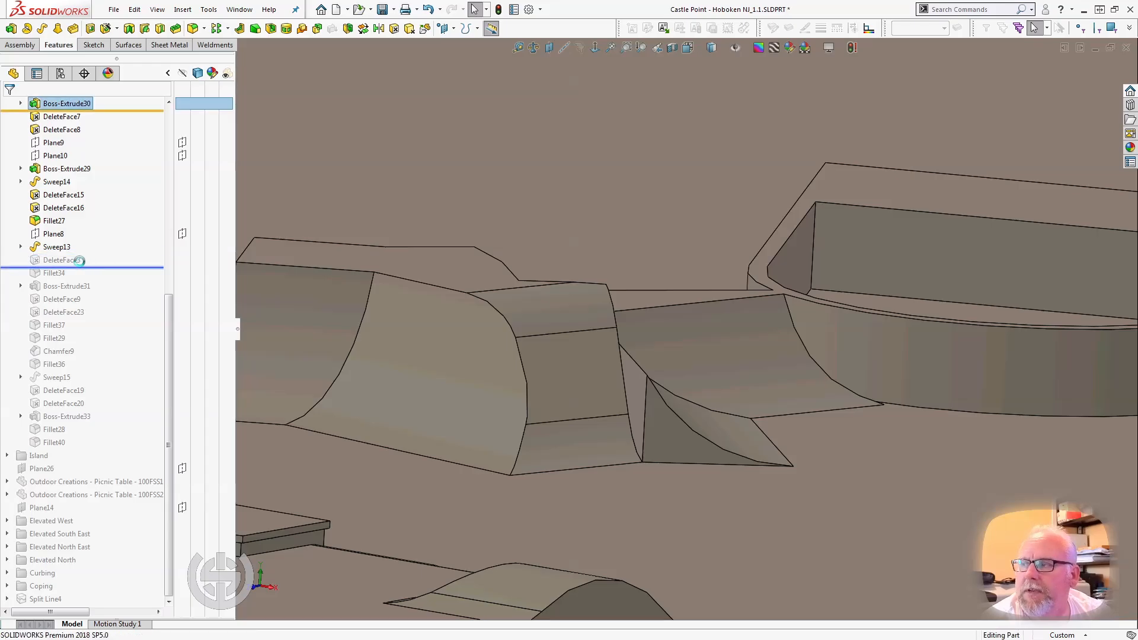
Open DeleteFace3 for editing, examine its three selected faces including the sliver at the island wall, and close the definition.
left_click(75, 260)
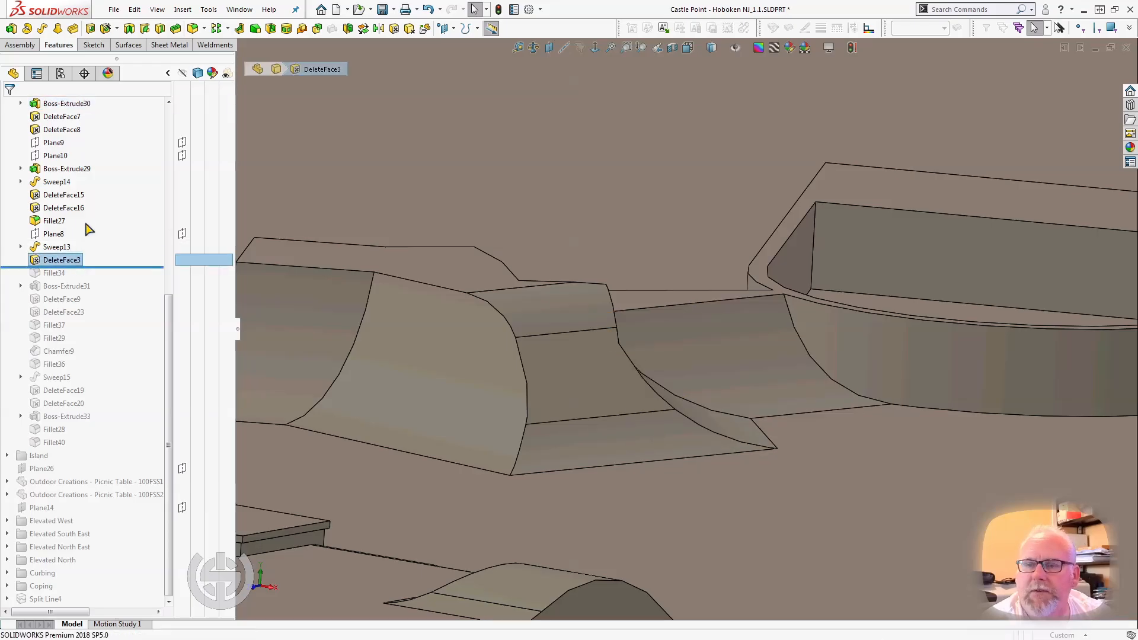
left_click(86, 224)
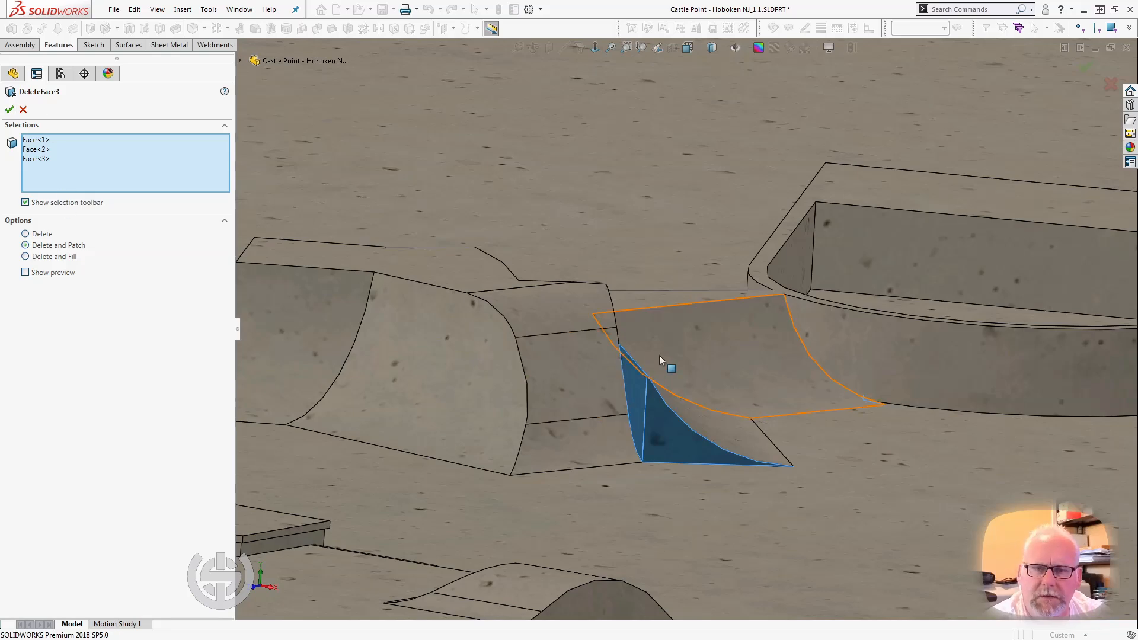
scroll(830, 389, "down", 10)
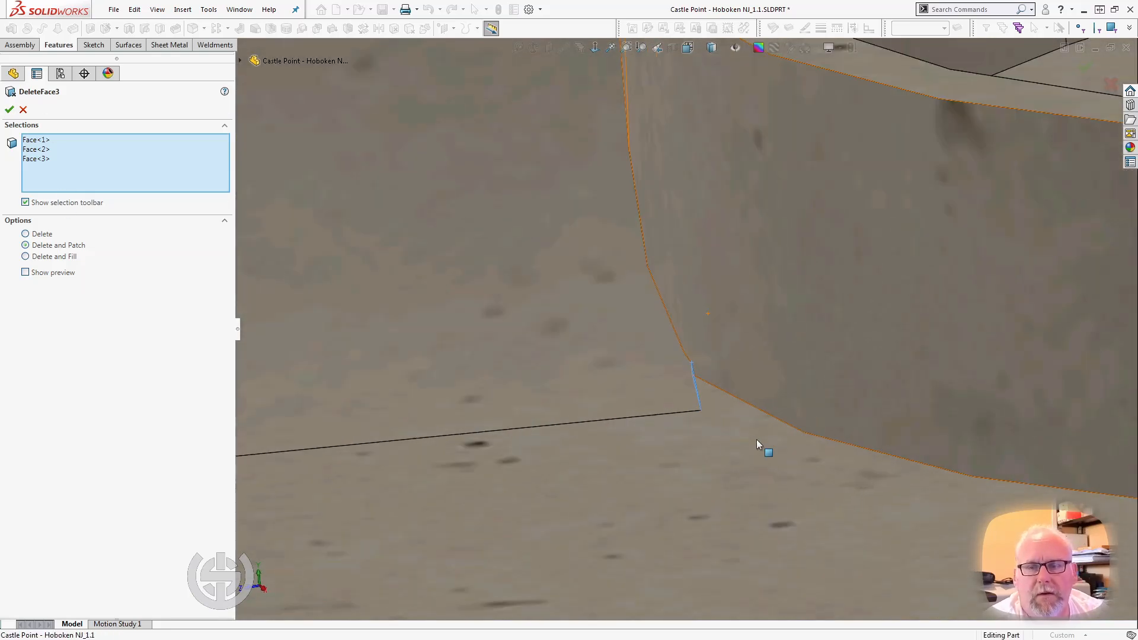
middle_click_drag(692, 433, 722, 425)
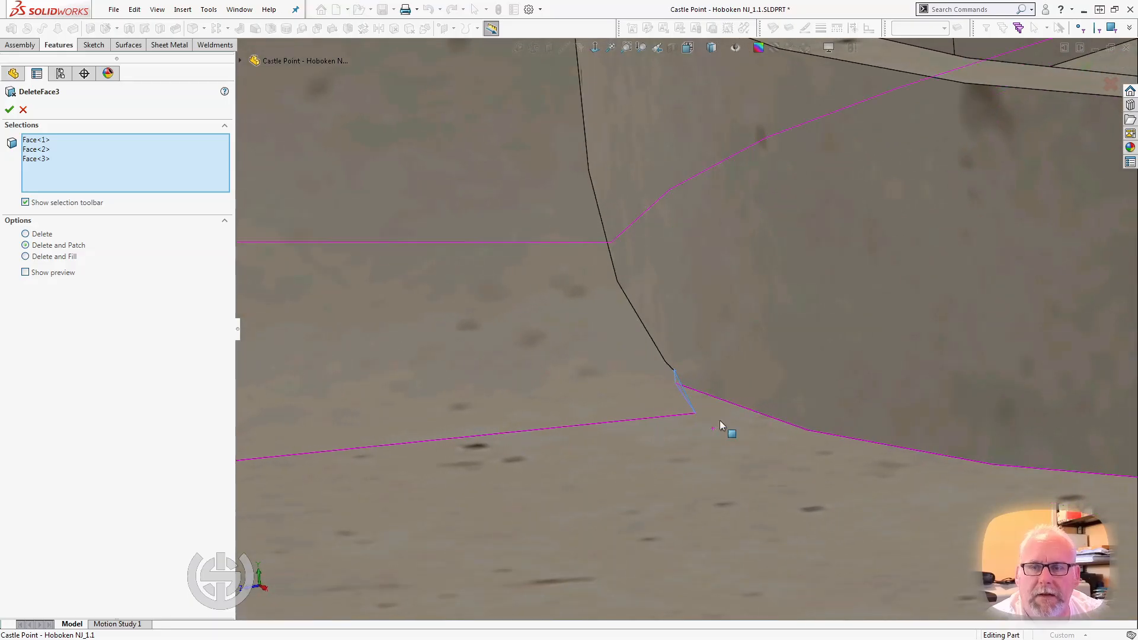
left_click(13, 112)
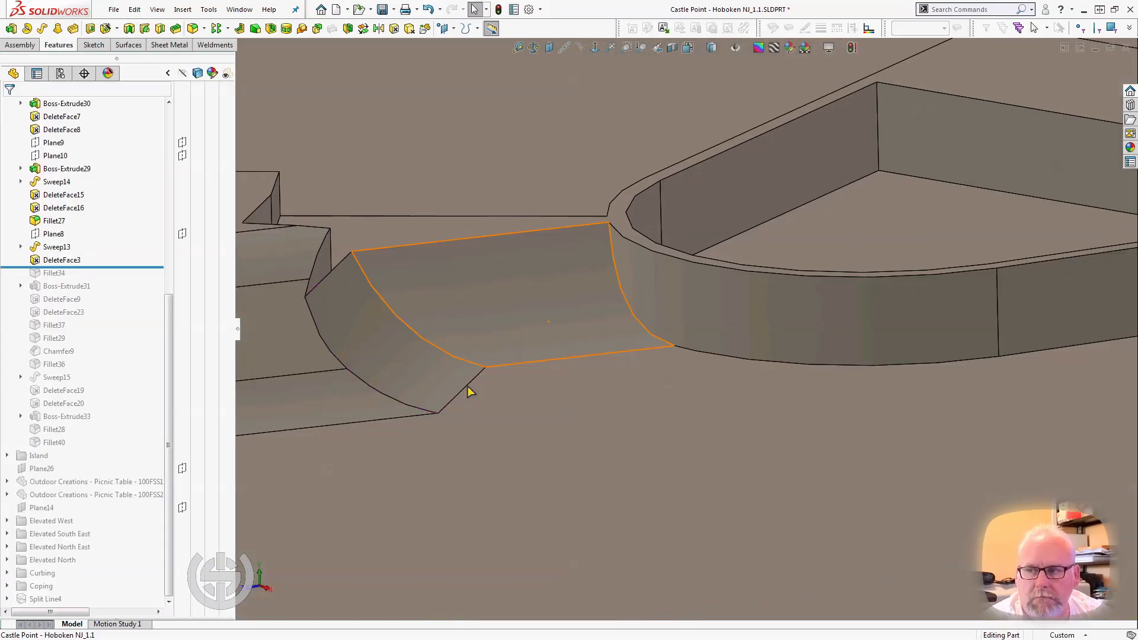
scroll(380, 372, "up", 3)
scroll(379, 372, "down", 2)
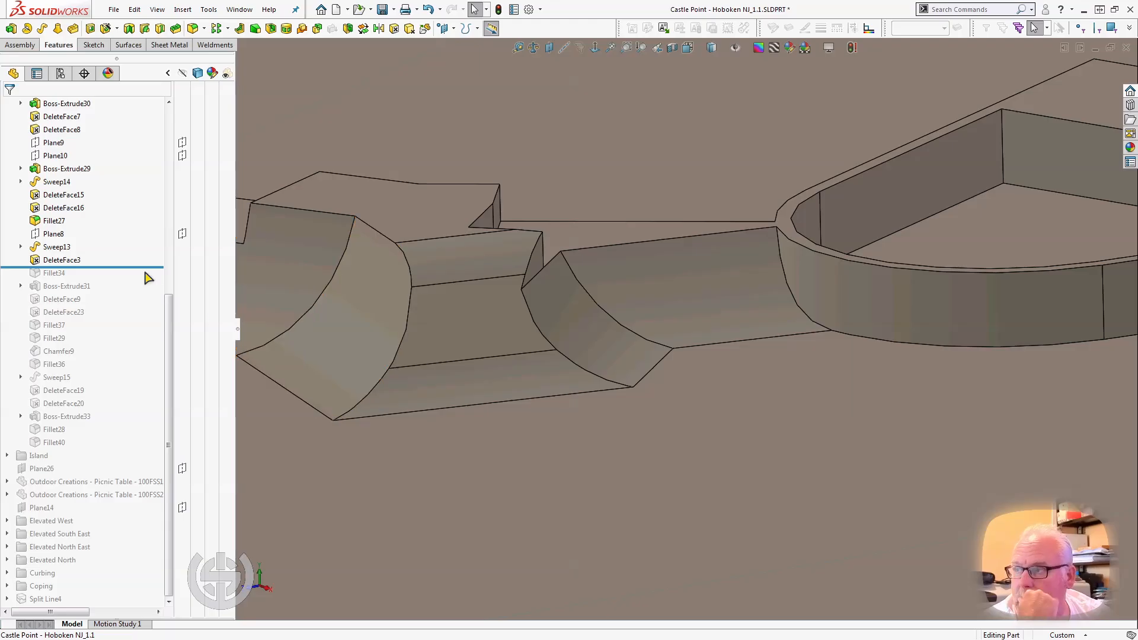
Roll the model forward to just after Fillet34, select it, and examine its face on the platform's short vertical wall.
left_click(127, 267)
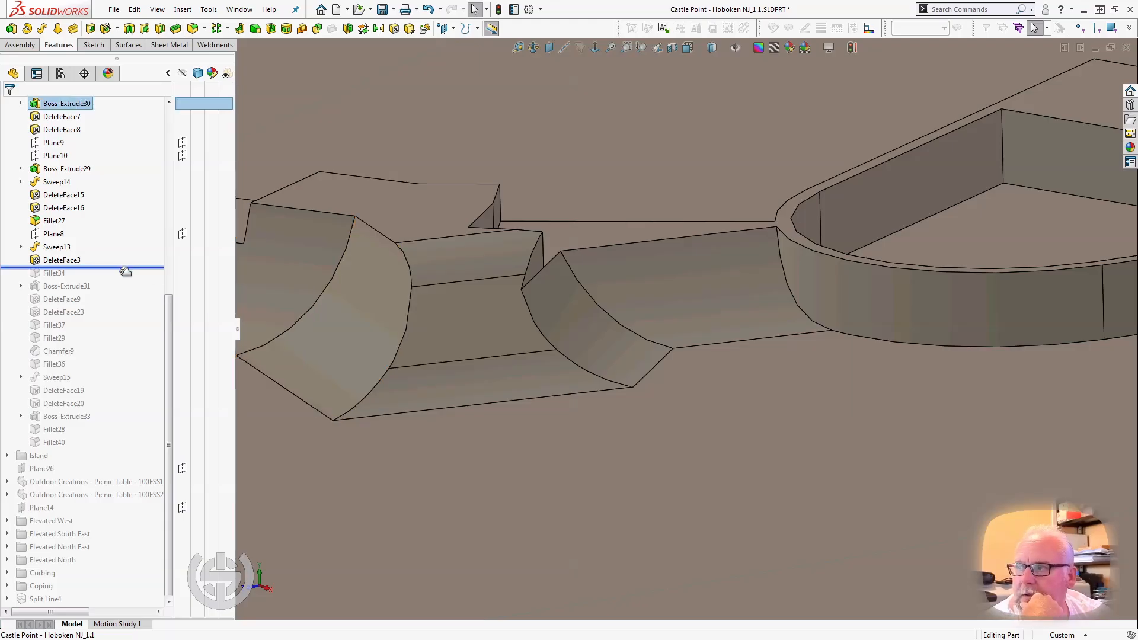
key("Down")
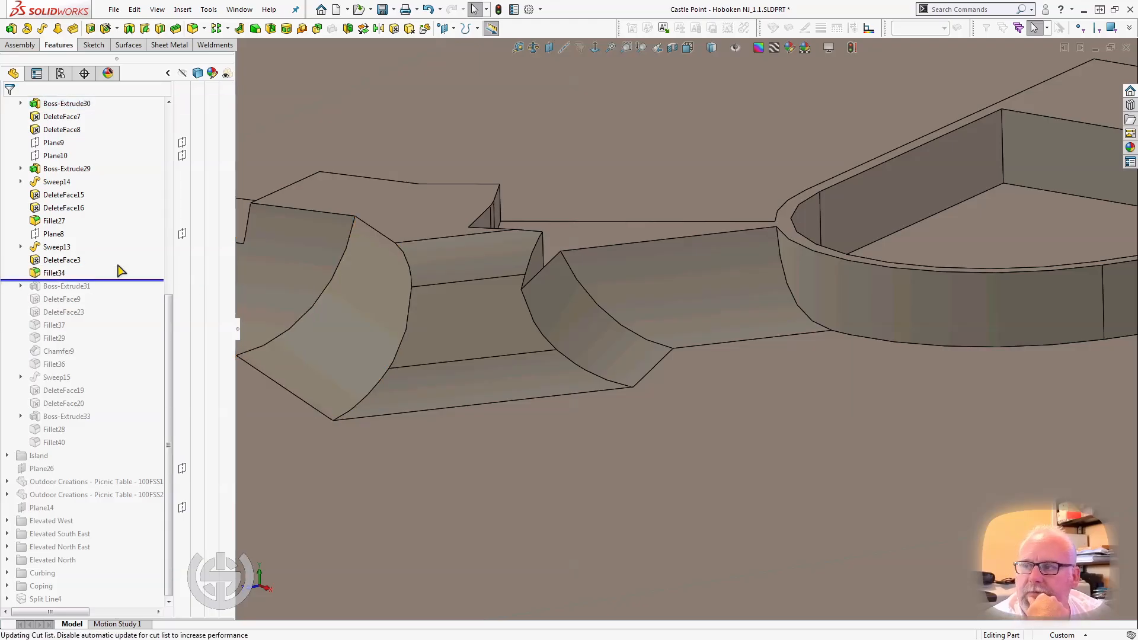
left_click(95, 273)
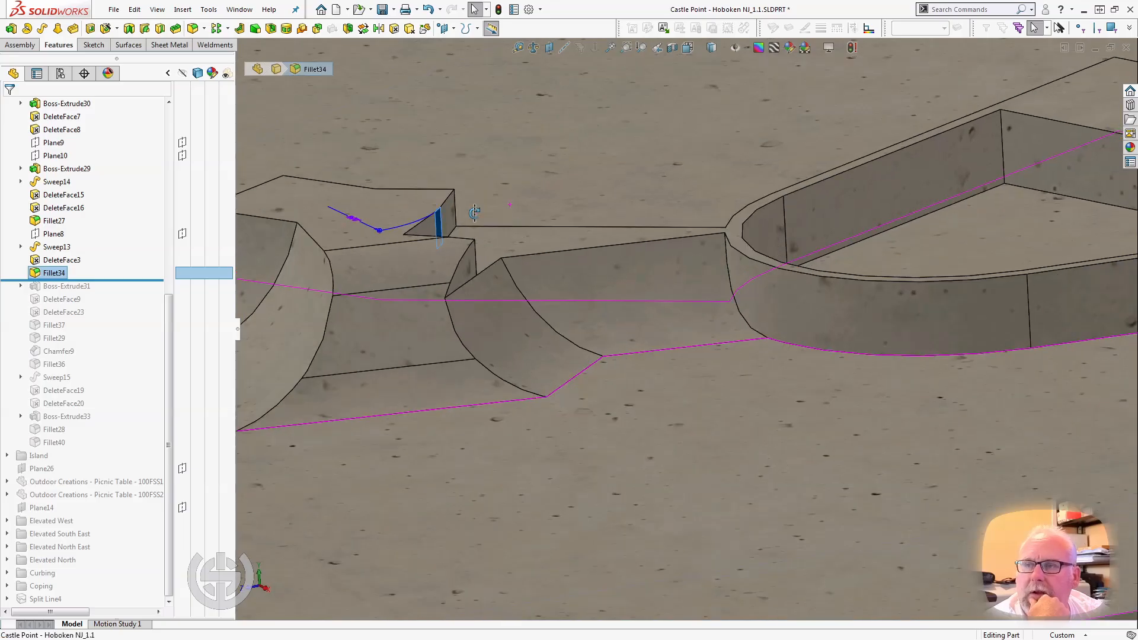
middle_click_drag(475, 213, 447, 332)
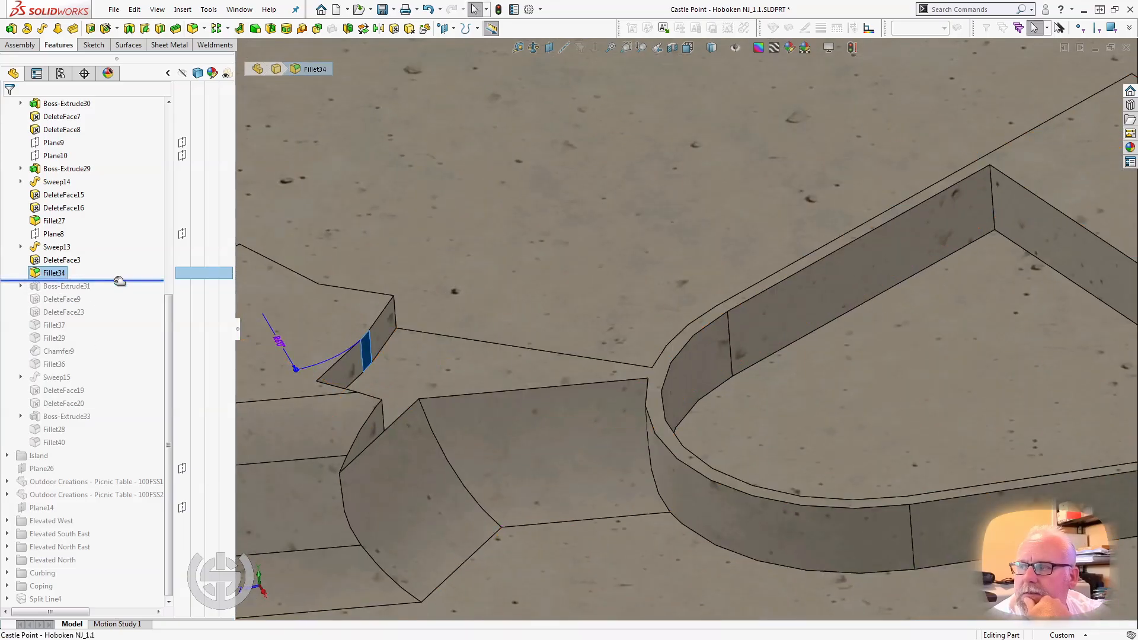
Roll the model forward through Boss-Extrude31 and DeleteFace9 to just after DeleteFace23, comparing the geometry with and without DeleteFace9.
left_click_drag(119, 281, 114, 290)
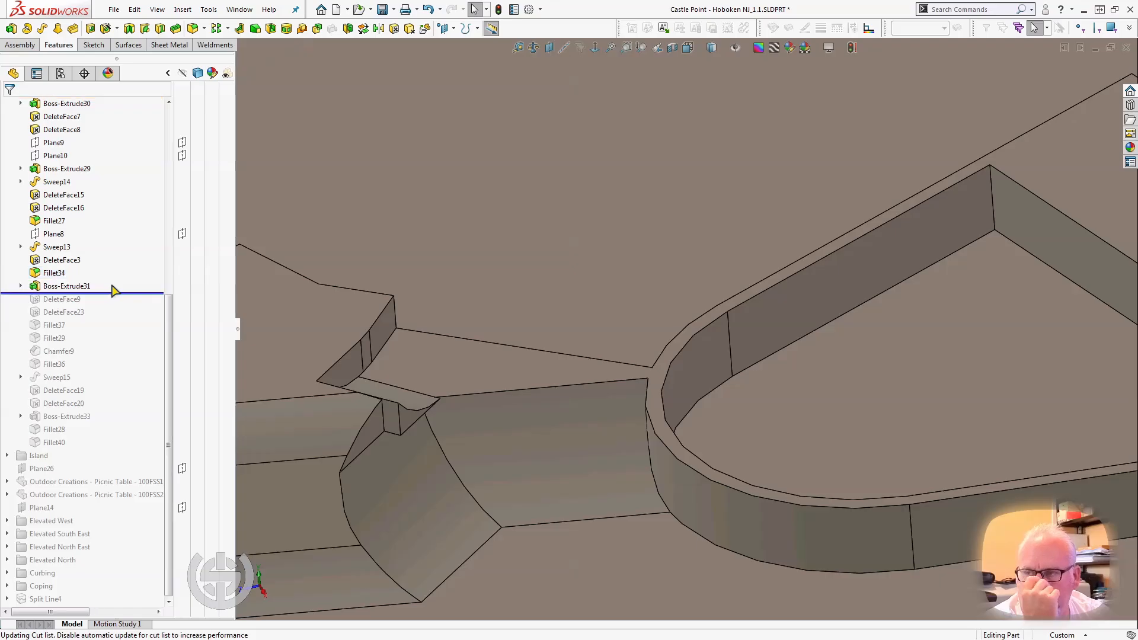
middle_click_drag(276, 358, 253, 357)
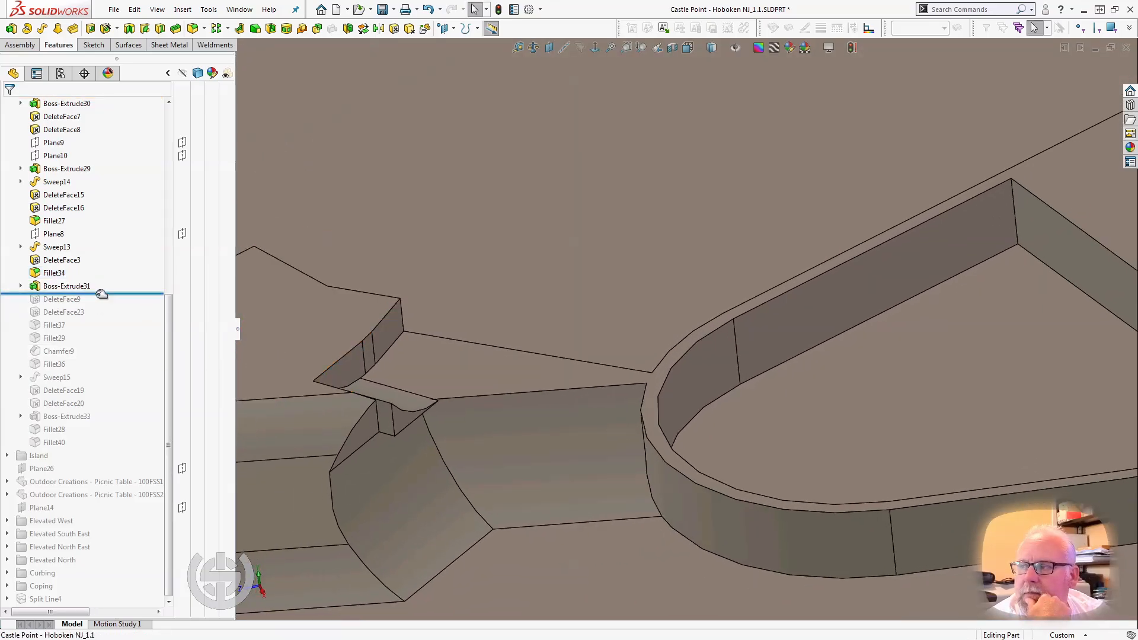
left_click_drag(101, 294, 95, 305)
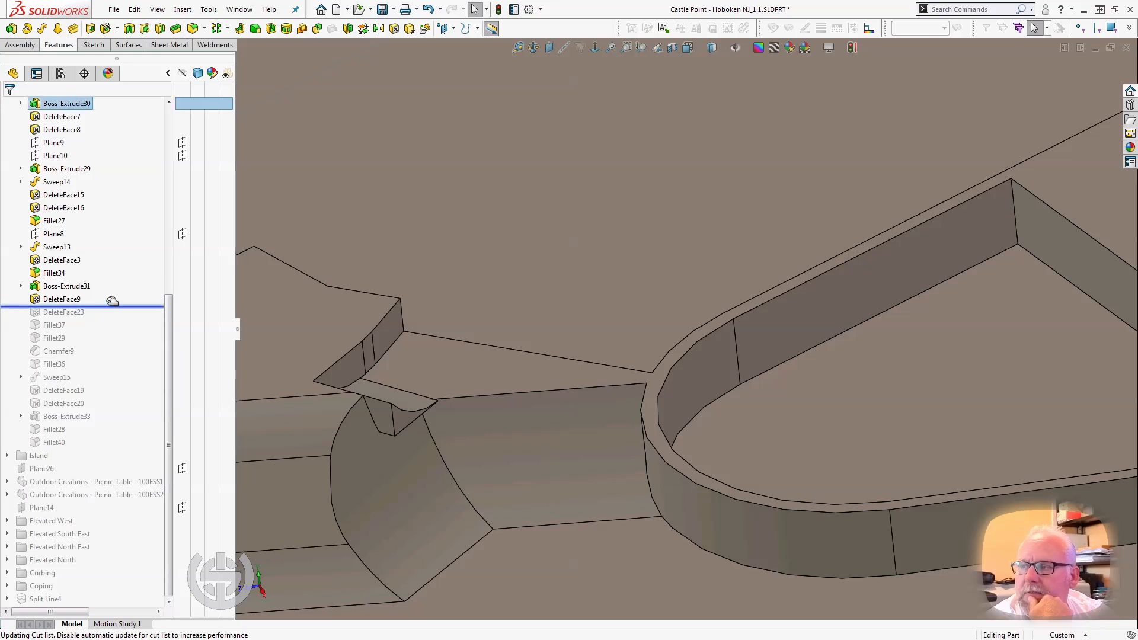
left_click_drag(112, 306, 108, 295)
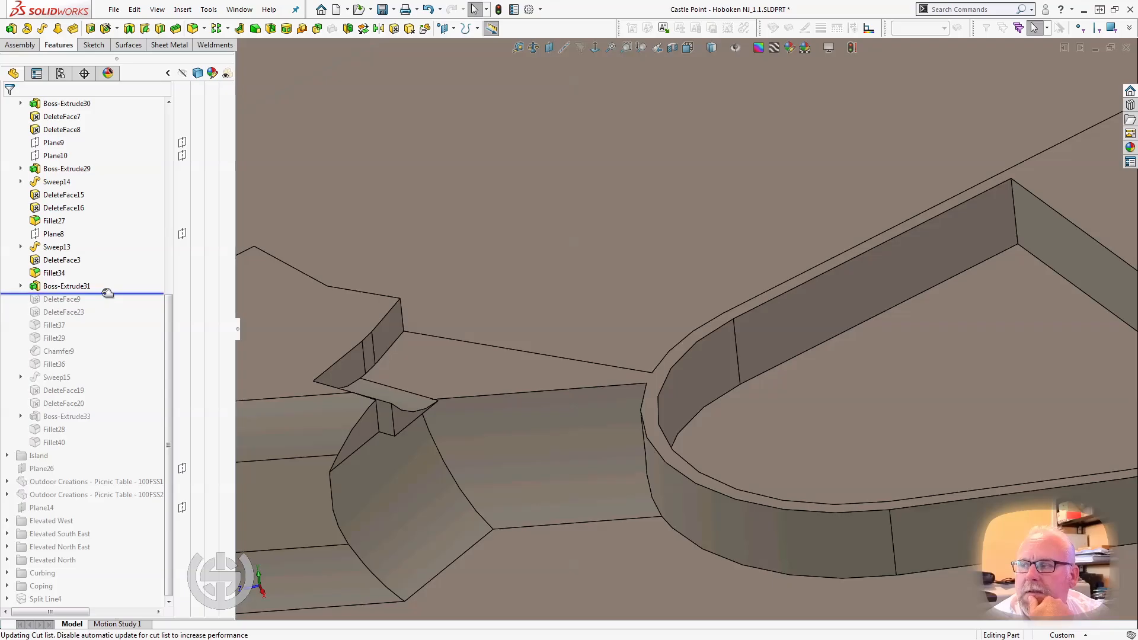
left_click_drag(107, 293, 97, 319)
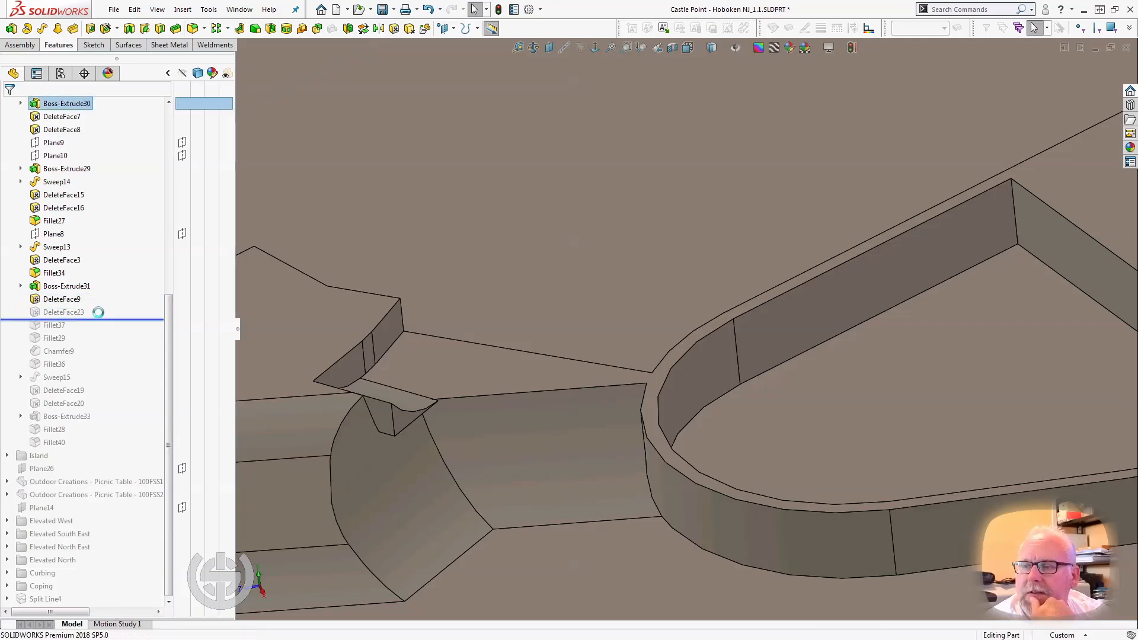
Select the curved Boss-Extrude31 face above the ramp corner and examine it and the adjoining ramps from several angles.
middle_click_drag(391, 353, 320, 351)
scroll(313, 386, "down", 4)
double_click(362, 367)
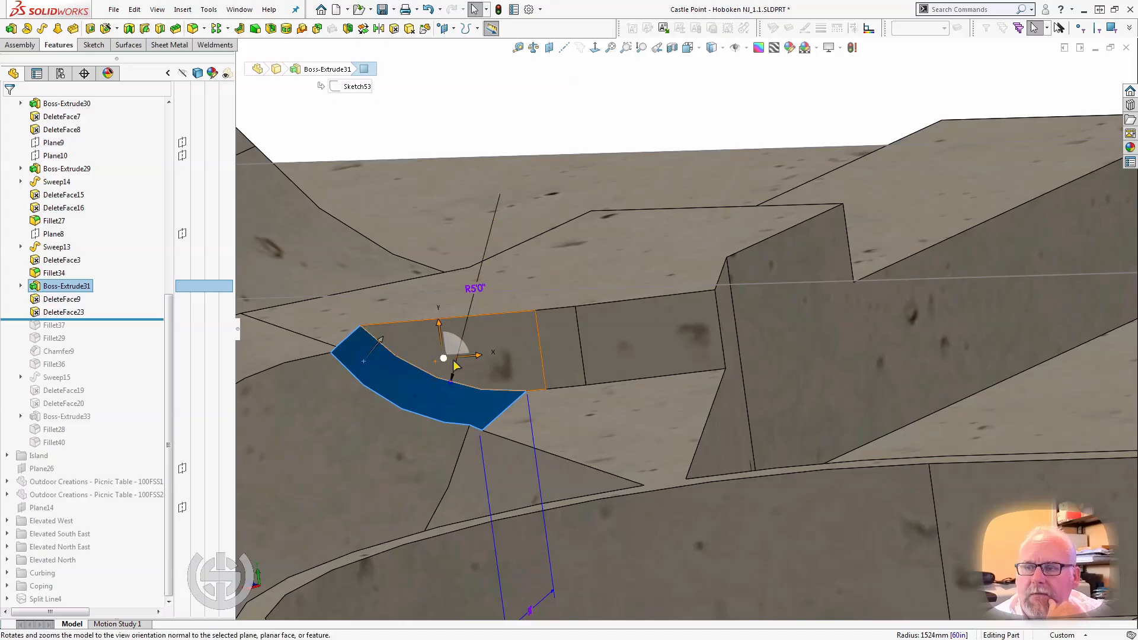
scroll(455, 367, "up", 2)
mouse_move(462, 378)
middle_mouse_down()
mouse_move(508, 357)
mouse_move(483, 385)
middle_mouse_up()
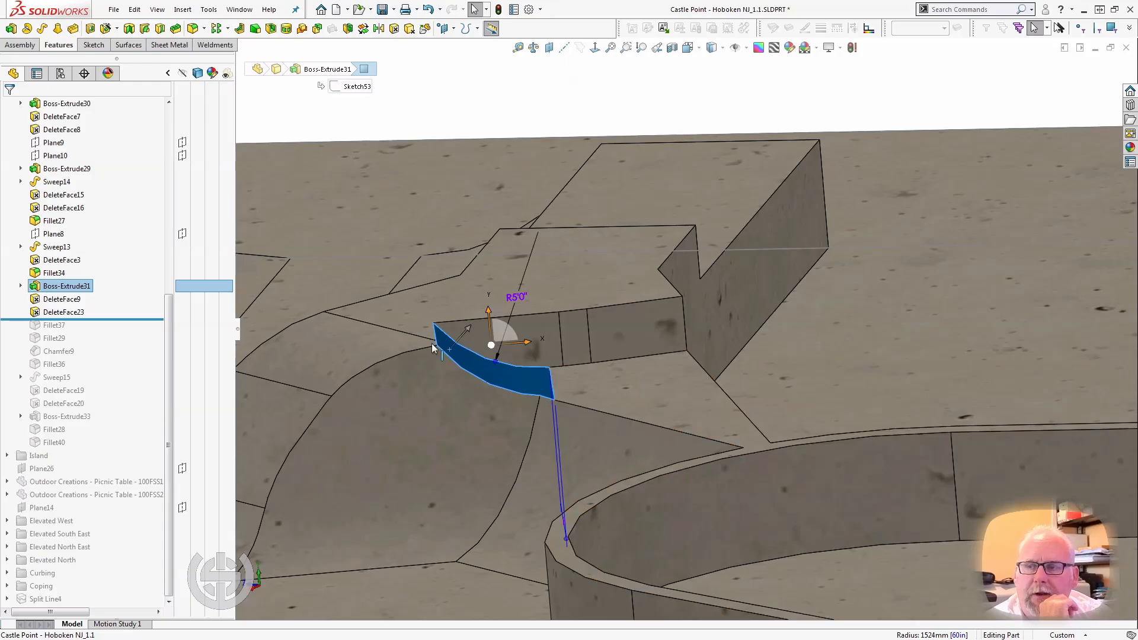
middle_click_drag(302, 335, 521, 379)
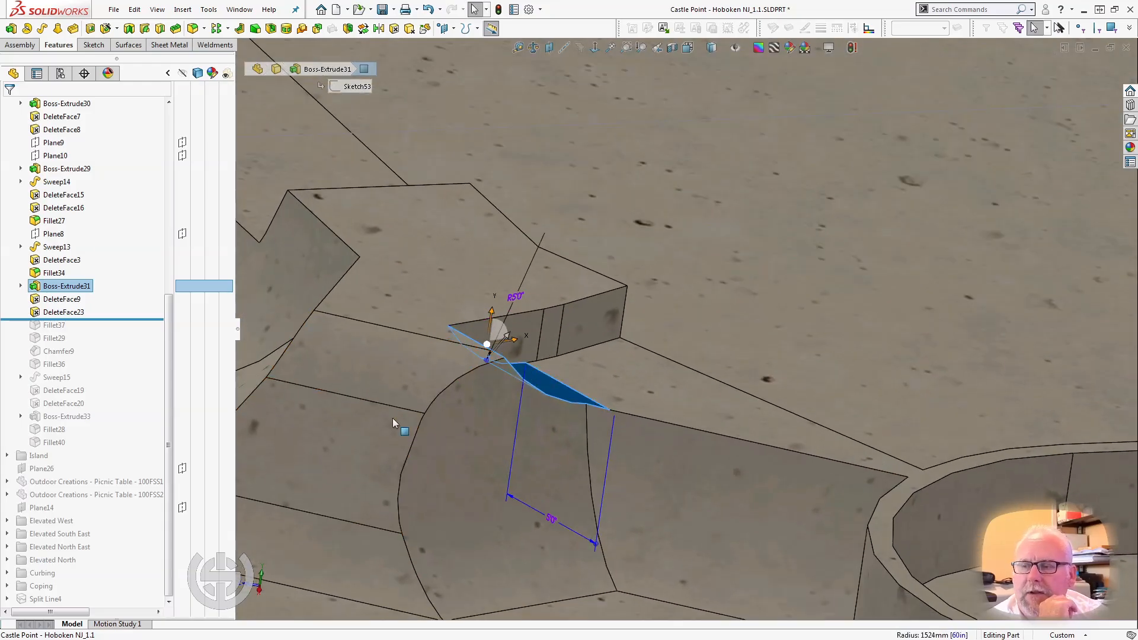
mouse_move(393, 418)
middle_mouse_down()
mouse_move(279, 392)
mouse_move(343, 395)
mouse_move(380, 356)
mouse_move(386, 315)
mouse_move(374, 335)
middle_mouse_up()
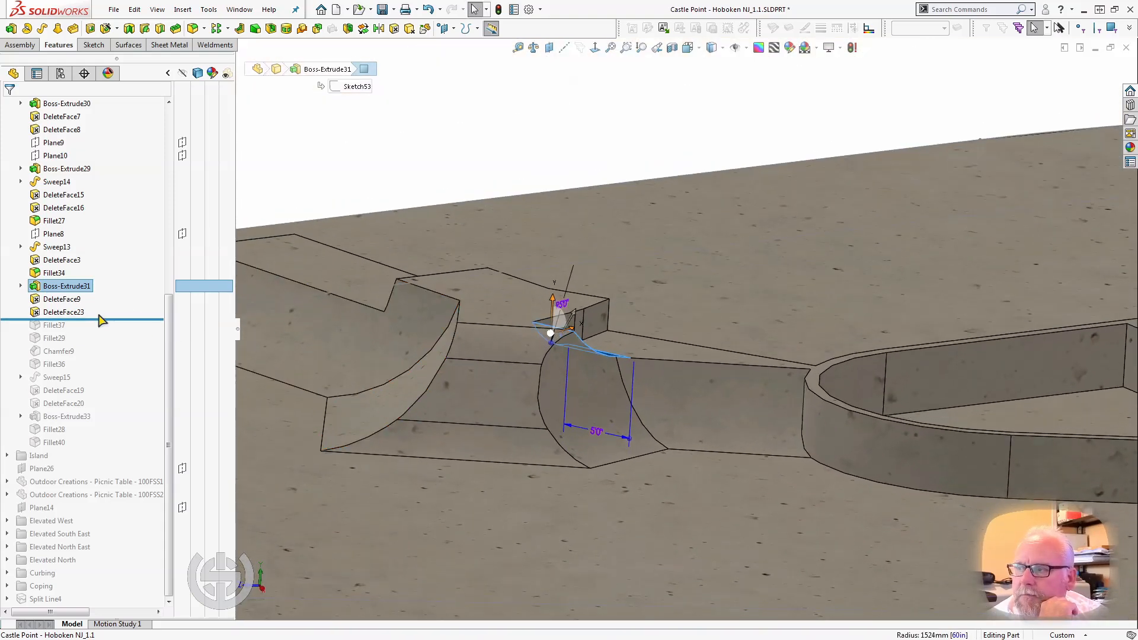
Roll the model forward to just after Fillet37, select it, and examine its blended faces on both ramp corners.
left_click_drag(103, 318, 102, 333)
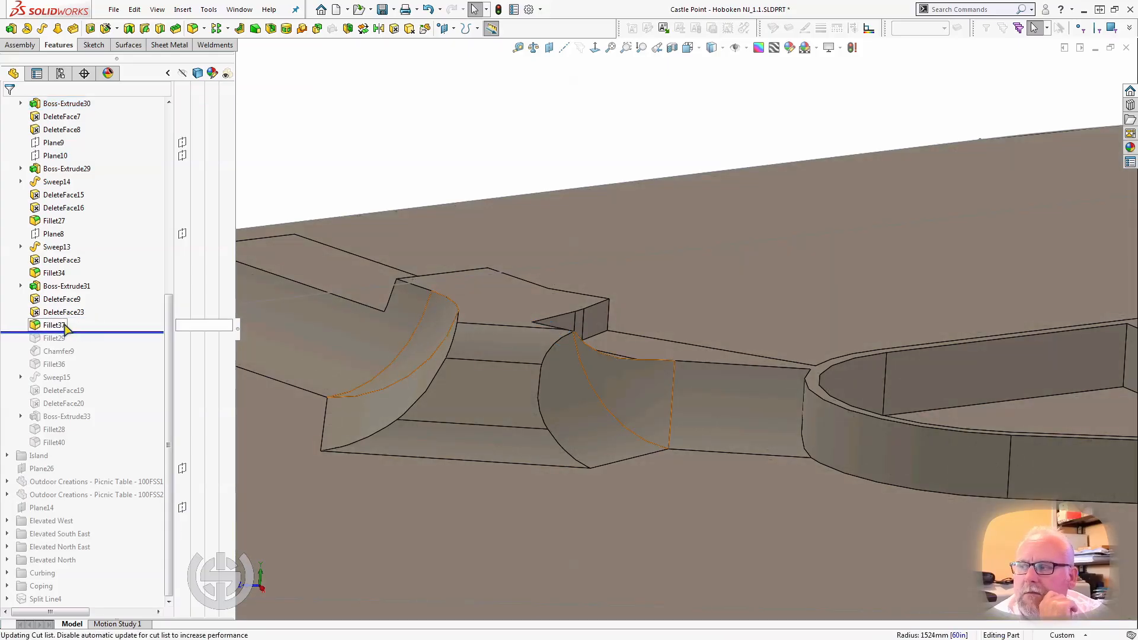
left_click(94, 325)
middle_click_drag(422, 378, 391, 384)
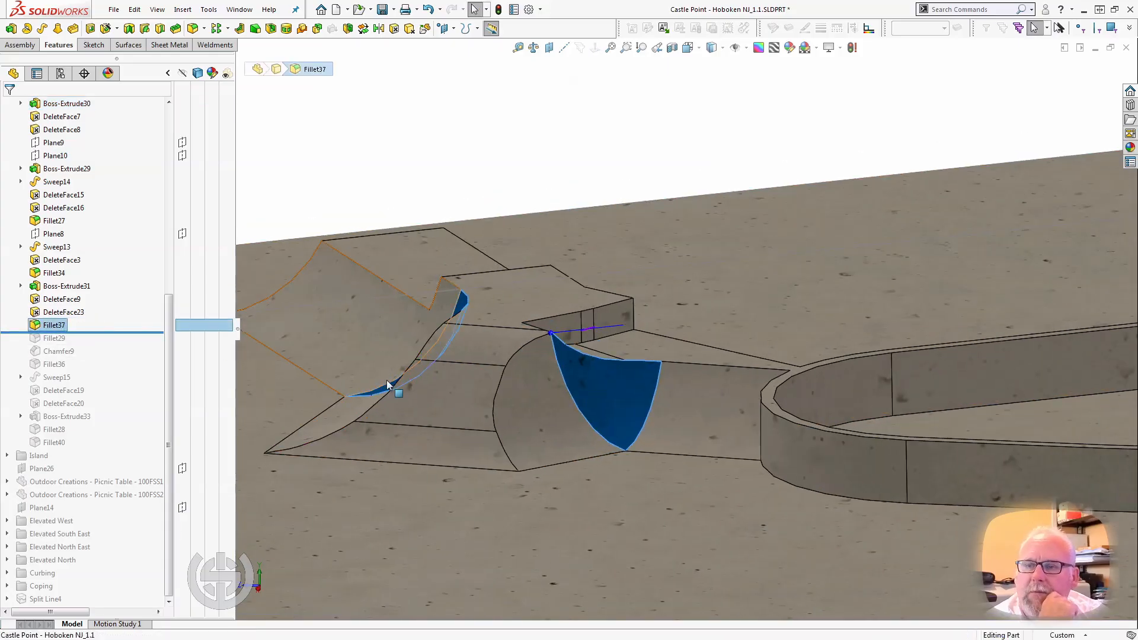
middle_click_drag(503, 422, 543, 492)
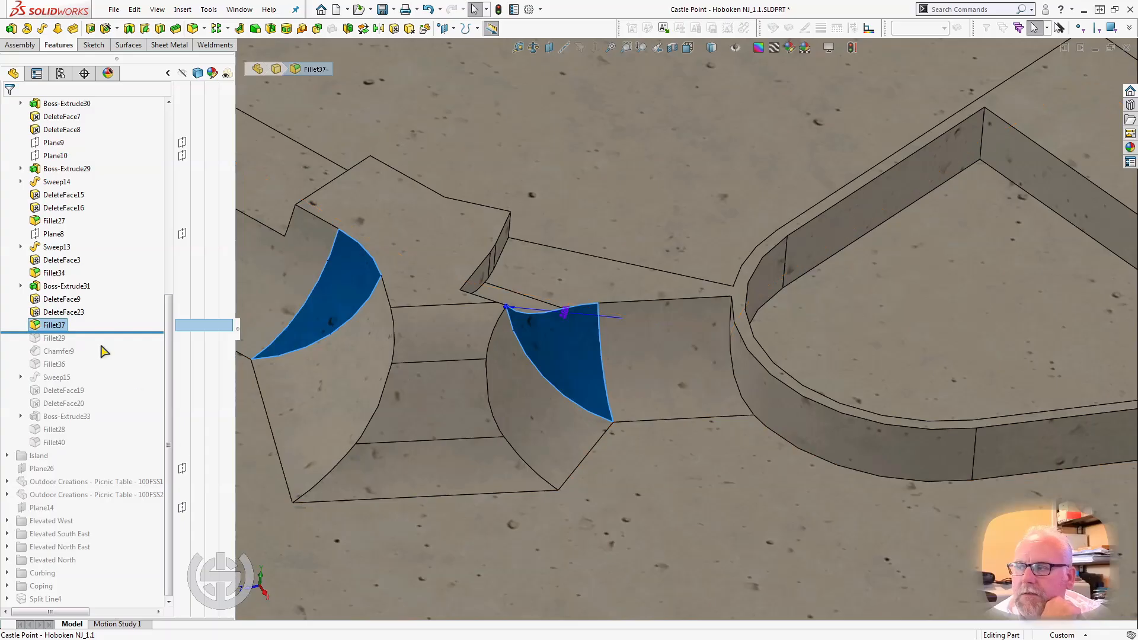
Compare the platform's notch with and without Fillet29, and select the narrow Boss-Extrude27 wall face in the notch.
left_click_drag(87, 327, 89, 344)
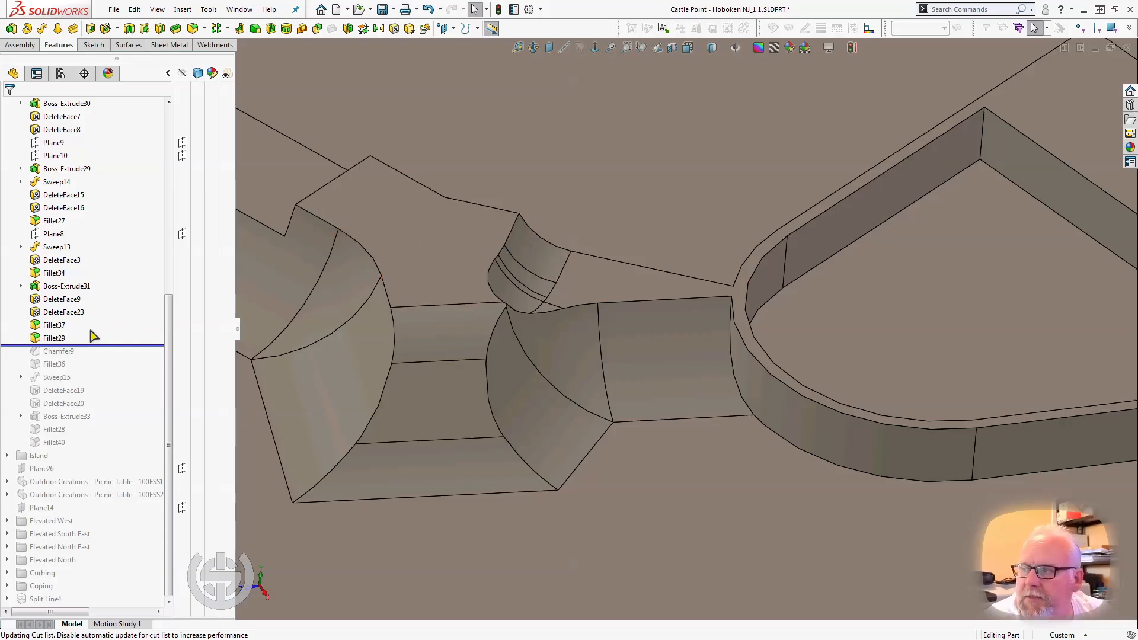
left_click_drag(61, 343, 99, 334)
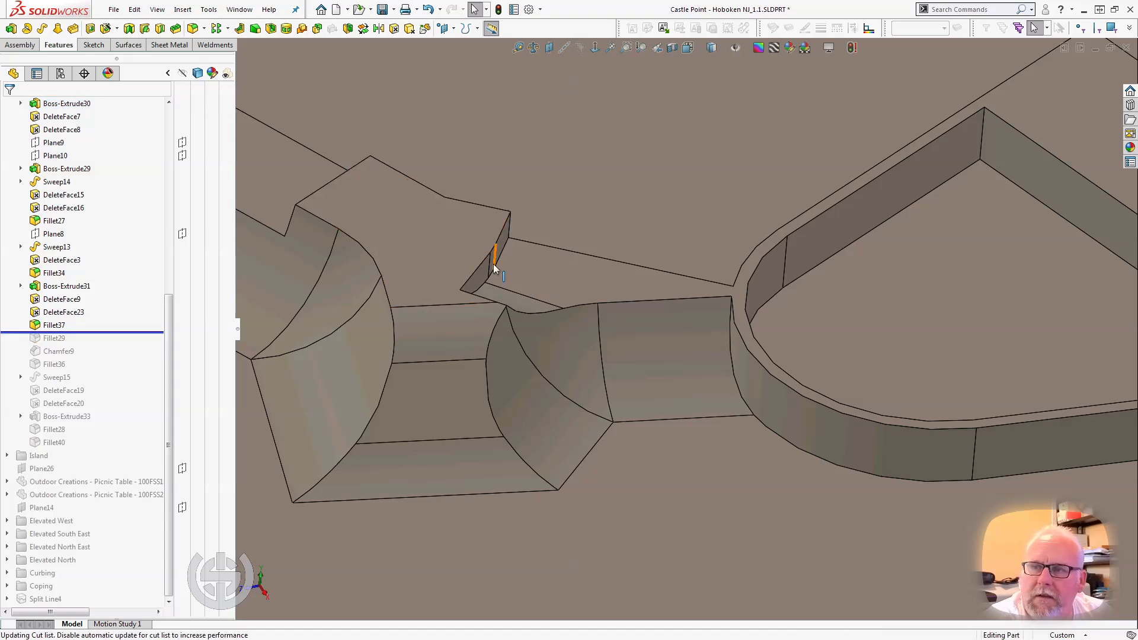
left_click(483, 272)
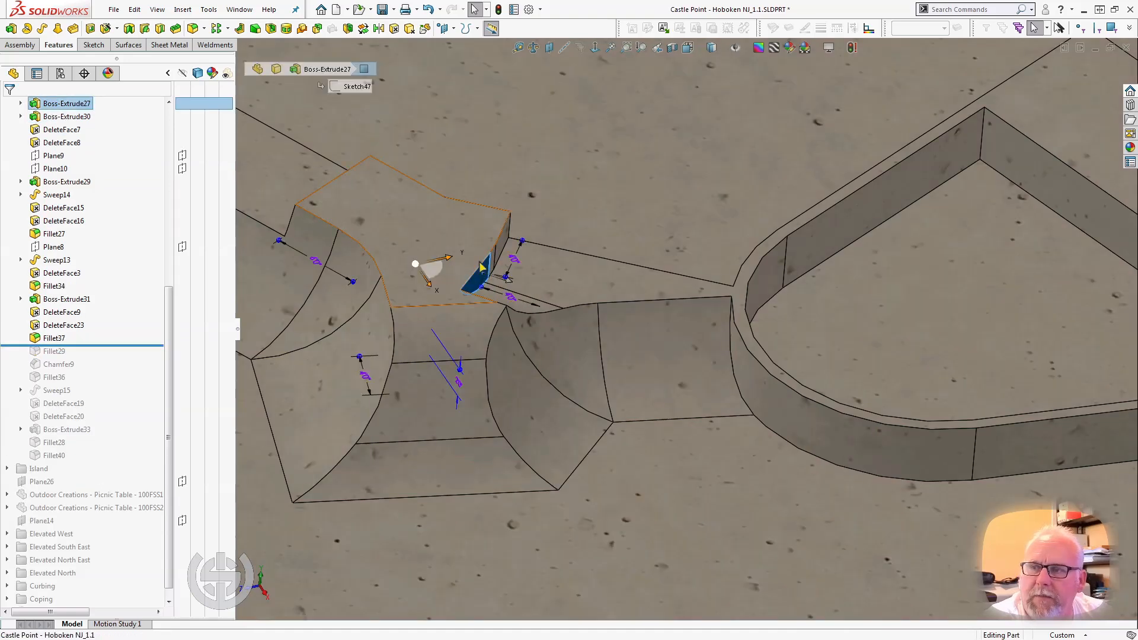
Try changing the sketch dimension beside the selected Boss-Extrude27 wall to 5'0", and undo the change.
middle_click_drag(500, 291, 486, 362)
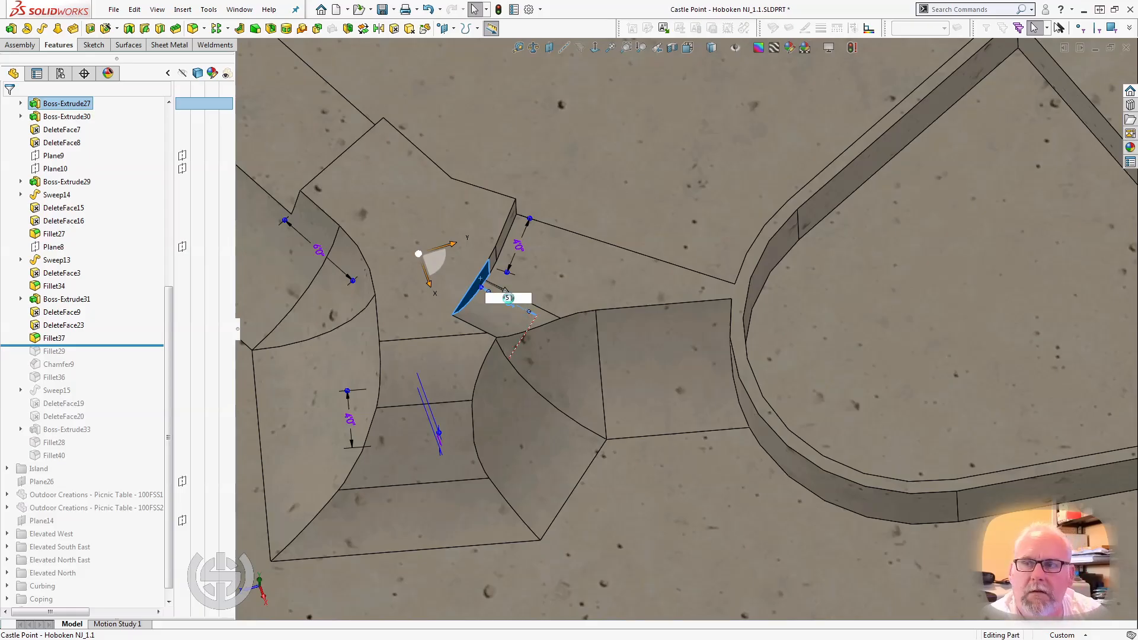
left_click_drag(507, 298, 508, 298)
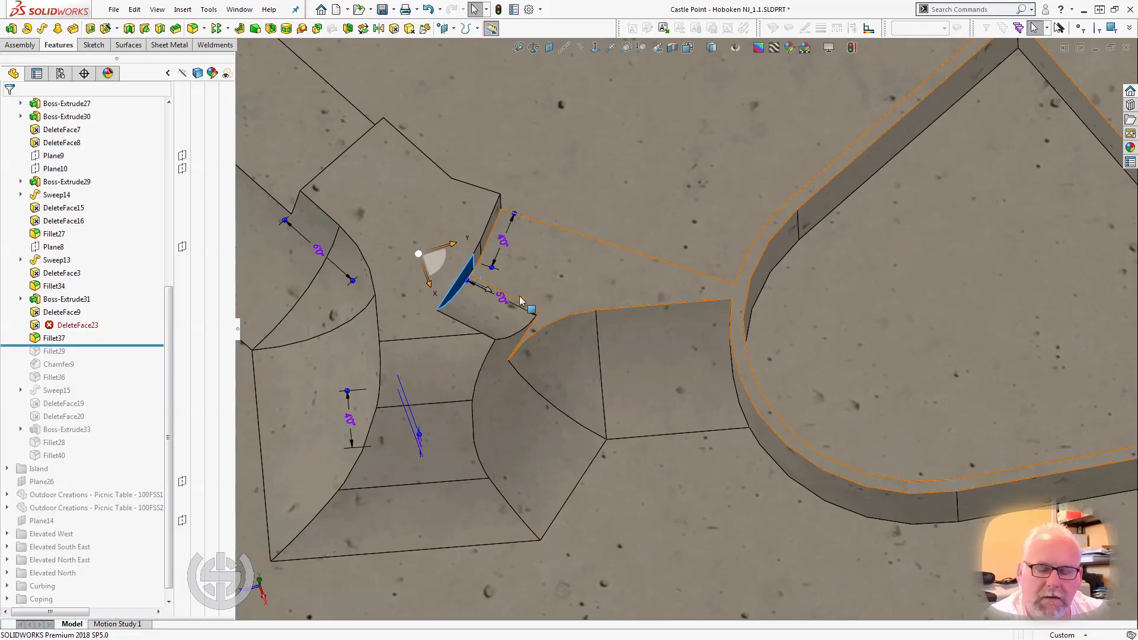
key("ctrl+z")
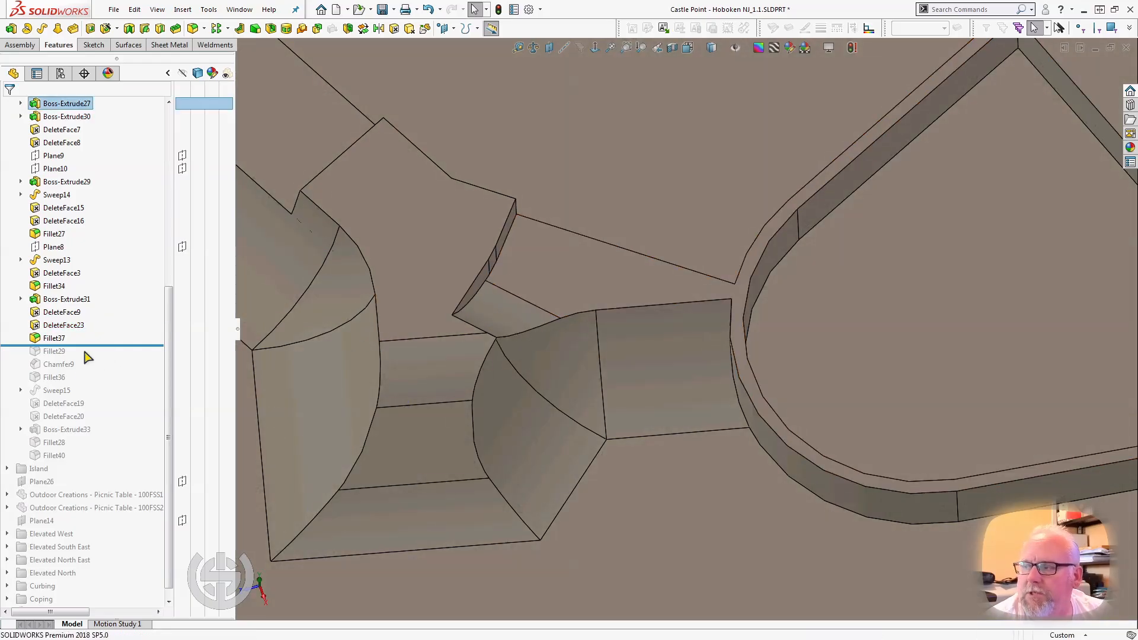
Roll the model forward through Fillet29 to just after Chamfer9, select Chamfer9, and examine its sloped face on the platform.
left_click_drag(90, 346, 90, 358)
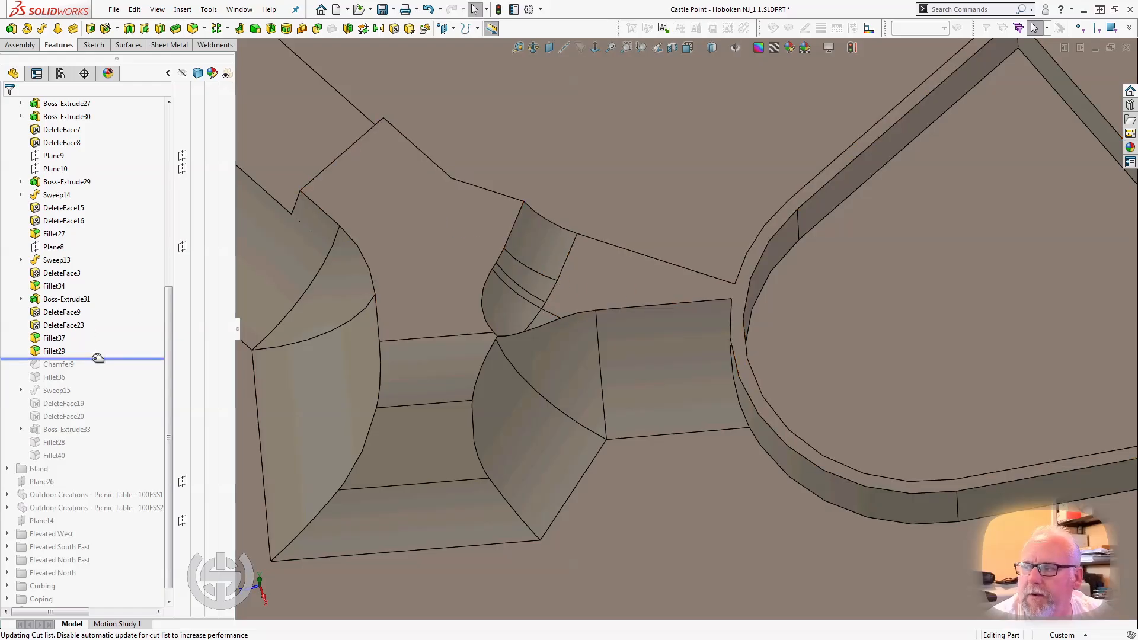
left_click_drag(96, 358, 87, 371)
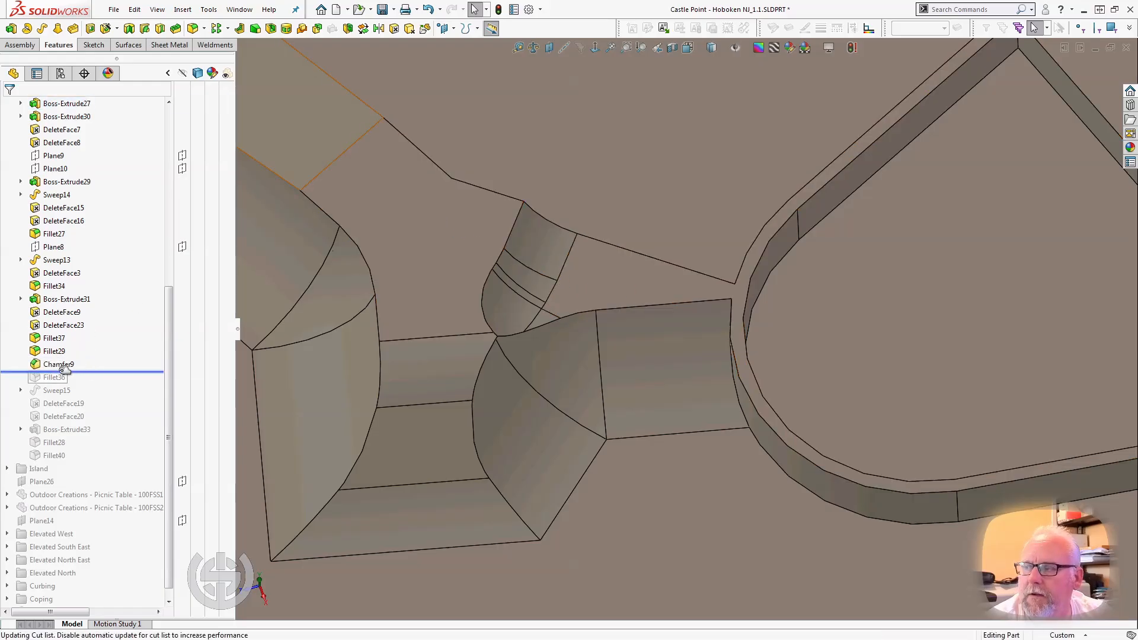
left_click(62, 366)
scroll(380, 320, "up", 5)
middle_click_drag(396, 315, 562, 214)
scroll(460, 228, "down", 3)
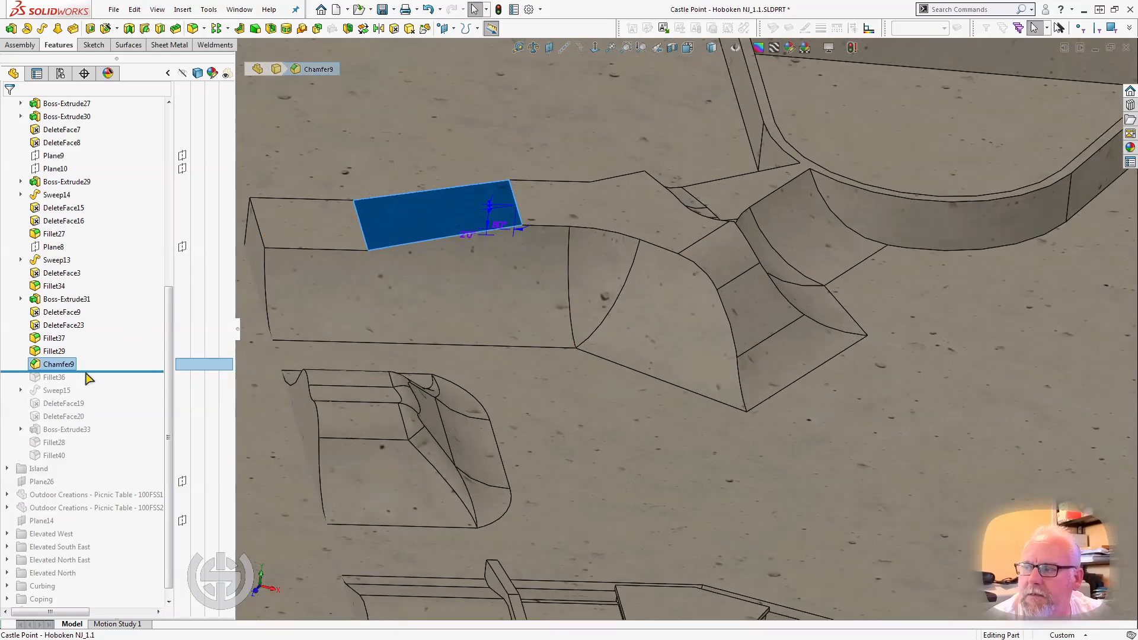
Roll the model forward to just after Fillet36, select it, and examine its rounded face on the platform's rear wall.
left_click_drag(91, 371, 80, 384)
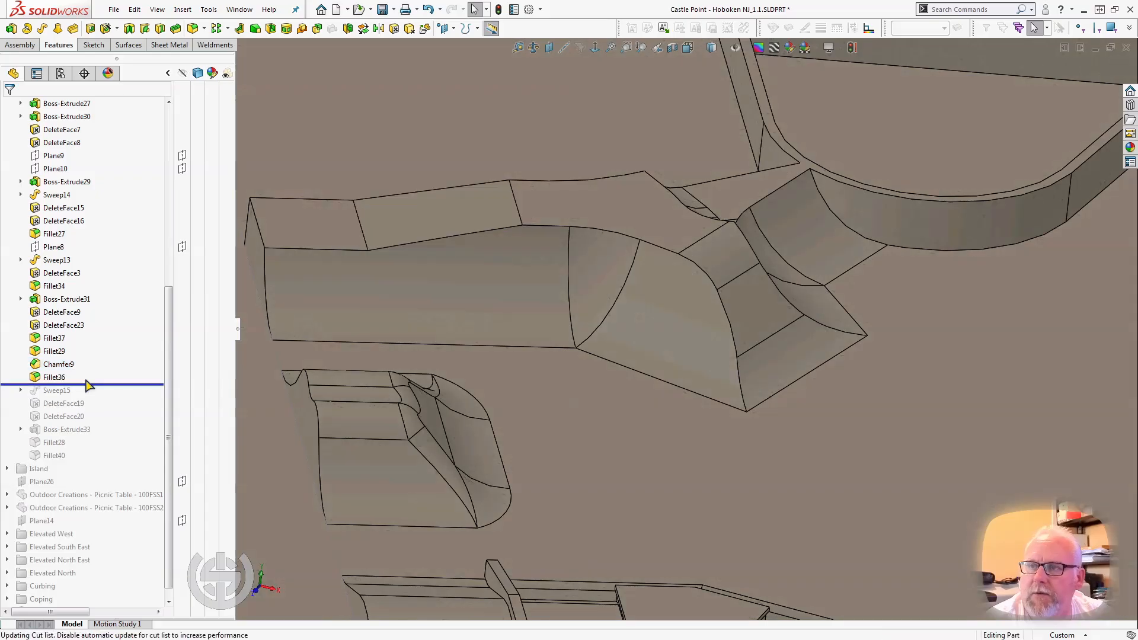
left_click(67, 380)
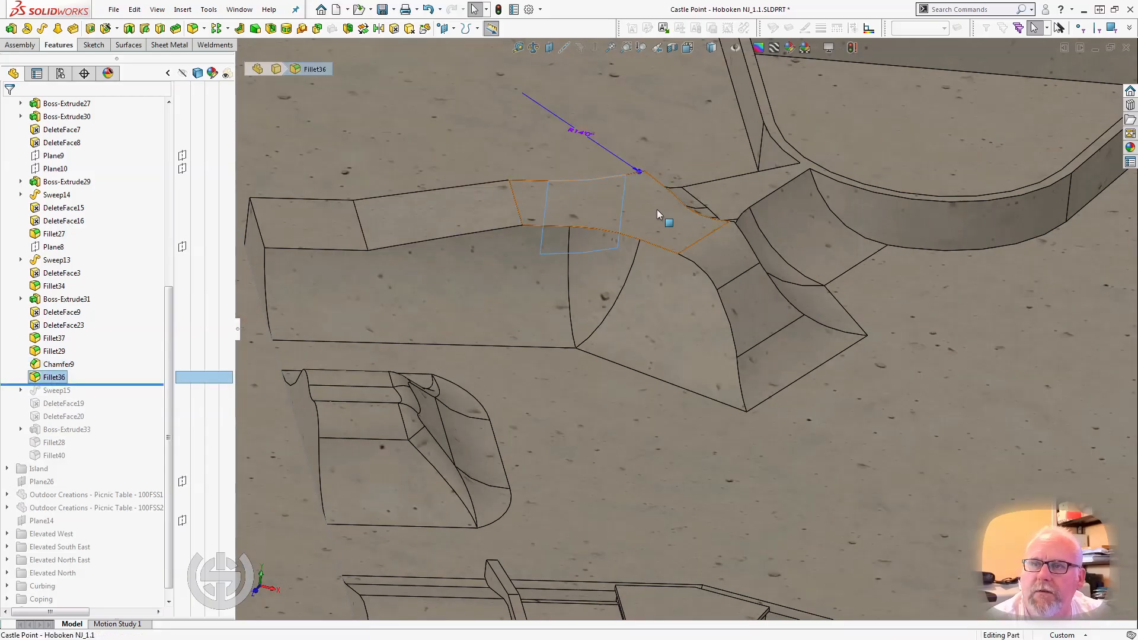
middle_click_drag(667, 217, 649, 401)
left_click(666, 407)
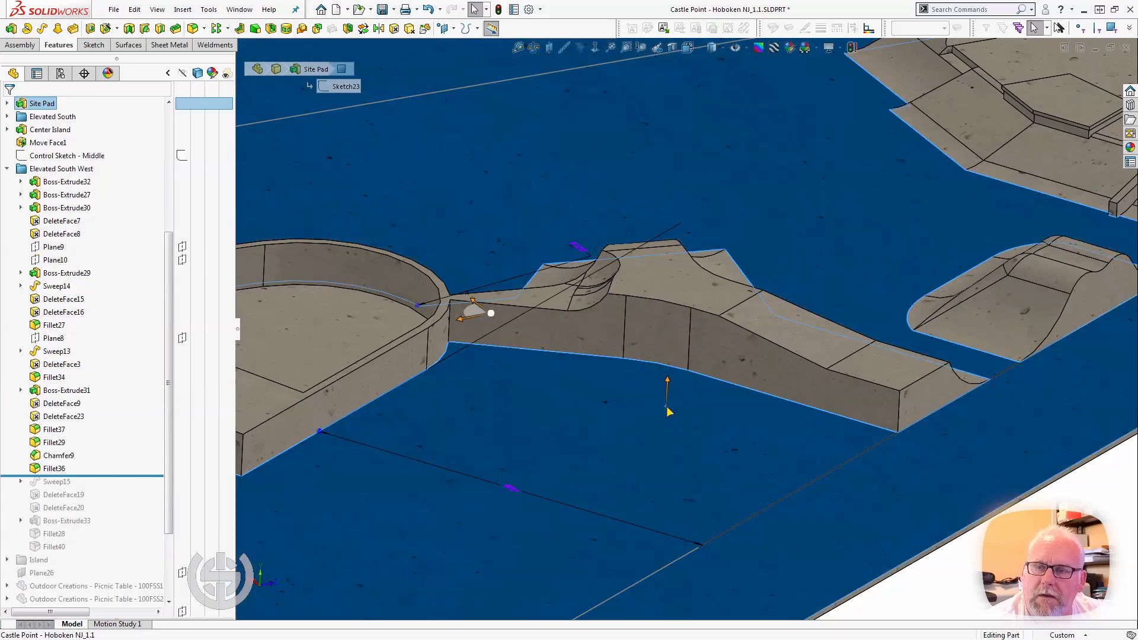
scroll(665, 409, "down", 3)
left_click(664, 311)
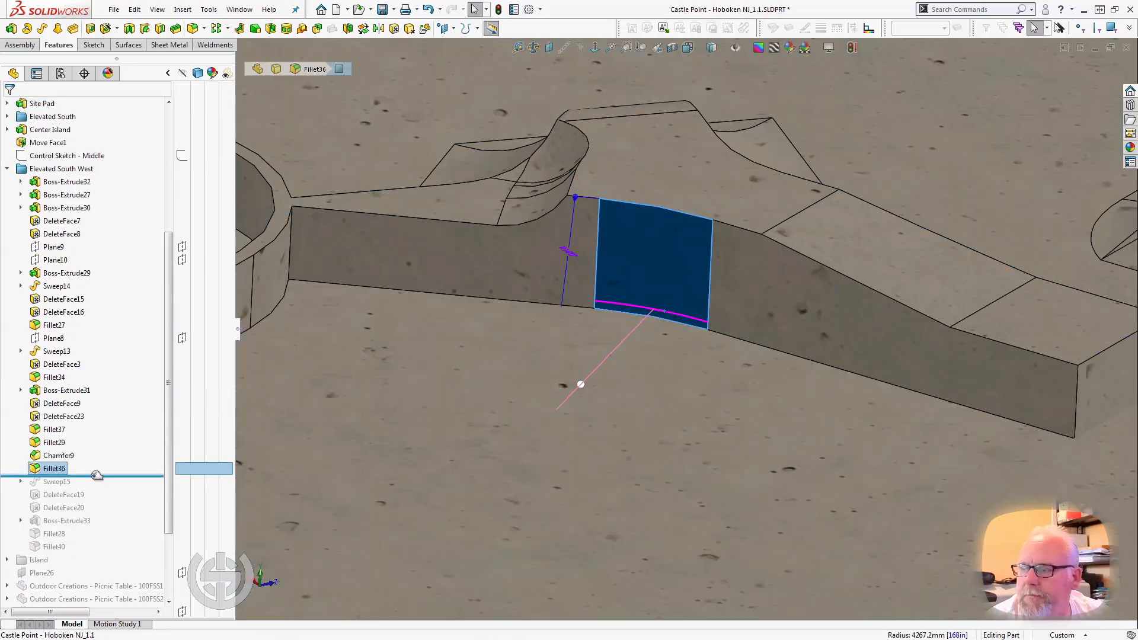
Roll the model forward through Sweep15 and DeleteFace19 to just after DeleteFace20, and examine the swept rear bank and adjoining ramps.
left_click_drag(95, 476, 112, 514)
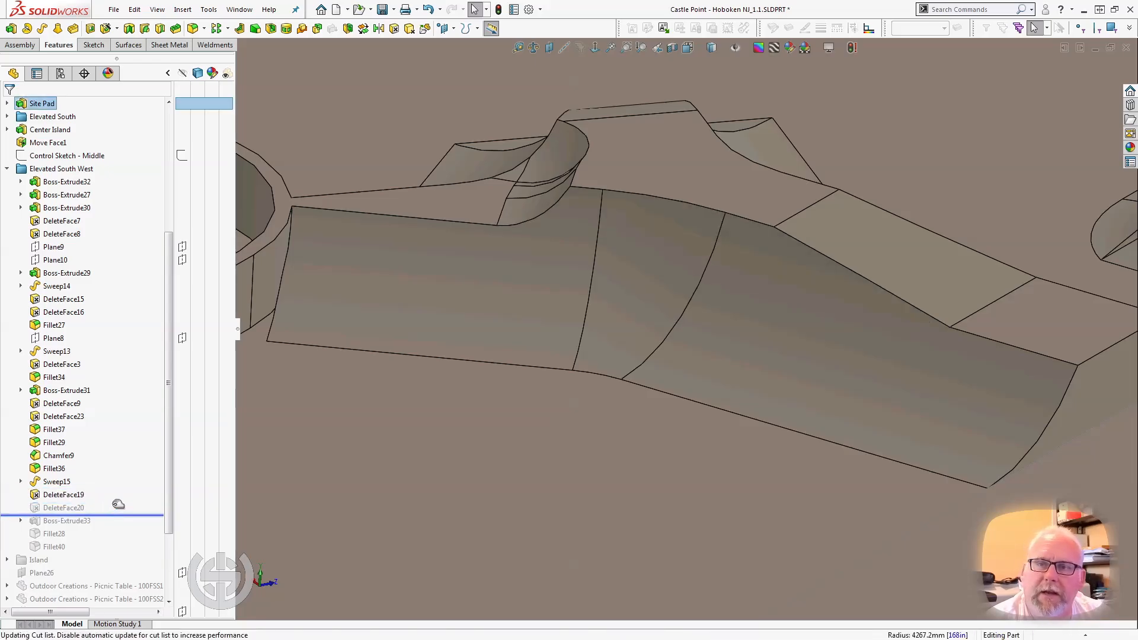
middle_click_drag(623, 343, 619, 335)
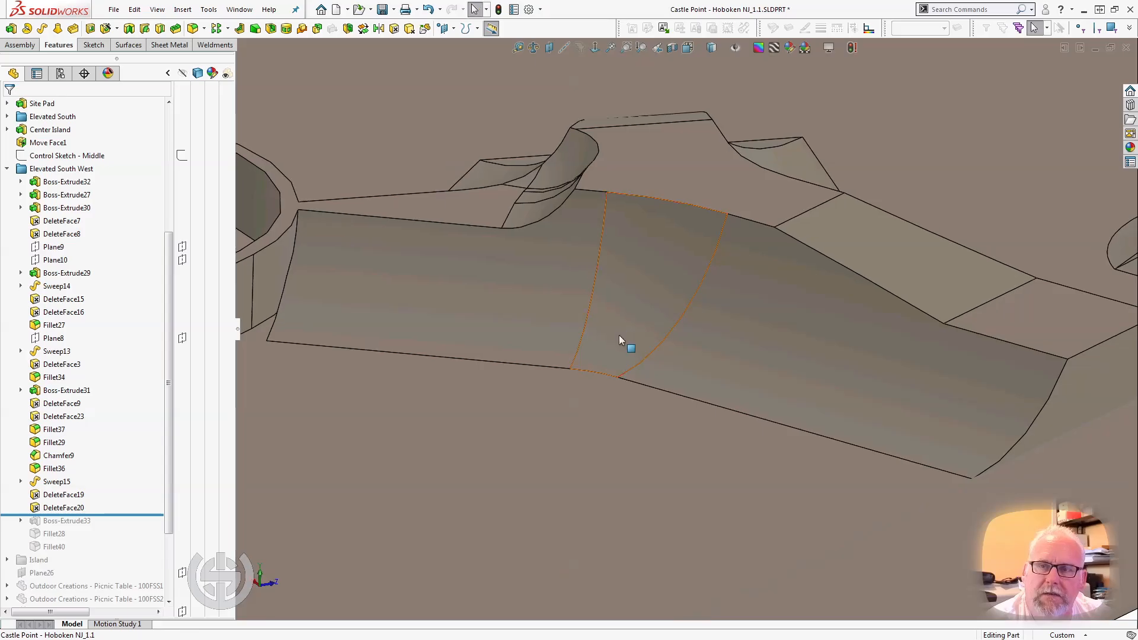
scroll(620, 336, "up", 3)
scroll(820, 332, "down", 3)
middle_click_drag(787, 330, 713, 344)
scroll(717, 339, "up", 2)
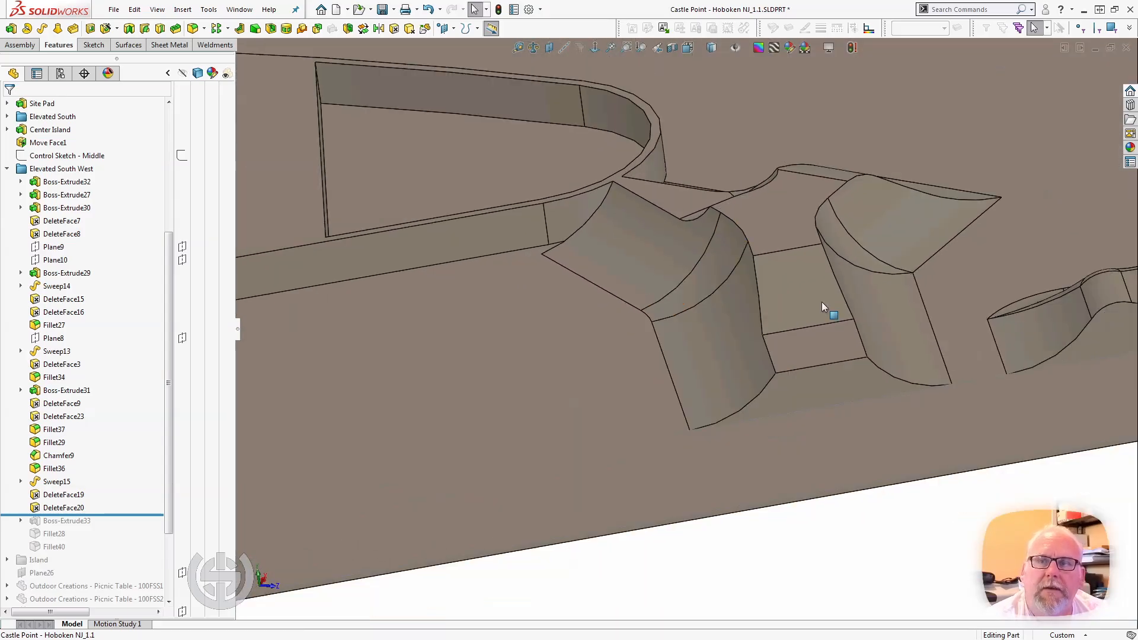
middle_click_drag(821, 301, 772, 304)
scroll(777, 301, "up", 5)
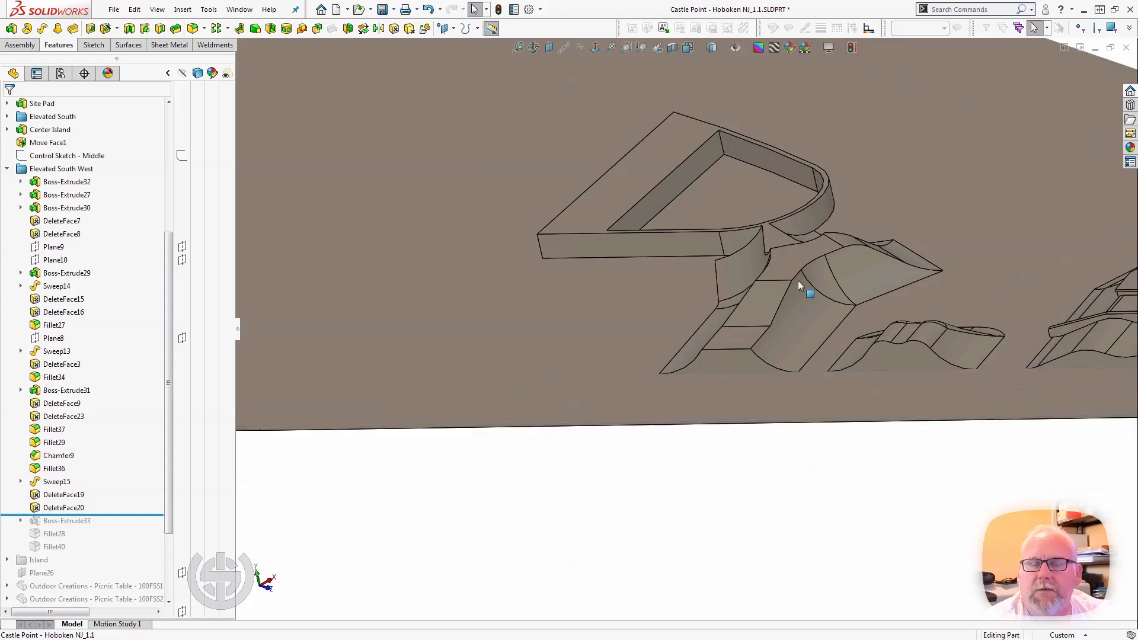
scroll(837, 328, "down", 4)
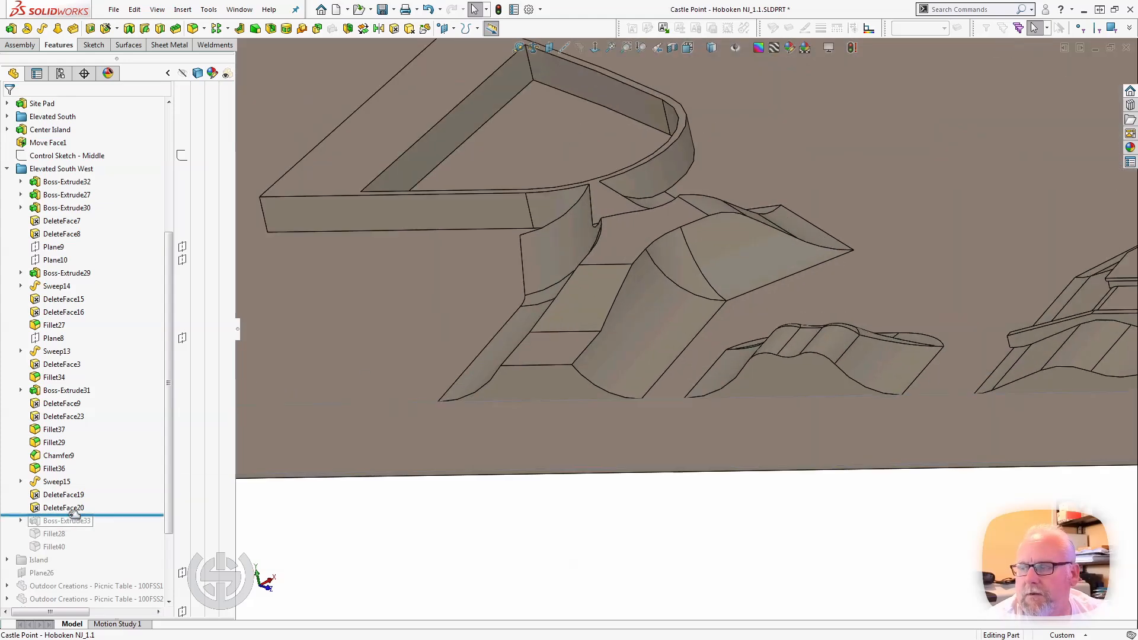
Compare the model with and without Boss-Extrude33, and examine the gap where the ramp meets the island's curved wall.
left_click_drag(113, 514, 110, 521)
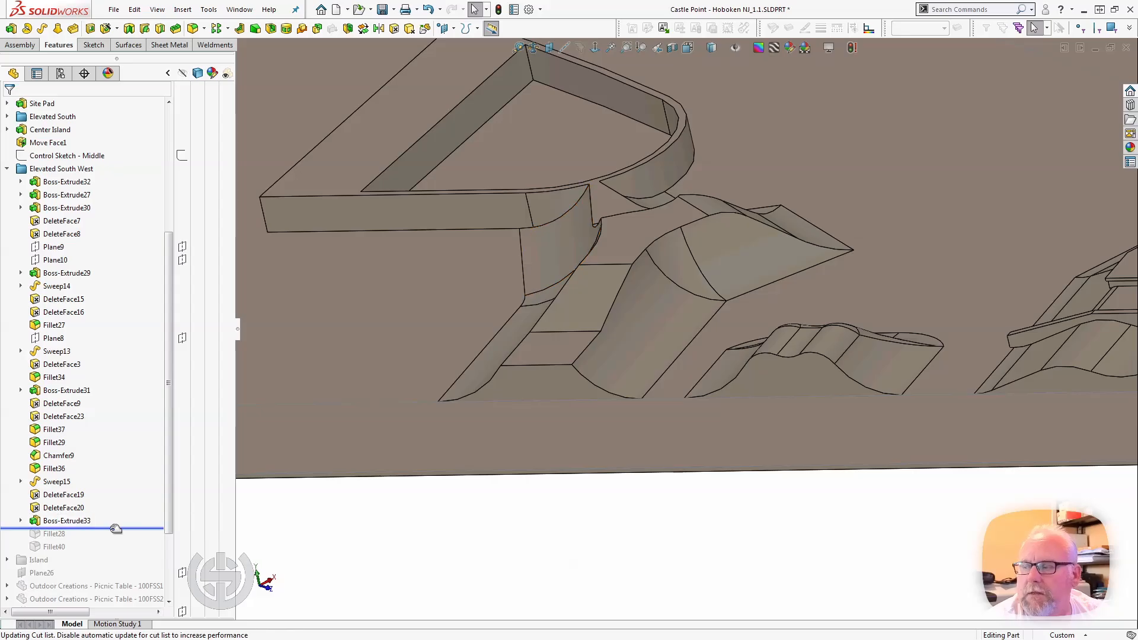
left_click_drag(111, 527, 111, 516)
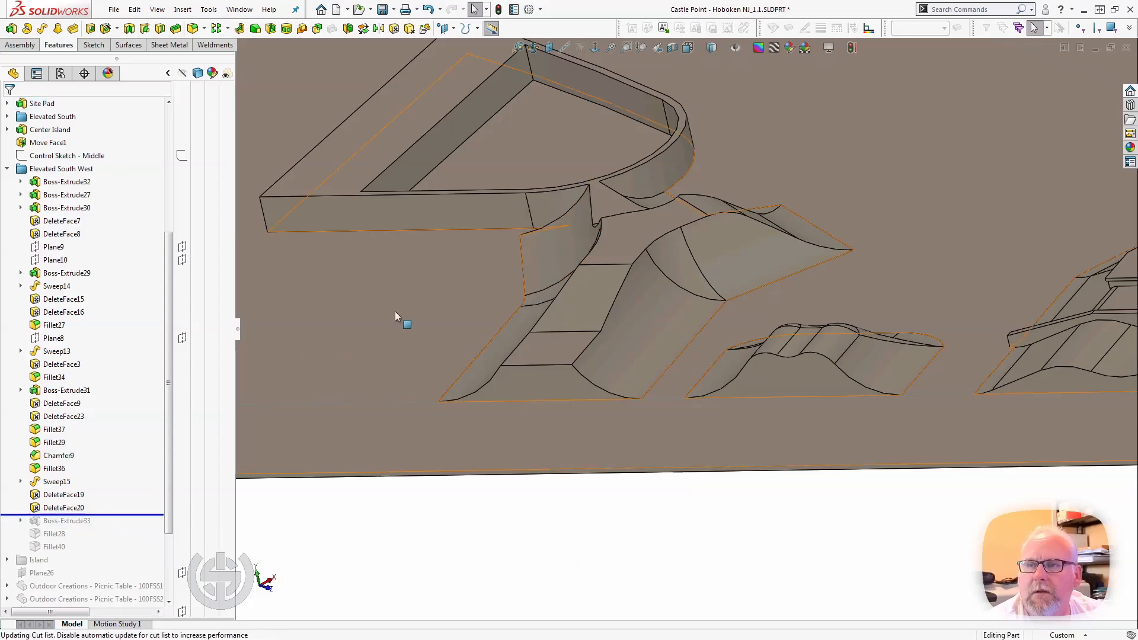
scroll(553, 240, "down", 10)
middle_click_drag(645, 267, 676, 255)
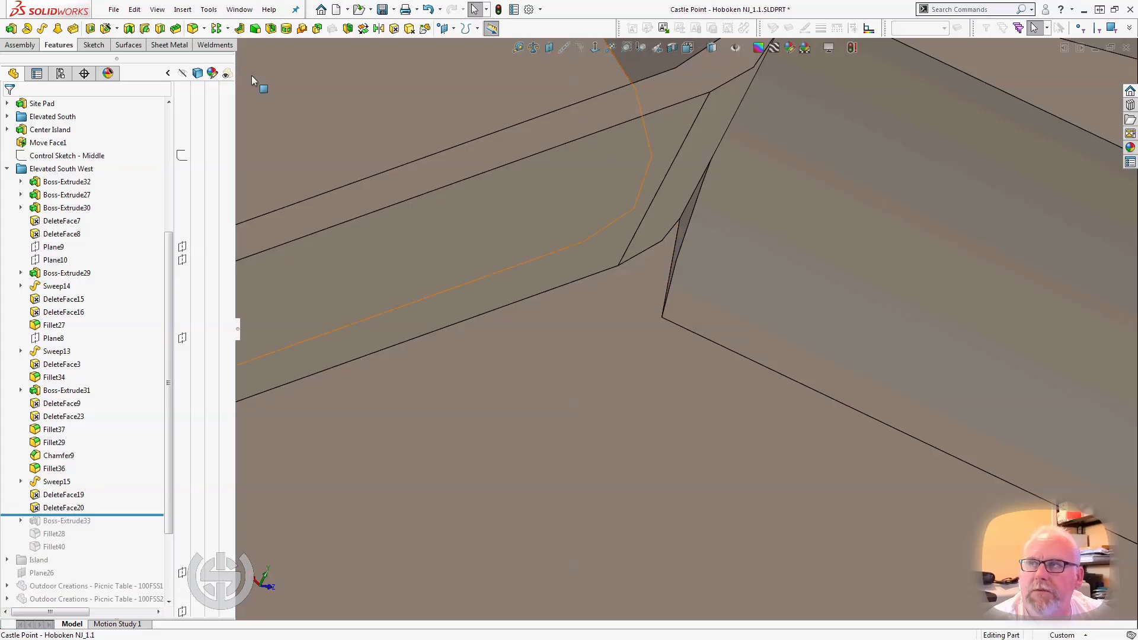
left_click(394, 29)
left_click(686, 216)
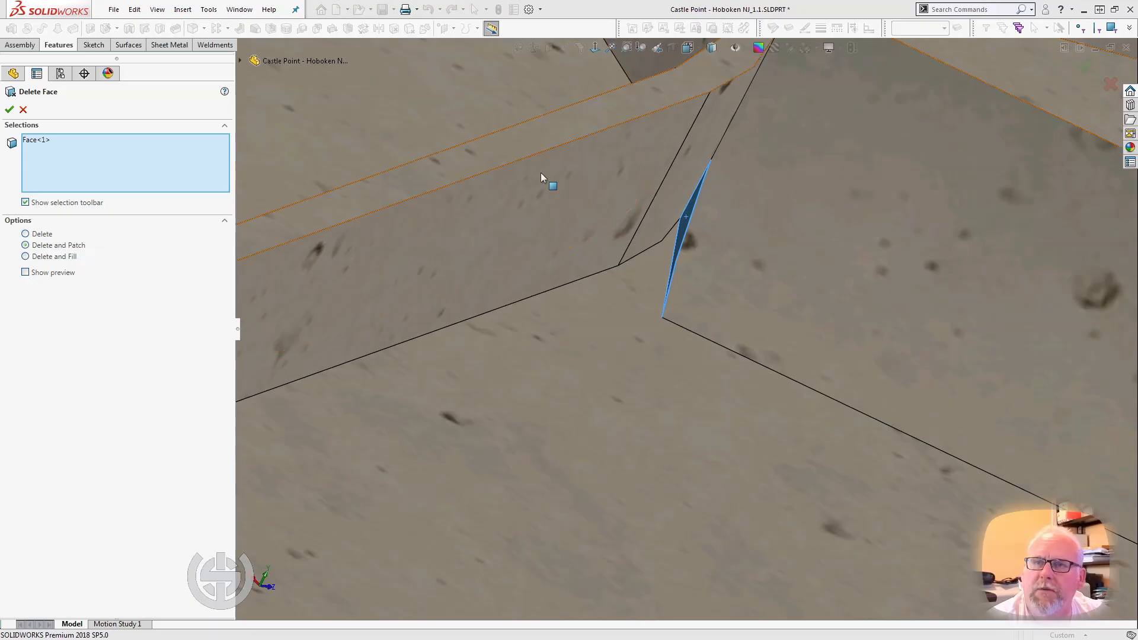
middle_click_drag(540, 172, 478, 171)
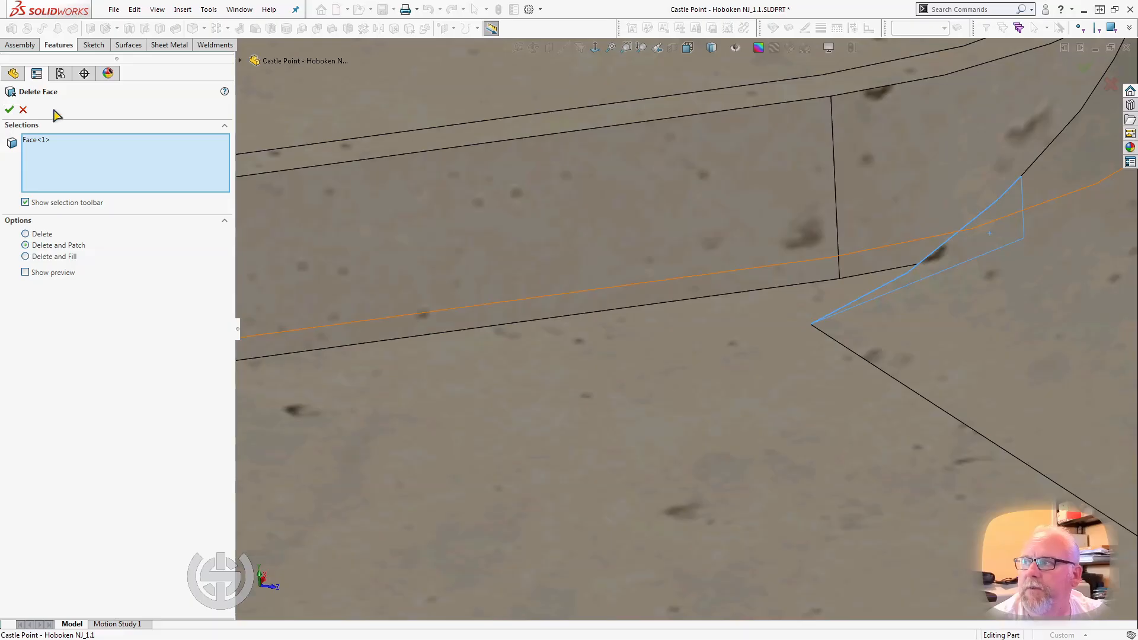
left_click(23, 110)
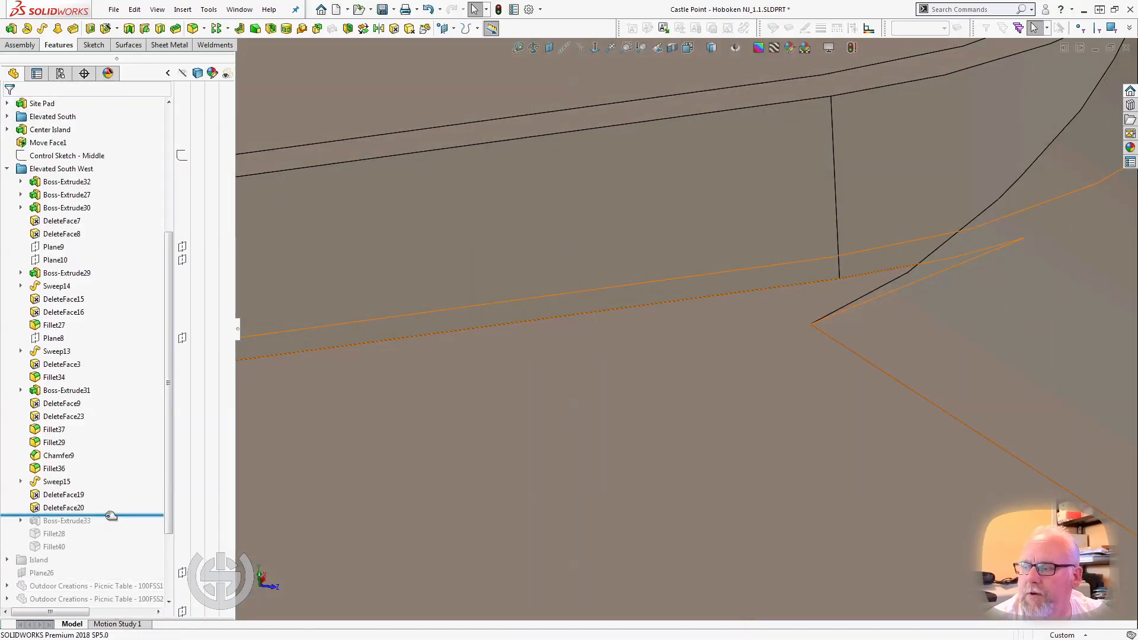
Roll the model forward to just after Fillet40, select Fillet28, and examine its two blended bands across the sloped platform.
left_click_drag(110, 521, 102, 549)
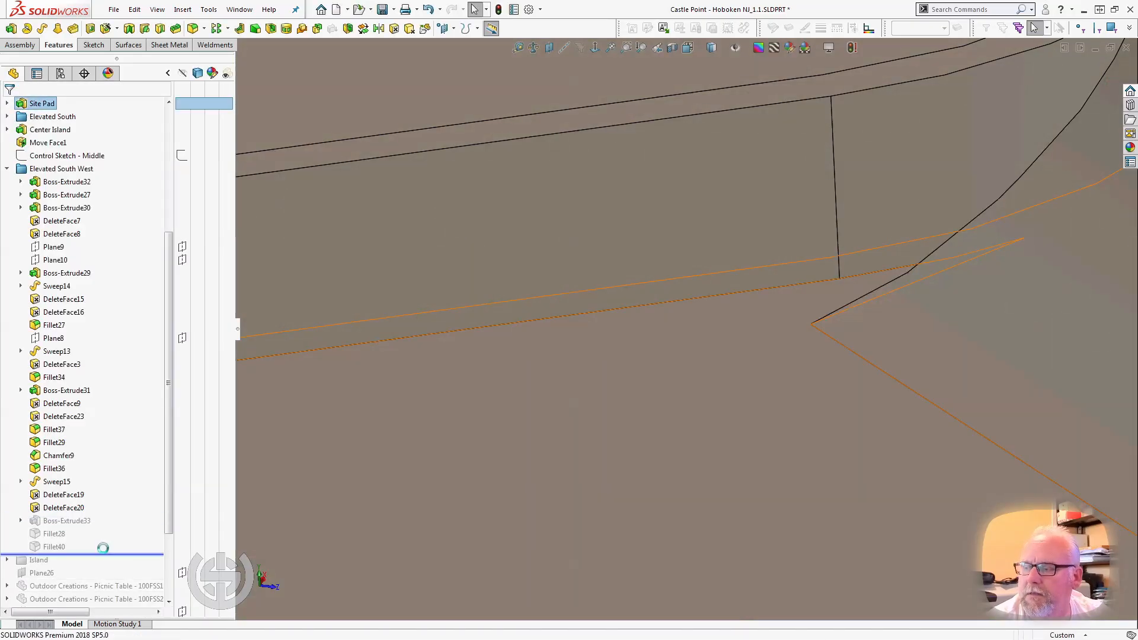
left_click(56, 538)
scroll(512, 330, "up", 5)
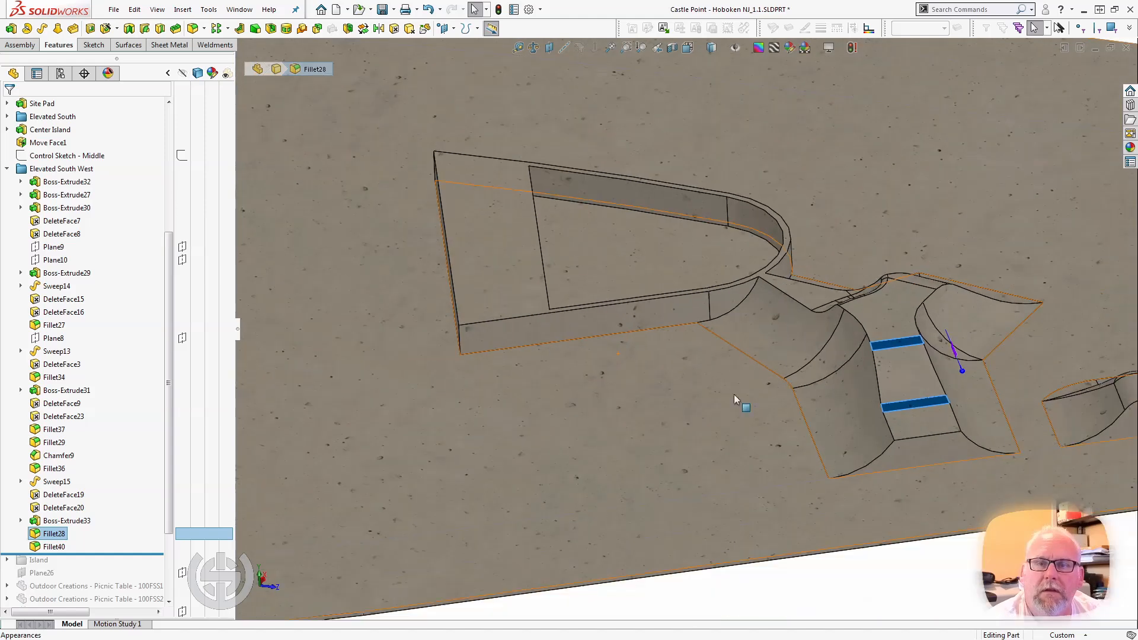
scroll(923, 325, "up", 2)
scroll(853, 362, "down", 5)
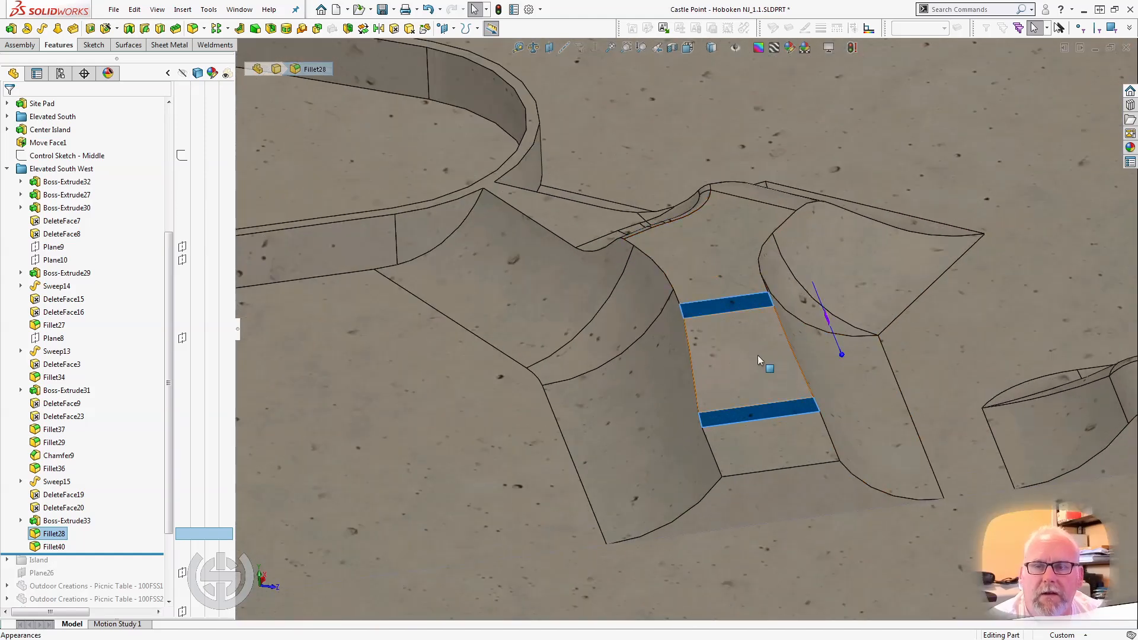
Select Fillet40 and examine its blend around the notch's upper edge, along with the completed Elevated South West section.
left_click(56, 546)
middle_click_drag(385, 354, 622, 253)
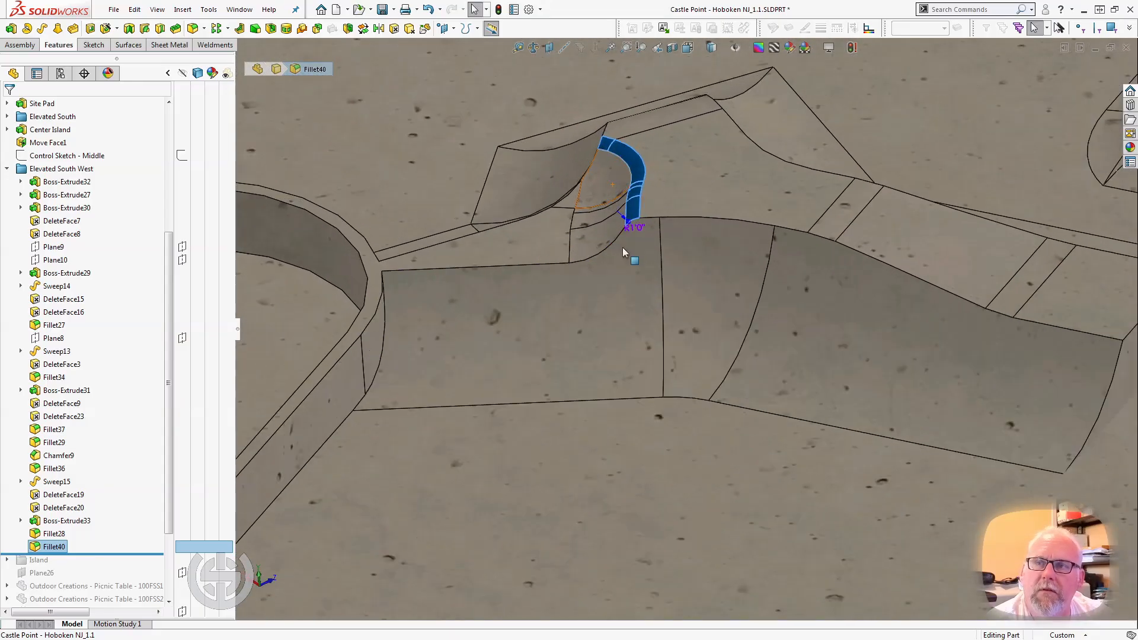
scroll(622, 249, "up", 5)
middle_click_drag(760, 306, 725, 261)
scroll(765, 267, "up", 3)
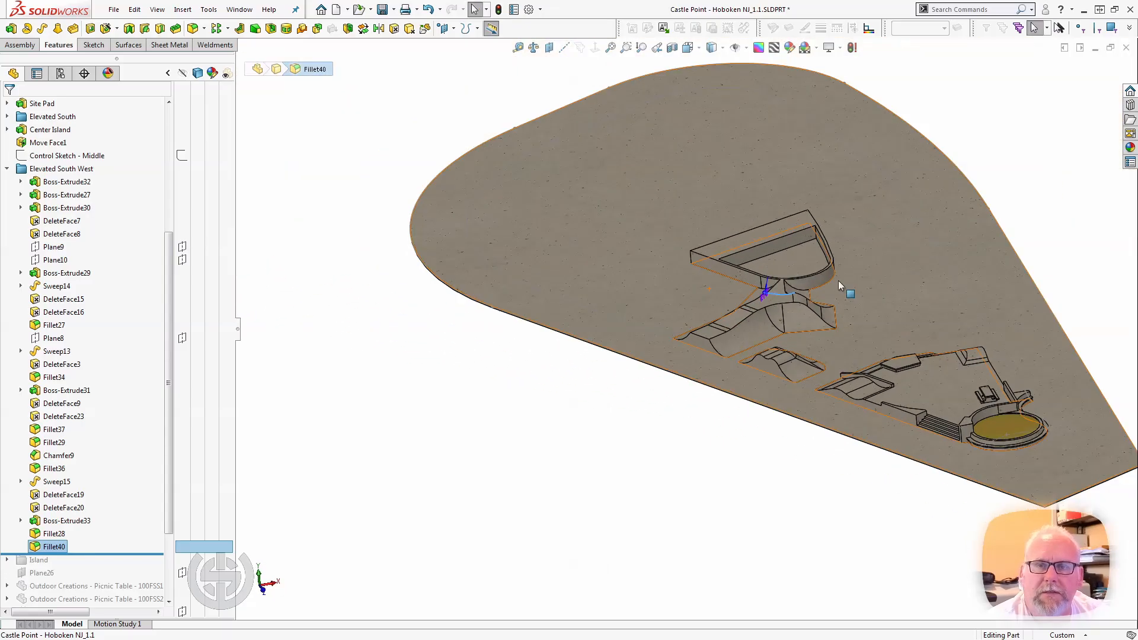
scroll(830, 287, "down", 4)
scroll(687, 343, "down", 3)
middle_click_drag(615, 386, 534, 382)
scroll(524, 385, "up", 2)
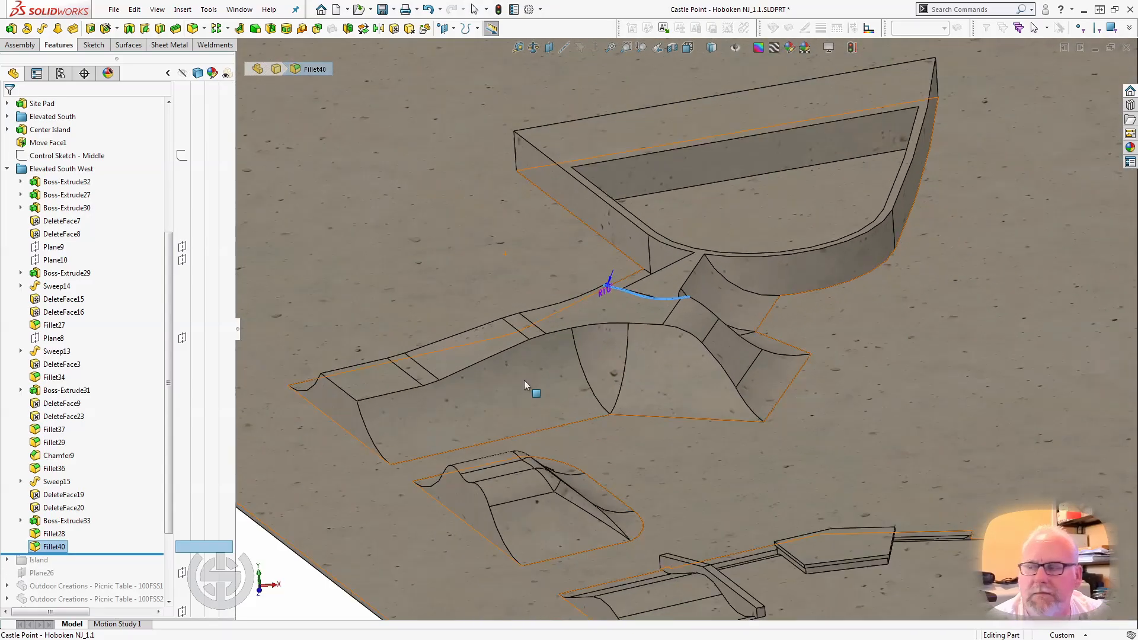
Collapse the Elevated South West folder, roll the model forward past the Island folder, and expand Island to list its features.
left_click(6, 169)
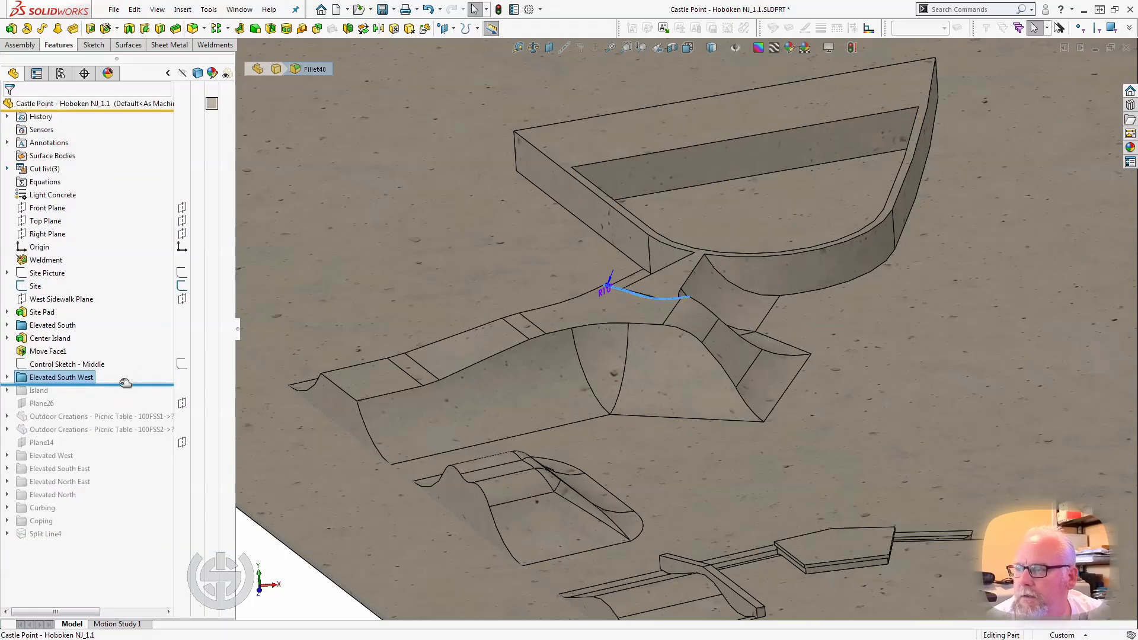
left_click_drag(122, 390, 116, 391)
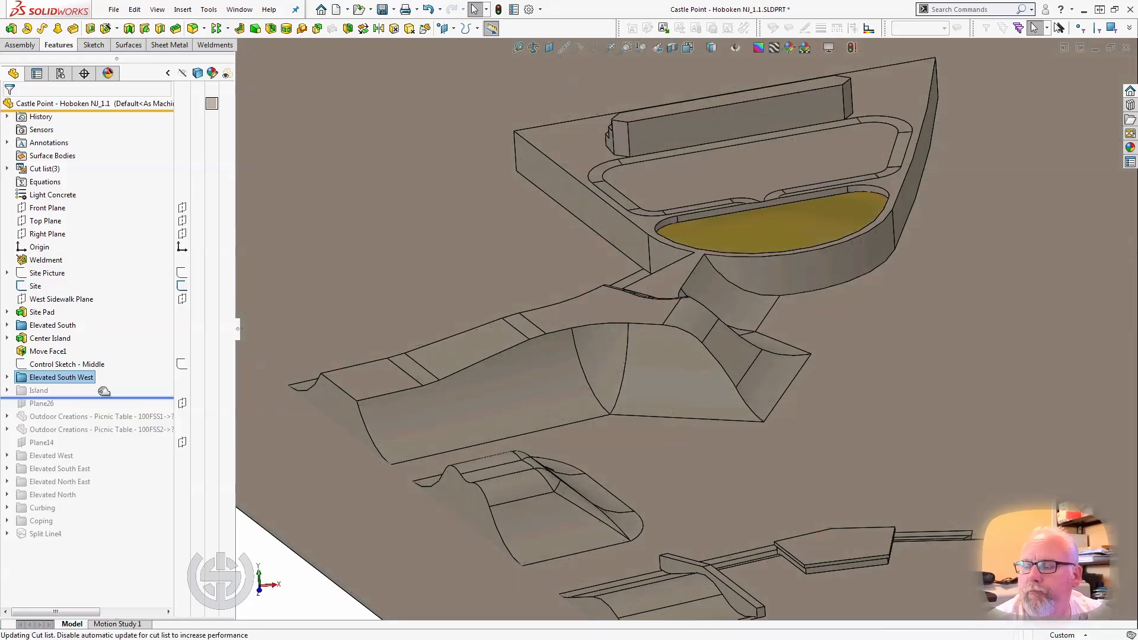
left_click(8, 390)
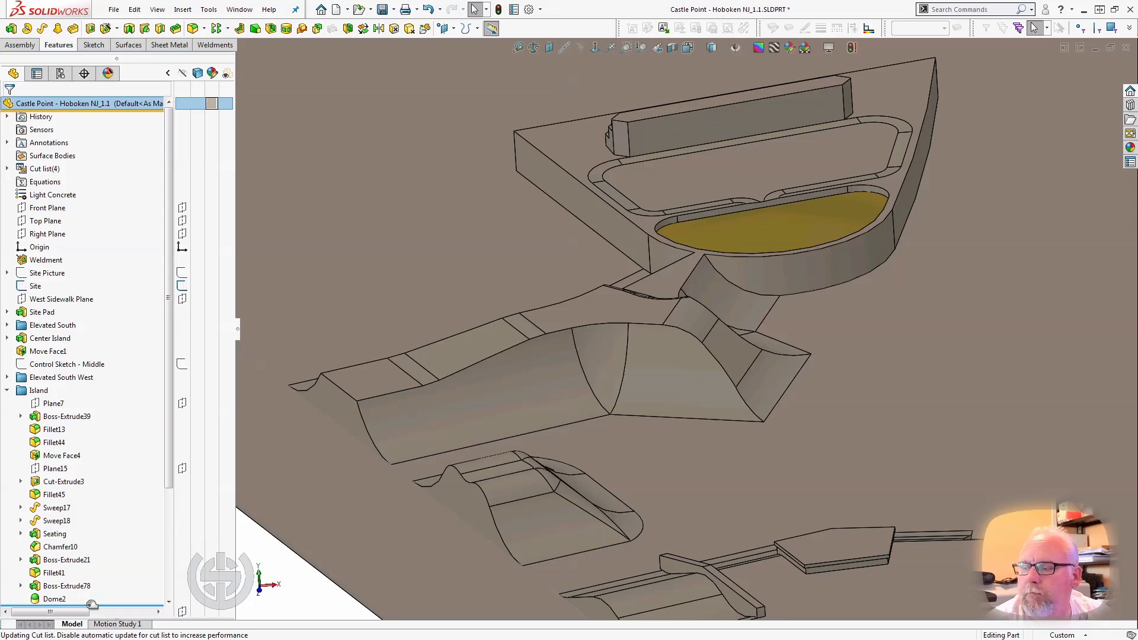
Roll the model back to just after Boss-Extrude39 and examine the island's dividing wall, selecting the floor of the curved pocket.
left_click_drag(92, 604, 86, 391)
middle_click_drag(643, 267, 682, 300)
scroll(739, 254, "down", 3)
scroll(651, 330, "down", 3)
left_click(673, 354)
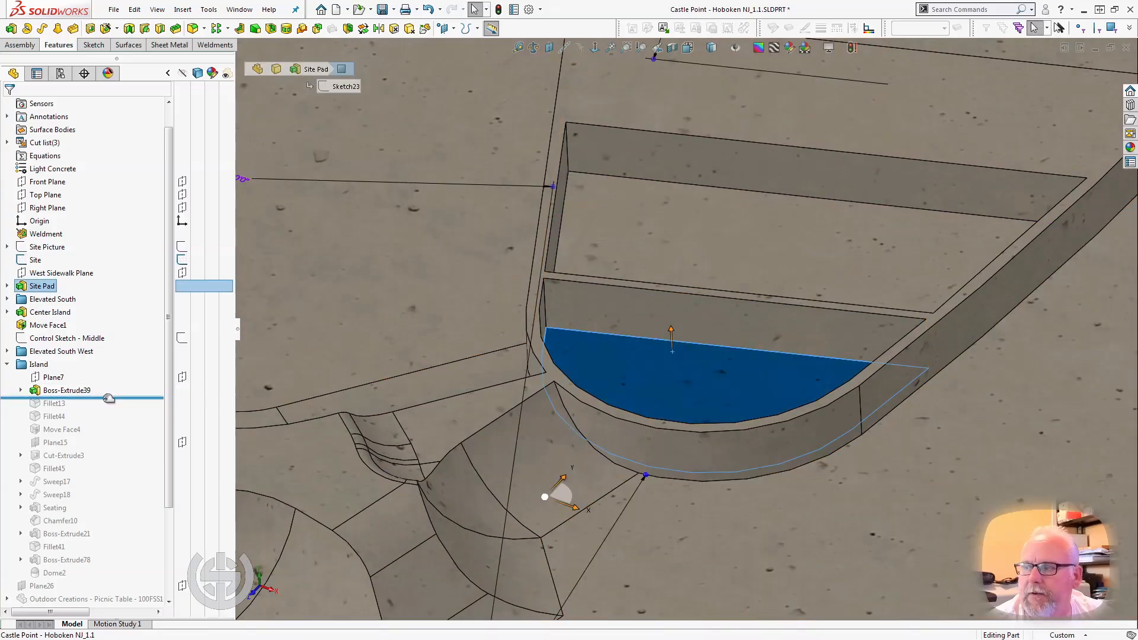
Roll the model forward past Fillet13 and Fillet44 to examine the rounded corners of the island's two pockets.
left_click_drag(106, 398, 108, 405)
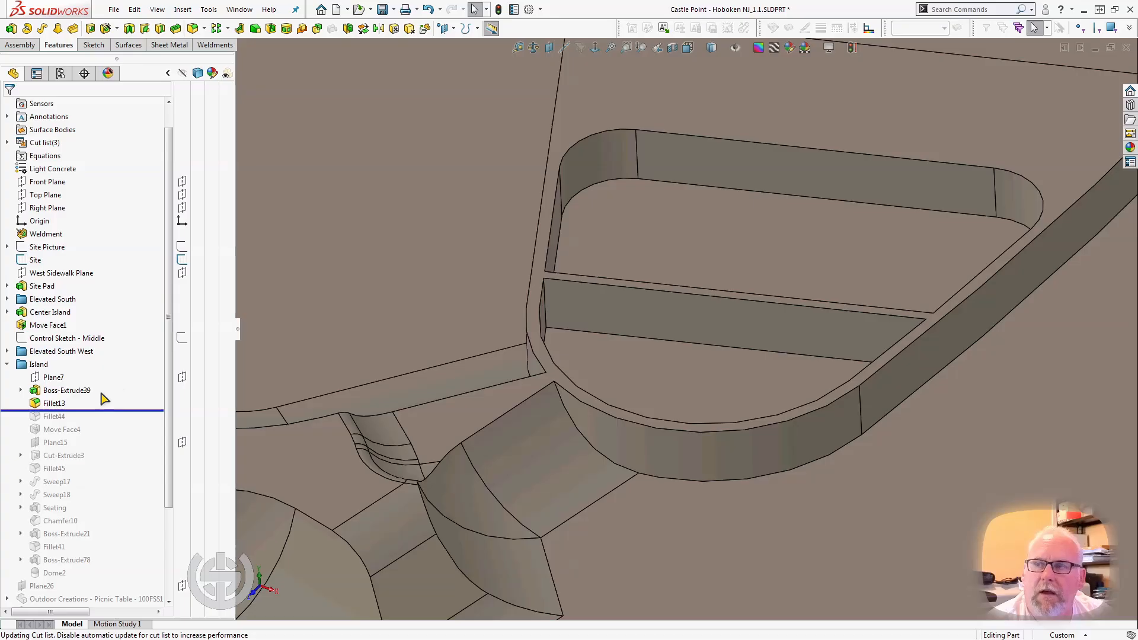
scroll(712, 264, "up", 3)
scroll(813, 257, "down", 2)
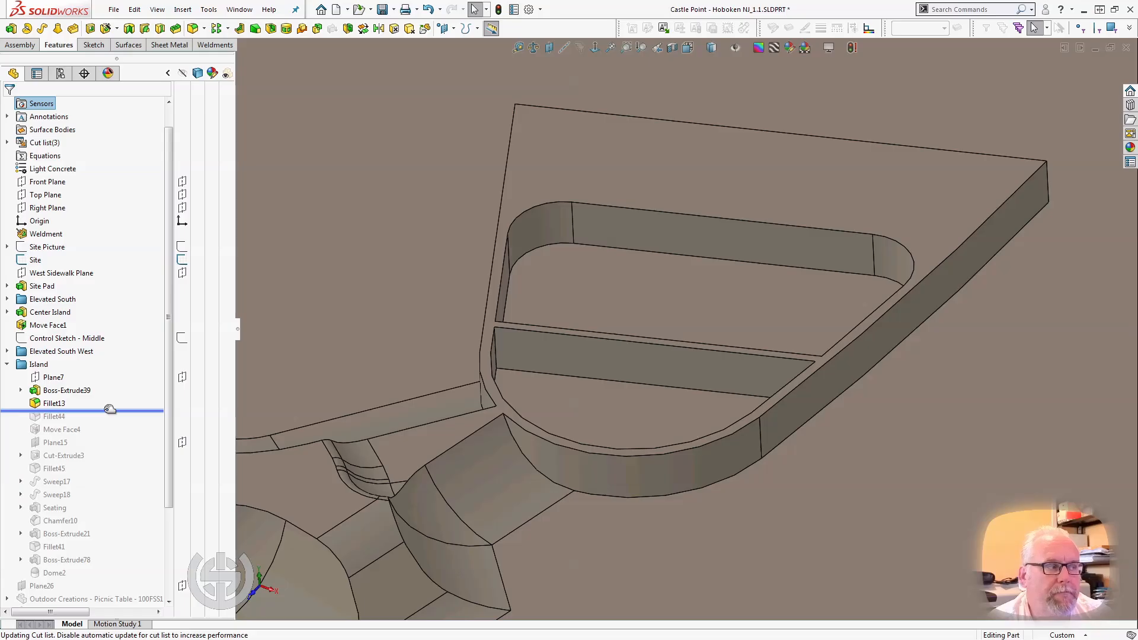
left_click_drag(110, 411, 107, 423)
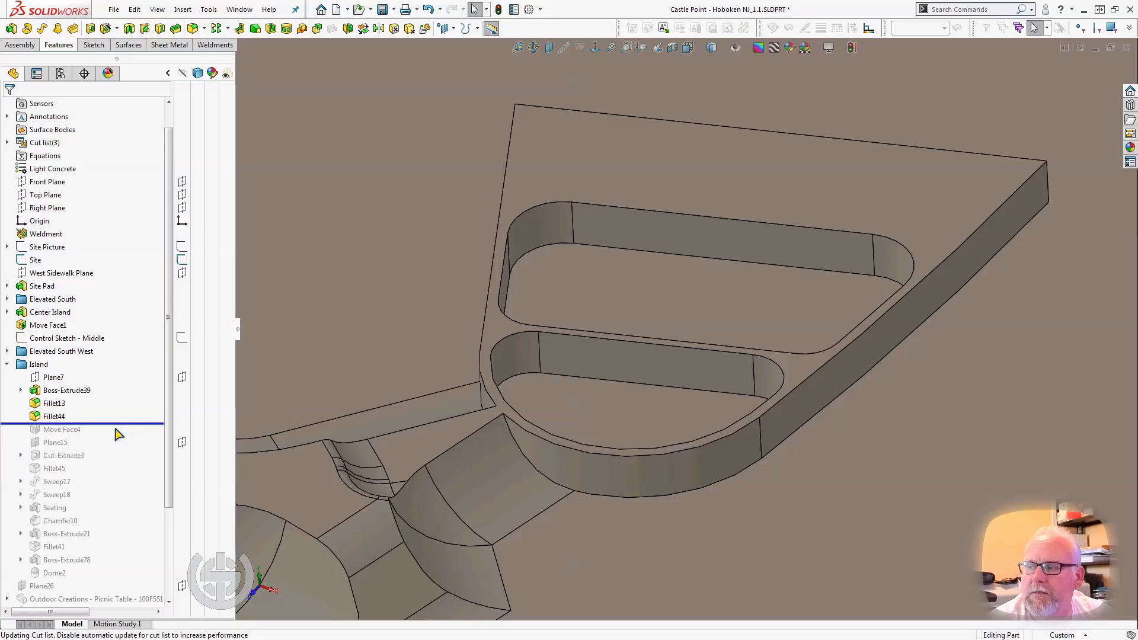
Roll the model forward to just after Move Face4 and compare the larger pocket's moved floor with the island's top face by selecting each.
left_click_drag(108, 423, 100, 436)
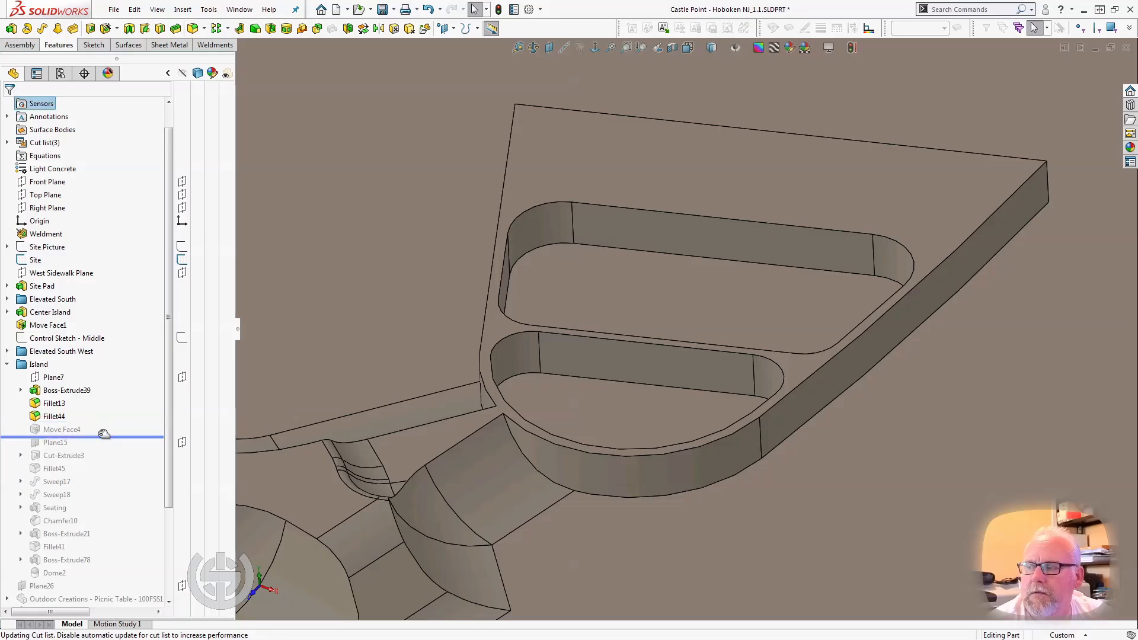
left_click(633, 263)
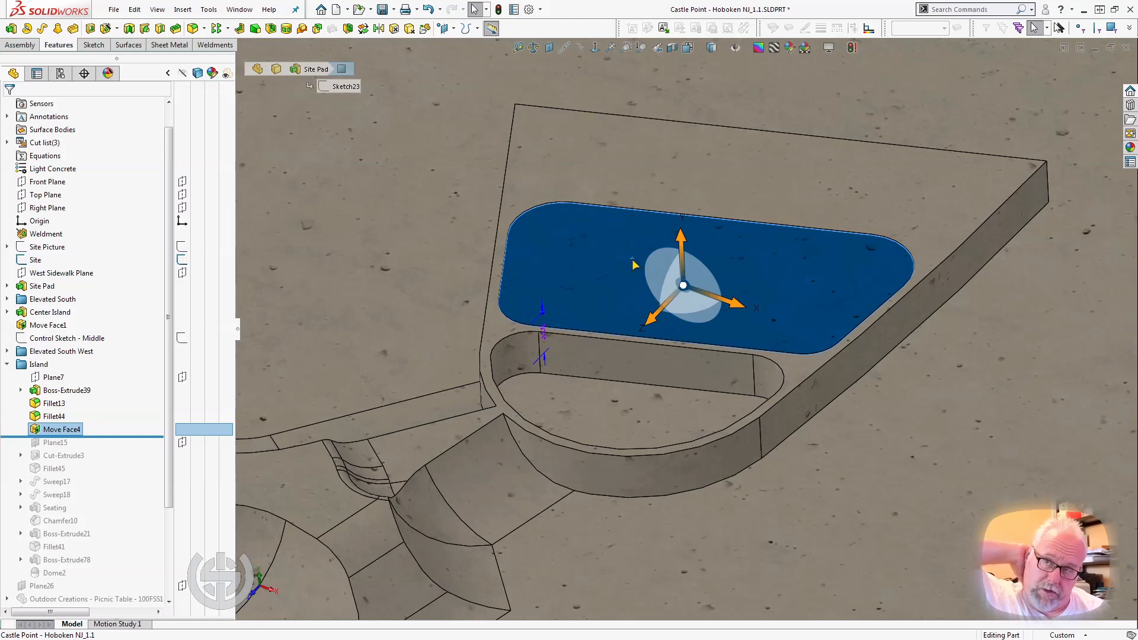
left_click(597, 155)
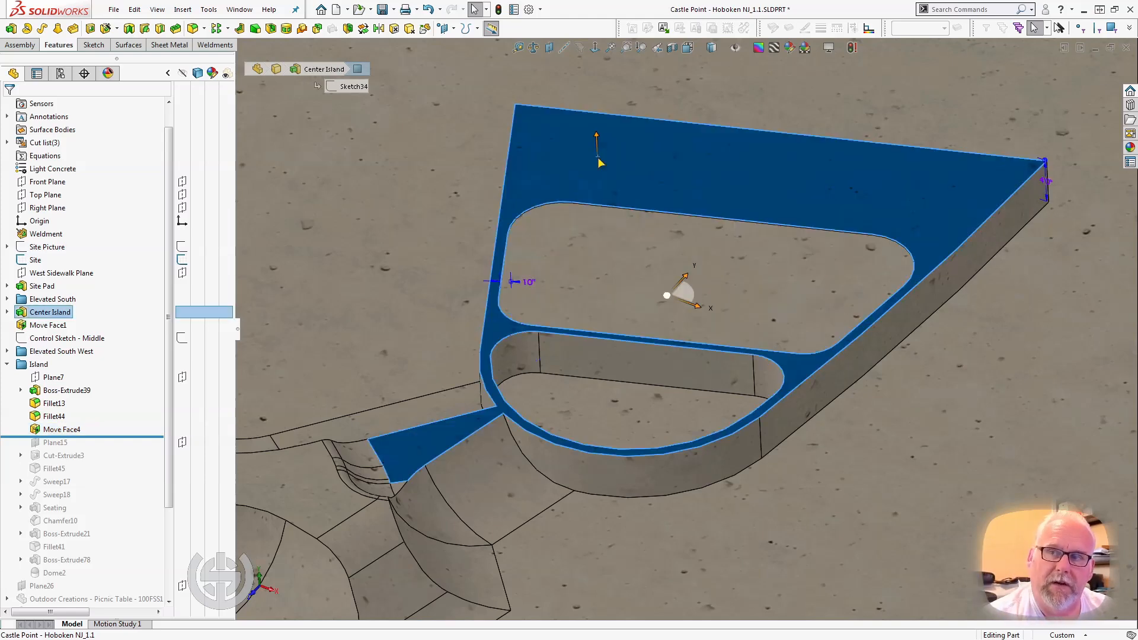
left_click(615, 233)
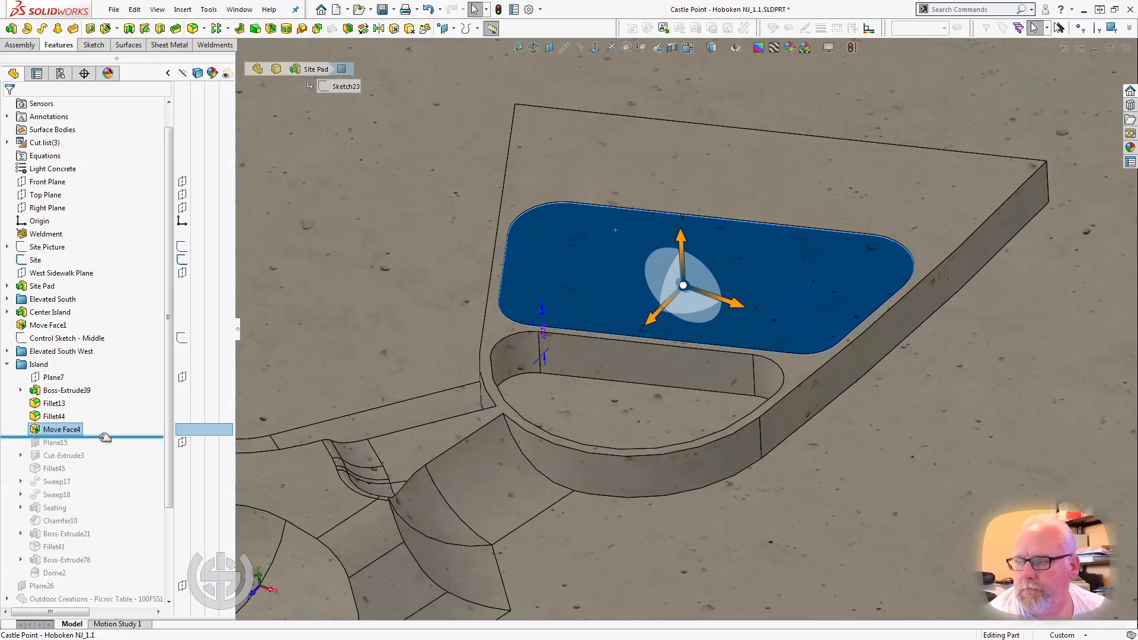
Roll the model forward to just after Cut-Extrude3 and examine the opening cut through the wall between the two pockets.
left_click_drag(105, 438, 95, 463)
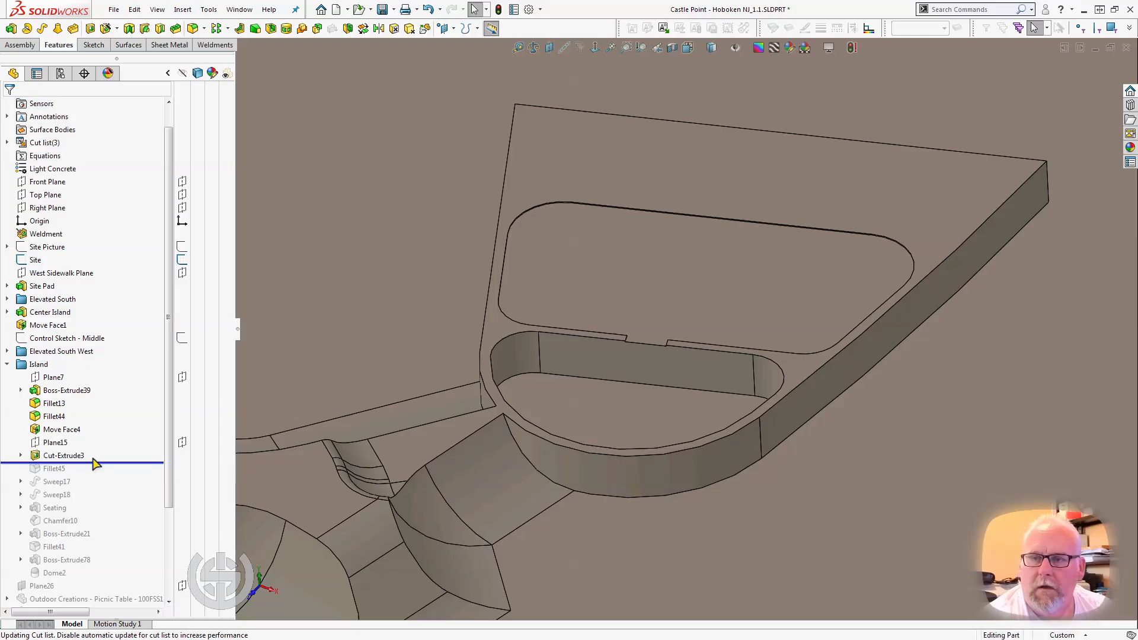
scroll(630, 331, "down", 5)
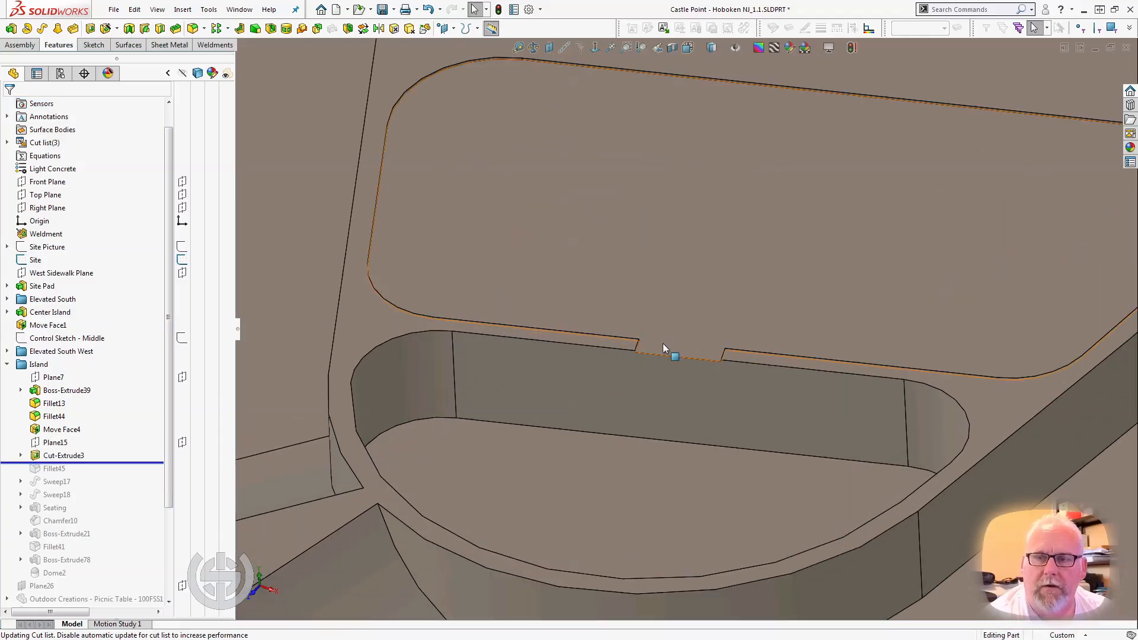
scroll(664, 345, "up", 3)
middle_click_drag(727, 421, 739, 379)
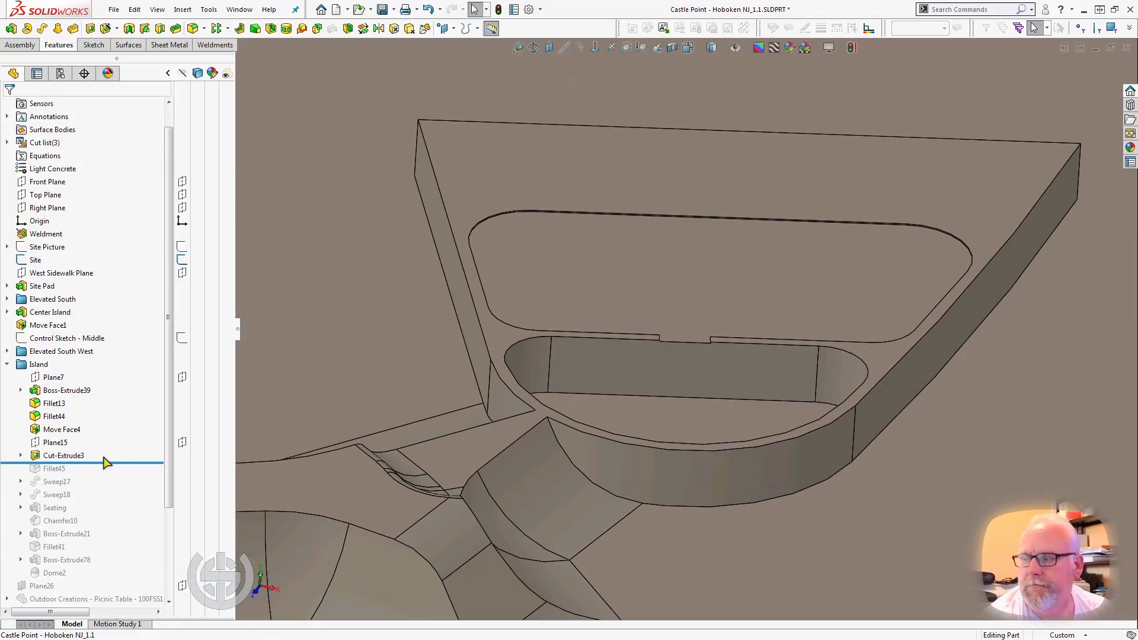
Roll the model forward to just after Fillet45 and examine the rounded corners of the opening between the pockets.
left_click_drag(105, 462, 96, 474)
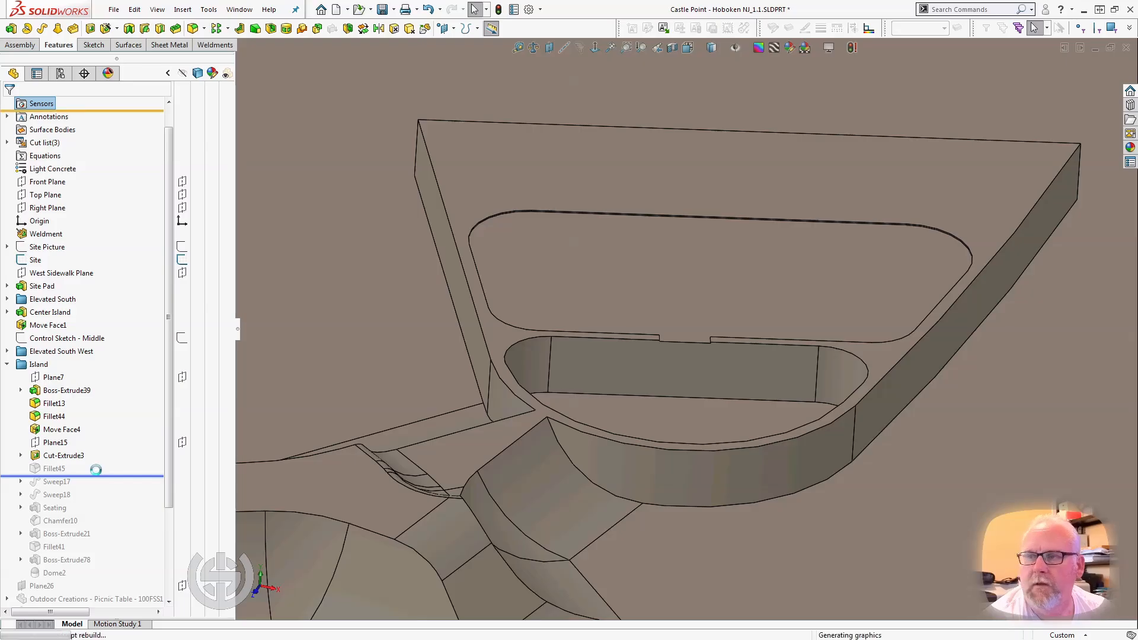
middle_click_drag(326, 428, 326, 487)
scroll(89, 468, "up", 1)
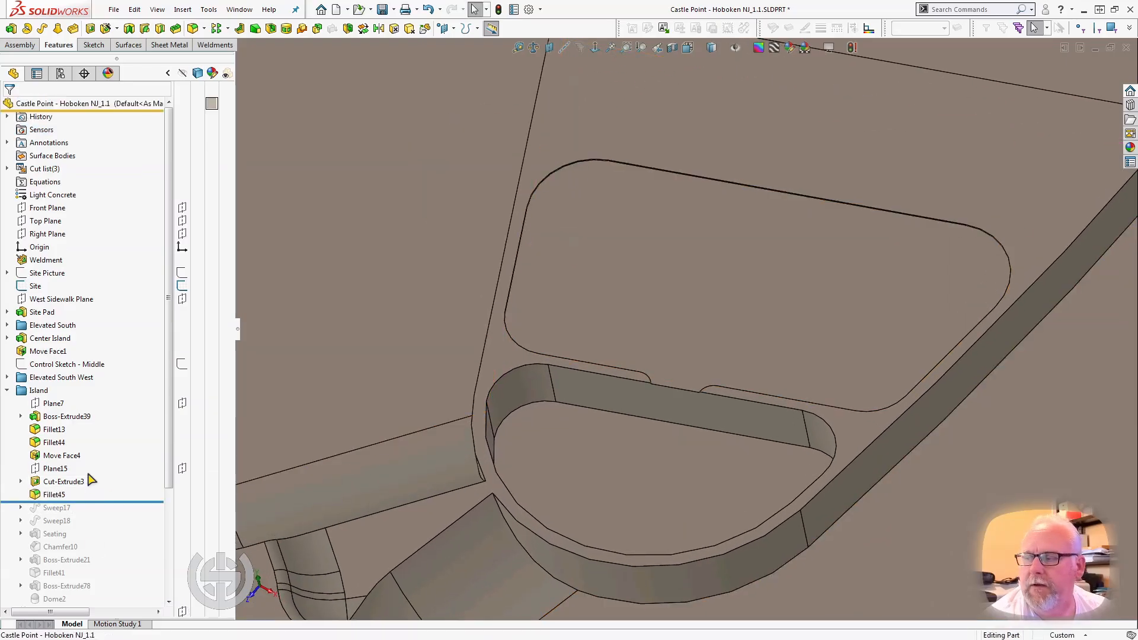
Roll the model forward past Sweep17 and Sweep18 to examine the swept border around the larger pocket.
left_click_drag(93, 503, 89, 514)
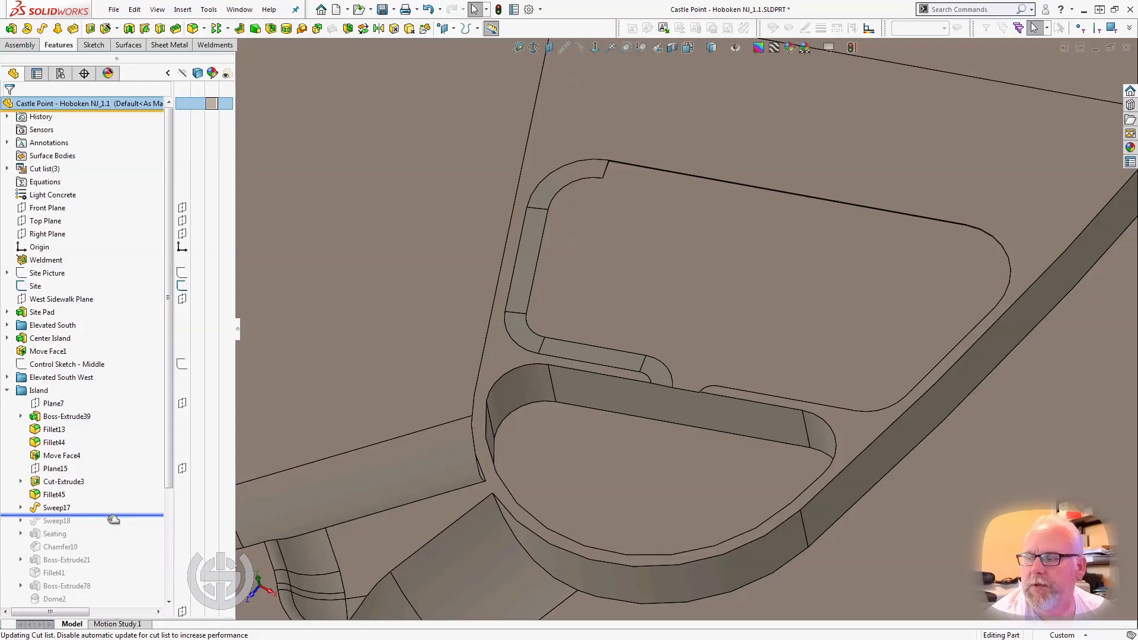
left_click_drag(114, 520, 113, 523)
scroll(314, 460, "up", 3)
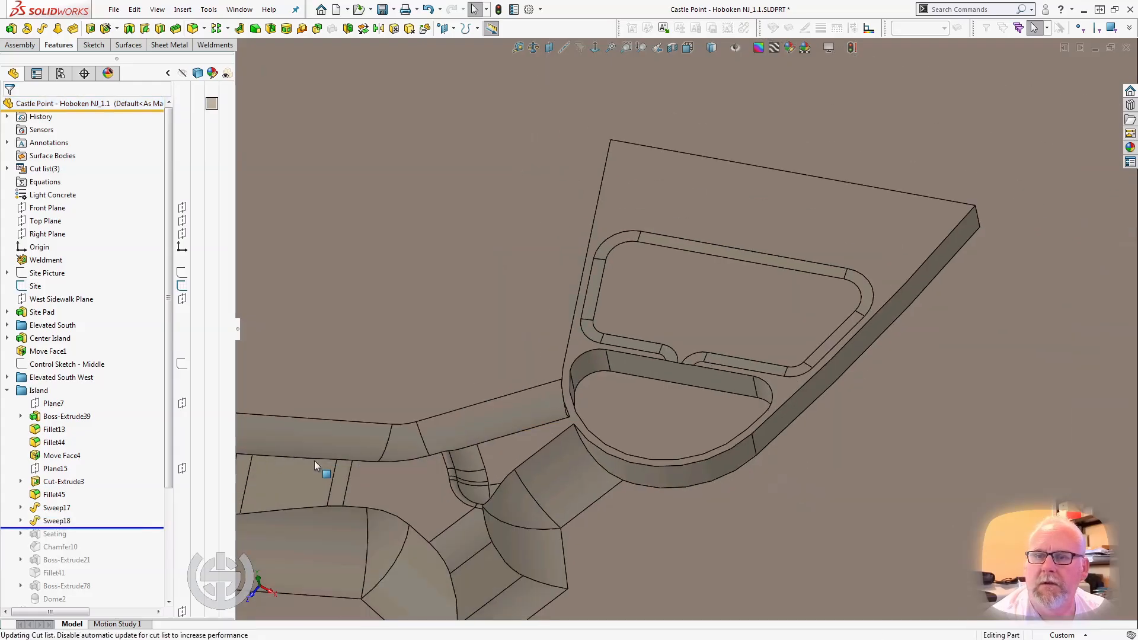
middle_click_drag(314, 460, 374, 428)
scroll(655, 349, "down", 5)
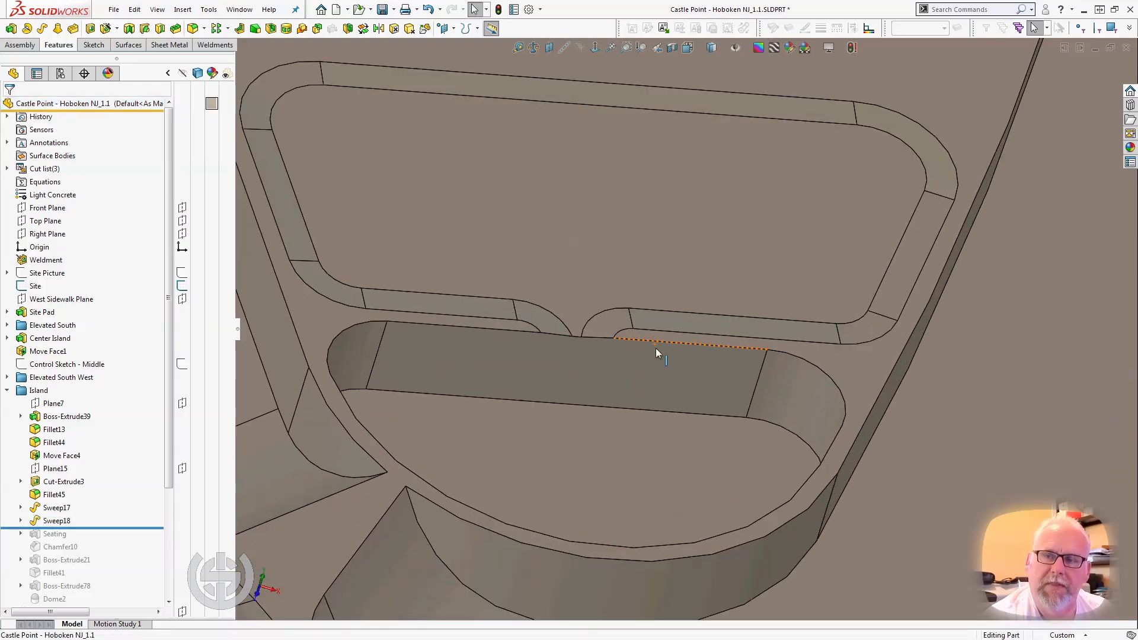
Examine Sweep18 against the larger pocket by selecting two of its border faces and the enclosed floor.
left_click(658, 323)
middle_click_drag(658, 323, 642, 291)
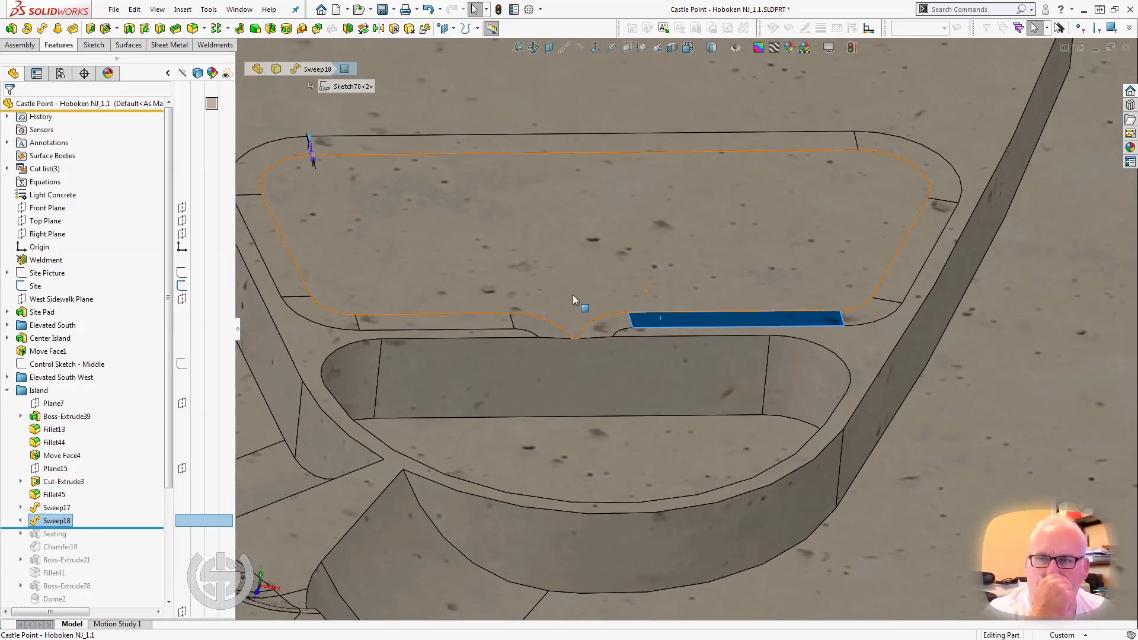
left_click(602, 272)
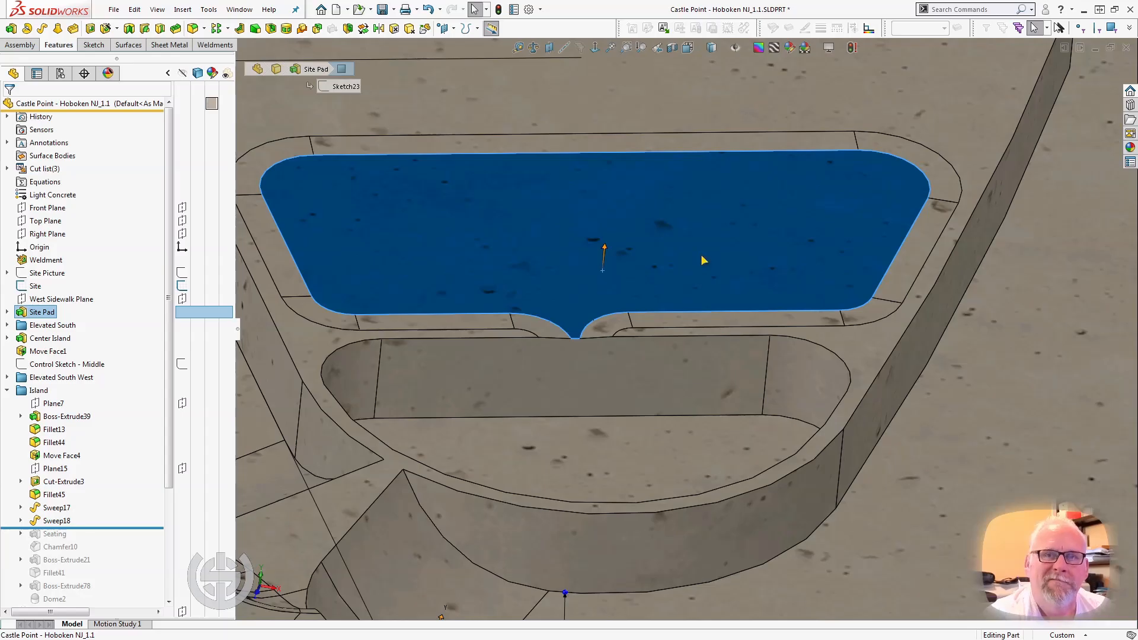
left_click(911, 266)
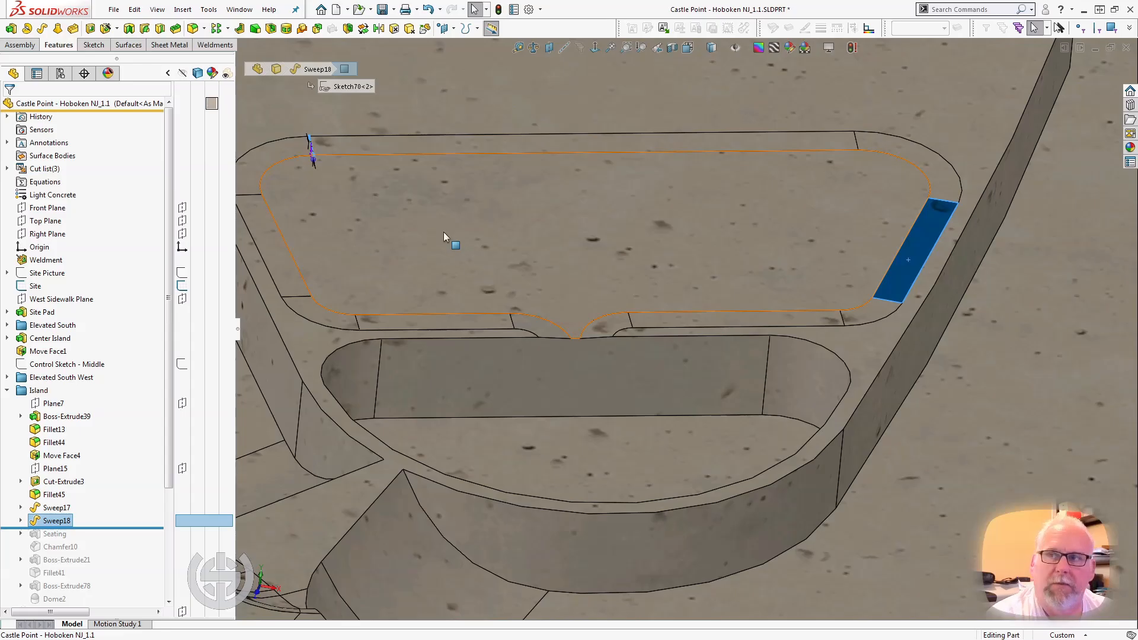
Roll the model forward to just after Seating and examine the stepped bench on the island from several angles.
left_click(112, 526)
left_click_drag(111, 529, 110, 539)
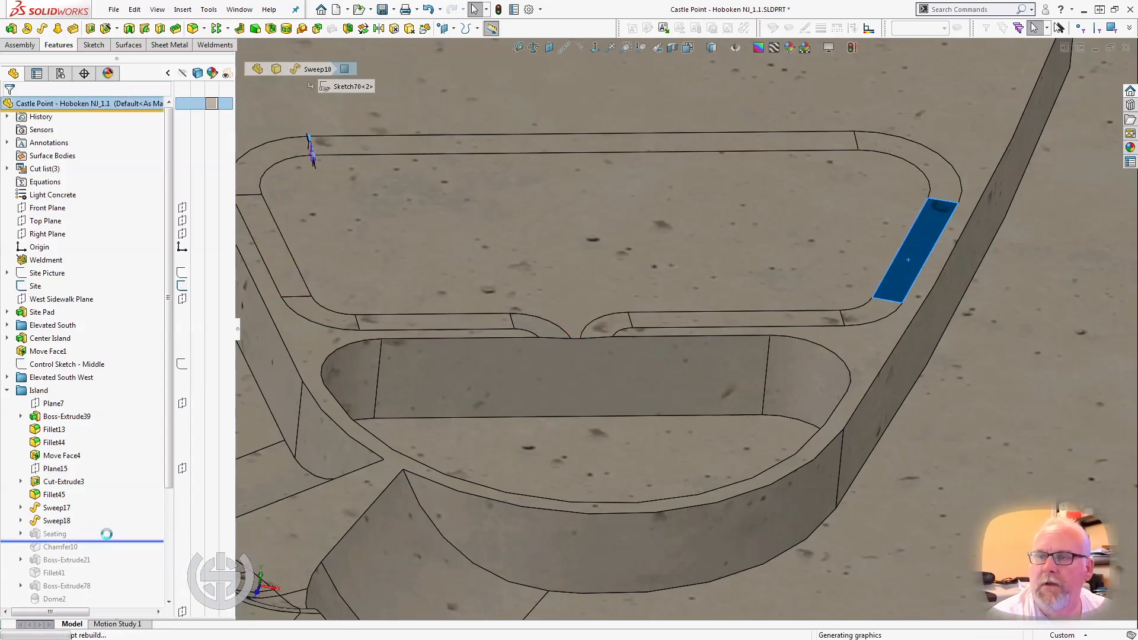
scroll(497, 325, "down", 3)
middle_click_drag(497, 326, 721, 259)
scroll(841, 293, "up", 2)
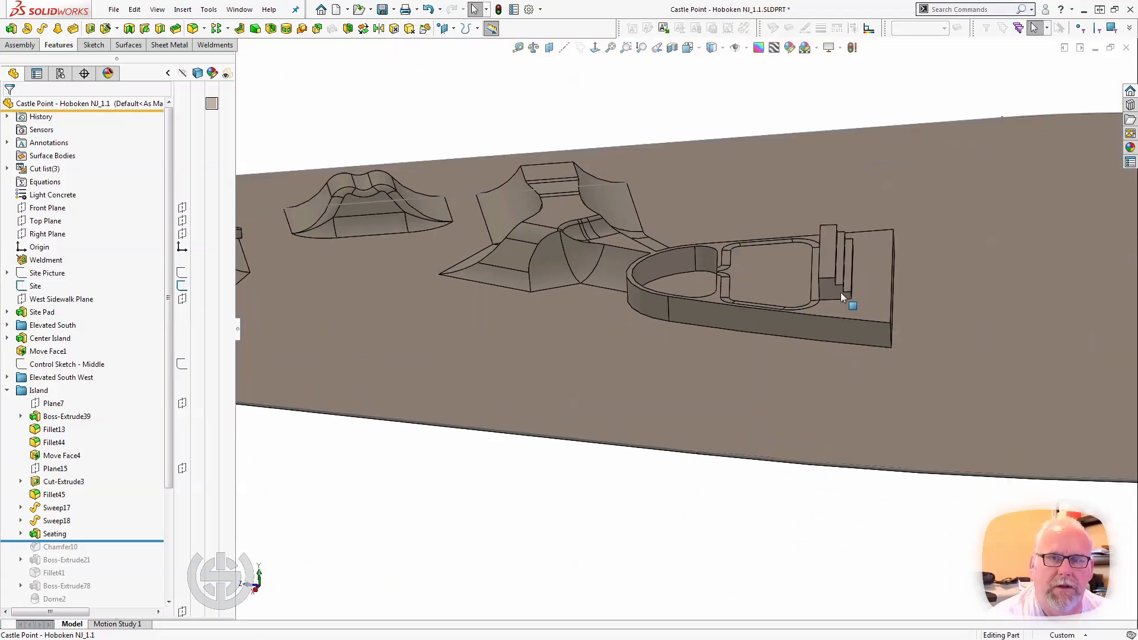
scroll(840, 294, "down", 4)
middle_click_drag(838, 298, 762, 294)
scroll(763, 293, "up", 3)
scroll(842, 240, "down", 3)
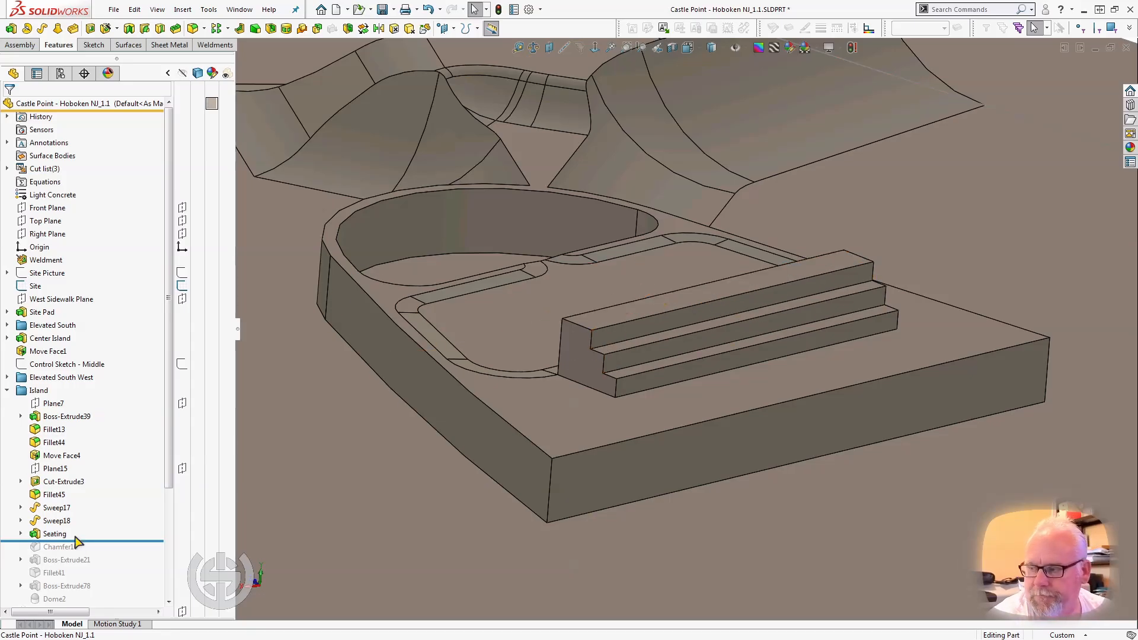
Roll the model forward past Chamfer10 and Boss-Extrude21, and select each to examine the chamfered bench ends and the sloped ramp.
left_click_drag(87, 539, 87, 546)
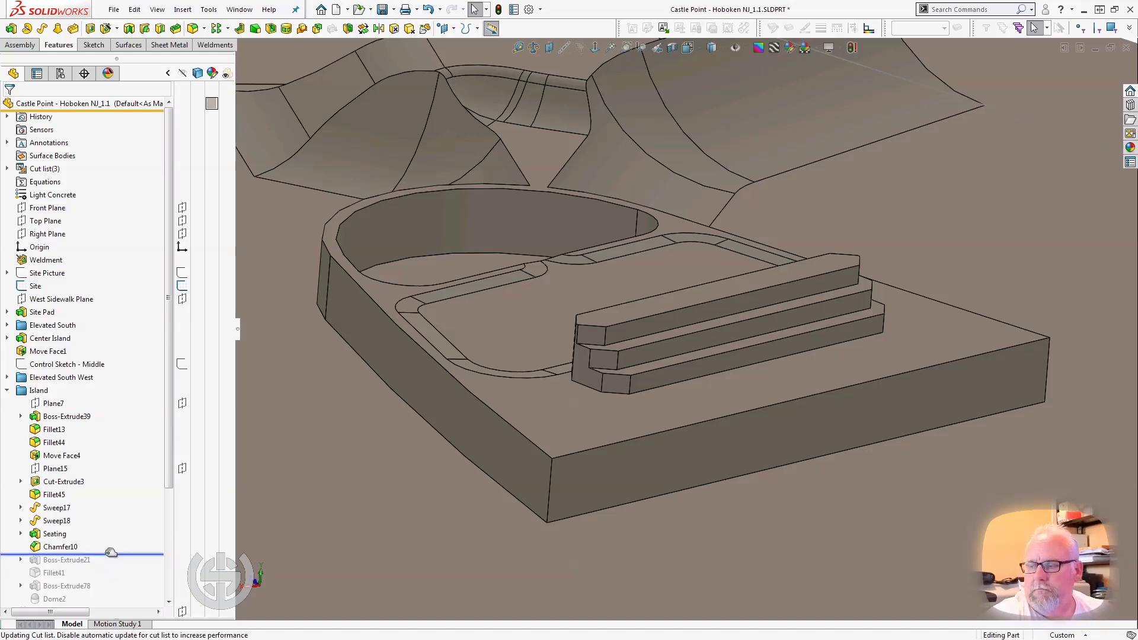
left_click_drag(109, 554, 107, 567)
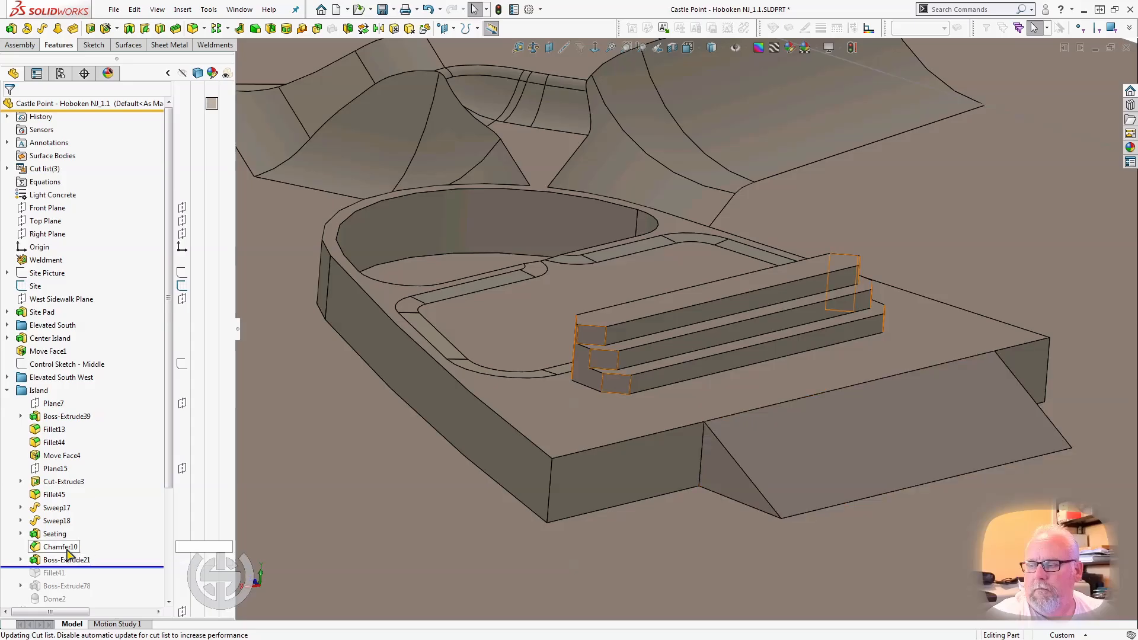
left_click(68, 548)
left_click(68, 561)
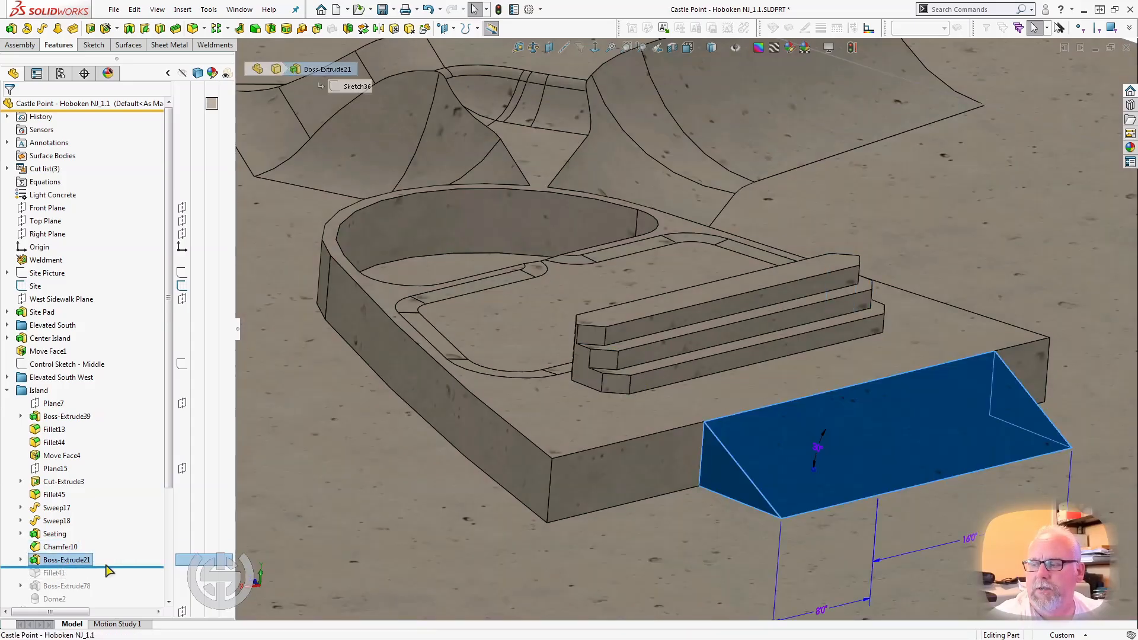
Roll the model forward to just after Fillet41 and examine the blend along the foot of the island's ramp.
scroll(106, 566, "down", 4)
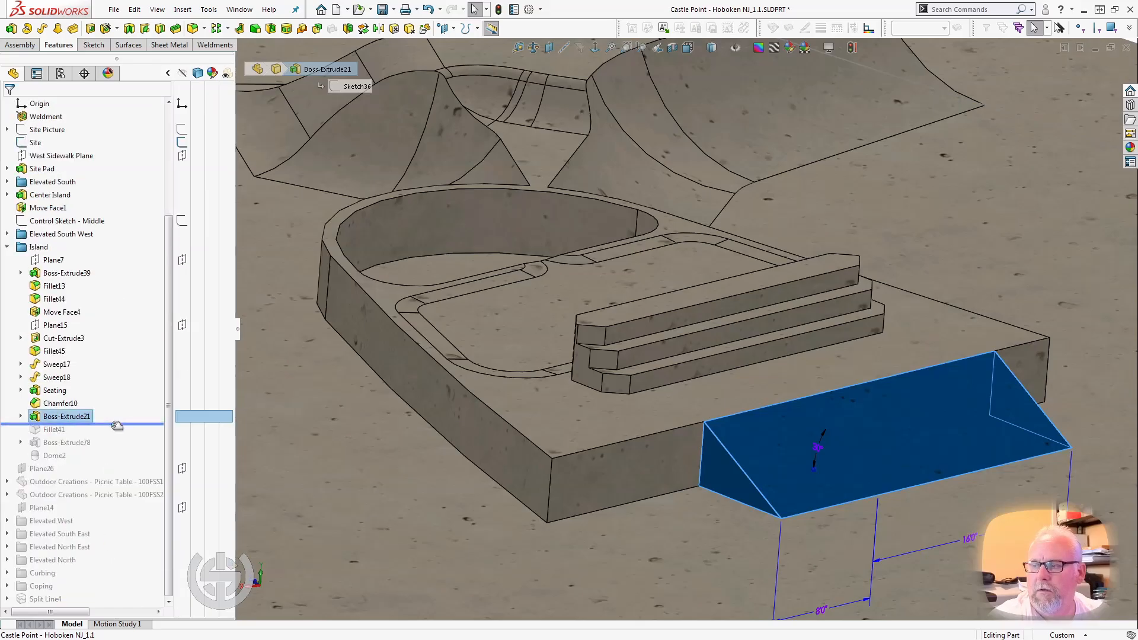
left_click_drag(117, 425, 115, 438)
scroll(616, 503, "up", 3)
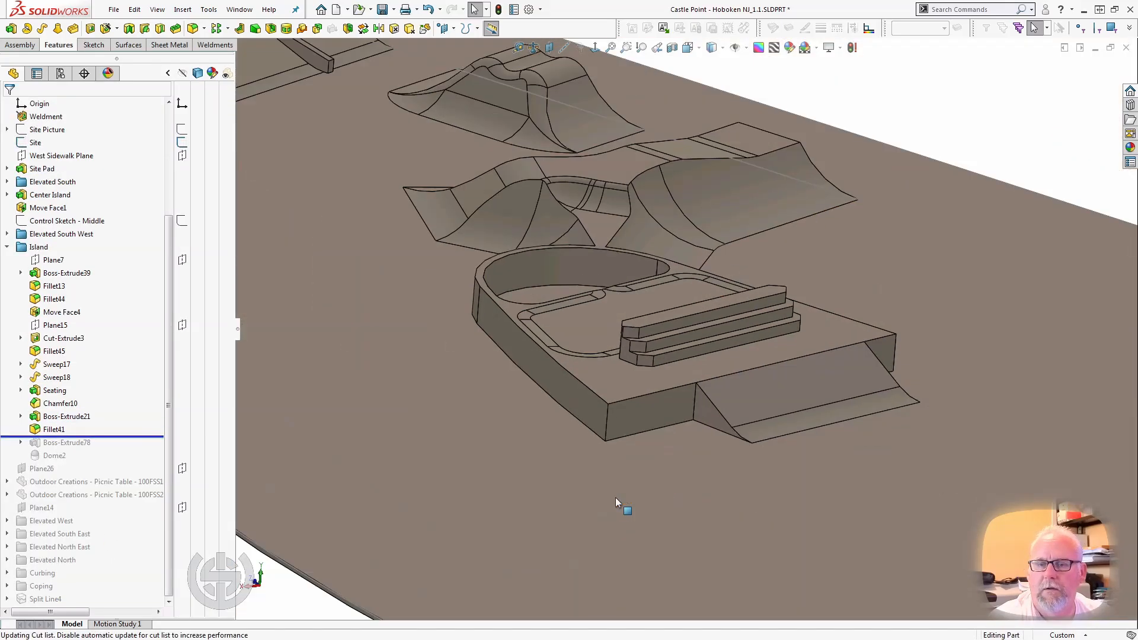
scroll(859, 424, "down", 3)
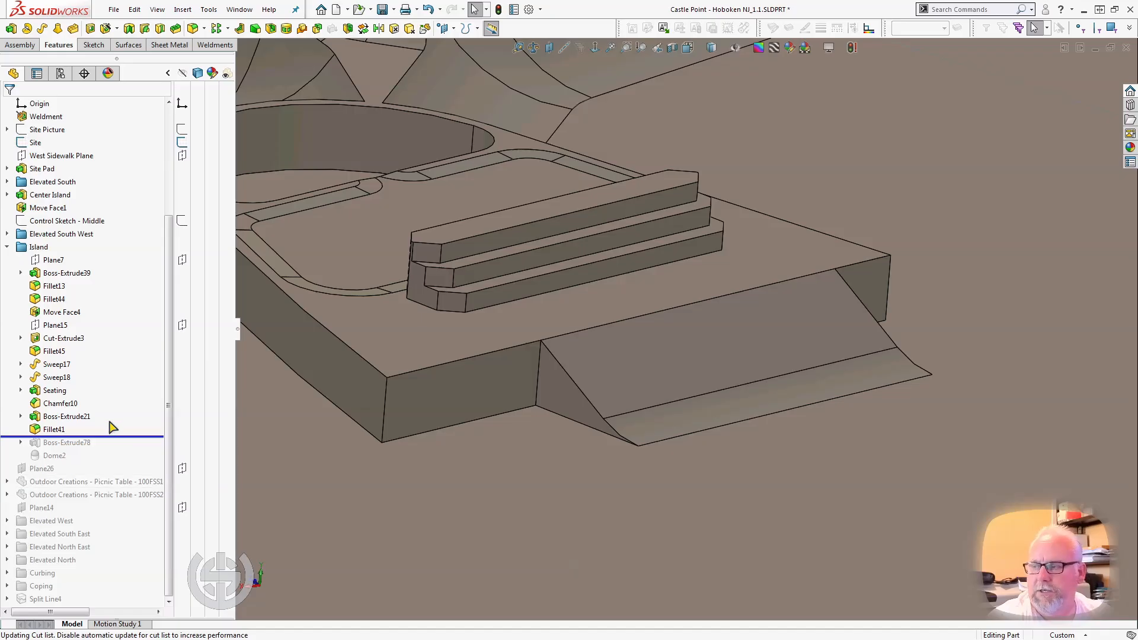
Roll the model forward past Boss-Extrude78, select it to examine the curved pocket's infill, and continue to just after Dome2.
left_click_drag(96, 435, 102, 445)
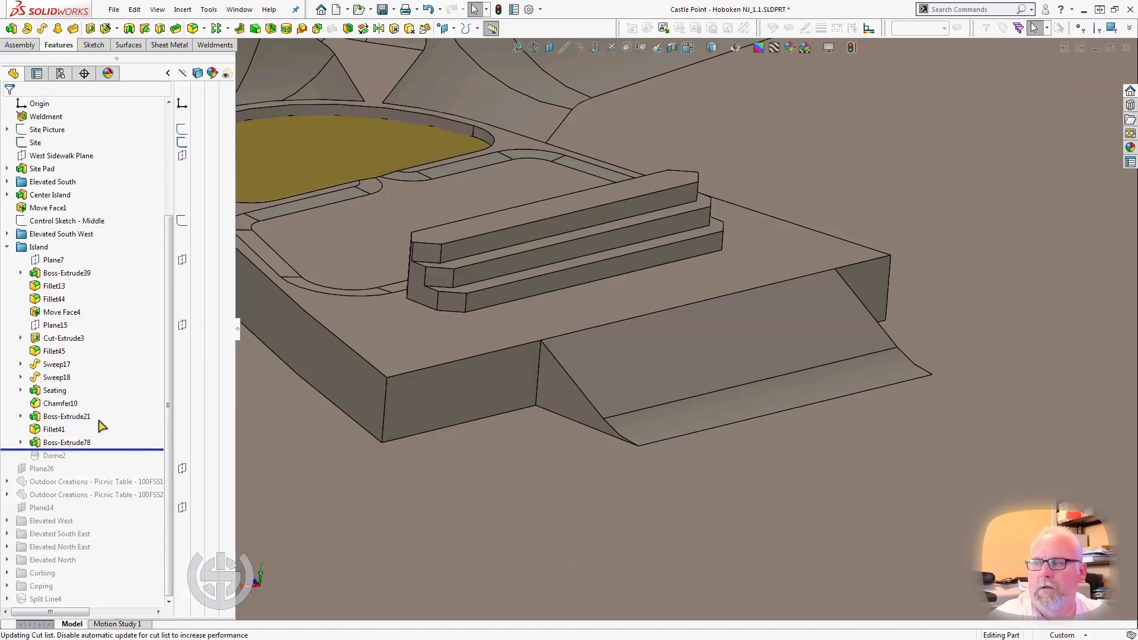
left_click(95, 442)
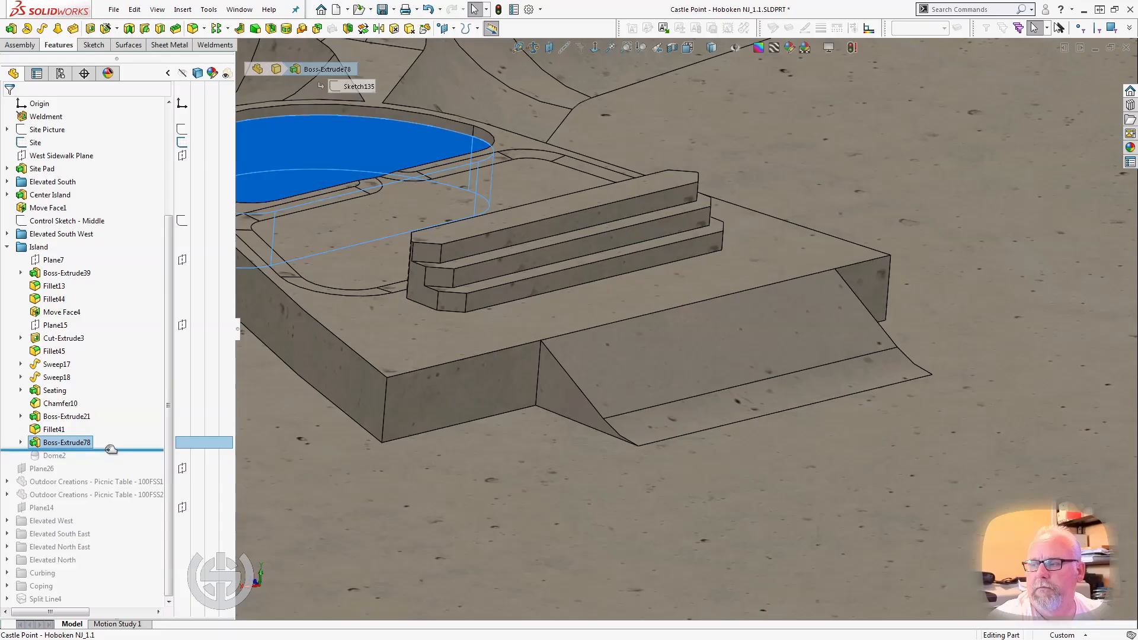
left_click_drag(110, 449, 109, 463)
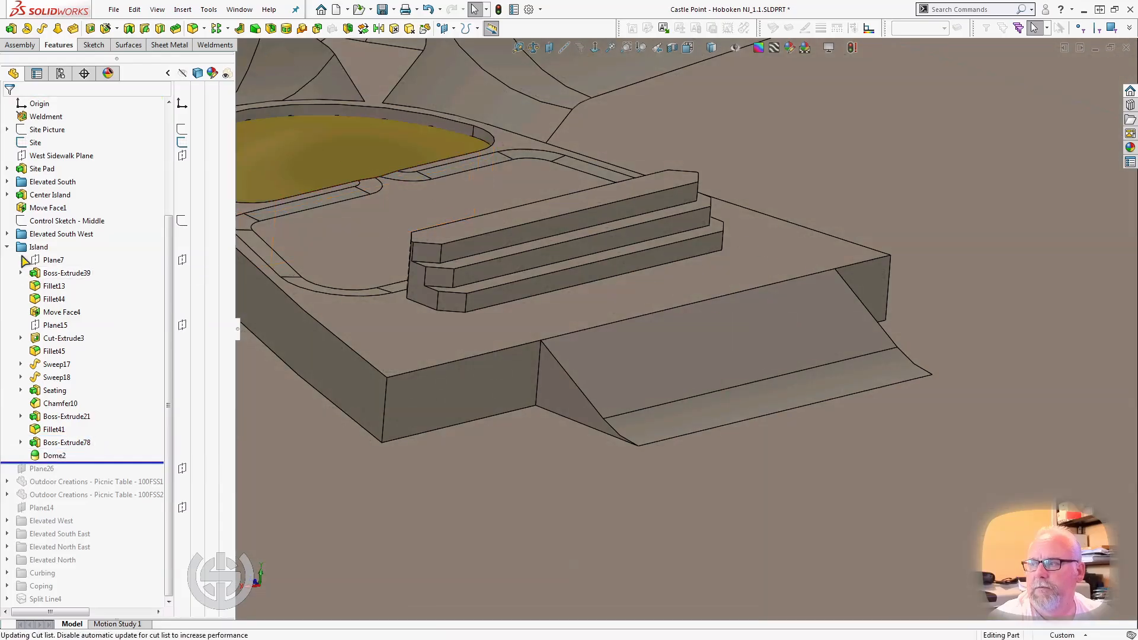
Roll the model forward past the two picnic tables to just after Plane14, and examine the tables inside the larger pocket.
left_click_drag(80, 402, 68, 443)
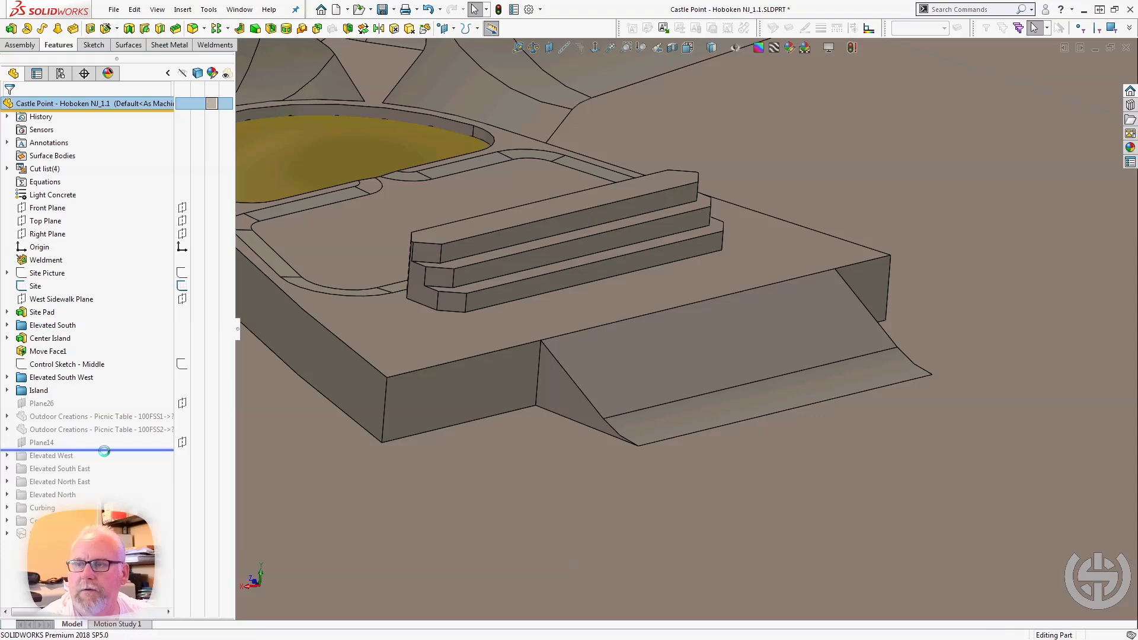
scroll(611, 336, "up", 3)
middle_click_drag(599, 329, 325, 472)
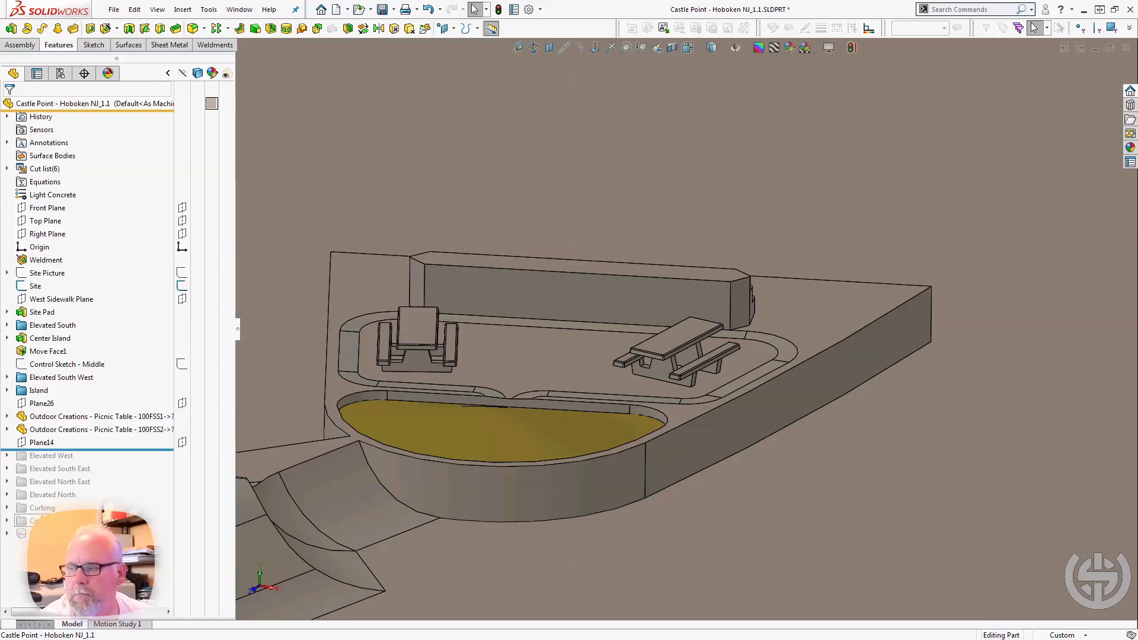
Roll the model forward past the Elevated West folder and examine its long ramped section beside the island.
left_click_drag(96, 450, 96, 458)
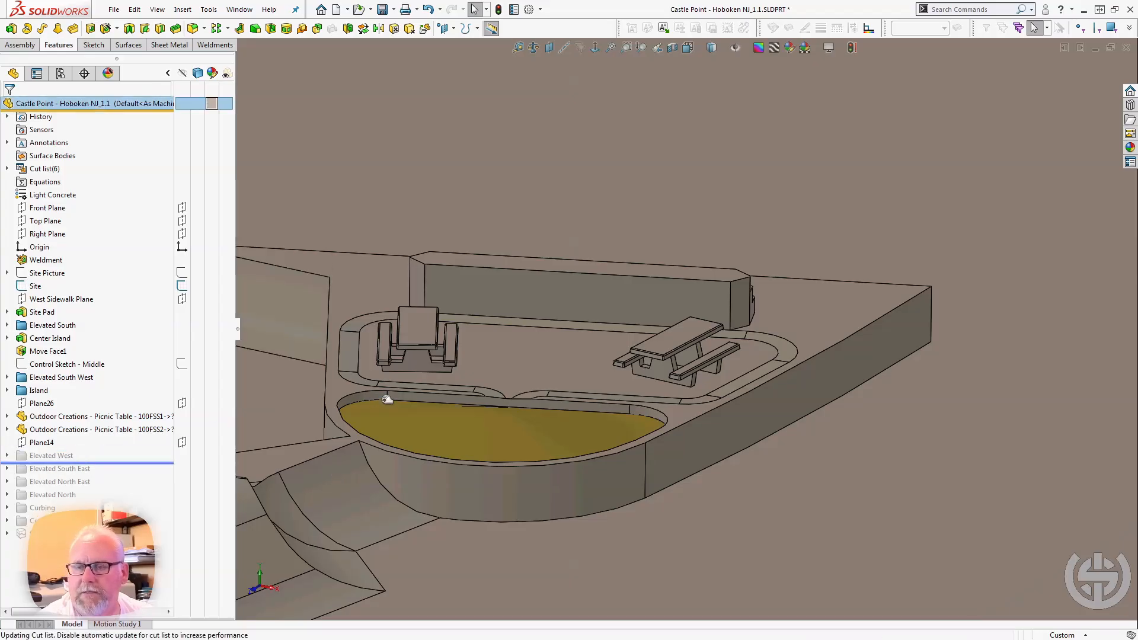
scroll(382, 400, "up", 4)
scroll(427, 301, "up", 4)
scroll(427, 300, "down", 5)
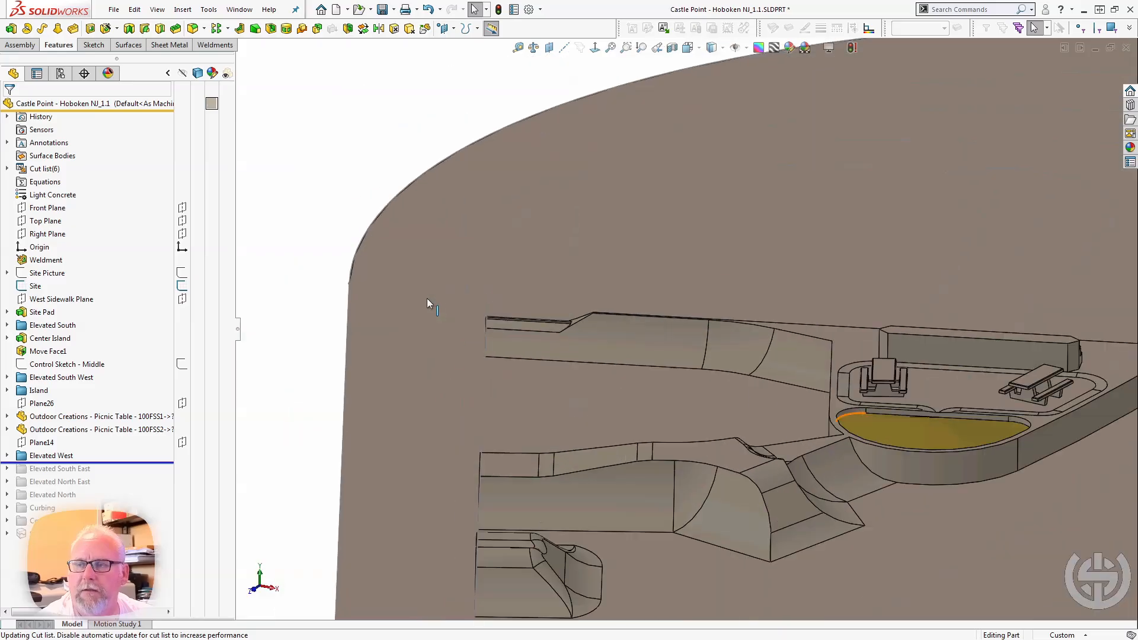
middle_click(682, 323)
middle_click_drag(682, 322, 747, 386)
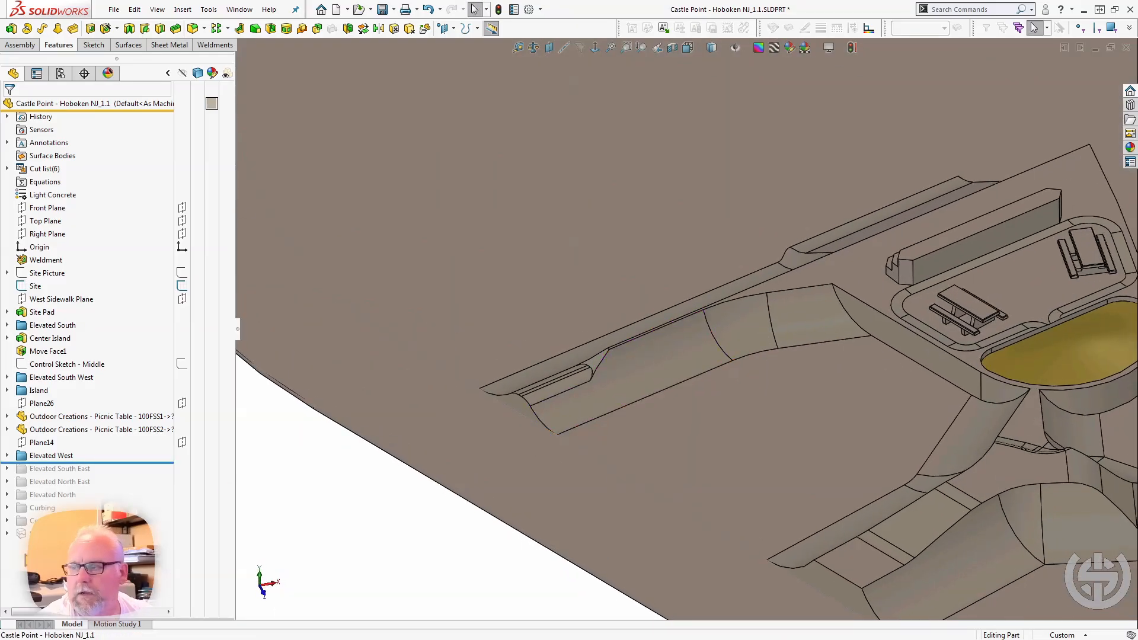
Roll the model back to just after Boss-Extrude35 in the Elevated West folder, and roll forward past Sweep11 and the extrude following it.
left_click(11, 456)
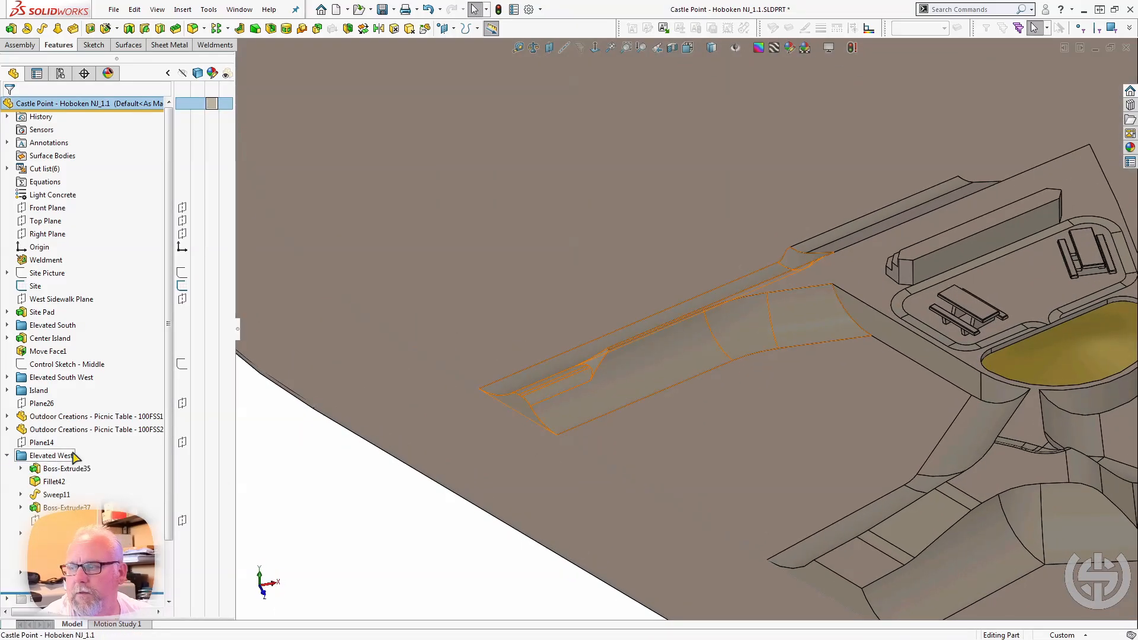
left_click_drag(89, 594, 91, 478)
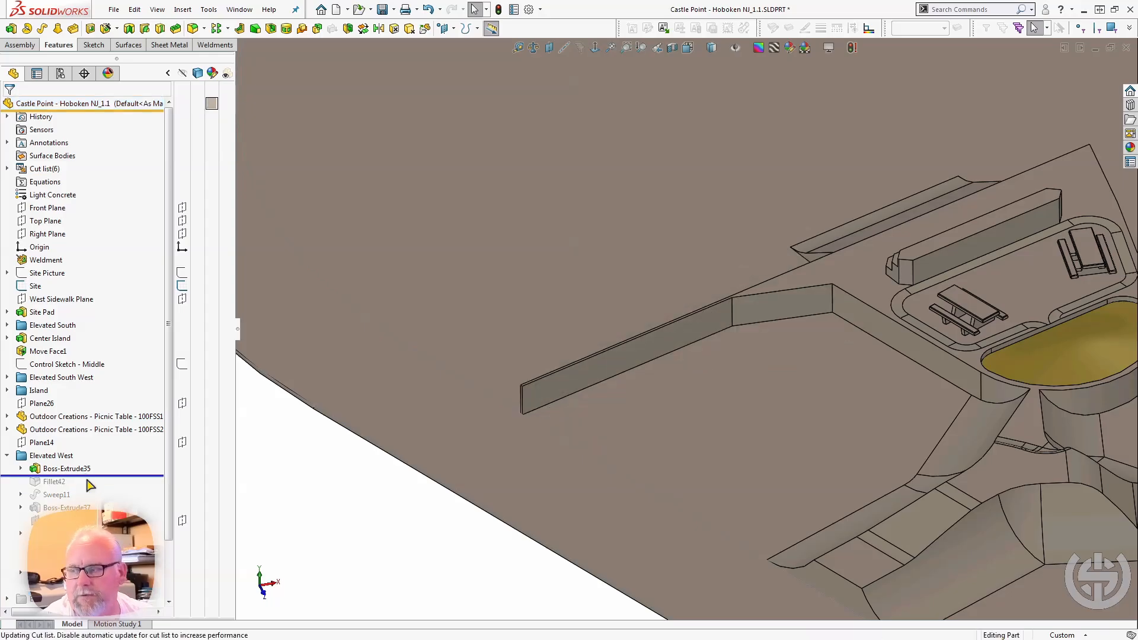
left_click_drag(102, 474, 102, 511)
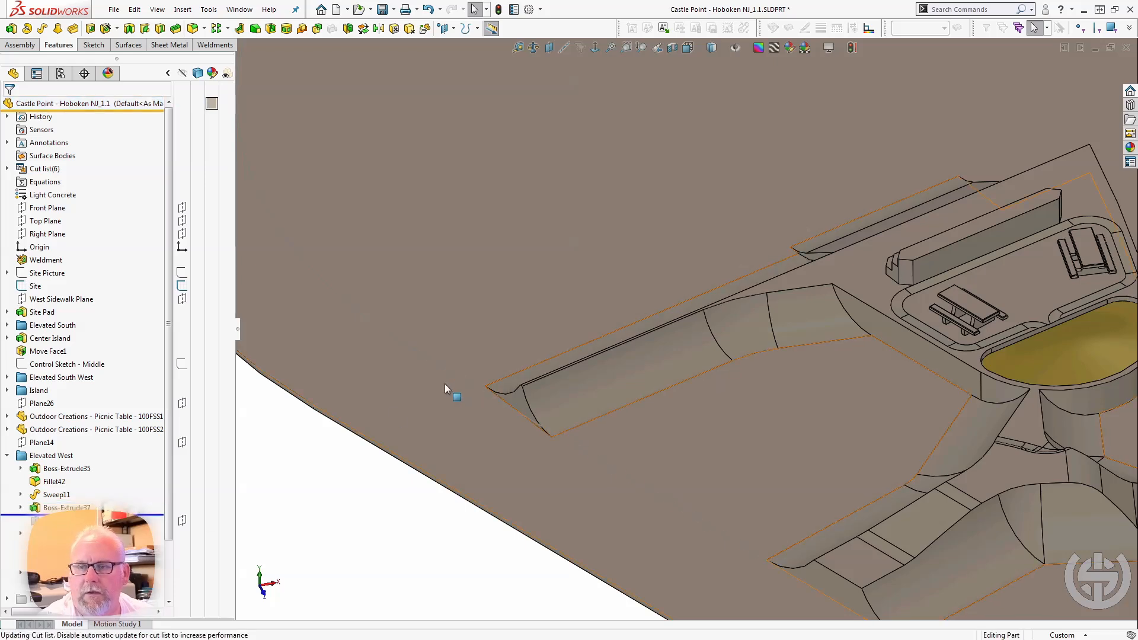
middle_click_drag(444, 383, 545, 388)
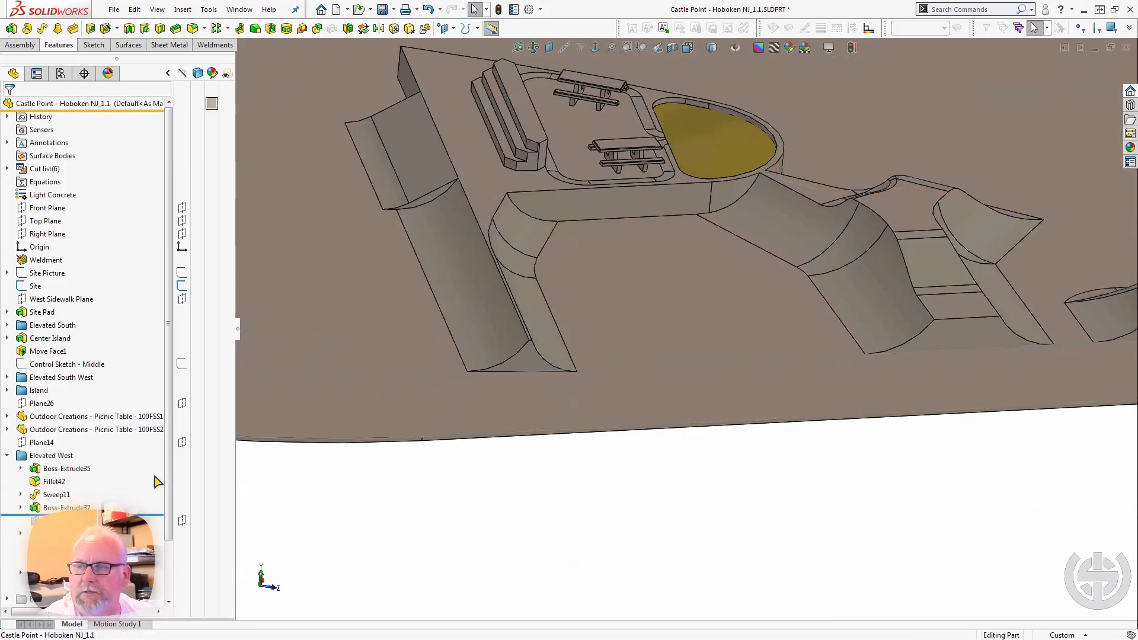
Roll the model forward past Loft1 and select it to examine the transition between the two sections of the Elevated West ramp.
left_click_drag(102, 515, 102, 540)
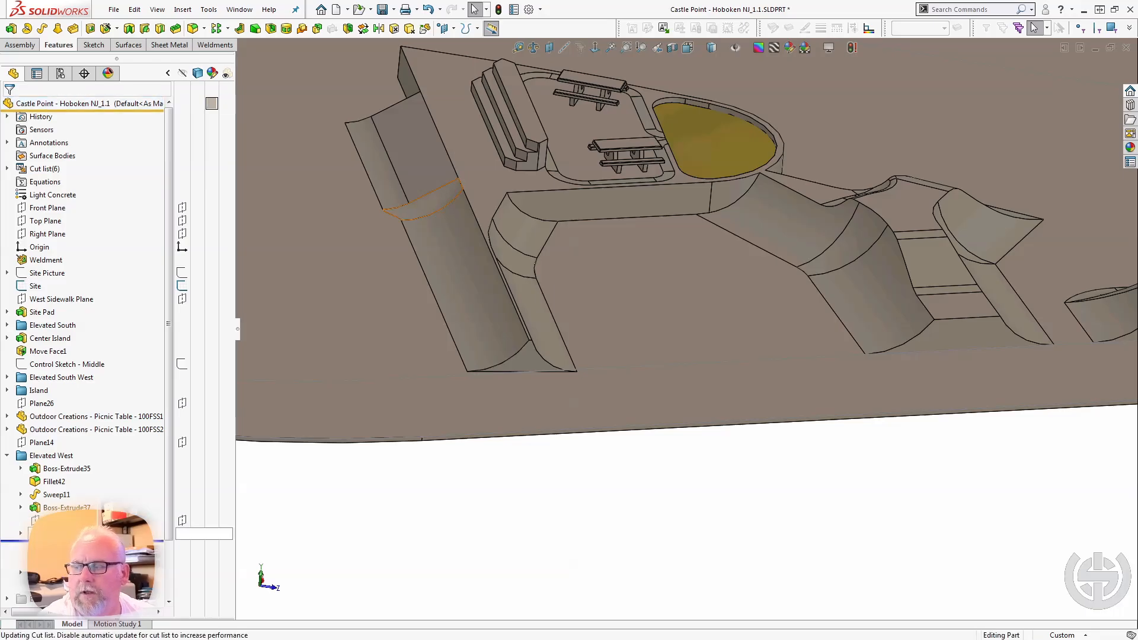
left_click(52, 533)
middle_click_drag(331, 237, 407, 194)
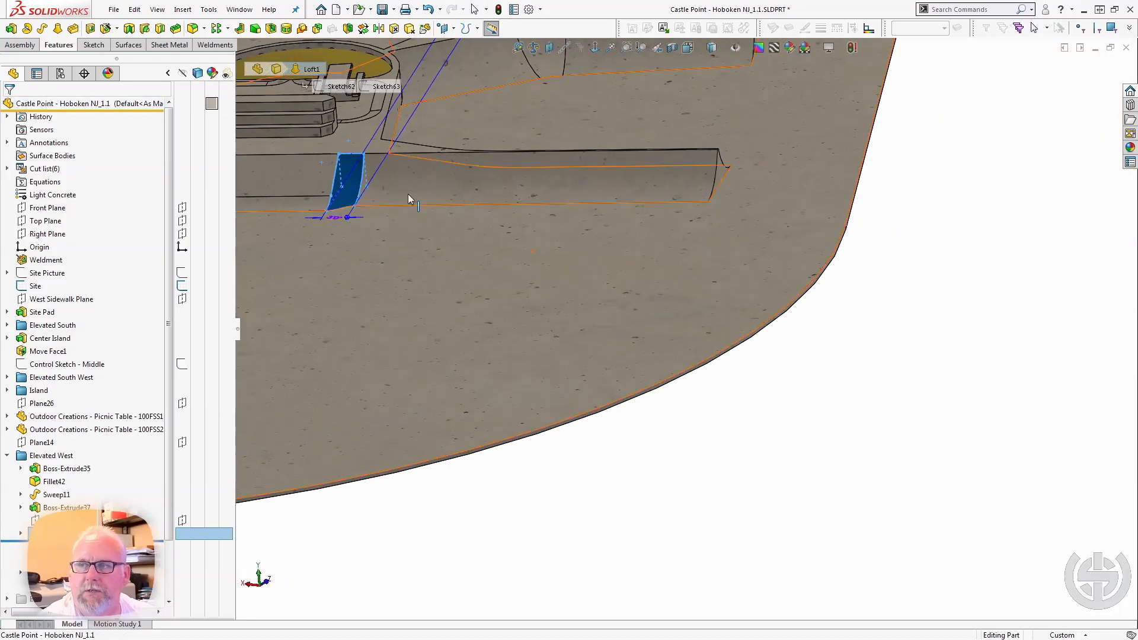
scroll(415, 244, "down", 6)
middle_click_drag(419, 251, 328, 277)
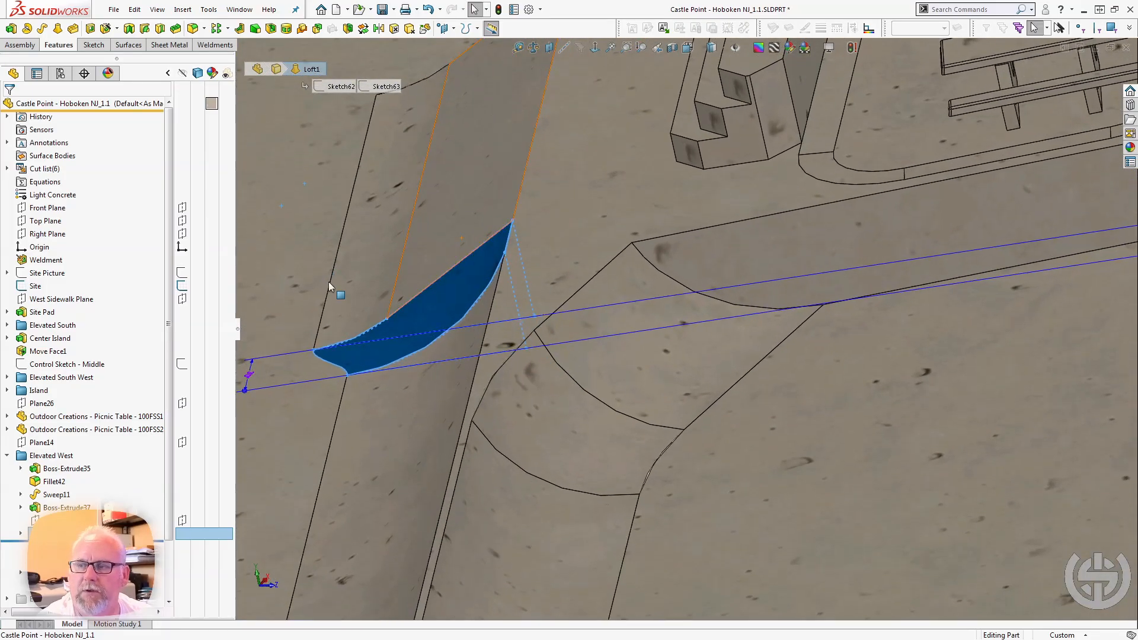
left_click(325, 272)
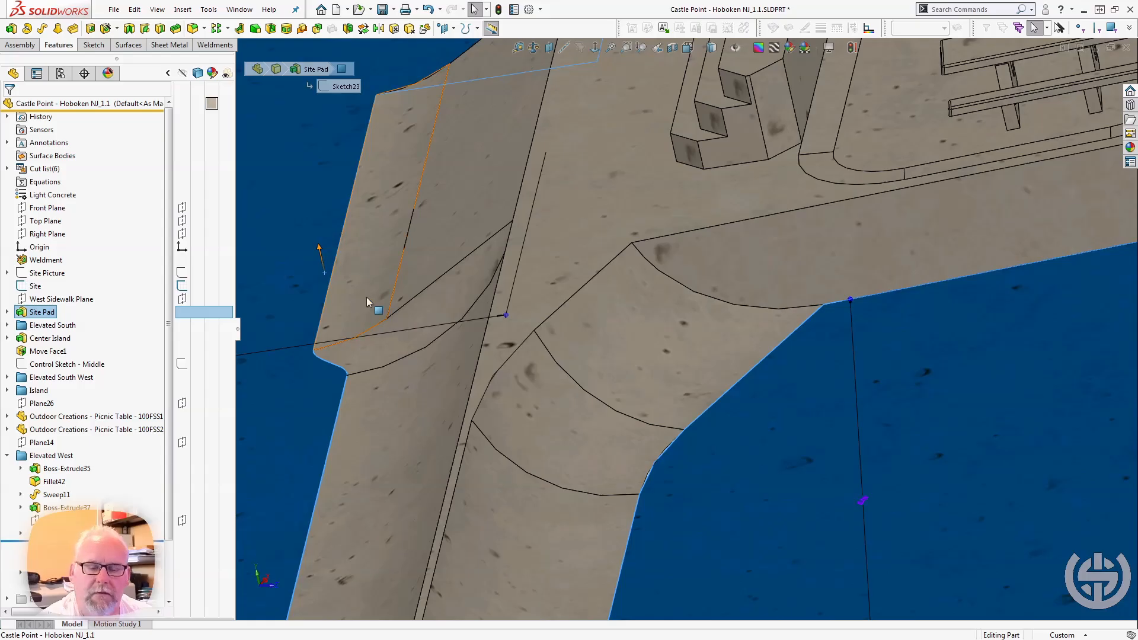
key("Escape")
middle_click(400, 332)
middle_click_drag(401, 332, 575, 340)
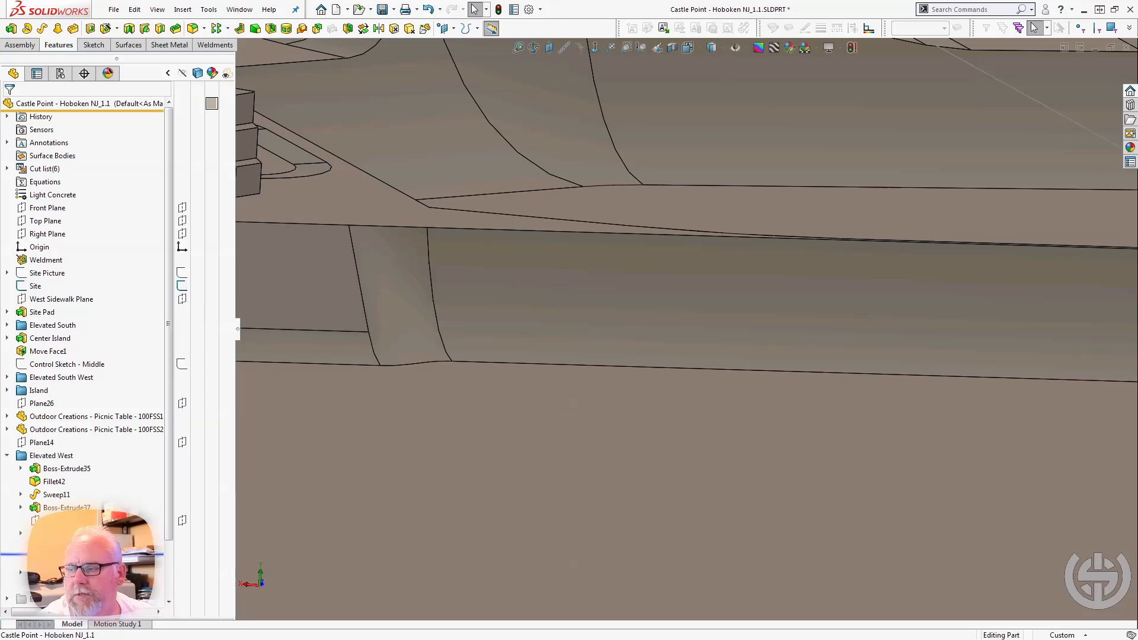
Roll the model forward past Move Face3, select that feature, and examine the free end of the long Elevated West ramp.
left_click(65, 546)
scroll(449, 463, "up", 3)
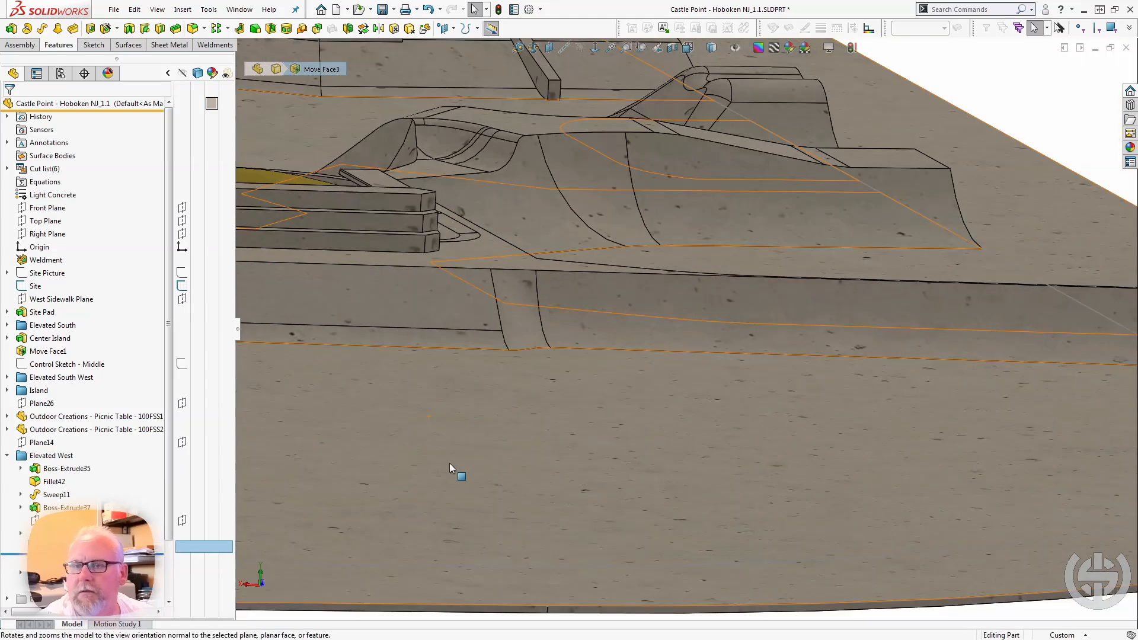
scroll(449, 463, "up", 6)
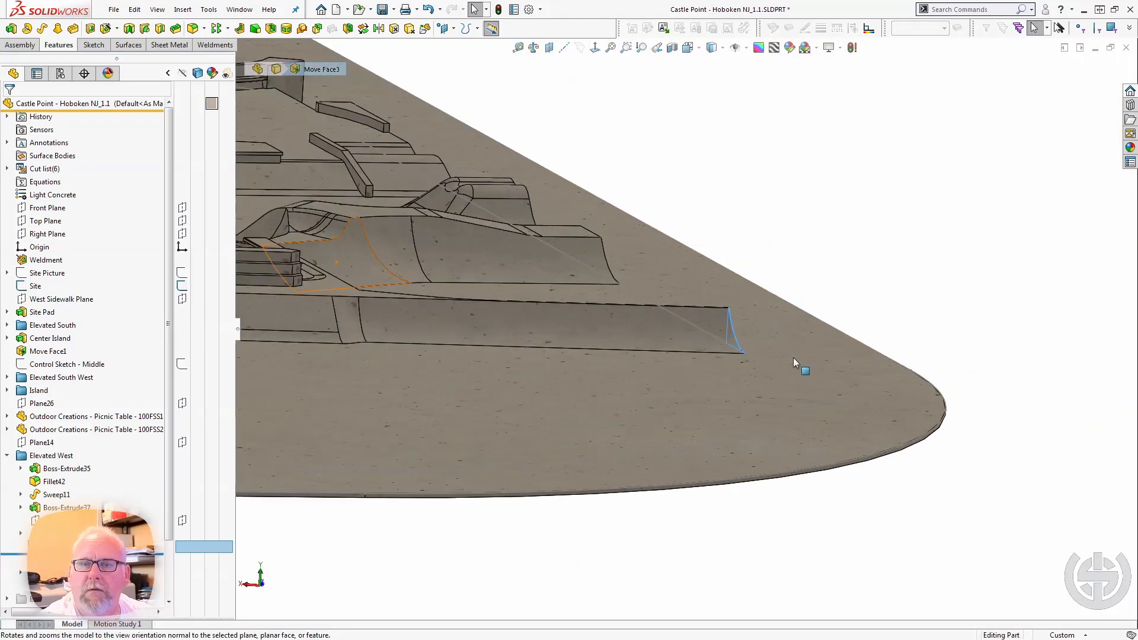
middle_click_drag(793, 357, 757, 444)
scroll(758, 296, "down", 4)
middle_click_drag(760, 302, 735, 311)
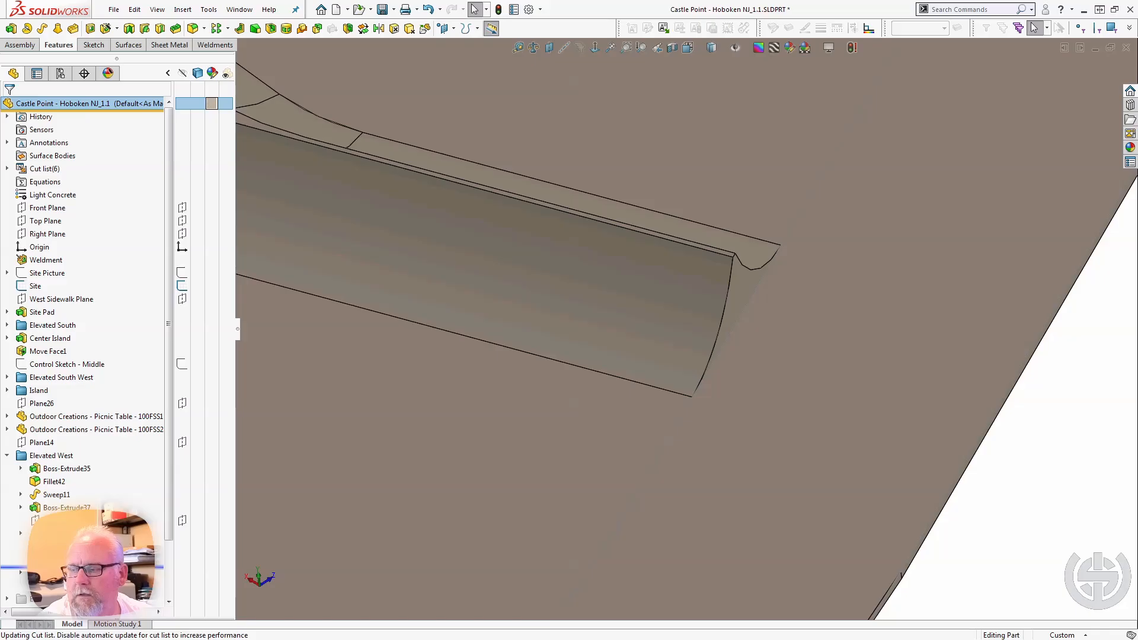
Roll the model forward through the remaining Elevated West features and examine the lowered ledge at the ramp's free end.
middle_click_drag(443, 358, 477, 320)
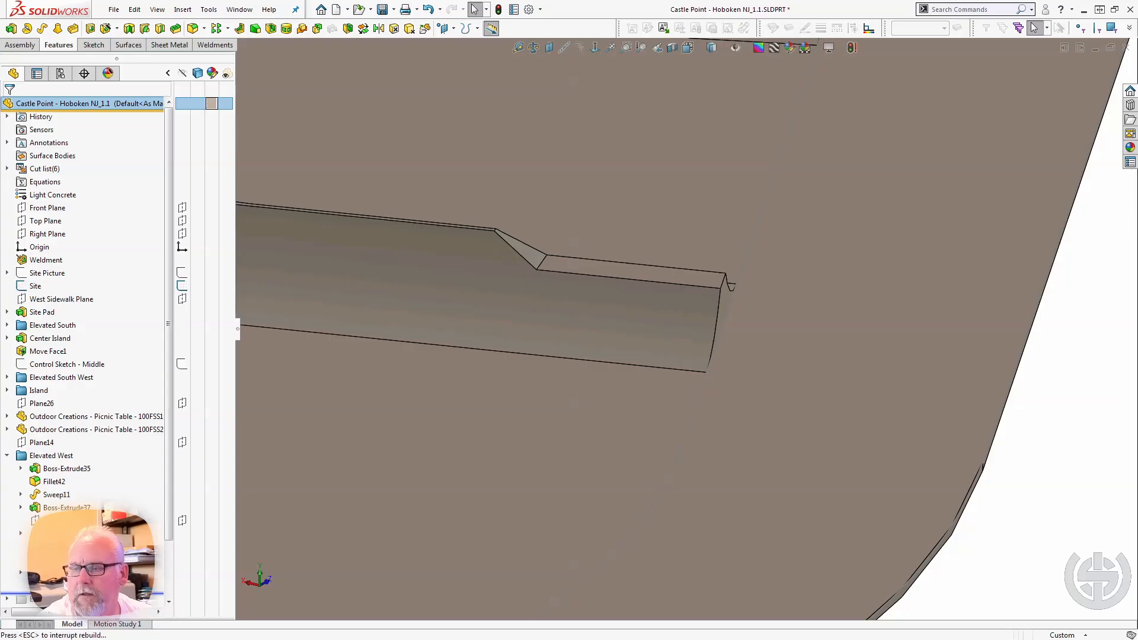
middle_click_drag(610, 375, 618, 329)
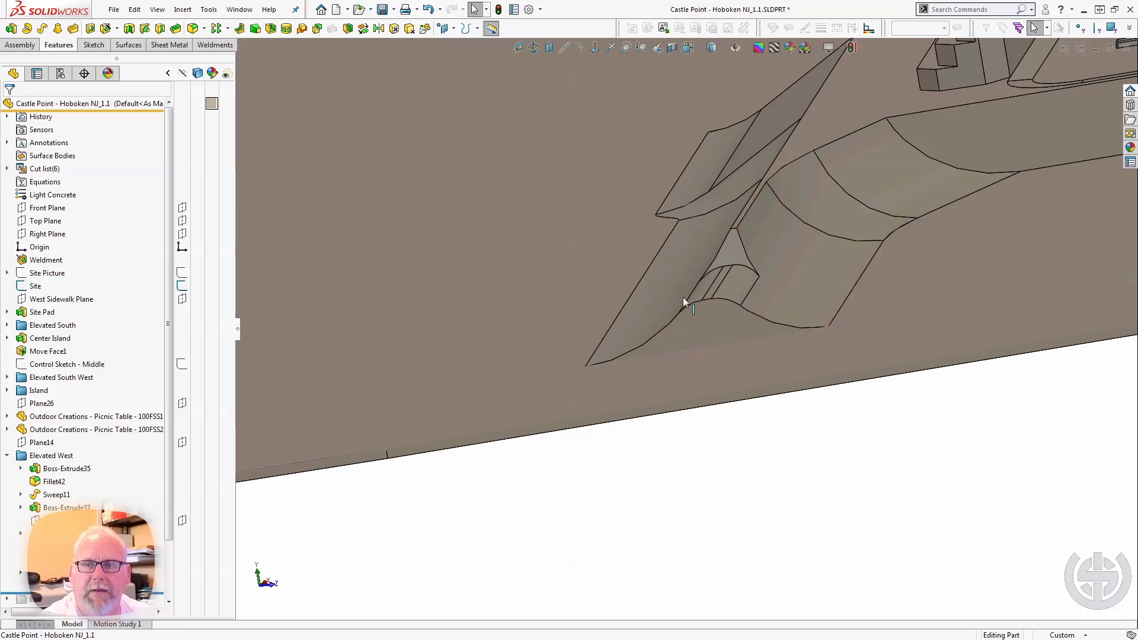
middle_click_drag(736, 289, 736, 353)
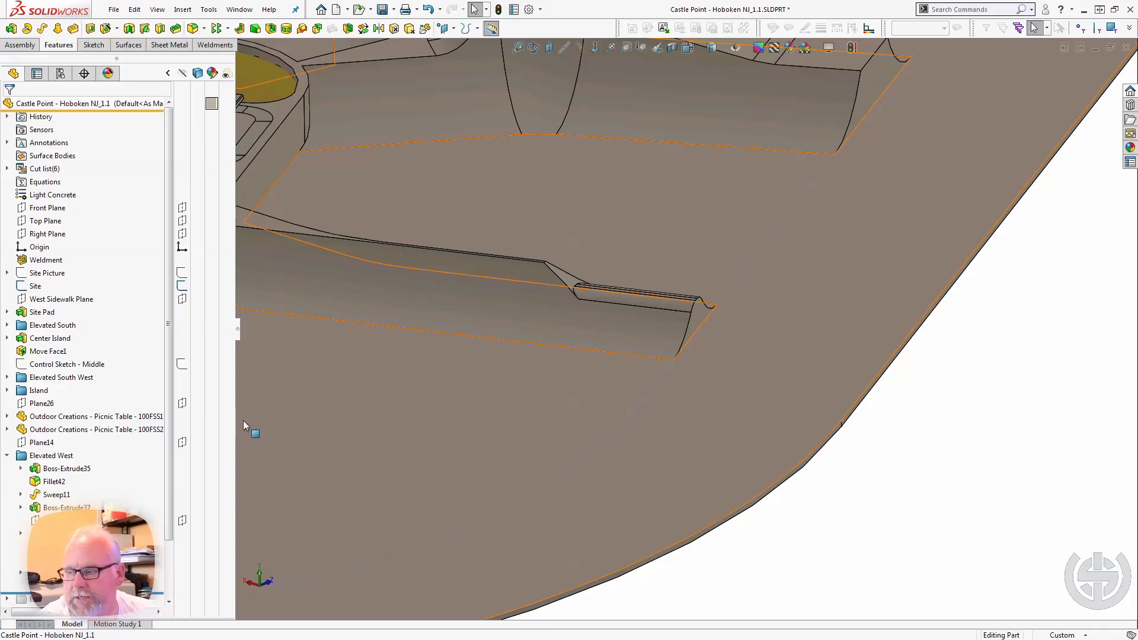
Collapse the Elevated West folder, roll the model forward past Elevated South East, and examine the curved ramp section beside the bowl.
left_click(9, 456)
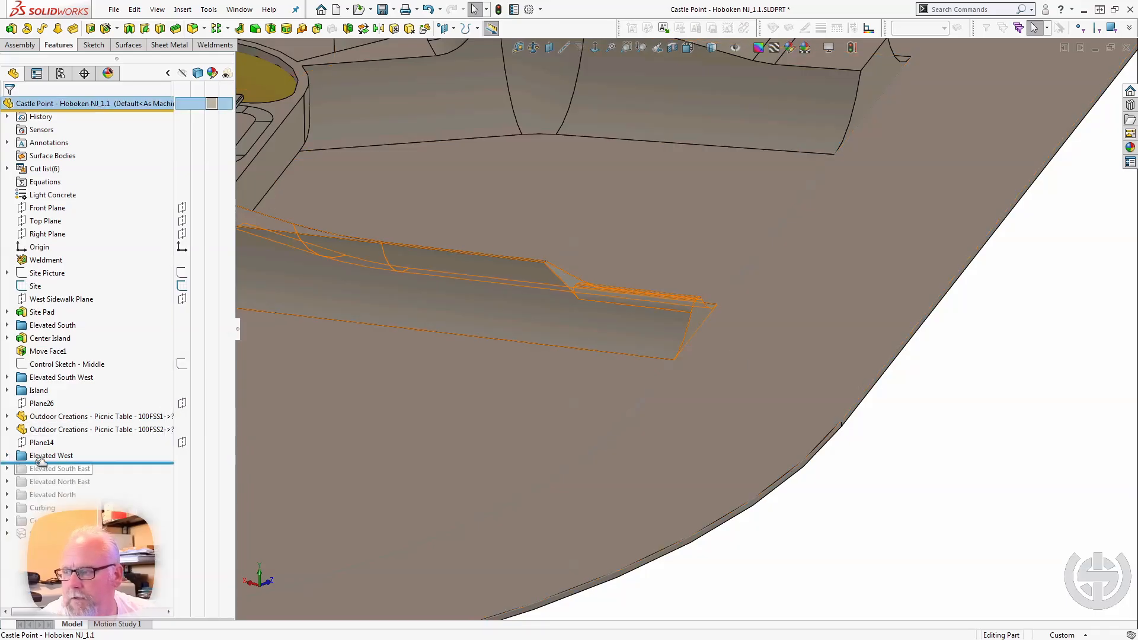
left_click_drag(116, 463, 115, 470)
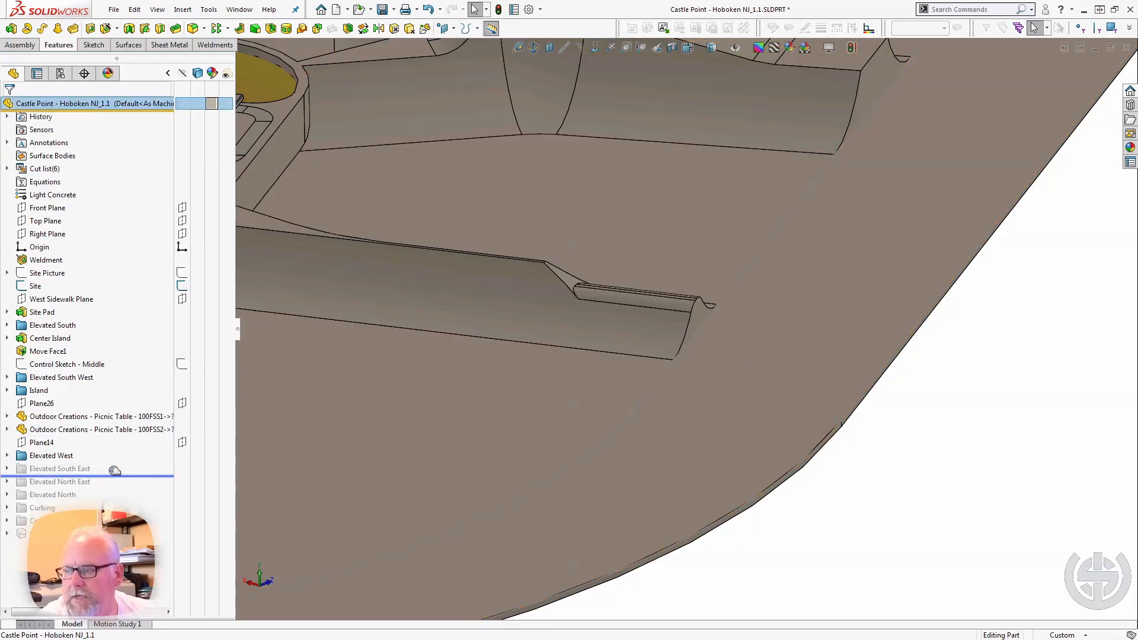
scroll(497, 362, "up", 5)
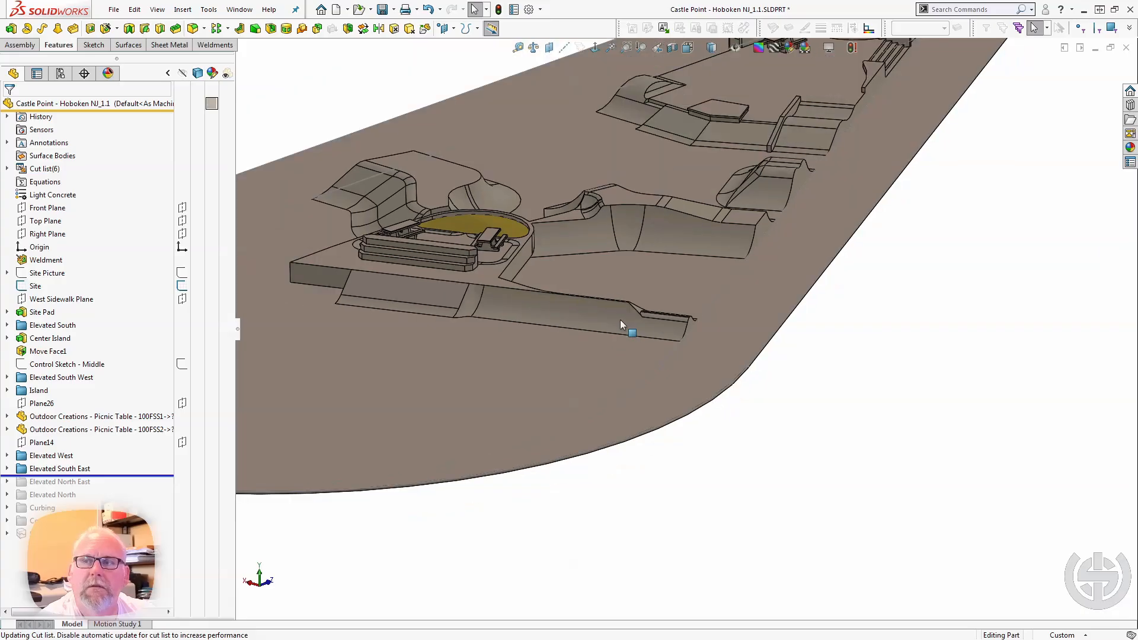
middle_click_drag(620, 319, 472, 292)
scroll(472, 293, "up", 6)
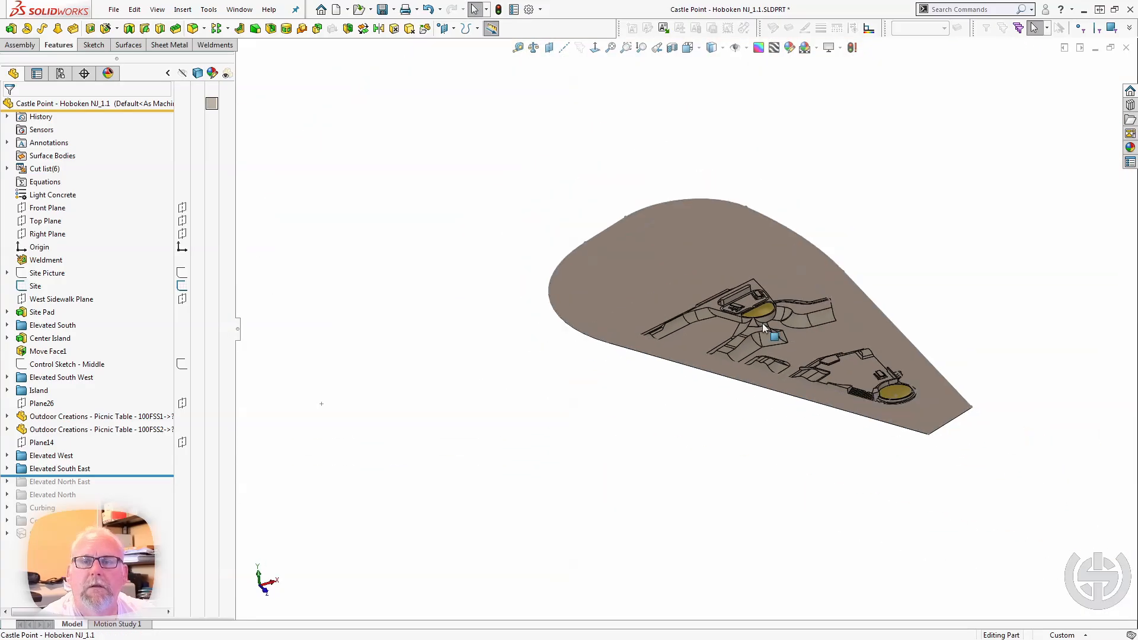
scroll(832, 308, "down", 5)
scroll(832, 309, "down", 4)
middle_click_drag(768, 333, 791, 315)
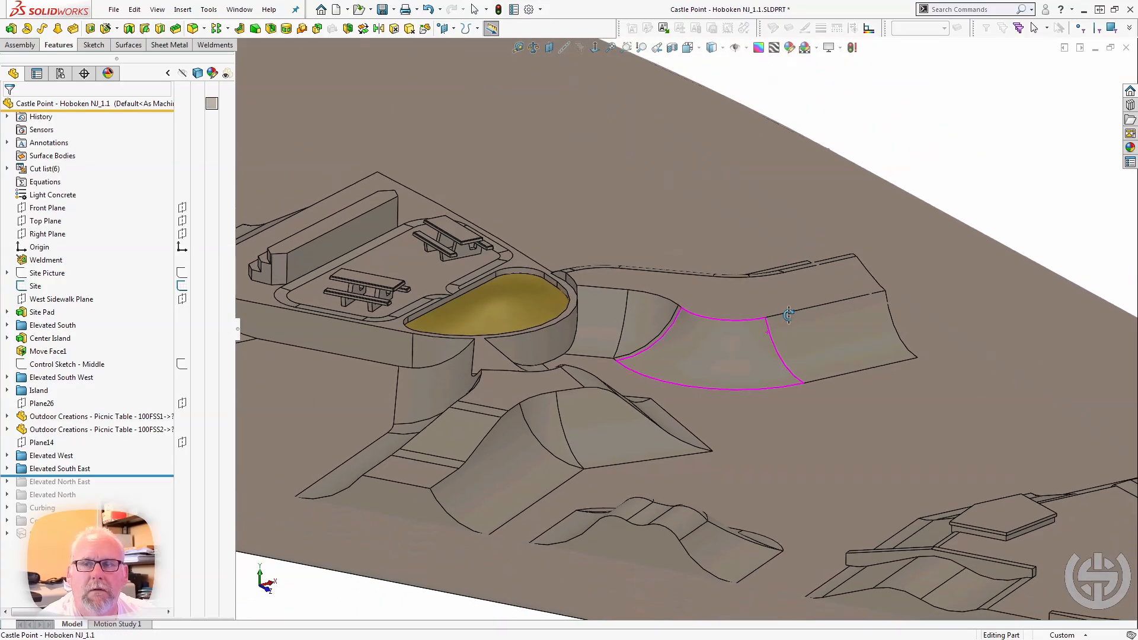
Roll the model back to just after Boss-Extrude40 in the Elevated South East folder and select the block's top face to examine its shape.
left_click(7, 468)
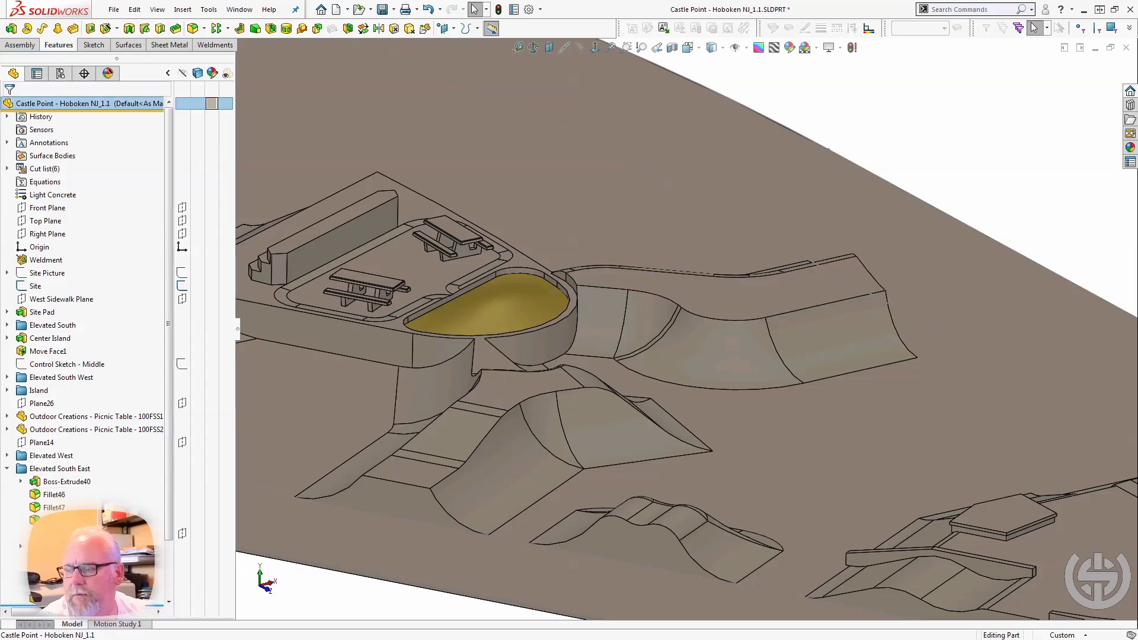
left_click_drag(94, 606, 94, 455)
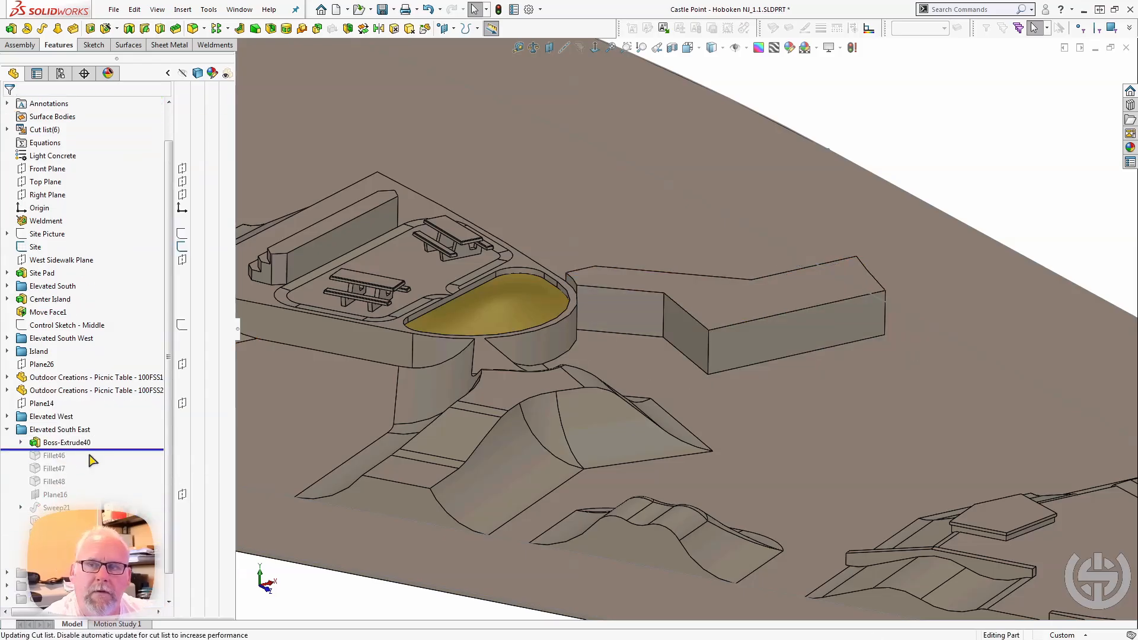
left_click(687, 298)
middle_click_drag(690, 298, 819, 274)
scroll(819, 274, "down", 2)
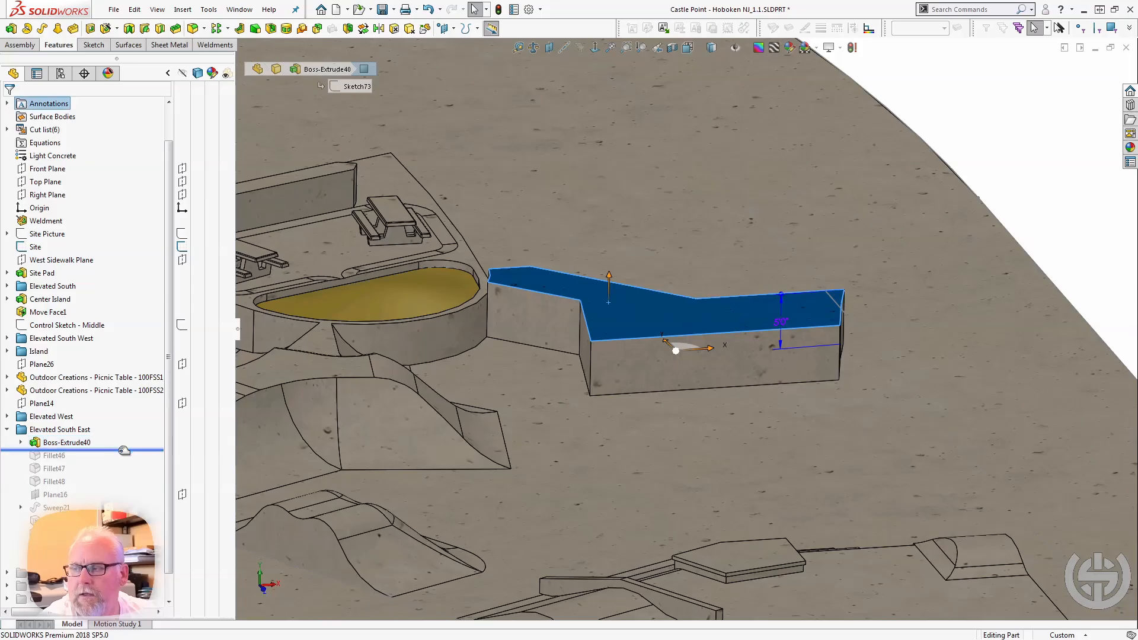
Roll the model forward through Fillet46 and Fillet47 to just after Fillet48, selecting the Fillet47 and Fillet48 faces to examine the curved ramp.
mouse_move(116, 449)
left_mouse_down()
mouse_move(115, 463)
mouse_move(88, 470)
left_mouse_up()
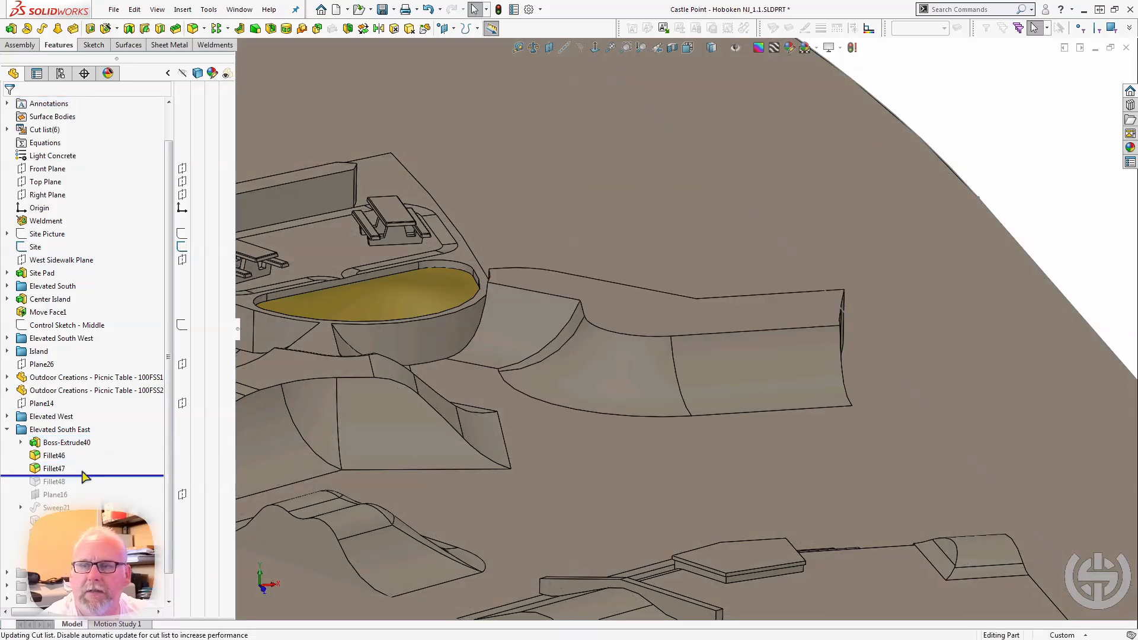
left_click(801, 373)
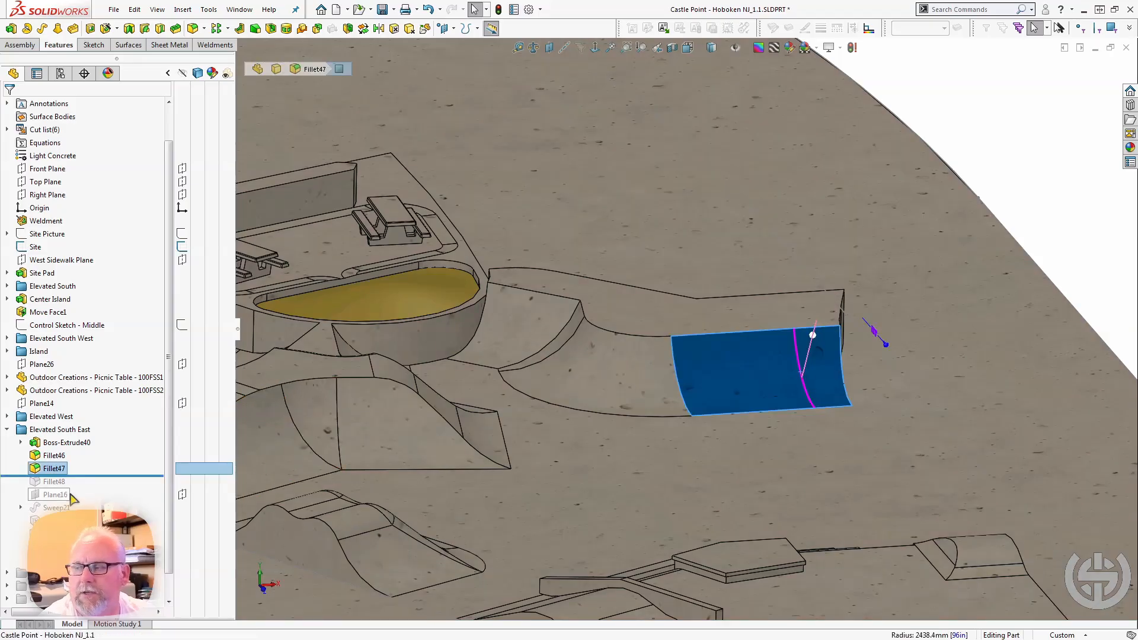
left_click_drag(103, 474, 94, 486)
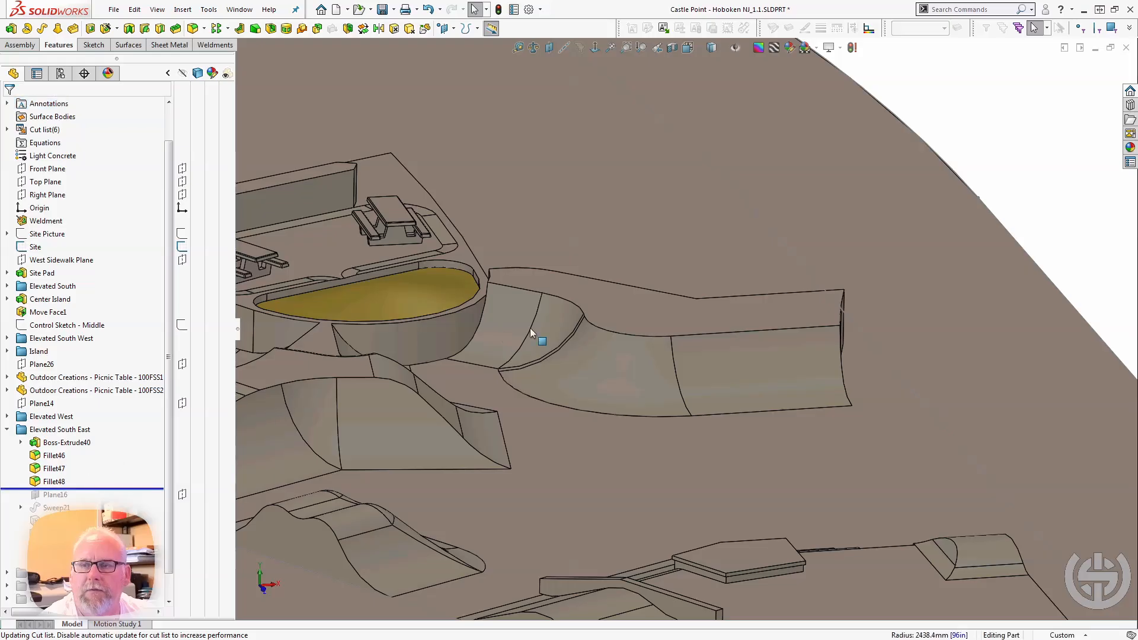
left_click(571, 311)
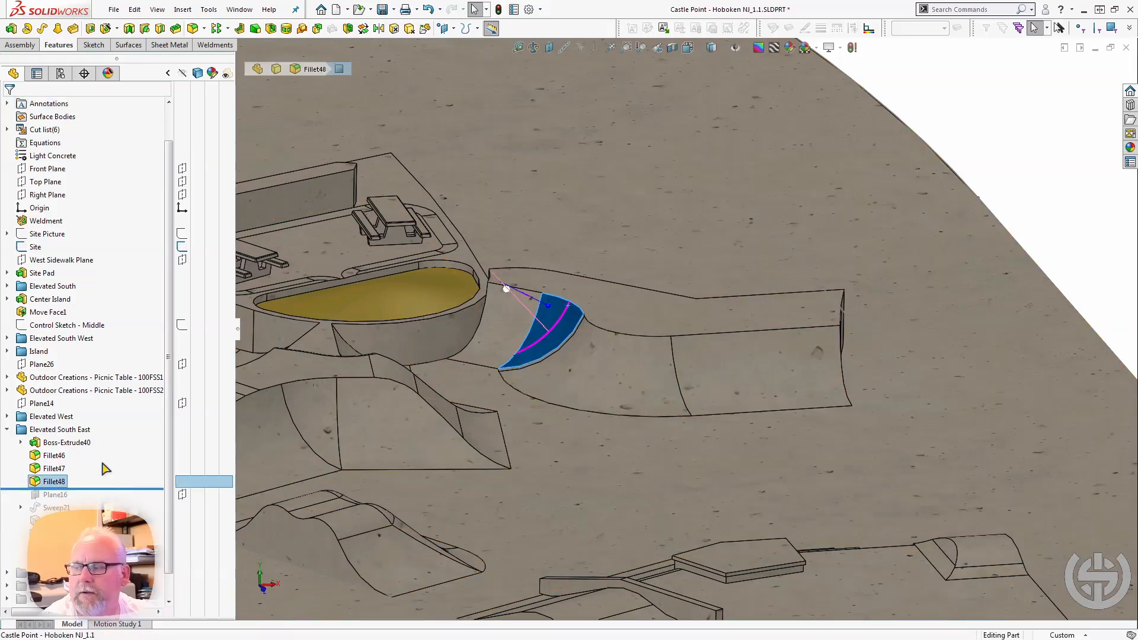
middle_click_drag(511, 327, 554, 417)
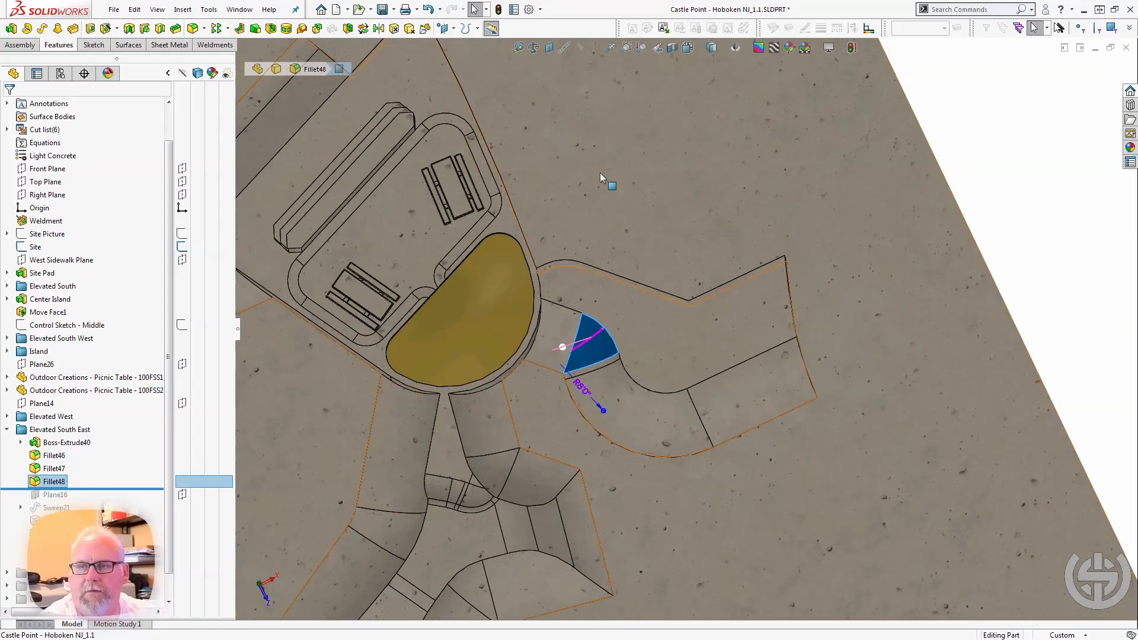
left_click(524, 131)
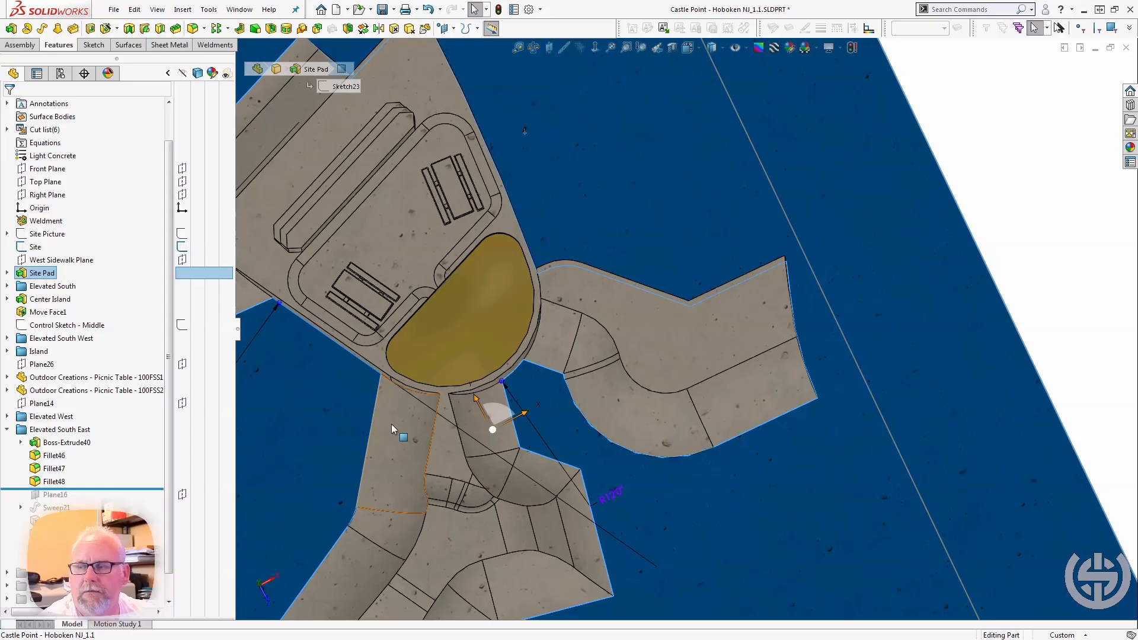
key("Escape")
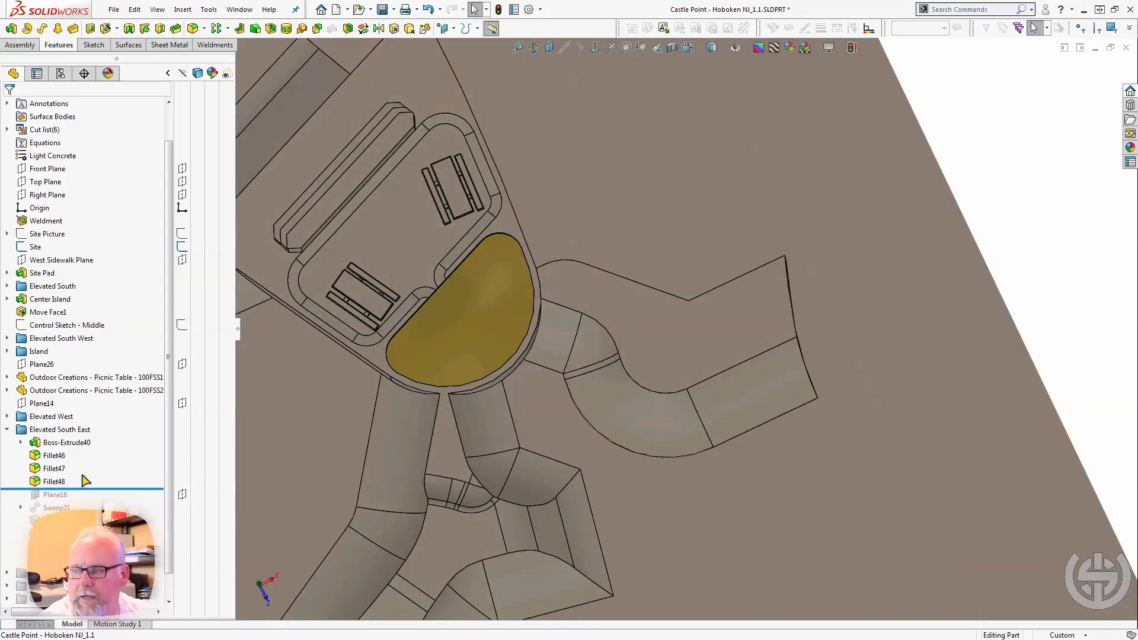
Roll the model forward past Plane16 and Sweep21, select a face of the swept bank to examine it, and continue past the next feature.
left_click_drag(91, 490, 86, 500)
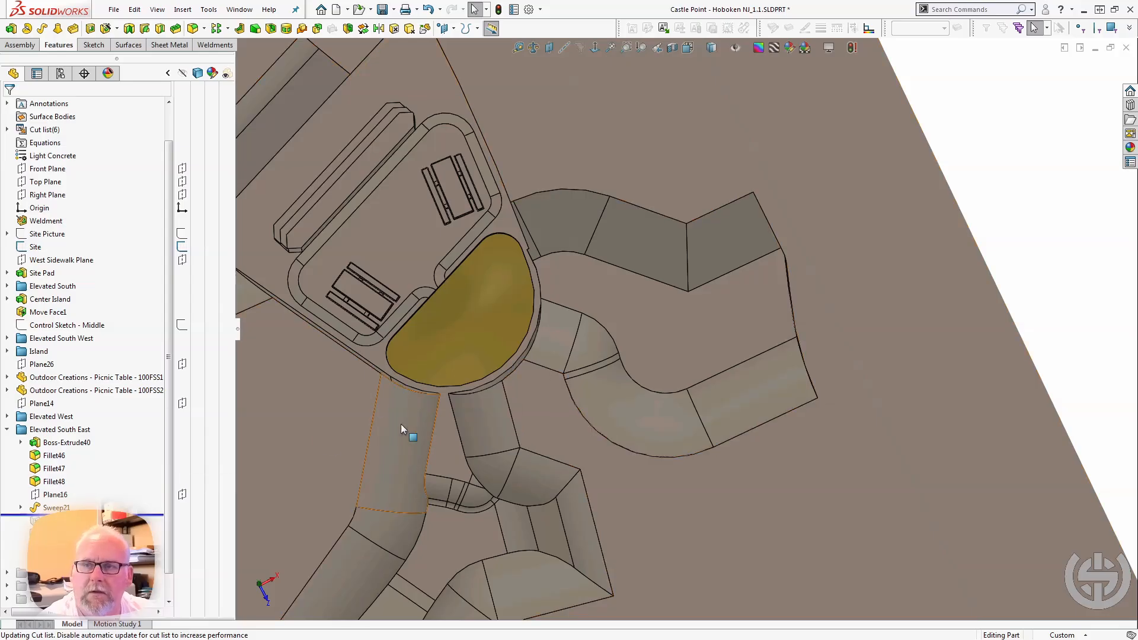
middle_click_drag(483, 427, 303, 382)
scroll(349, 403, "up", 3)
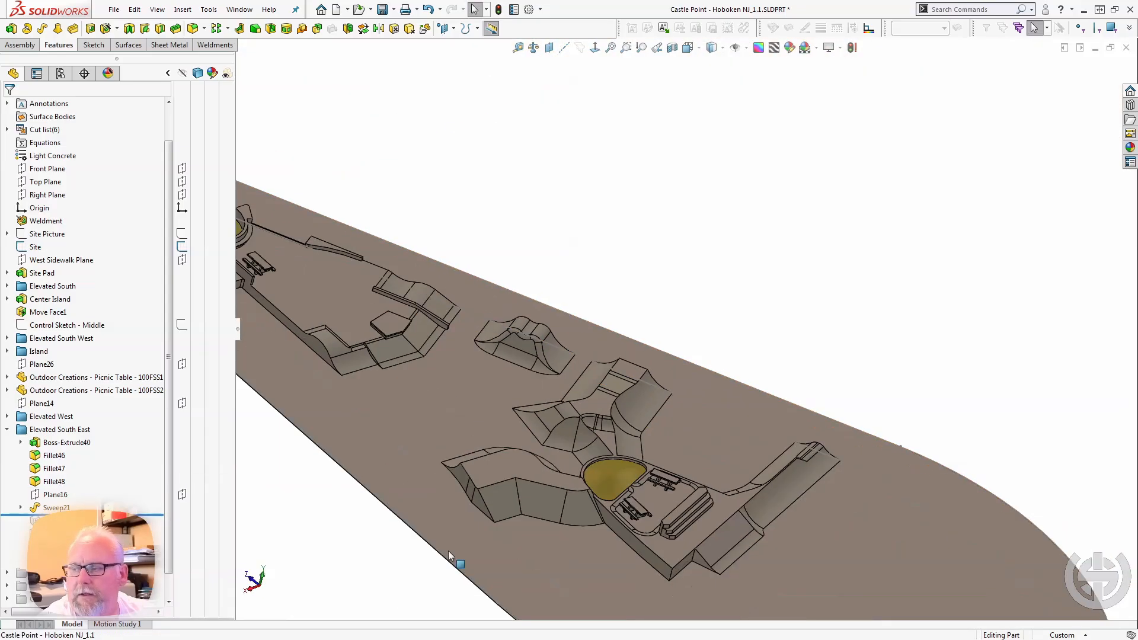
scroll(448, 548, "down", 3)
scroll(594, 432, "down", 2)
middle_click_drag(631, 435, 559, 411)
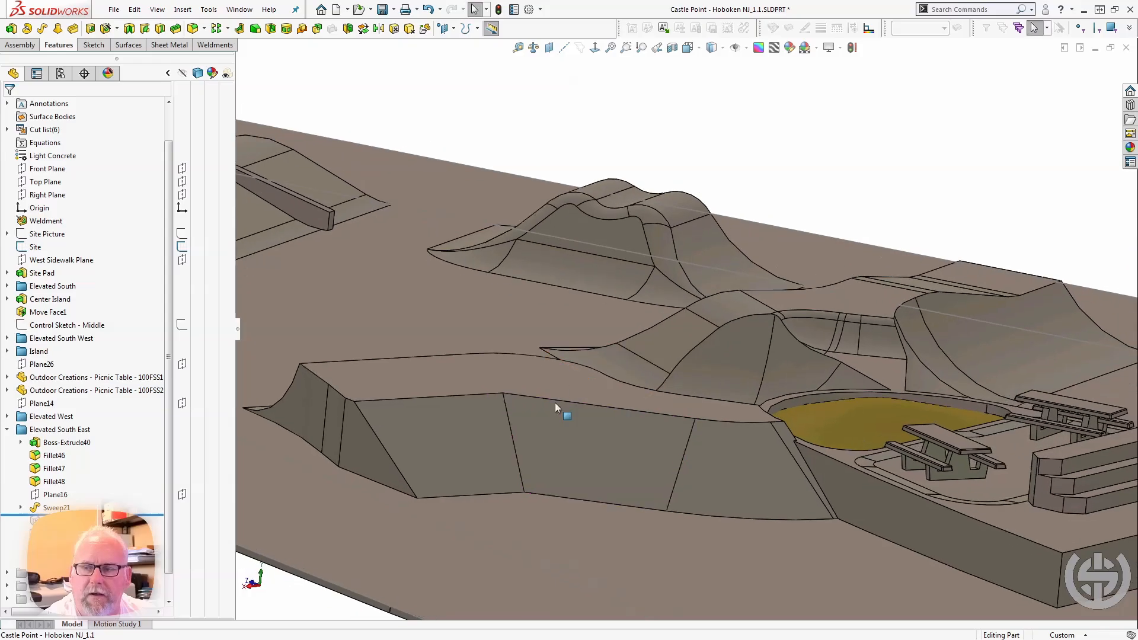
left_click(474, 444)
mouse_move(472, 445)
middle_mouse_down()
mouse_move(476, 455)
mouse_move(438, 462)
middle_mouse_up()
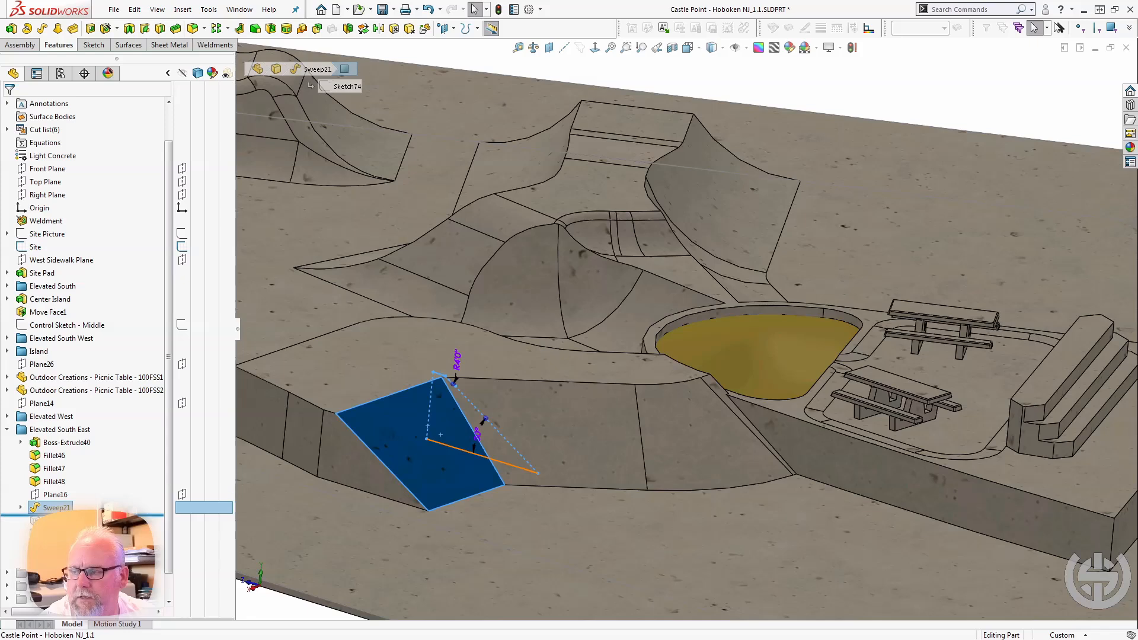
left_click(89, 515)
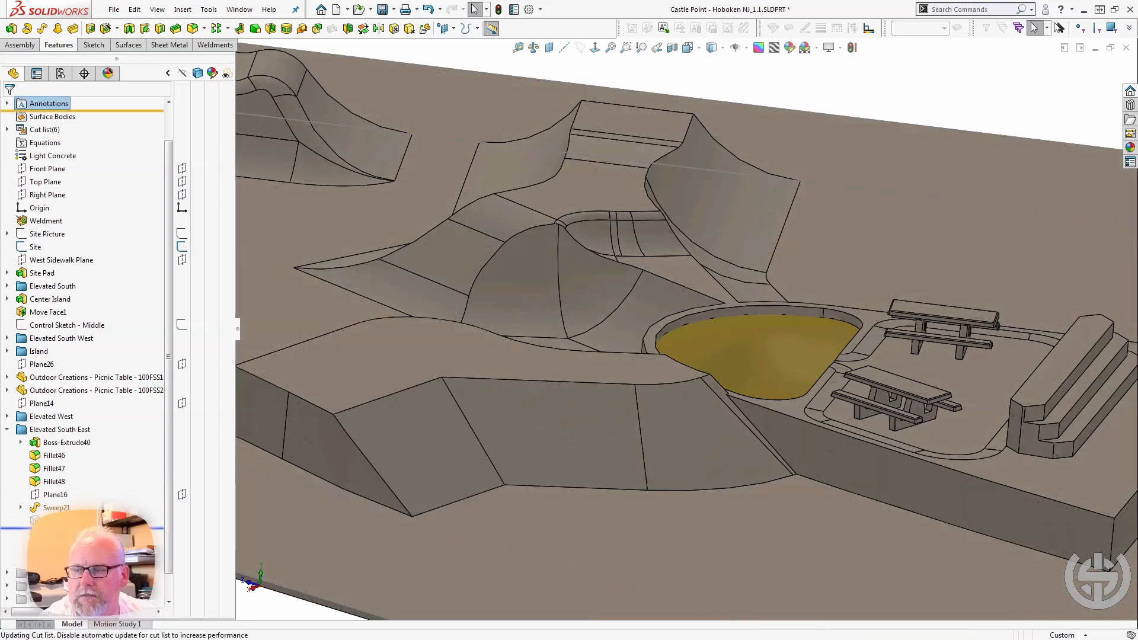
Select the ramp's end face, then roll the model forward through the remaining Elevated South East features to examine the bank's rounded edges.
left_click(303, 429)
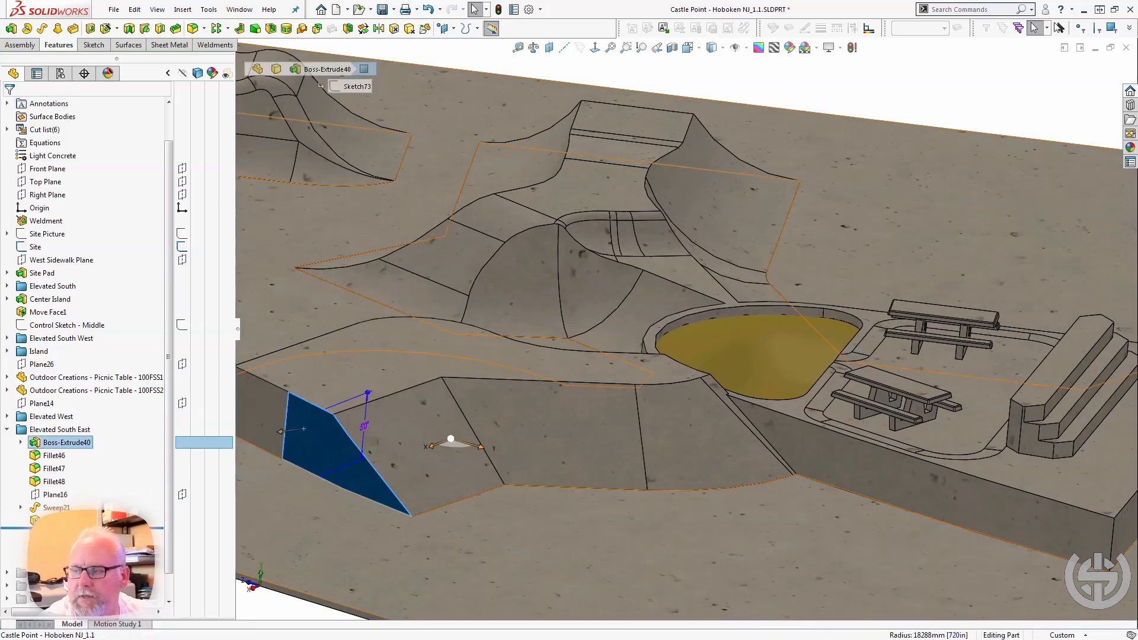
left_click_drag(88, 527, 89, 540)
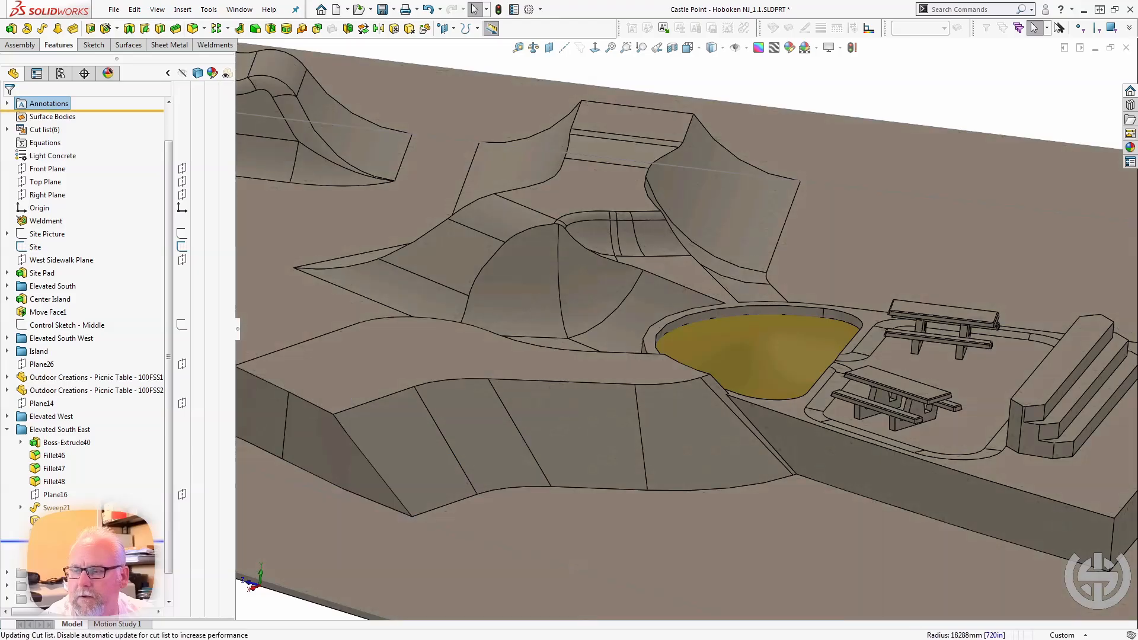
left_click(60, 534)
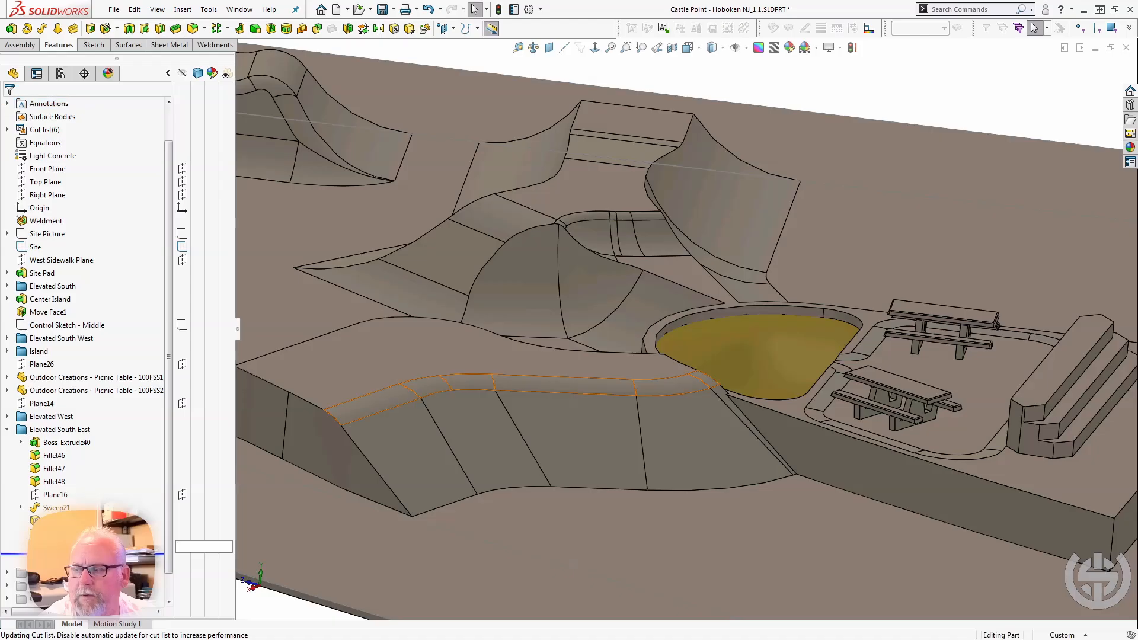
left_click(60, 546)
left_click_drag(60, 554, 59, 567)
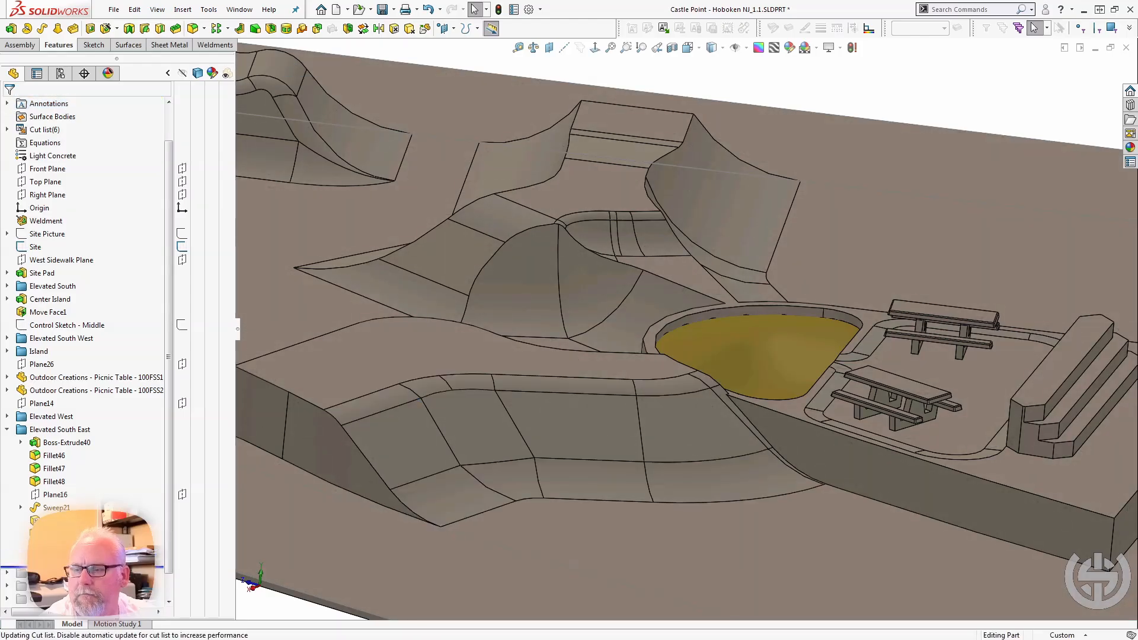
Collapse the Elevated South East folder and roll the model forward past Elevated North East to examine the added section.
left_click(8, 429)
mouse_move(465, 344)
middle_mouse_down()
mouse_move(485, 363)
mouse_move(609, 351)
mouse_move(601, 419)
middle_mouse_up()
middle_click_drag(664, 329, 305, 563)
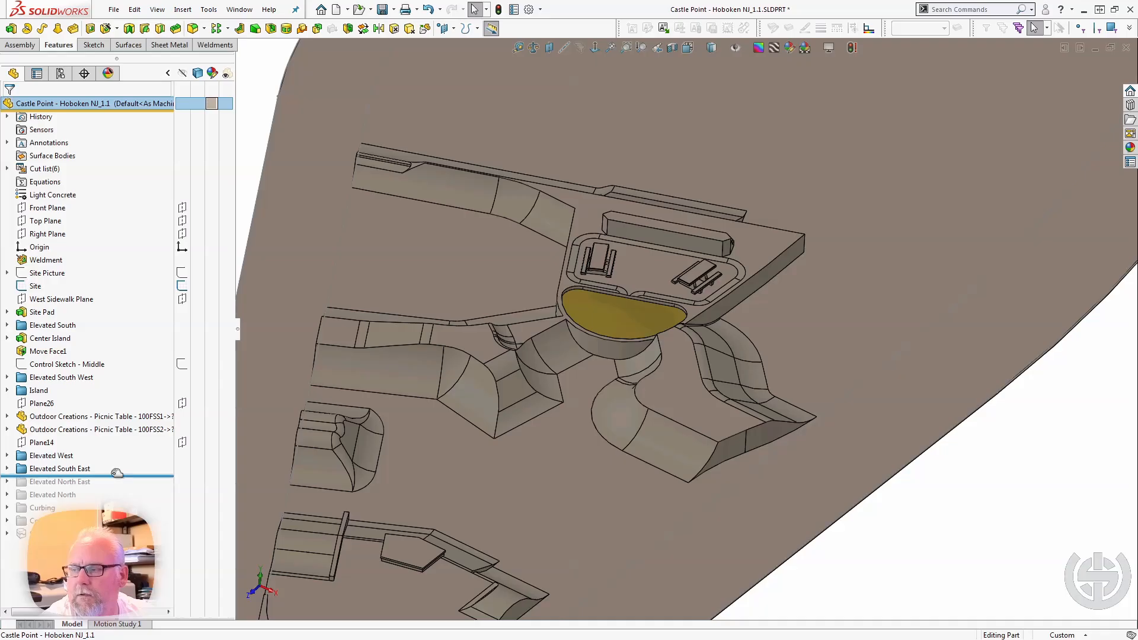
left_click_drag(117, 475, 107, 489)
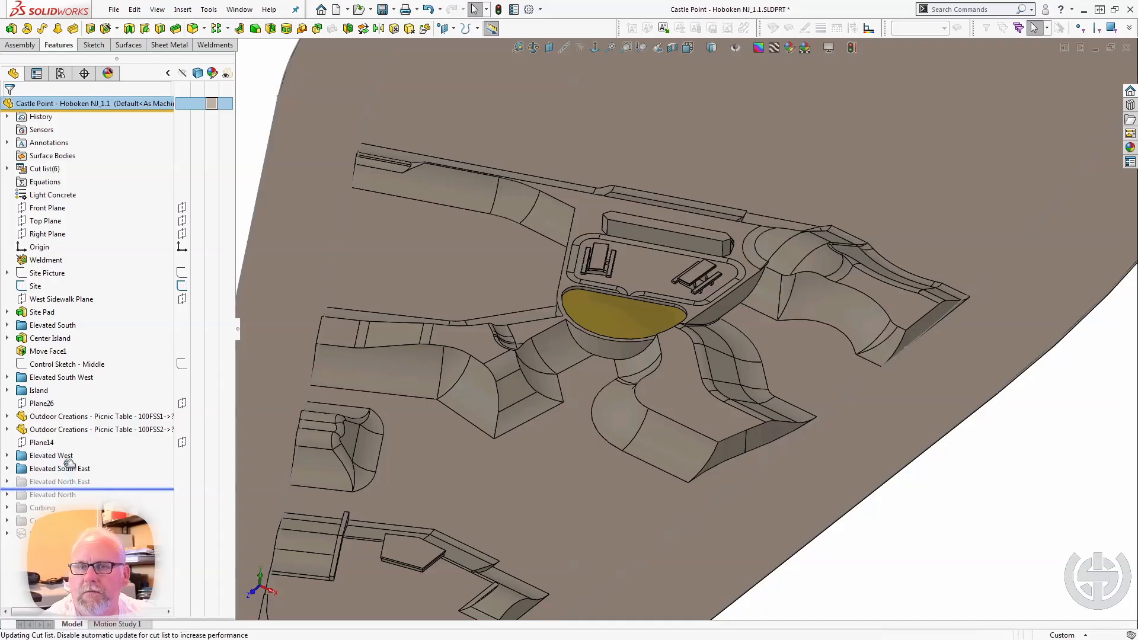
Expand the Elevated North East folder, roll the model back to just after Boss-Extrude42, and select that extrusion to examine it.
left_click(9, 482)
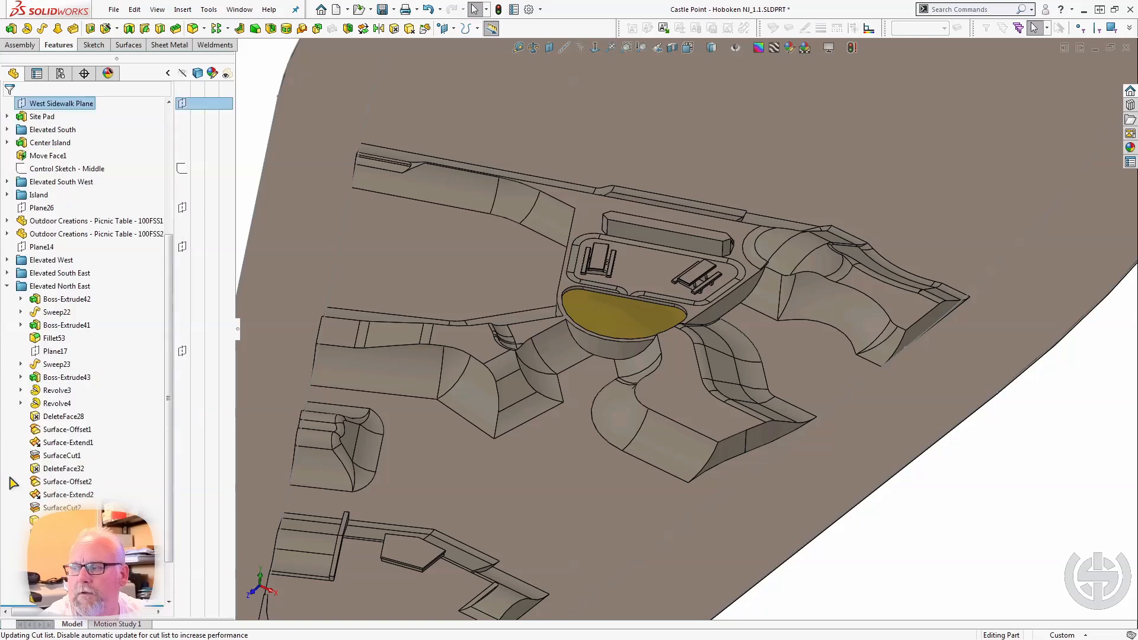
left_click_drag(113, 605, 104, 273)
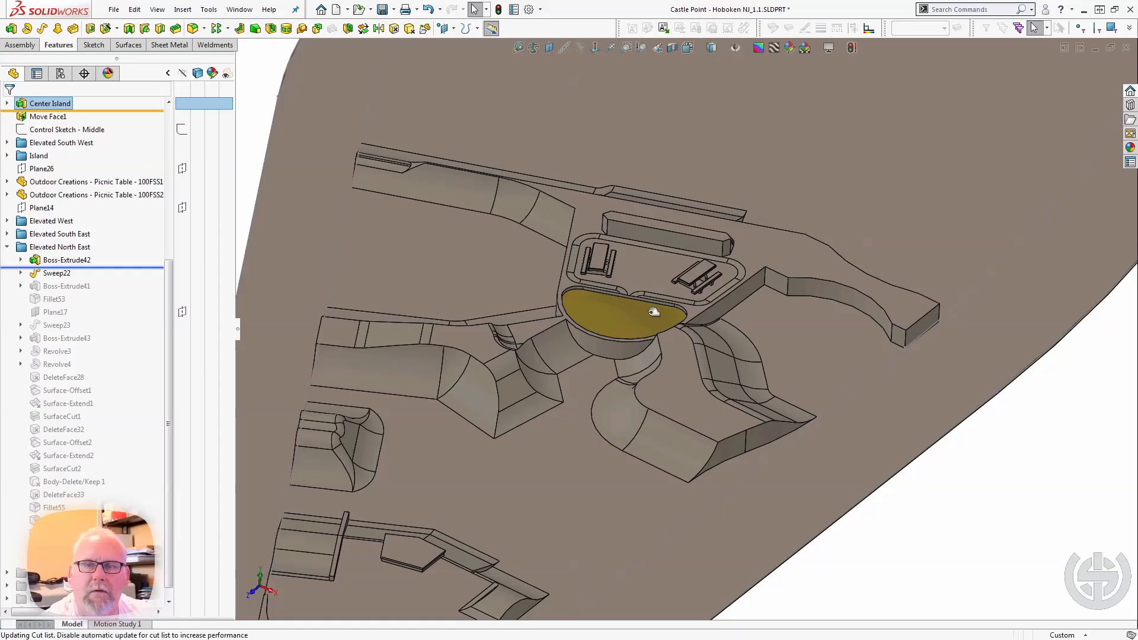
scroll(653, 310, "up", 1)
scroll(837, 300, "down", 4)
middle_click_drag(751, 303, 646, 287)
left_click(78, 260)
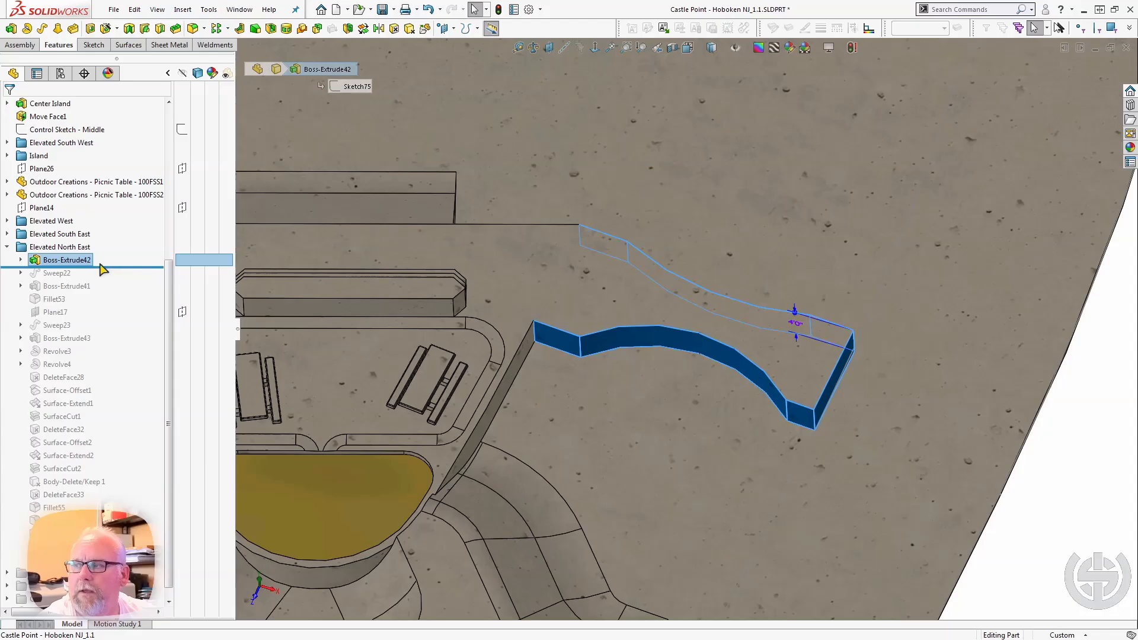
Roll the model forward past Sweep22 and Boss-Extrude41, and select the Boss-Extrude41 face to examine how it meets the neighbouring ramps.
left_click_drag(107, 265, 102, 290)
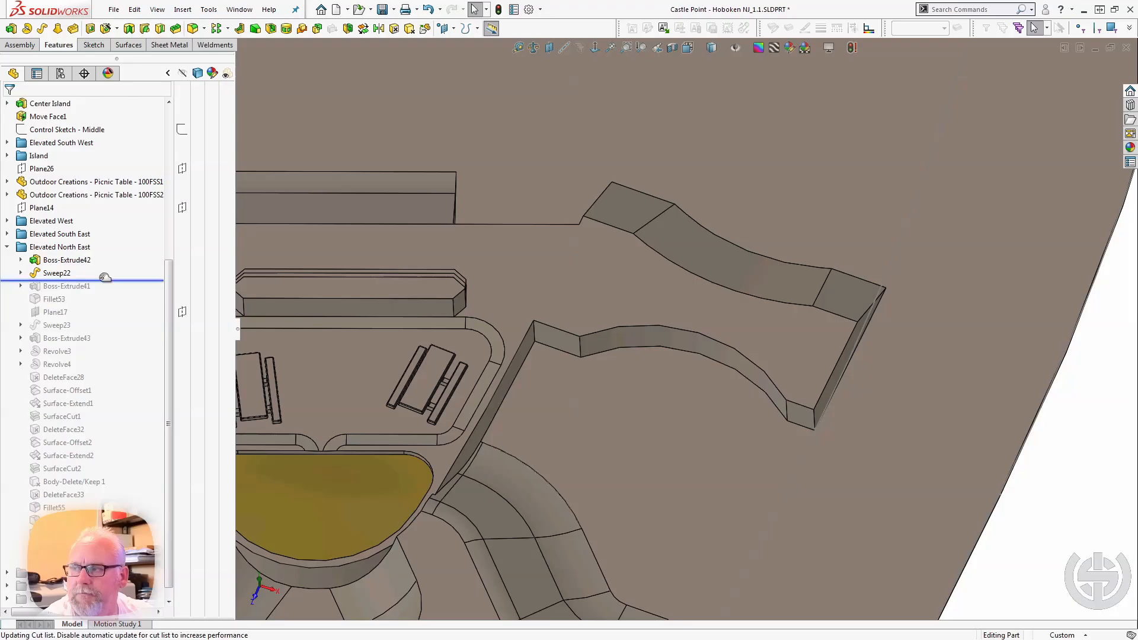
left_click_drag(105, 277, 101, 287)
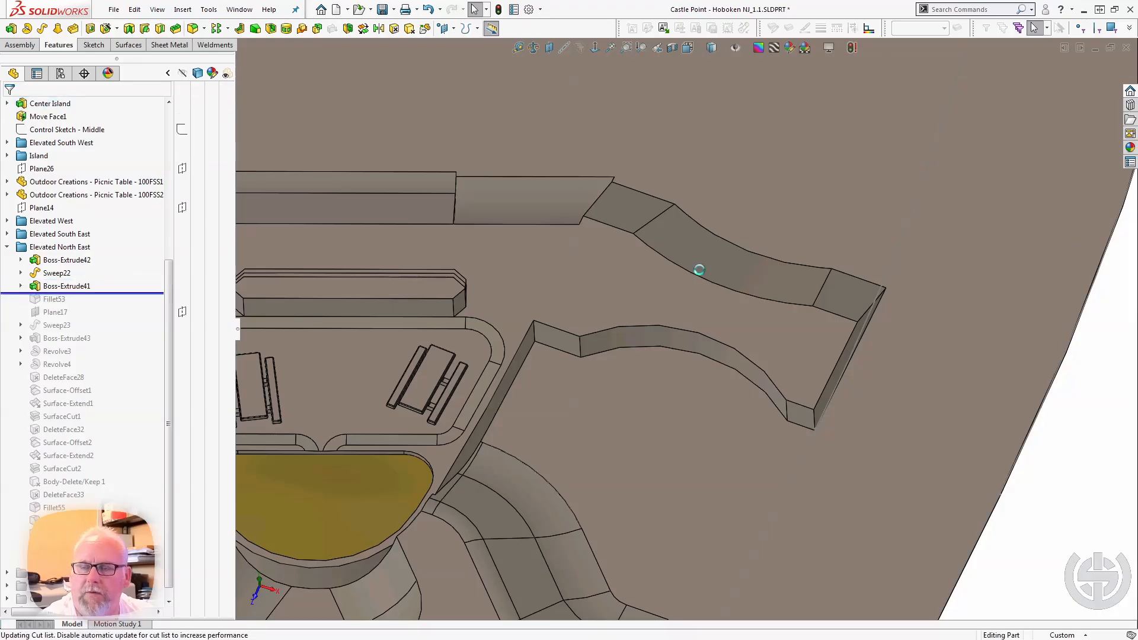
middle_click_drag(699, 270, 429, 308)
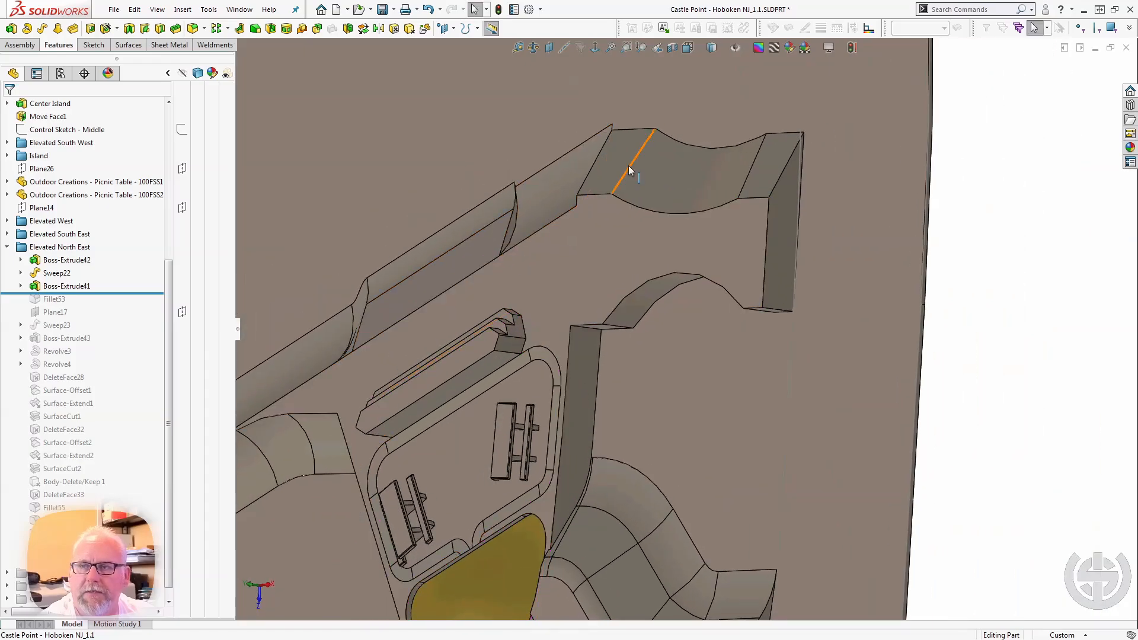
left_click(548, 188)
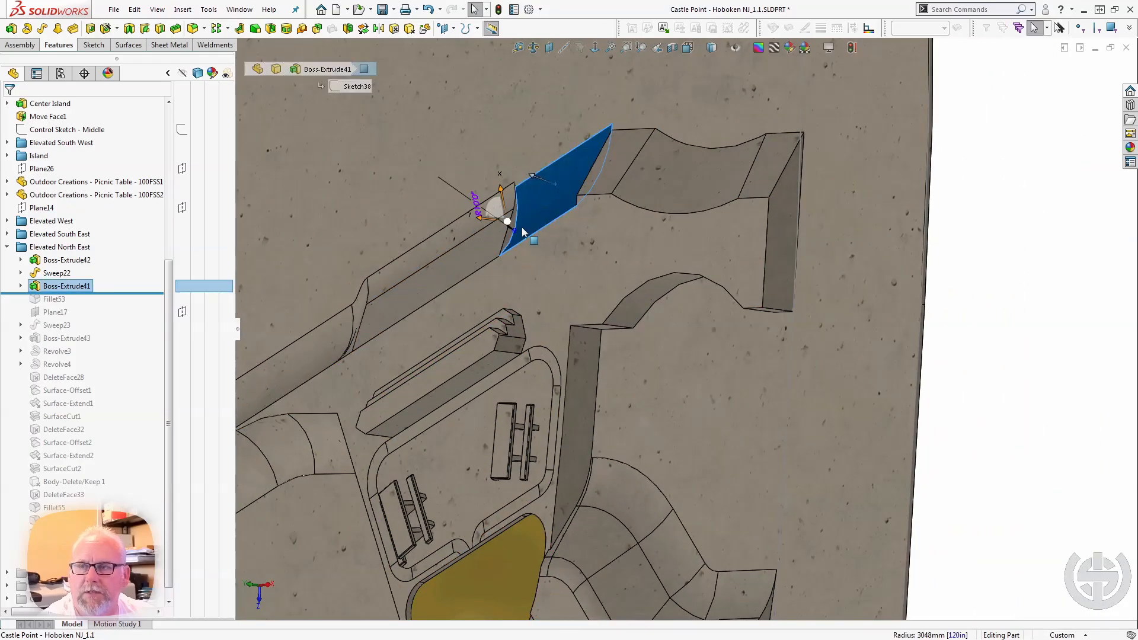
middle_click_drag(522, 232, 474, 285)
middle_click_drag(272, 391, 470, 521)
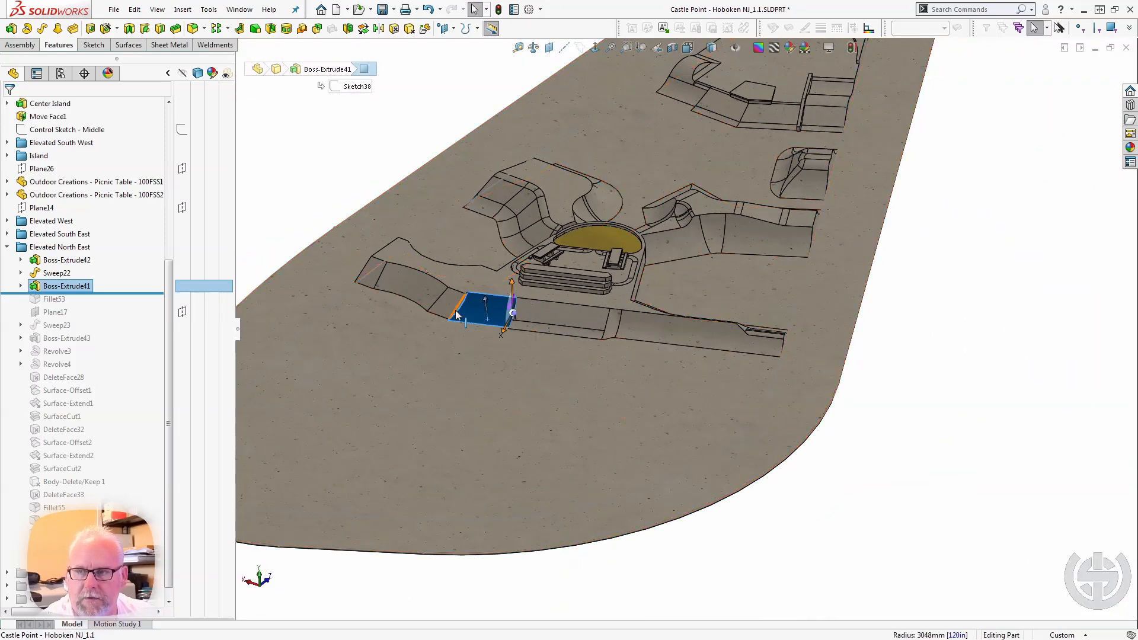
scroll(455, 310, "down", 6)
left_click(437, 429)
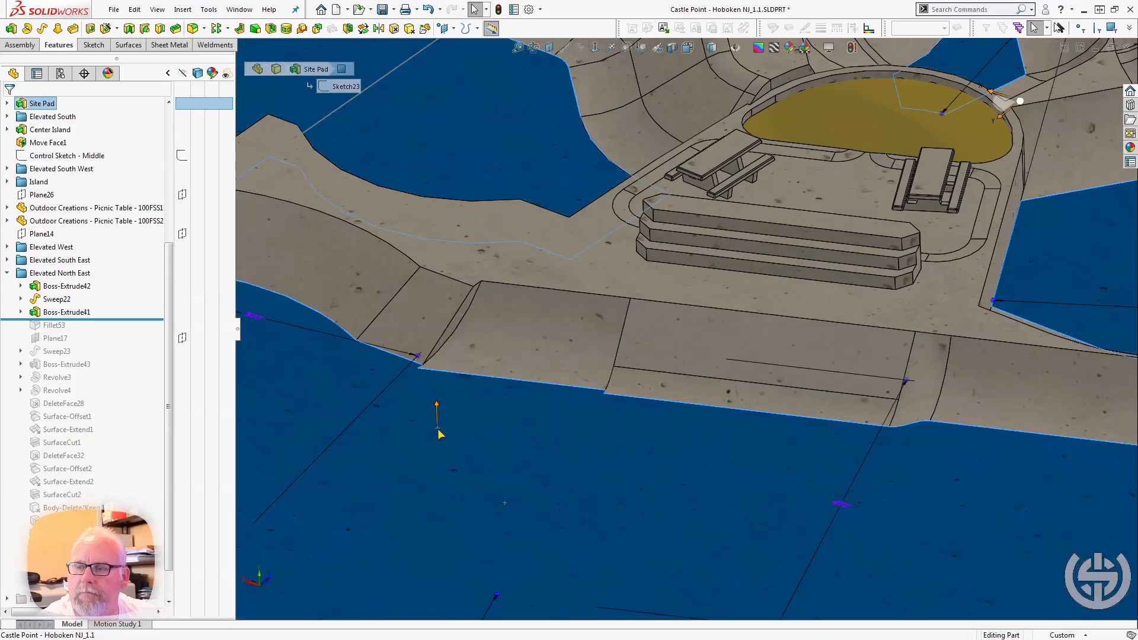
key("Escape")
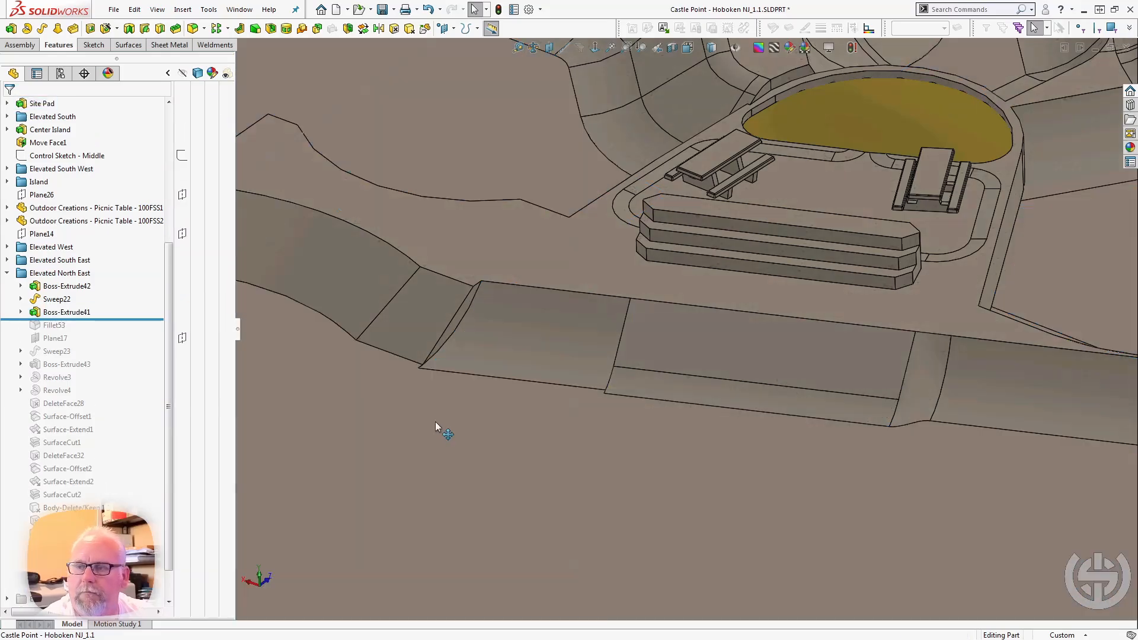
Roll the model forward through Fillet53, Plane17 and Sweep23, selecting Plane17 and Sweep23 to examine them.
left_click(106, 319)
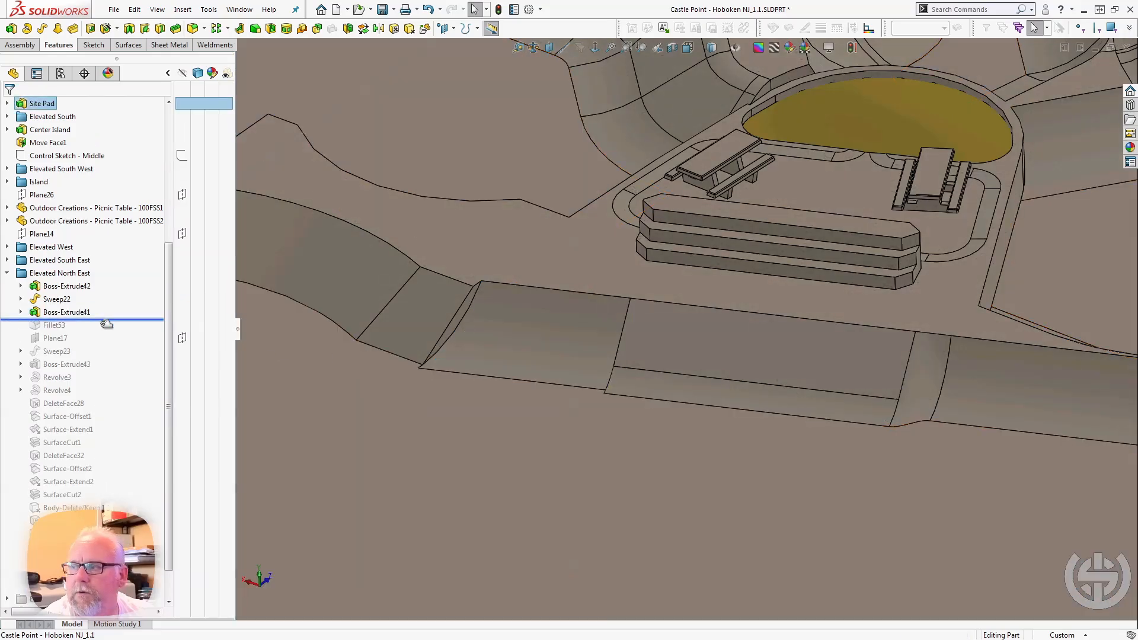
left_click_drag(106, 324, 105, 330)
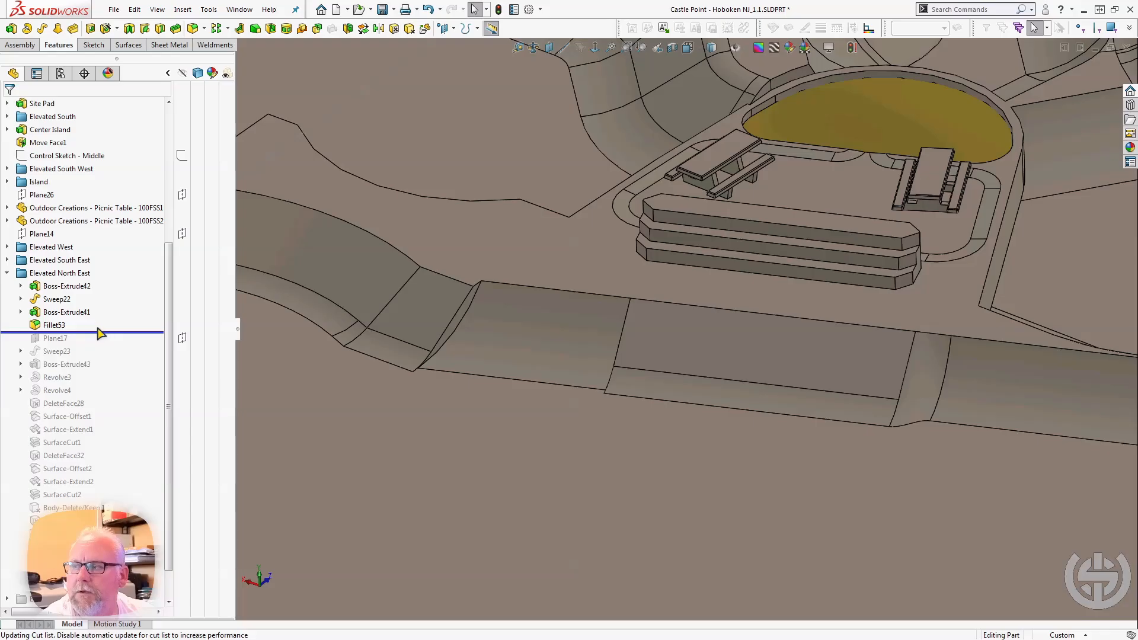
left_click(128, 330)
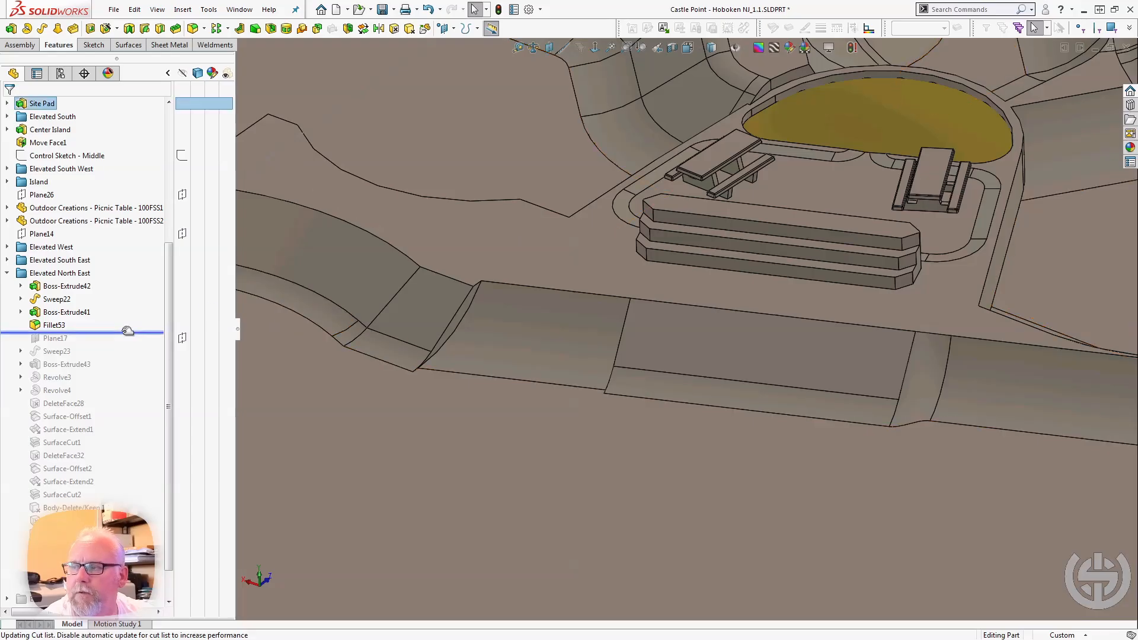
left_click_drag(127, 330, 120, 347)
left_click(39, 339)
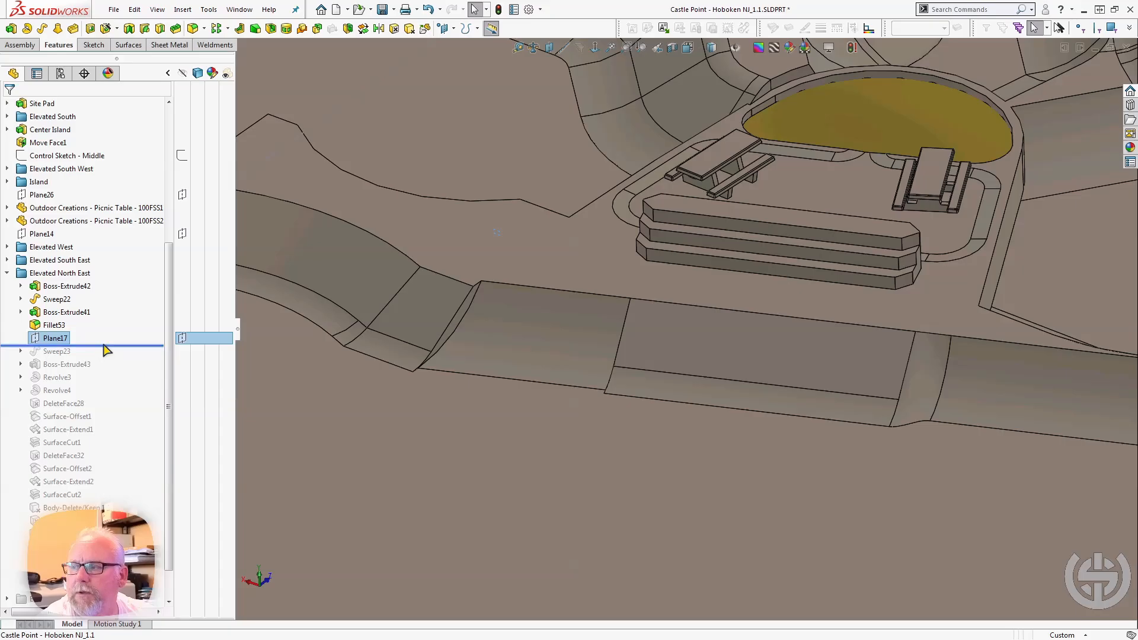
left_click_drag(107, 345, 101, 358)
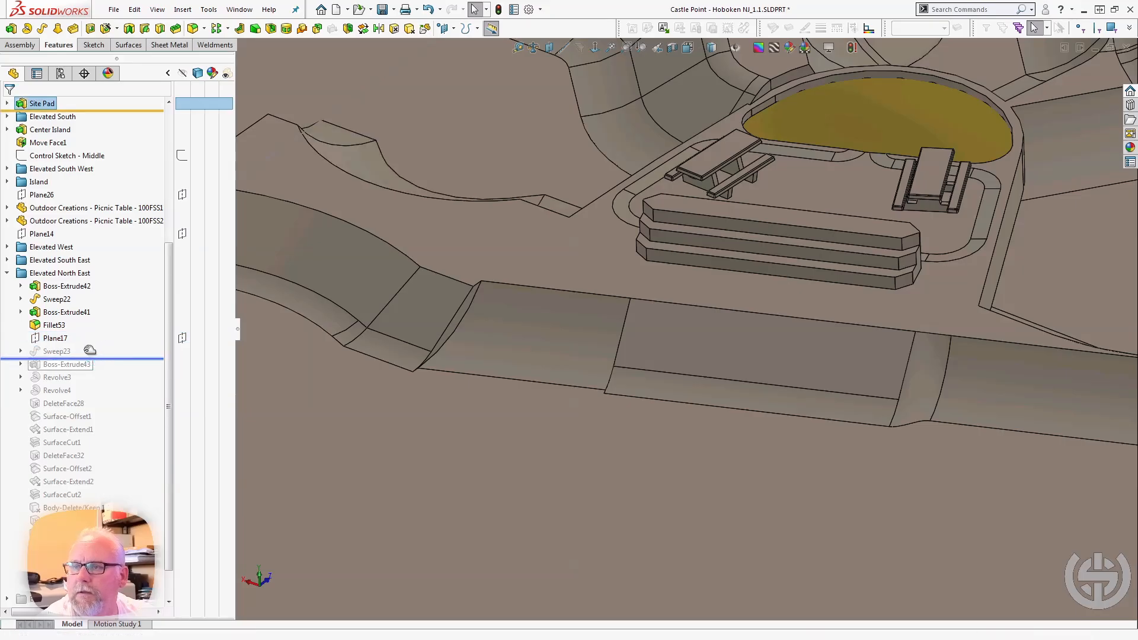
left_click(60, 351)
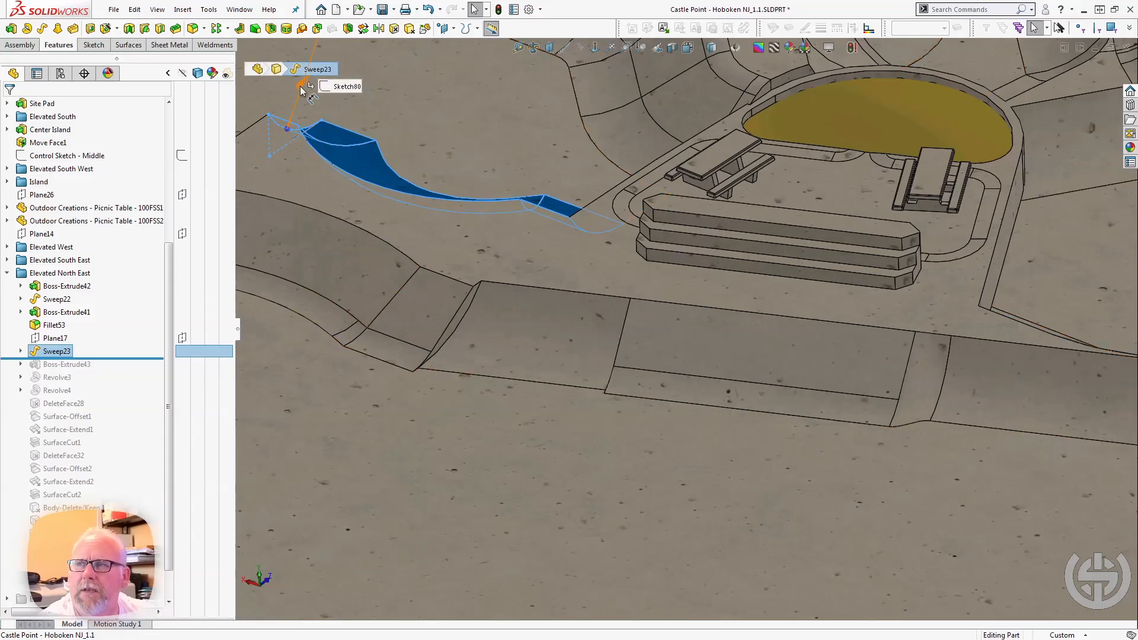
Roll the model forward past Boss-Extrude43 and select it to examine the curved hump between the two banks.
left_click_drag(107, 358, 104, 366)
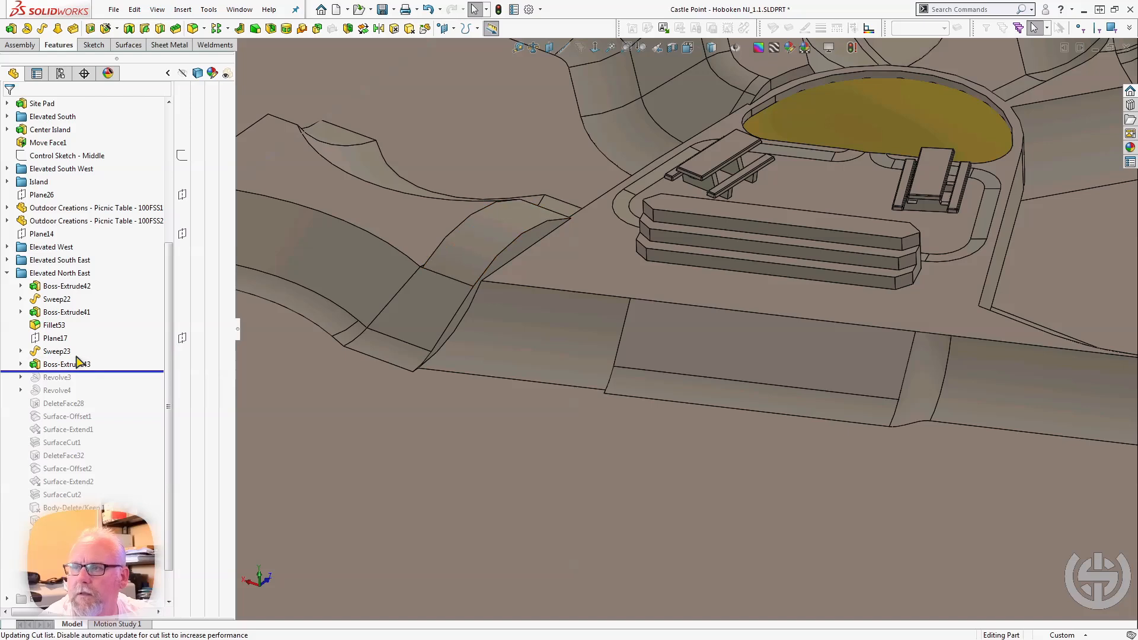
left_click(77, 363)
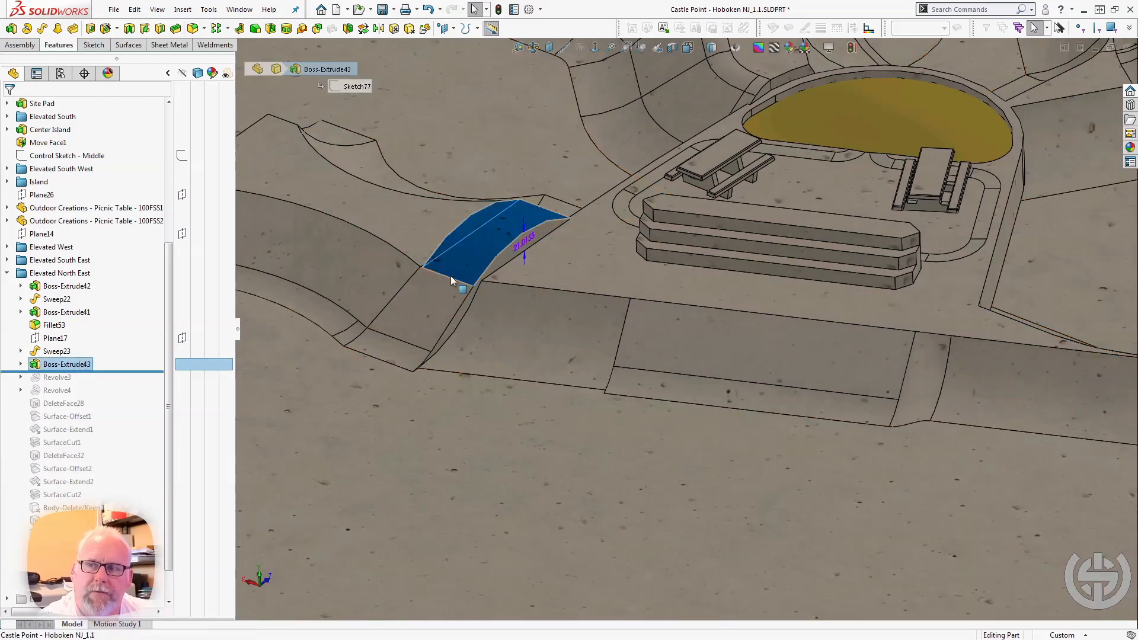
key("ctrl+8")
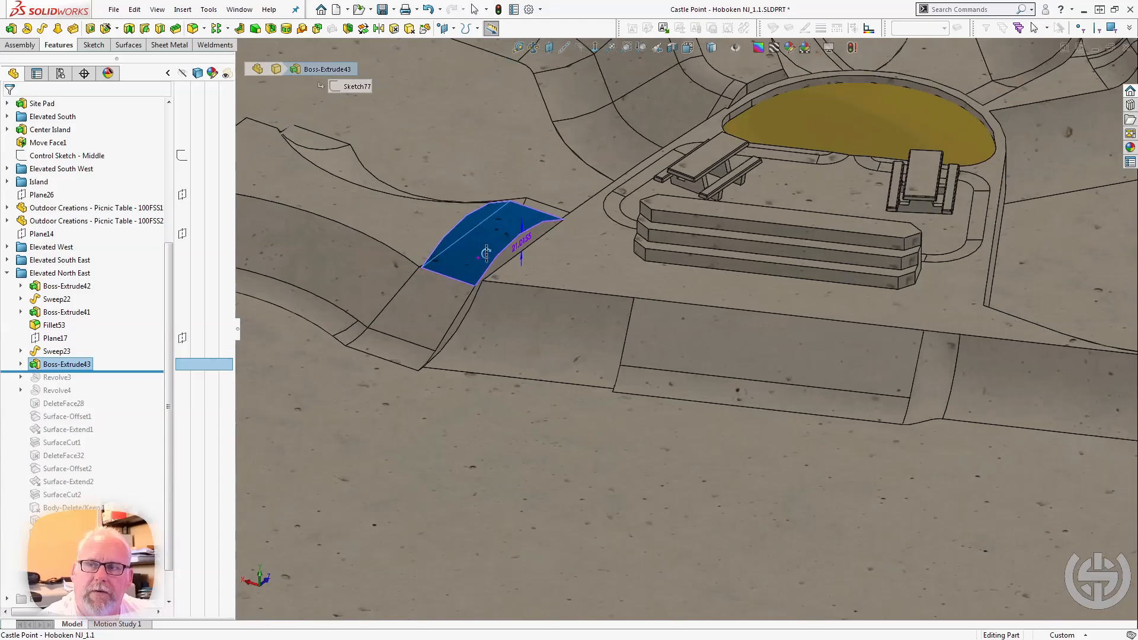
scroll(483, 341, "down", 3)
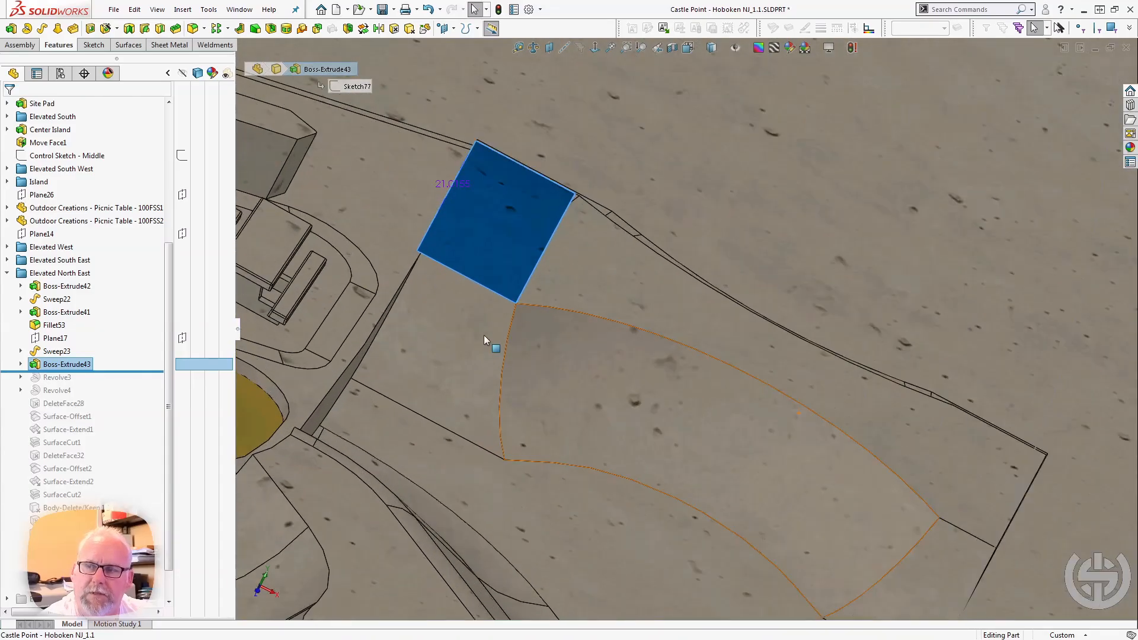
middle_click(484, 339)
middle_click_drag(483, 339, 420, 308)
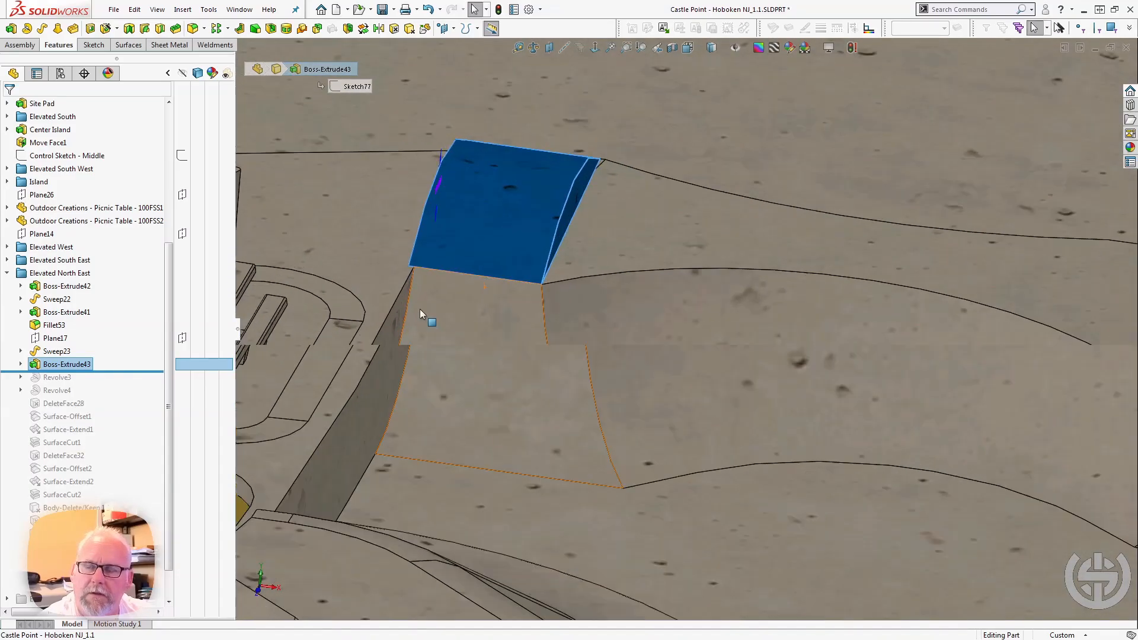
scroll(442, 250, "down", 3)
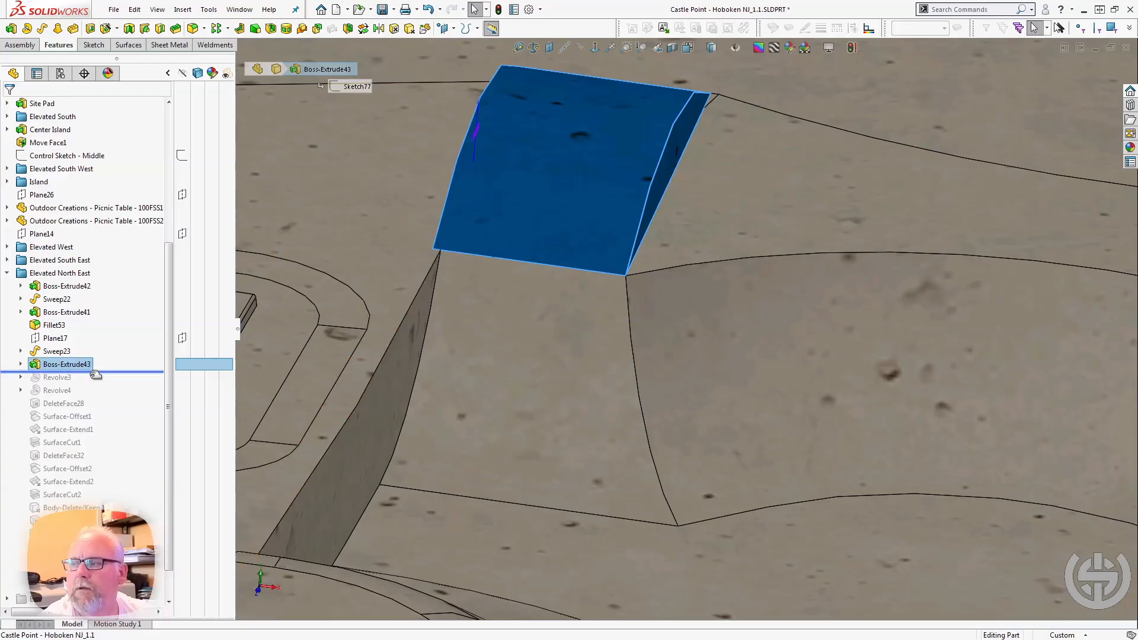
Roll the model forward past Revolve3 and Revolve4, selecting Revolve3 to examine the rounded ends of the hump.
left_click_drag(94, 372, 83, 384)
left_click(64, 378)
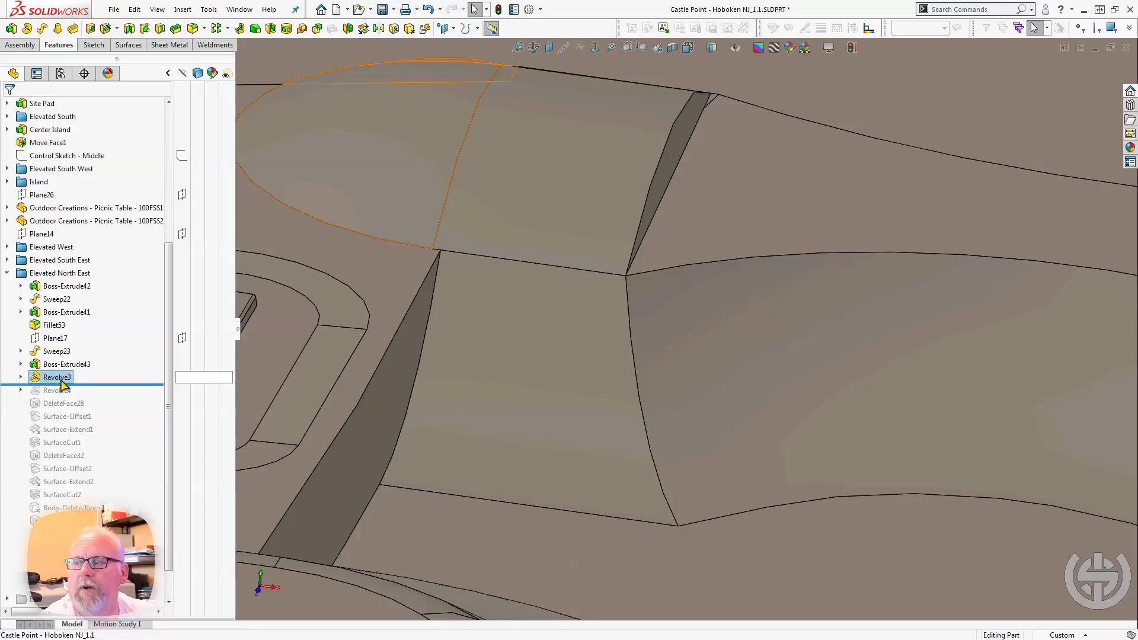
scroll(577, 220, "up", 2)
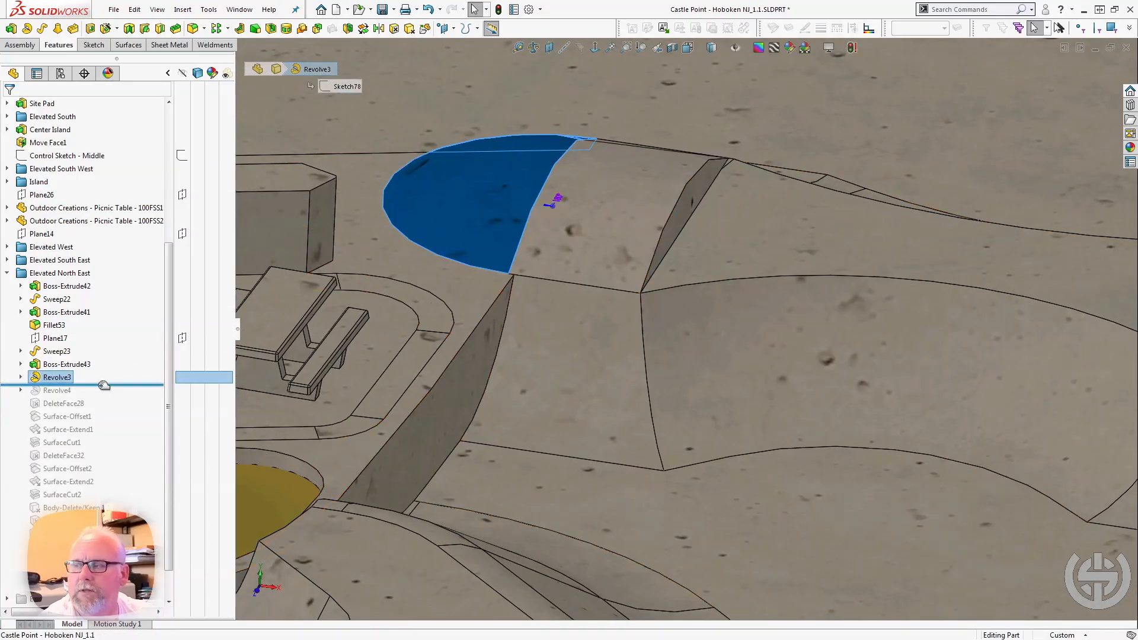
left_click_drag(100, 384, 105, 396)
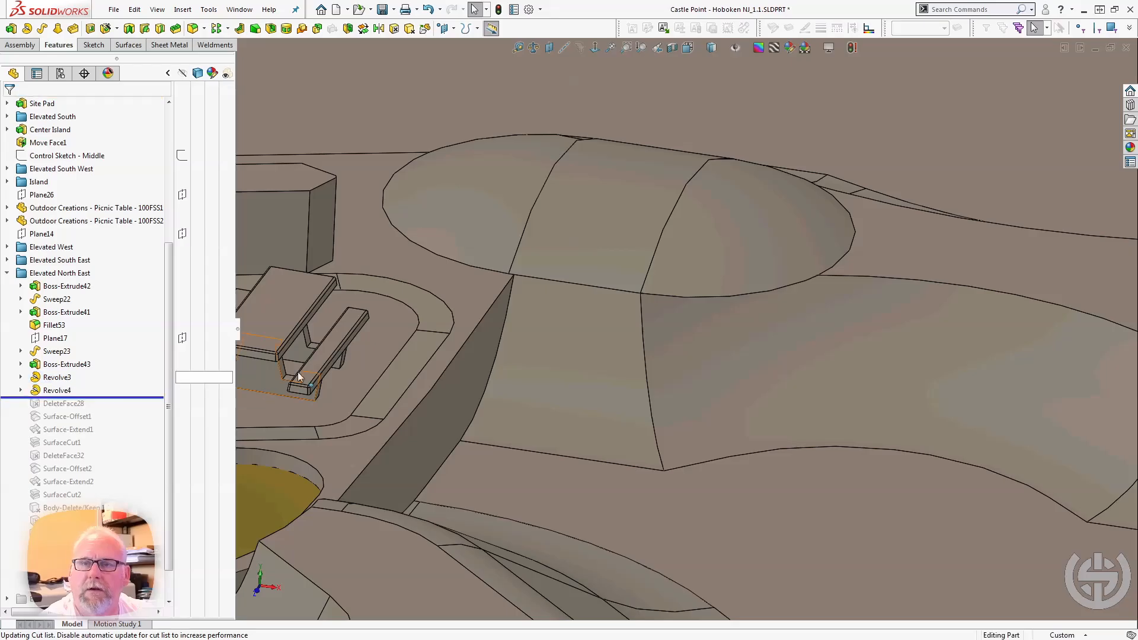
middle_click_drag(549, 208, 342, 343)
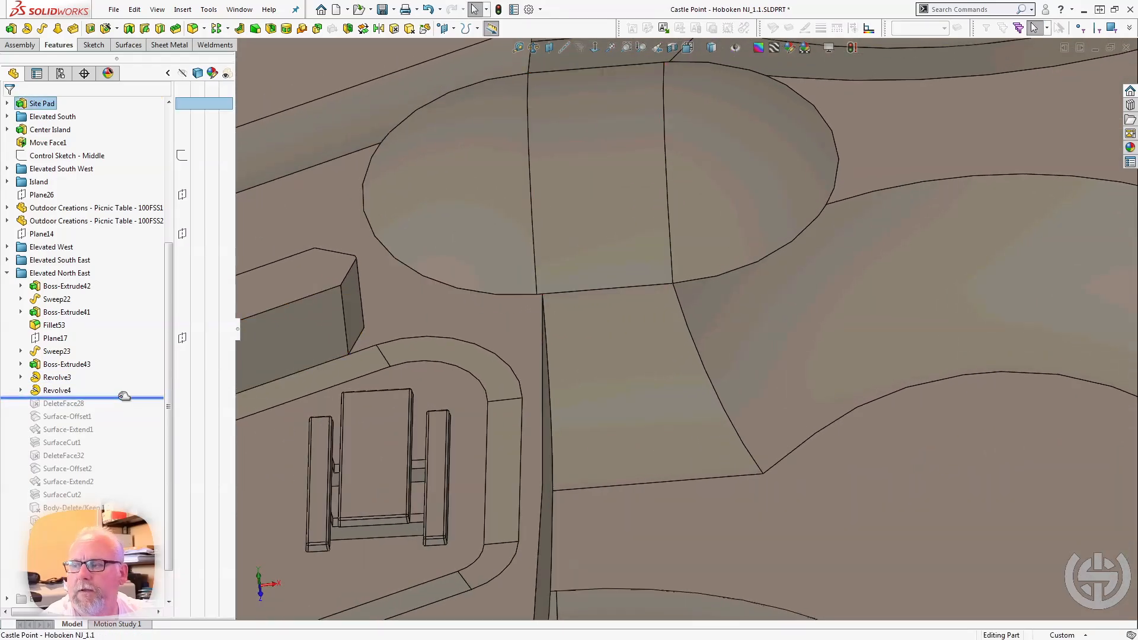
Roll the model forward past DeleteFace28 and Surface-Offset1, and select Surface-Offset1 to examine the offset surface beside the hump.
left_click_drag(125, 395, 119, 408)
middle_click_drag(461, 234, 591, 341)
scroll(610, 246, "down", 2)
middle_click_drag(610, 247, 592, 206)
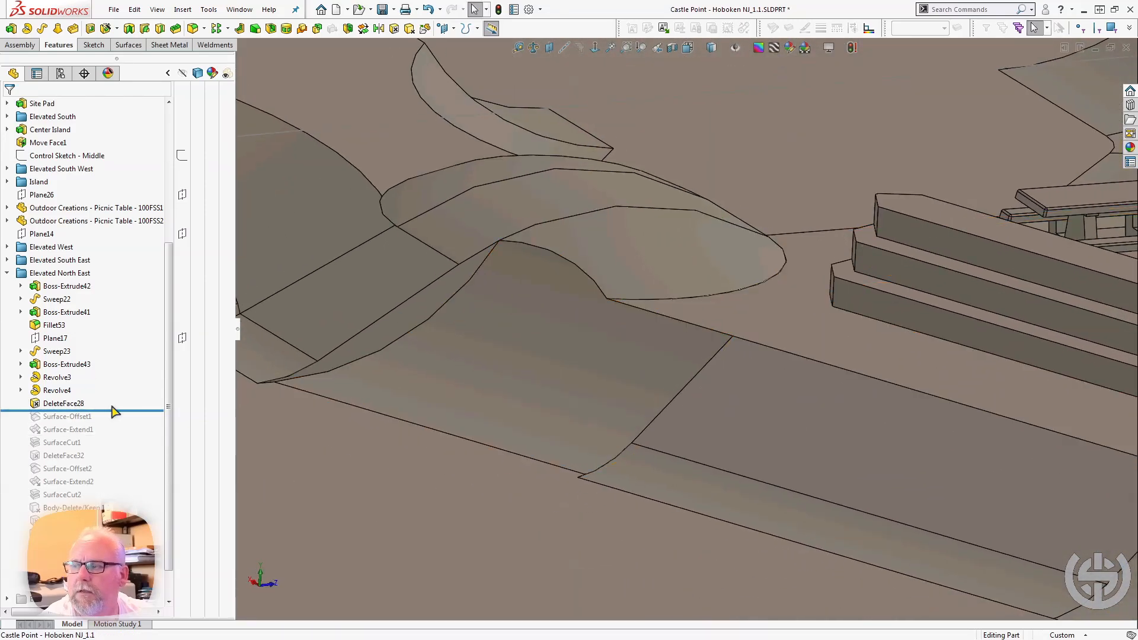
left_click_drag(117, 408, 117, 422)
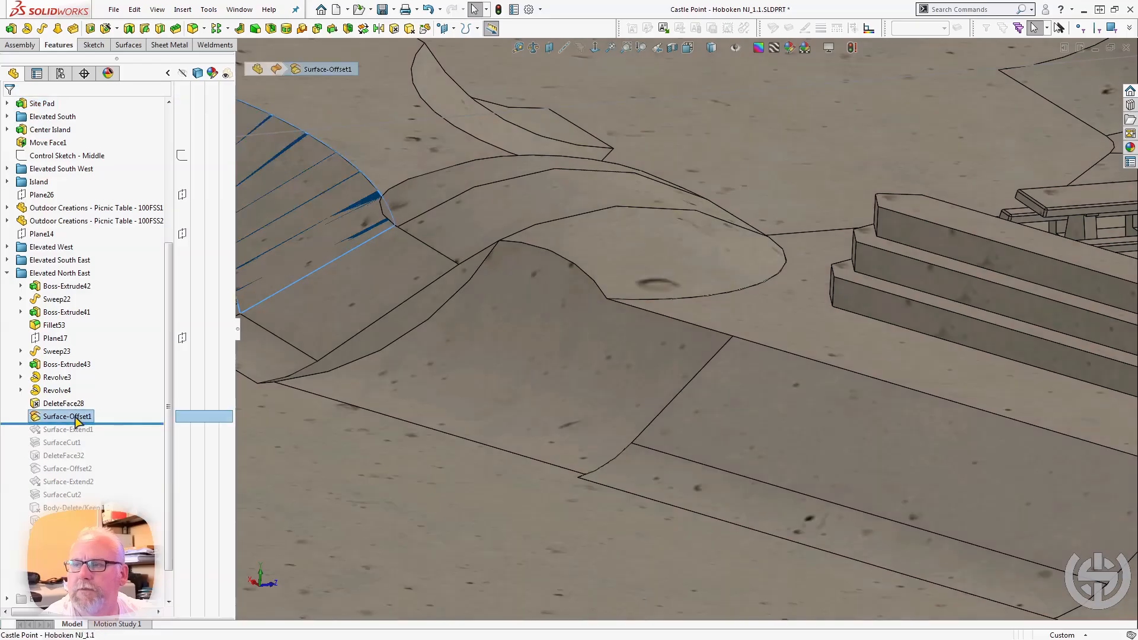
middle_click_drag(415, 346, 492, 365)
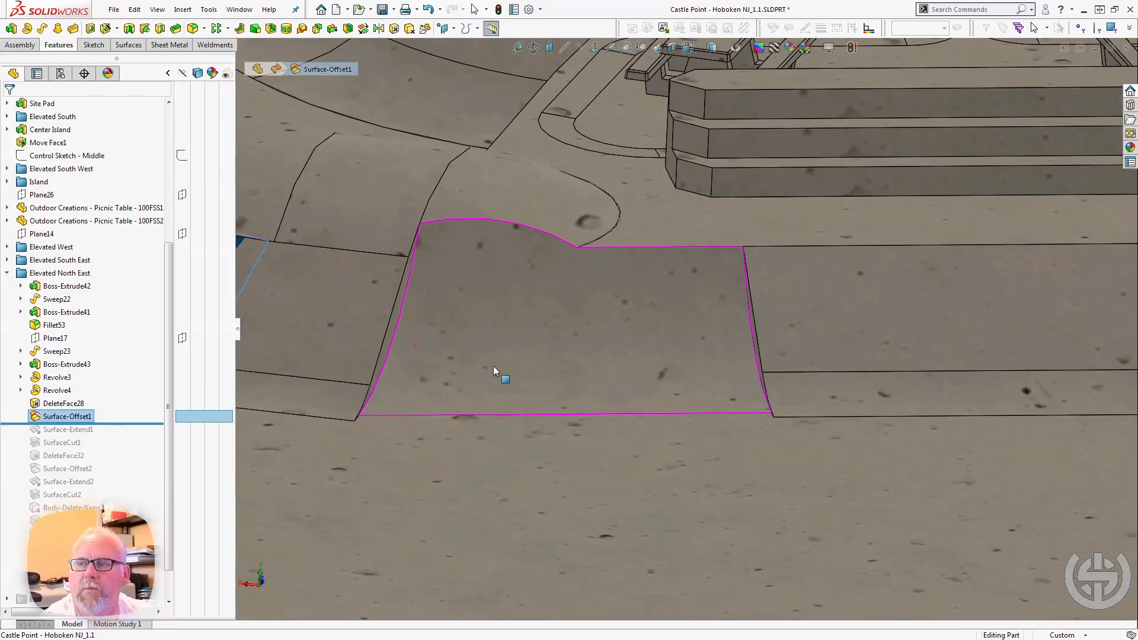
Roll the model forward past Surface-Extend1 and SurfaceCut1 to examine how the extended surface cuts the rounded hump end.
scroll(491, 364, "up", 3)
scroll(412, 296, "down", 3)
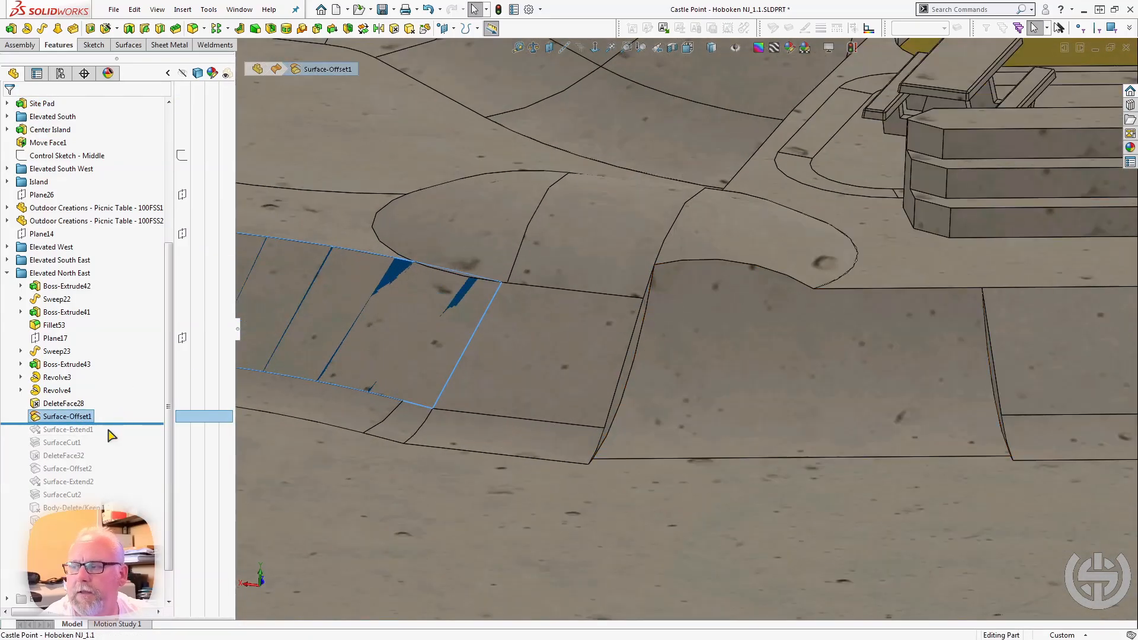
left_click_drag(112, 424, 109, 436)
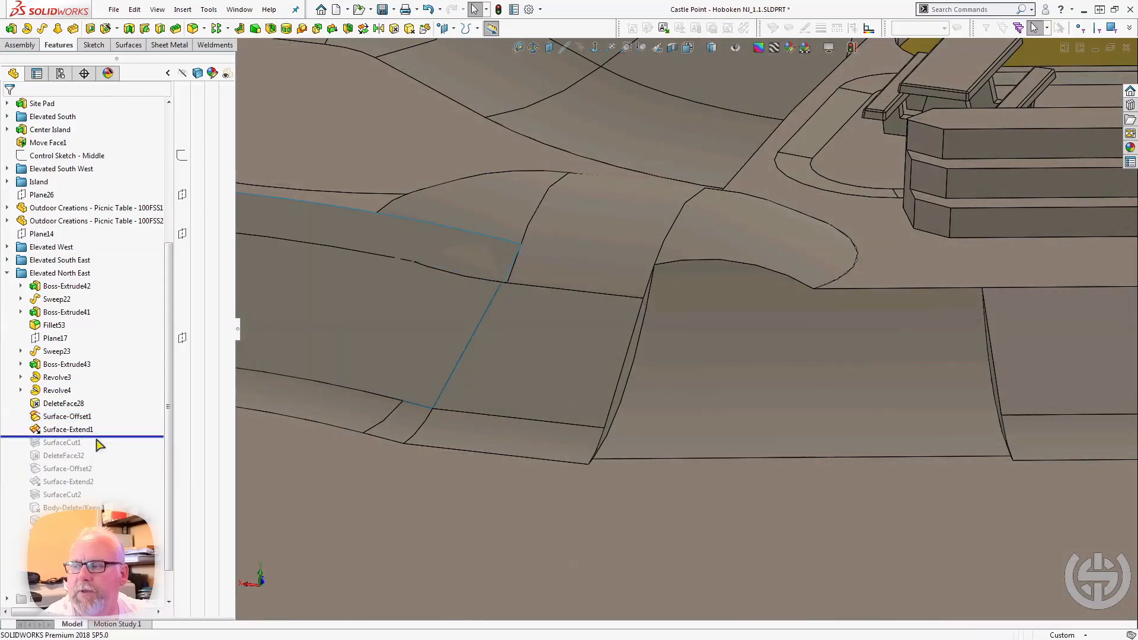
left_click_drag(109, 437, 109, 450)
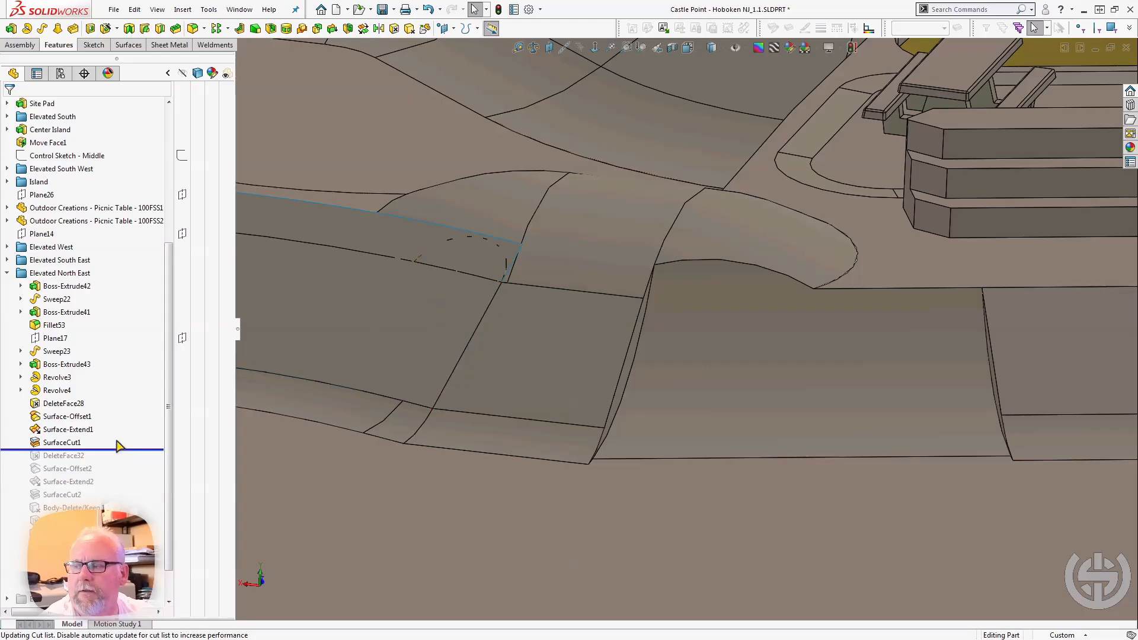
Roll the model forward past DeleteFace32, selecting it and the trimmed Sweep22 bank face to examine the cleaned-up cut.
left_click_drag(118, 449, 115, 461)
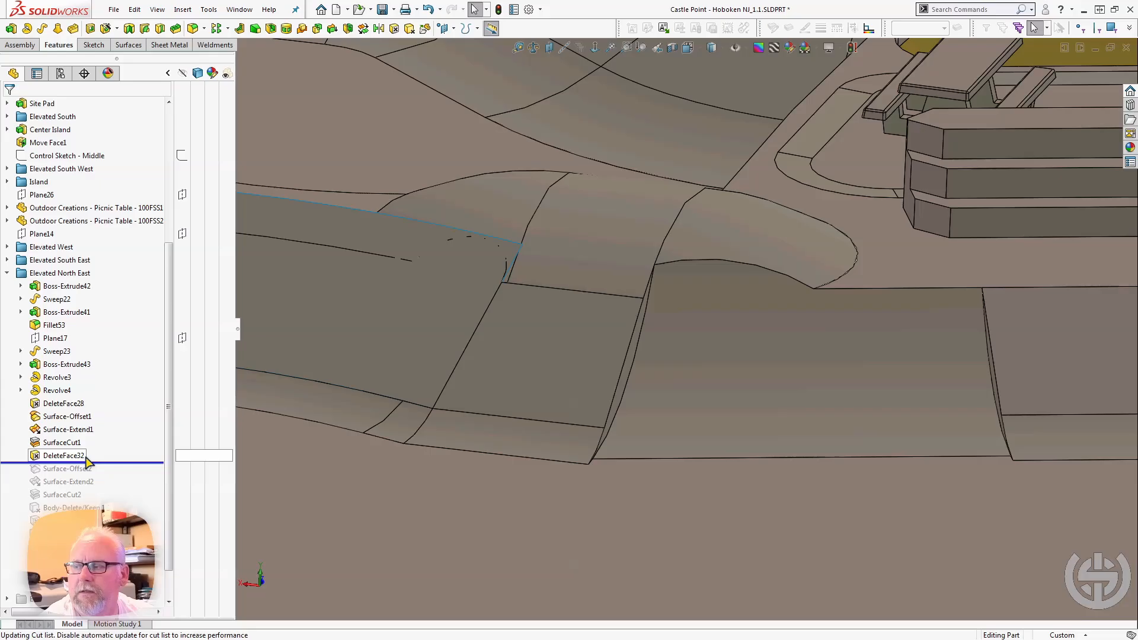
left_click(75, 457)
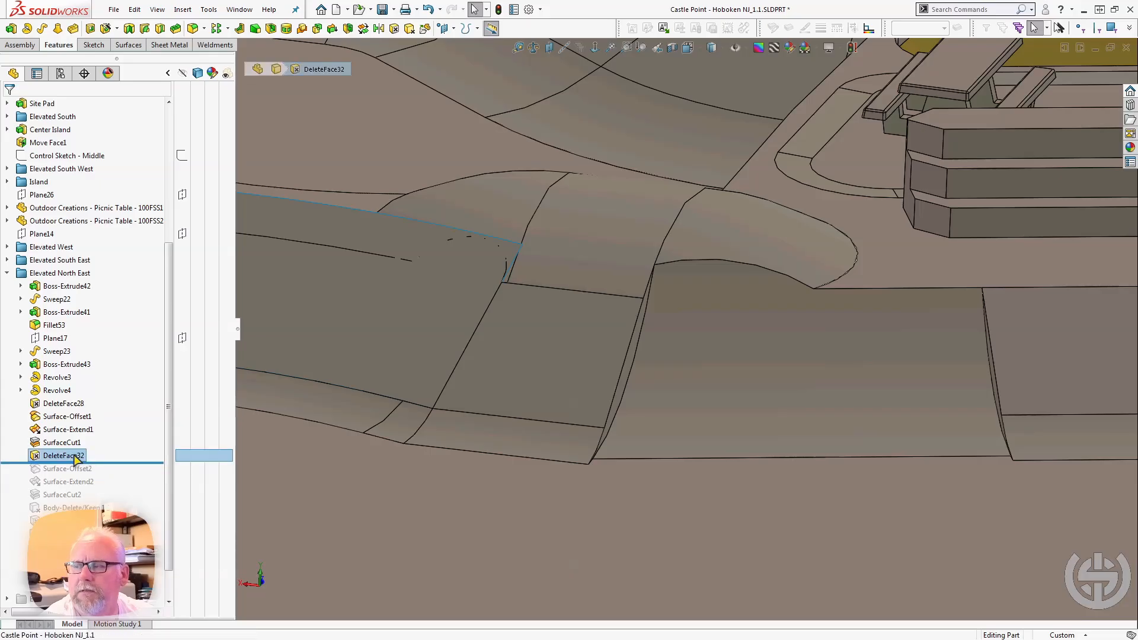
left_click(409, 229)
left_click(462, 203)
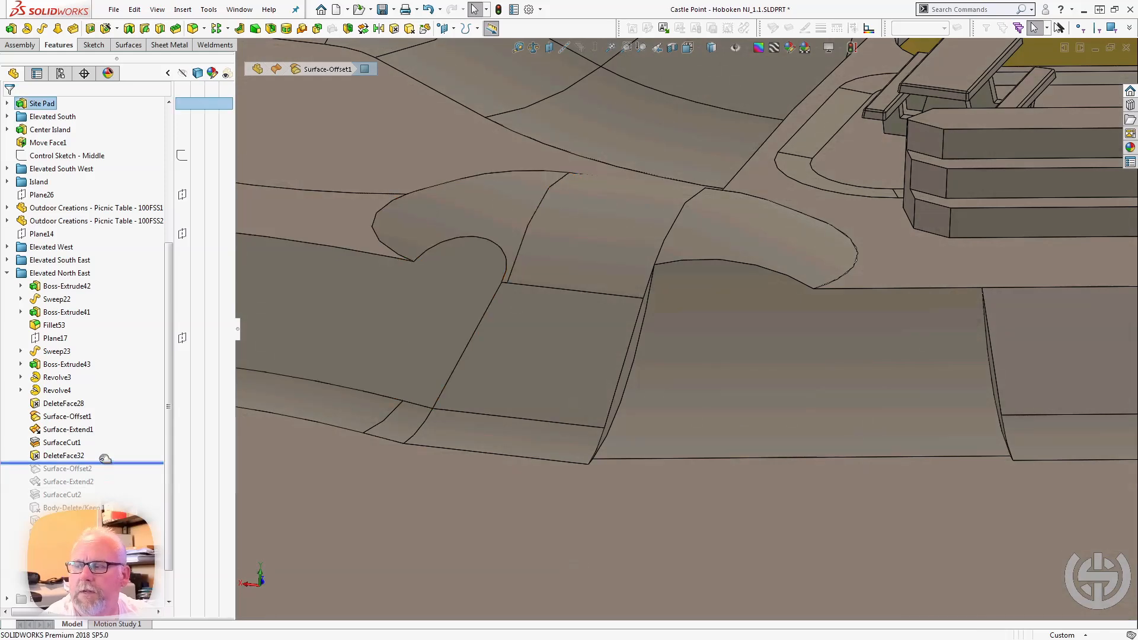
mouse_move(102, 462)
left_mouse_down()
mouse_move(104, 449)
mouse_move(97, 462)
left_mouse_up()
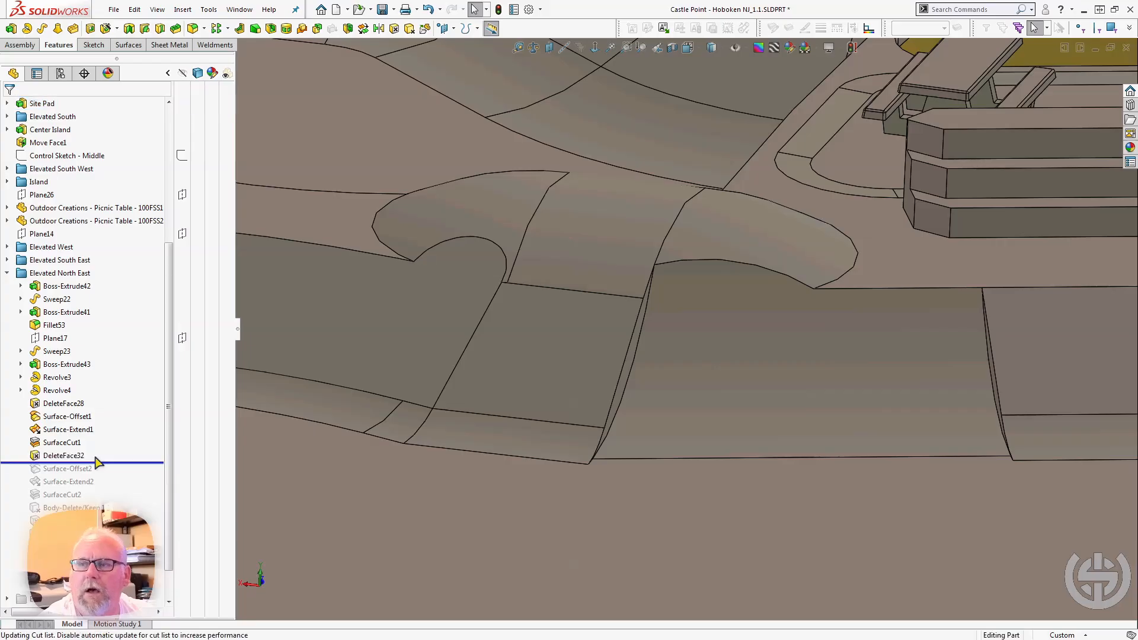
left_click(386, 319)
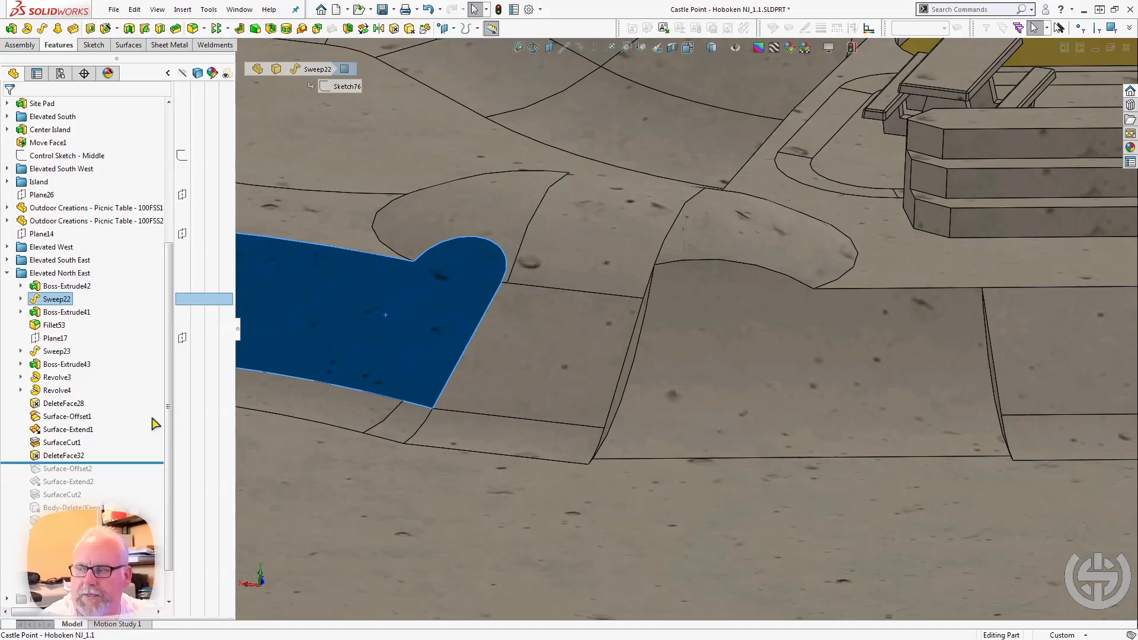
Roll the model forward from Surface-Offset2 through Surface-Extend2, SurfaceCut2, Body-Delete/Keep 1, DeleteFace33 and Fillet55 to examine the second cut.
left_click_drag(108, 461, 111, 473)
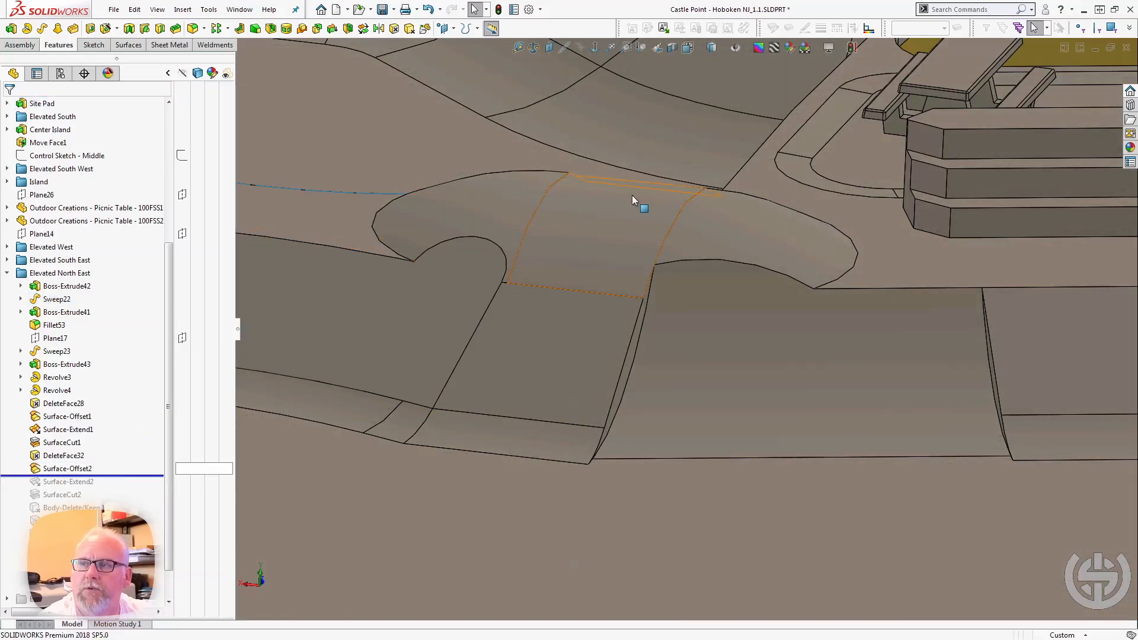
middle_click_drag(421, 236, 426, 318)
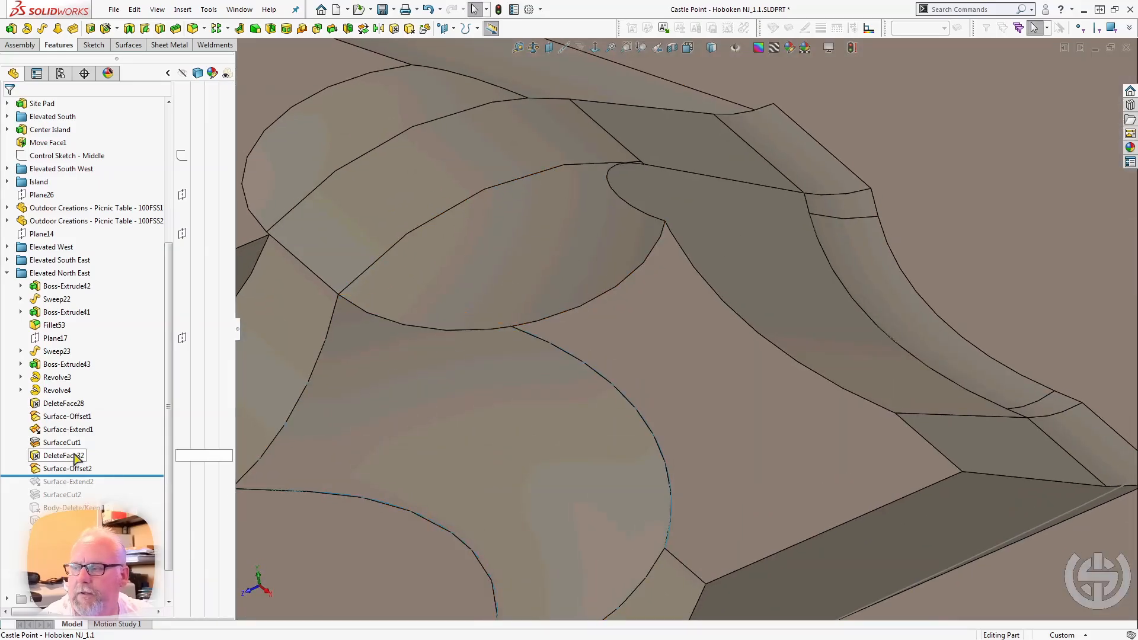
left_click_drag(101, 476, 105, 511)
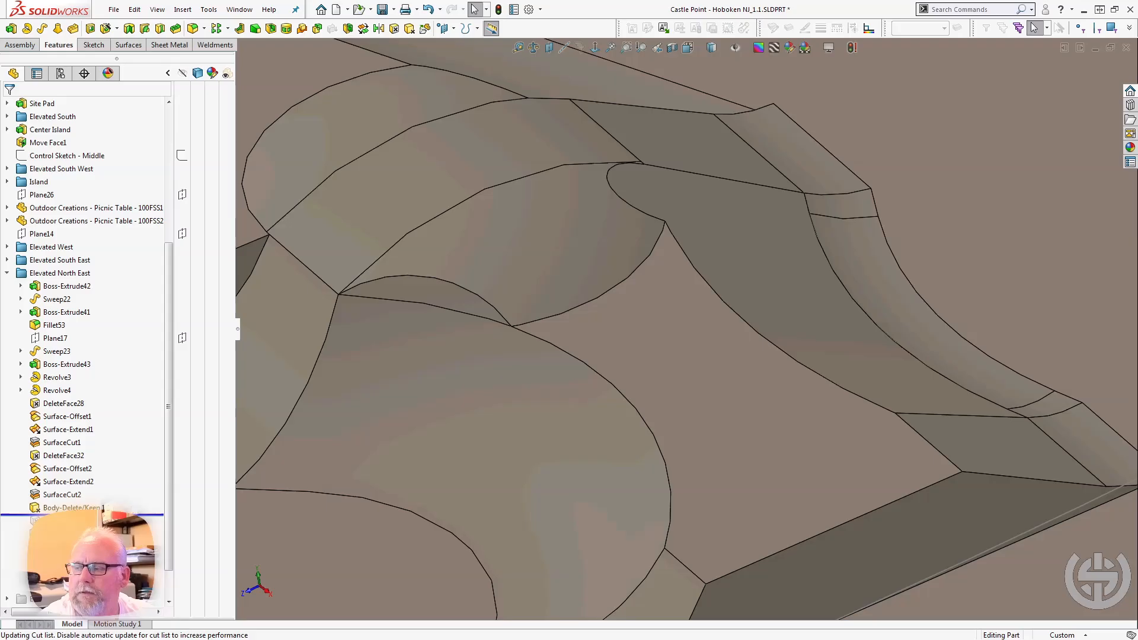
left_click_drag(105, 515, 105, 539)
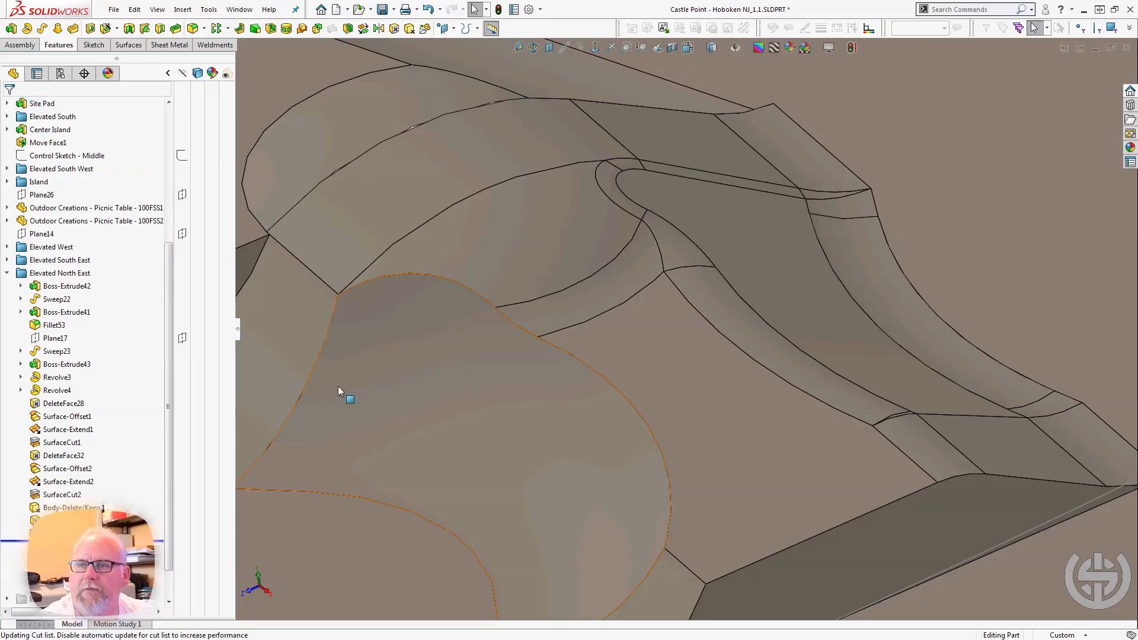
Select Fillet55 and examine its blend along the bank edges and around the hump from several sides.
middle_click_drag(338, 386, 350, 371)
scroll(487, 297, "up", 2)
scroll(502, 290, "down", 1)
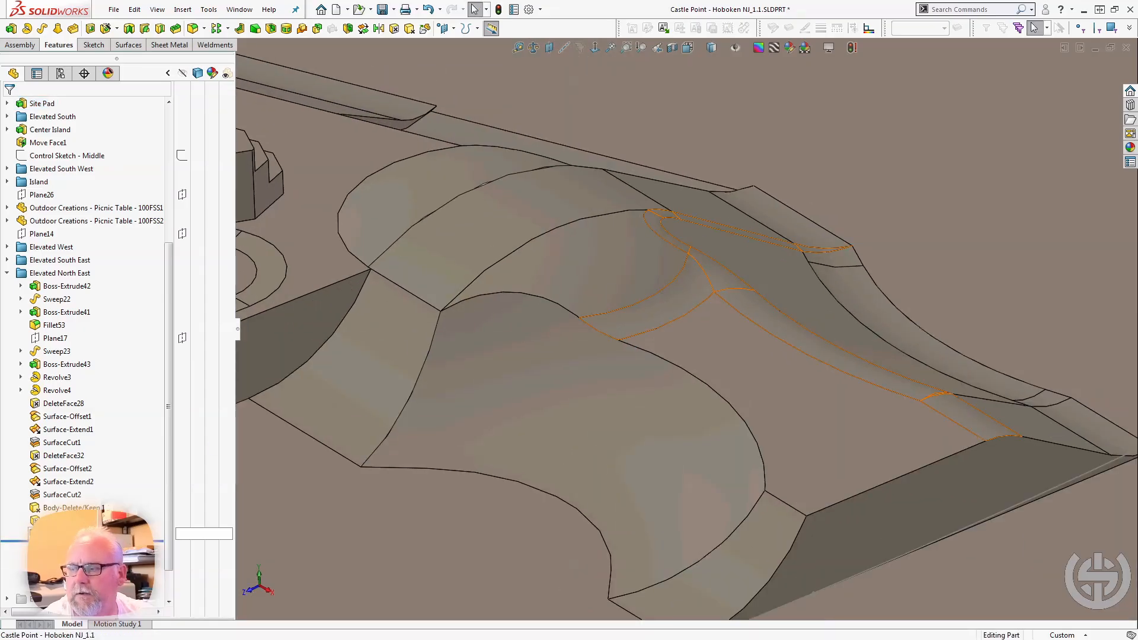
left_click(55, 533)
middle_click_drag(612, 343, 595, 339)
scroll(594, 339, "up", 2)
middle_click_drag(990, 289, 906, 279)
scroll(834, 307, "down", 3)
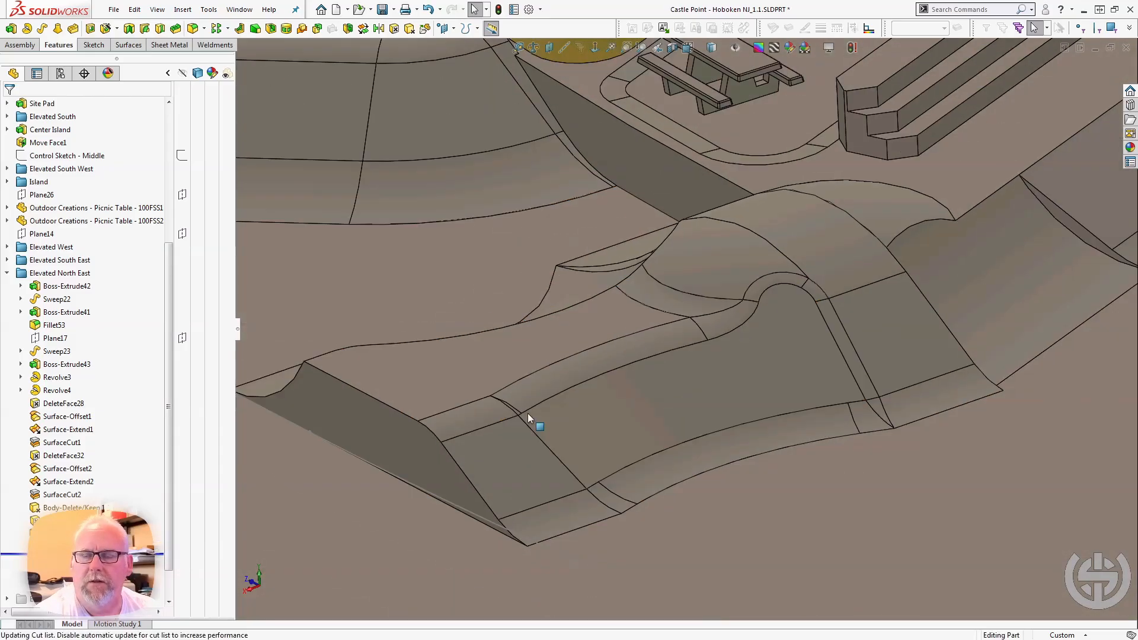
Roll the model forward past Fillet56 and select it to examine the blends at both ends of the curved bank.
scroll(528, 411, "up", 2)
middle_click_drag(528, 411, 607, 439)
scroll(605, 439, "up", 3)
middle_click_drag(528, 466, 592, 457)
scroll(593, 458, "up", 2)
scroll(388, 364, "down", 3)
scroll(375, 471, "down", 1)
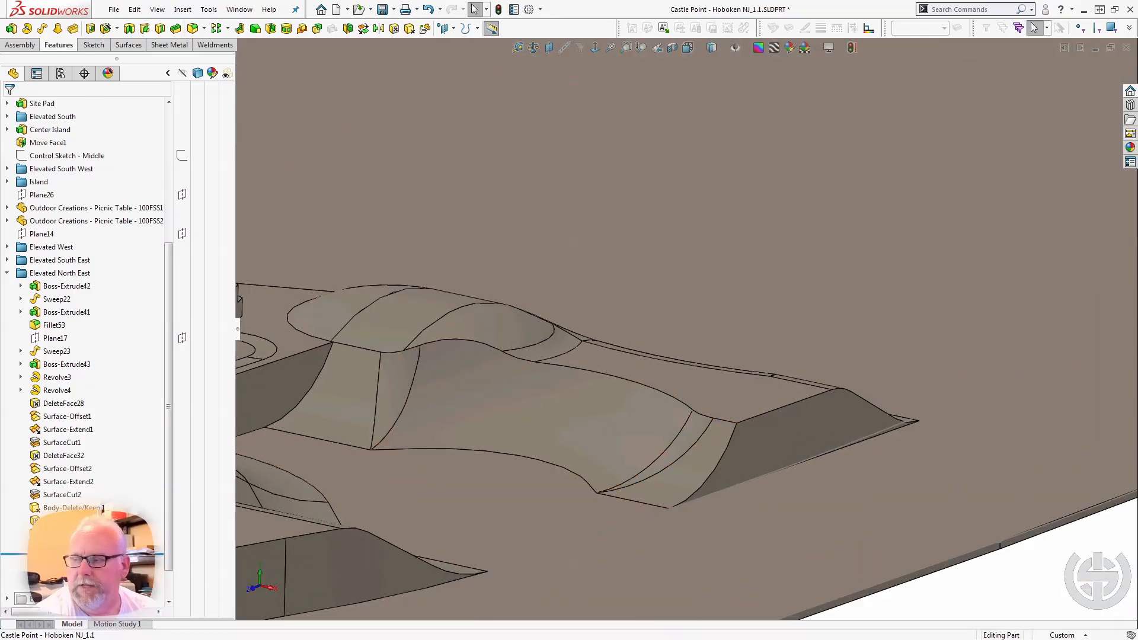
left_click(56, 546)
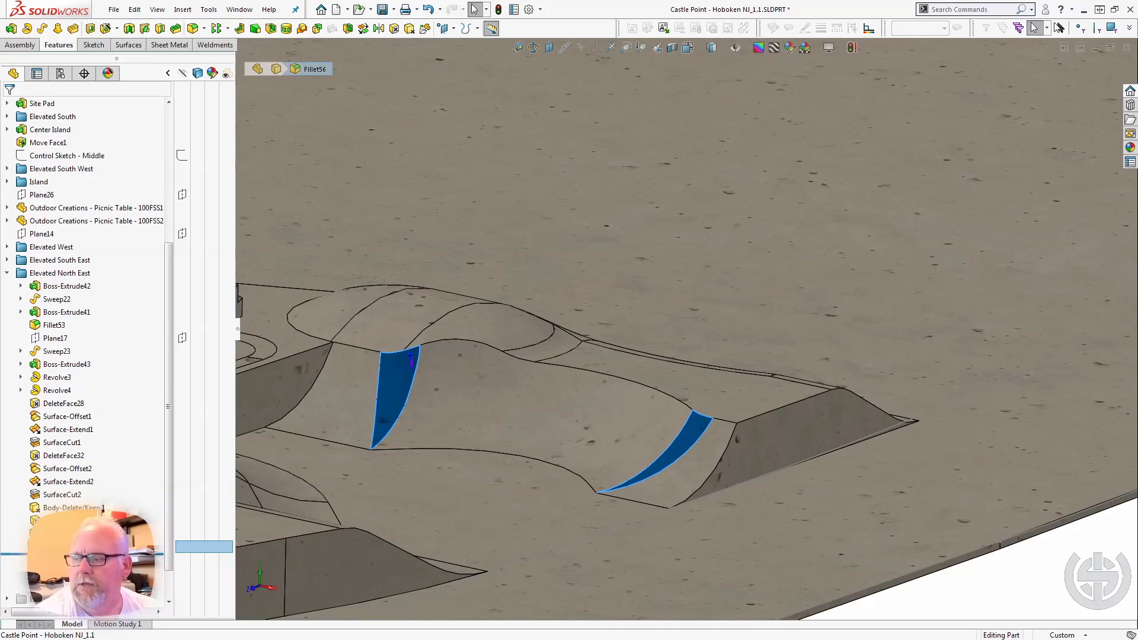
Roll the model forward past Fillet54 and select it to examine the blend around the hump's rounded end.
left_click_drag(65, 554, 65, 567)
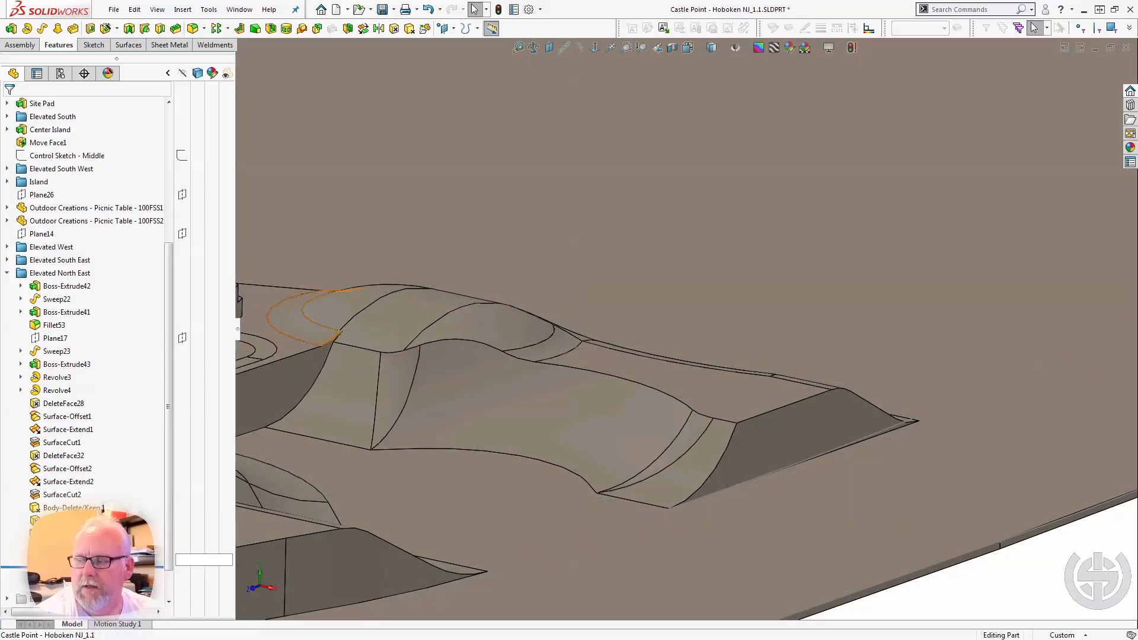
left_click(65, 560)
scroll(409, 332, "up", 2)
scroll(419, 308, "down", 6)
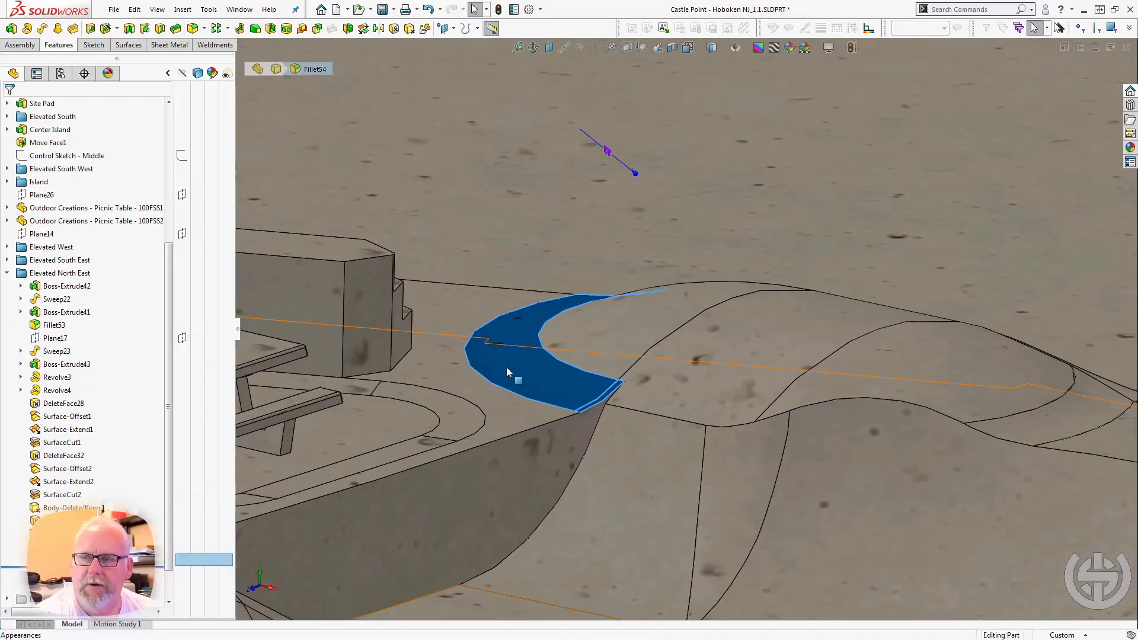
Roll the model forward past Draft3 and select it to examine the drafted face beside the hump.
left_click_drag(65, 567, 65, 580)
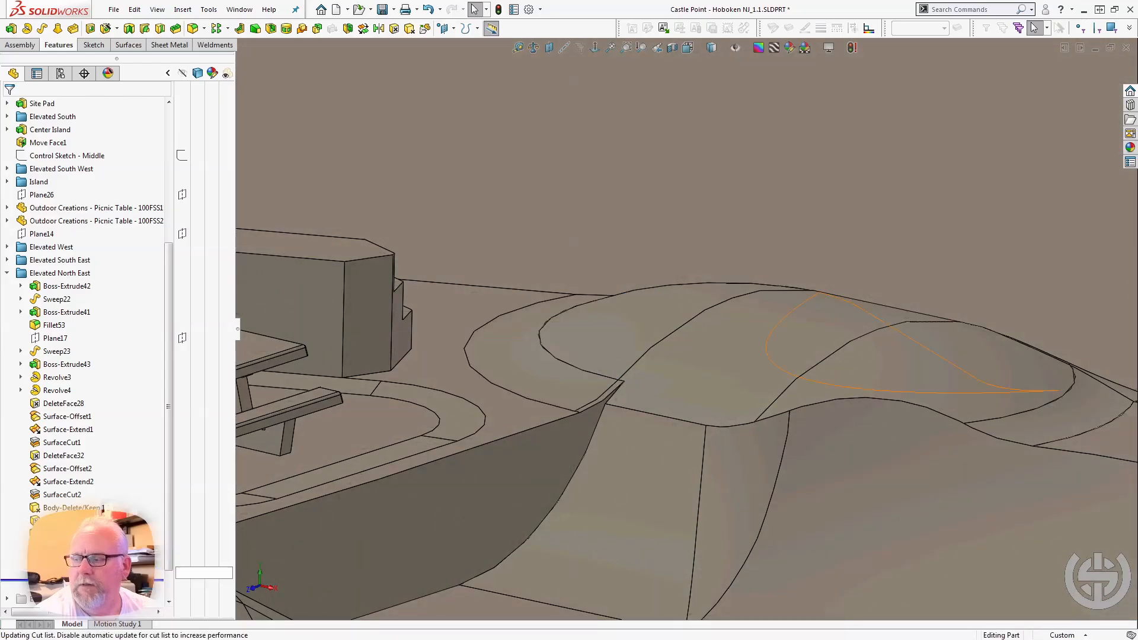
left_click(65, 573)
middle_click_drag(533, 445, 751, 444)
scroll(464, 536, "up", 5)
scroll(468, 409, "down", 2)
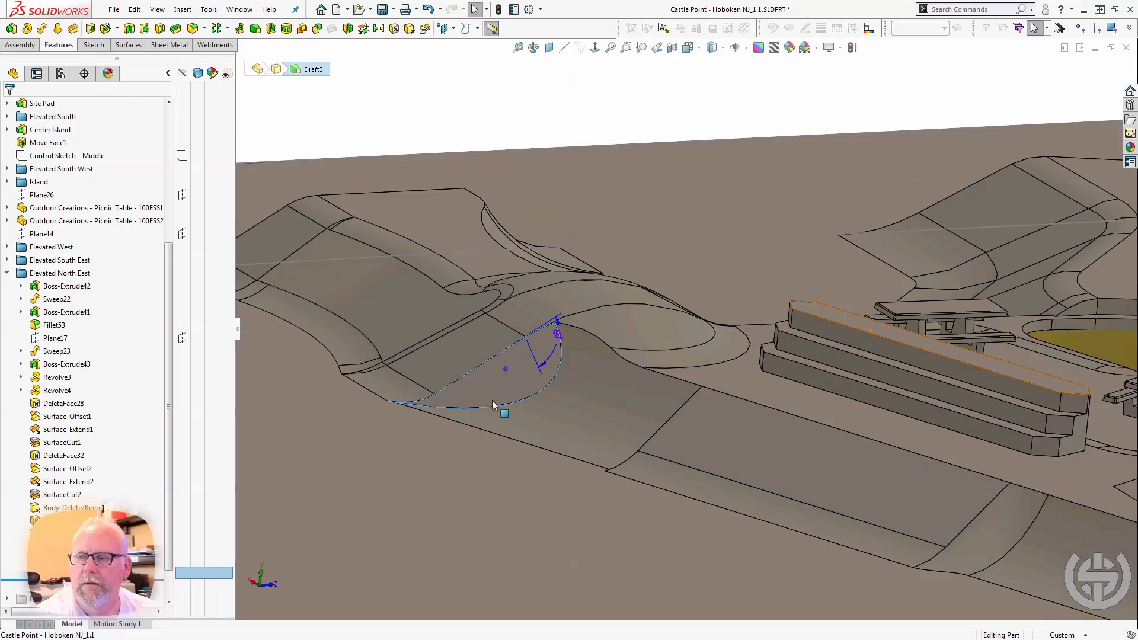
middle_click_drag(492, 400, 521, 382)
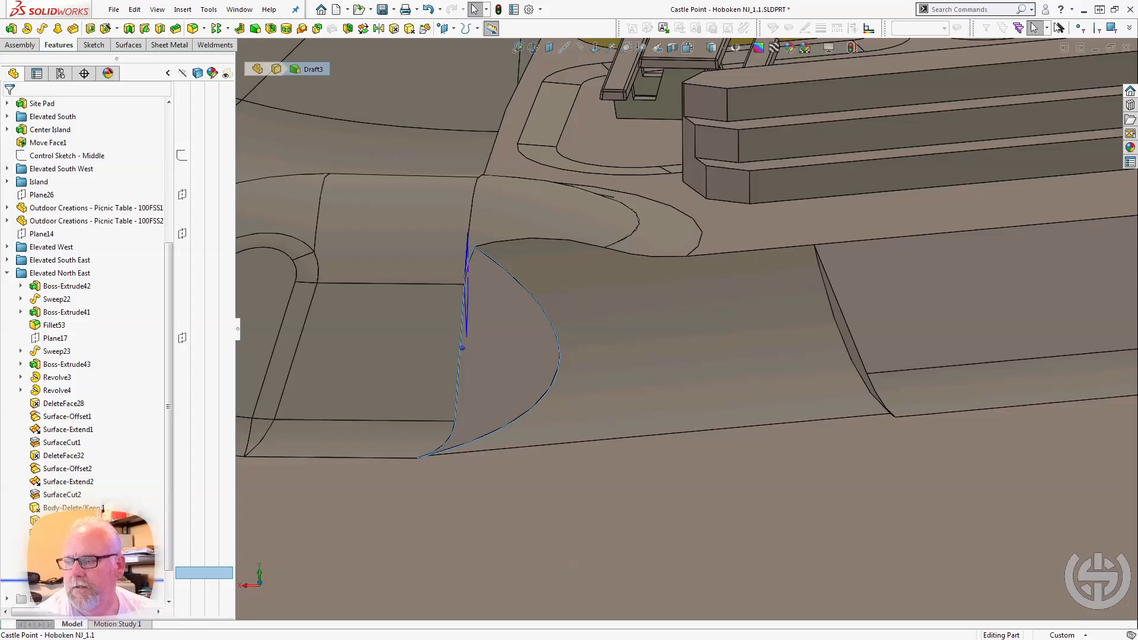
Open Draft3's definition to review its draft angle, neutral plane and draft face, and close it.
left_click_drag(89, 579, 89, 568)
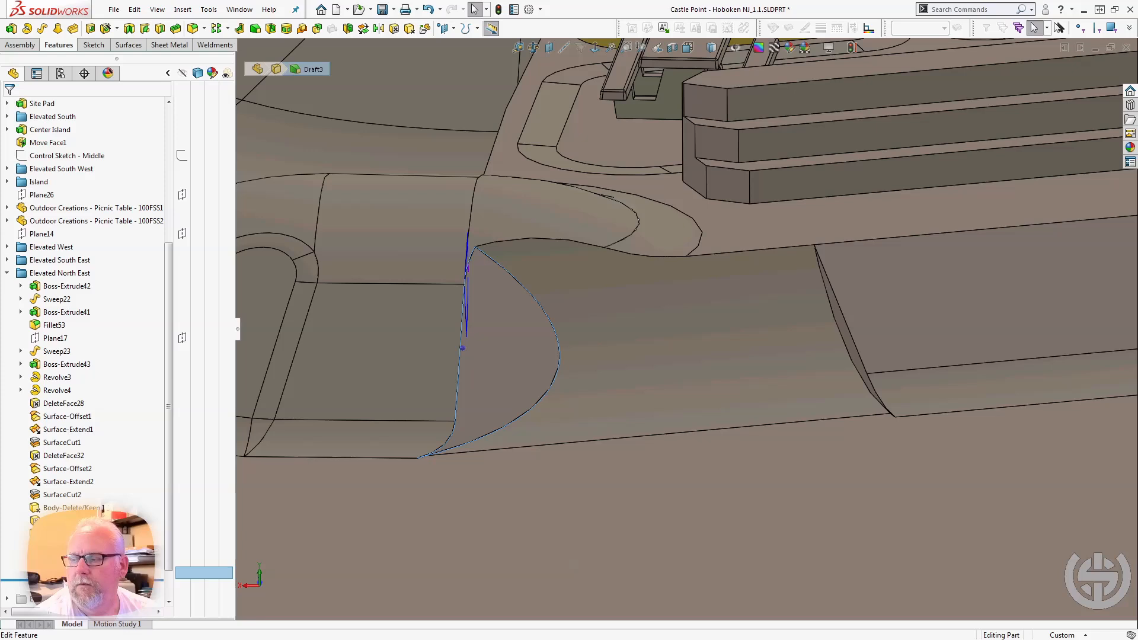
left_click(66, 544)
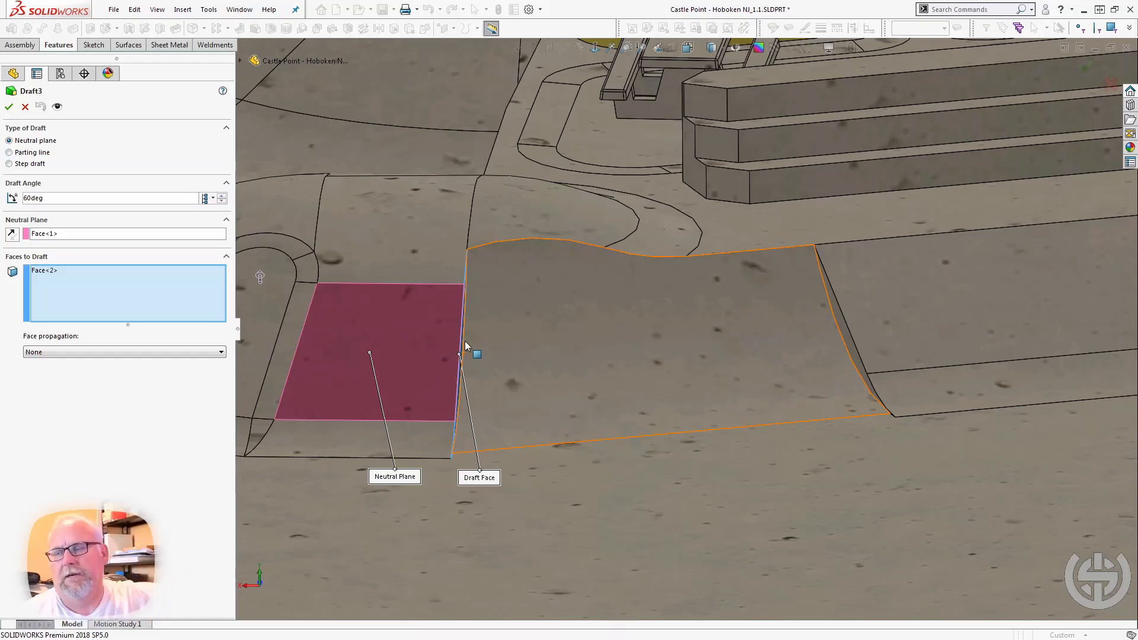
left_click(7, 106)
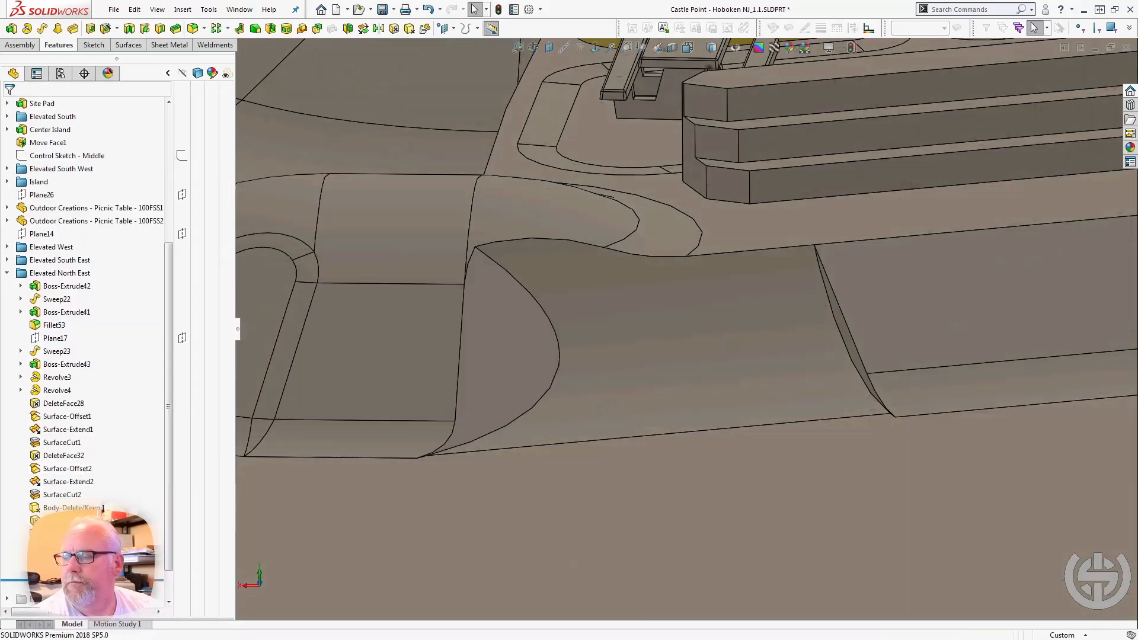
Roll the model forward past Fillet71 to examine the blended draft and the finished Elevated North East area within the park.
left_click_drag(89, 580, 89, 593)
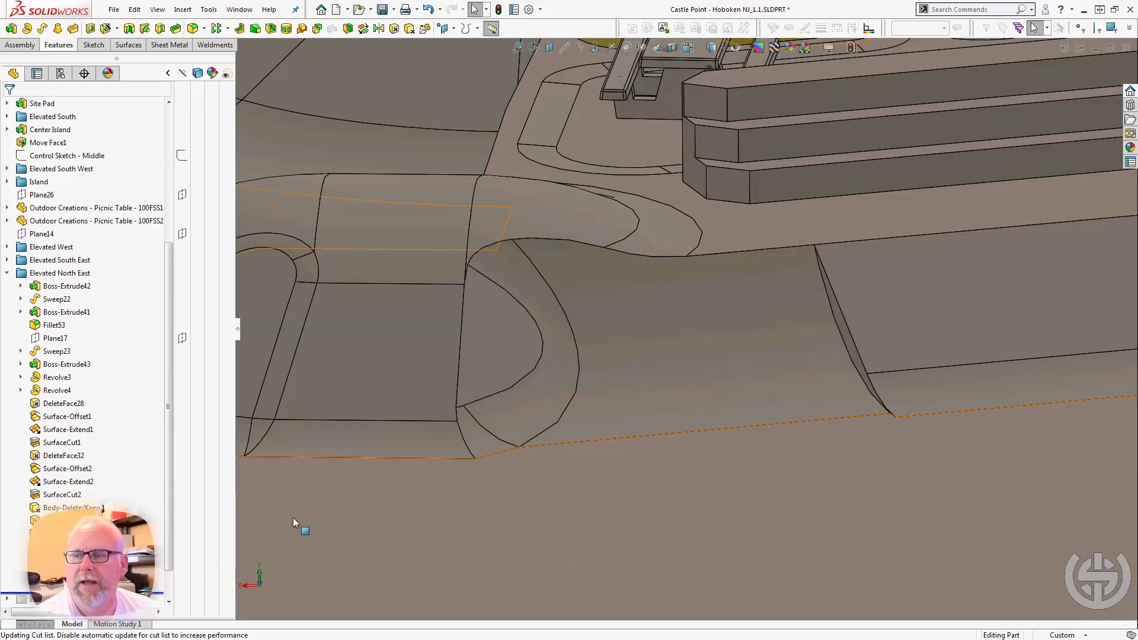
left_click_drag(89, 594, 88, 601)
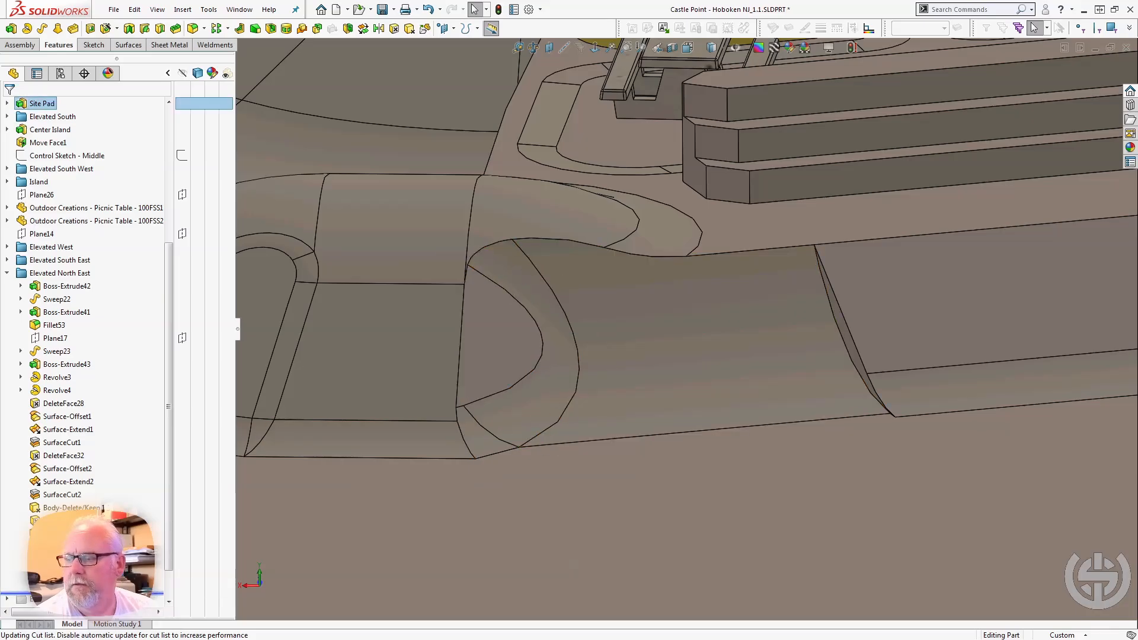
scroll(435, 392, "up", 10)
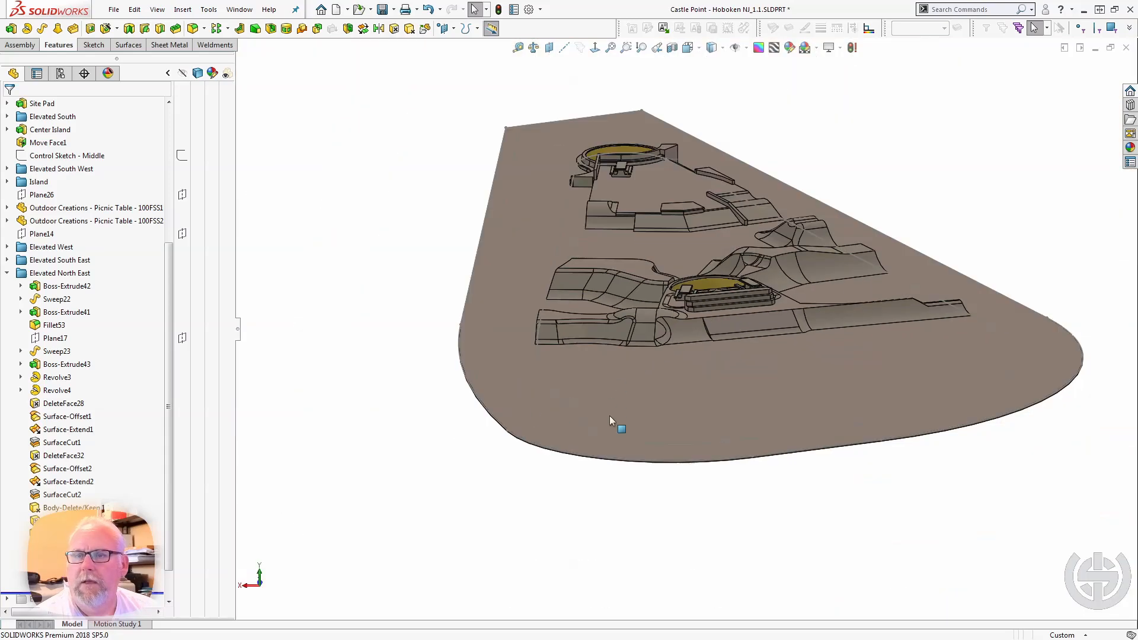
middle_click_drag(609, 419, 366, 424)
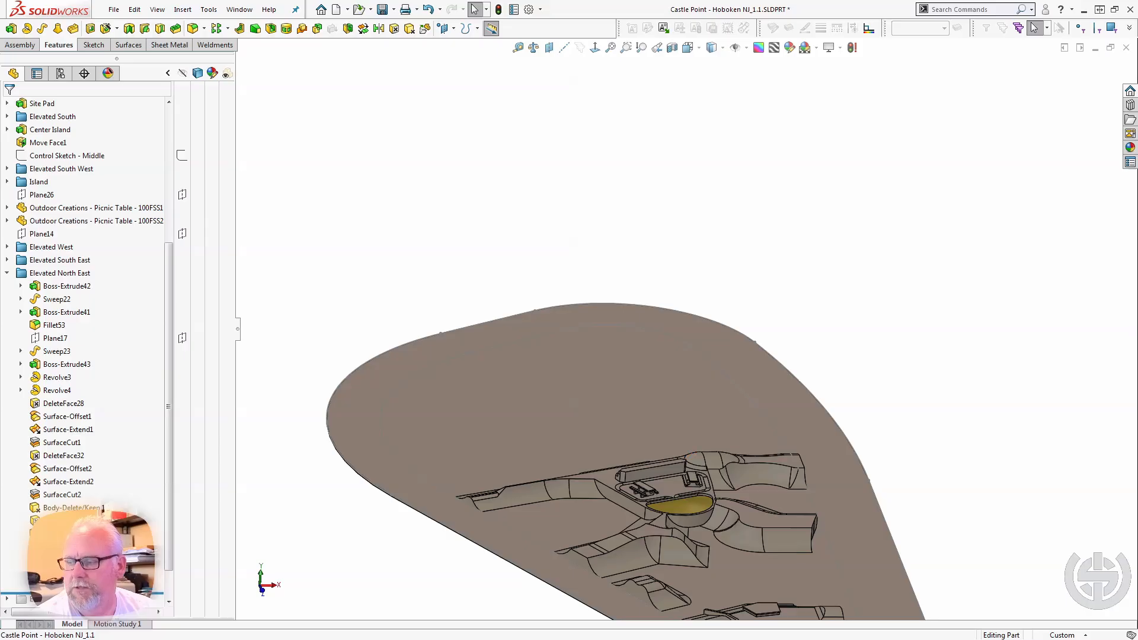
Roll the model forward past the Elevated North folder, expand it and select the failing Cut-Extrude19 to locate it.
scroll(83, 350, "down", 1)
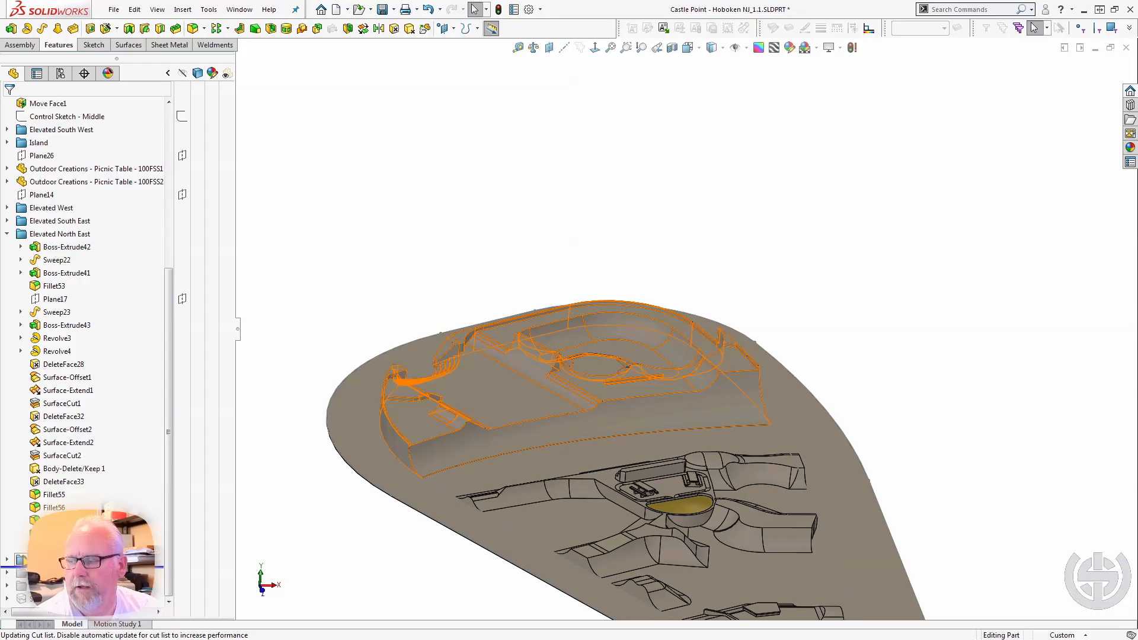
left_click(7, 560)
scroll(23, 575, "down", 7)
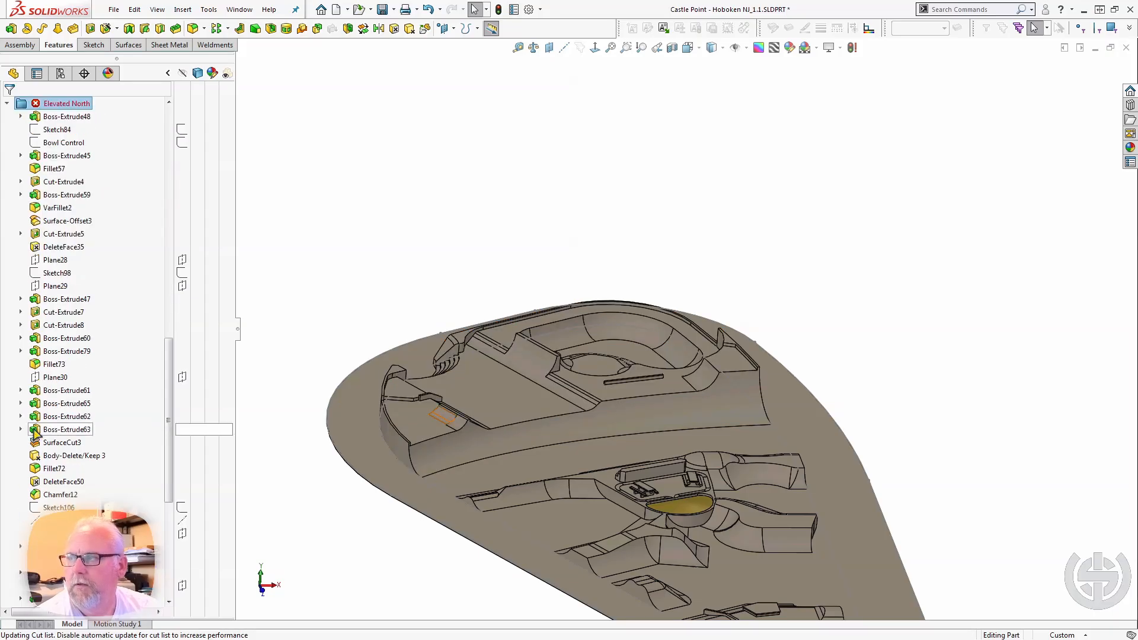
left_click(66, 533)
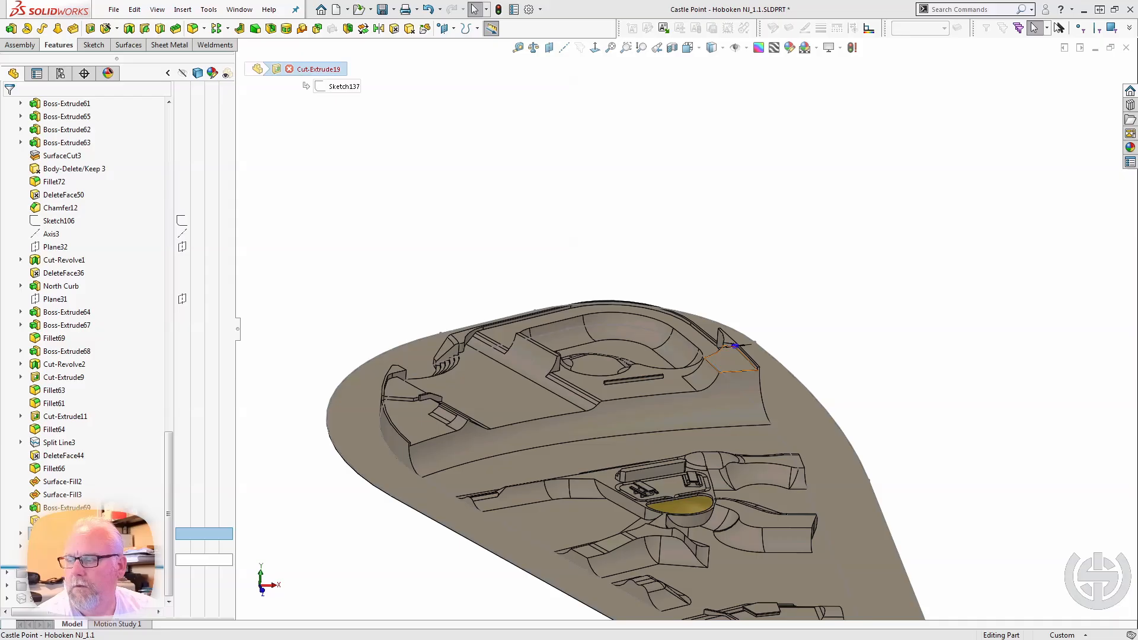
left_click(238, 550)
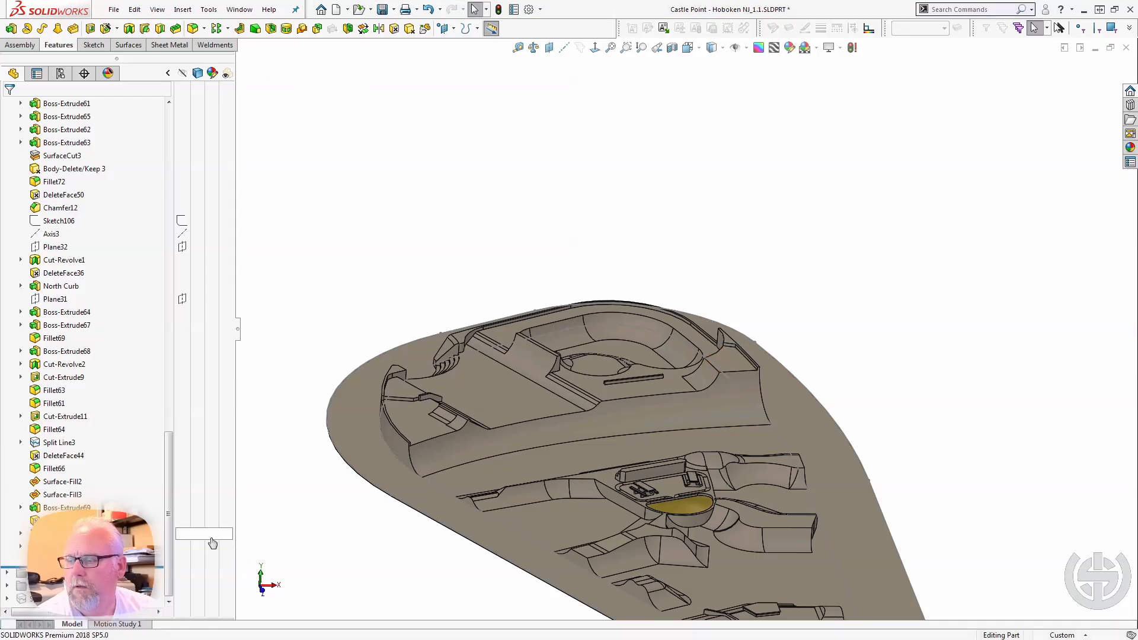
Roll the model back to just after Boss-Extrude48 and select its top face to examine the raised northern platform.
left_click_drag(18, 568, 96, 220)
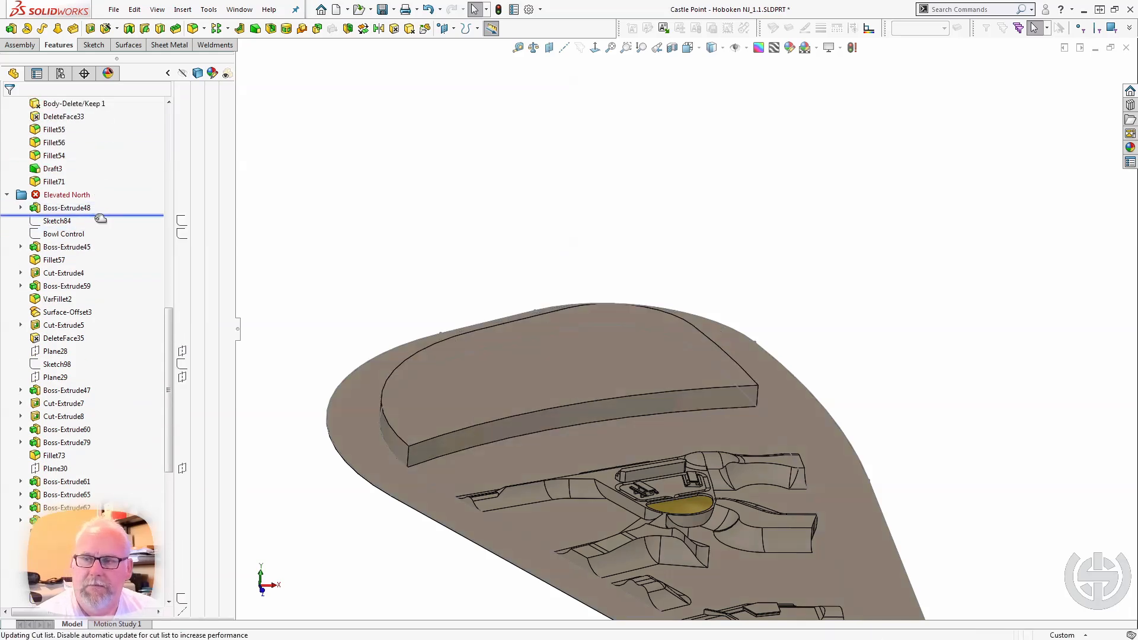
scroll(797, 382, "down", 2)
scroll(313, 471, "up", 2)
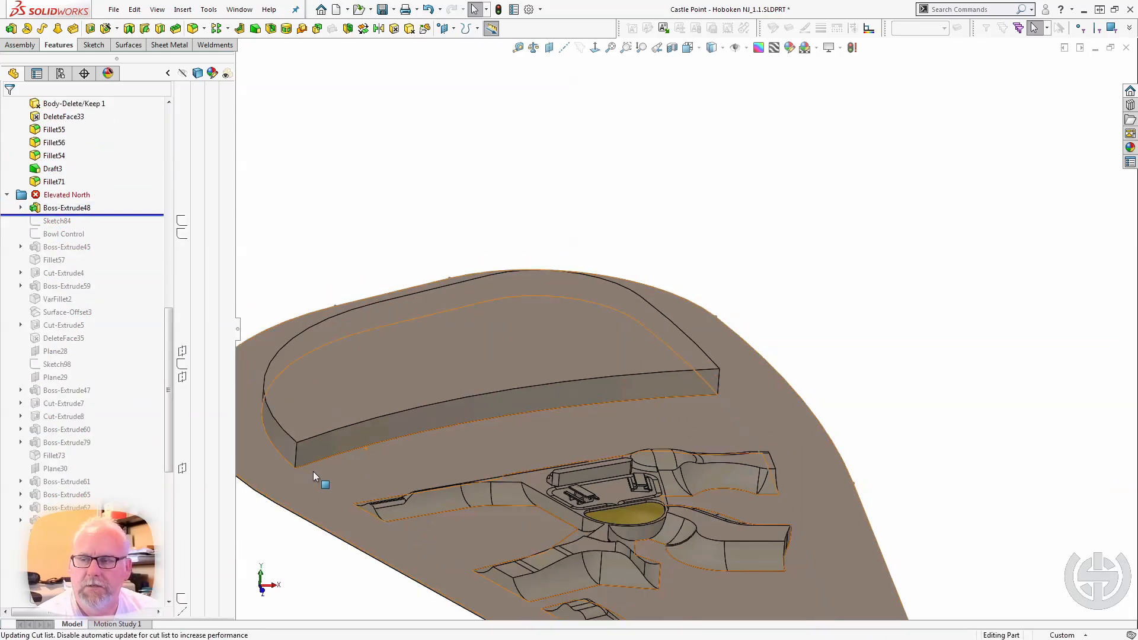
scroll(552, 393, "down", 3)
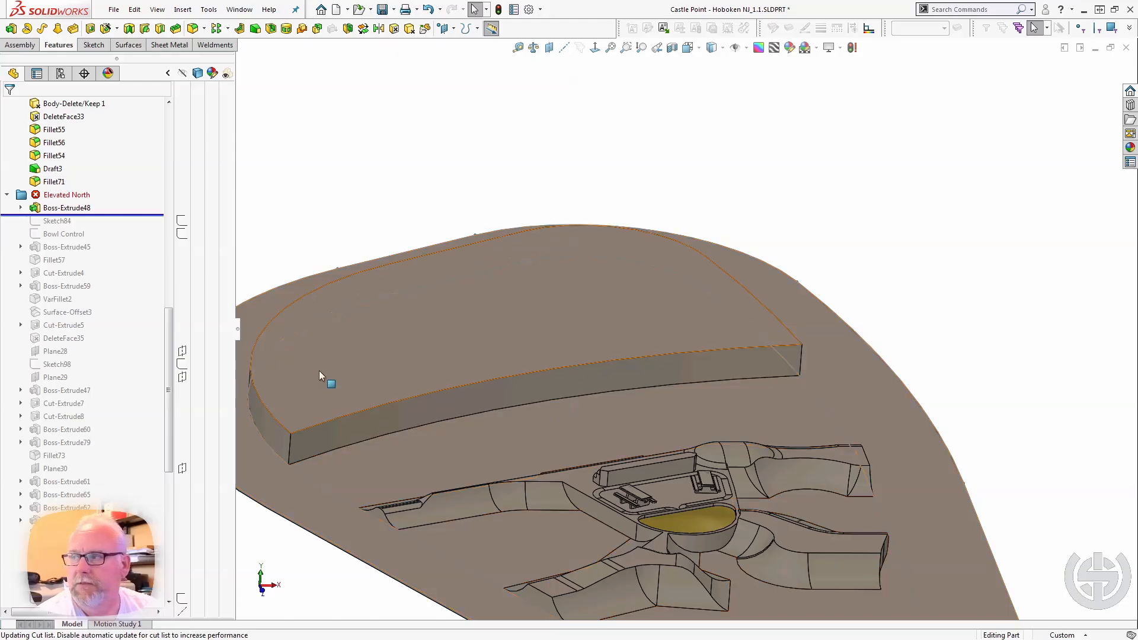
left_click(365, 386)
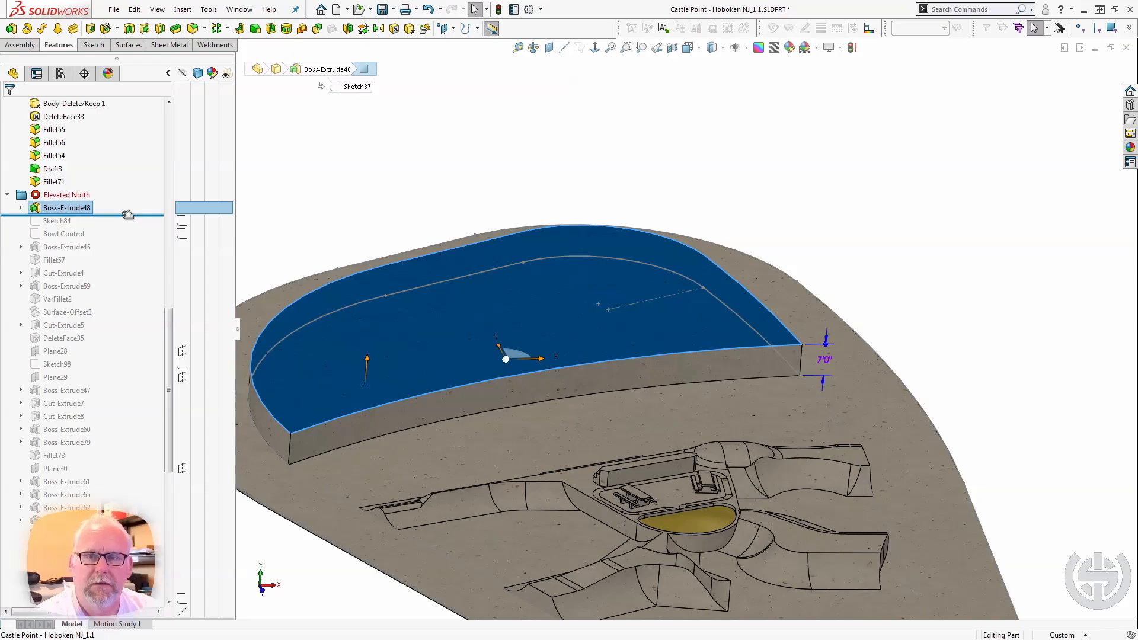
Roll the model forward past Sketch84 and Bowl Control, and view the Bowl Control sketch face-on to examine its layout.
left_click_drag(128, 215, 59, 227)
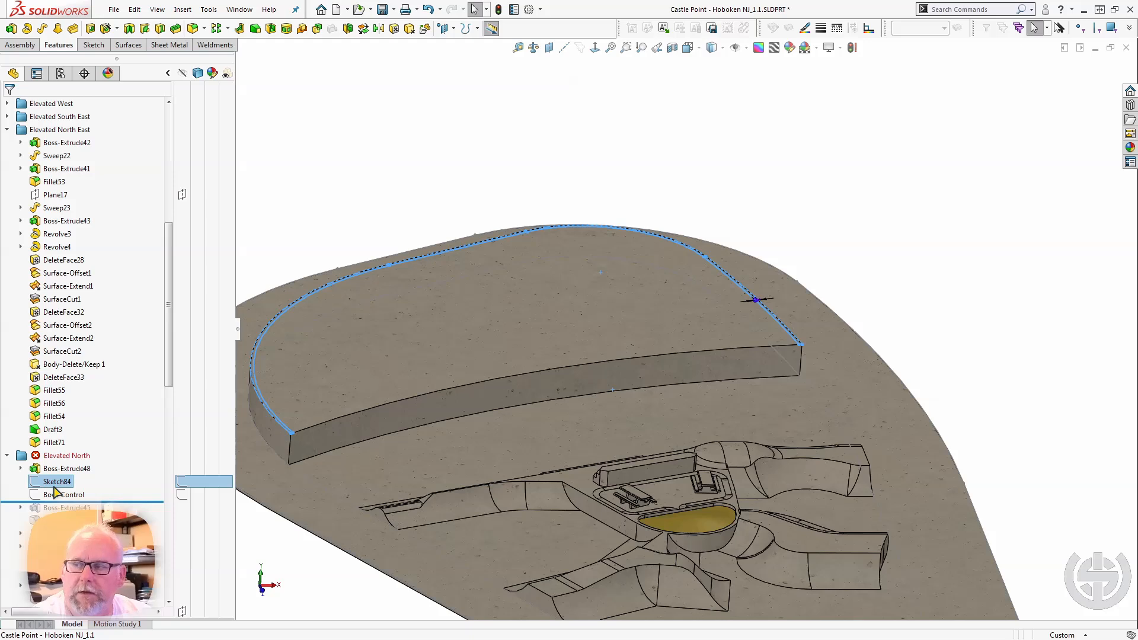
left_click(57, 495)
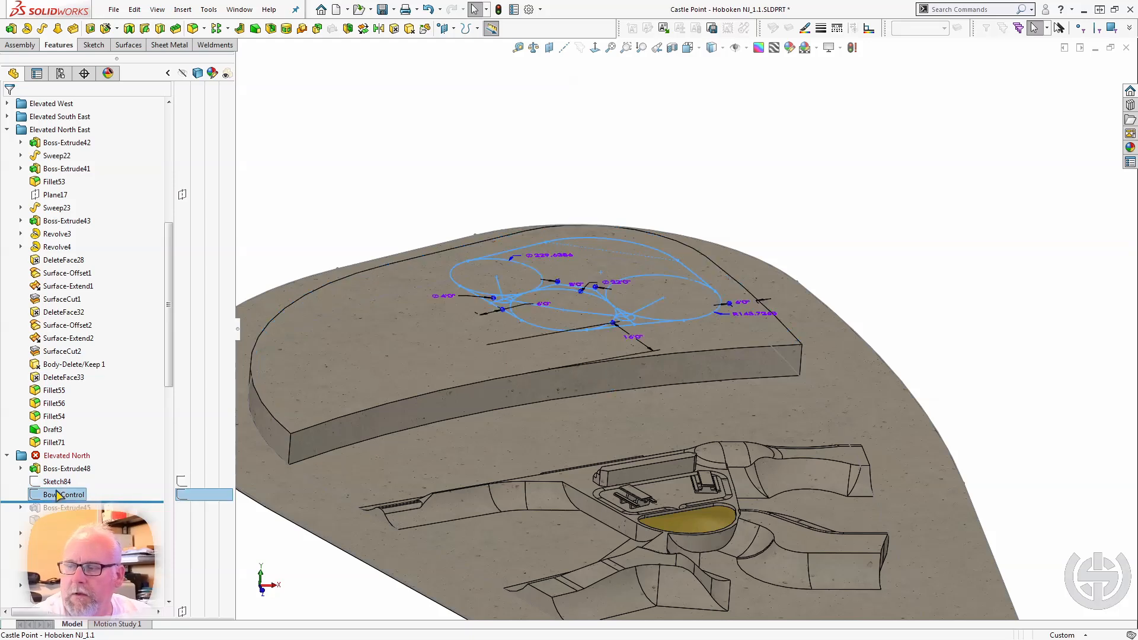
key("ctrl+8")
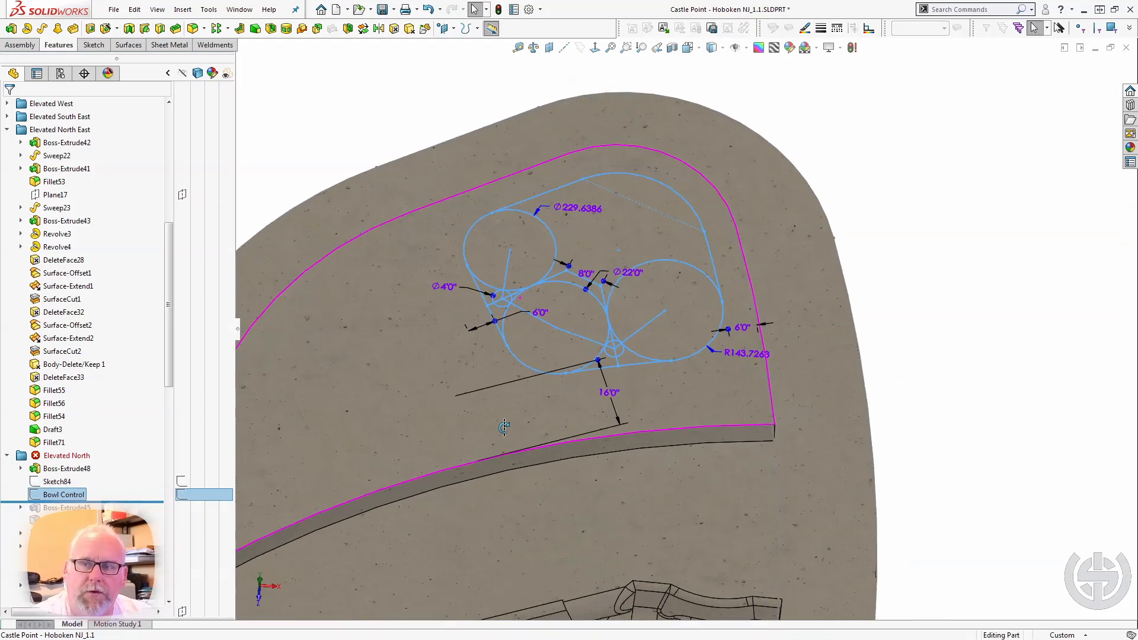
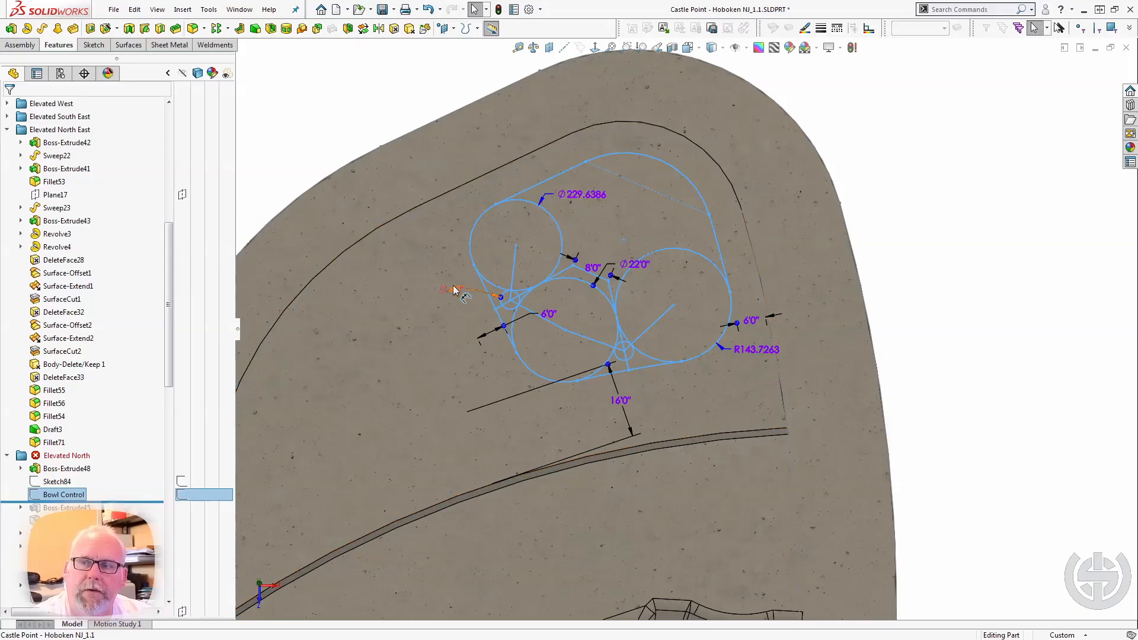
Select the Ø4'0" and 8'0" dimensions of the Bowl Control sketch in turn to inspect them, and clear the selection.
mouse_move(454, 287)
left_mouse_down()
mouse_move(445, 311)
mouse_move(455, 290)
left_mouse_up()
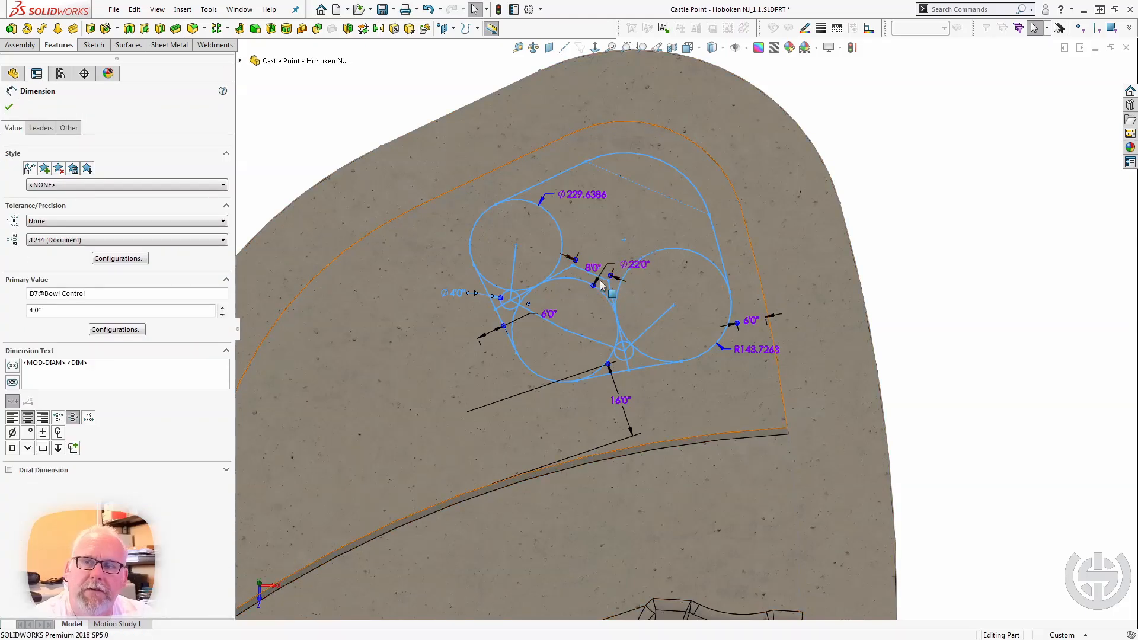
left_click_drag(595, 264, 597, 258)
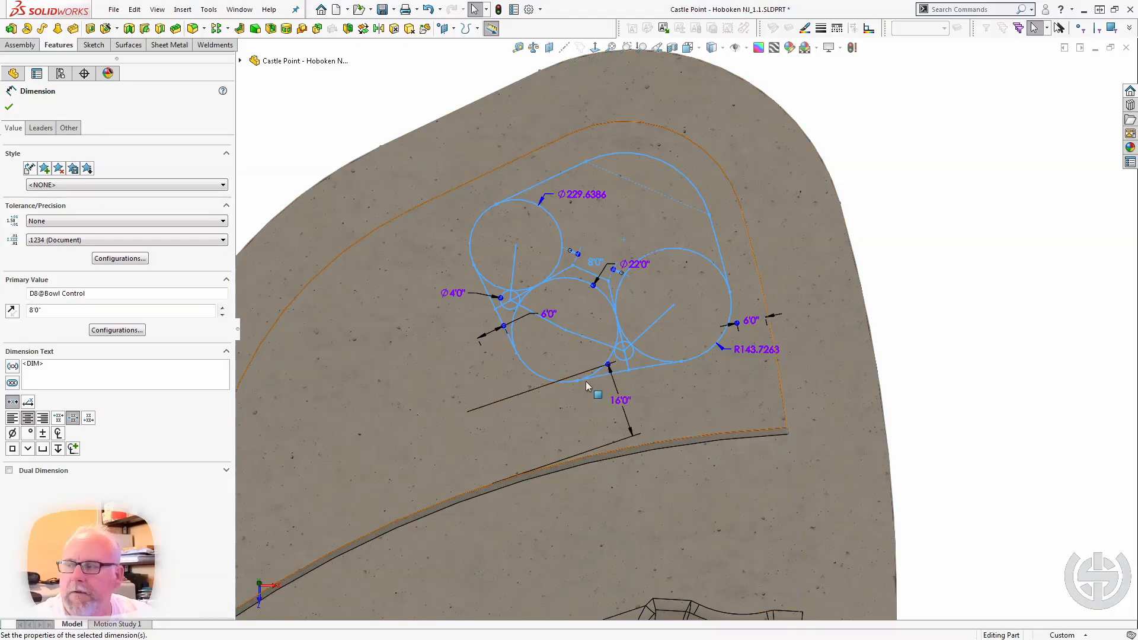
left_click(412, 100)
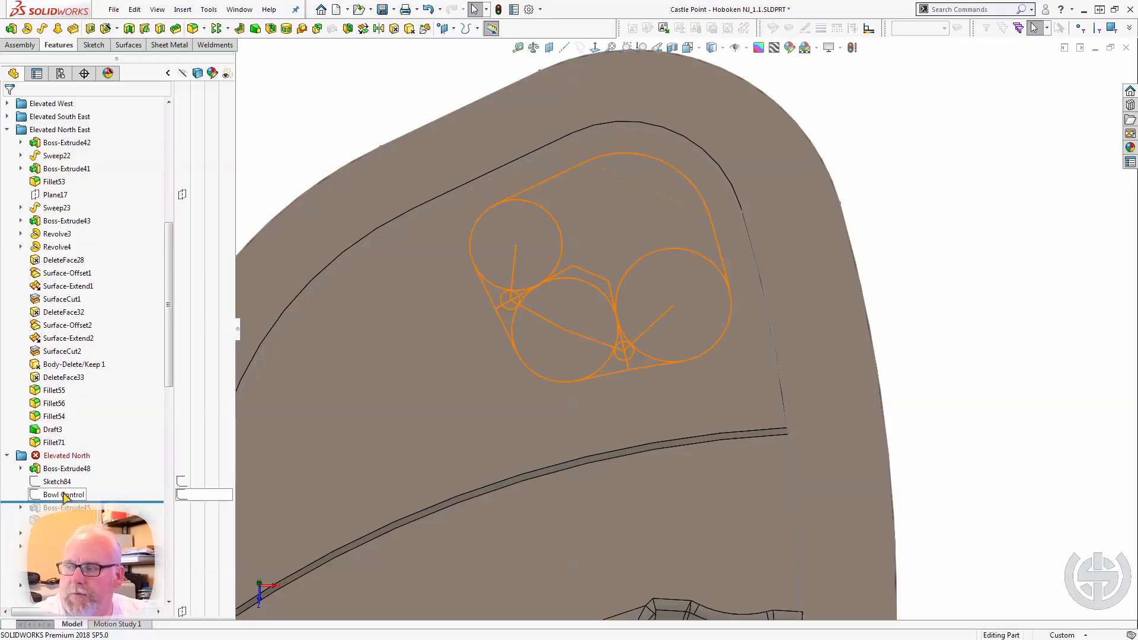
Roll the model forward past Boss-Extrude45 and select its top face to examine the raised corner block against the platform.
left_click_drag(105, 503, 104, 515)
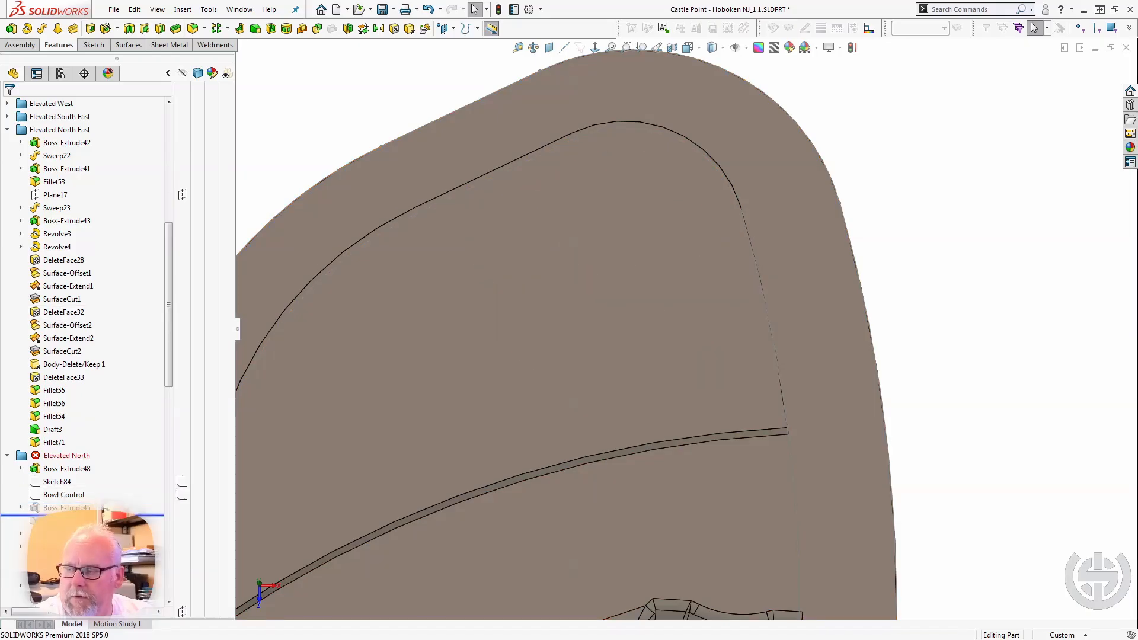
left_click(84, 509)
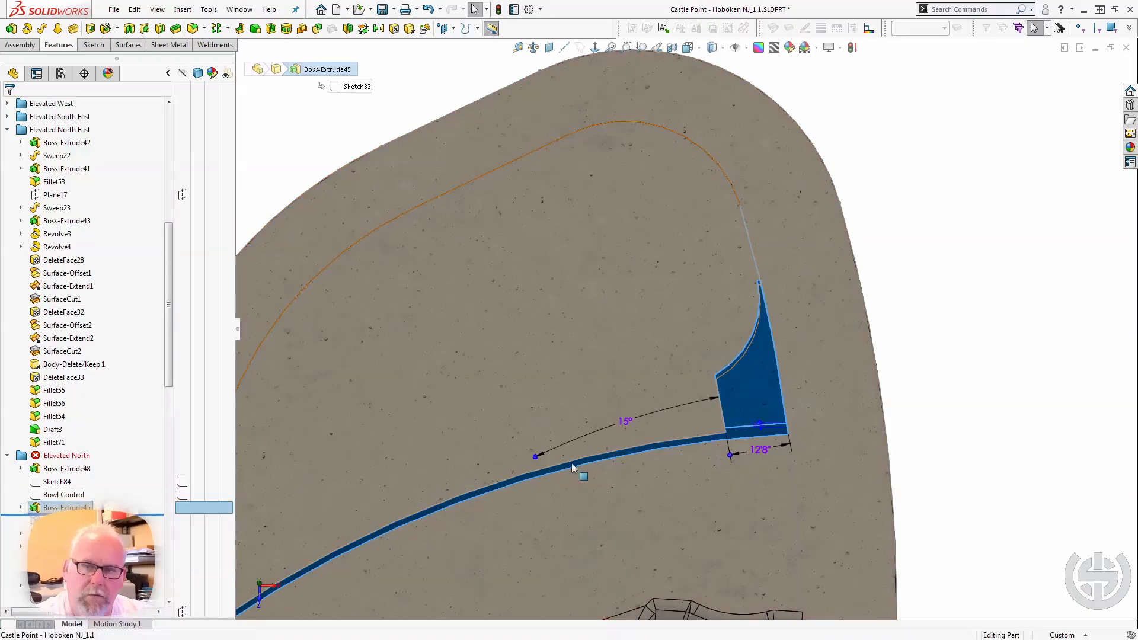
middle_click_drag(674, 458, 681, 321)
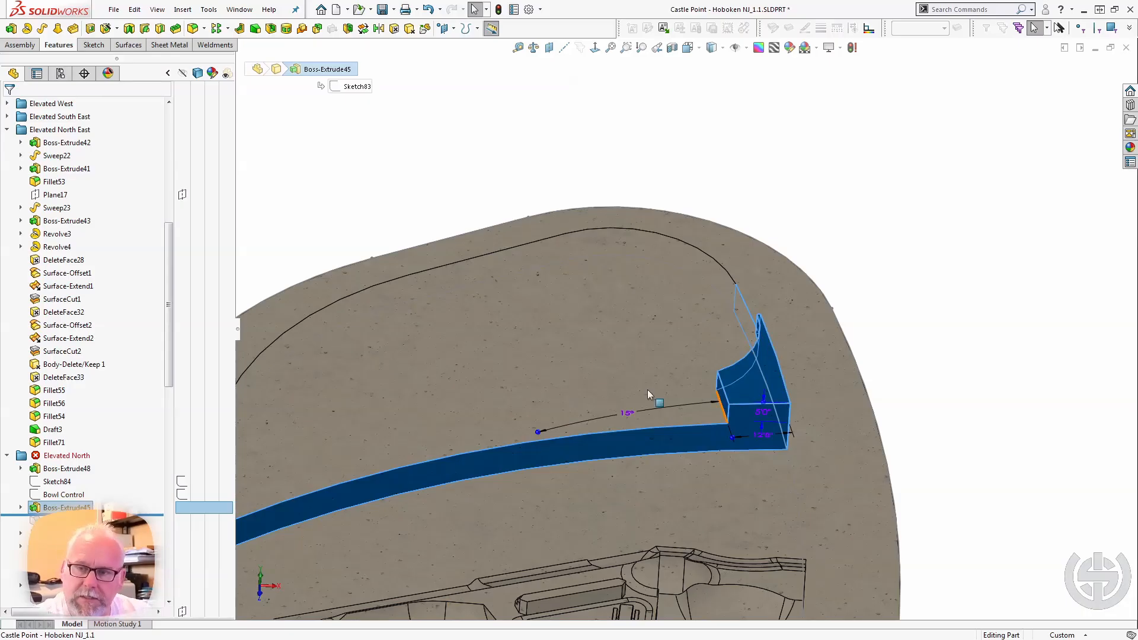
left_click(639, 370)
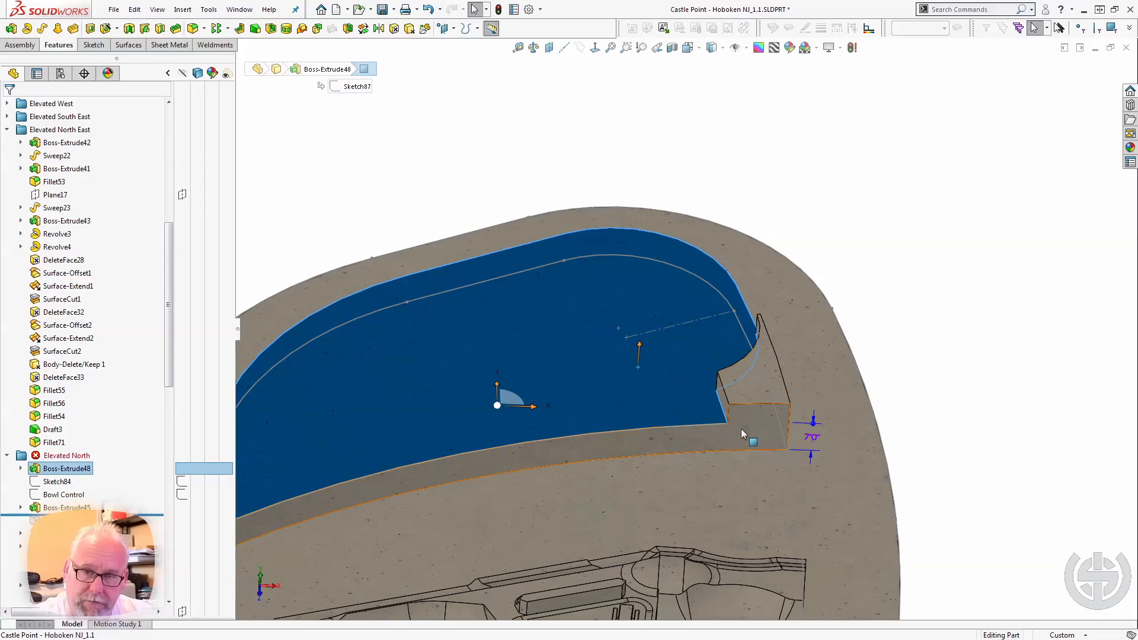
left_click(754, 382)
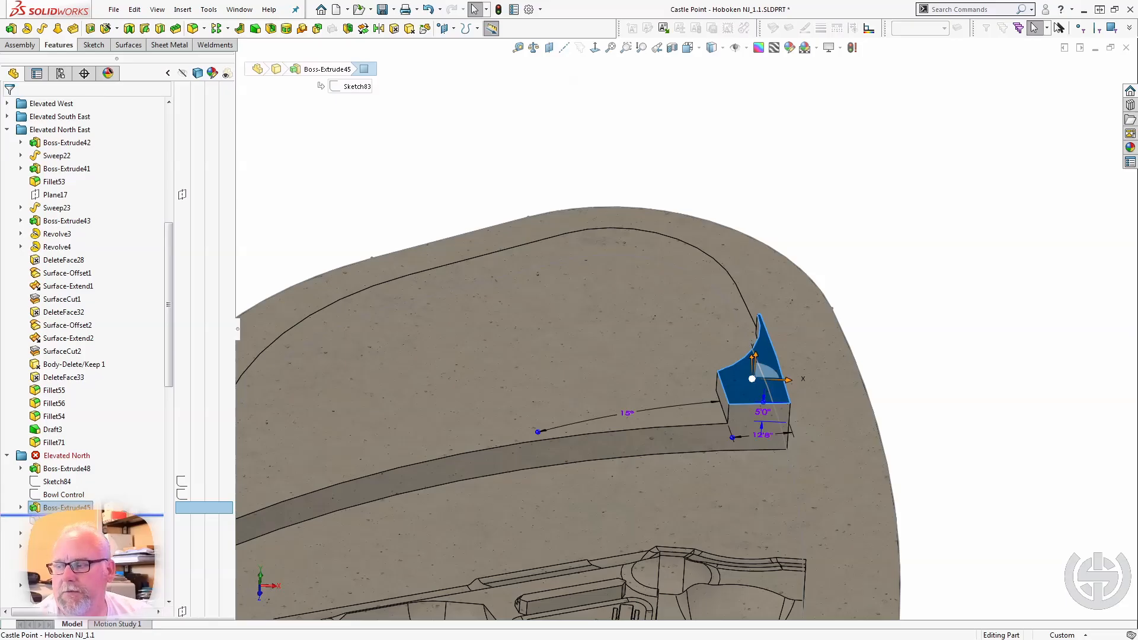
Roll the model forward past Fillet57 and select its curved face to examine the transition beside the raised corner block.
left_click_drag(89, 515, 89, 528)
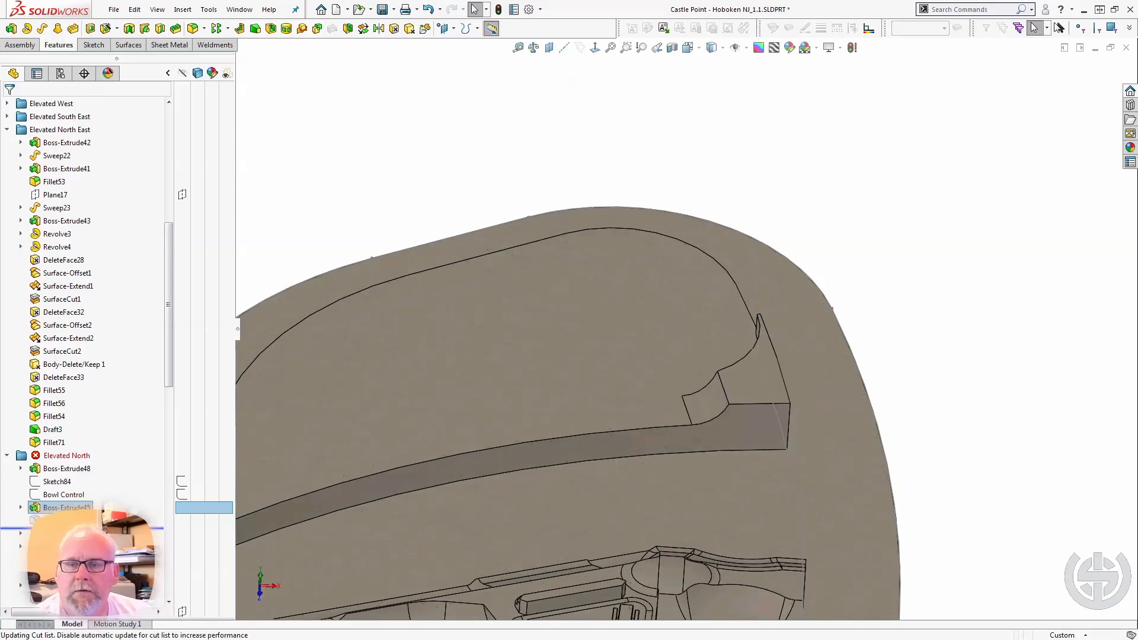
left_click(706, 409)
middle_click_drag(705, 409, 730, 400)
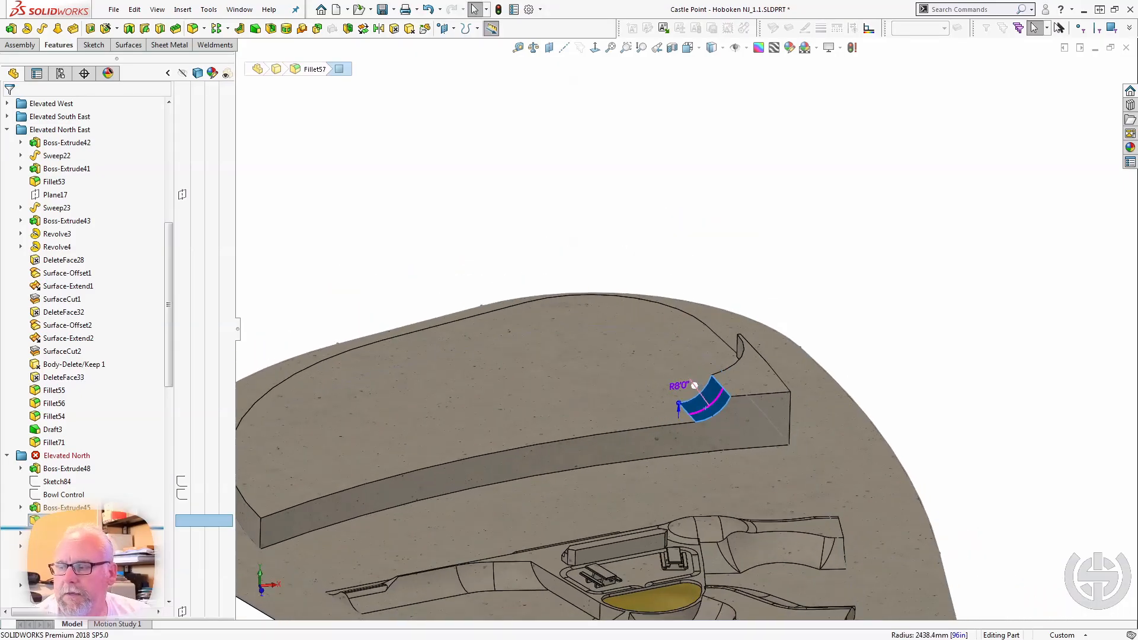
Roll the model forward past Cut-Extrude4 and Boss-Extrude59 to examine the curved wall along the platform's front edge.
left_click_drag(89, 527, 89, 540)
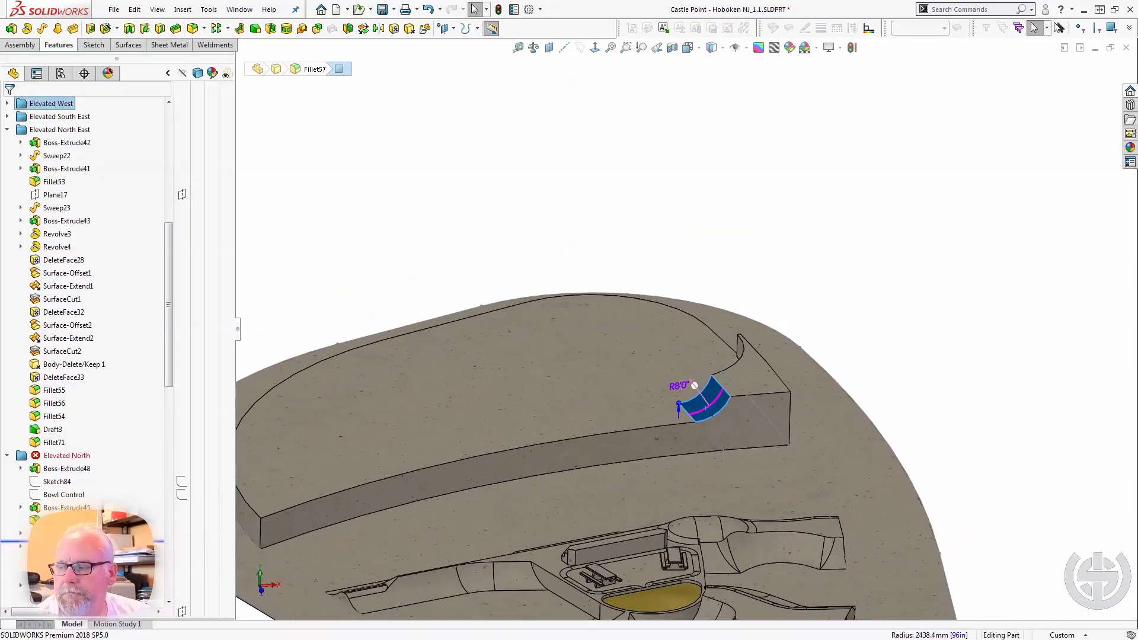
middle_click_drag(752, 131, 665, 340)
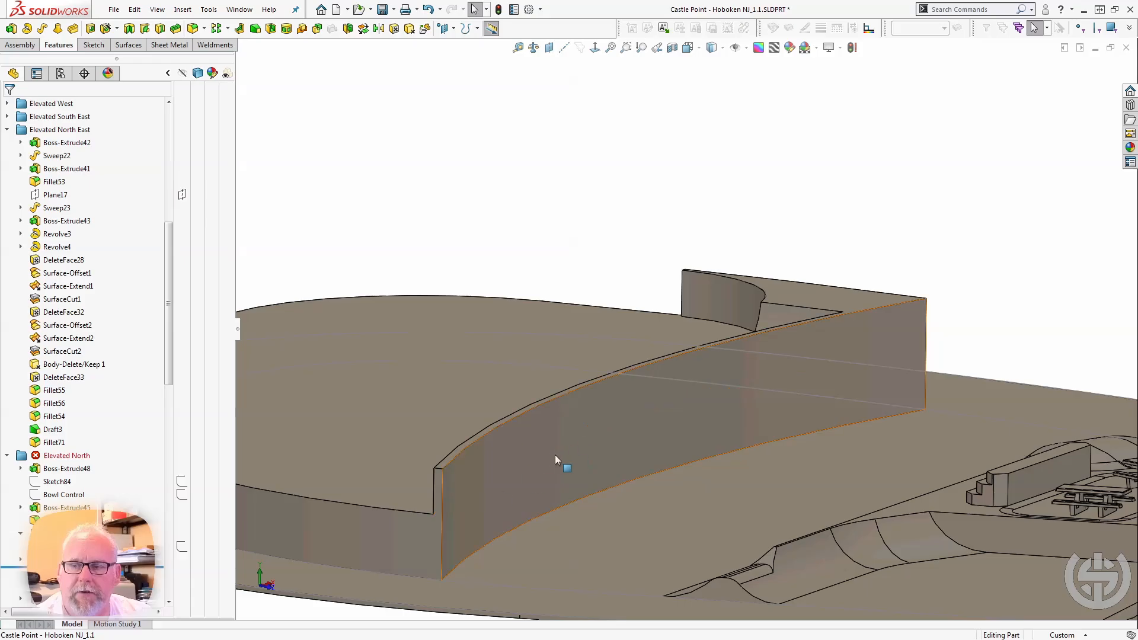
left_click(92, 567)
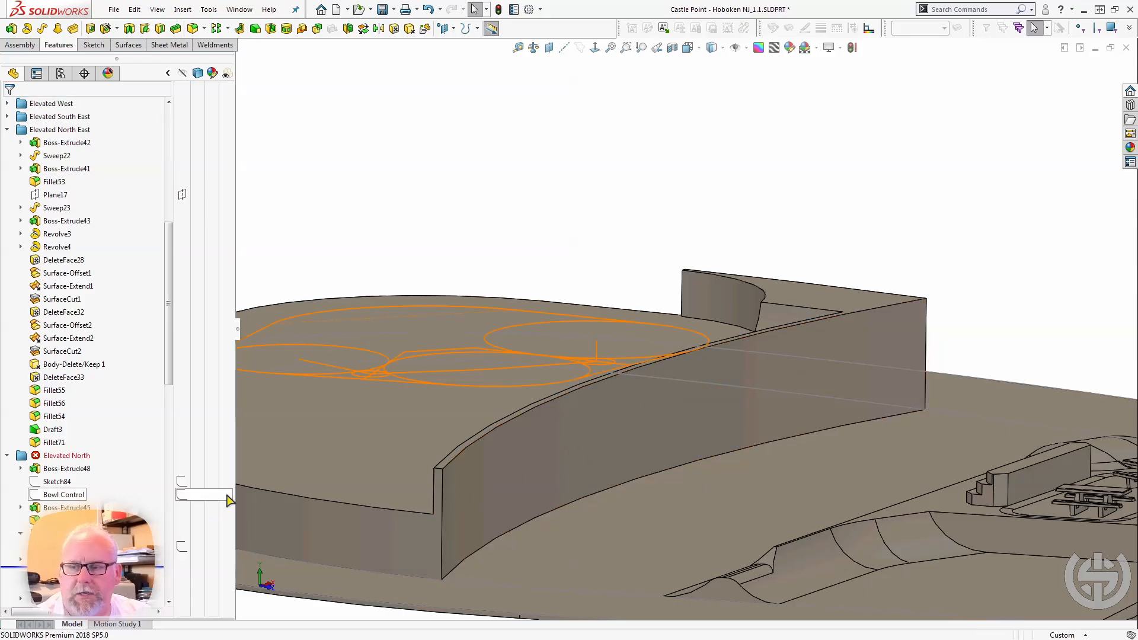
scroll(447, 515, "up", 5)
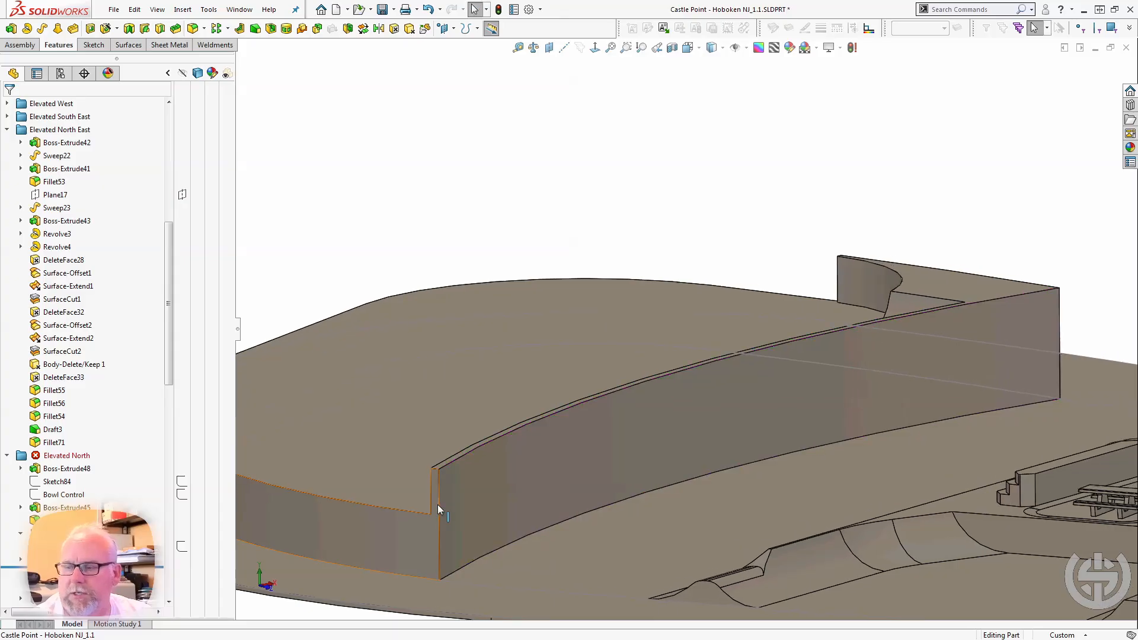
scroll(760, 378, "down", 2)
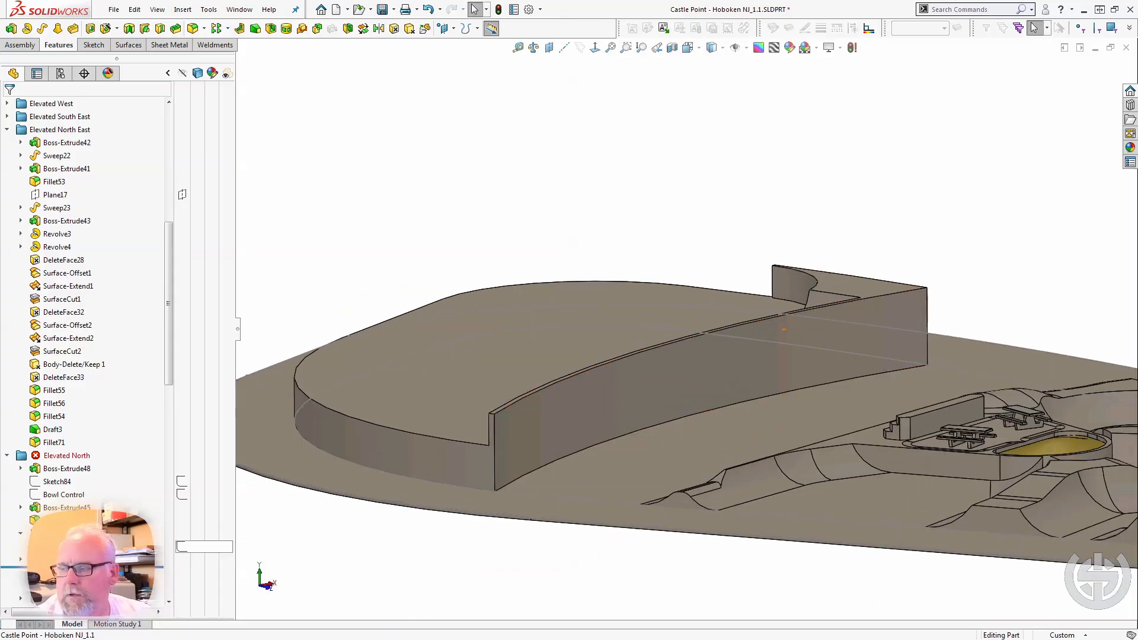
Roll the model forward past VarFillet2 and select its face to examine the radii at both ends of the curved bank.
left_click_drag(95, 567, 95, 580)
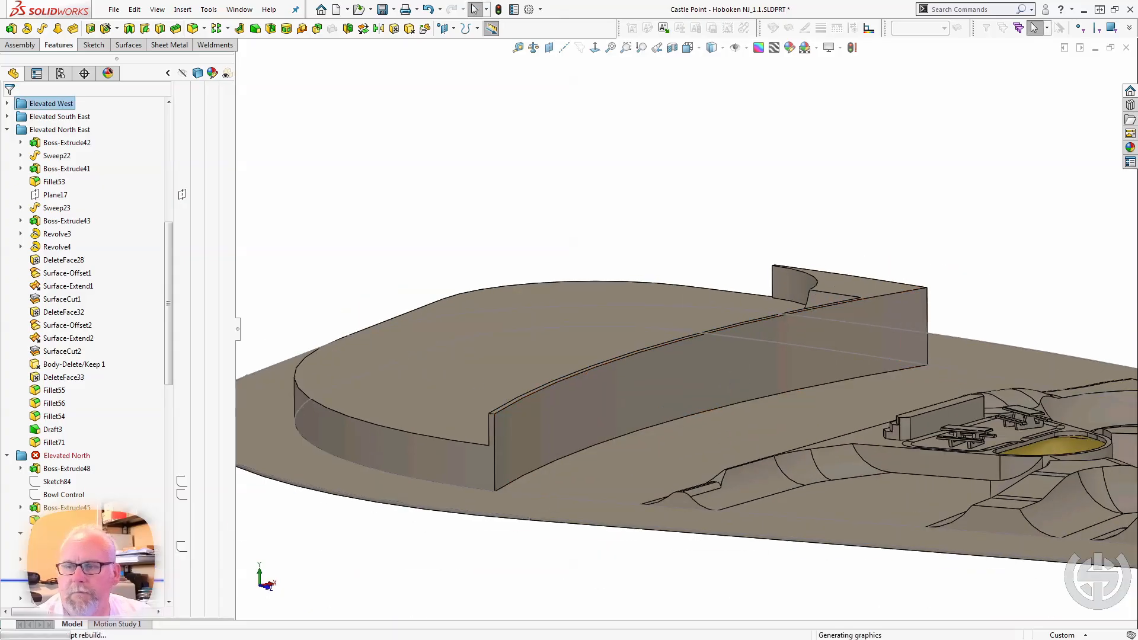
left_click(777, 363)
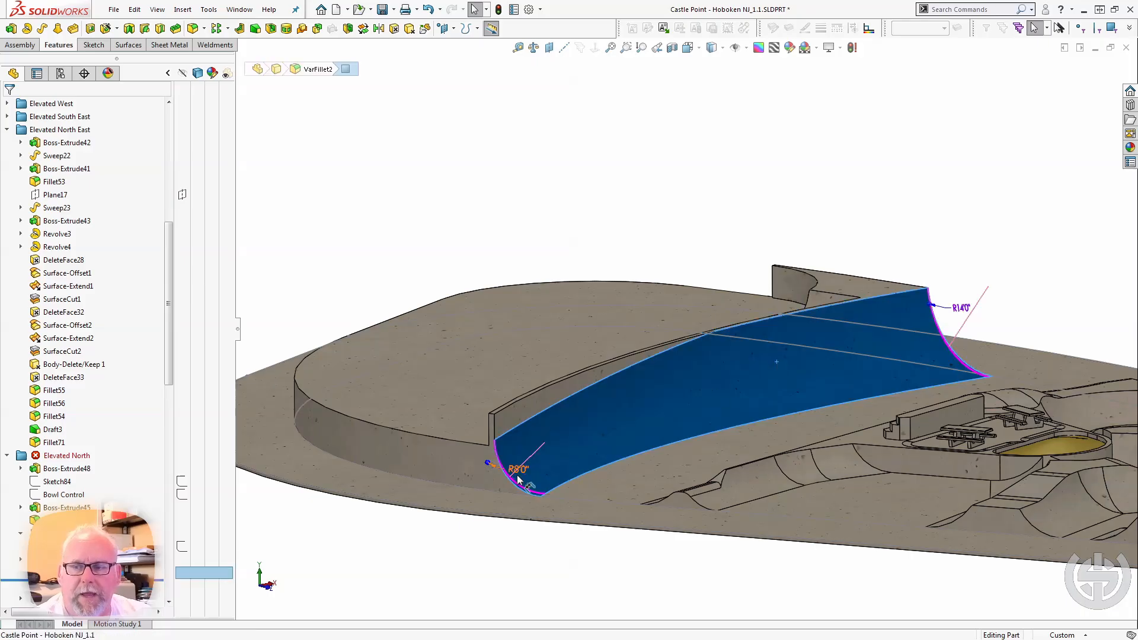
scroll(534, 468, "up", 2)
scroll(877, 317, "down", 3)
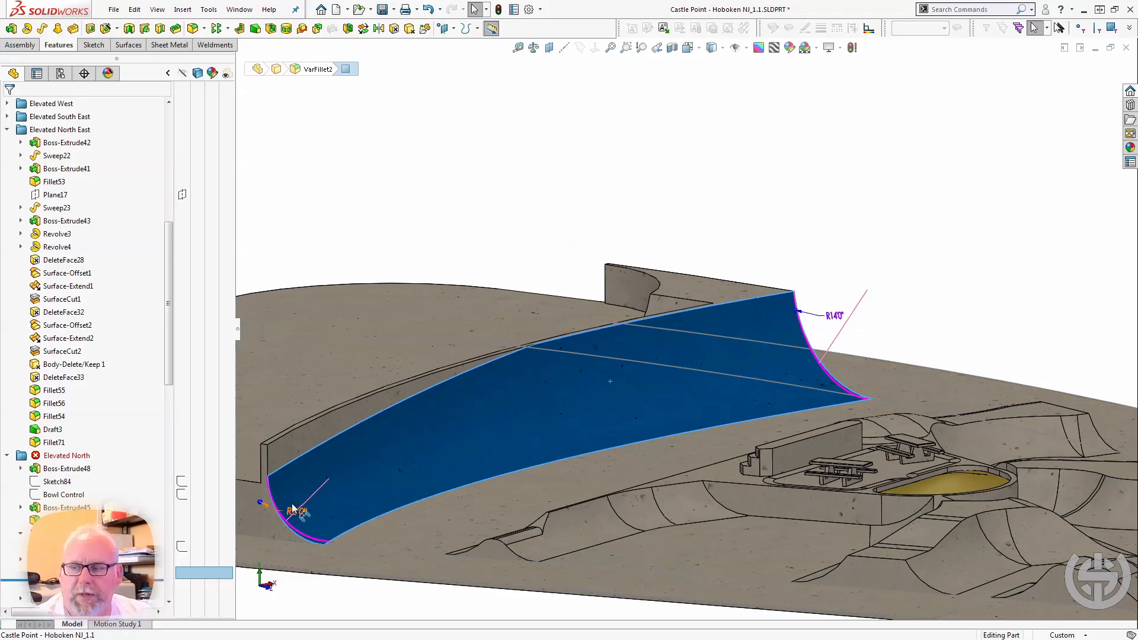
scroll(330, 489, "up", 1)
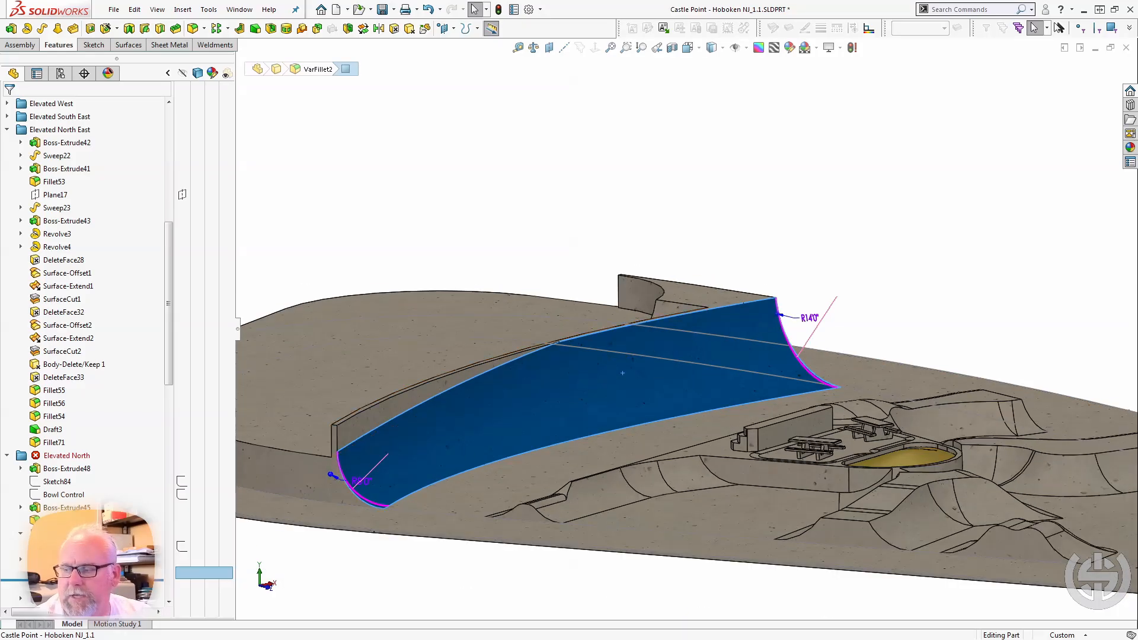
Roll the model forward past Surface-Offset3 and Cut-Extrude5 to examine the offset surface and the trimmed edge near the corner block.
left_click_drag(89, 579, 89, 593)
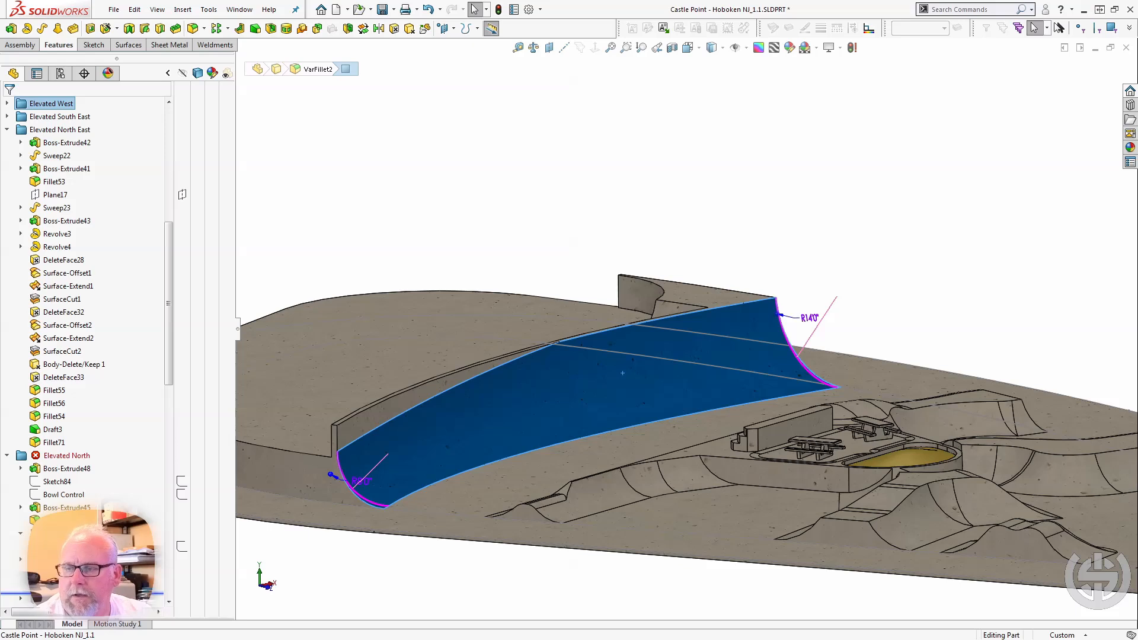
left_click(71, 585)
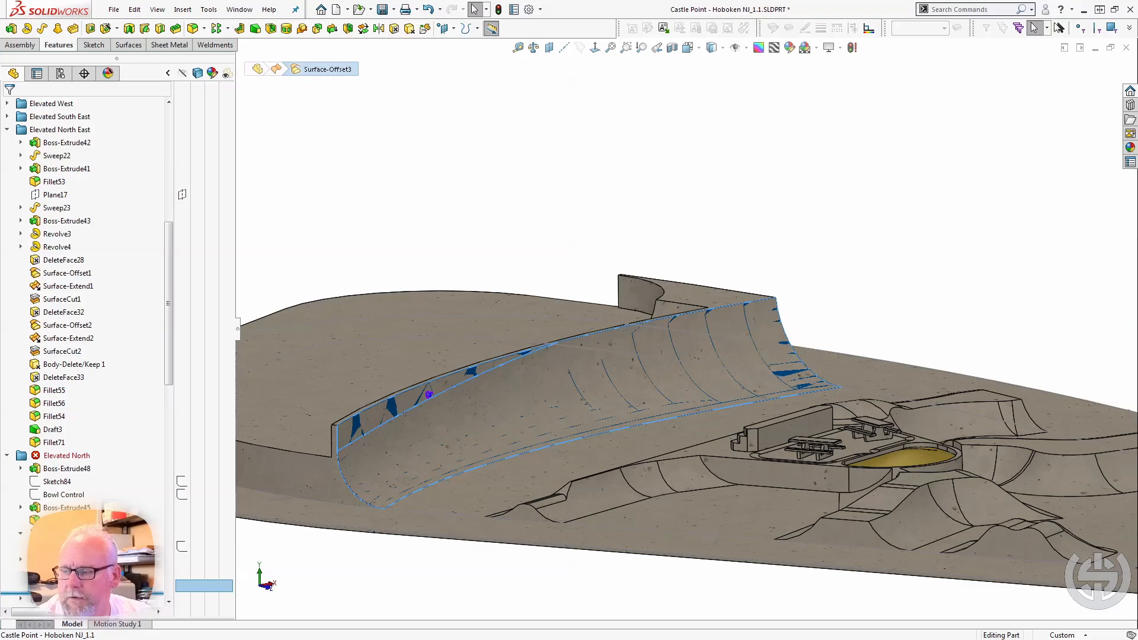
left_click_drag(89, 593, 89, 515)
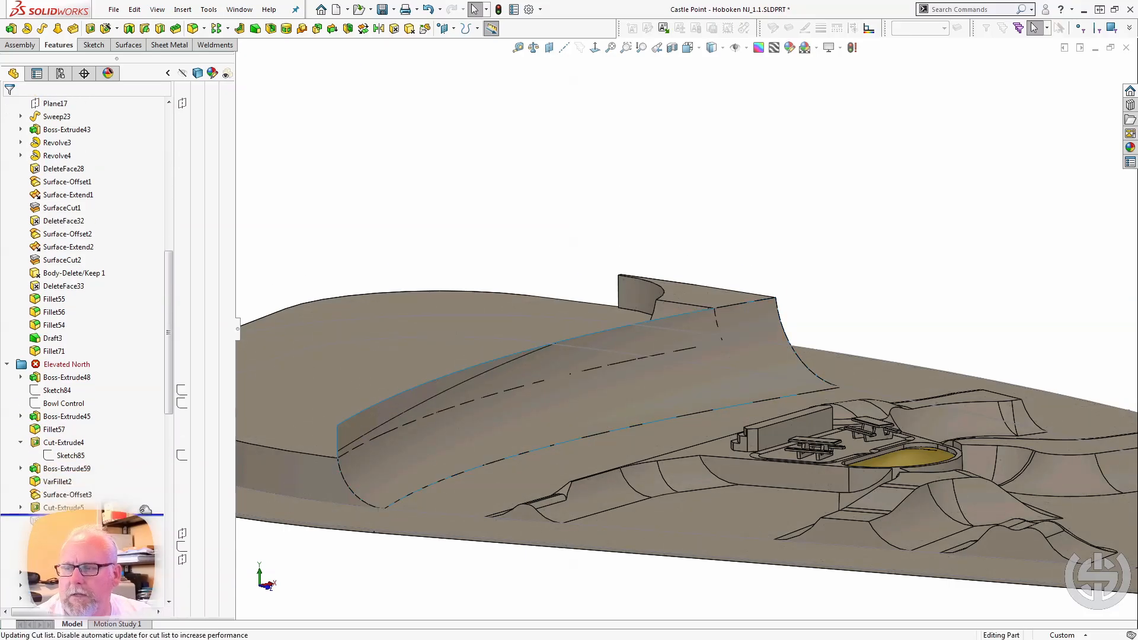
middle_click_drag(448, 429, 502, 413)
middle_click_drag(534, 423, 521, 444)
scroll(361, 280, "down", 3)
middle_click_drag(360, 280, 356, 324)
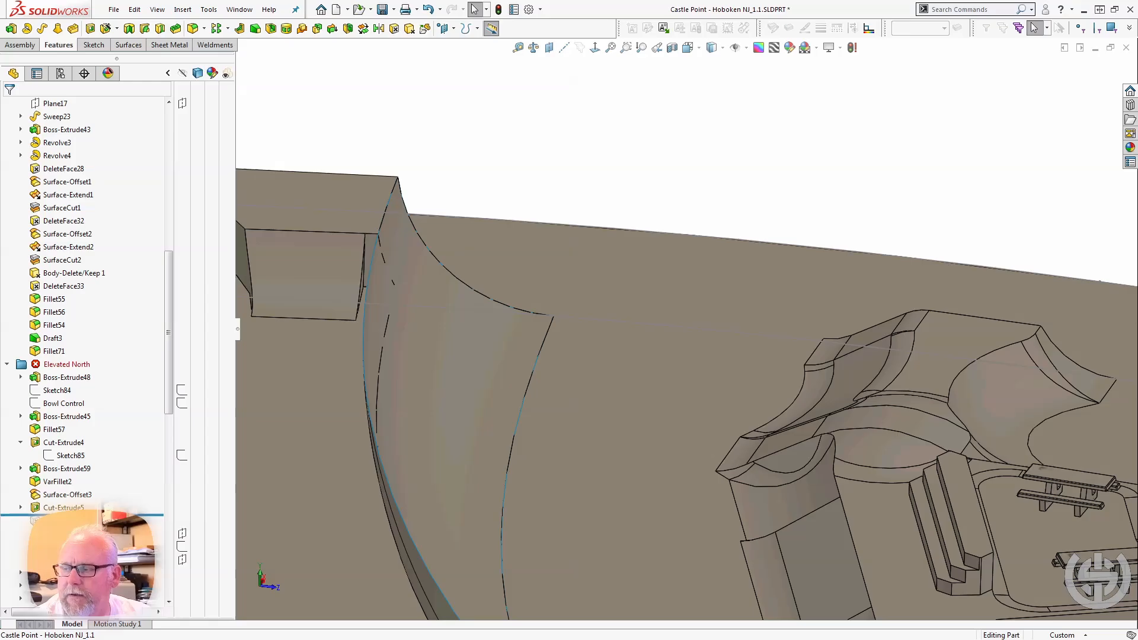
Roll the model forward past DeleteFace35 to just after Boss-Extrude47 and select that extrusion to examine the narrow bar on the platform.
left_click_drag(88, 514, 89, 527)
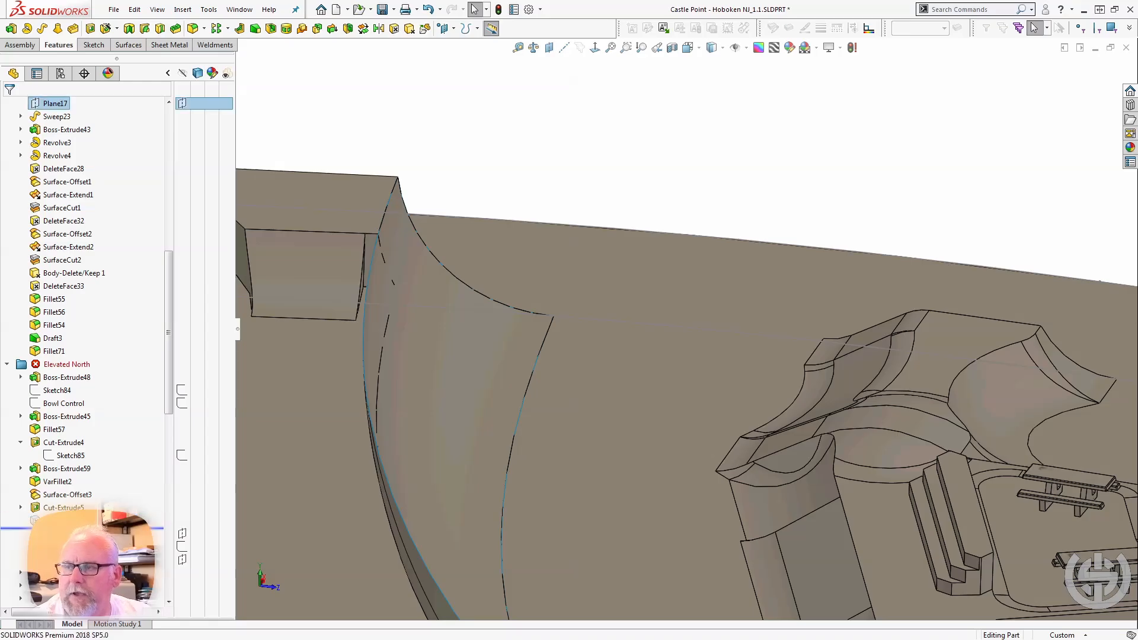
left_click(368, 331)
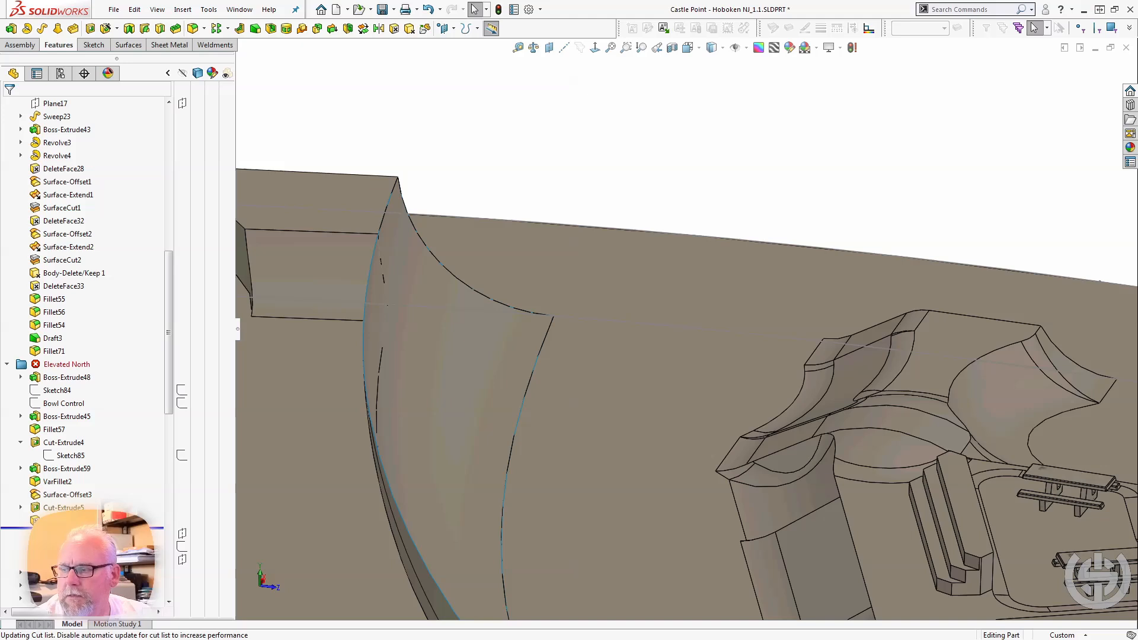
left_click_drag(89, 527, 89, 580)
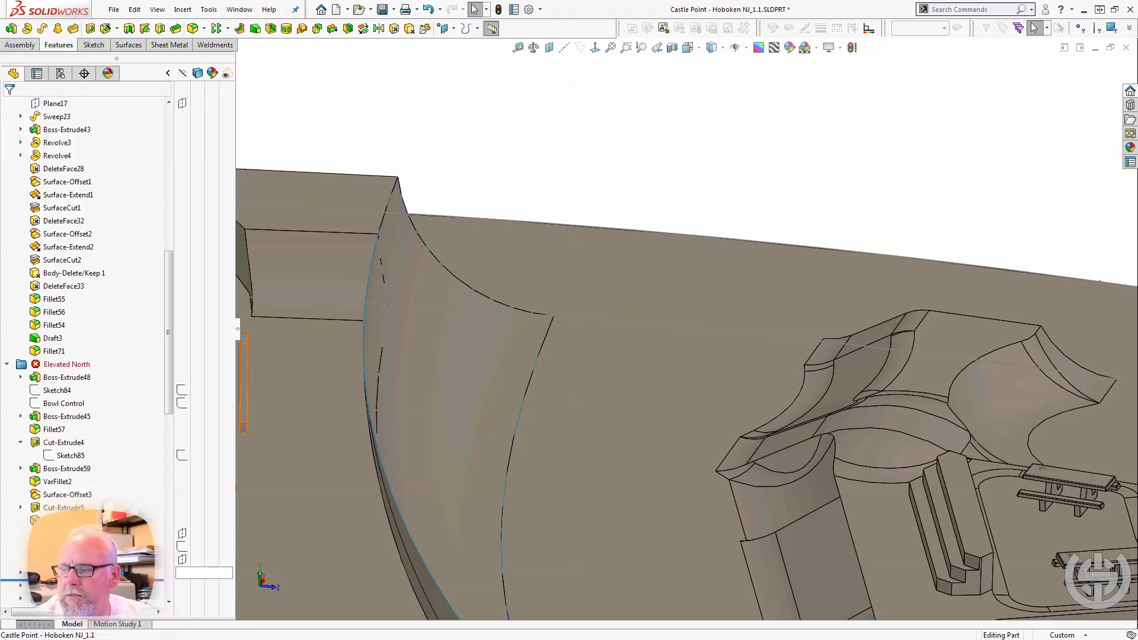
left_click(88, 573)
middle_click_drag(297, 514, 313, 472)
scroll(313, 472, "up", 3)
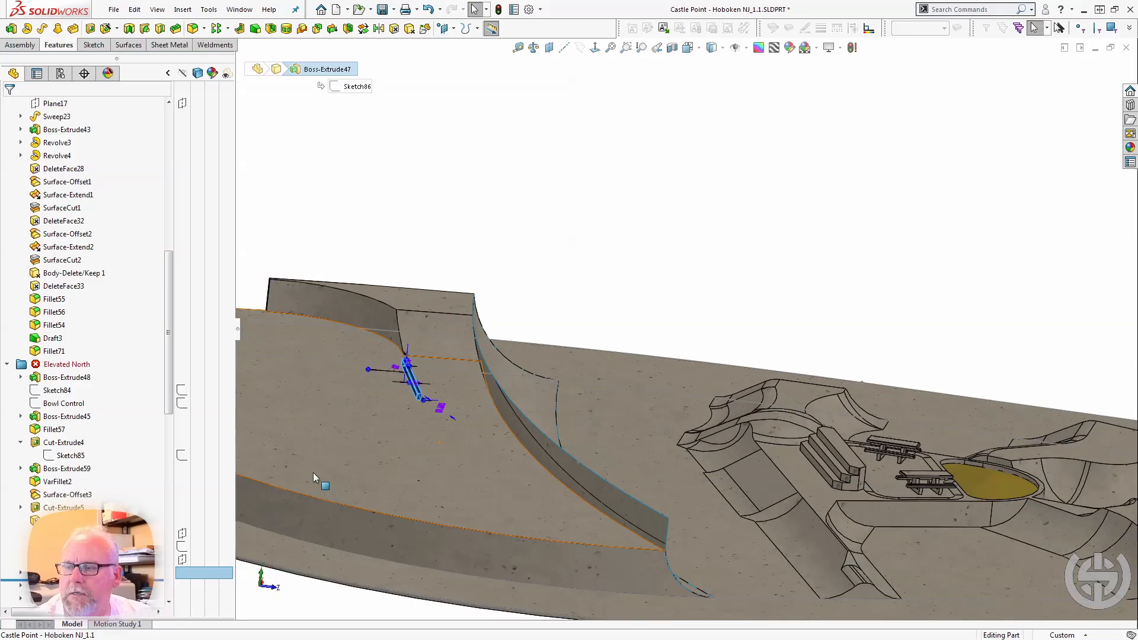
scroll(396, 389, "down", 3)
middle_click_drag(471, 384, 420, 401)
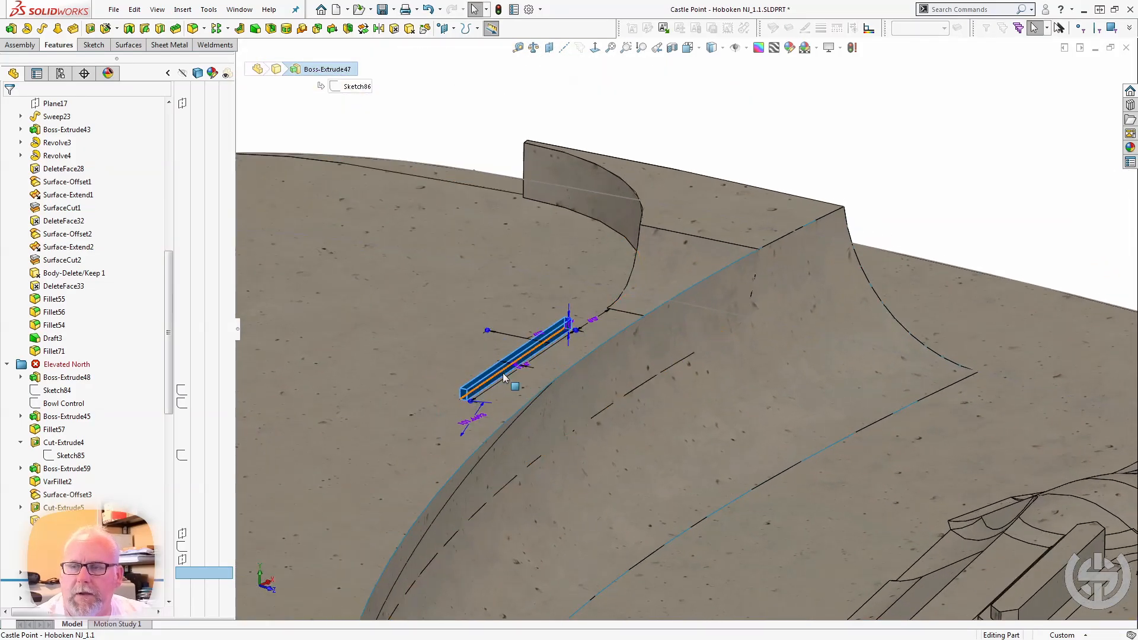
scroll(503, 374, "down", 2)
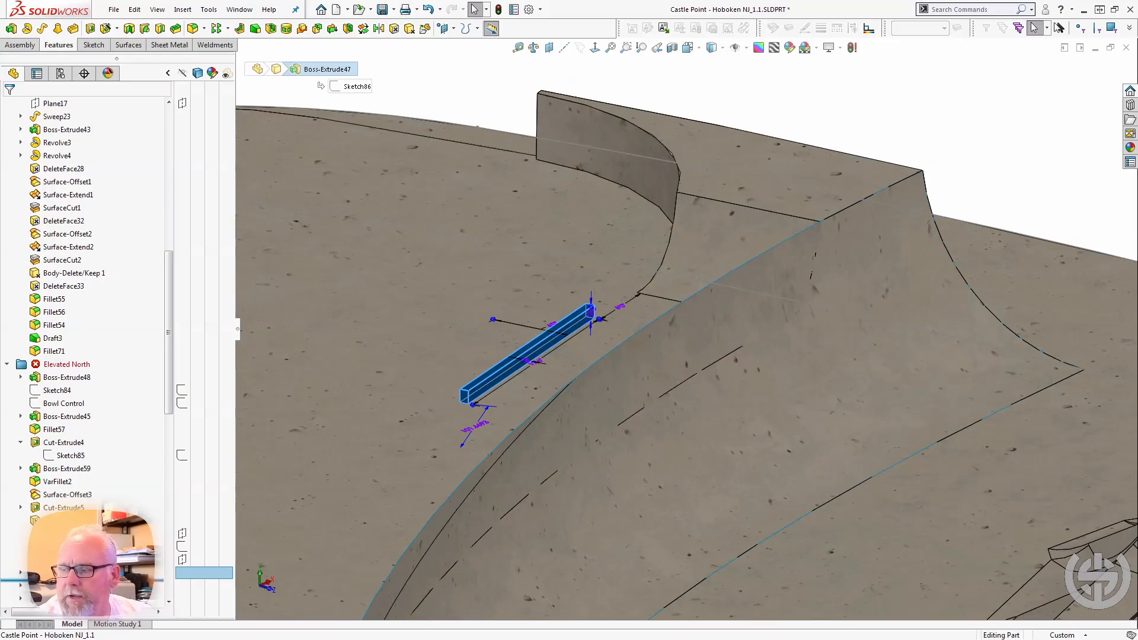
Roll the model forward past Cut-Extrude7 to examine the lowered cut across the northern platform.
left_click_drag(89, 580, 89, 593)
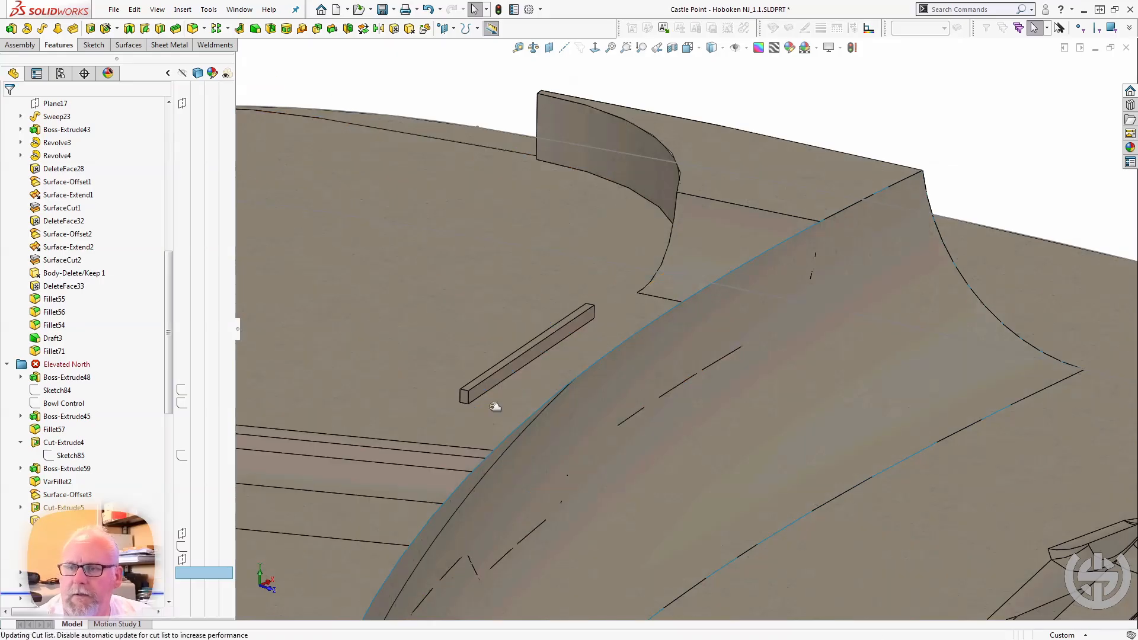
scroll(488, 455, "up", 1)
scroll(483, 471, "up", 1)
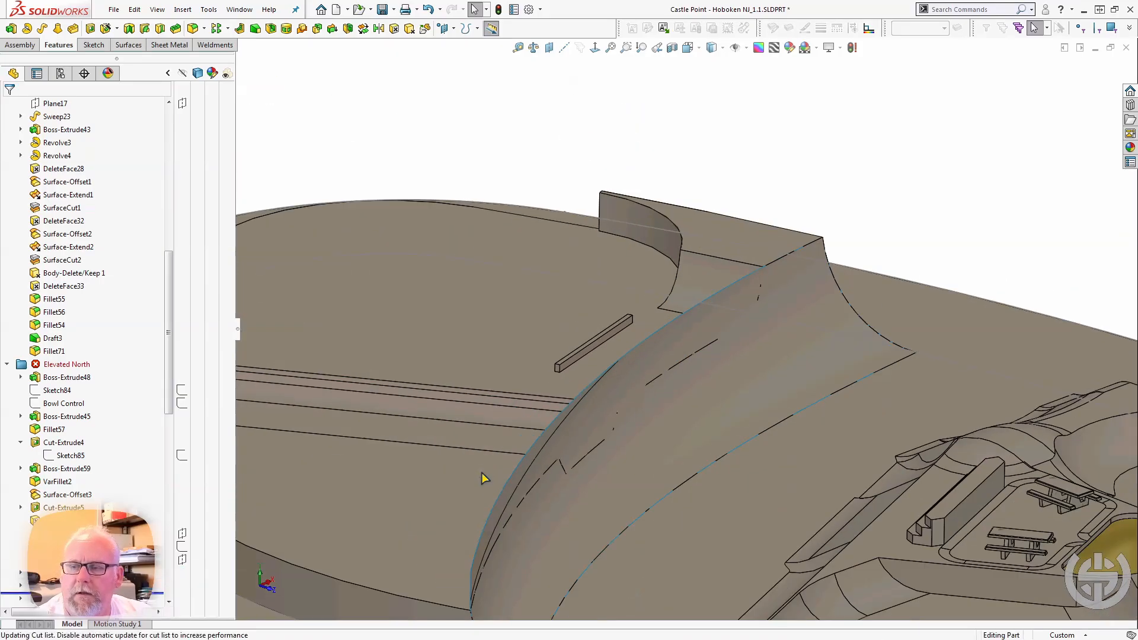
Hide the Surface-Offset3 surface body and view the platform's cut and bank from the opposite direction.
left_click(503, 511)
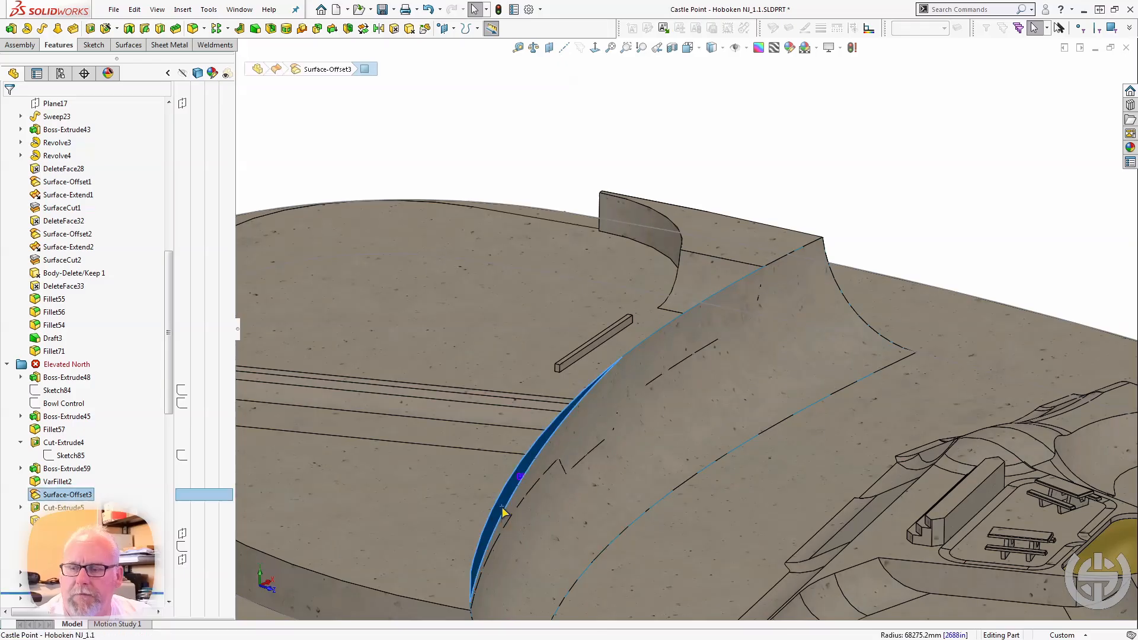
left_click(554, 472)
middle_click_drag(570, 511, 498, 513)
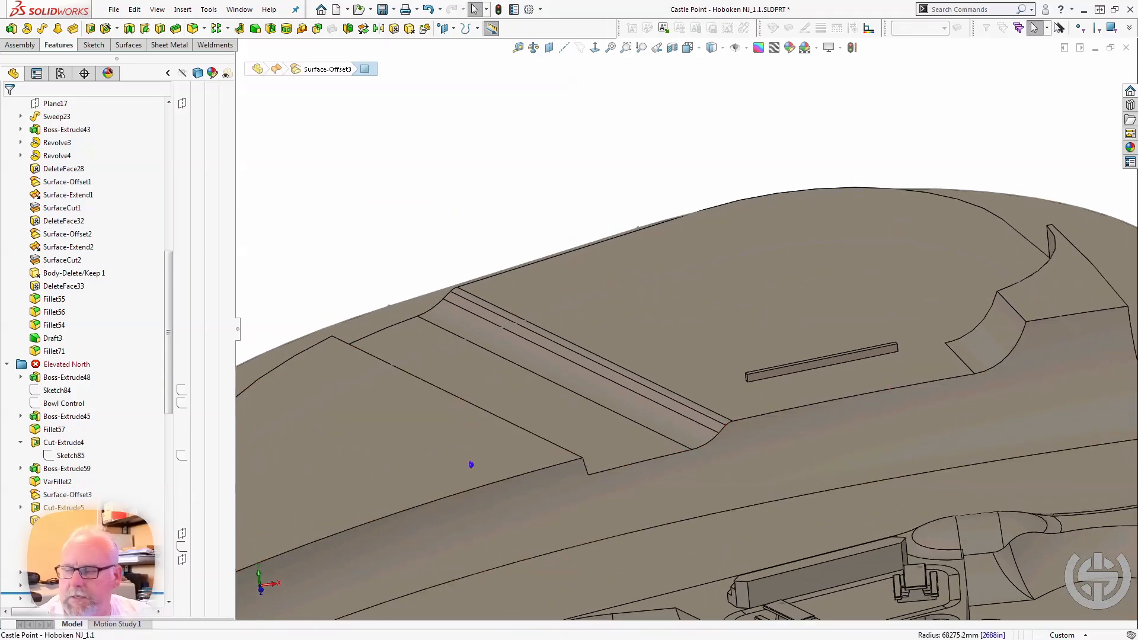
Roll the model forward past Cut-Extrude8 and select its sloped face, plus Cut-Extrude7, to examine both cuts across the northern platform.
mouse_move(89, 593)
left_mouse_down()
mouse_move(89, 580)
mouse_move(89, 592)
left_mouse_up()
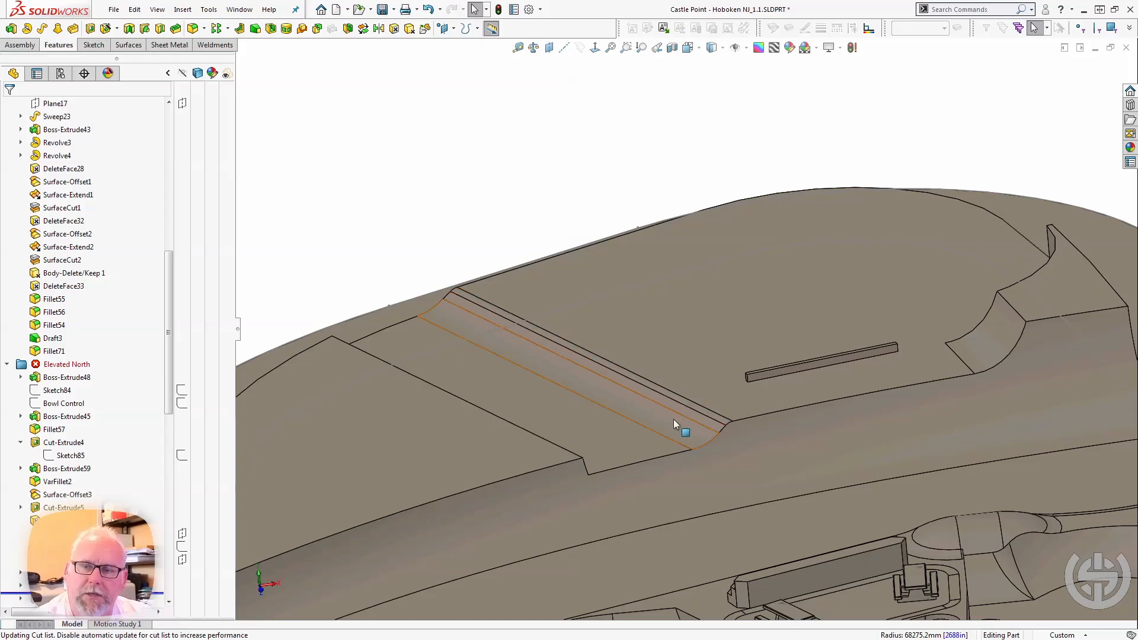
left_click_drag(97, 593, 102, 452)
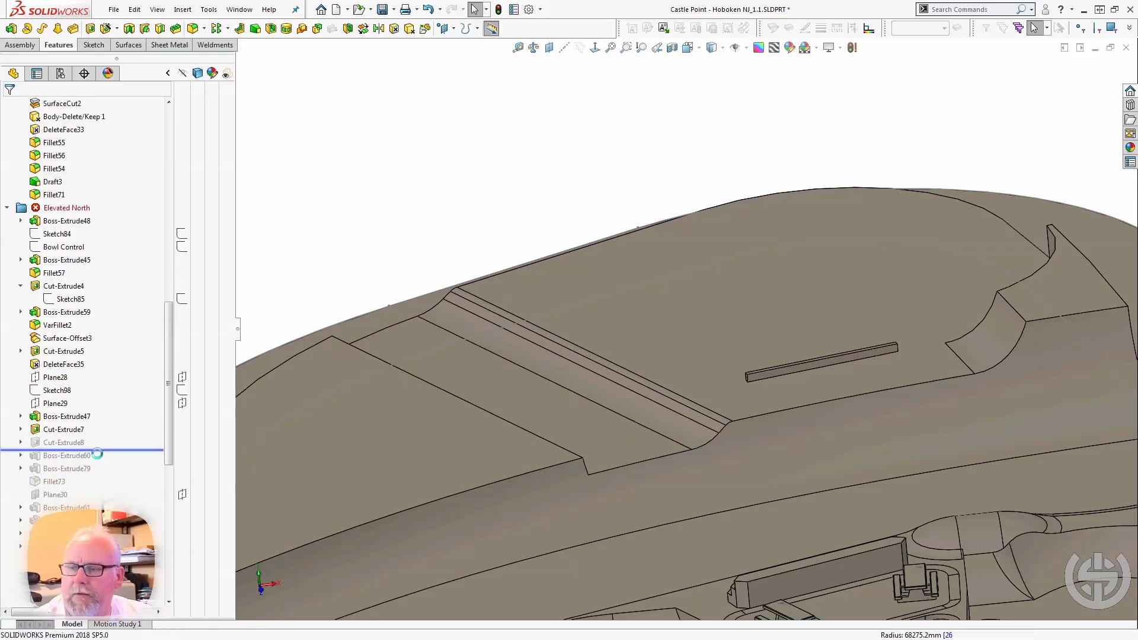
middle_click_drag(484, 479, 424, 510)
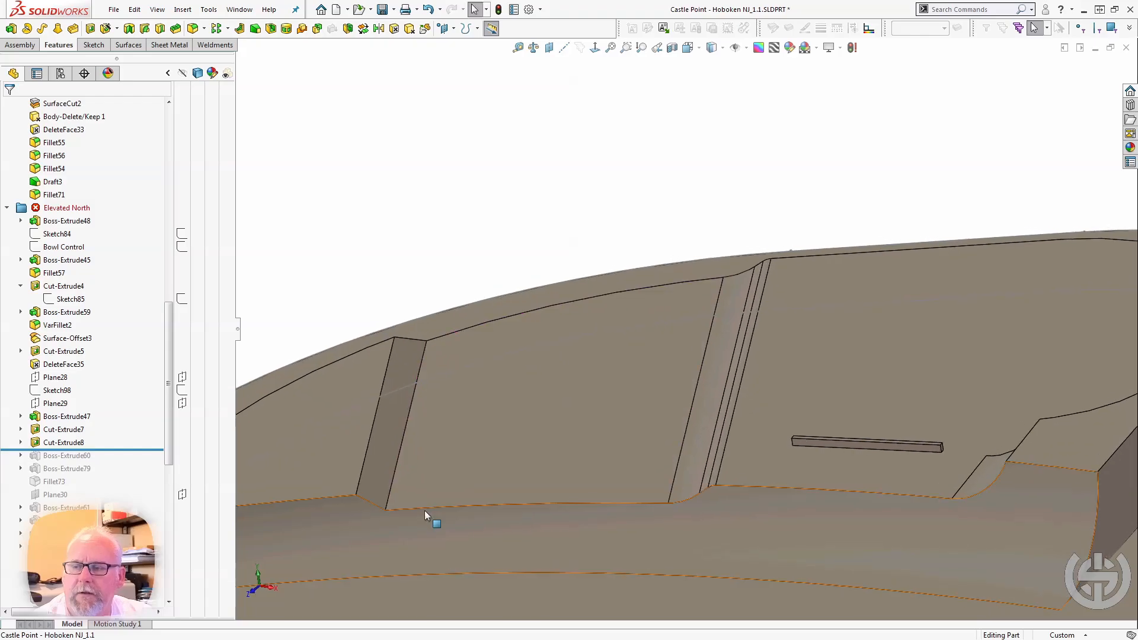
left_click(388, 470)
middle_click_drag(388, 469, 432, 452)
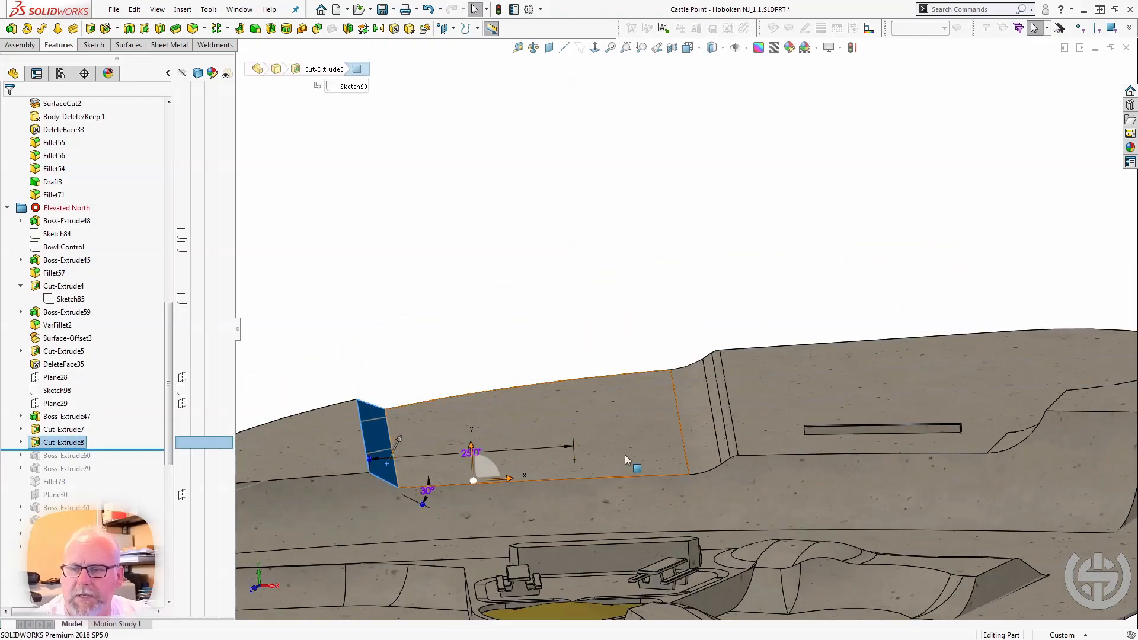
left_click(52, 433)
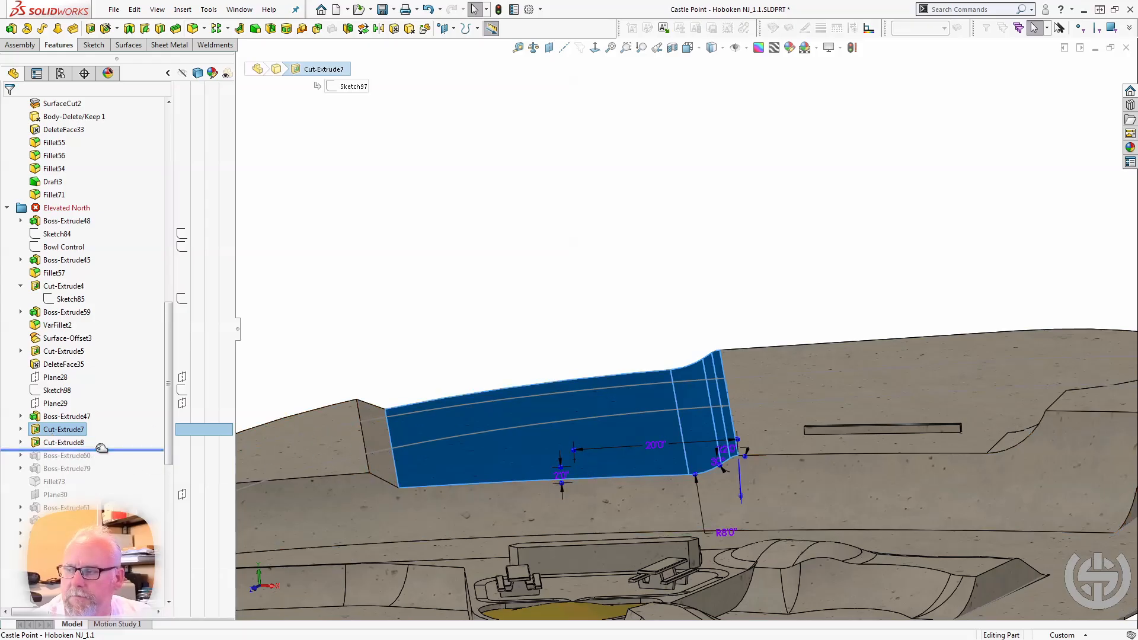
Roll the model forward past Boss-Extrude60 to examine the raised triangular pad above the sloped bank.
left_click_drag(102, 454, 100, 462)
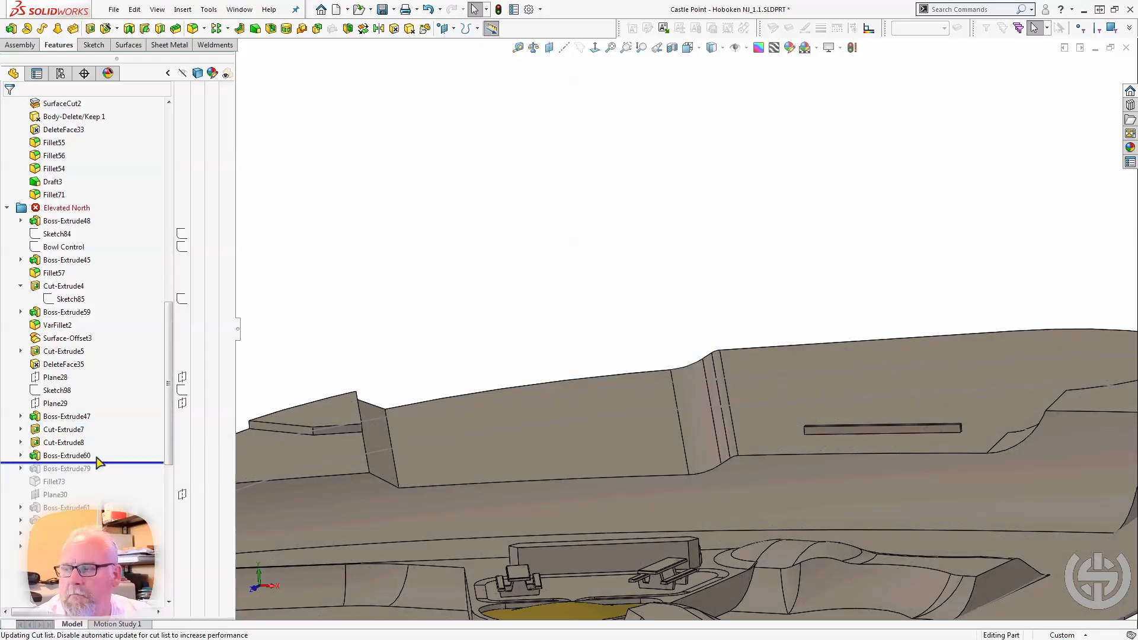
left_click(67, 459)
middle_click_drag(424, 461, 419, 501)
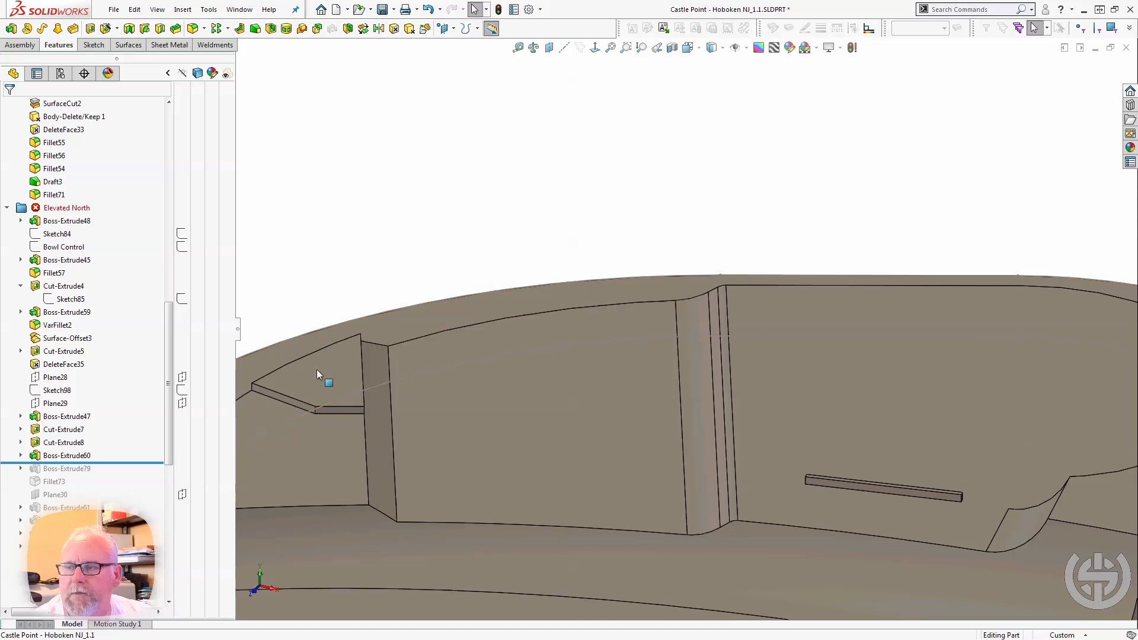
Roll the model forward past Boss-Extrude79 and Fillet73, and select the fillet to examine the bent ledge across the bank.
left_click_drag(102, 463, 103, 475)
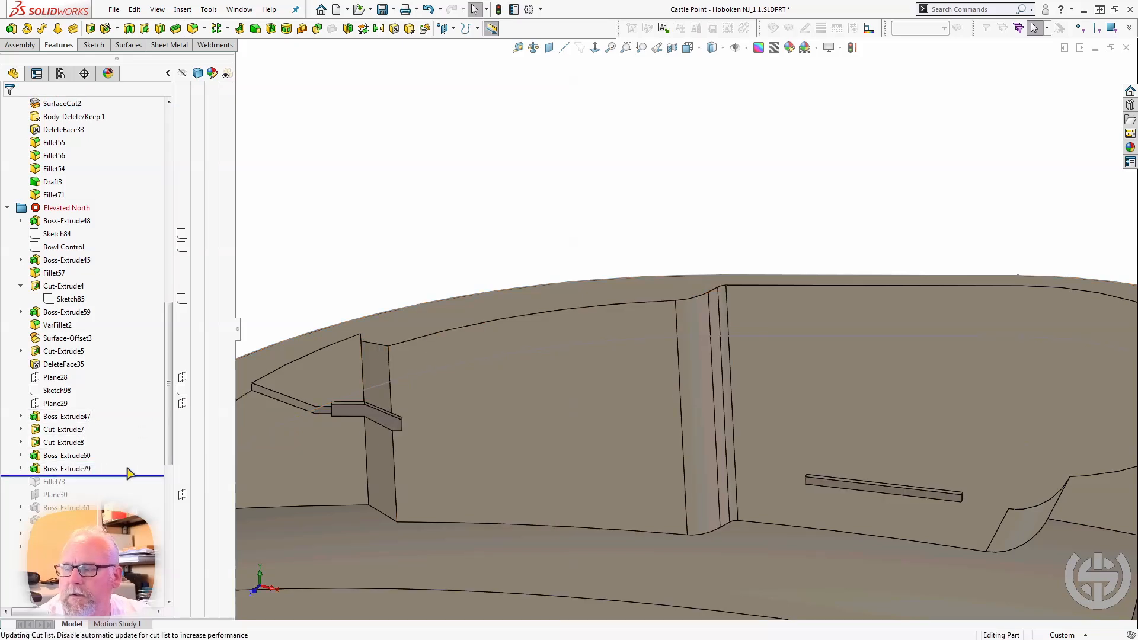
middle_click_drag(288, 450, 282, 504)
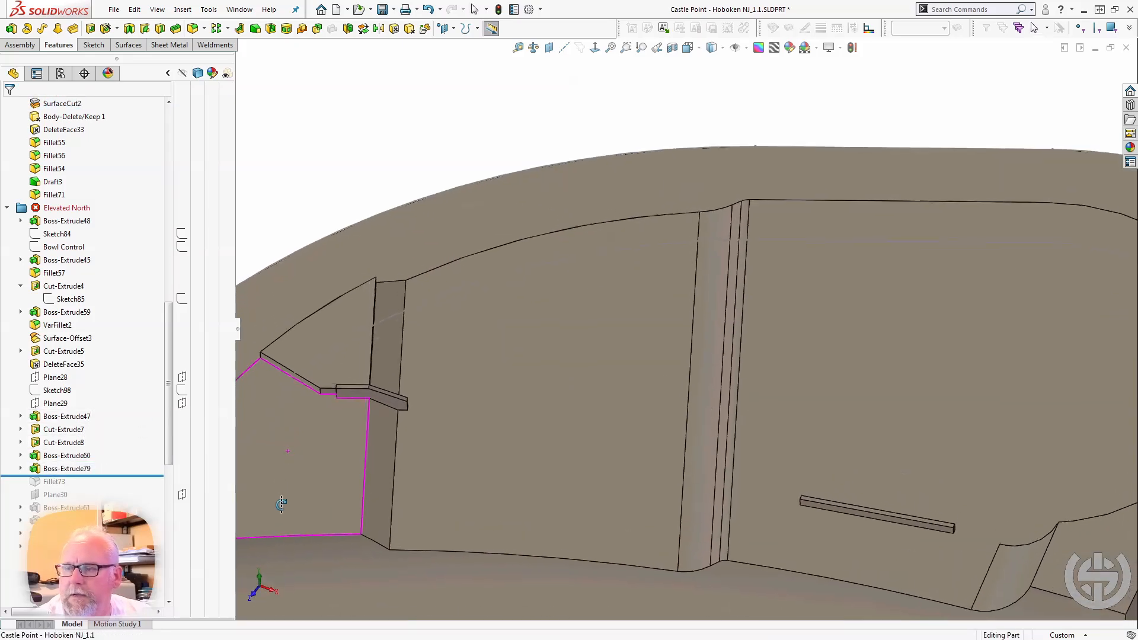
left_click(105, 474)
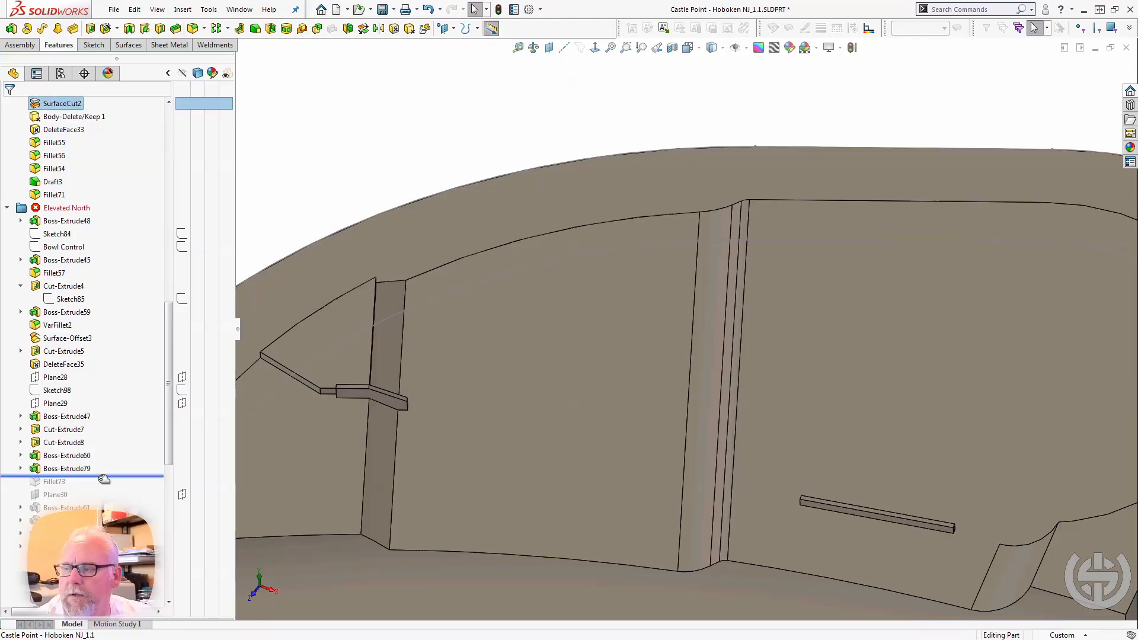
left_click_drag(105, 478, 98, 488)
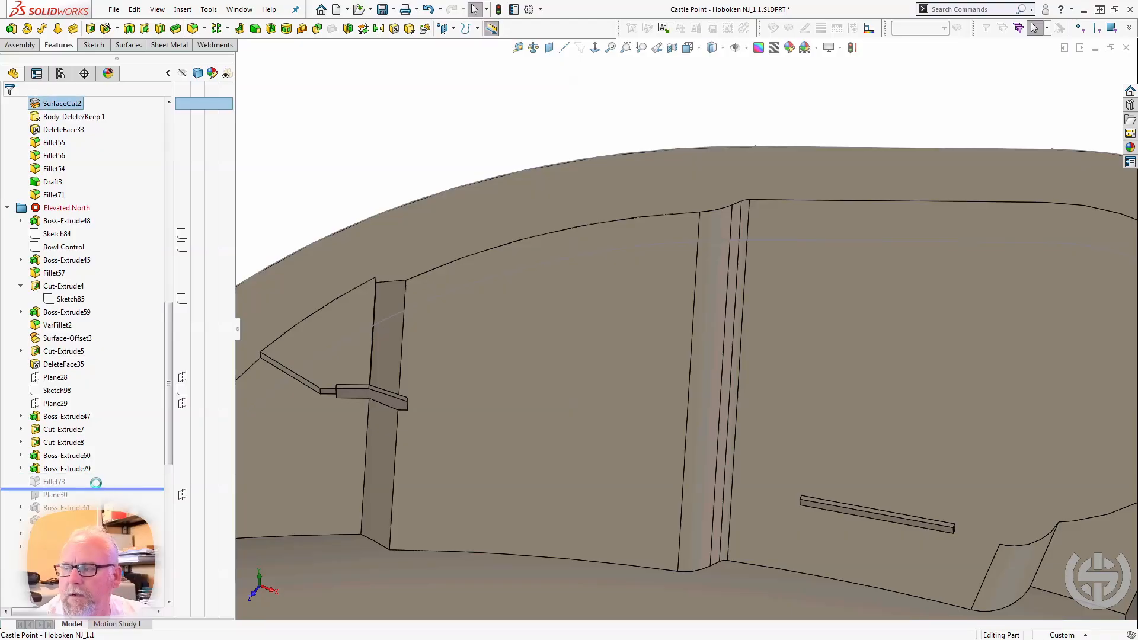
left_click(60, 482)
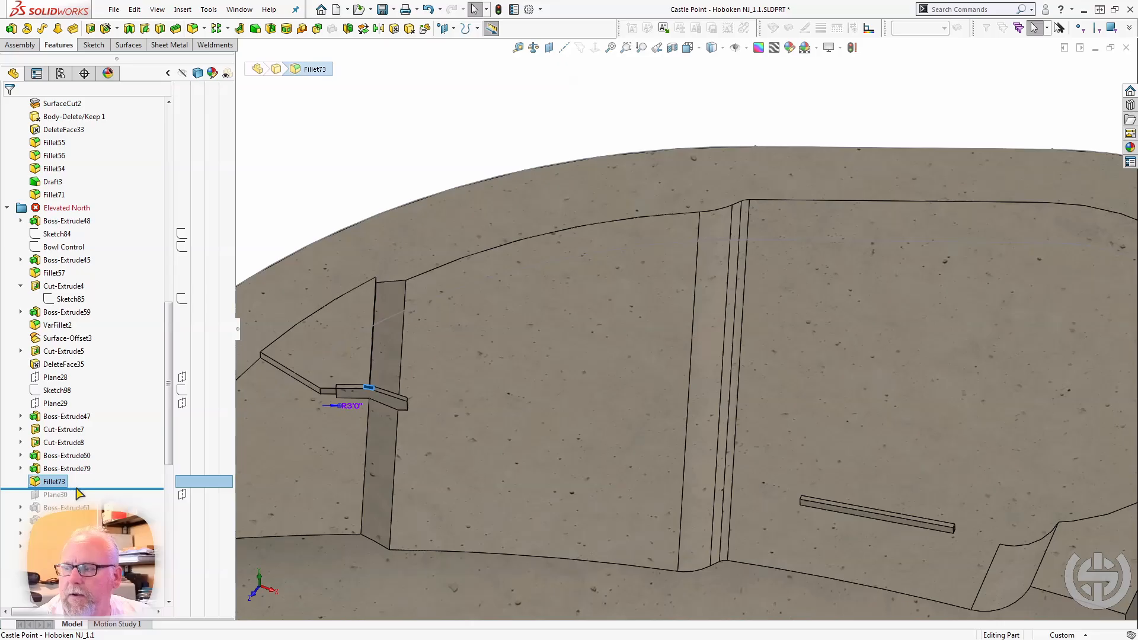
Roll the model forward past Boss-Extrude61 and select that extrusion to examine the long ledge beside the bank from several angles.
left_click_drag(92, 489, 85, 510)
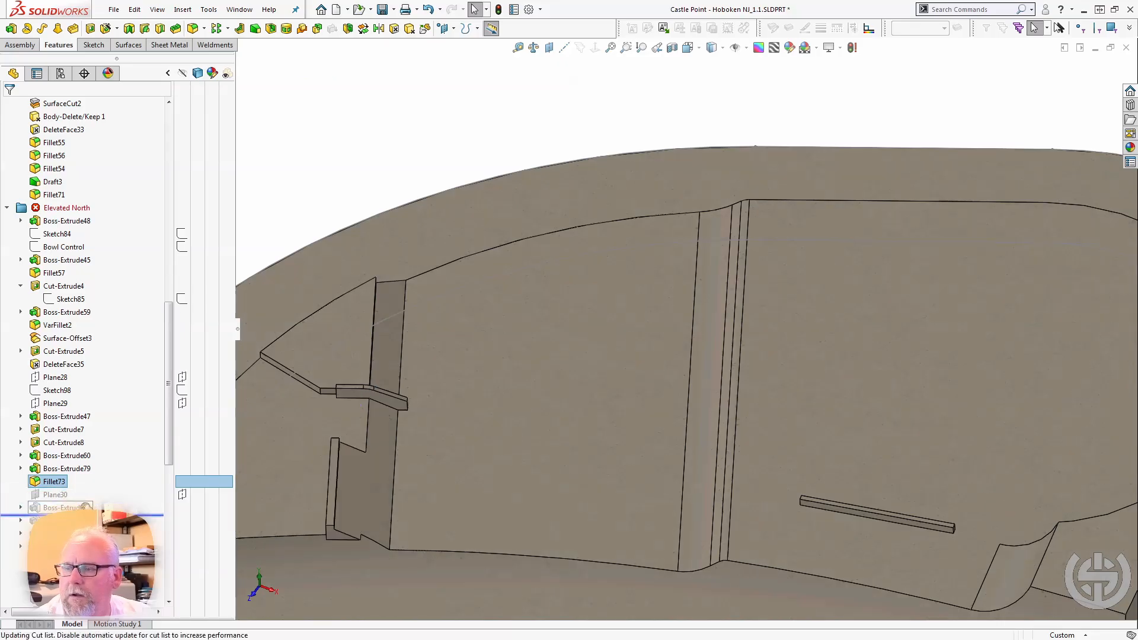
left_click(84, 508)
middle_click_drag(306, 504, 259, 459)
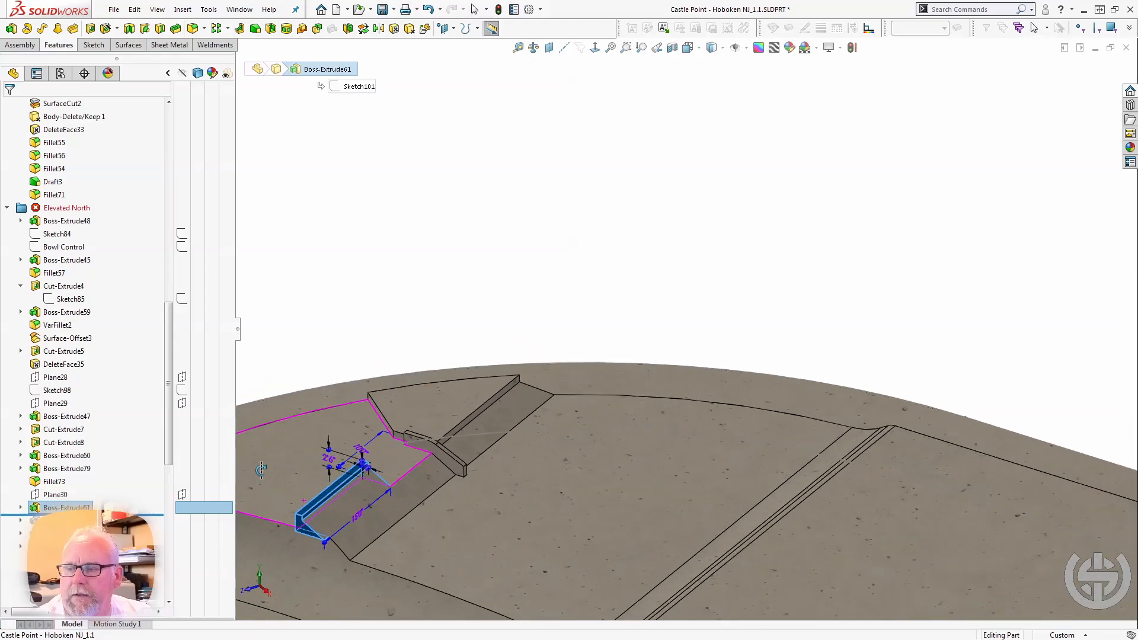
scroll(316, 510, "down", 1)
scroll(315, 510, "down", 2)
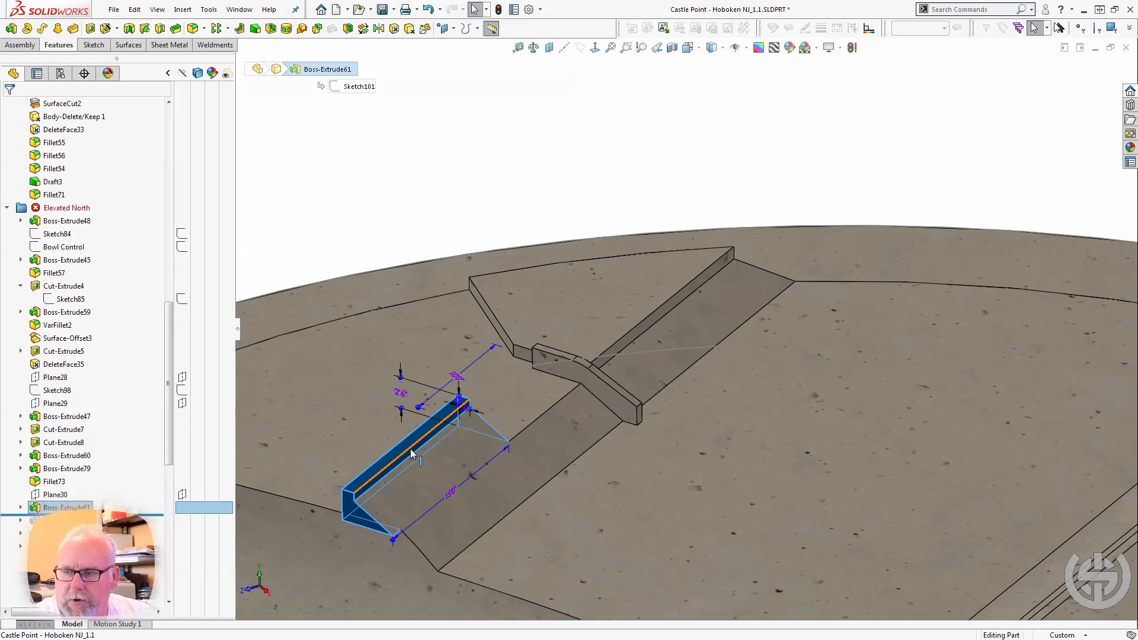
middle_click_drag(407, 447, 425, 374)
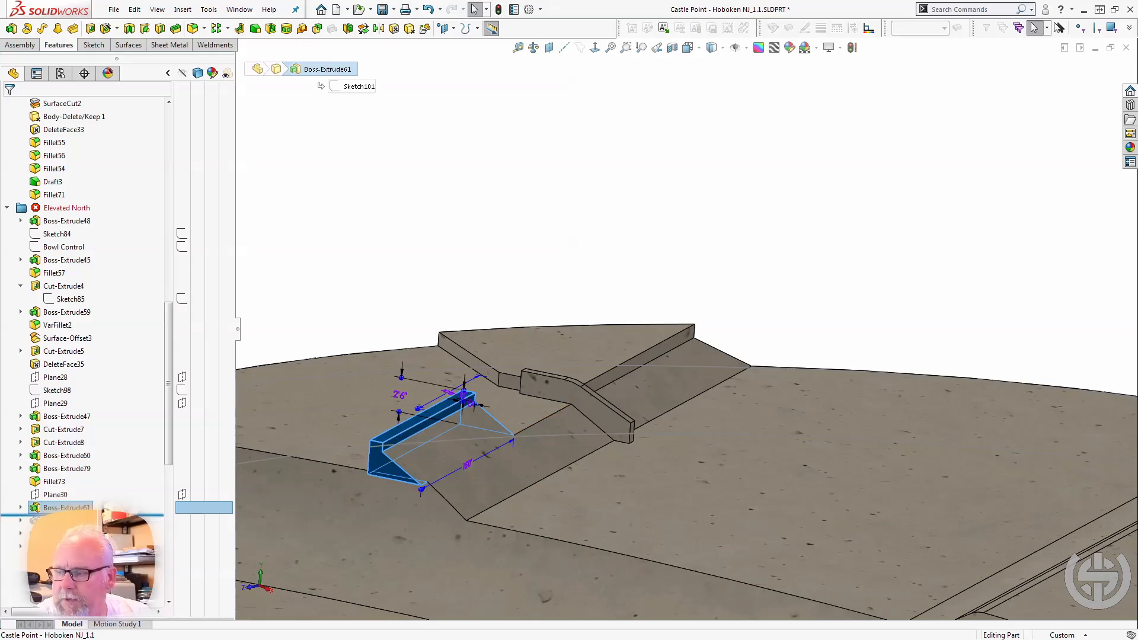
Roll the model forward past Boss-Extrude65 and Boss-Extrude62 to examine the tall corner block and the curved transition beside the ledge.
left_click_drag(66, 515, 66, 526)
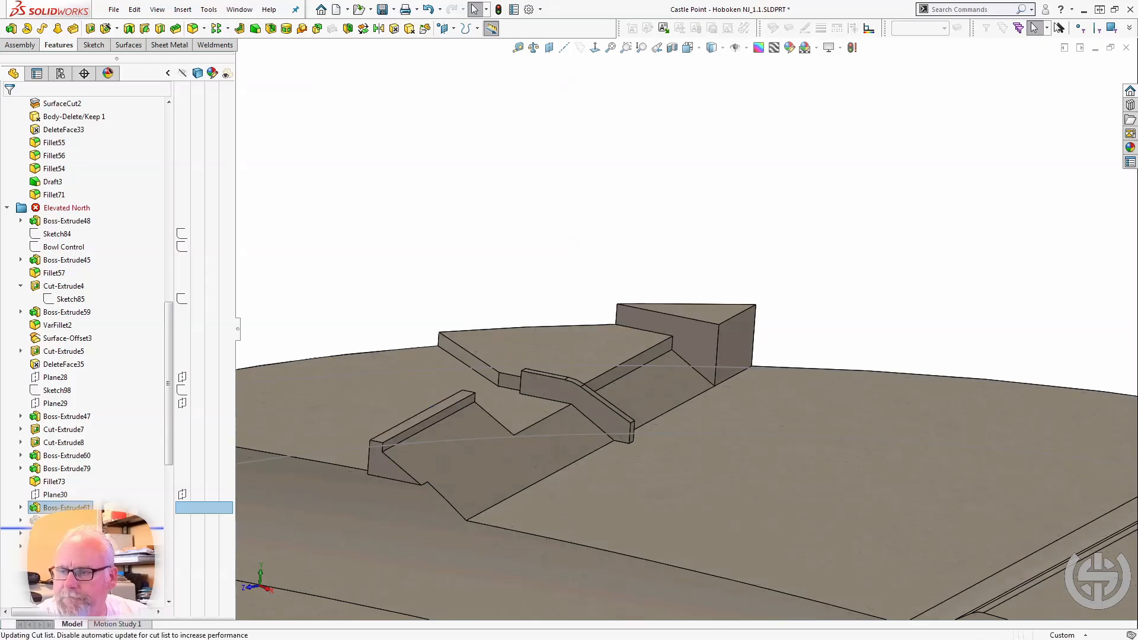
left_click(757, 306)
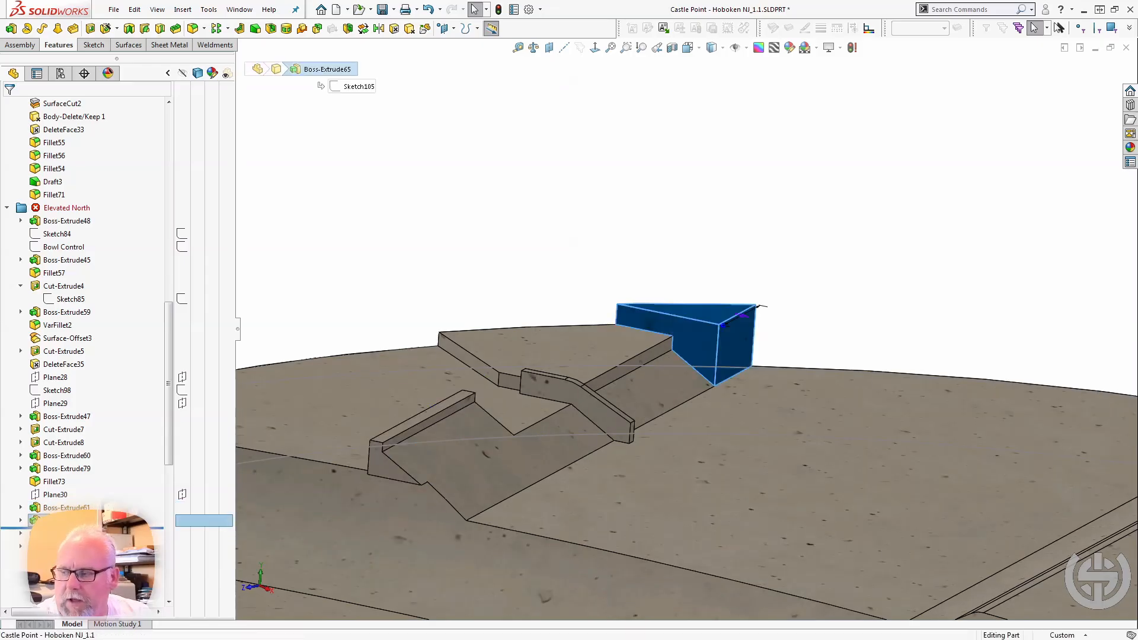
left_click_drag(67, 528, 66, 540)
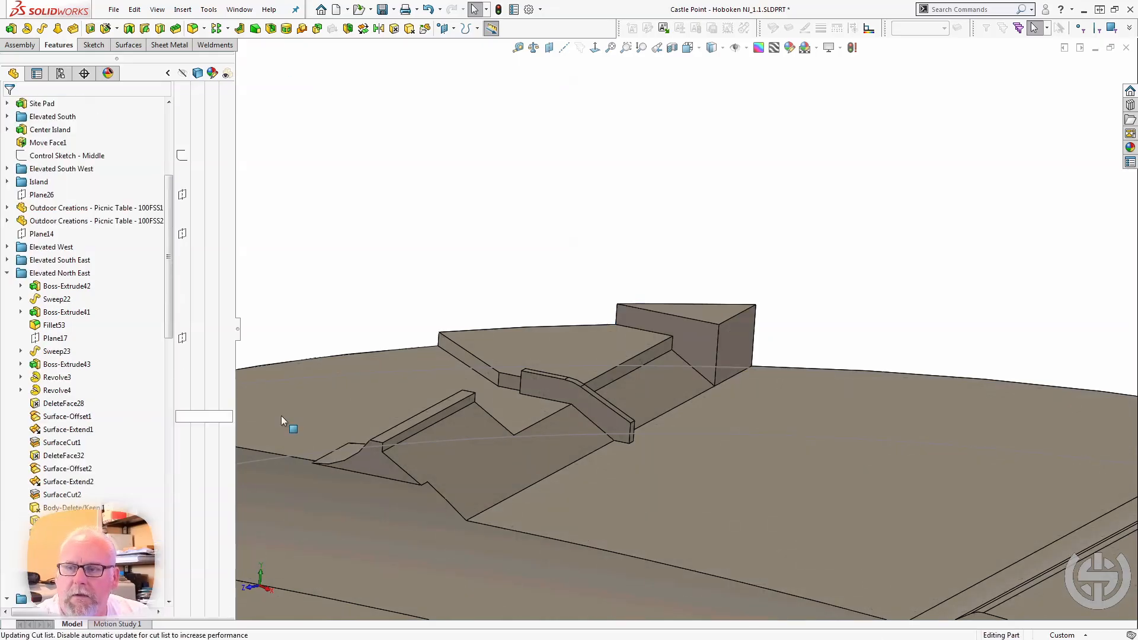
middle_click_drag(370, 445, 432, 521)
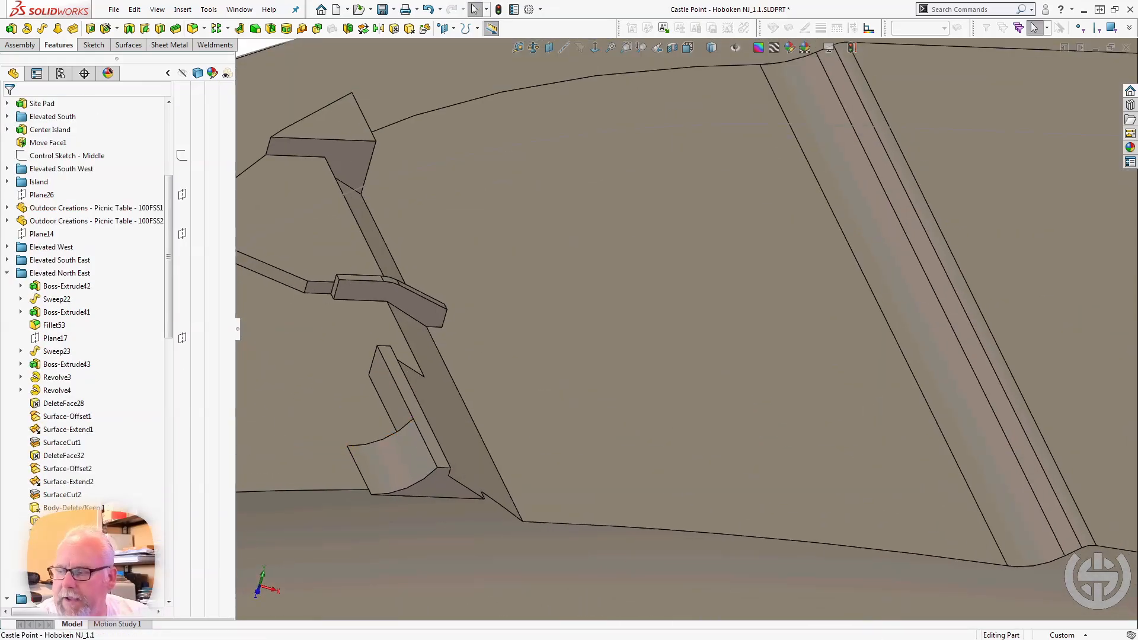
scroll(89, 533, "up", 1)
scroll(89, 533, "down", 4)
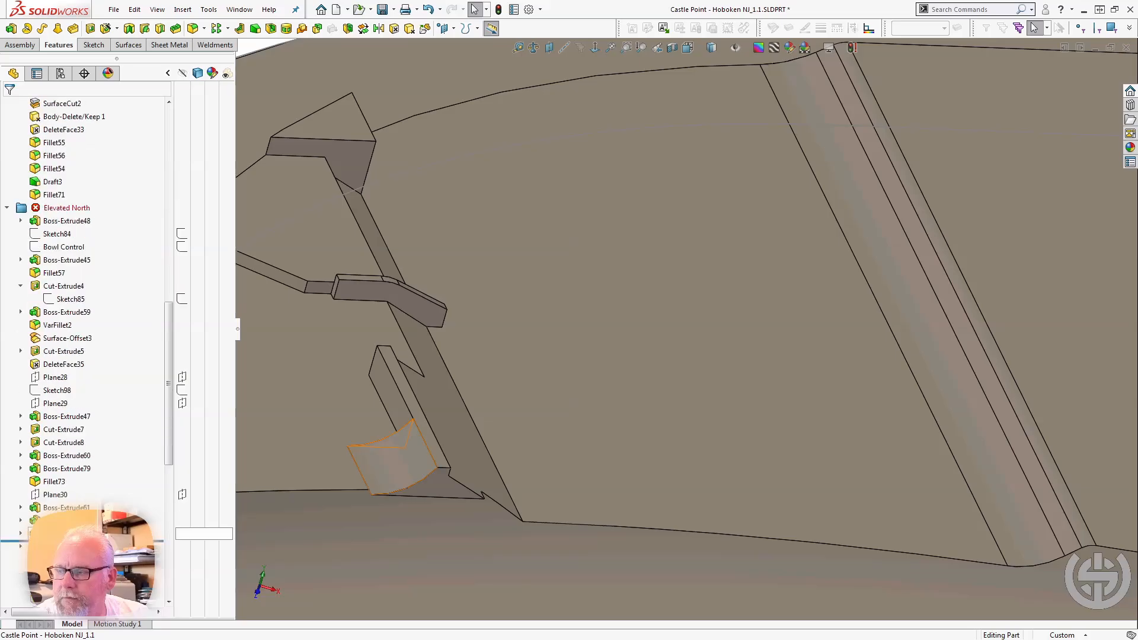
Roll the model forward past Boss-Extrude63 and select its face to examine the piece against the long ledge.
left_click(89, 541)
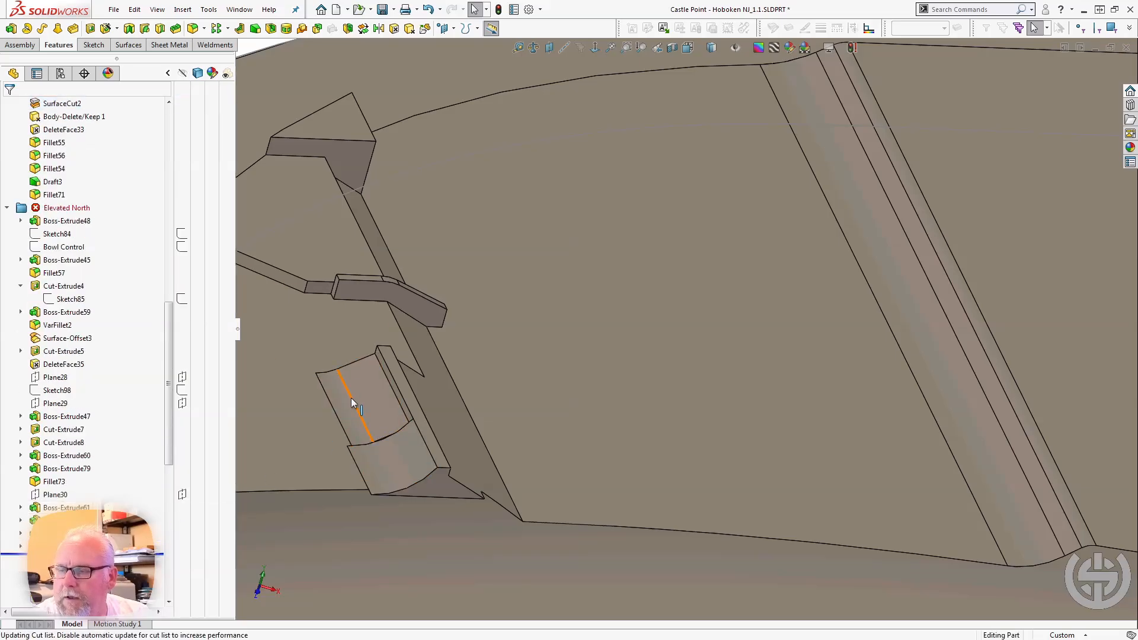
left_click(379, 379)
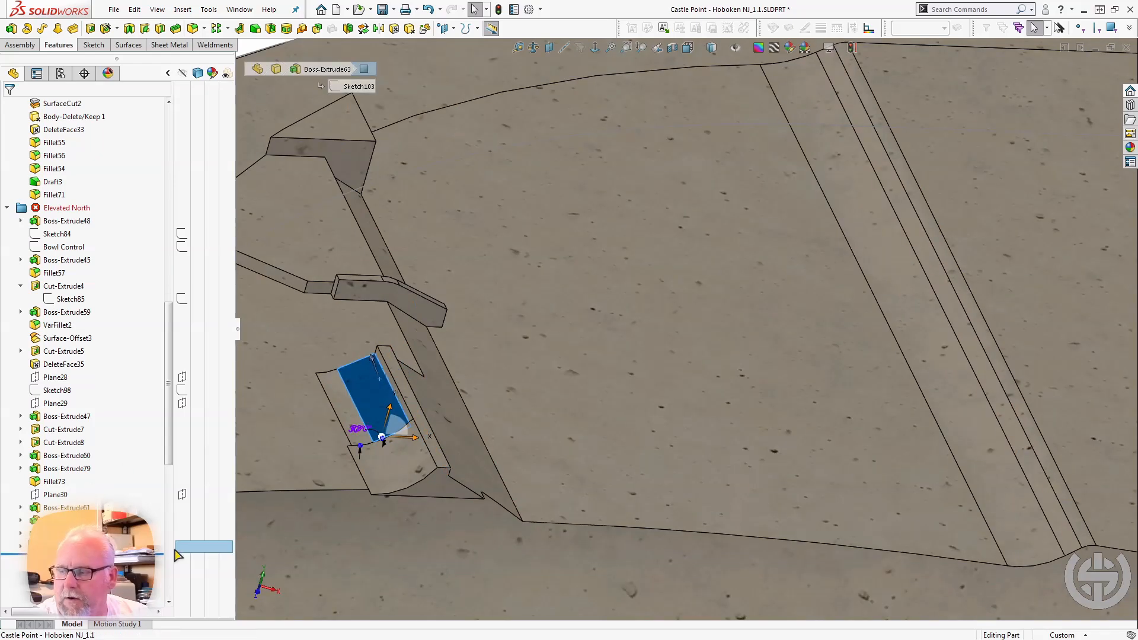
scroll(338, 486, "up", 2)
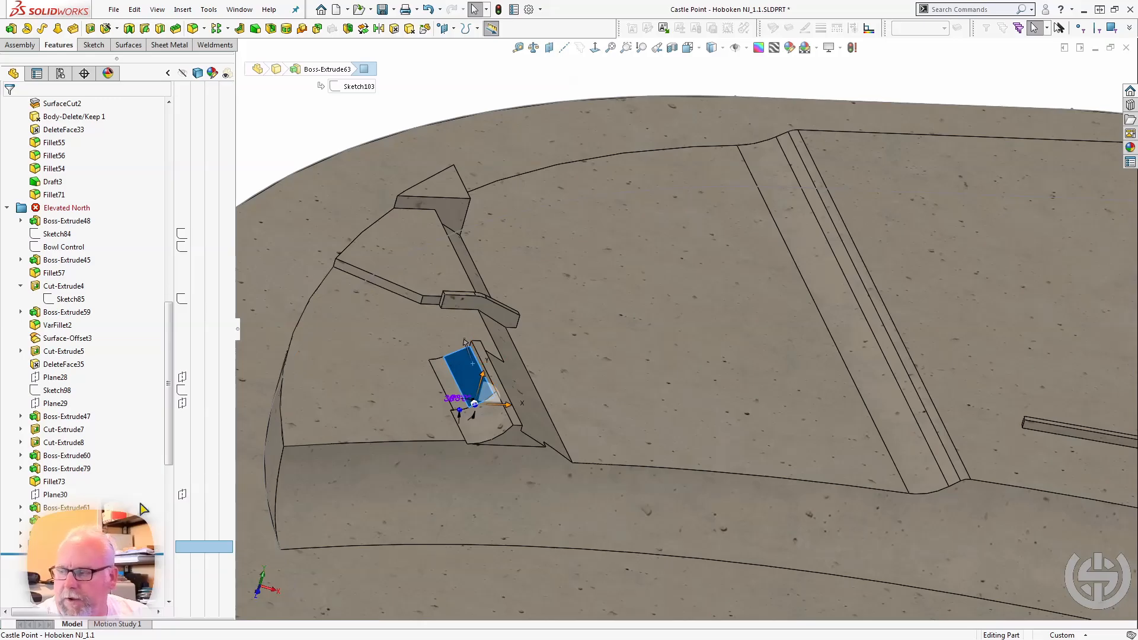
Roll the model forward past SurfaceCut3 and select it to examine the trimmed end of the long ledge up close.
left_click_drag(137, 554, 137, 567)
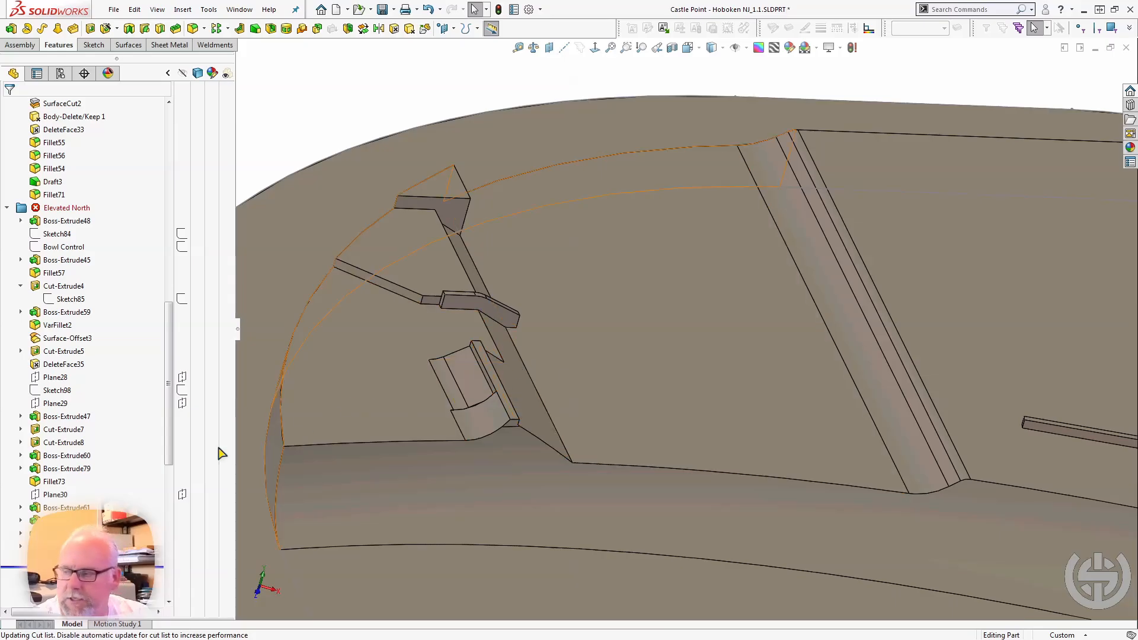
left_click(71, 560)
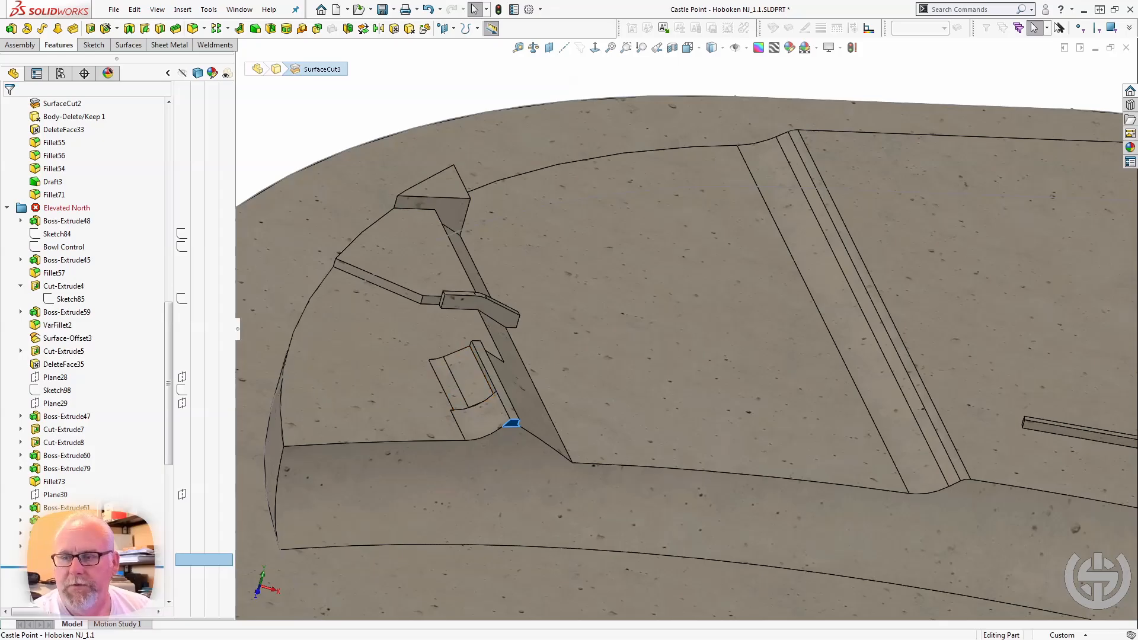
middle_click_drag(337, 446, 282, 418)
scroll(552, 432, "down", 3)
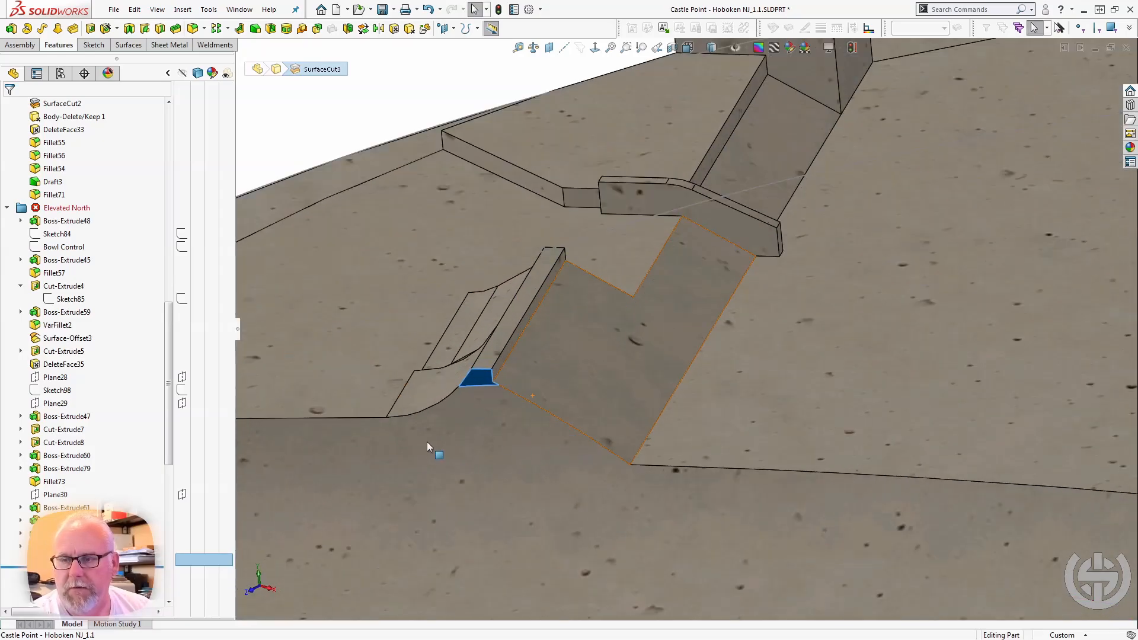
Roll the model forward past Fillet72, DeleteFace50 and Chamfer12 to examine the bank's rounded base and the chamfered corner block.
middle_click_drag(426, 442, 482, 408)
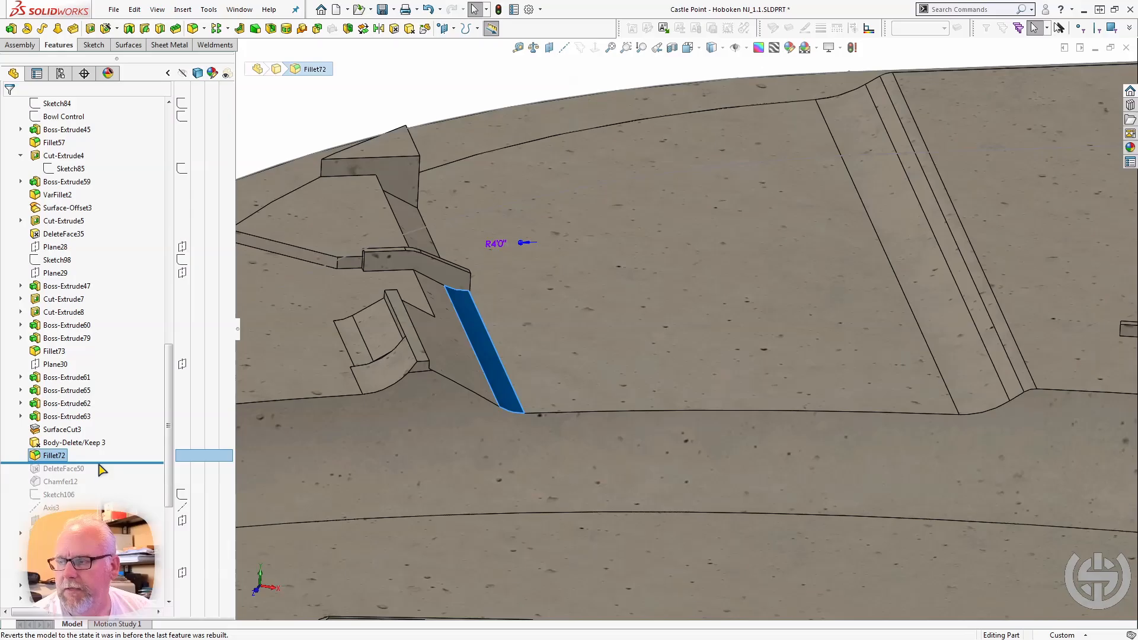
left_click_drag(102, 463, 102, 473)
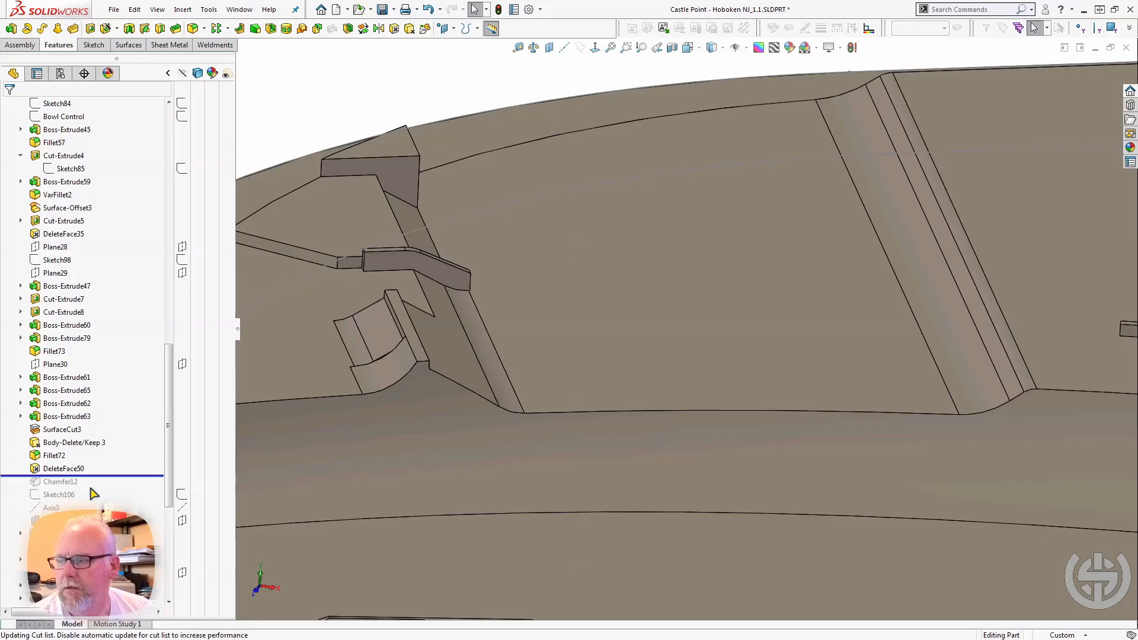
left_click_drag(91, 476, 89, 483)
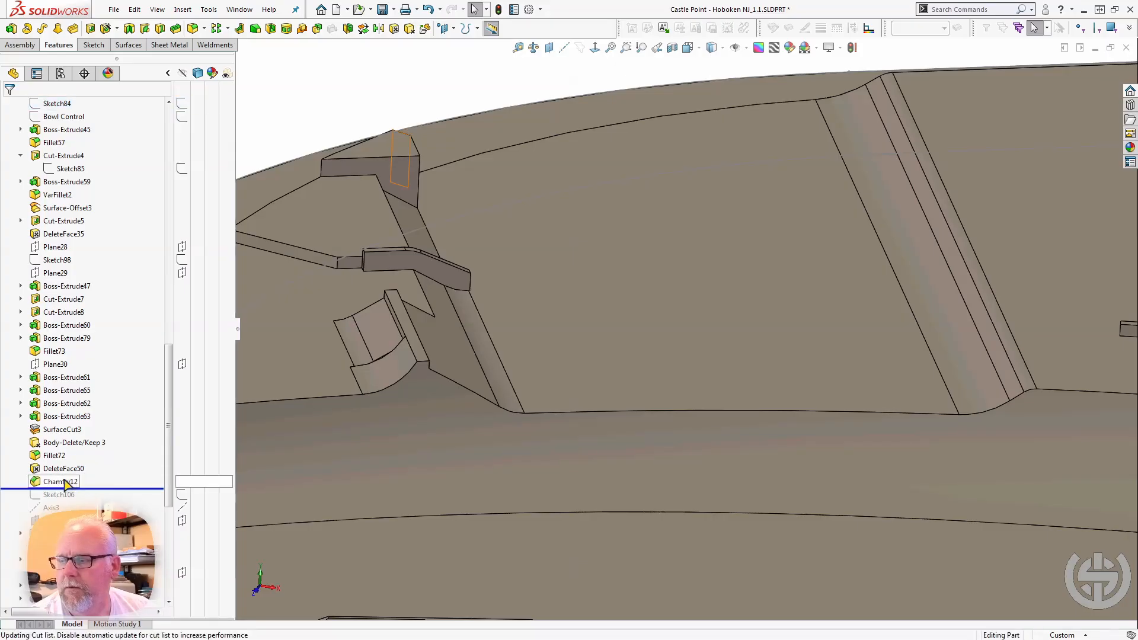
left_click(69, 482)
middle_click_drag(349, 279, 262, 335)
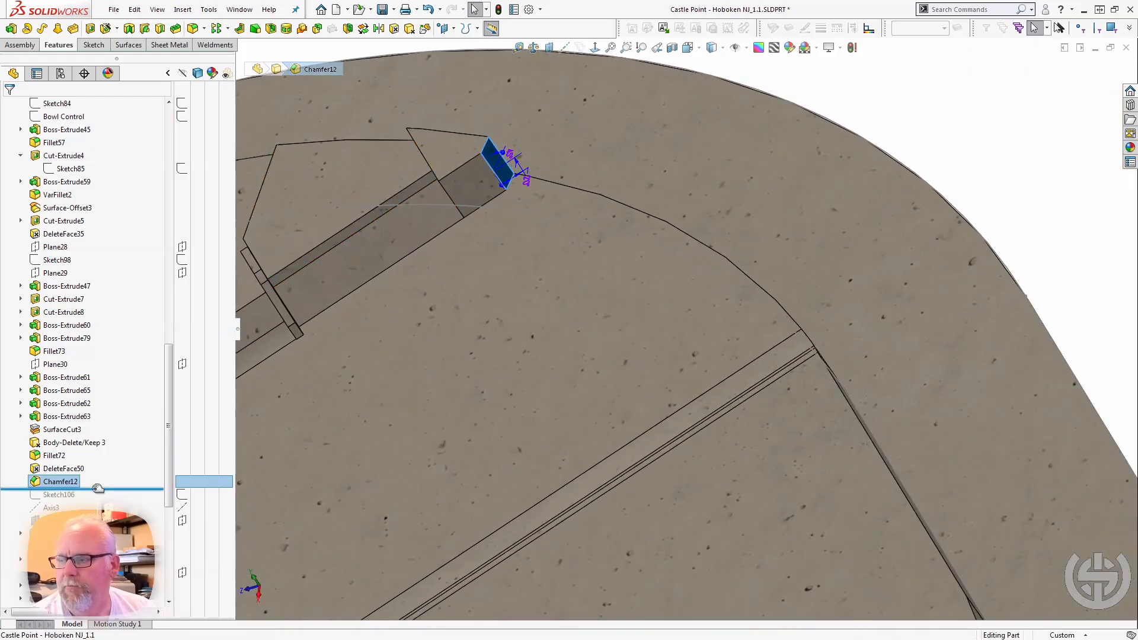
Roll the model forward past Cut-Revolve1 and select the revolved cut and its Sketch107 to examine the curved stairs' stepped profile.
left_click_drag(94, 488, 95, 527)
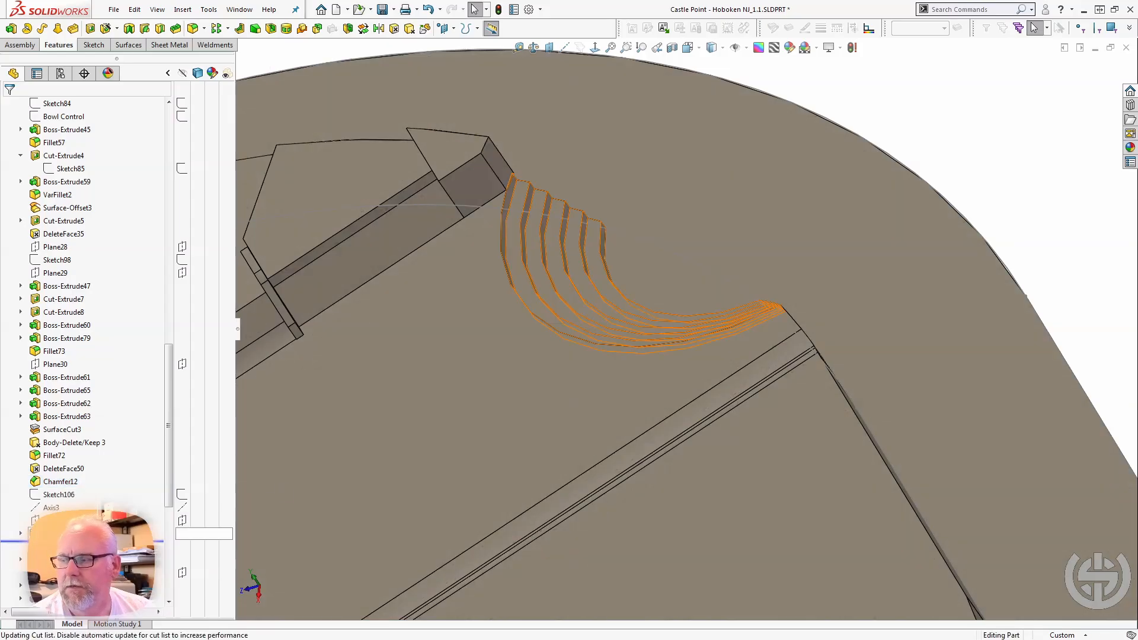
left_click(68, 534)
mouse_move(781, 363)
middle_mouse_down()
mouse_move(804, 332)
mouse_move(727, 359)
mouse_move(701, 348)
middle_mouse_up()
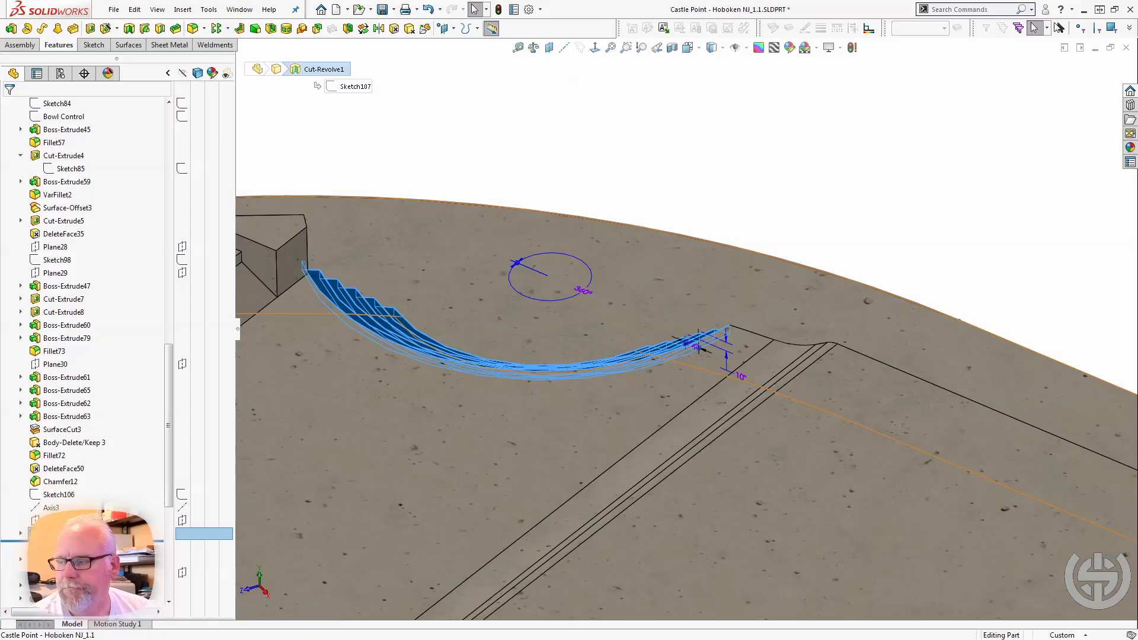
left_click(20, 533)
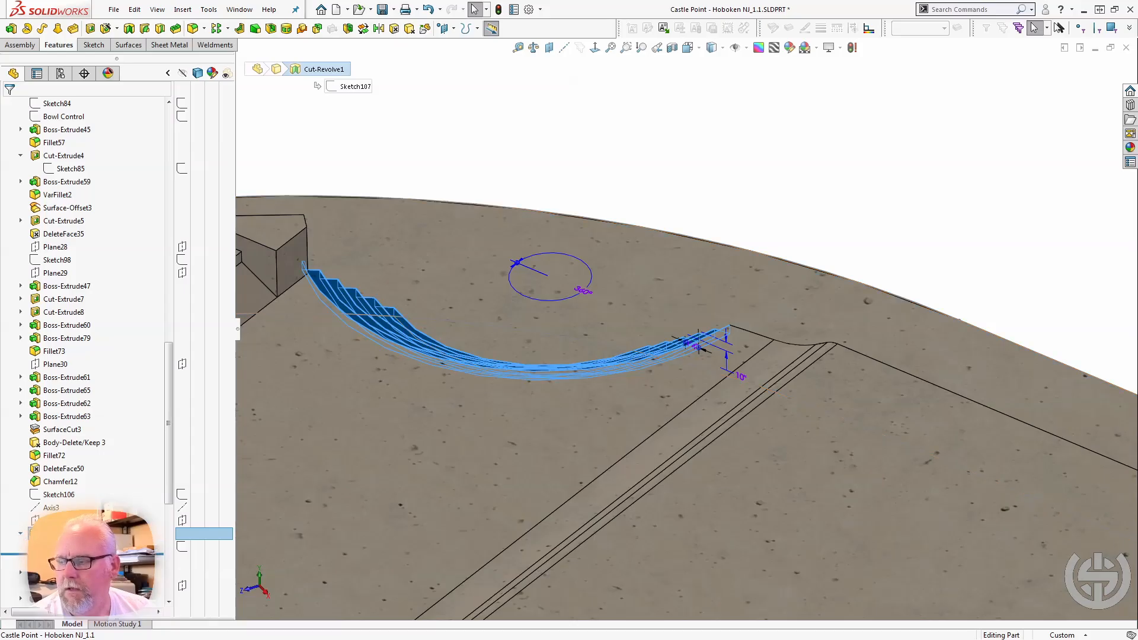
key("Down")
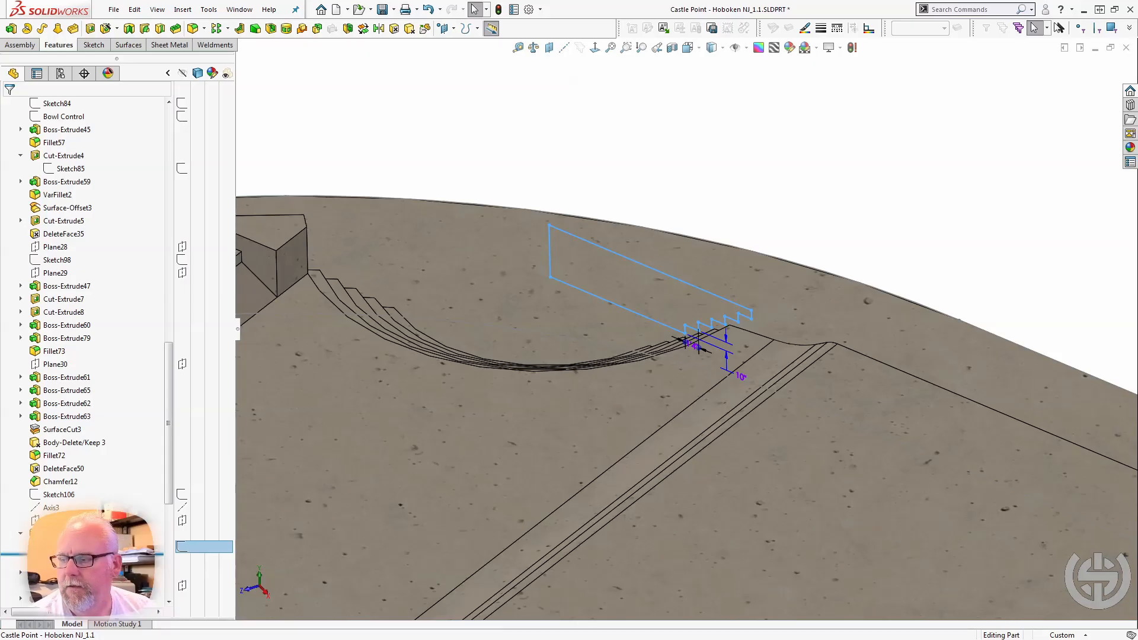
Roll the model forward past DeleteFace36 and select it to examine the cleaned-up wall end above the curved stairs.
left_click_drag(118, 554, 118, 567)
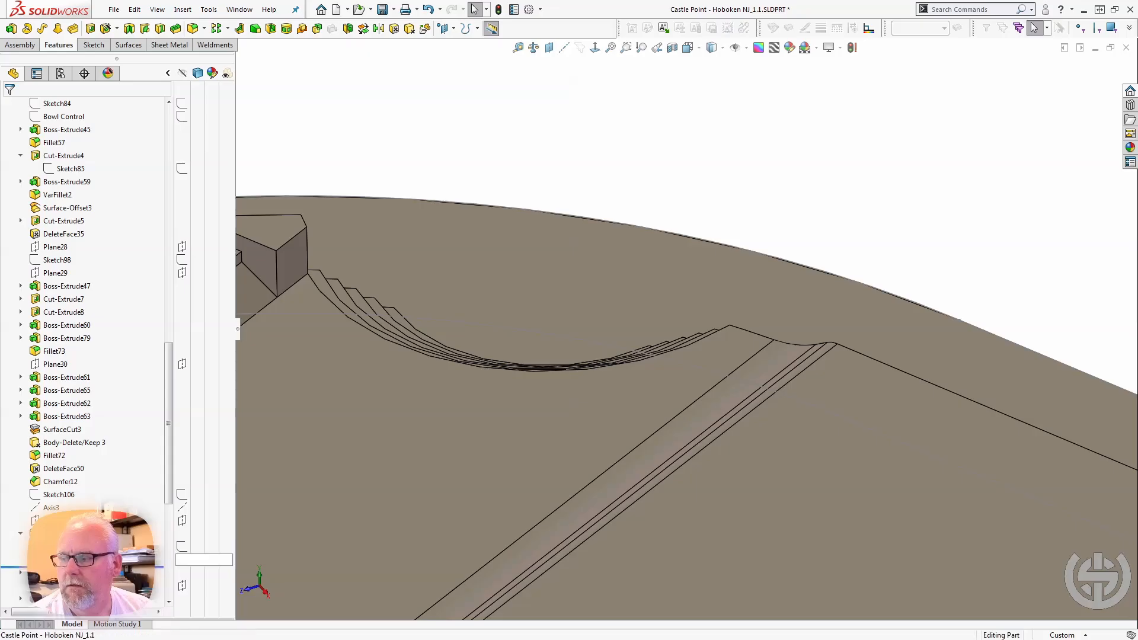
left_click(119, 560)
middle_click_drag(374, 493, 200, 483)
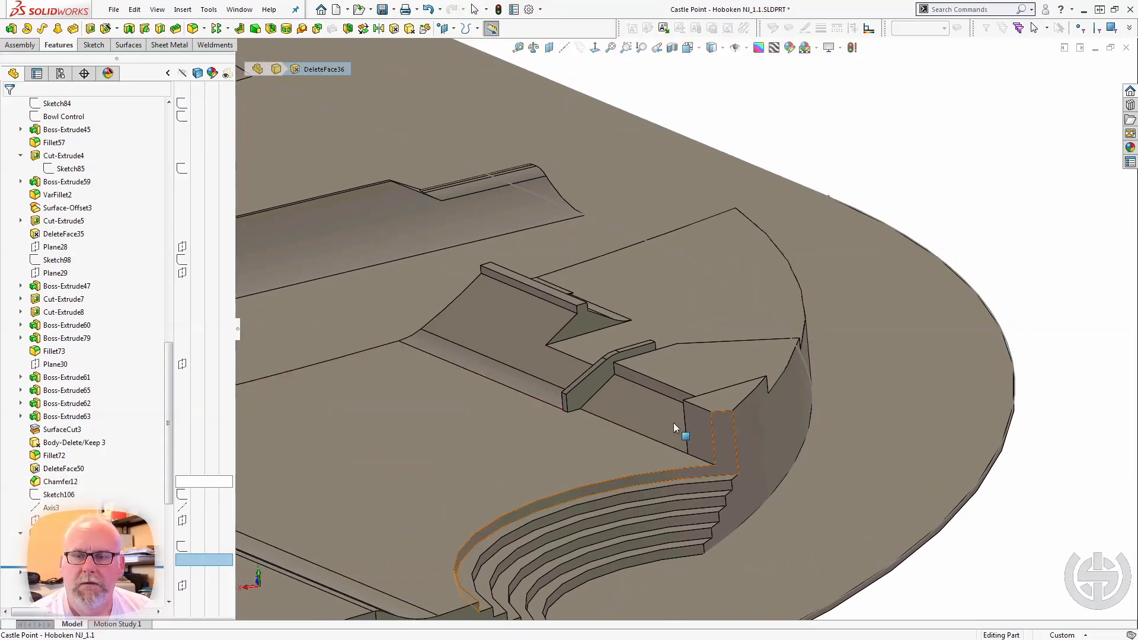
left_click(723, 429)
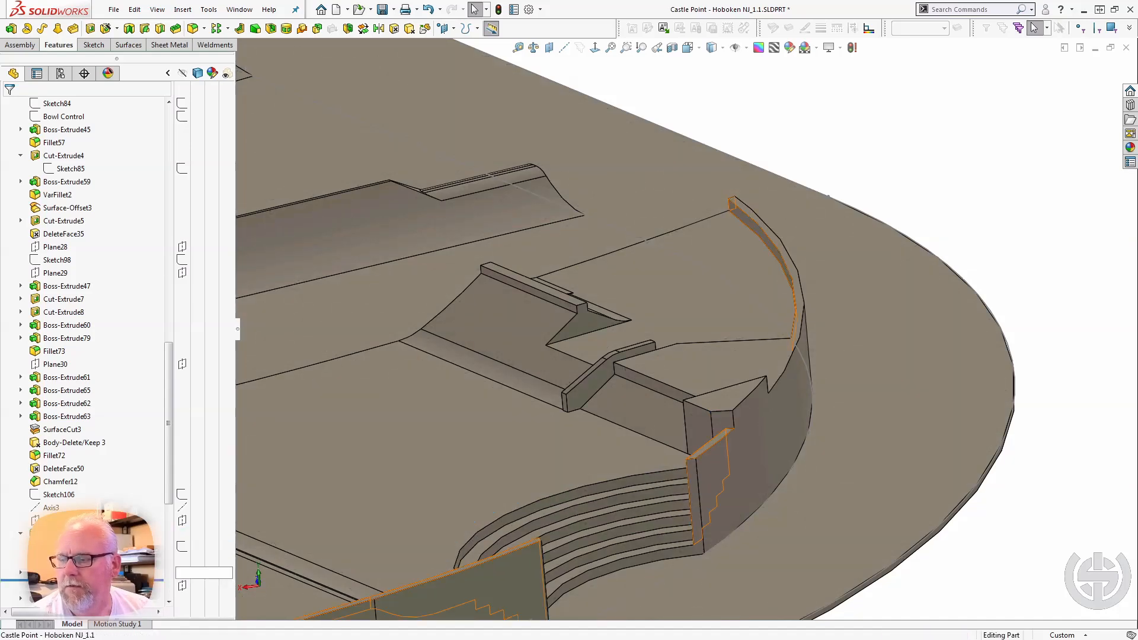
Roll the model forward past North Curb and select it to examine the curb running around the raised deck.
left_click(490, 477)
mouse_move(490, 477)
middle_mouse_down()
mouse_move(572, 443)
mouse_move(599, 412)
mouse_move(619, 417)
mouse_move(605, 468)
mouse_move(654, 431)
mouse_move(659, 472)
middle_mouse_up()
scroll(658, 483, "up", 2)
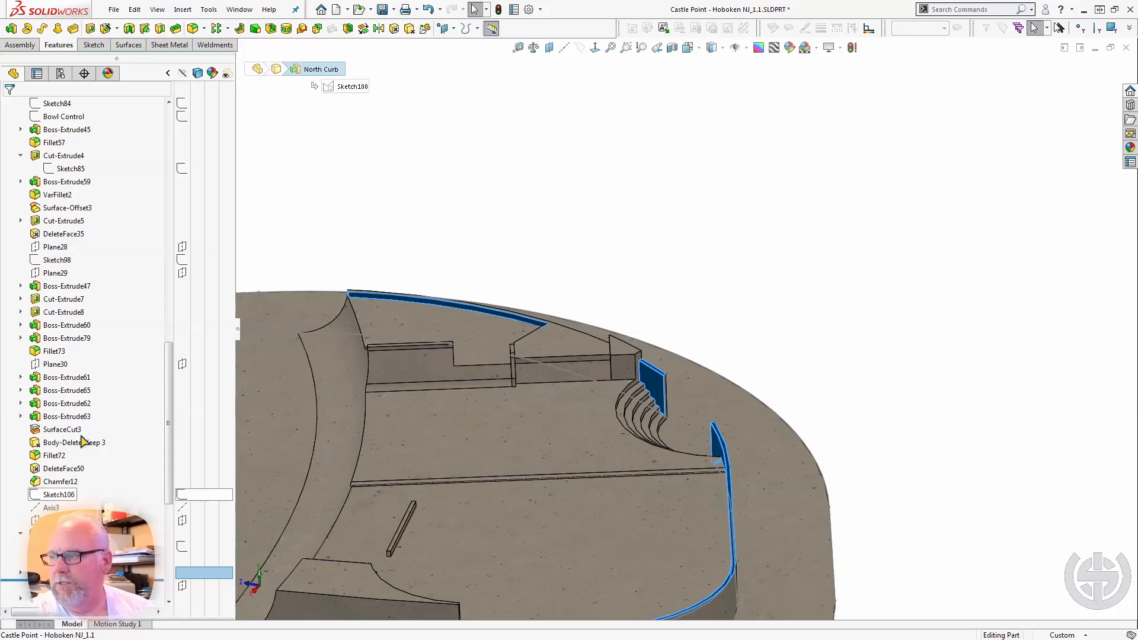
Select Sketch84 at the start of the Elevated North folder and compare its outline with the North Curb extrusion.
scroll(83, 236, "up", 7)
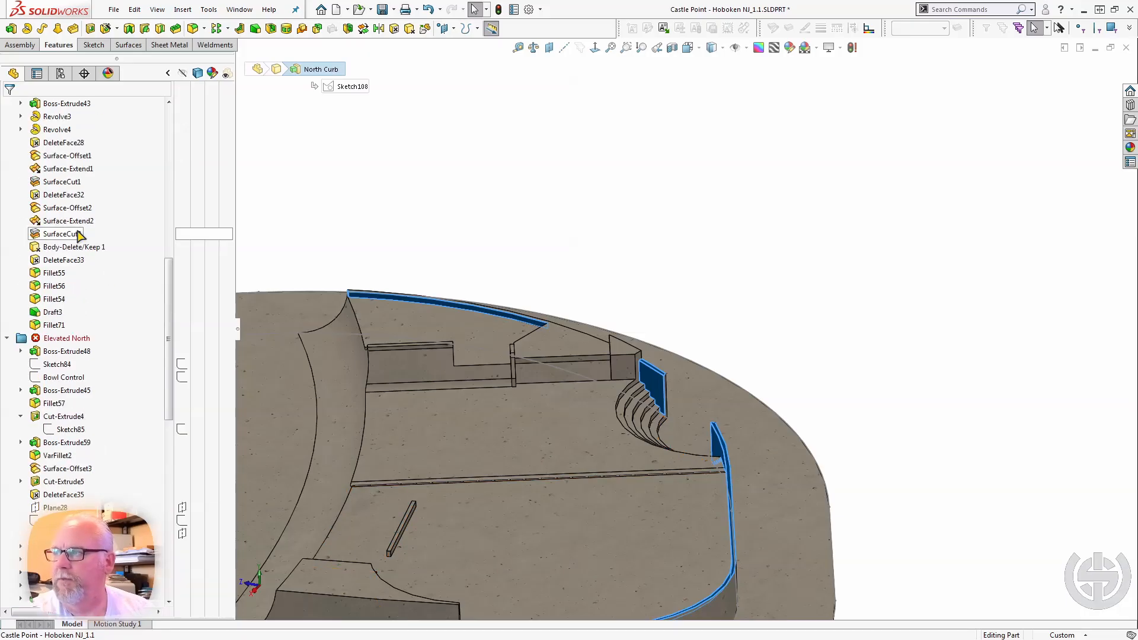
left_click(57, 364)
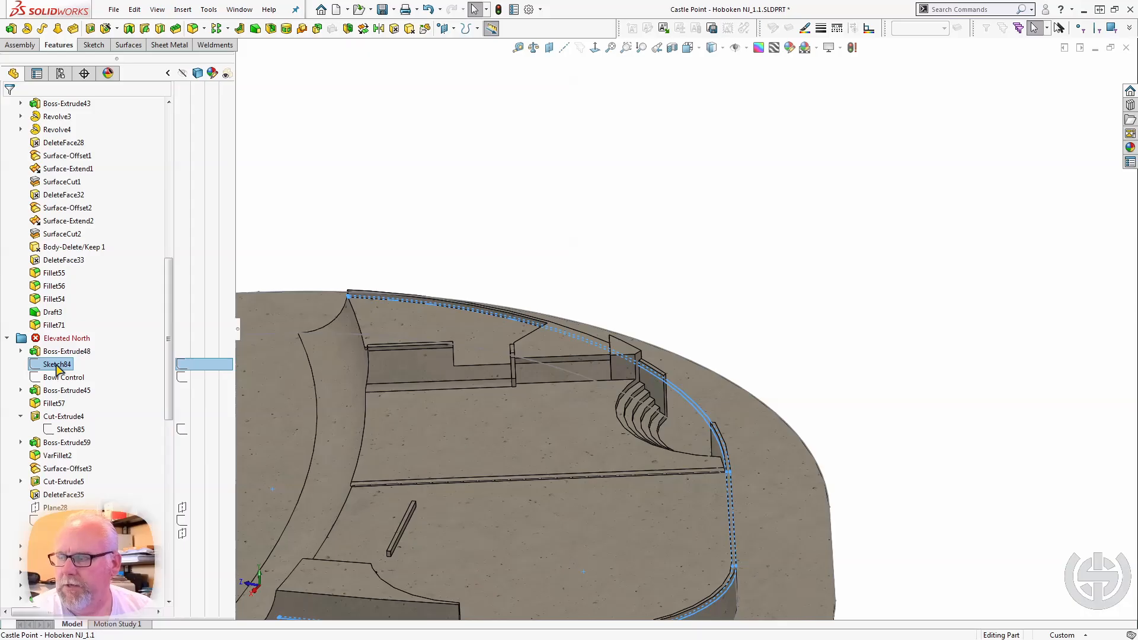
scroll(90, 491, "down", 8)
left_click(64, 314)
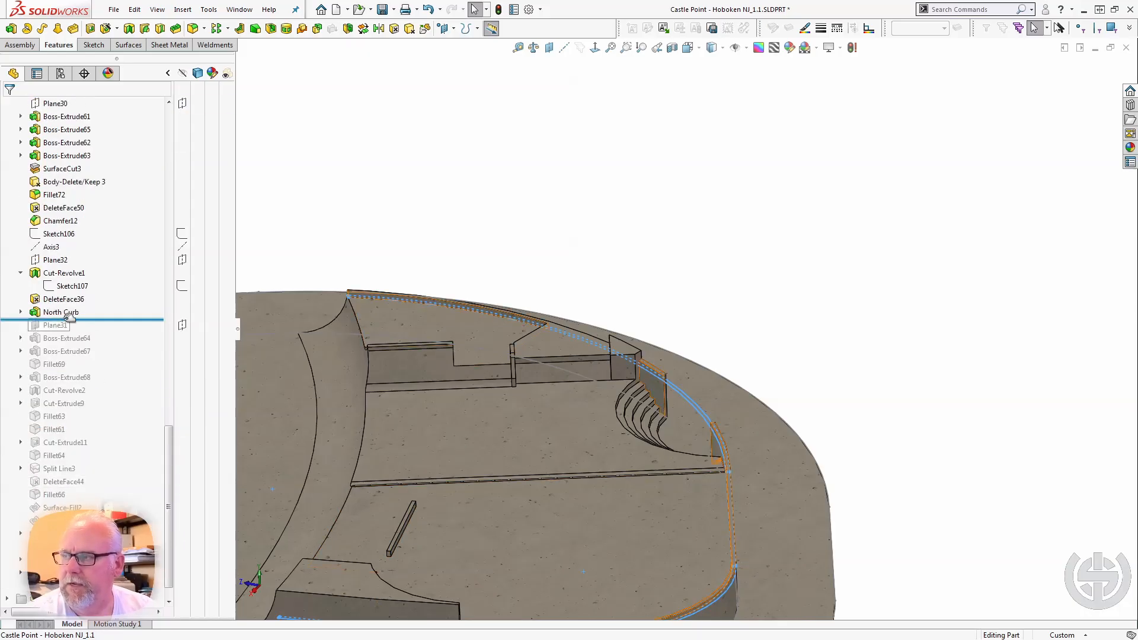
left_click(62, 312)
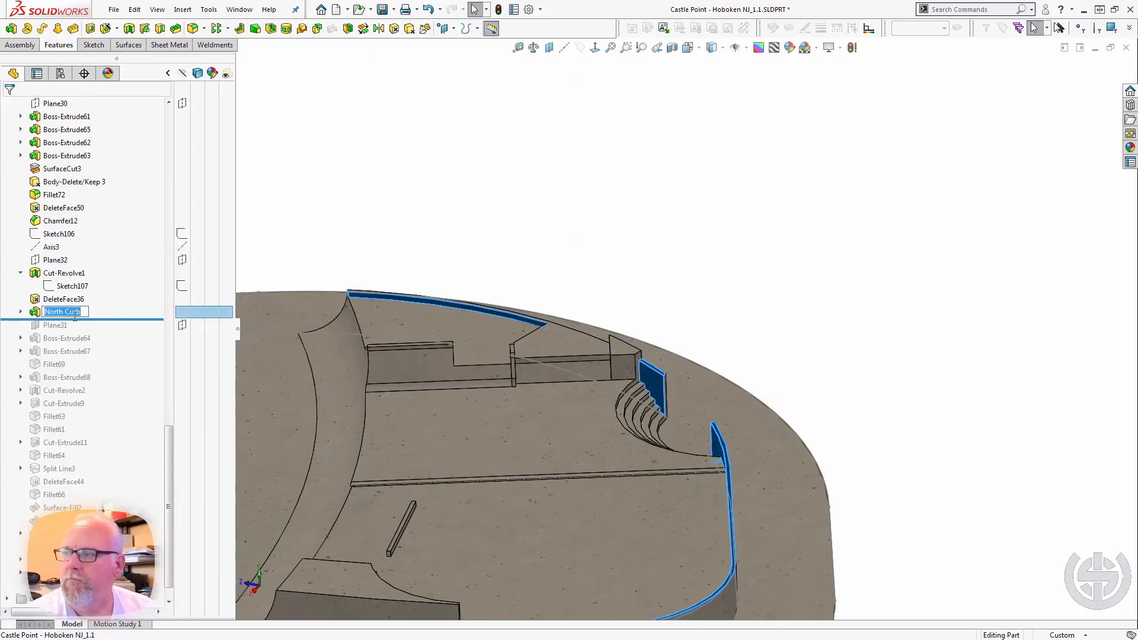
Roll the model forward past Plane31 and Boss-Extrude64 and select the extrusion to examine the raised quarter-pipe extension from behind.
left_click_drag(101, 320, 90, 345)
left_click(77, 339)
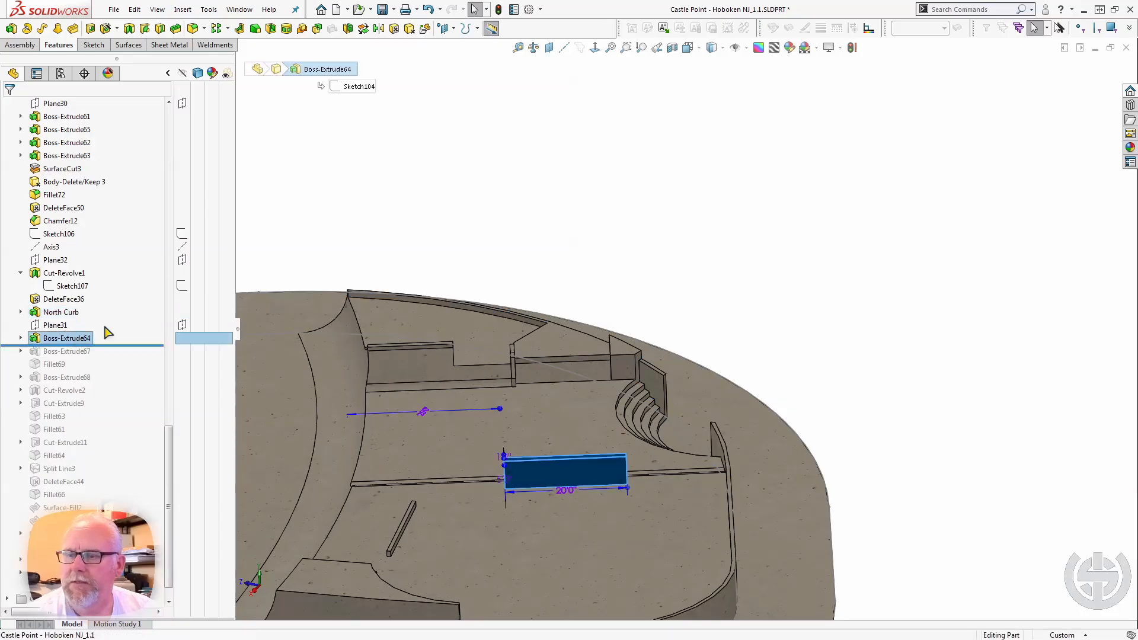
middle_click_drag(627, 459, 787, 454)
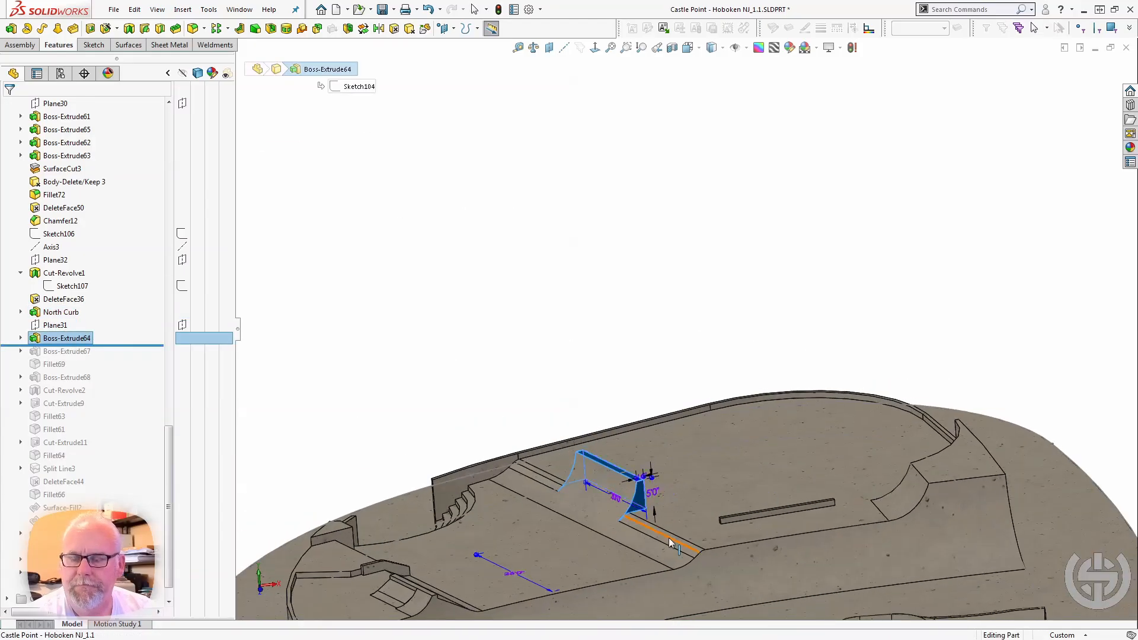
scroll(672, 539, "down", 4)
mouse_move(540, 447)
middle_mouse_down()
mouse_move(543, 426)
mouse_move(529, 456)
middle_mouse_up()
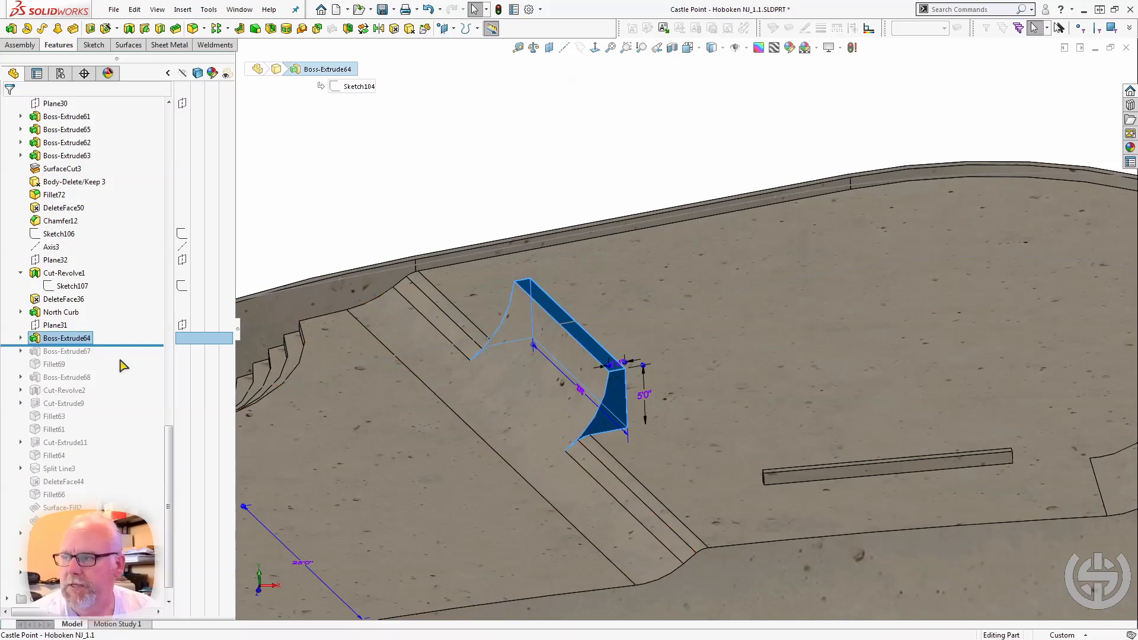
Roll the model forward past Boss-Extrude67 and select the curved Cut-Extrude7 face to examine how the transition continues up the extension.
left_click_drag(111, 346, 111, 358)
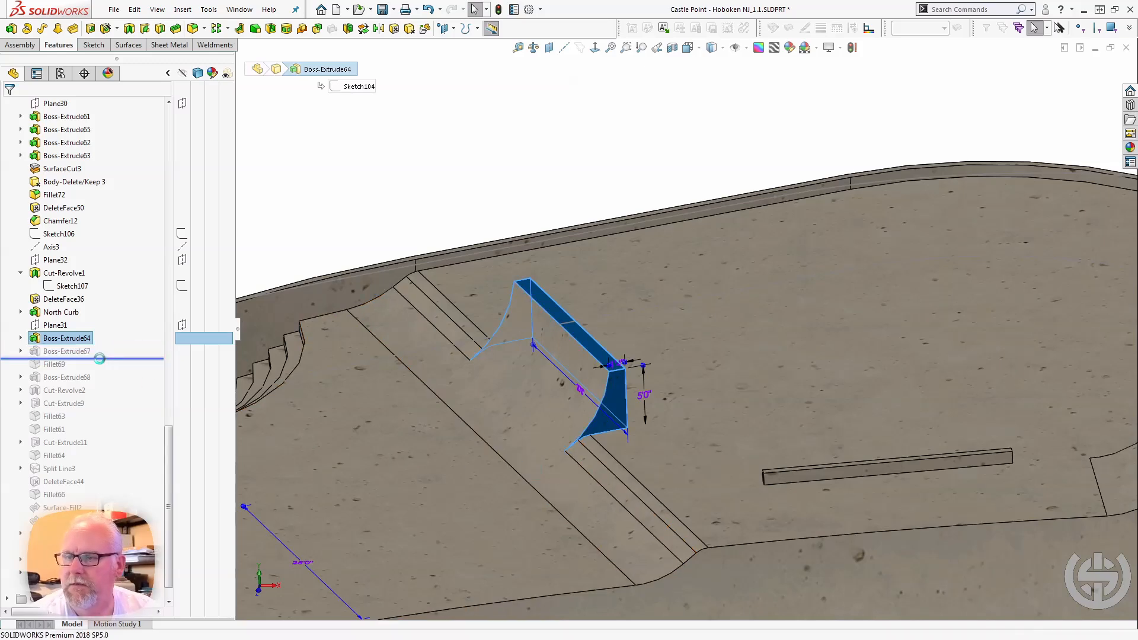
left_click(552, 418)
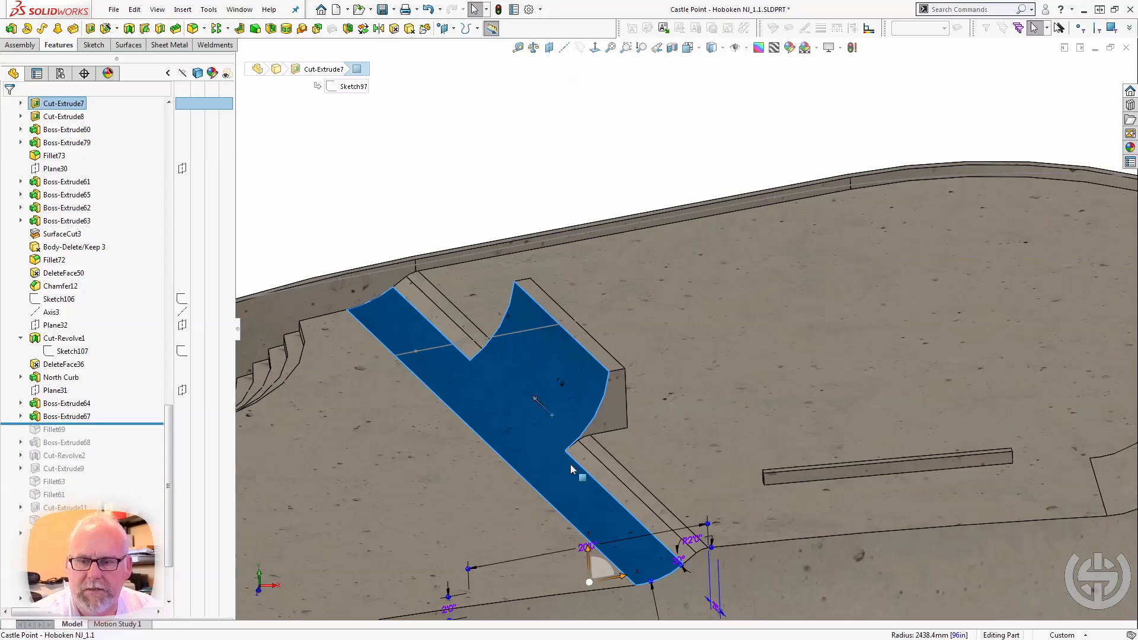
scroll(570, 465, "up", 1)
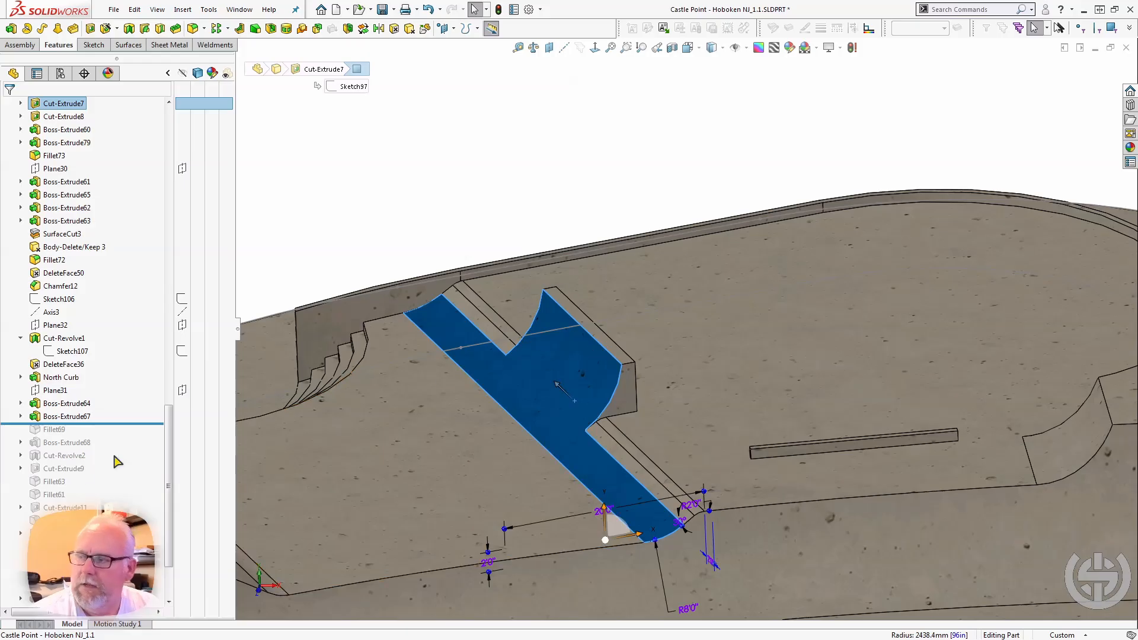
Roll the model forward past Fillet69 and select the fillet and its face to examine the rounded inside corner of the wall.
left_click_drag(108, 423, 71, 437)
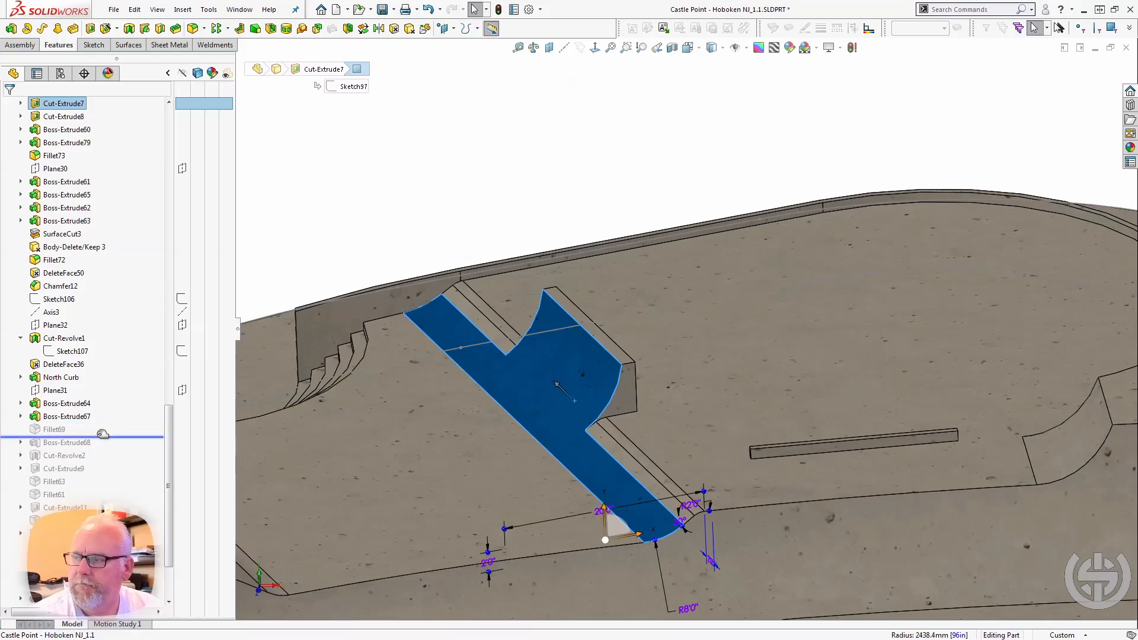
left_click(61, 431)
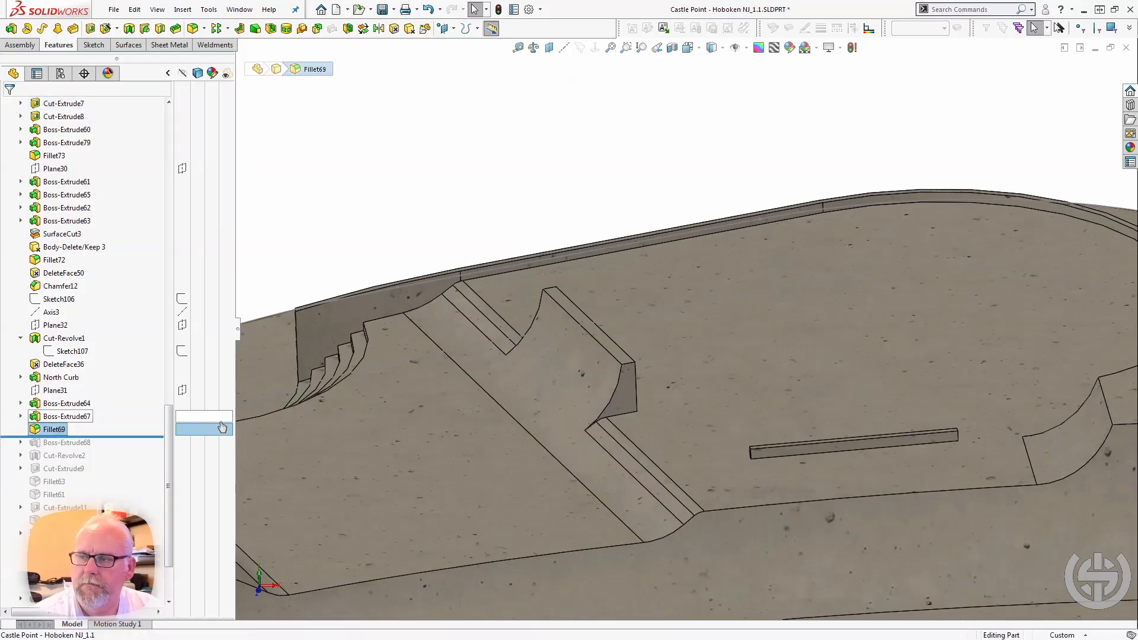
scroll(421, 502, "up", 2)
scroll(295, 406, "up", 2)
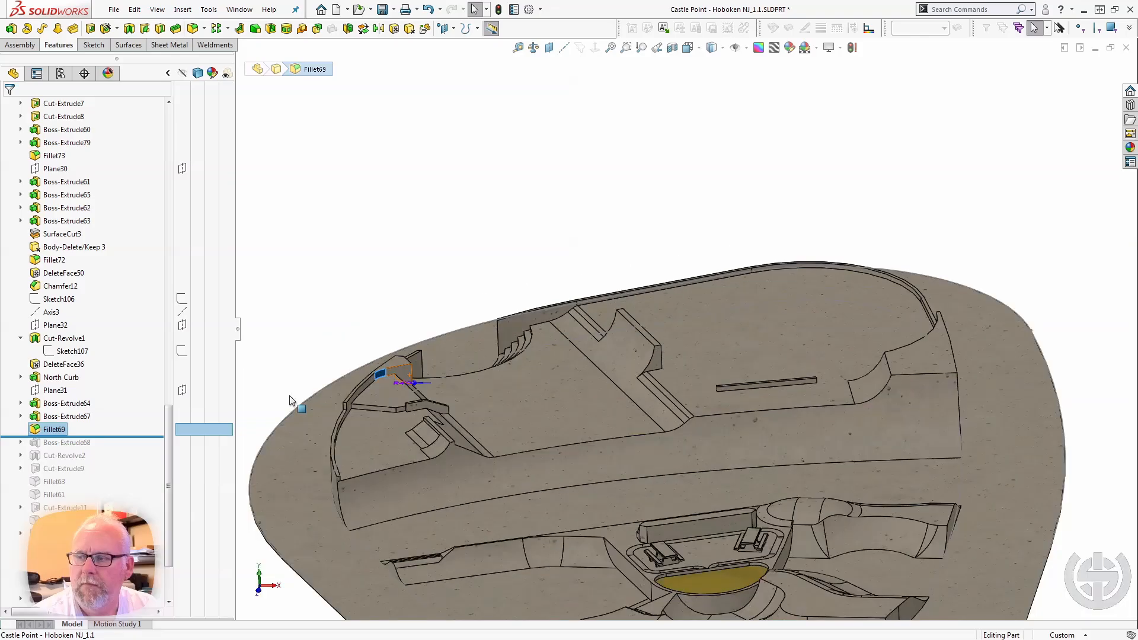
scroll(297, 406, "down", 4)
middle_click_drag(584, 341, 611, 335)
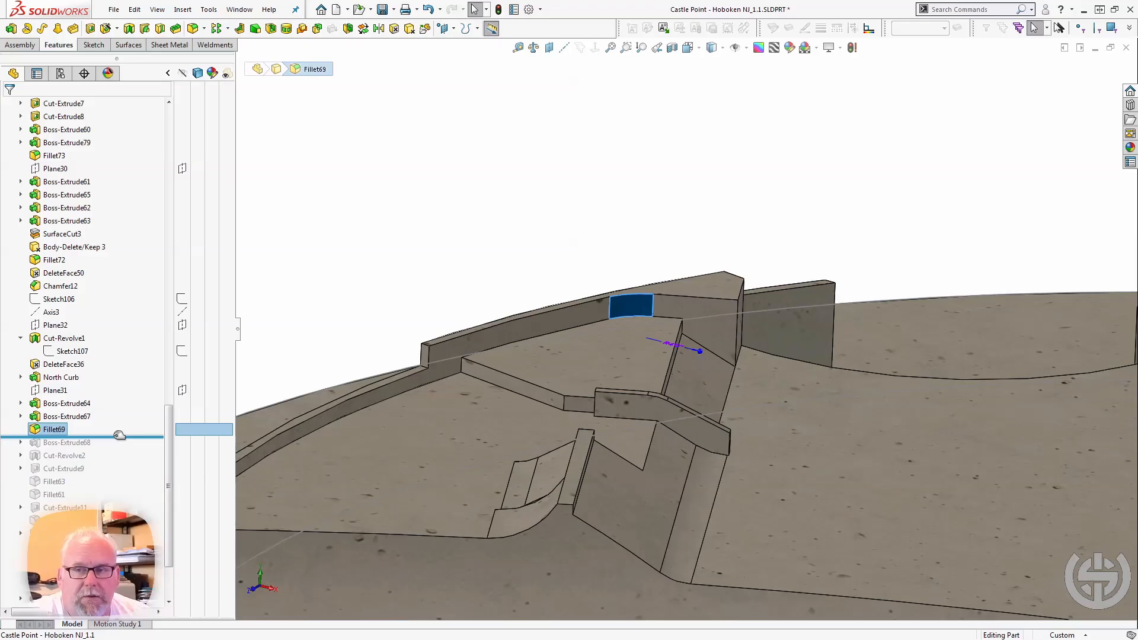
left_click(622, 254)
left_click(626, 303)
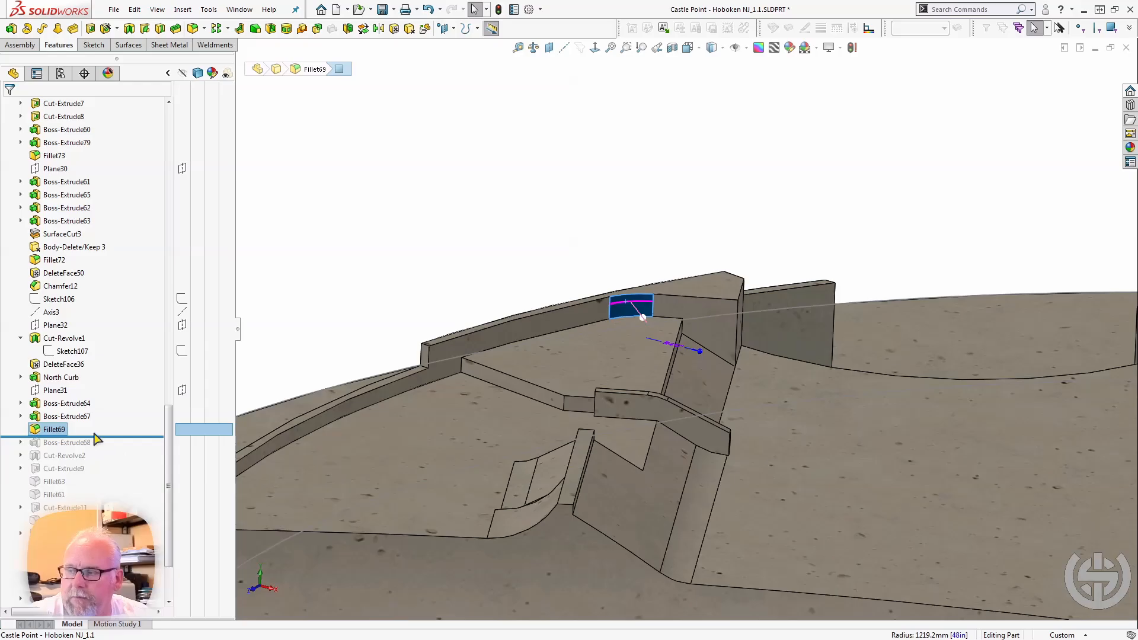
Roll the model forward past Boss-Extrude68 and select it to examine the curved wall beside the stairs.
left_click_drag(104, 436, 89, 448)
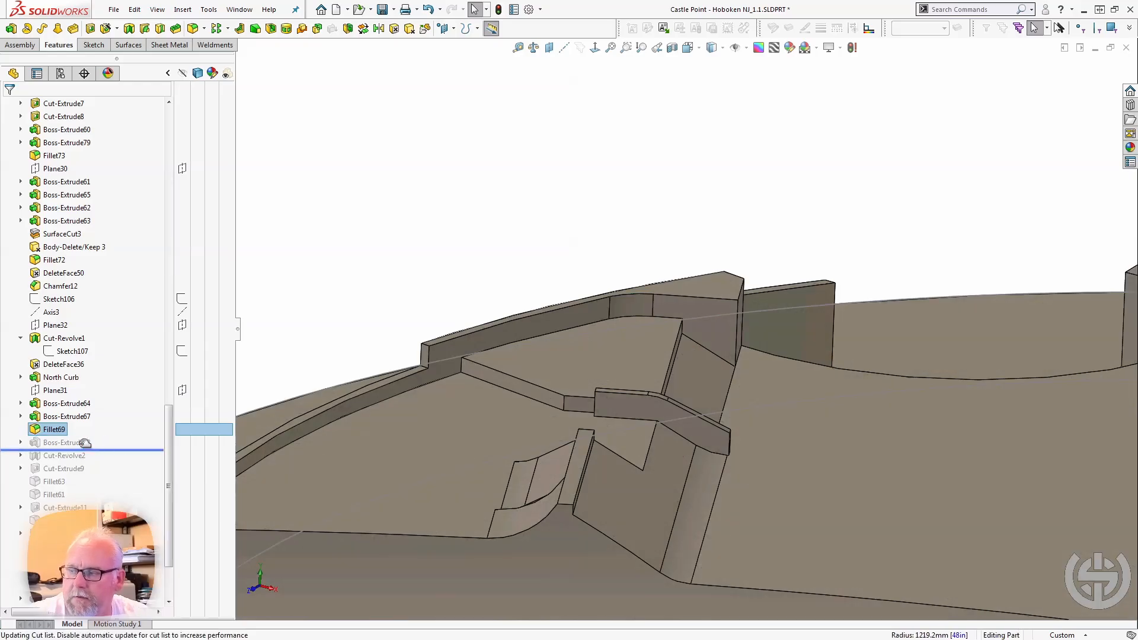
left_click(81, 446)
scroll(650, 393, "up", 7)
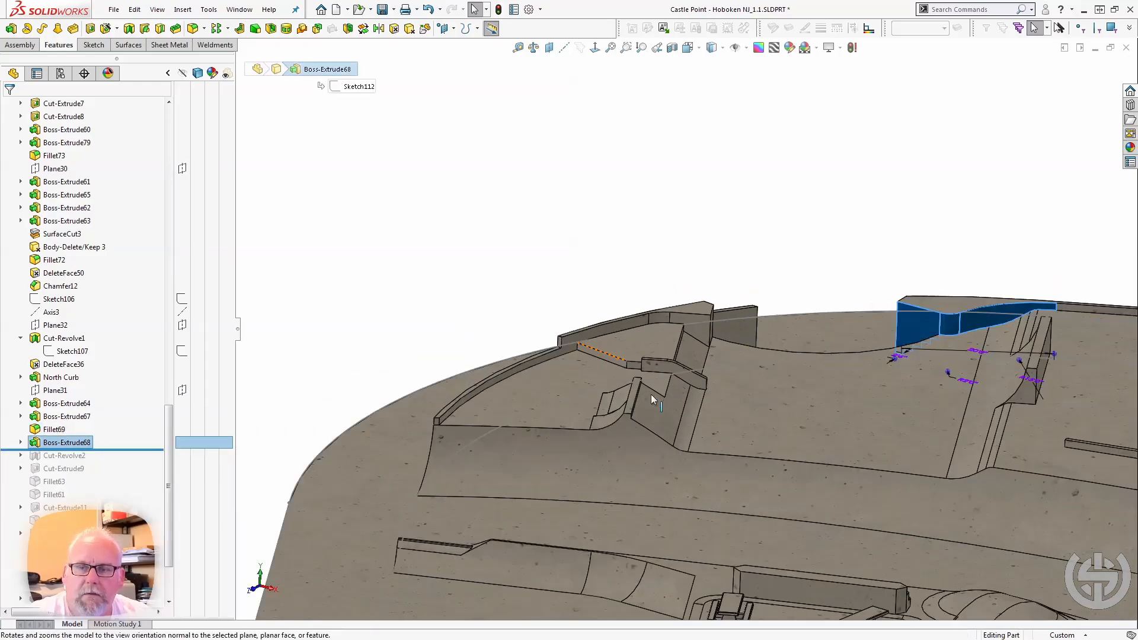
scroll(800, 358, "down", 5)
middle_click_drag(821, 311, 820, 353)
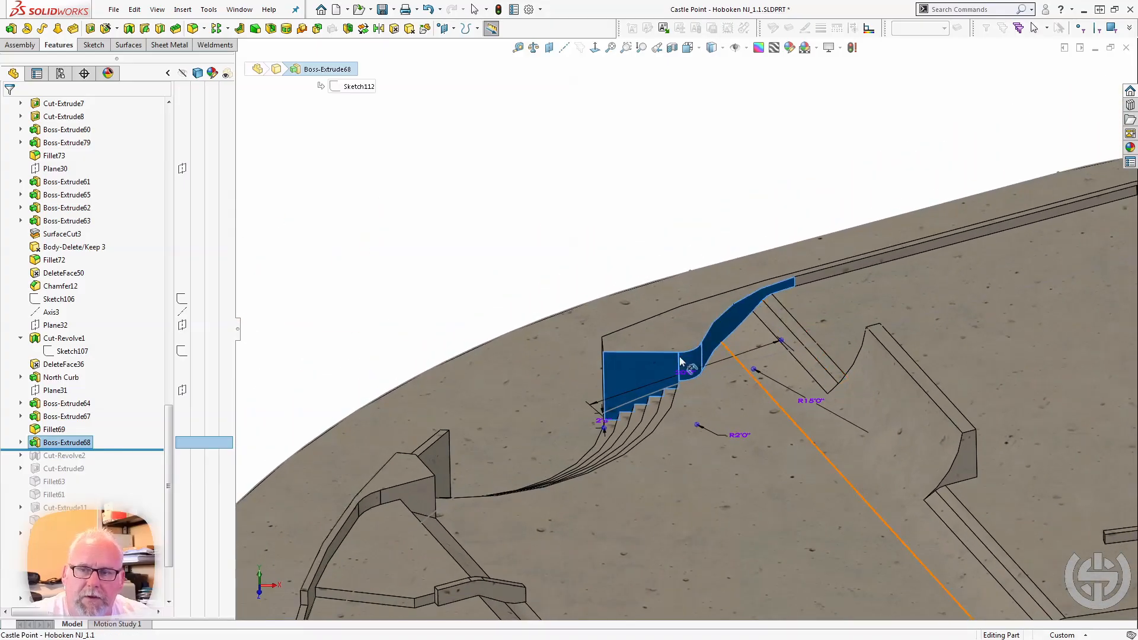
Select the curved face of Boss-Extrude68, followed by the Boss-Extrude65 block face across the stairs, to compare the two sides.
left_click(630, 274)
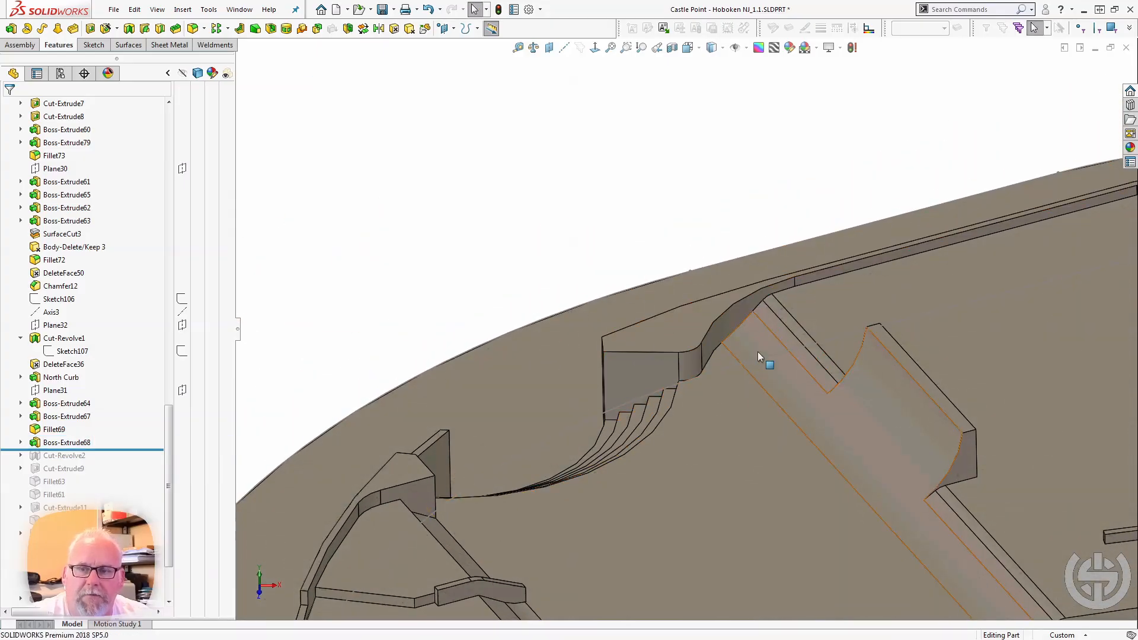
left_click(733, 324)
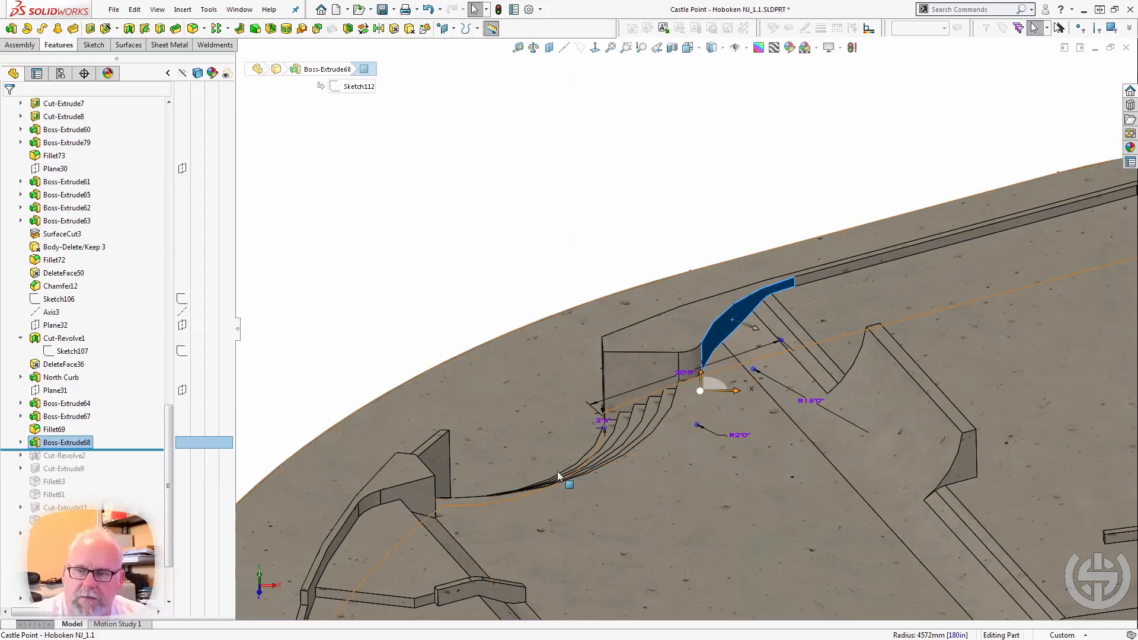
left_click(415, 492)
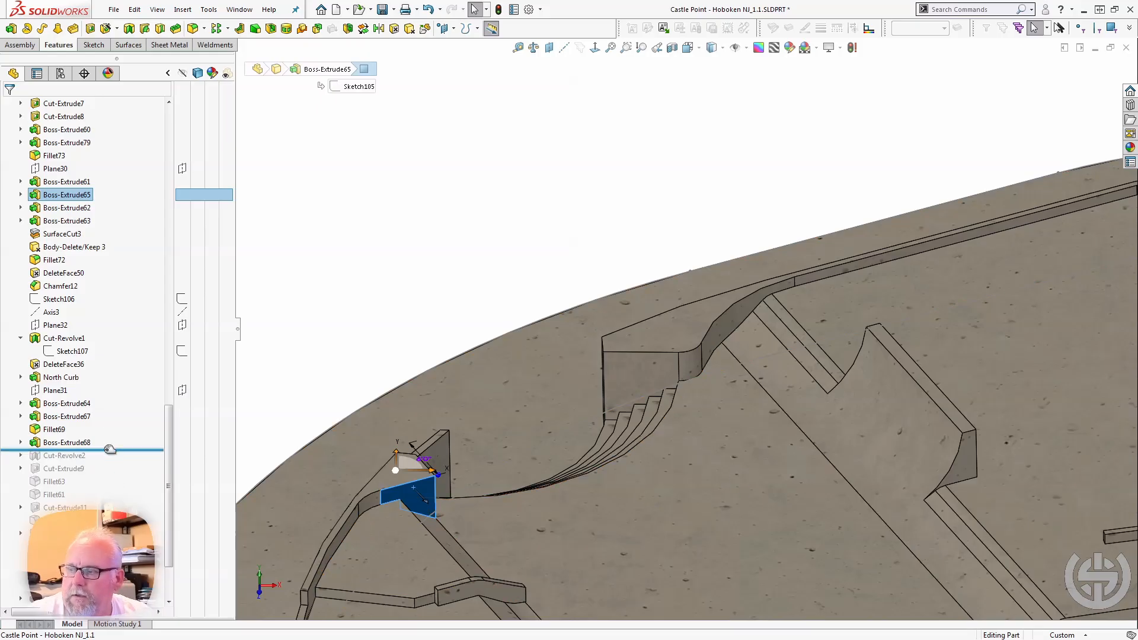
Roll the model forward past Cut-Revolve2 and examine the sloped walls it cuts on both sides of the curved stairs.
left_click_drag(107, 452, 102, 463)
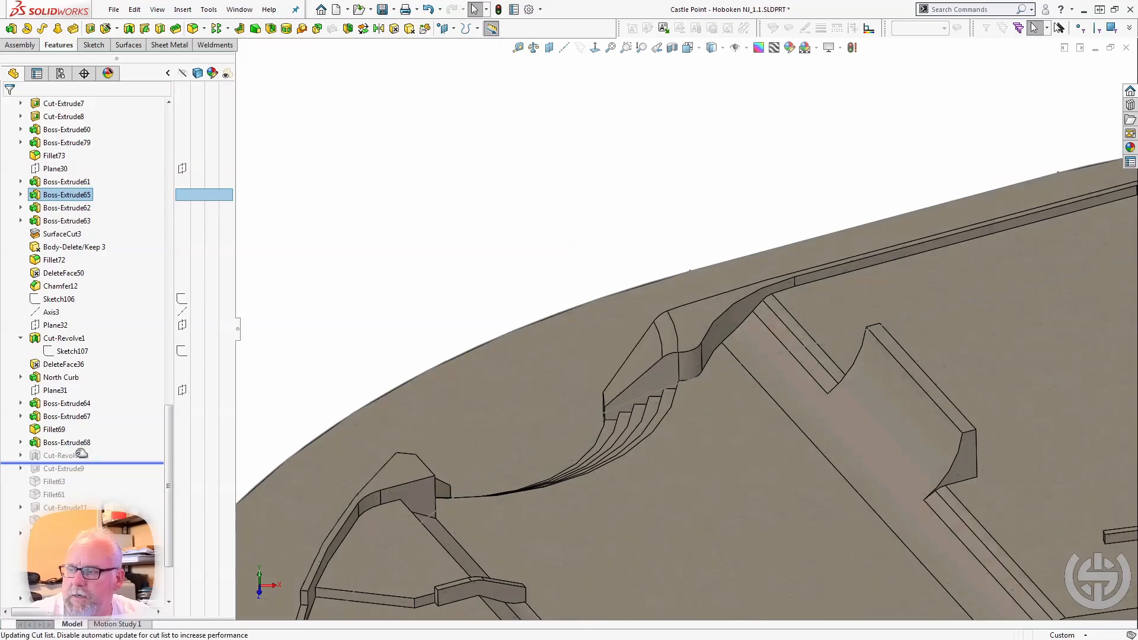
left_click(76, 455)
mouse_move(370, 433)
middle_mouse_down()
mouse_move(322, 394)
mouse_move(275, 426)
mouse_move(308, 437)
mouse_move(453, 424)
mouse_move(441, 415)
mouse_move(413, 430)
mouse_move(457, 318)
middle_mouse_up()
scroll(478, 250, "down", 3)
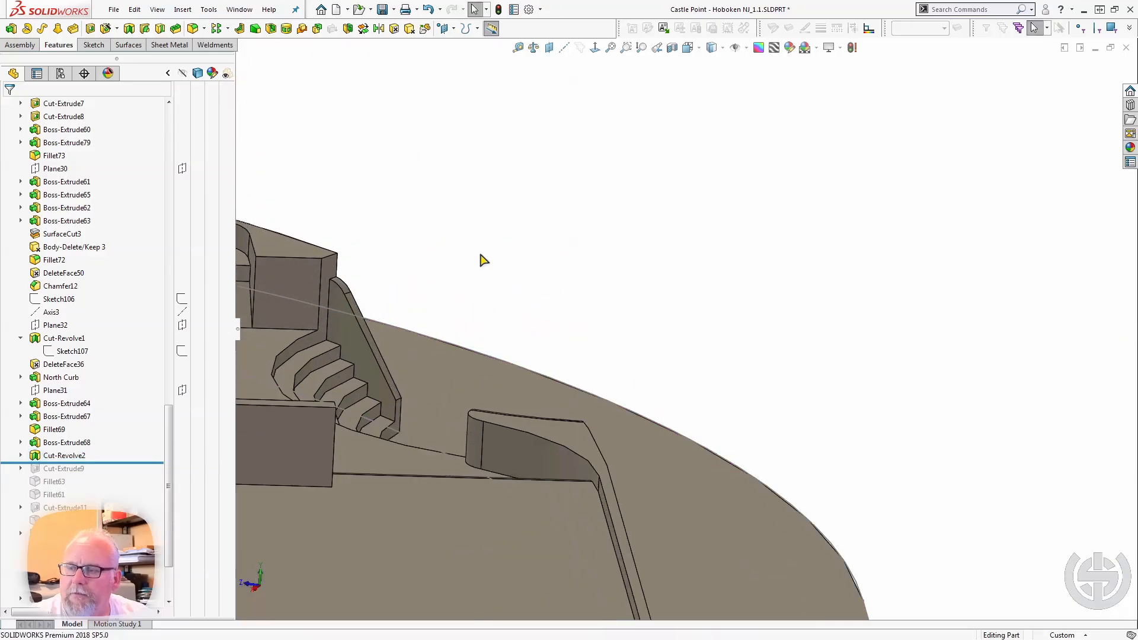
middle_click_drag(481, 268, 447, 297)
Select the North Curb's slanted edge beside the stairs and inspect the sloped wall cut from the opposite side.
left_click(358, 330)
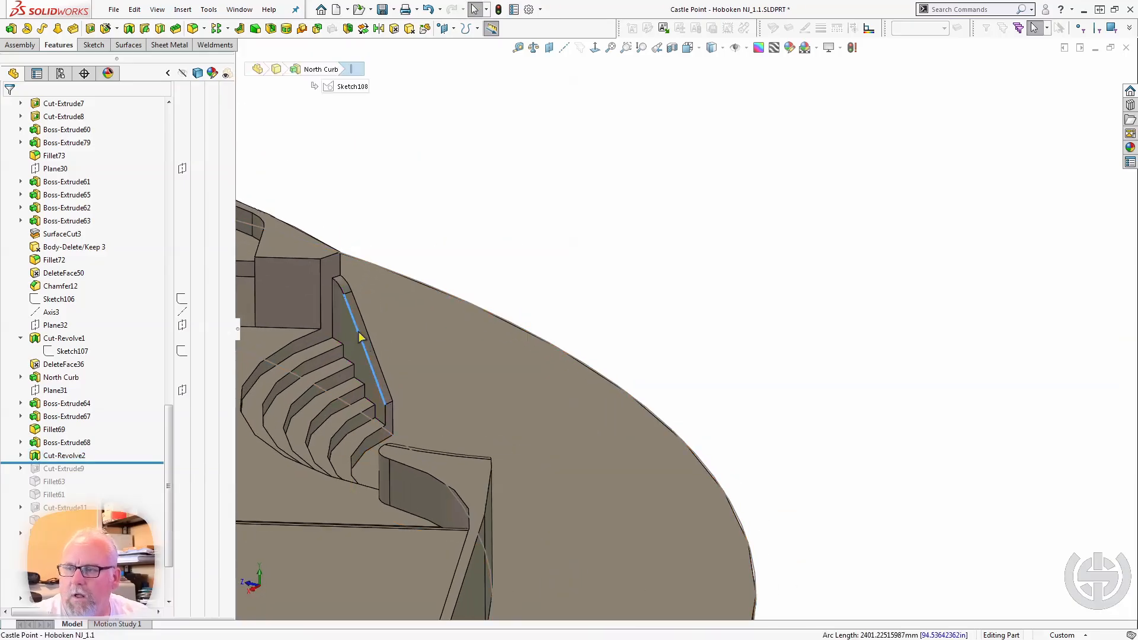
left_click(360, 322)
middle_click_drag(398, 420, 582, 461)
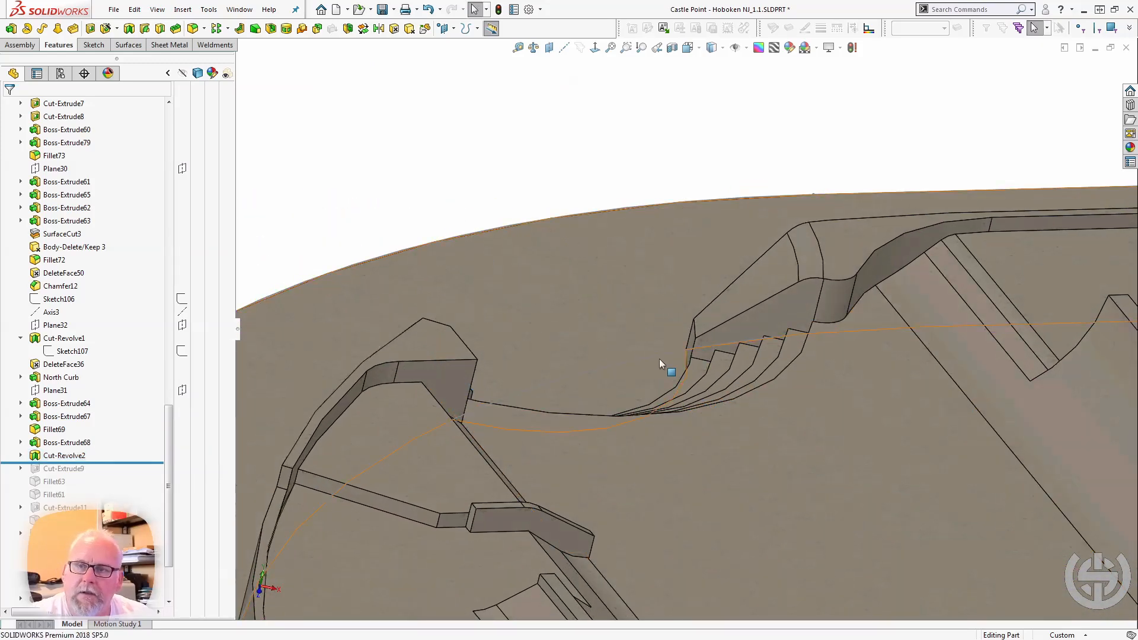
left_click(749, 286)
left_click(422, 221)
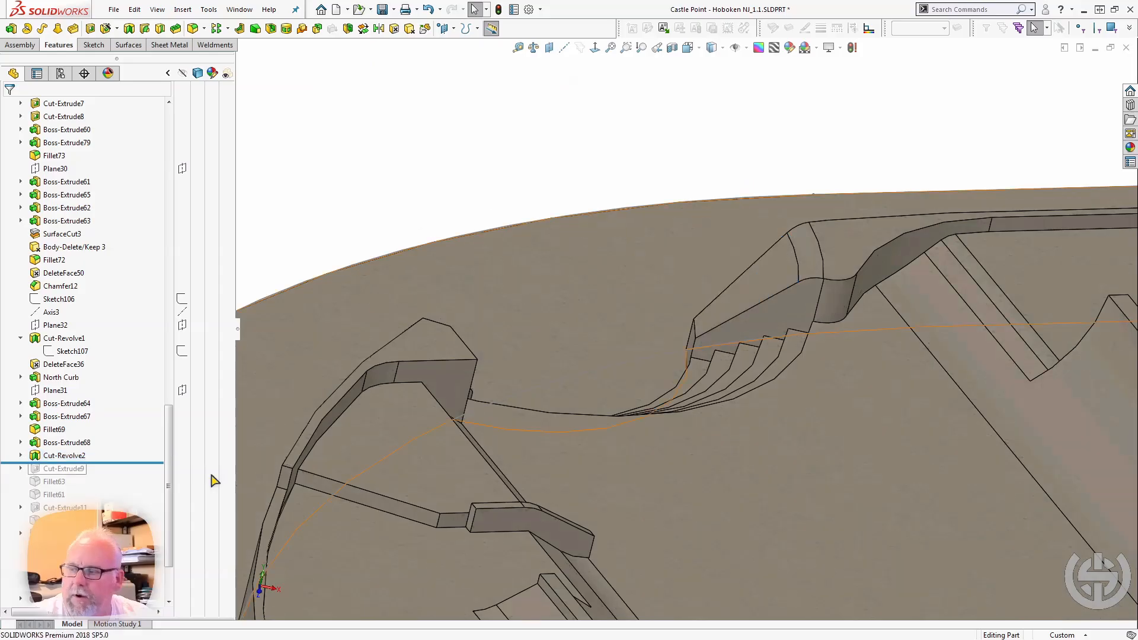
Roll the model forward past Cut-Extrude9 and select it to examine the bowl cut into the raised deck within the whole park.
left_click_drag(105, 462, 104, 470)
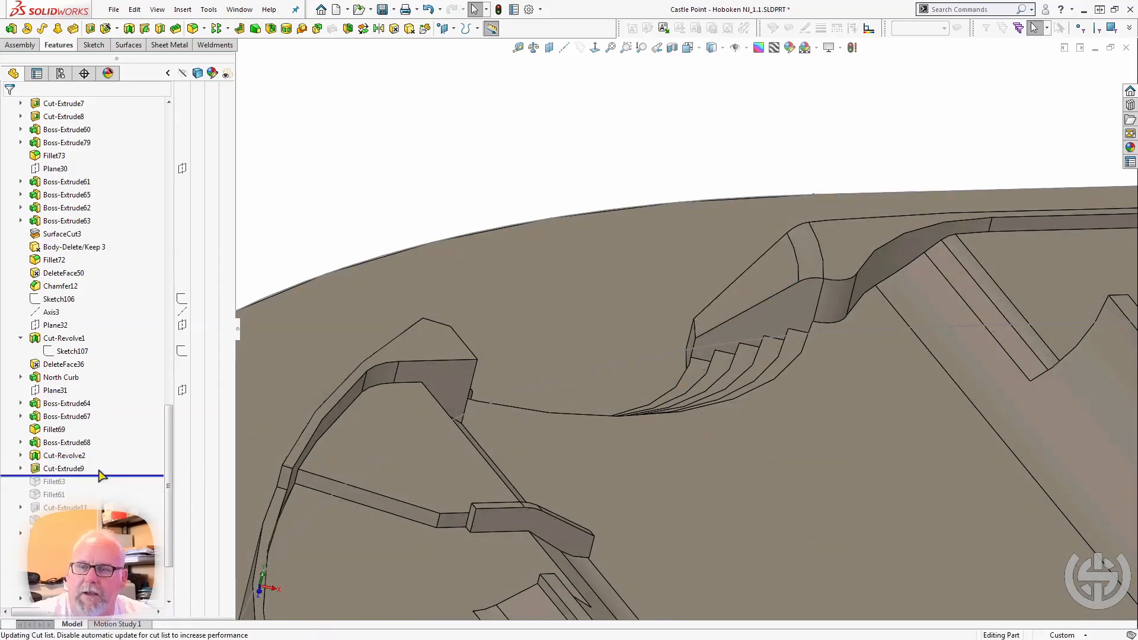
middle_click_drag(337, 198, 532, 425)
scroll(533, 425, "up", 5)
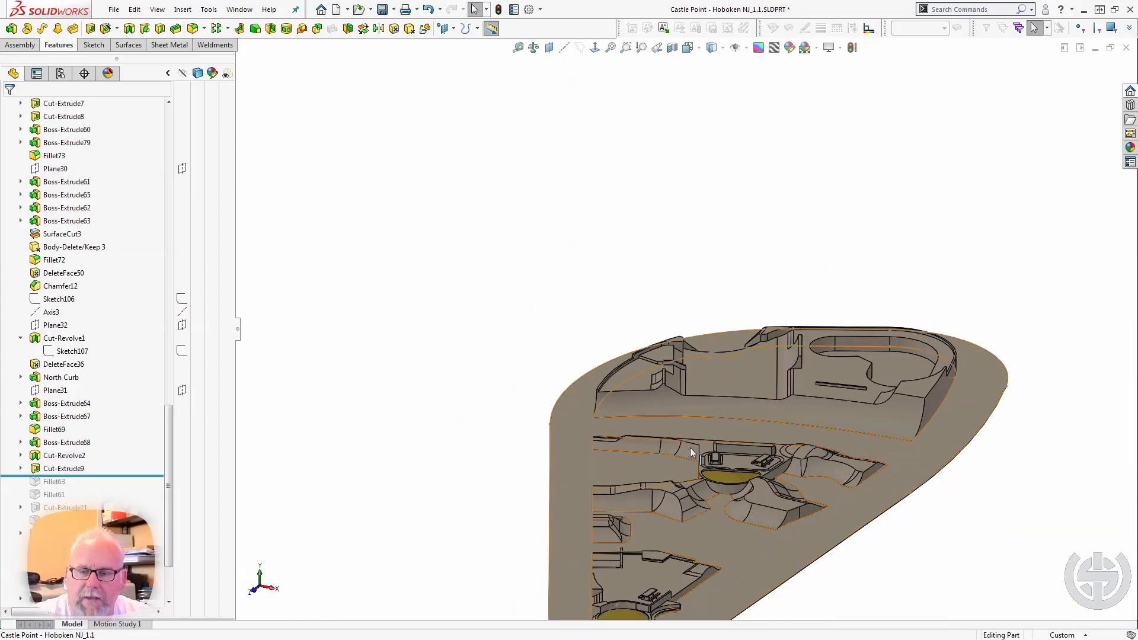
scroll(883, 325, "down", 3)
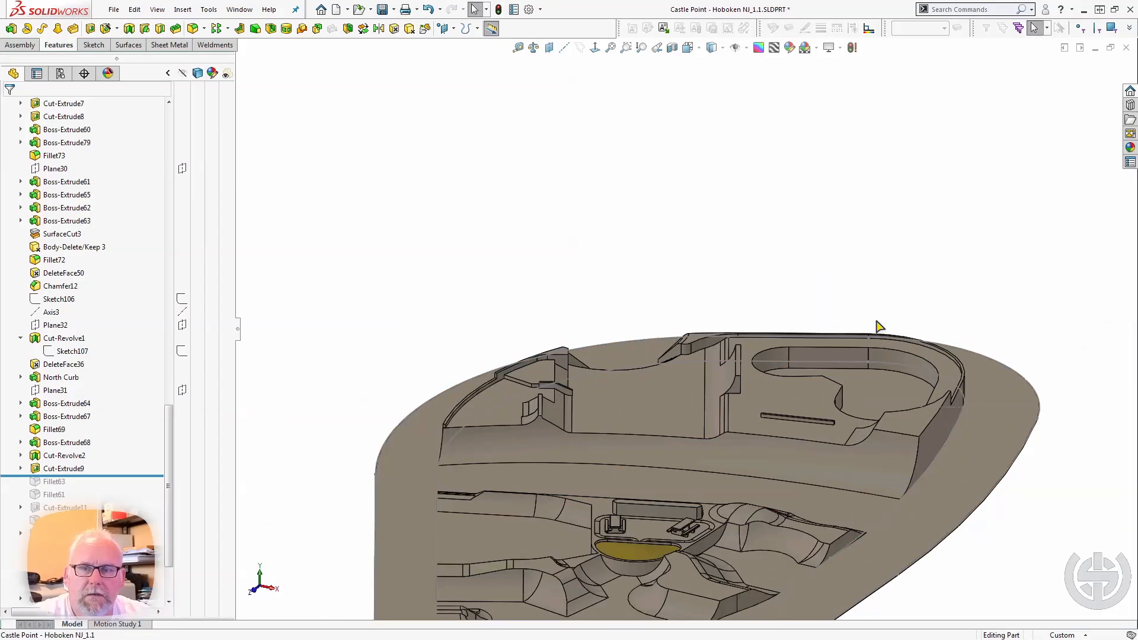
scroll(865, 329, "down", 2)
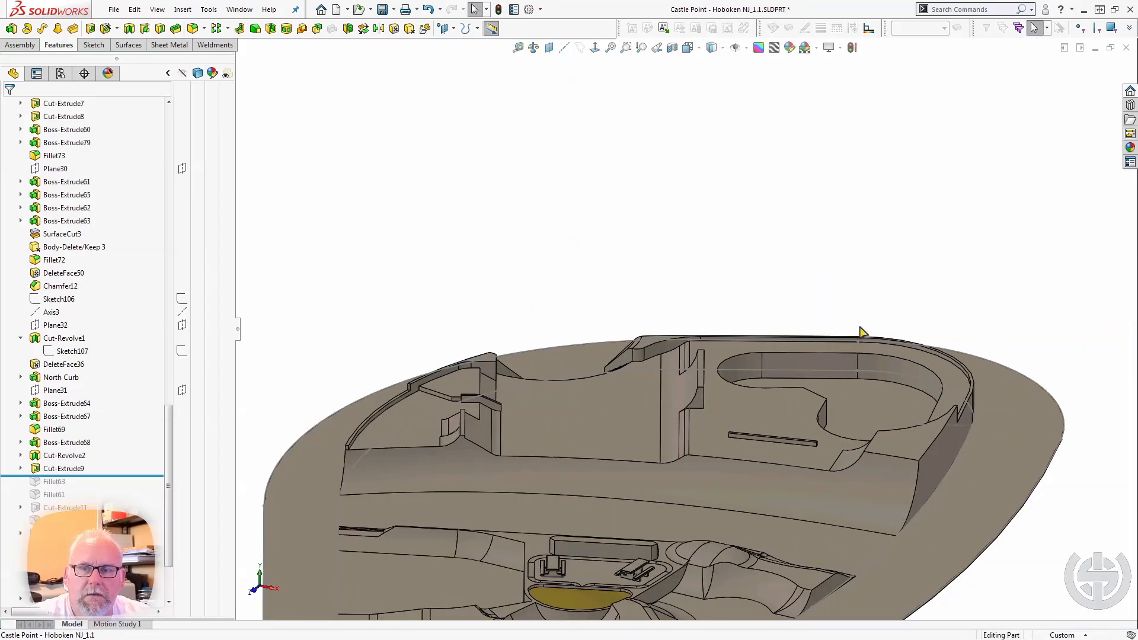
left_click(67, 468)
scroll(515, 375, "up", 2)
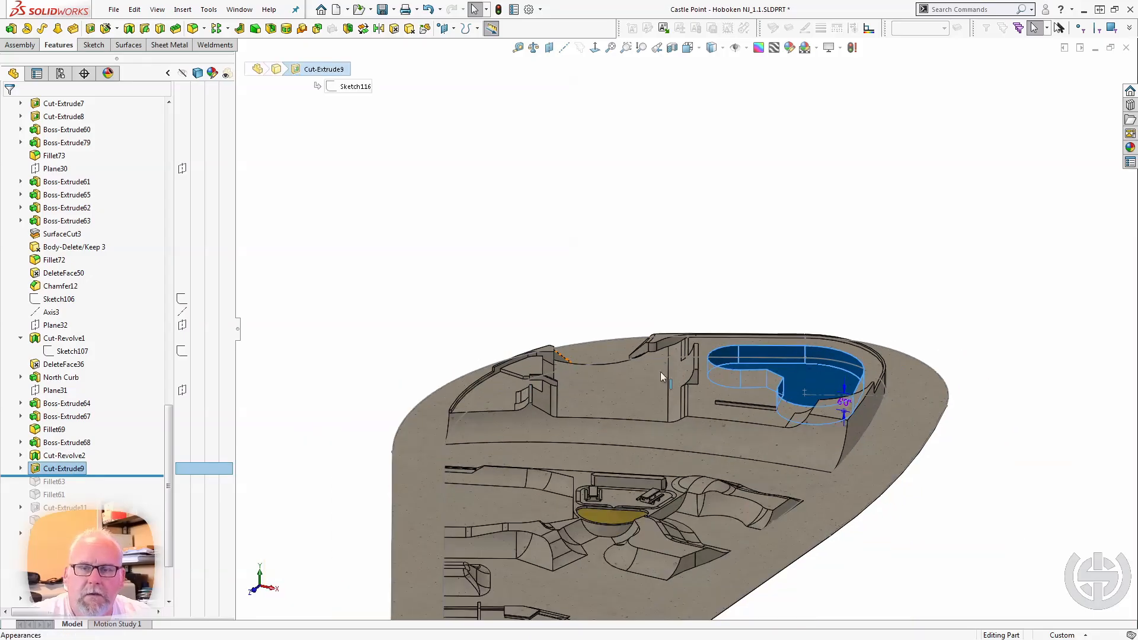
Roll the model forward past Fillet63 and select it to examine the rounded corners on the bowl's inner wall.
scroll(807, 403, "down", 4)
scroll(814, 393, "down", 2)
middle_click_drag(784, 307, 806, 402)
left_click(408, 90)
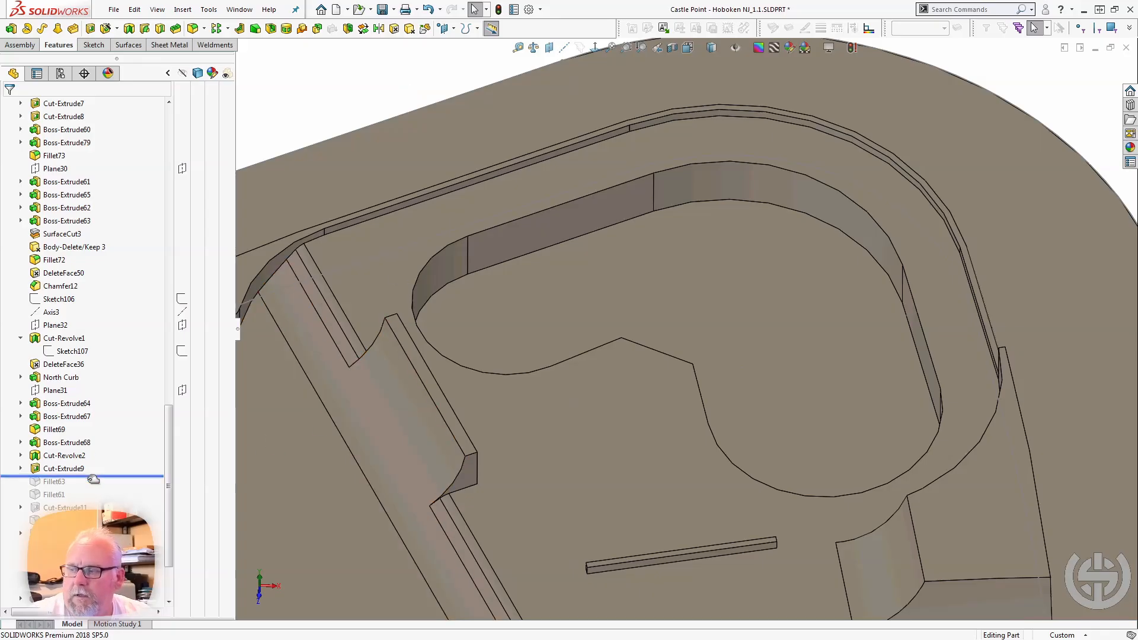
left_click_drag(93, 477, 93, 487)
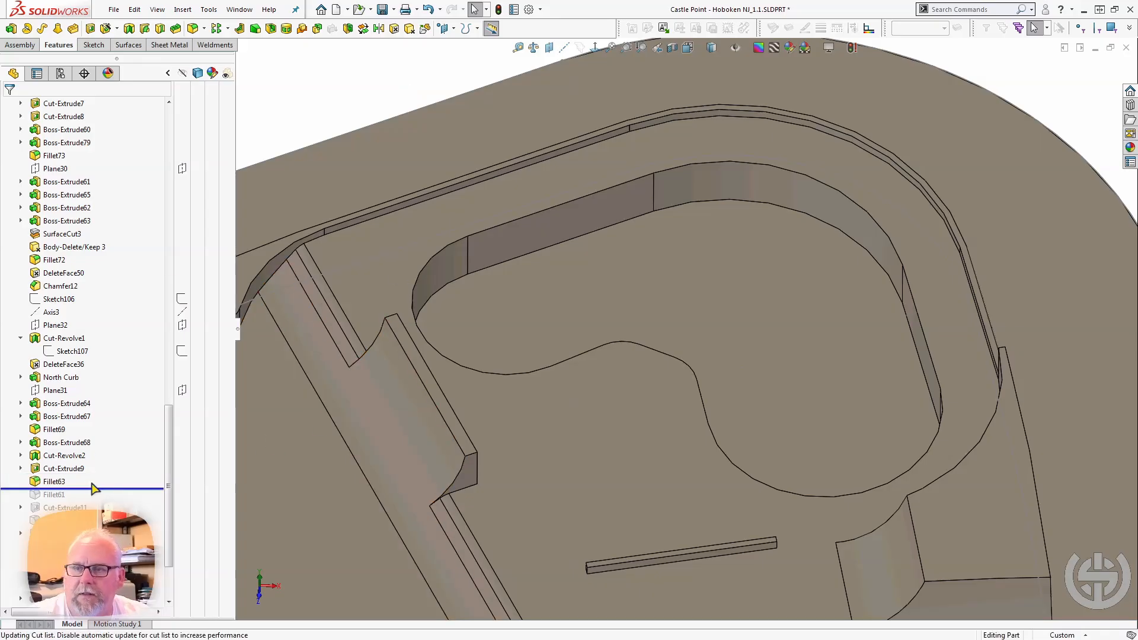
left_click(72, 483)
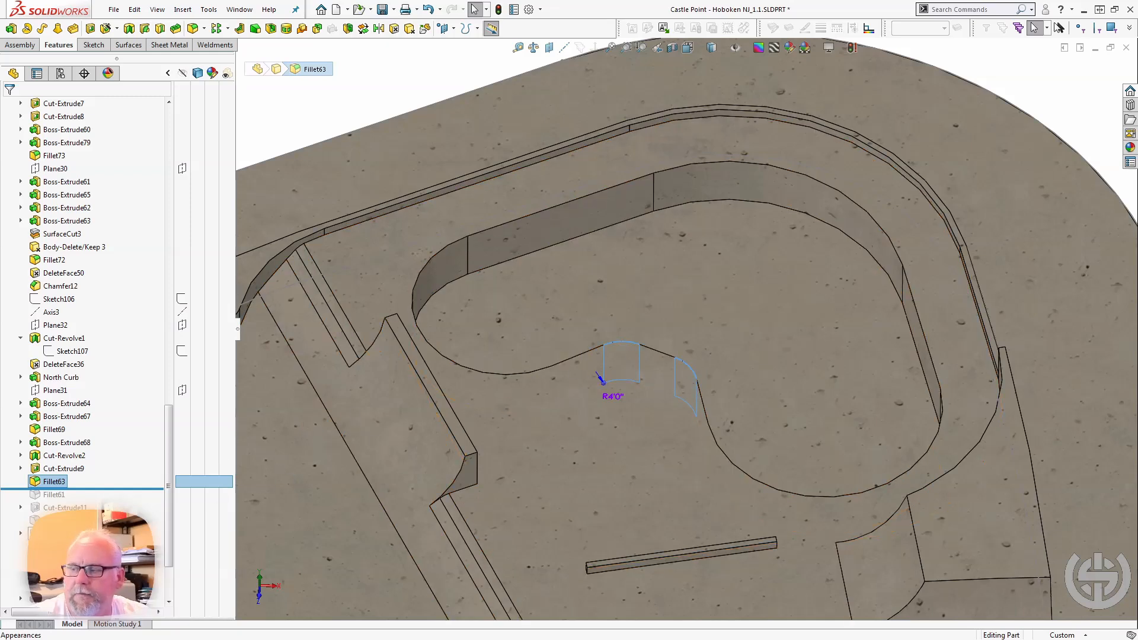
Roll the model forward past Fillet61 and inspect the radius dimension of the bowl's curved wall face.
left_click_drag(84, 491, 75, 501)
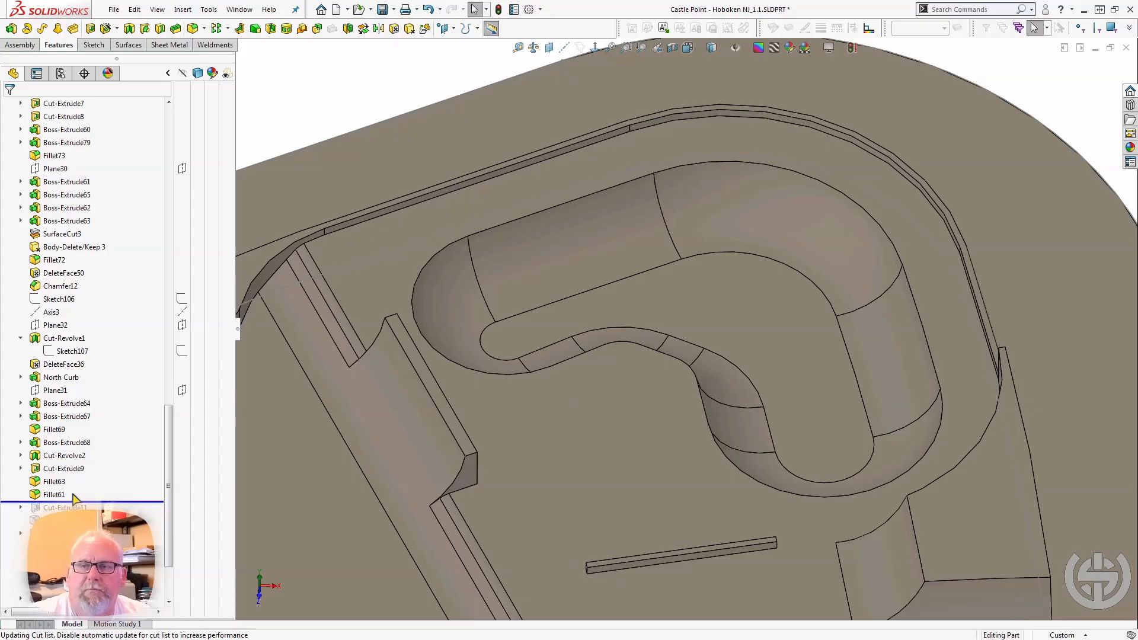
left_click(629, 224)
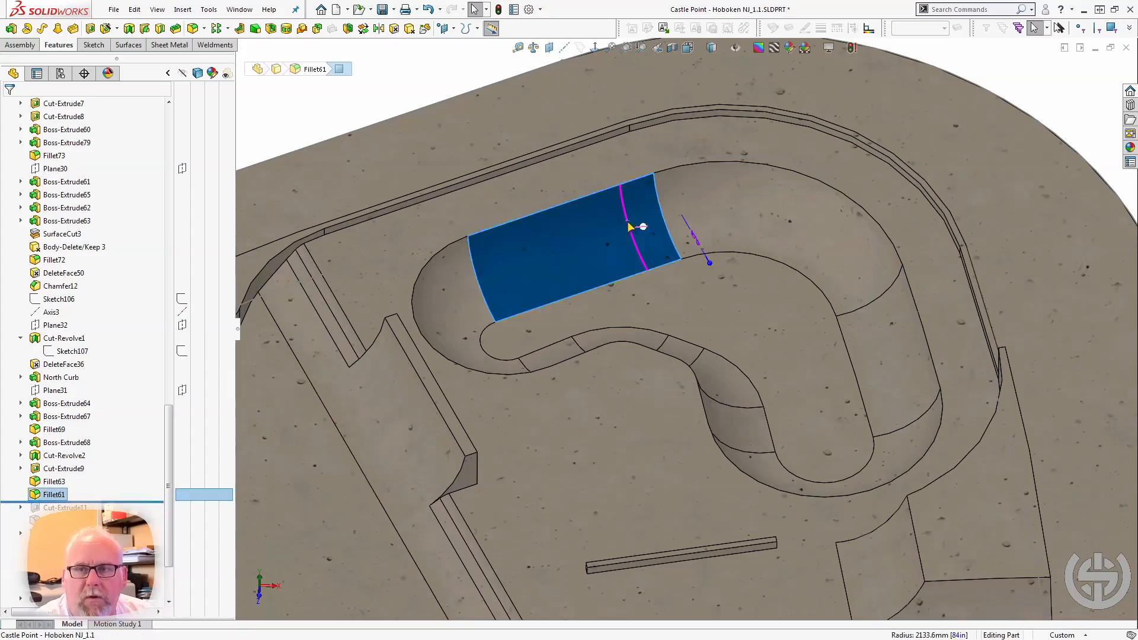
left_click(699, 239)
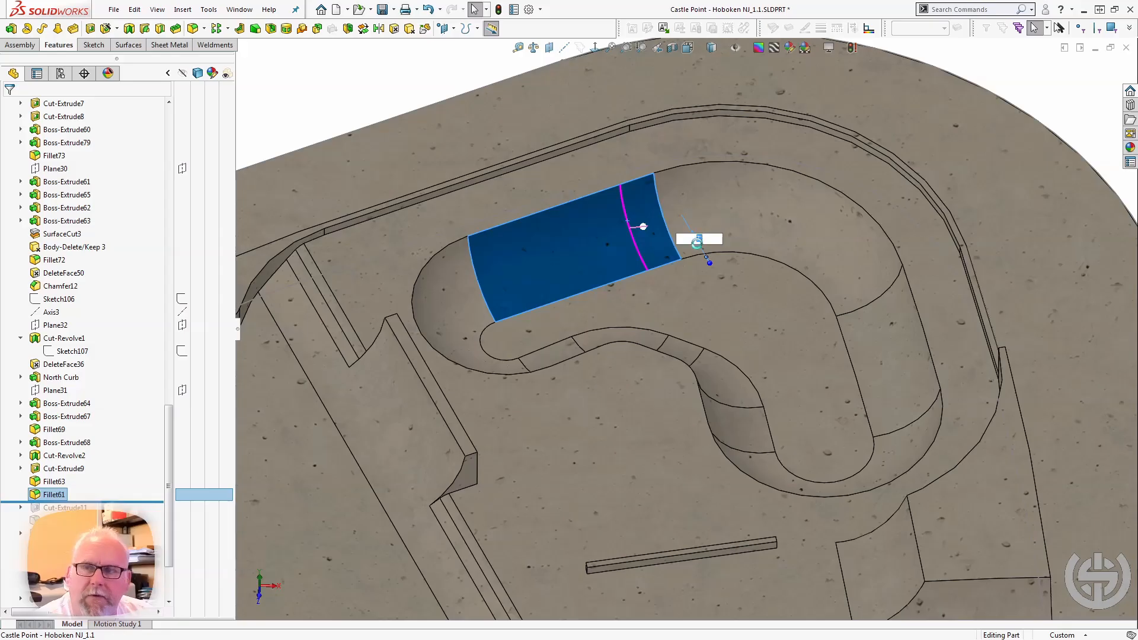
key("Return")
Select the bowl's flat floor and check the depth dimension of Cut-Extrude9.
left_click(705, 289)
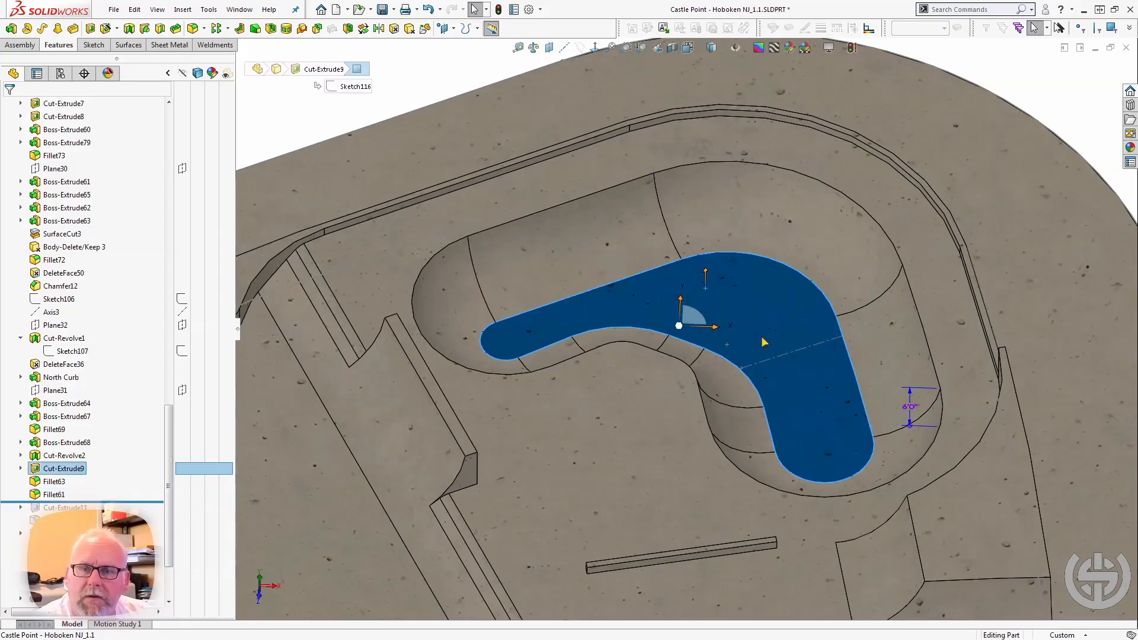
left_click(908, 407)
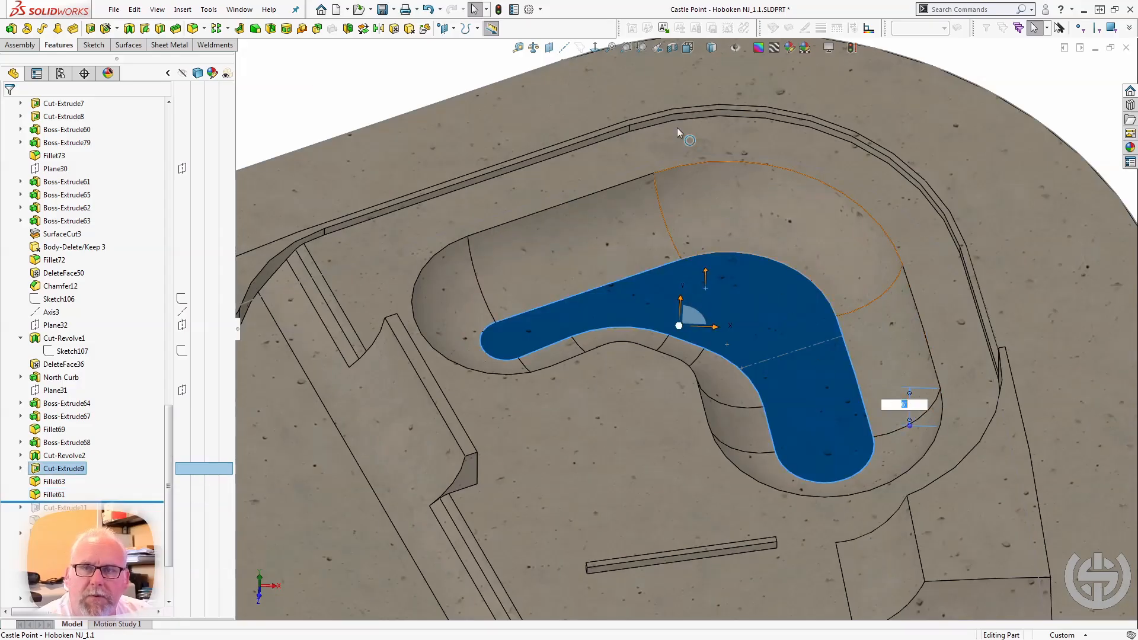
left_click(496, 72)
Measure the distance between the ground face surrounding the raised deck and the bowl's floor.
left_click(519, 48)
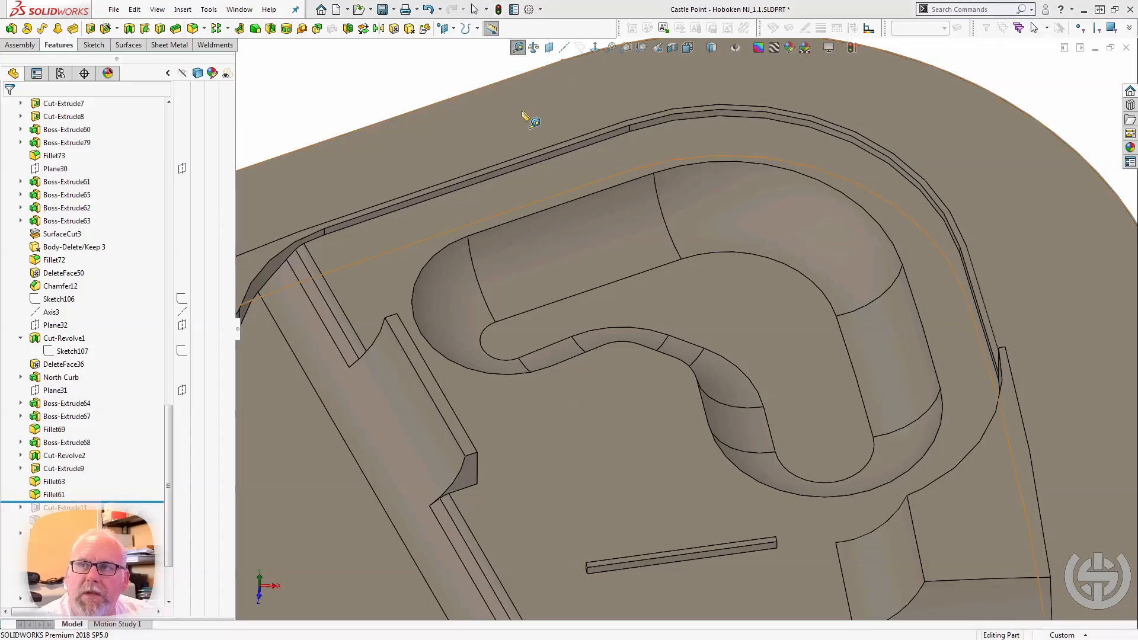
left_click(521, 111)
left_click(752, 304)
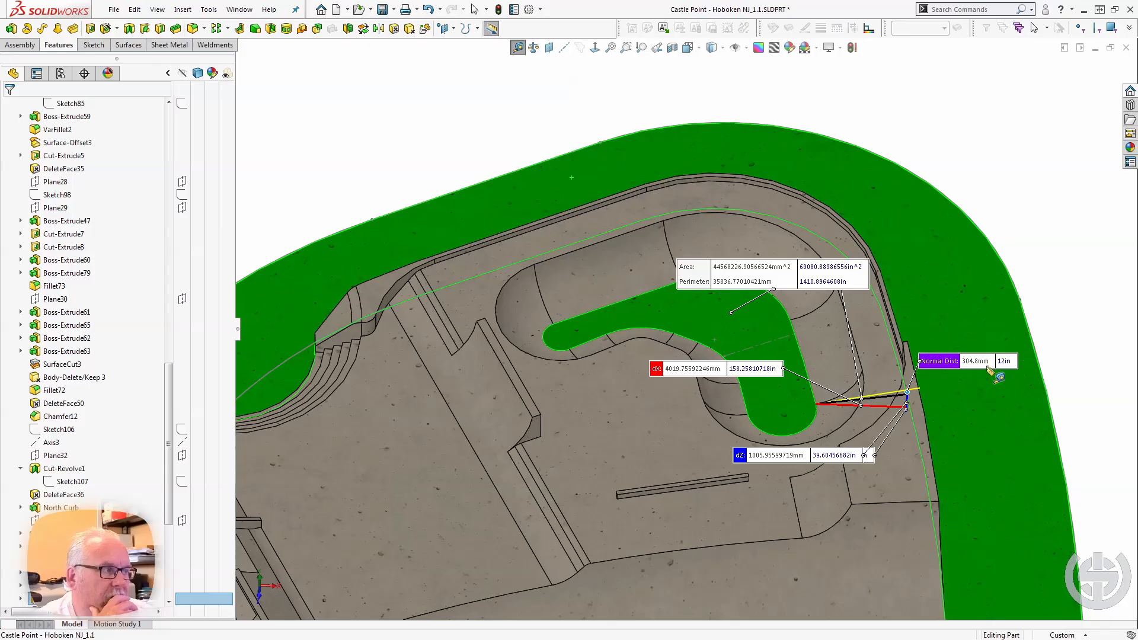
left_click(290, 187)
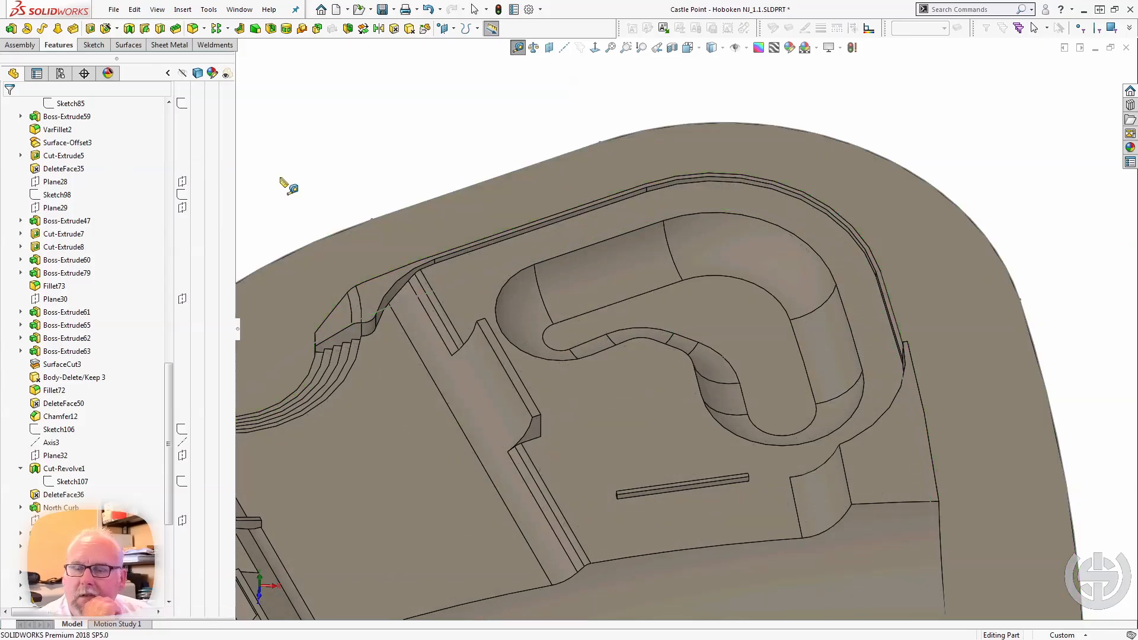
key("Escape")
Roll the model forward past Cut-Extrude11 and select it to examine the shallow round pocket cut beside the bowl.
scroll(89, 471, "down", 6)
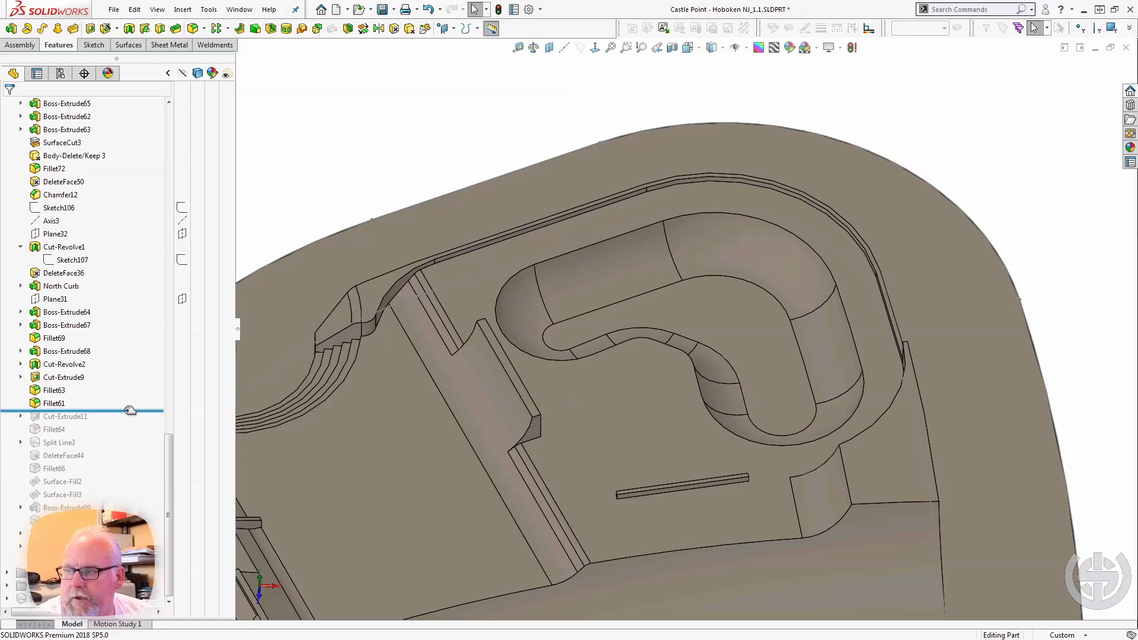
left_click_drag(127, 410, 122, 423)
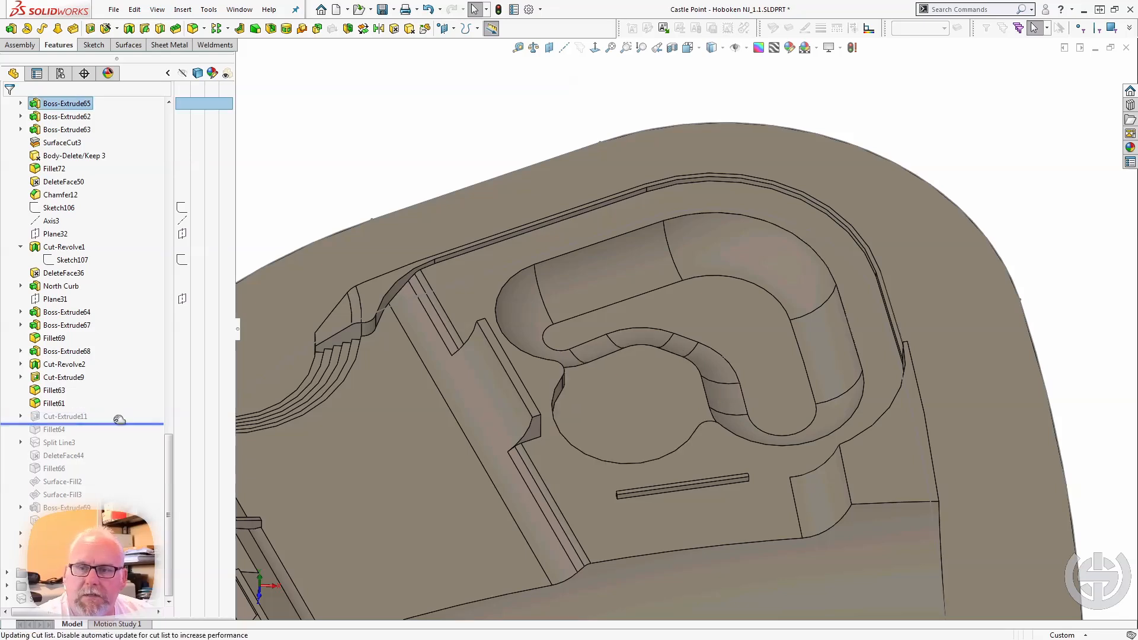
left_click(66, 416)
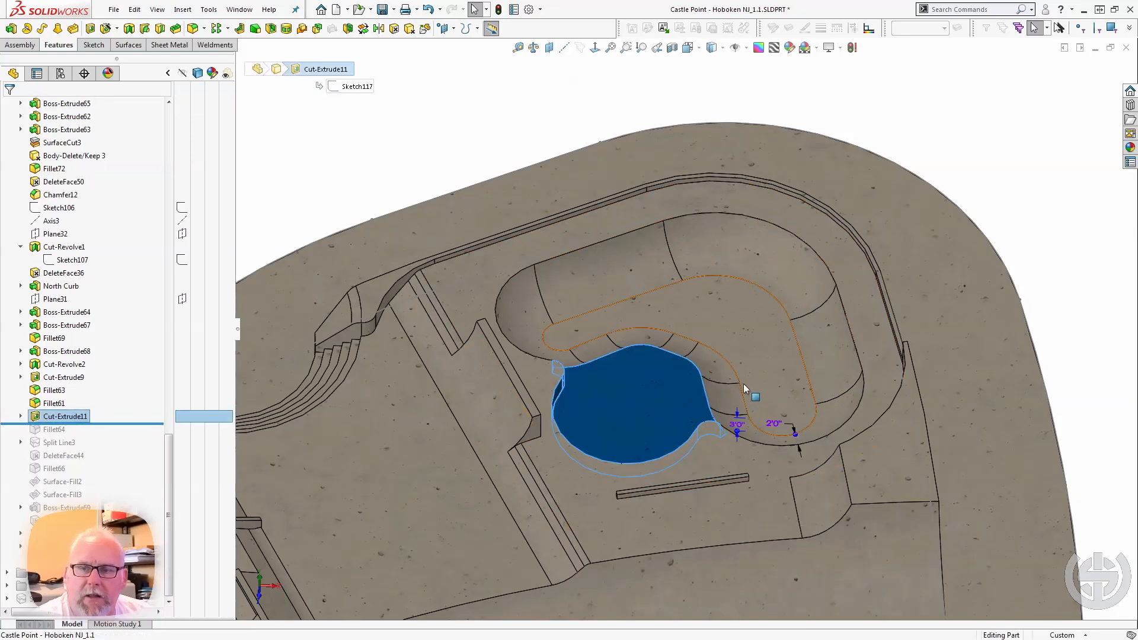
scroll(674, 438, "down", 2)
middle_click_drag(632, 449, 643, 421)
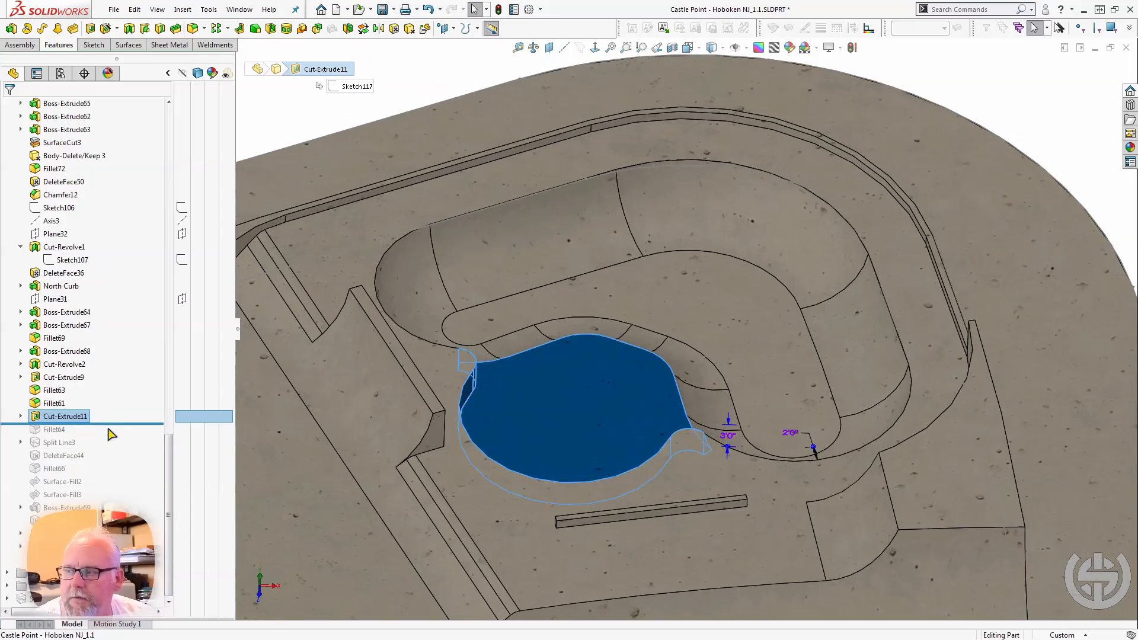
Roll the model forward past Fillet64 and inspect the edges where the shallow pocket meets the deeper bowl.
left_click_drag(116, 424, 112, 436)
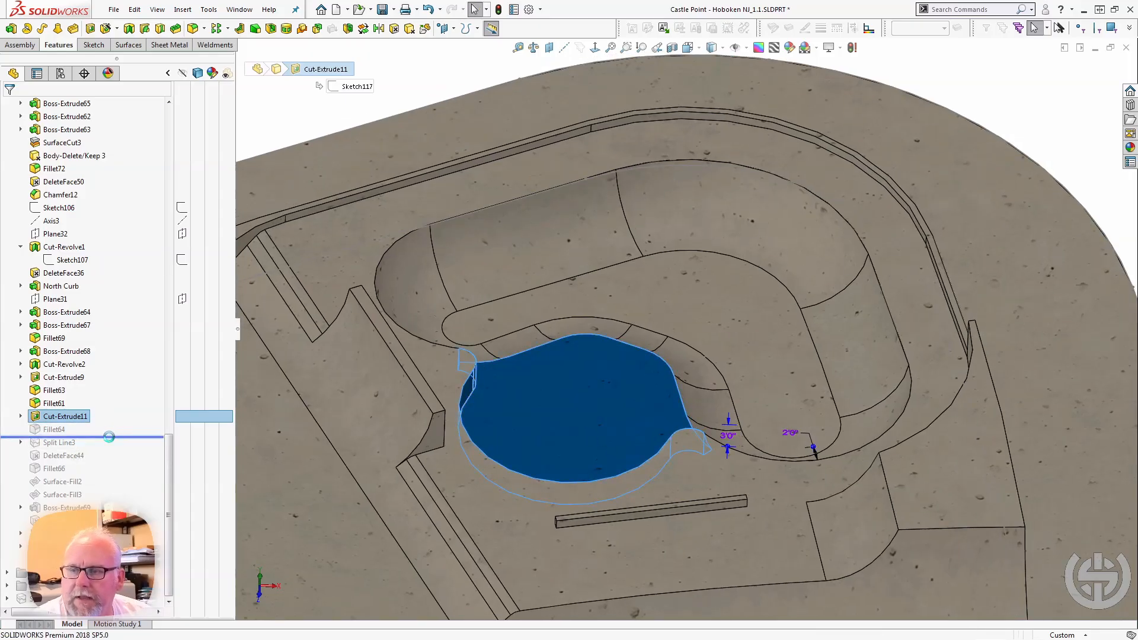
middle_click(516, 425)
middle_click_drag(515, 424, 700, 503)
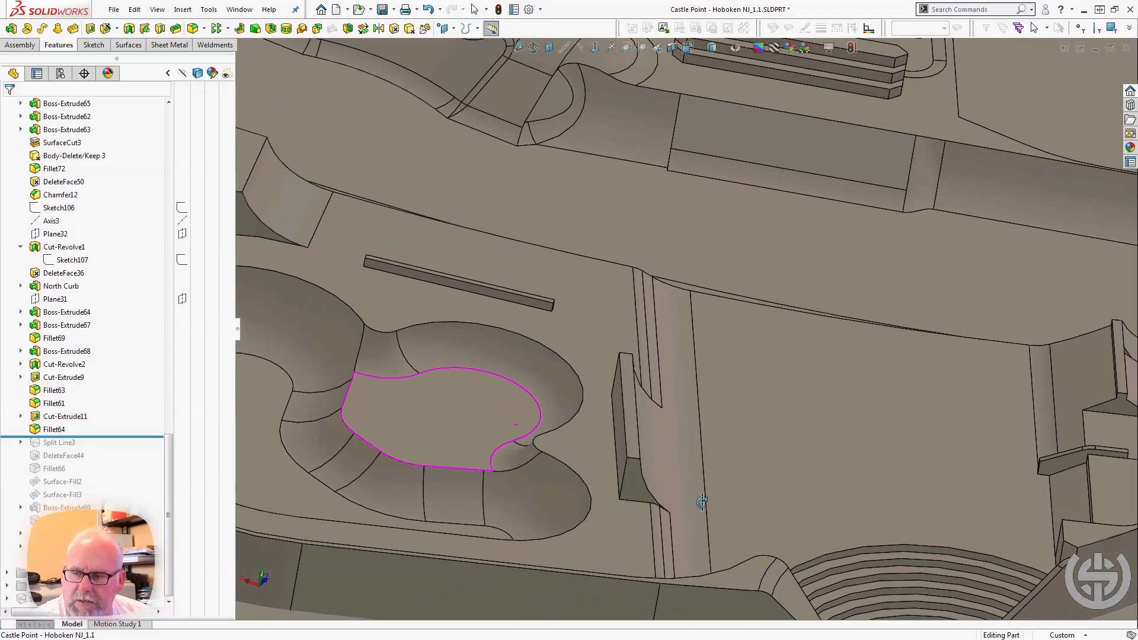
left_click(528, 457)
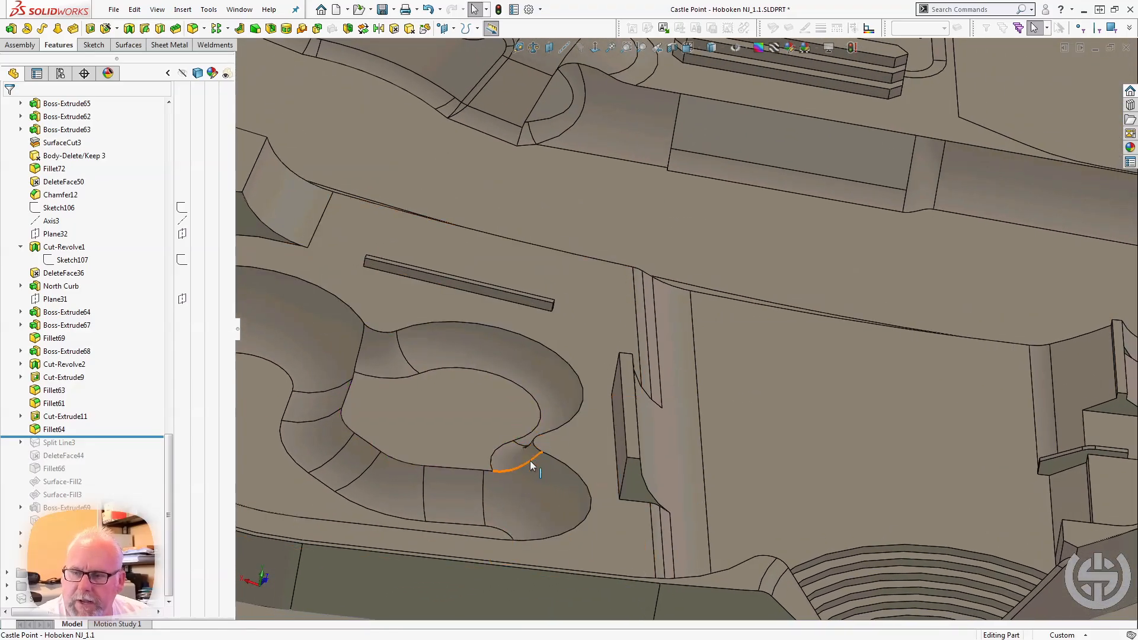
left_click(361, 332)
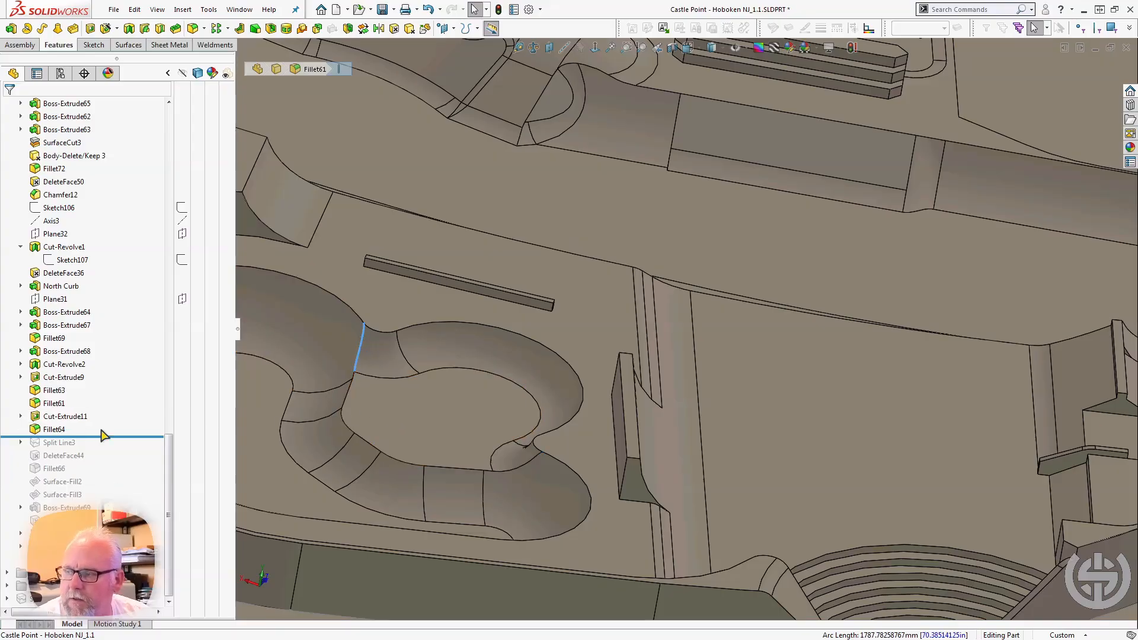
Roll the model across Split Line3 to compare the bowl faces with and without it, and select its Sketch118.
left_click_drag(103, 436, 98, 445)
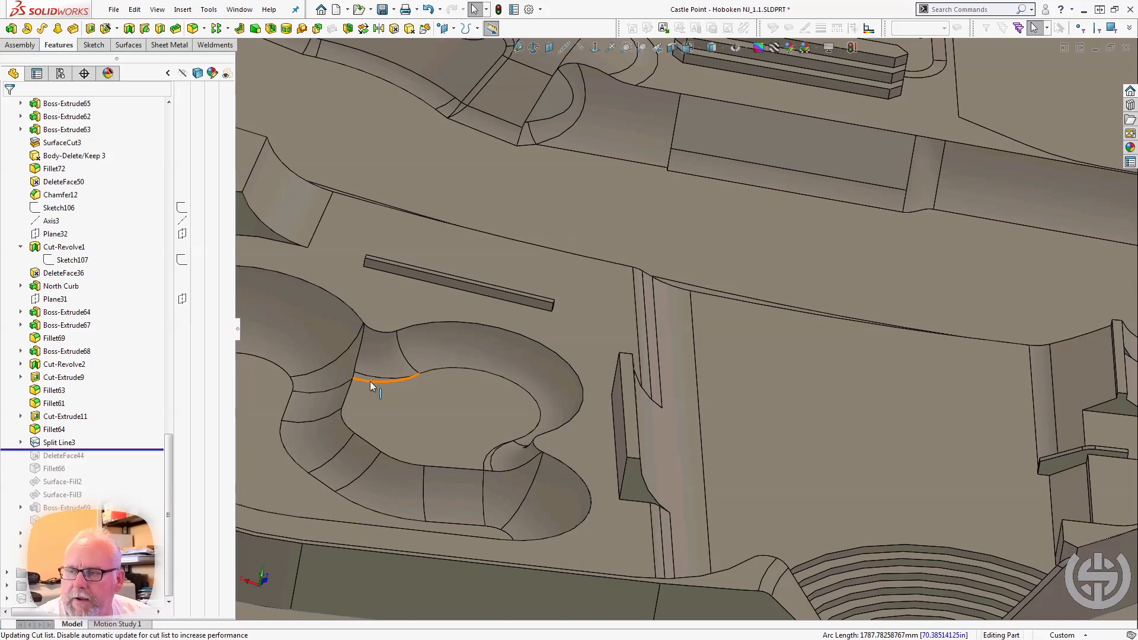
left_click(346, 385)
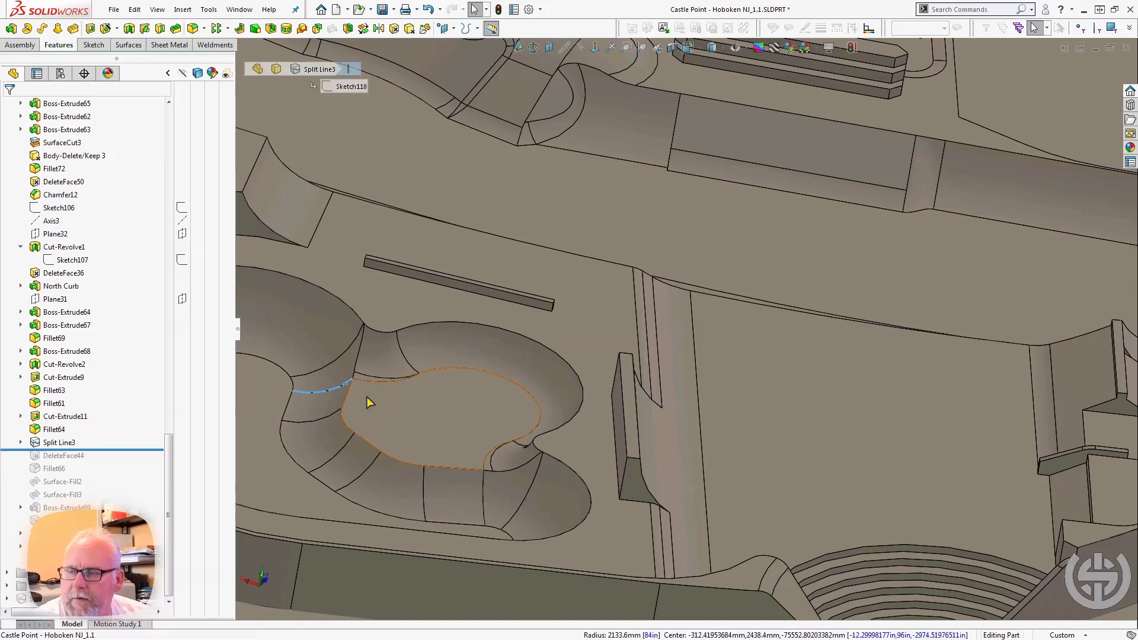
middle_click_drag(367, 398, 416, 444)
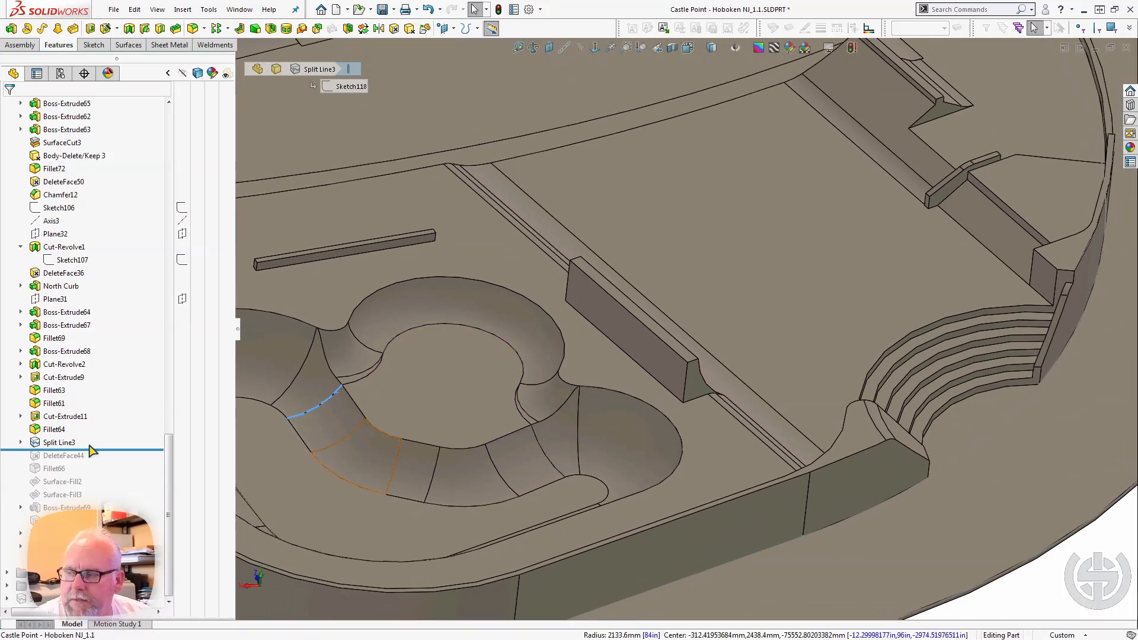
left_click_drag(117, 448, 117, 441)
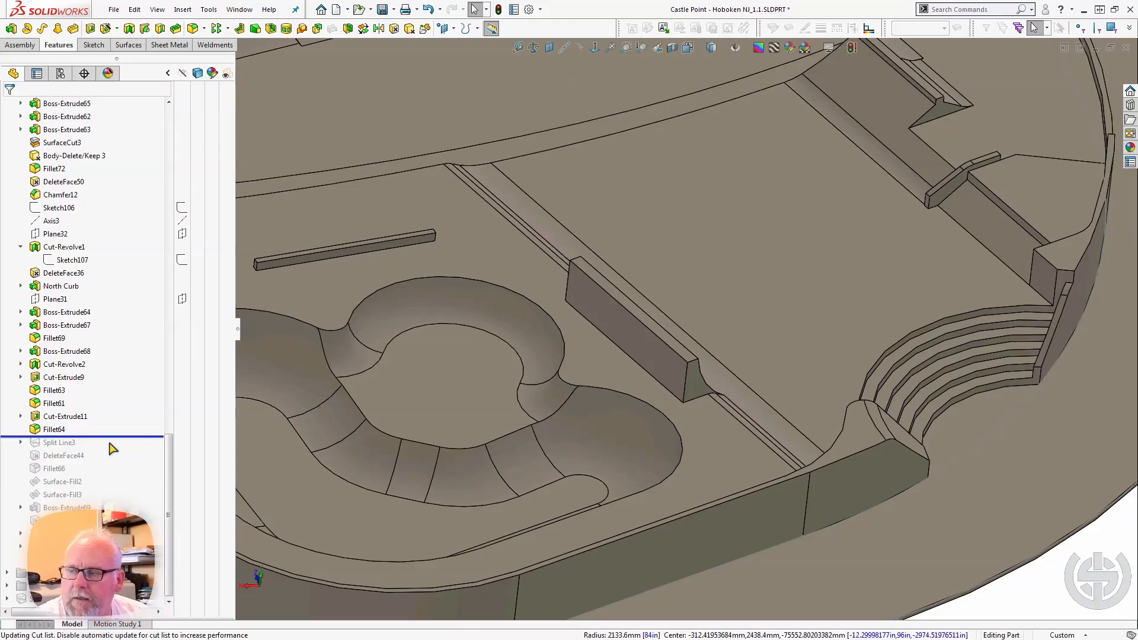
left_click_drag(115, 437, 105, 446)
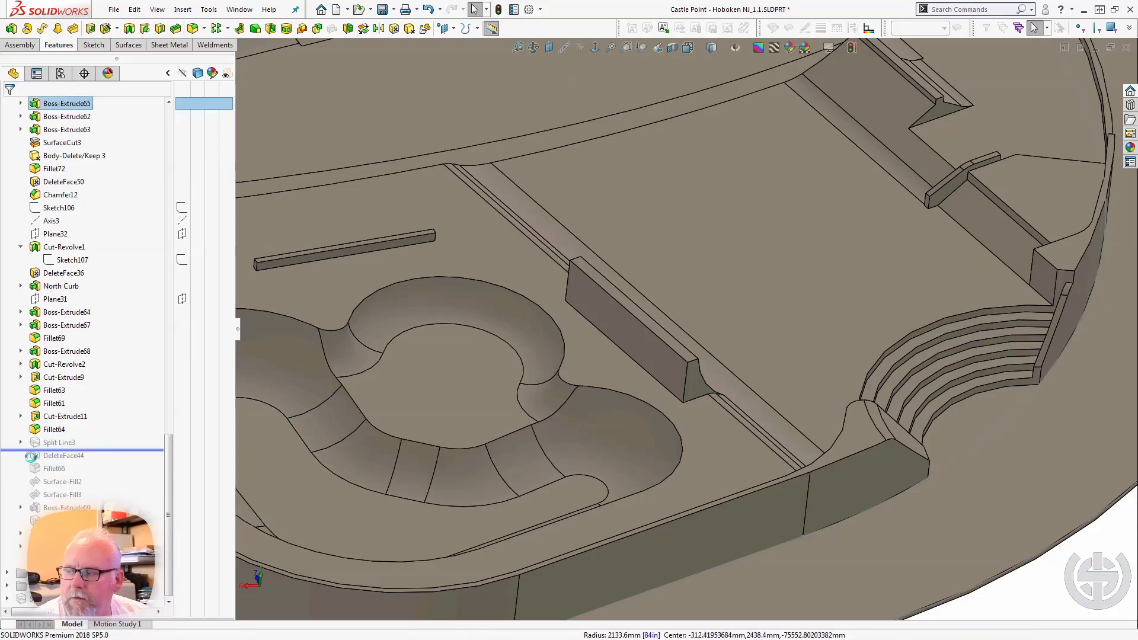
left_click(71, 456)
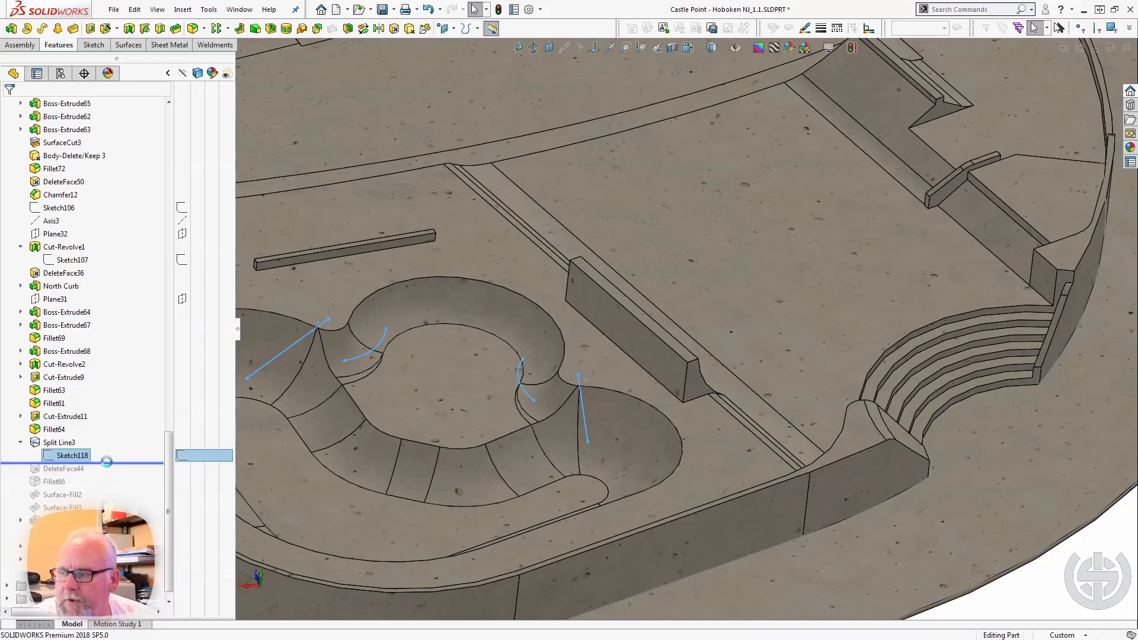
Roll the model forward past DeleteFace44 and Fillet66 to examine the open transitions and the rounded ridge between the two bowls.
left_click(112, 461)
left_click_drag(112, 463, 104, 474)
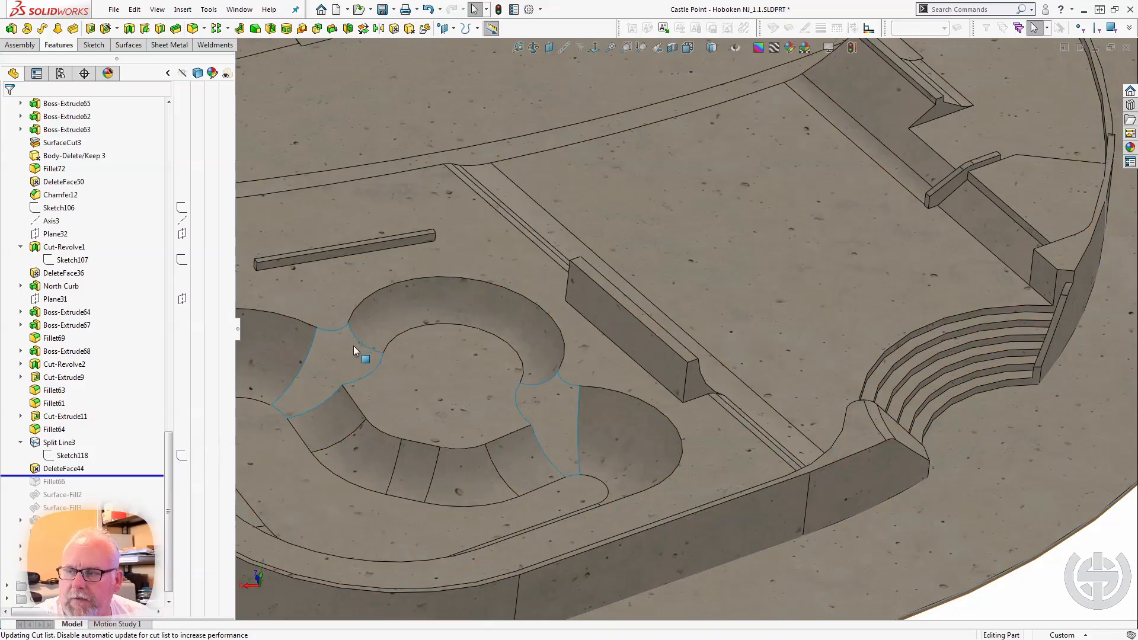
left_click_drag(107, 475, 104, 487)
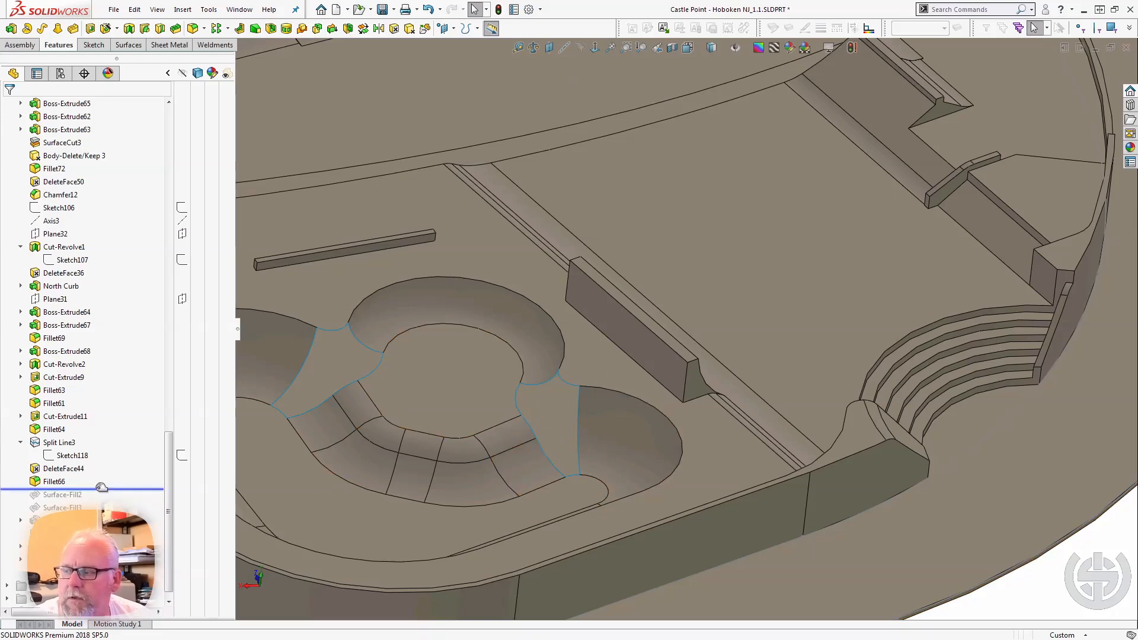
Roll the model forward past Surface-Fill2, review its patch boundary edges including the Contact edge, and select the filled transition face.
left_click_drag(100, 488, 96, 494)
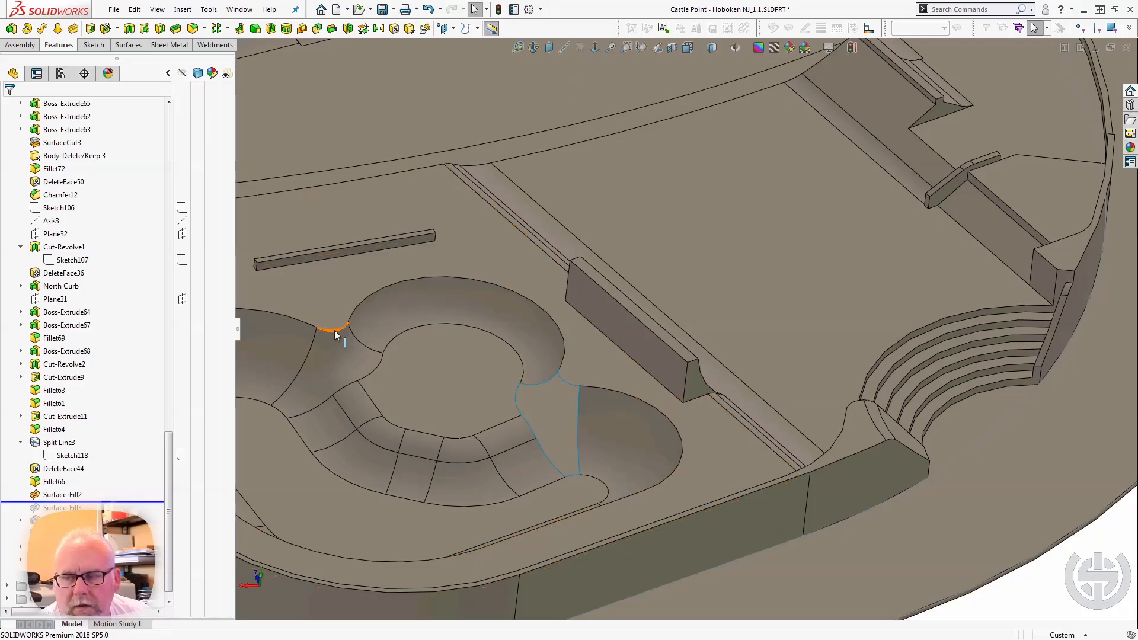
left_click(63, 495)
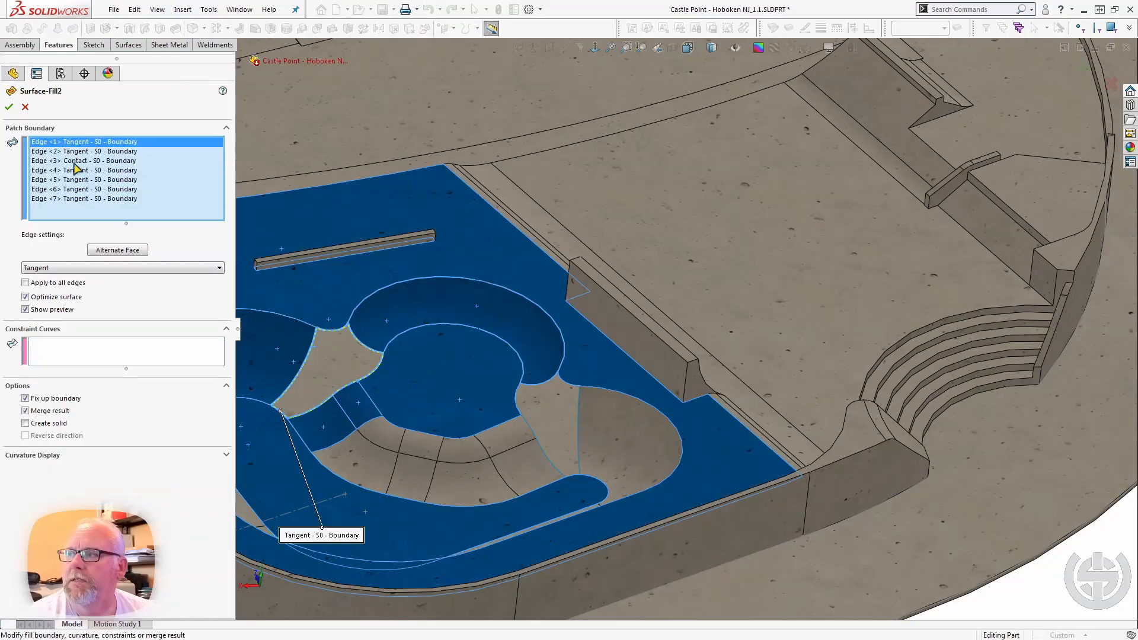
left_click(74, 161)
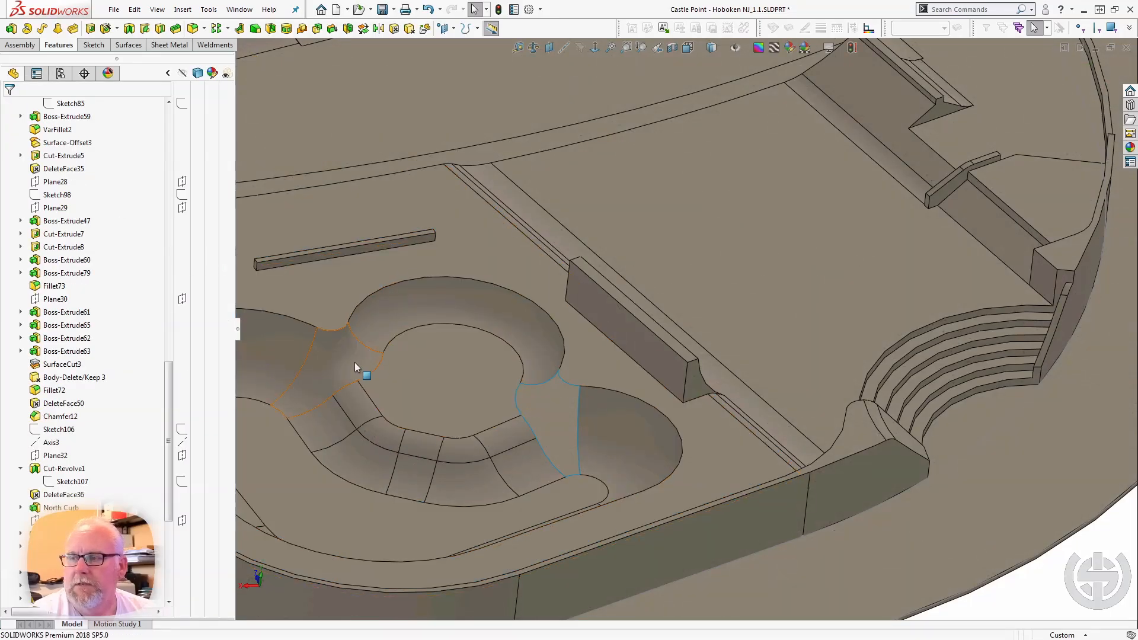
left_click(354, 362)
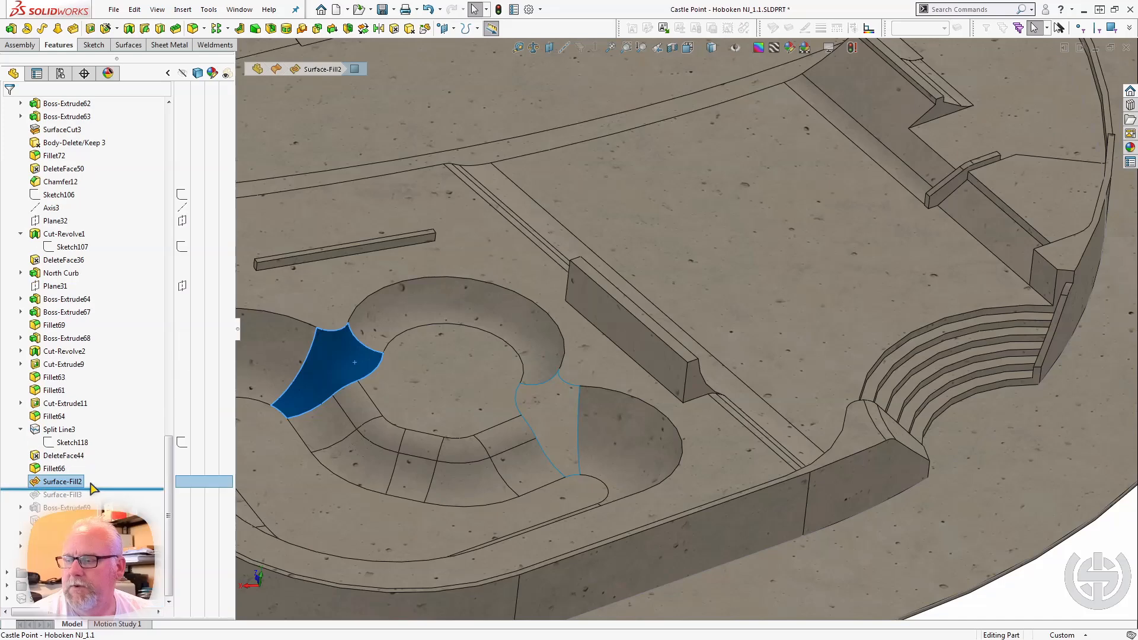
Roll the model forward past Surface-Fill3 and Boss-Extrude69, and select Boss-Extrude69 to examine the angled block near the deck's end.
left_click_drag(96, 488, 91, 499)
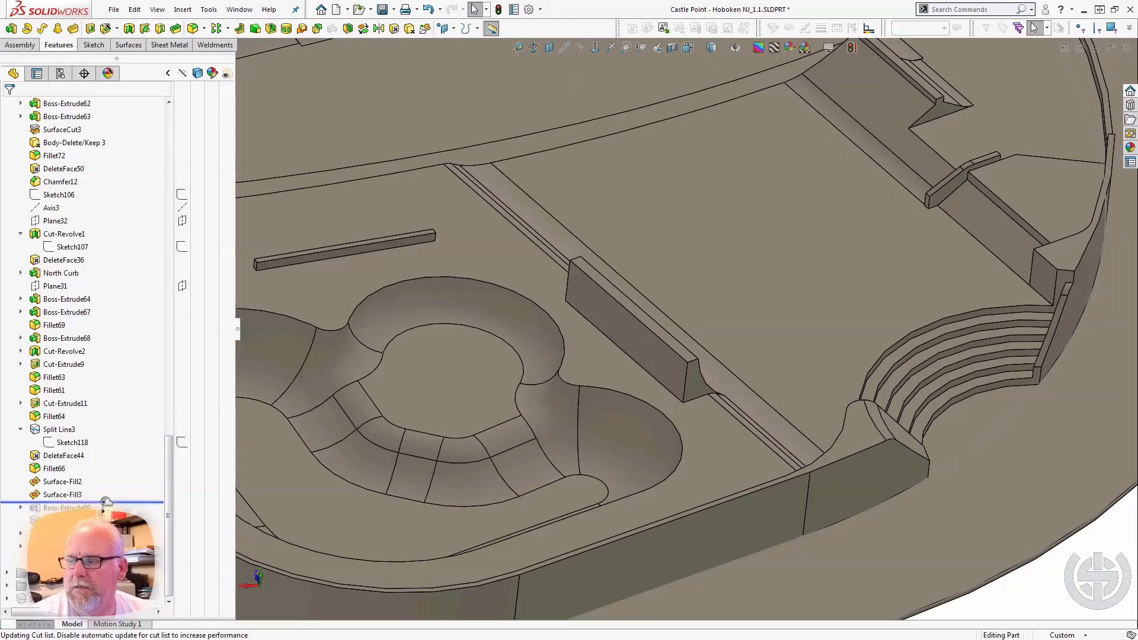
left_click_drag(105, 501, 104, 510)
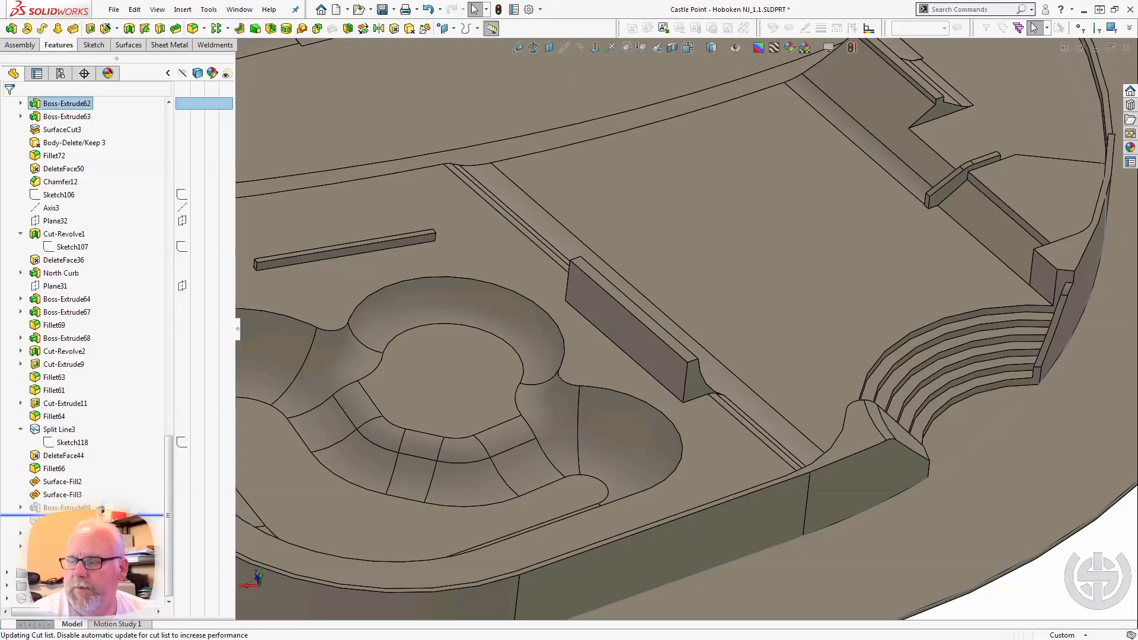
left_click(58, 507)
scroll(323, 440, "up", 2)
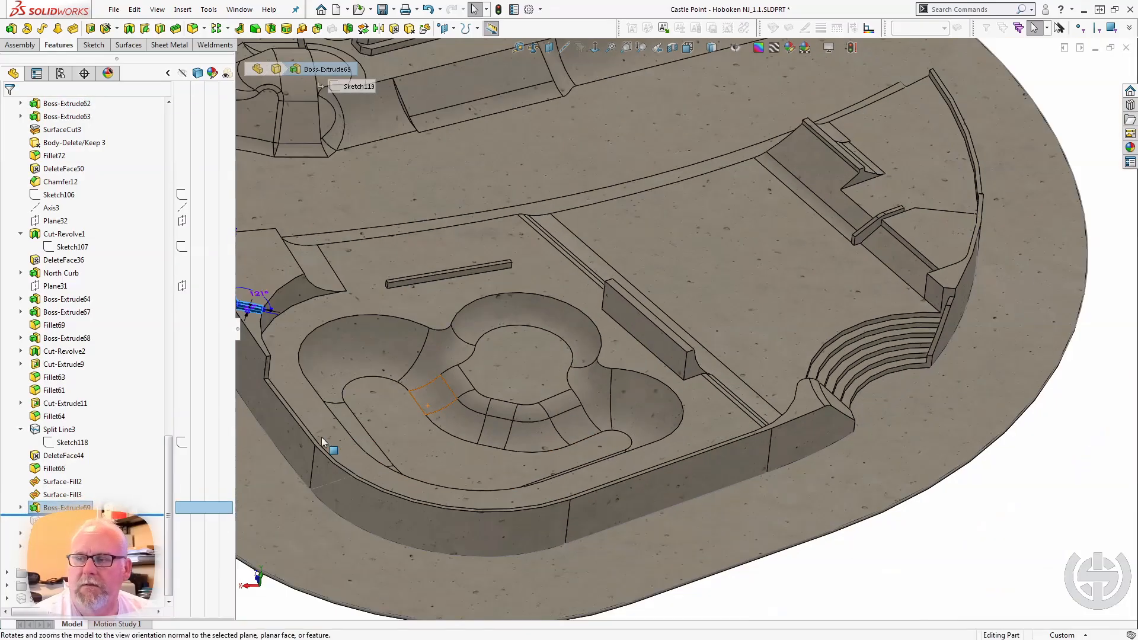
scroll(418, 346, "up", 2)
scroll(418, 346, "down", 1)
scroll(418, 346, "down", 3)
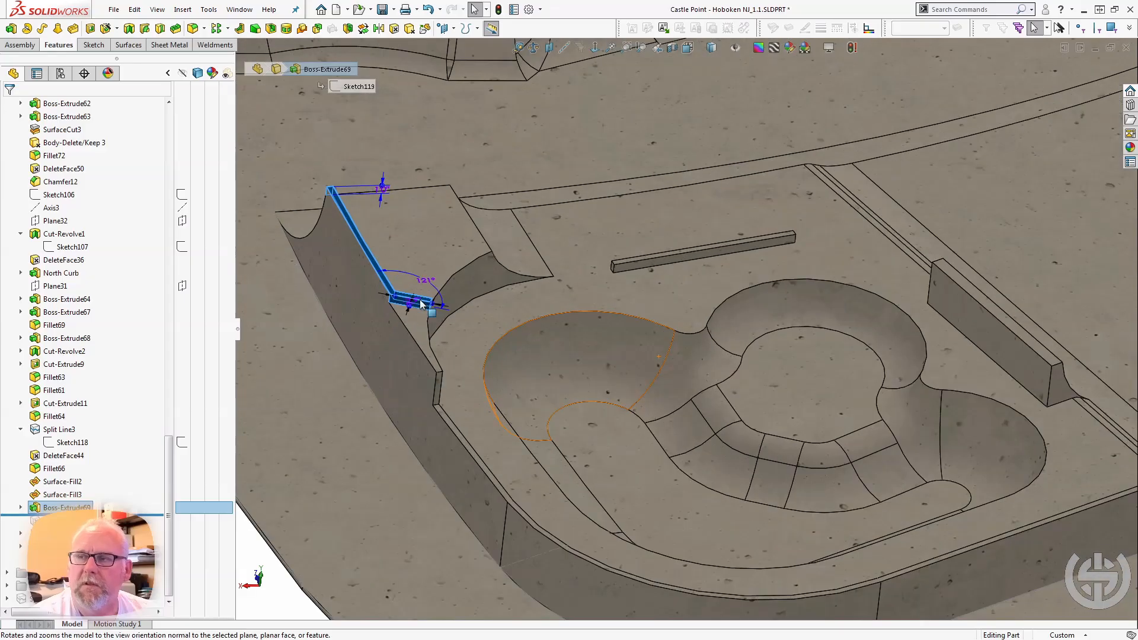
Examine where the angled block meets the deck, and select the deck face around the bowl that belongs to Cut-Extrude4.
scroll(435, 243, "down", 2)
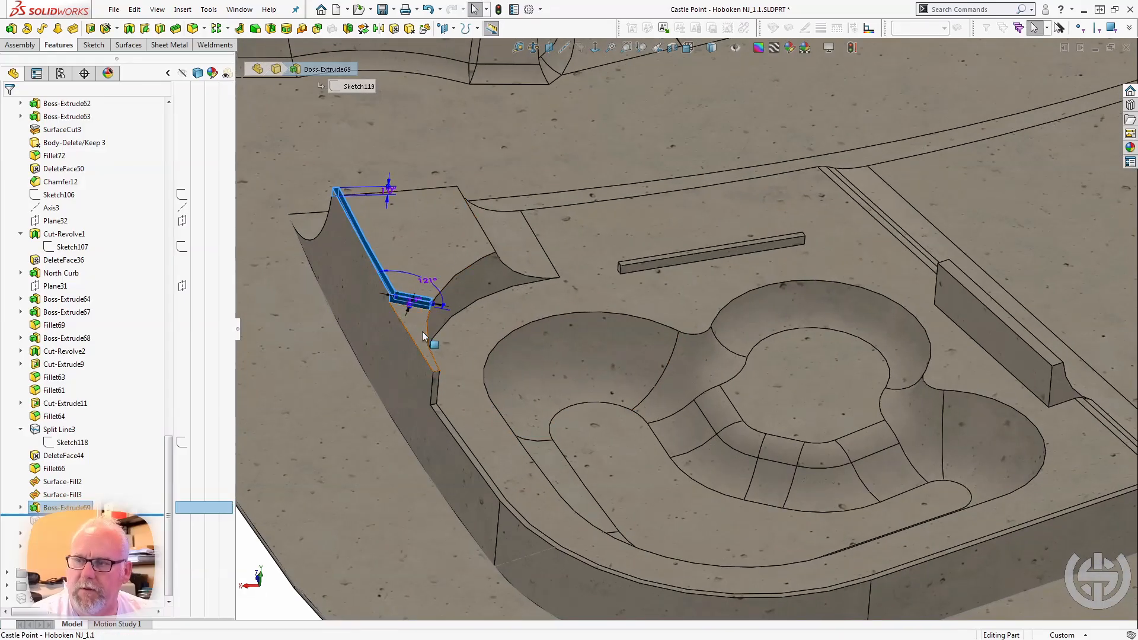
middle_click_drag(422, 332, 417, 332)
left_click(466, 354)
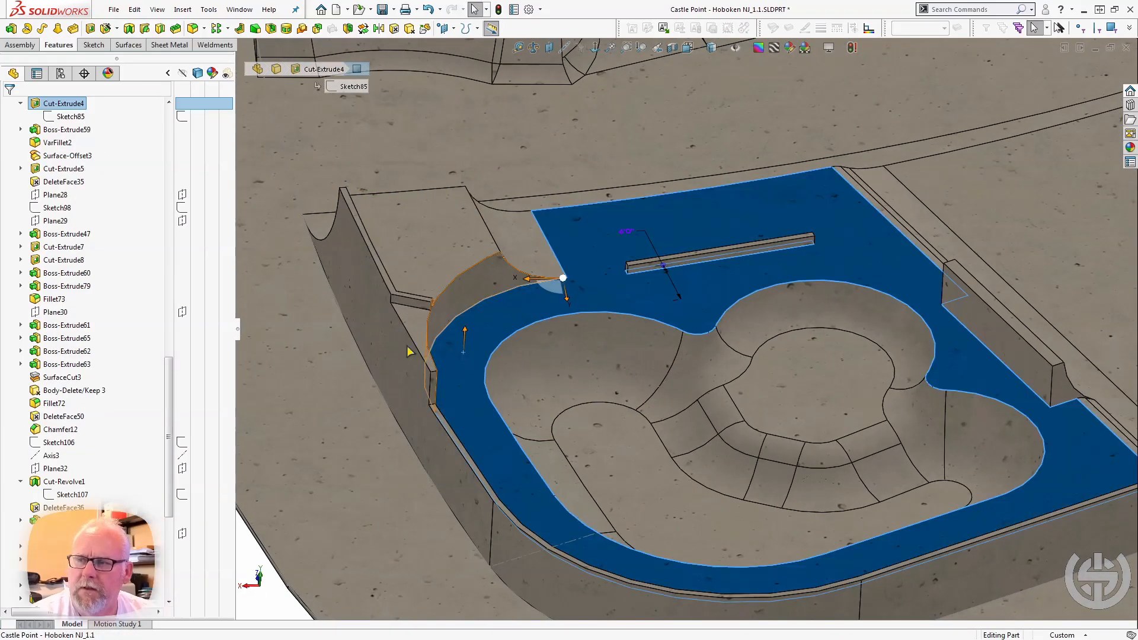
scroll(134, 508, "down", 6)
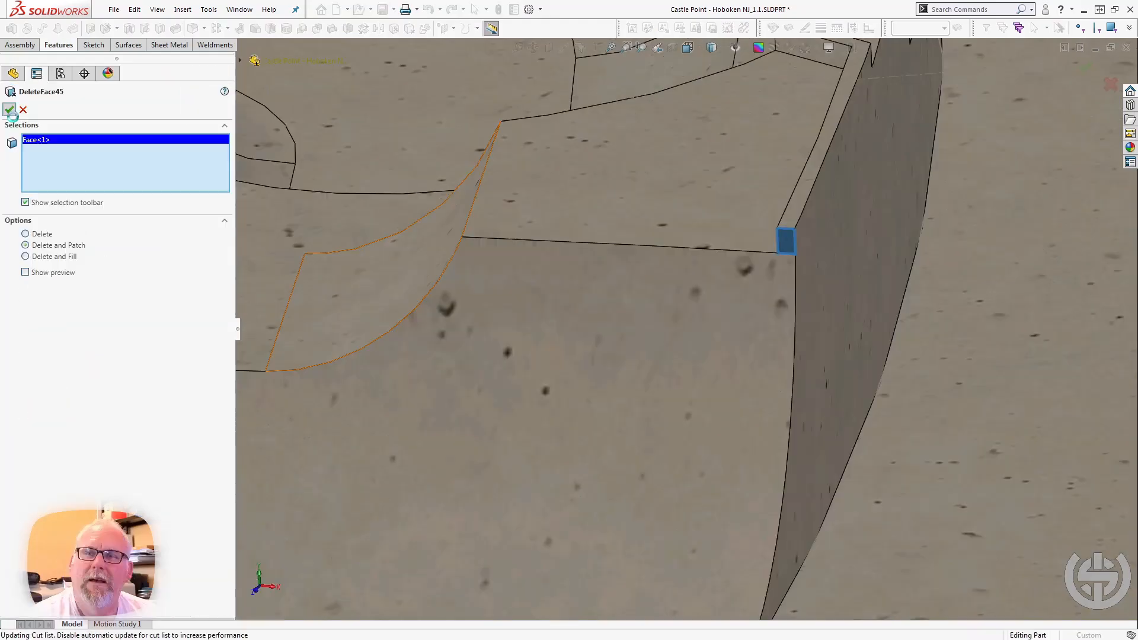
Roll the model forward past Cut-Extrude19, select it, and compare the wall end beside the deck with and without this cut.
left_click(11, 111)
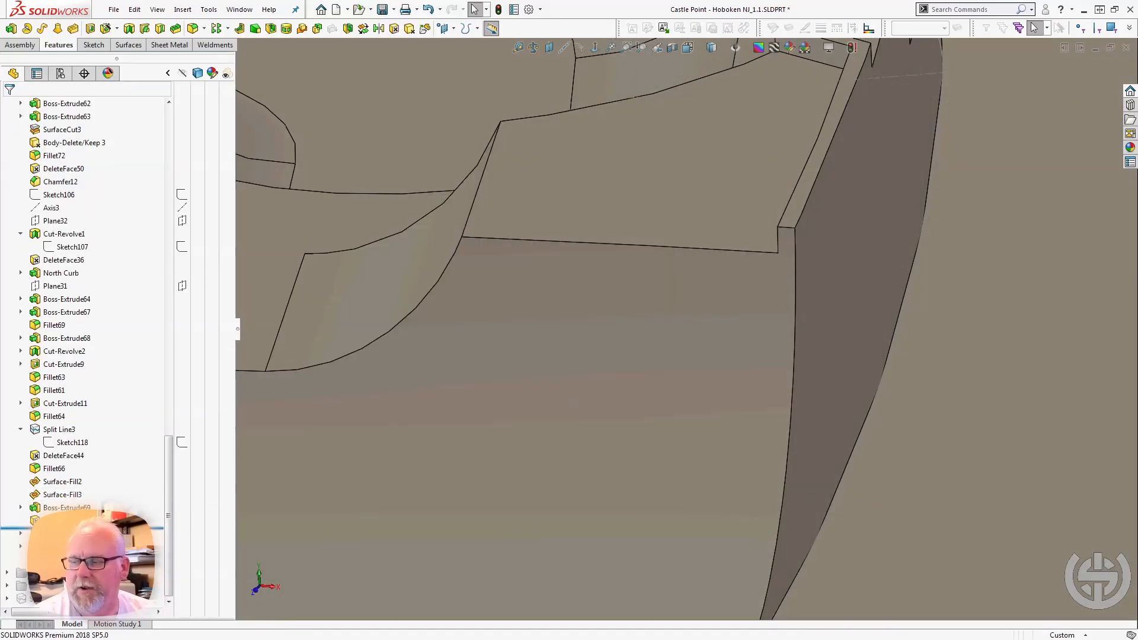
left_click_drag(95, 528, 95, 541)
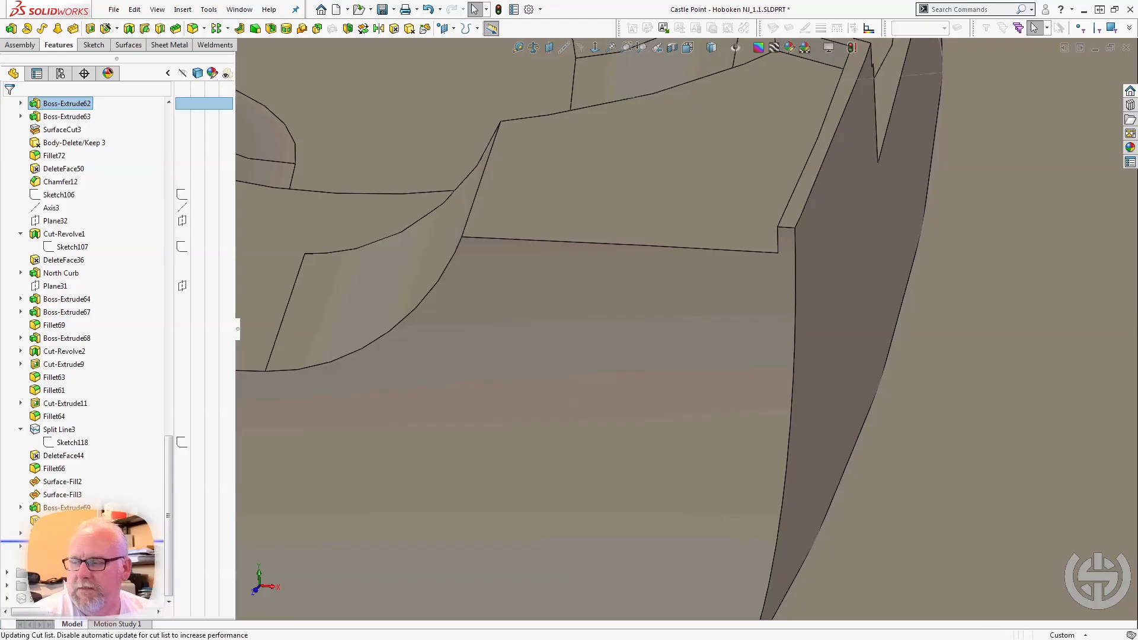
left_click(68, 533)
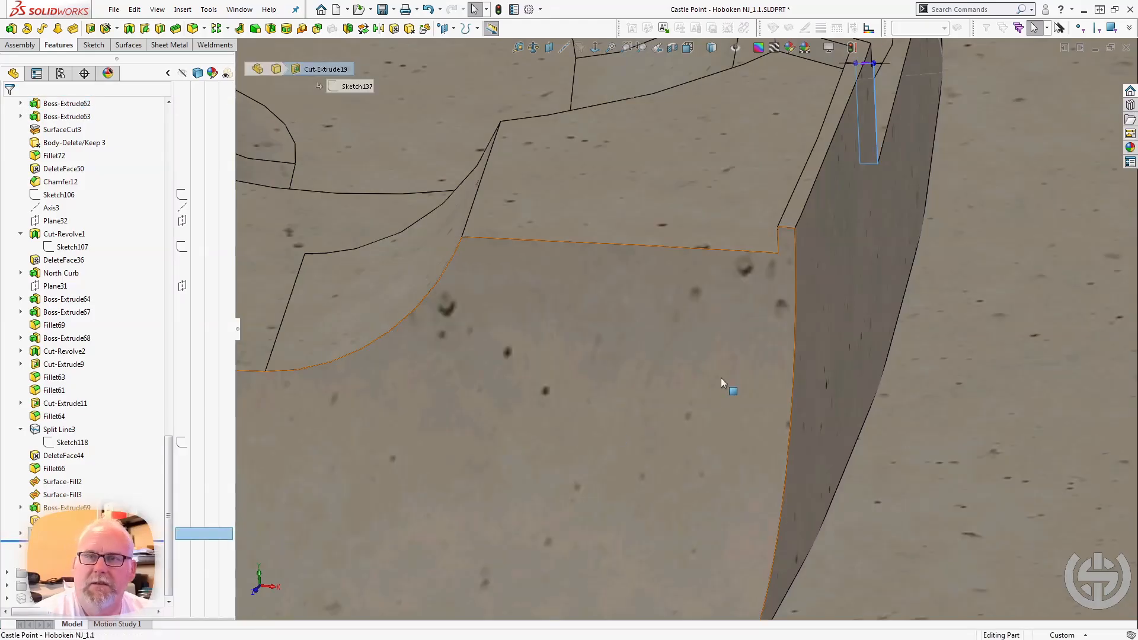
scroll(720, 379, "up", 3)
middle_click(774, 225)
middle_click_drag(774, 226, 619, 286)
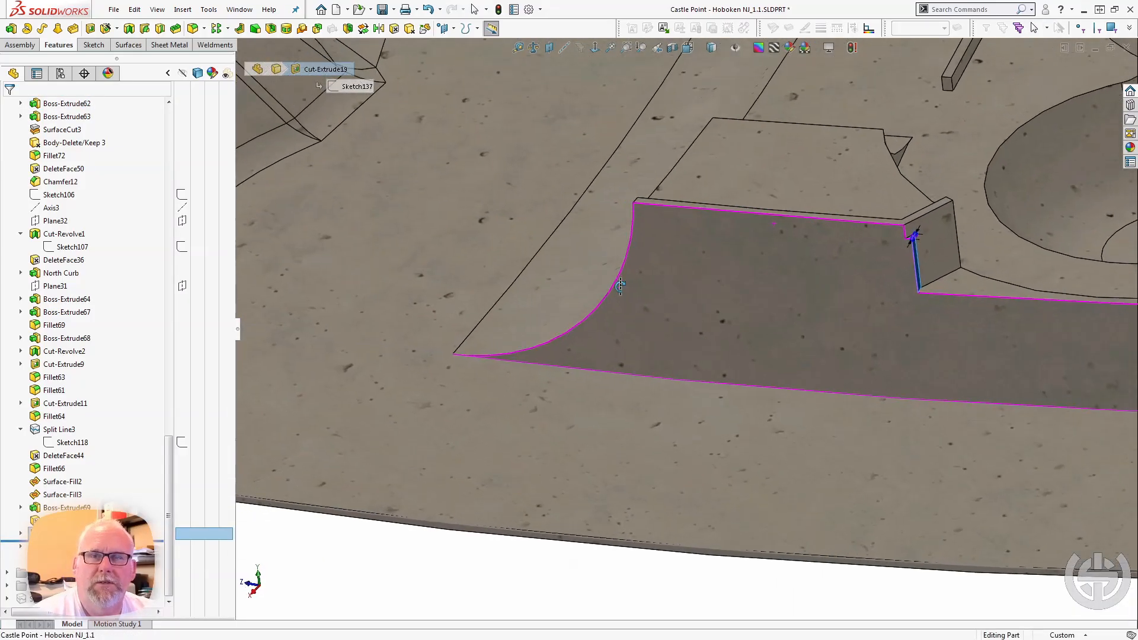
scroll(902, 247, "down", 5)
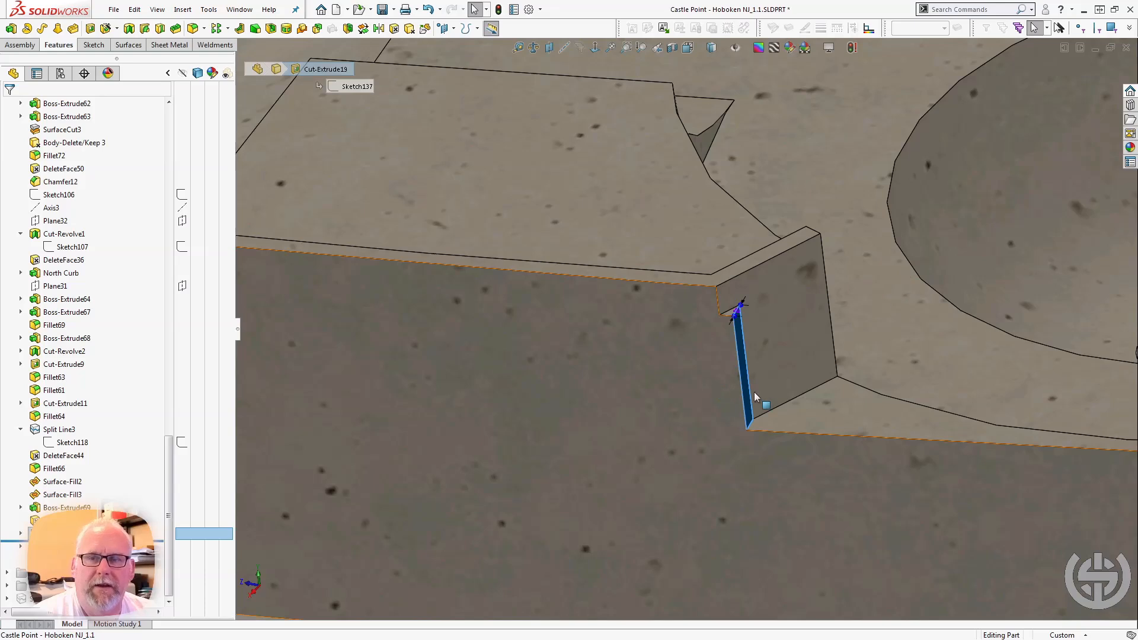
scroll(717, 393, "up", 3)
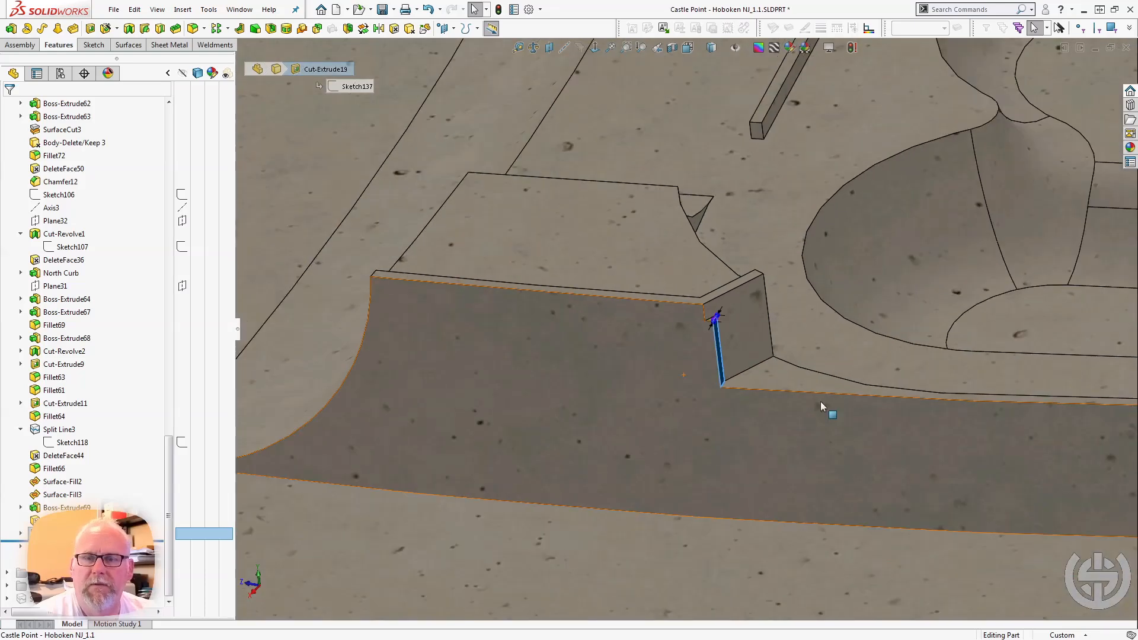
middle_click_drag(820, 401, 765, 421)
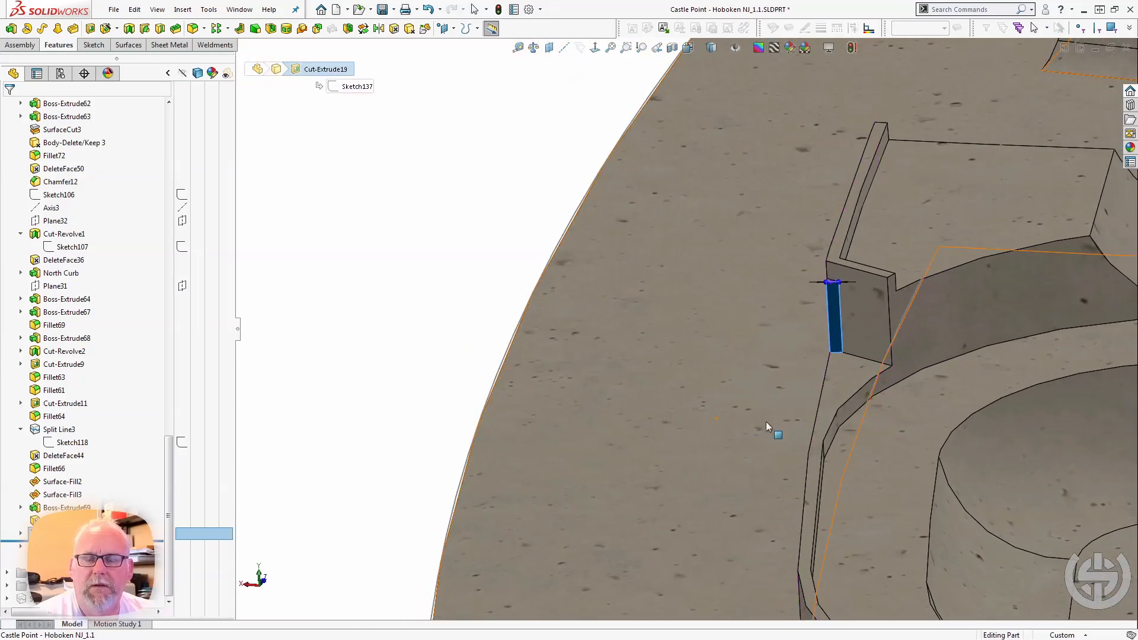
scroll(800, 412, "down", 5)
middle_click_drag(778, 374, 742, 383)
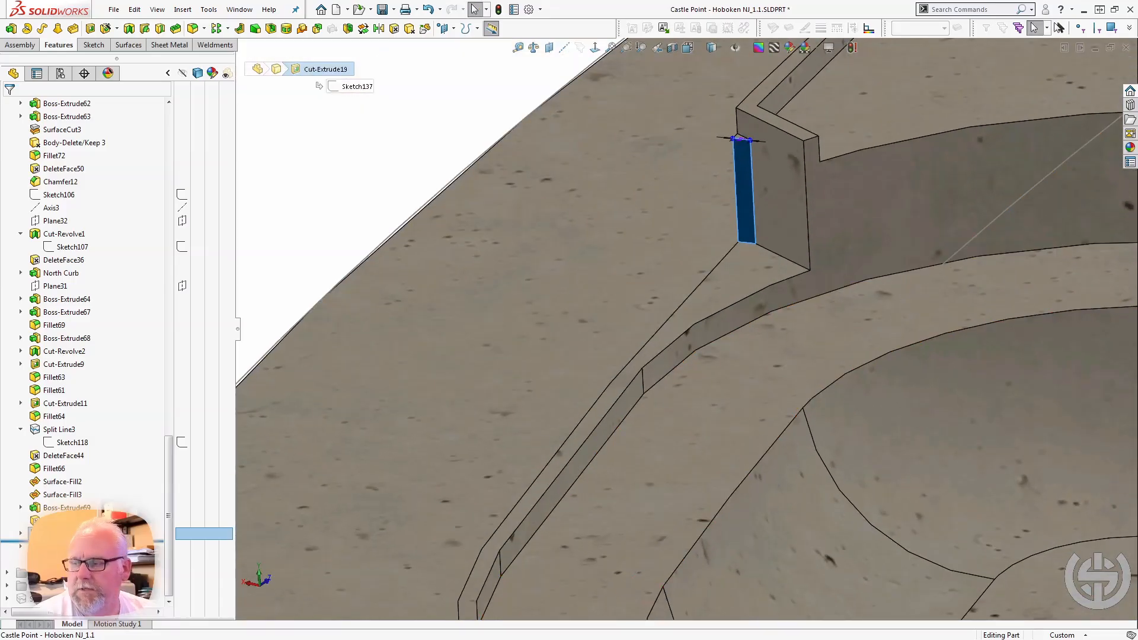
left_click_drag(88, 541, 89, 528)
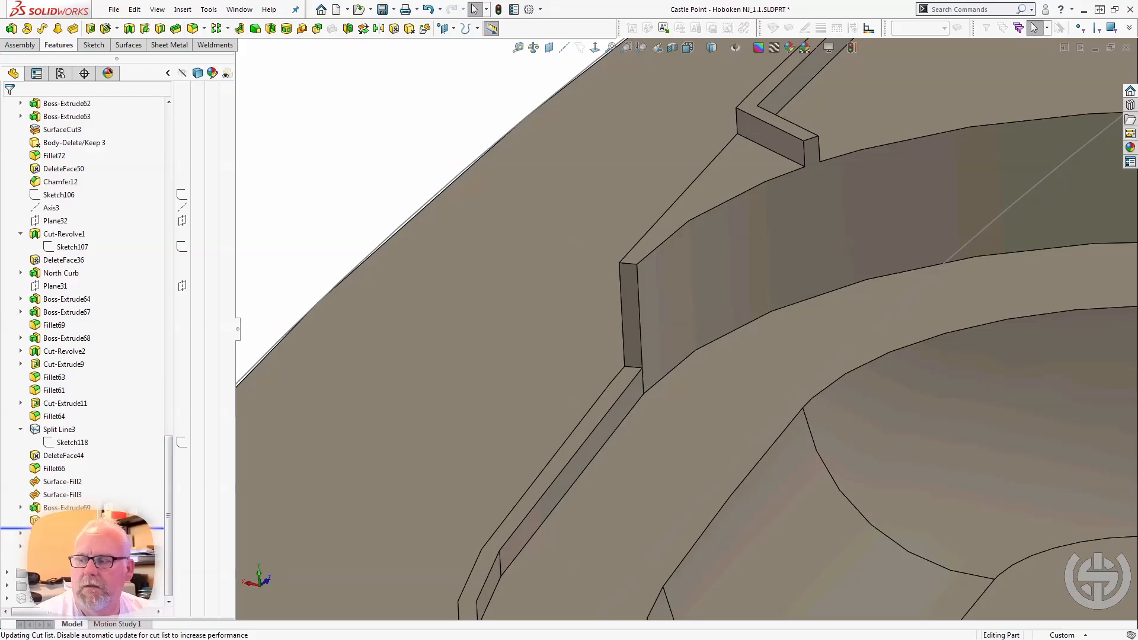
left_click_drag(89, 528, 88, 541)
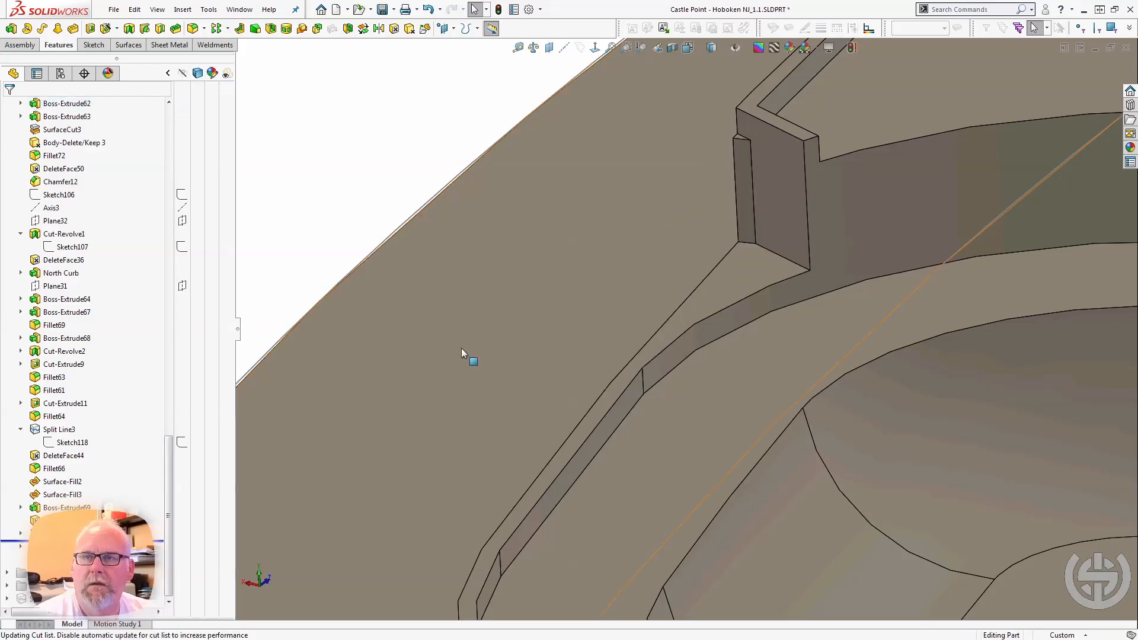
Roll forward past the Sketch138 cut and select it, followed by the deck face and the top face of Boss-Extrude69.
left_click_drag(89, 541, 89, 554)
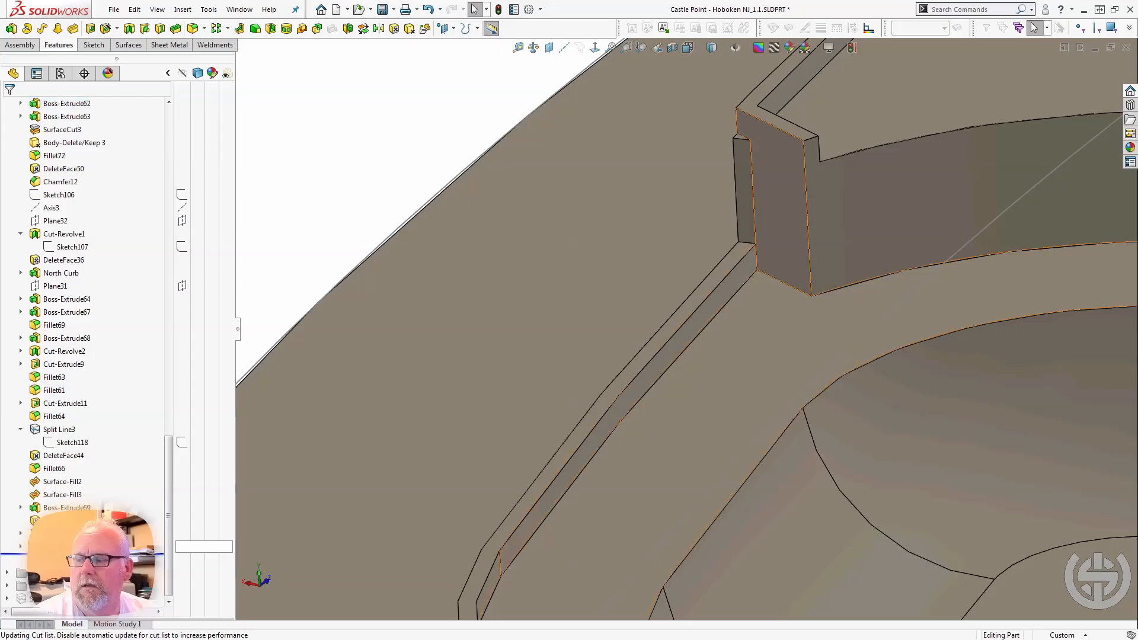
left_click(66, 546)
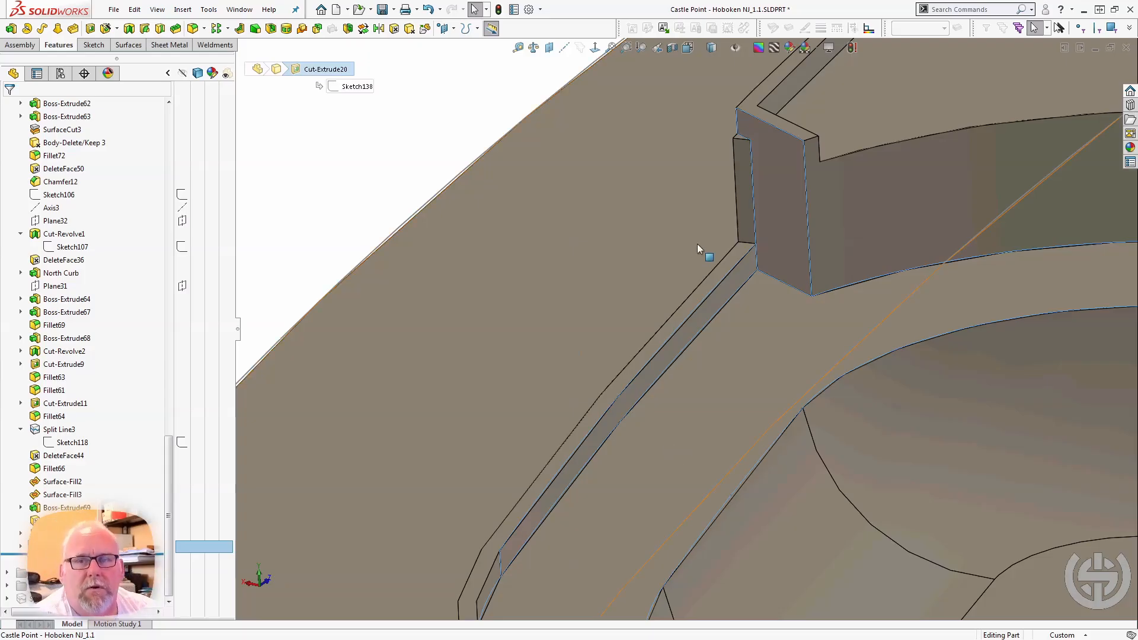
left_click(792, 297)
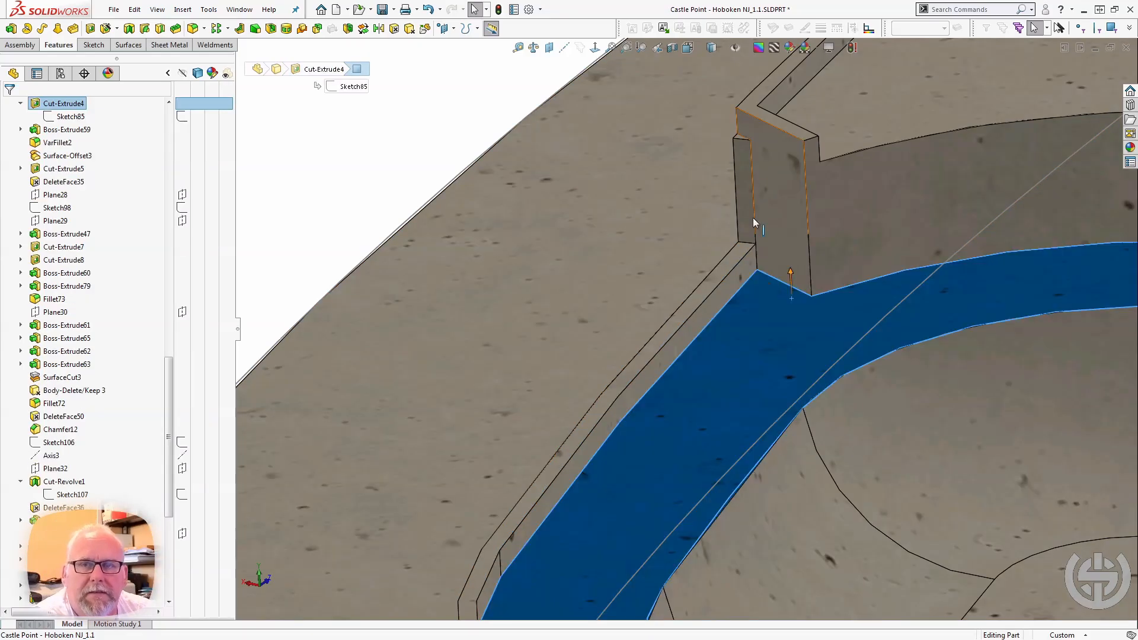
left_click(803, 133)
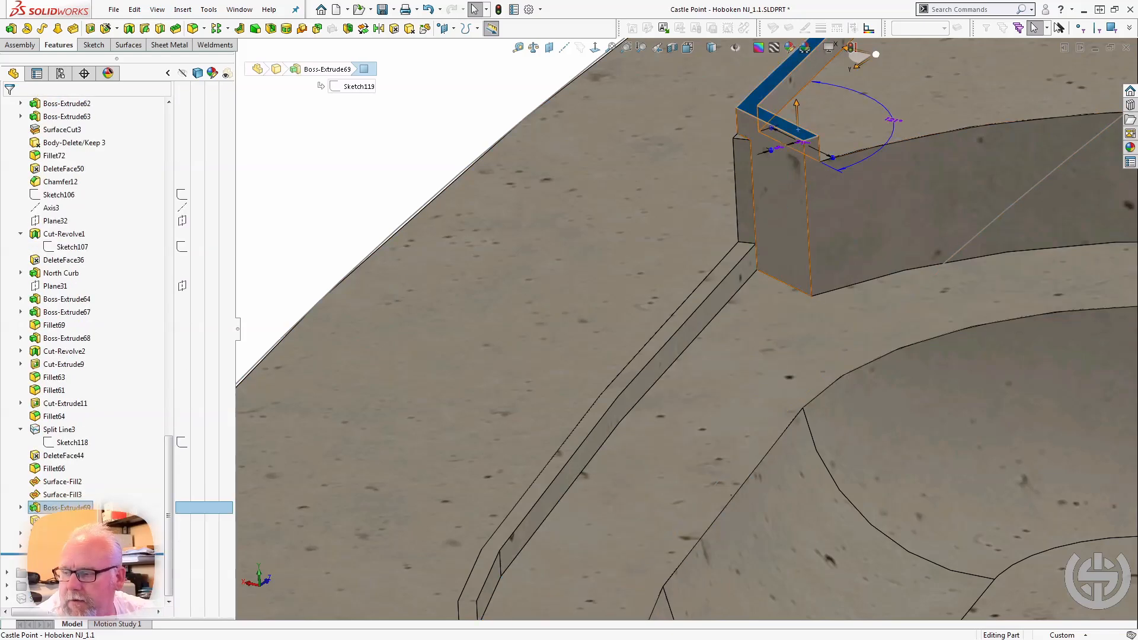
Roll the model forward past the feature following the Sketch138 cut and select it to examine the wall corner.
left_click_drag(89, 554, 89, 567)
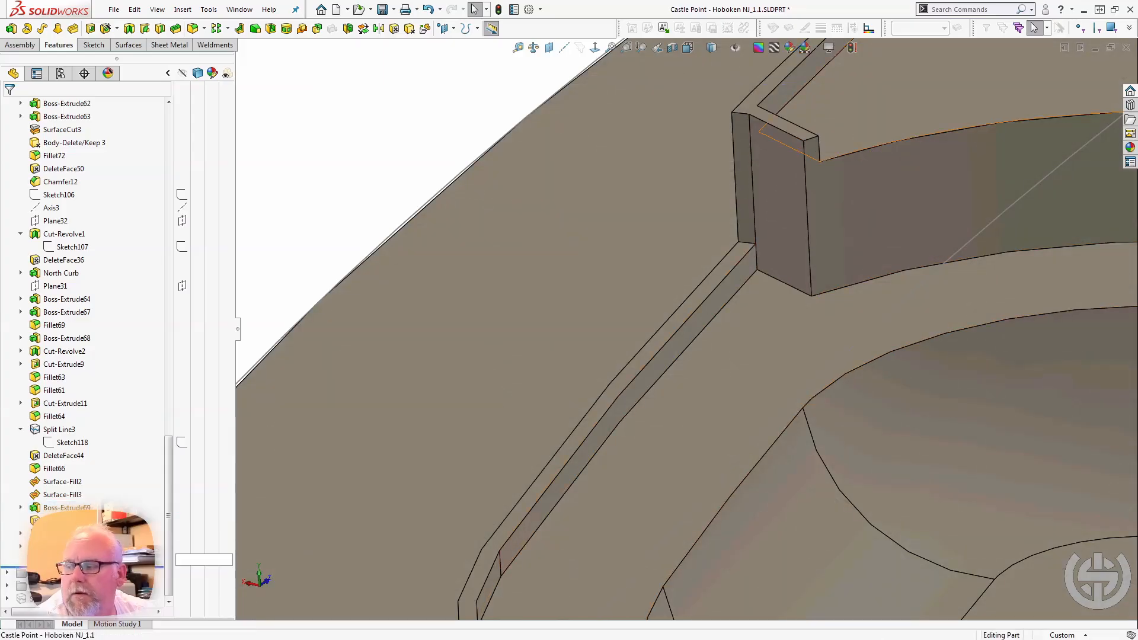
left_click(65, 559)
left_click(81, 529)
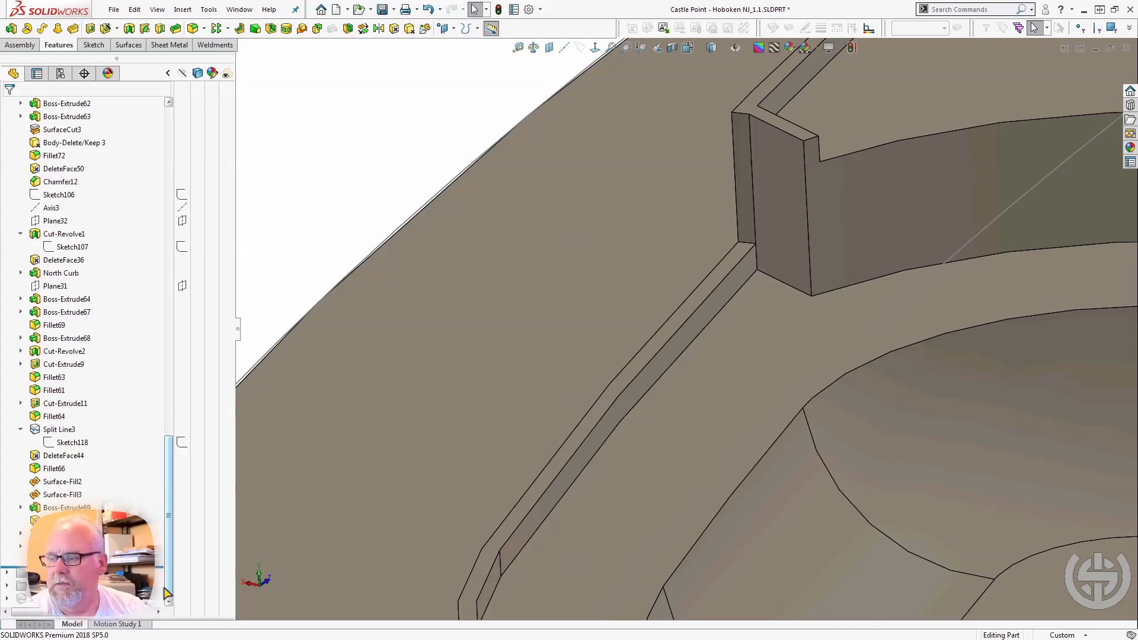
Collapse the Elevated North and Elevated North East folders, and roll the model forward past the Curbing folder.
scroll(47, 261, "up", 10)
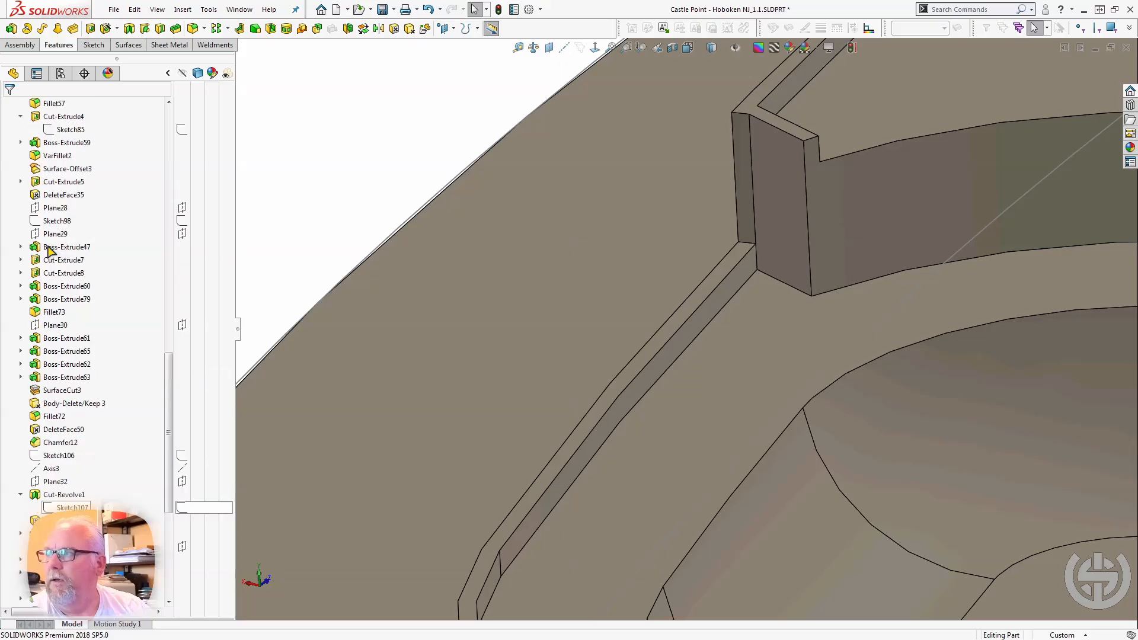
scroll(12, 177, "up", 10)
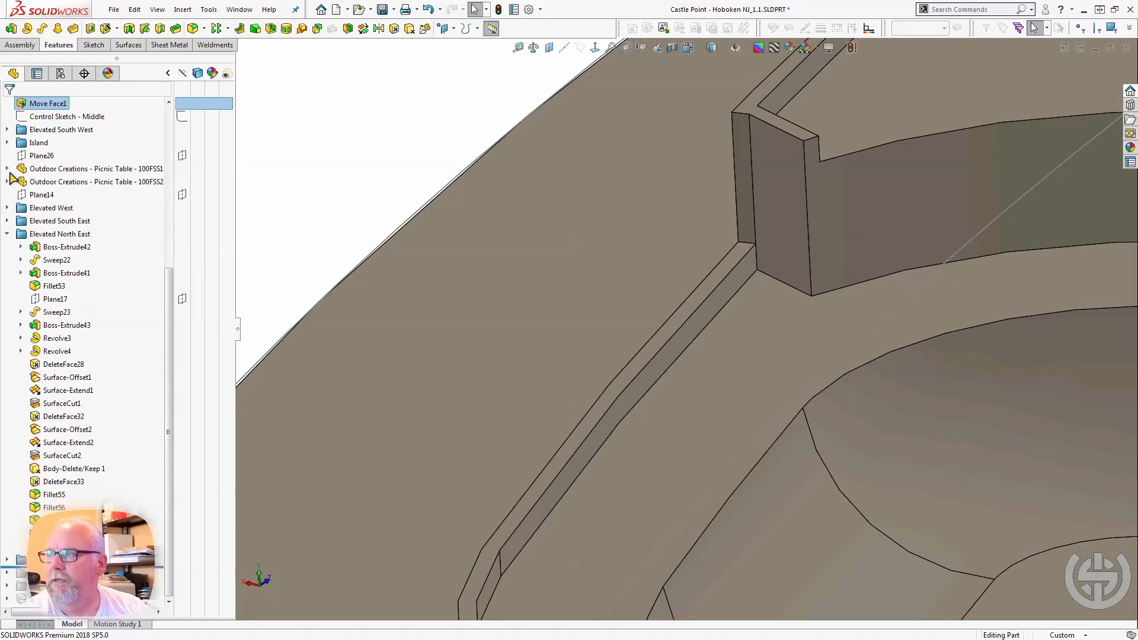
left_click(7, 234)
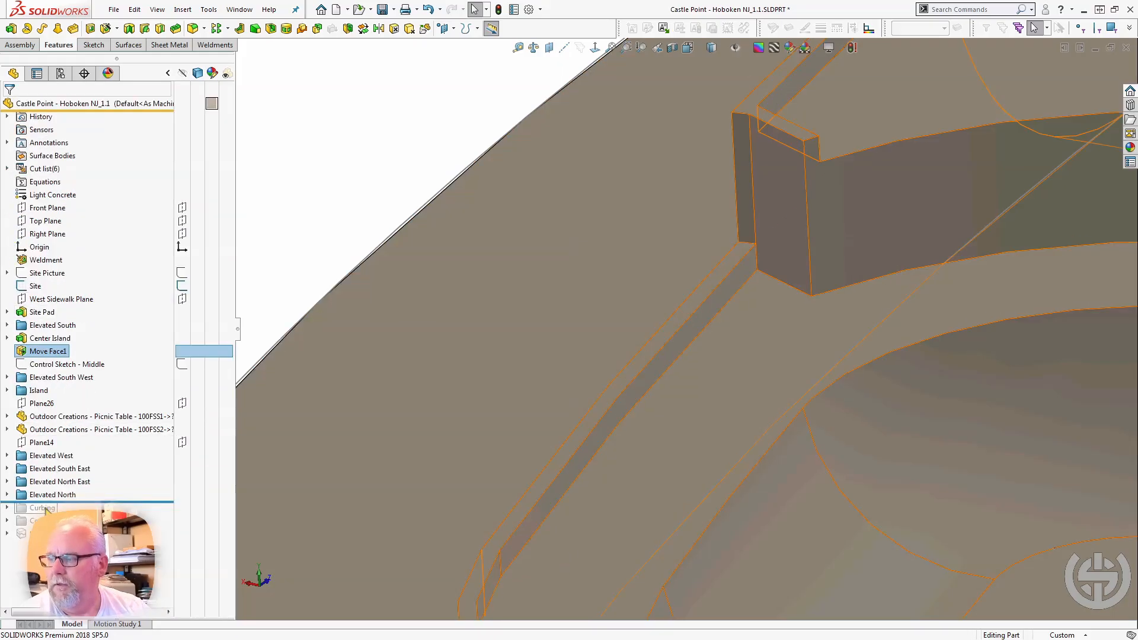
left_click_drag(86, 499, 83, 513)
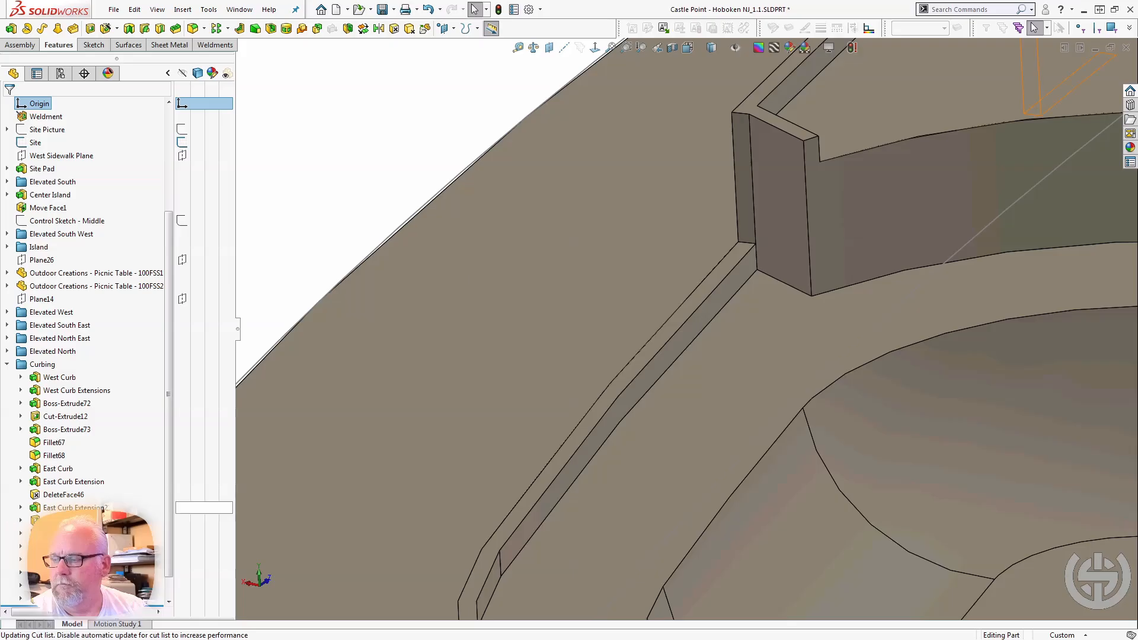
Bring the whole skatepark into view from above and hide the Site sketch.
scroll(553, 368, "up", 10)
scroll(666, 356, "up", 3)
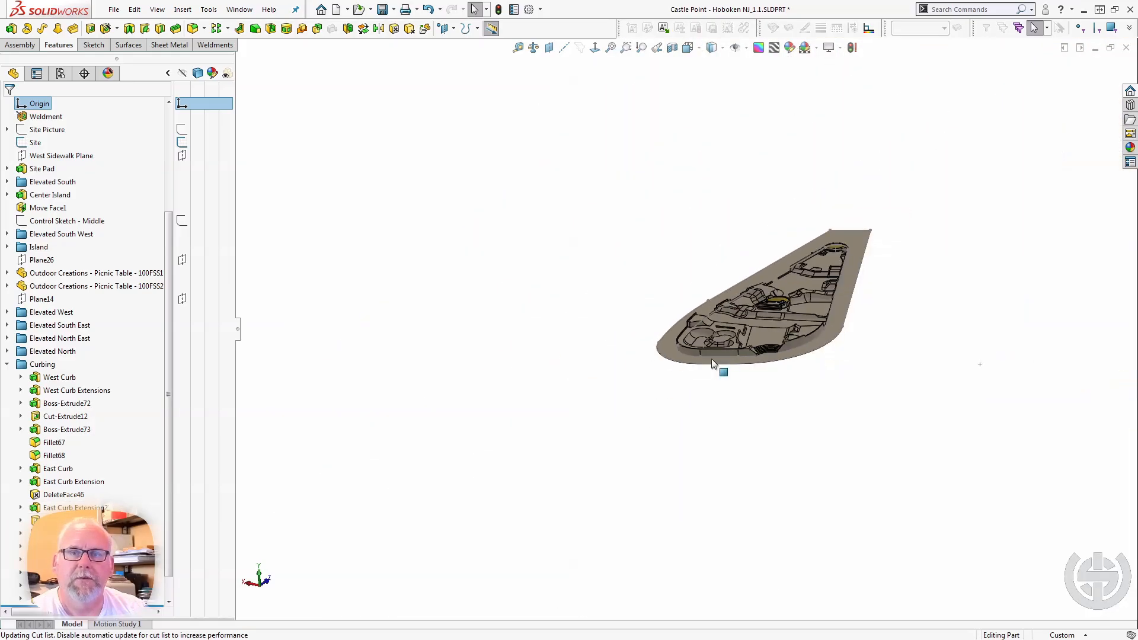
middle_click_drag(720, 367, 505, 480)
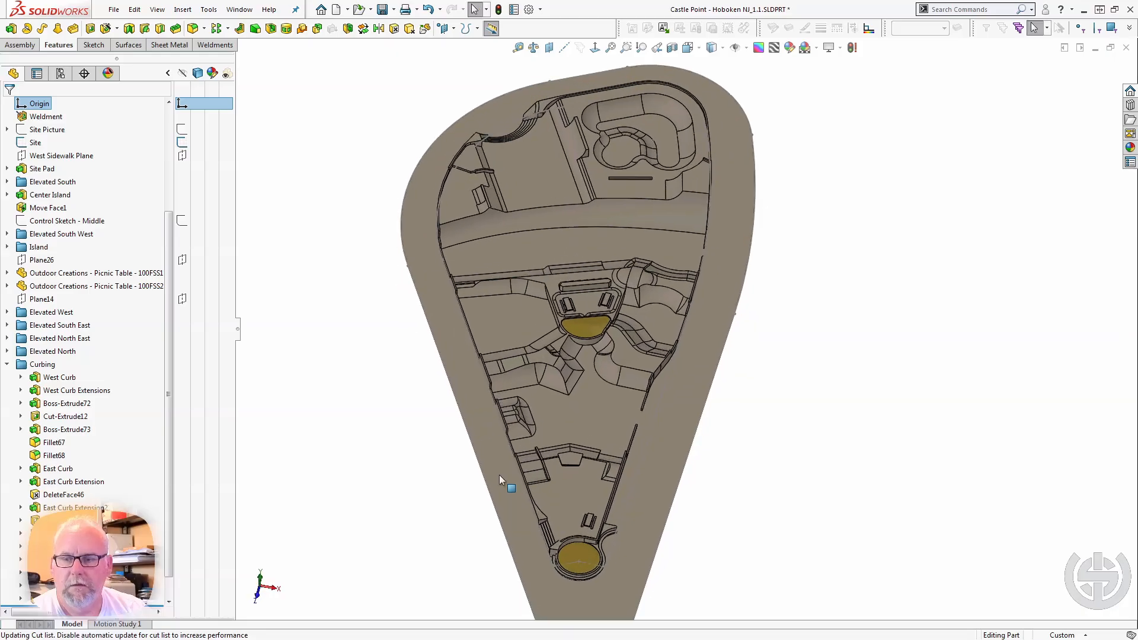
scroll(658, 570, "down", 3)
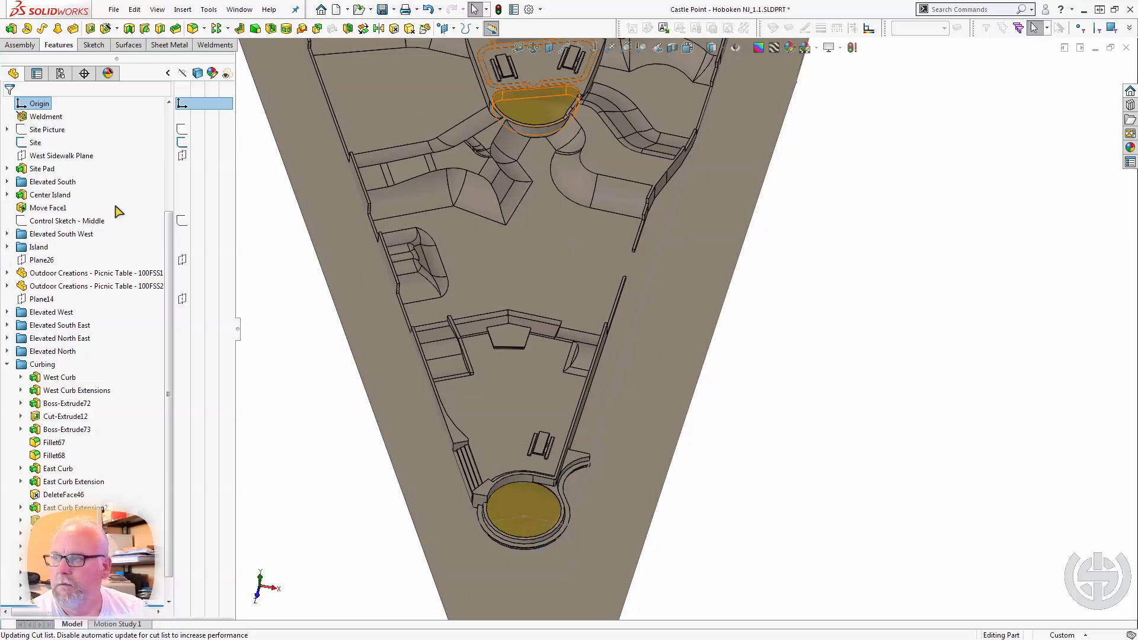
left_click(180, 143)
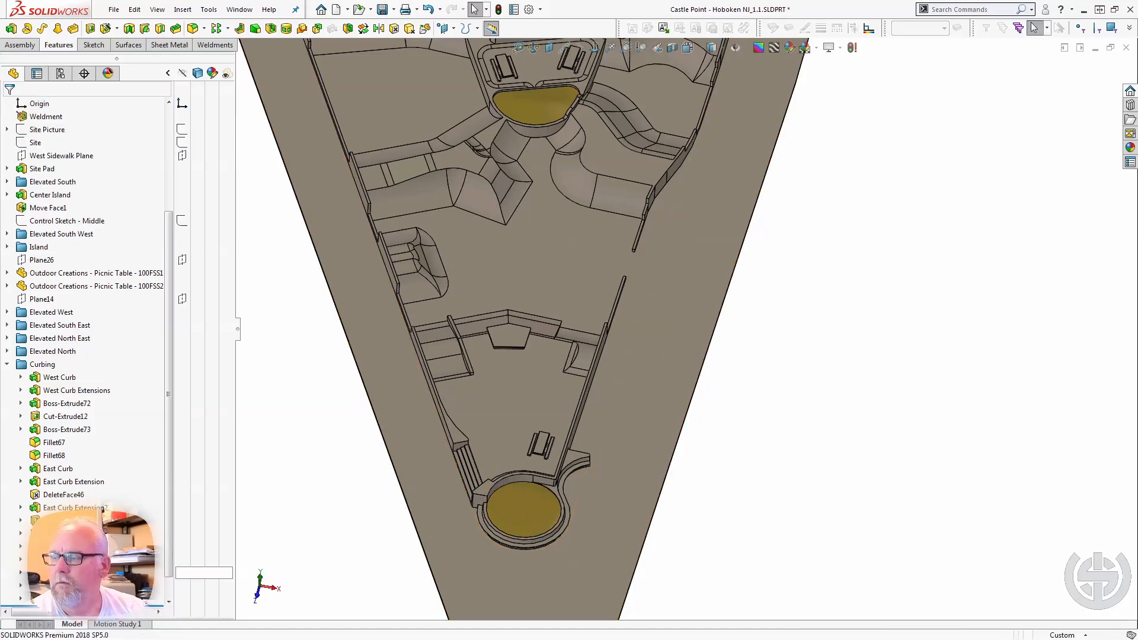
Select West Curb and West Curb Extensions in turn to examine the curbing along the park's west edge.
left_click(58, 378)
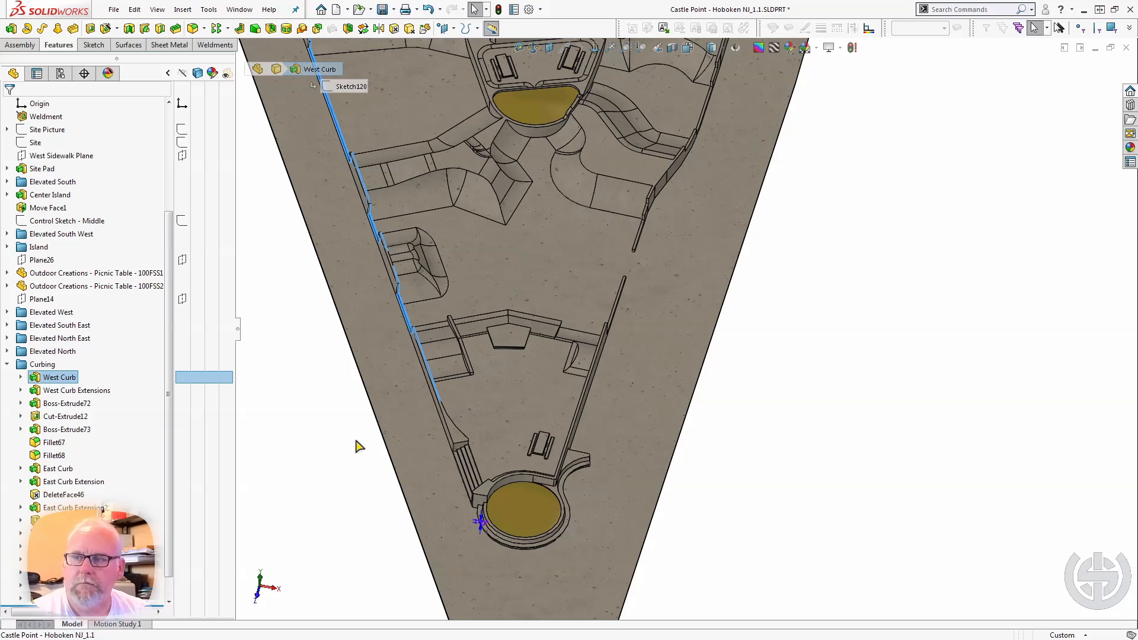
middle_click_drag(356, 444, 446, 200)
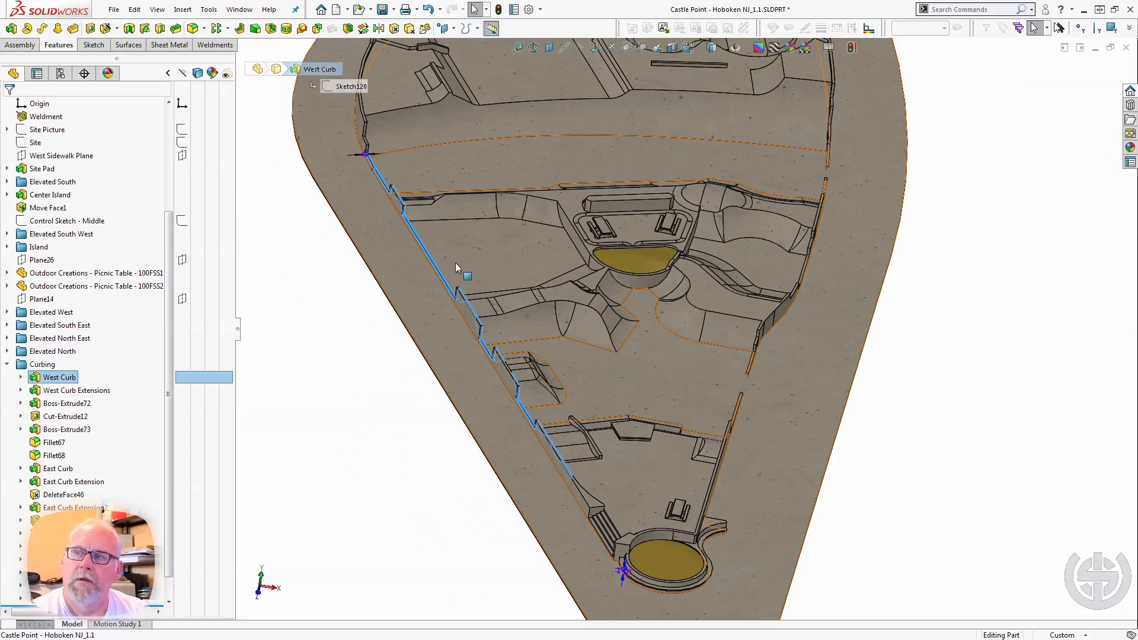
middle_click_drag(456, 266, 465, 224)
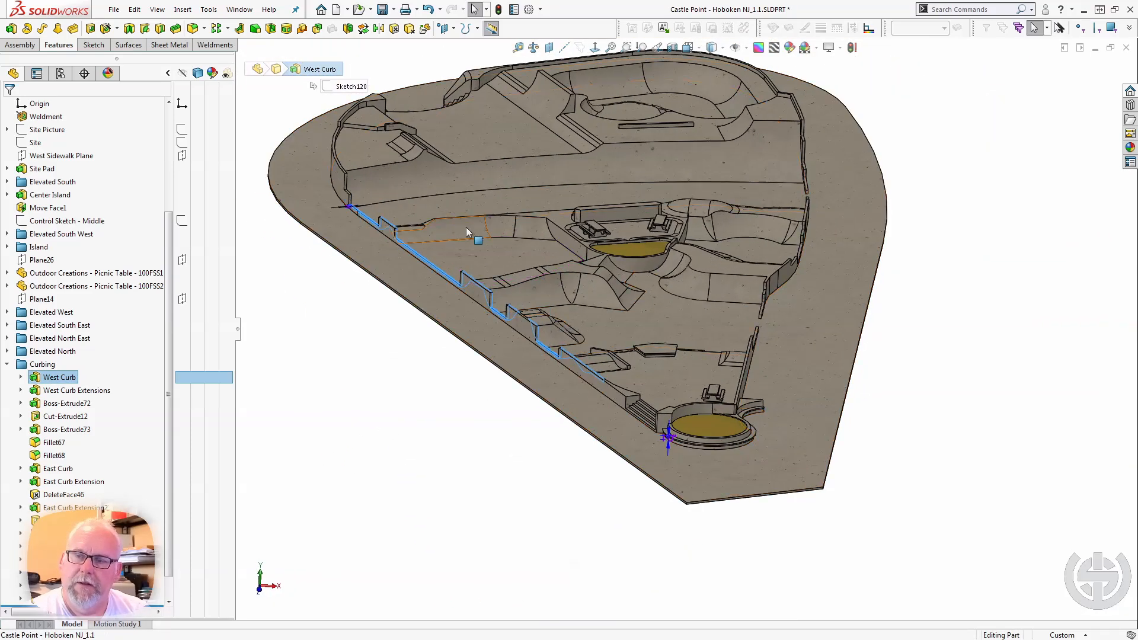
scroll(634, 335, "down", 3)
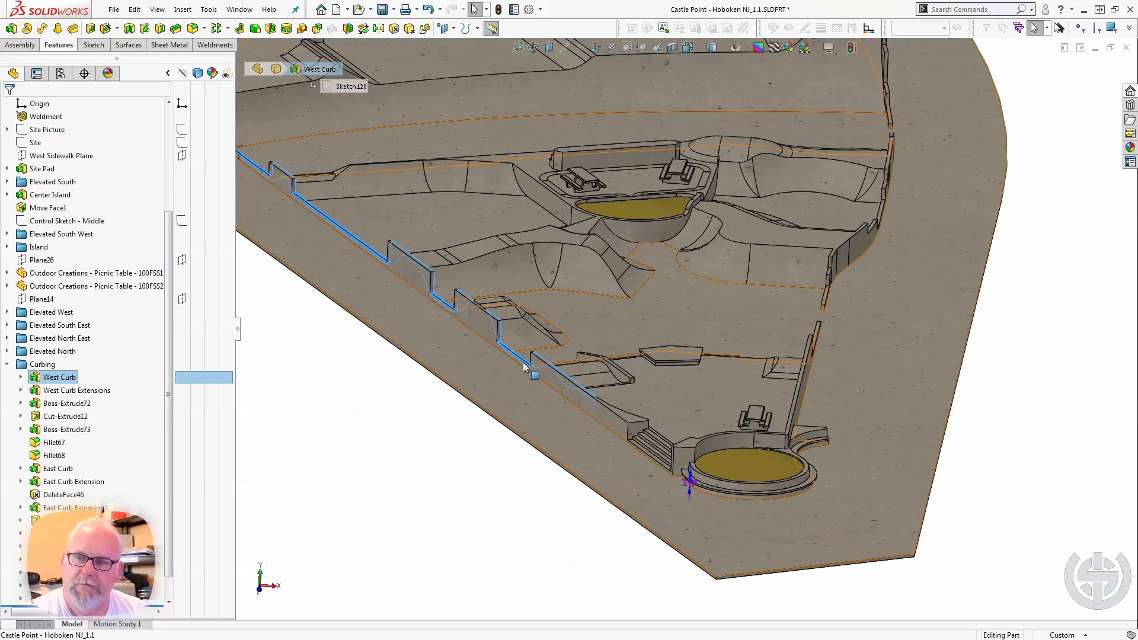
left_click(83, 392)
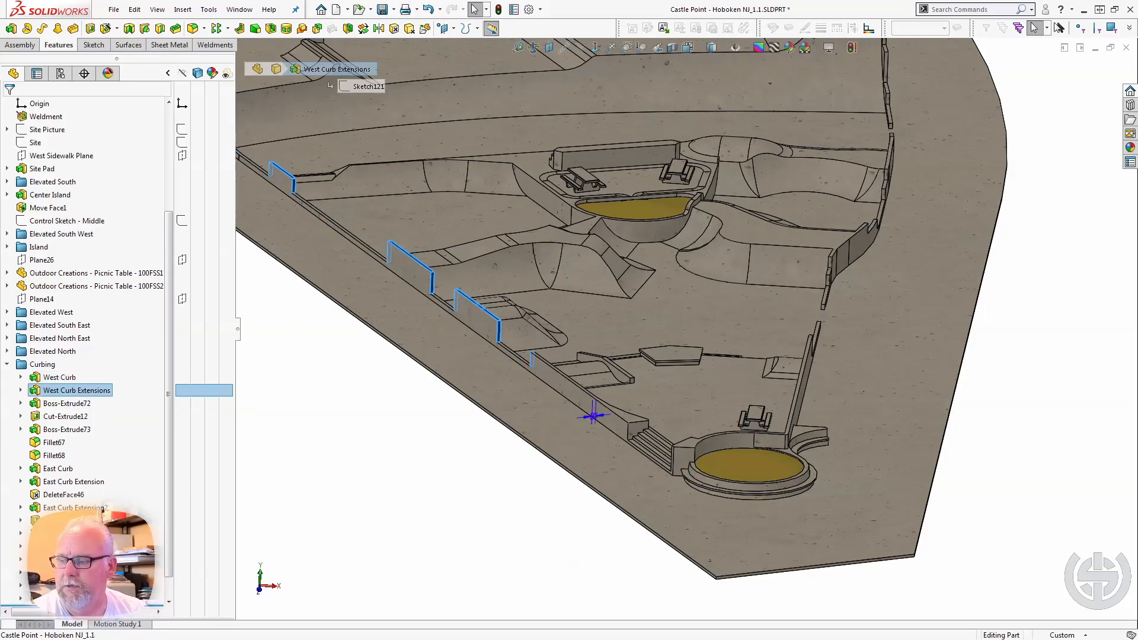
Roll the model back to just after West Curb, select it, and roll forward past West Curb Extensions.
left_click_drag(112, 606, 113, 363)
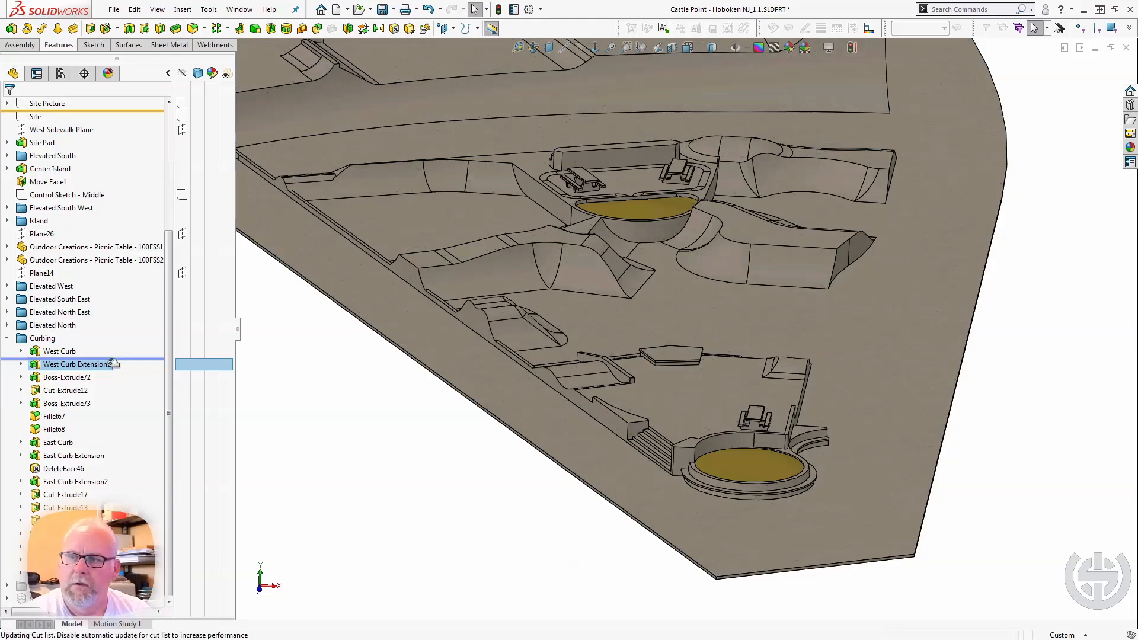
left_click(69, 351)
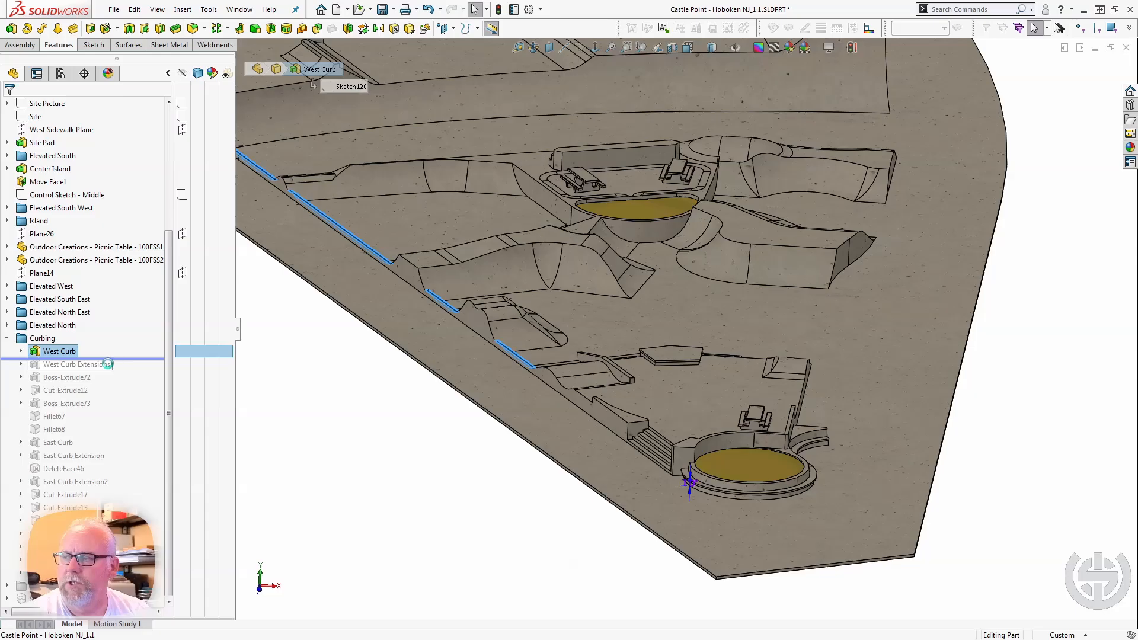
left_click_drag(109, 366, 112, 371)
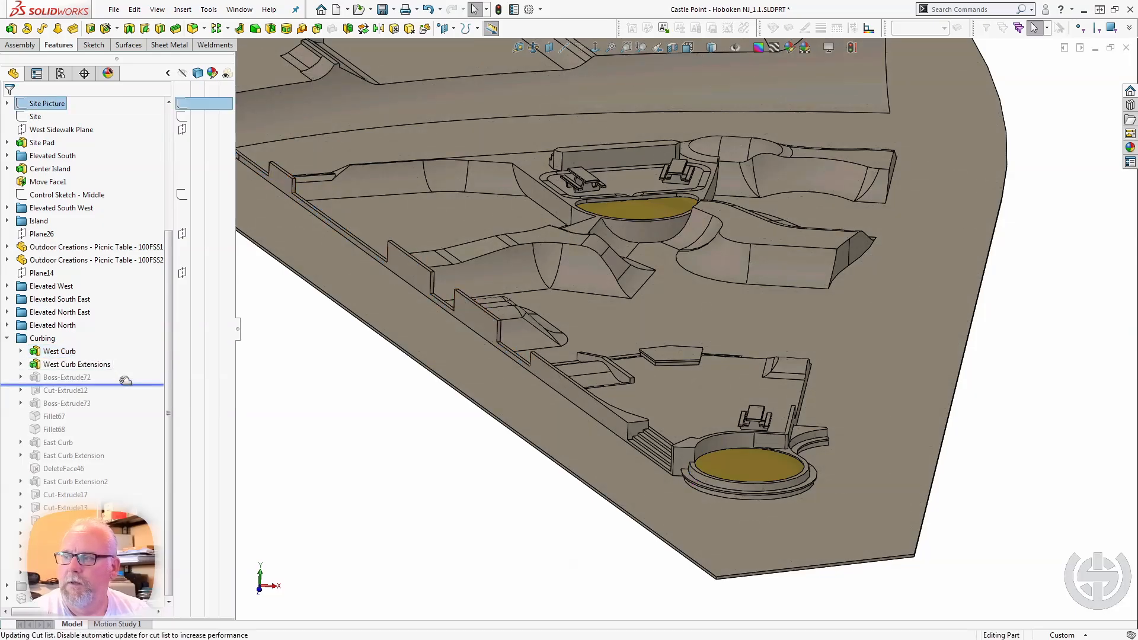
Roll the model forward past Boss-Extrude72 and select it to examine its short segment of the west curb.
left_click_drag(113, 371, 122, 383)
left_click(65, 378)
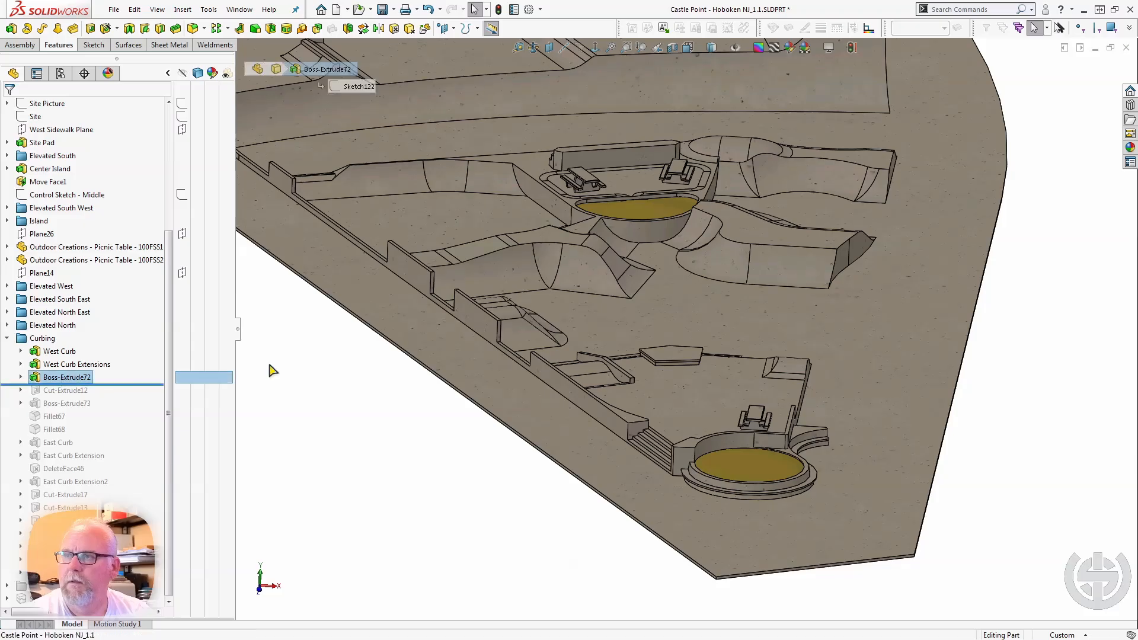
scroll(439, 262, "up", 3)
scroll(513, 271, "down", 4)
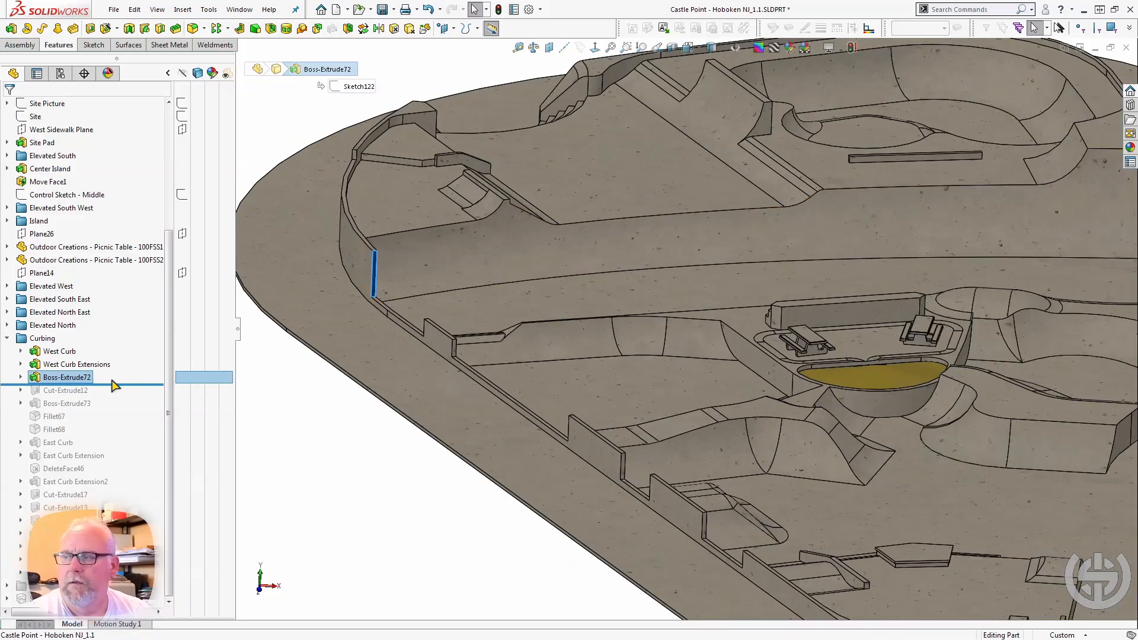
mouse_move(114, 383)
left_mouse_down()
mouse_move(115, 371)
mouse_move(114, 384)
left_mouse_up()
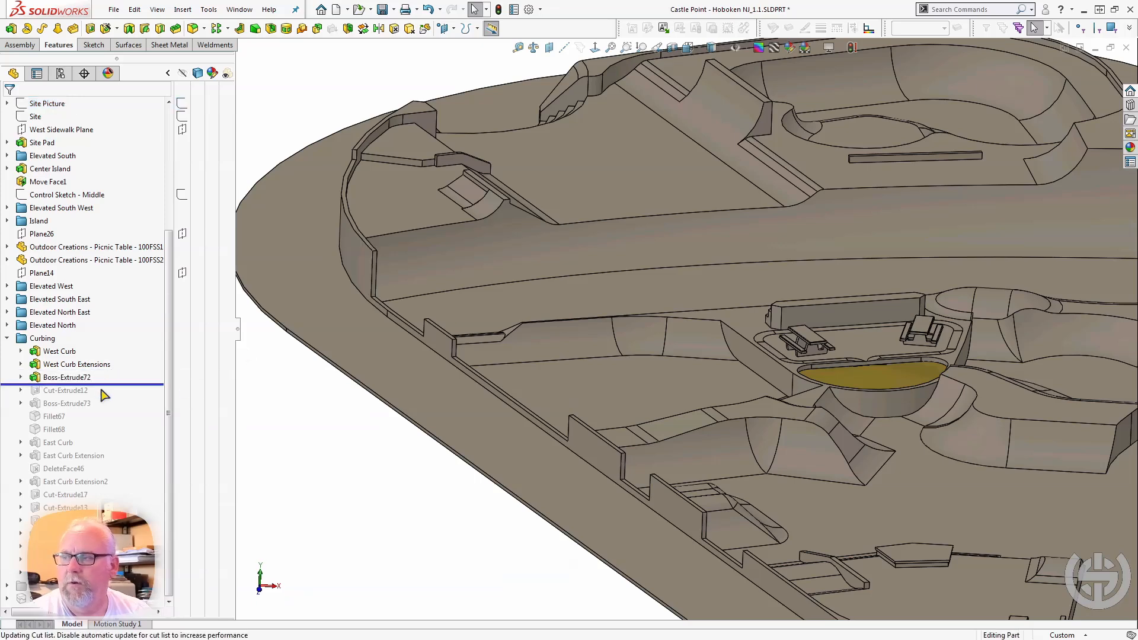
Roll forward past Cut-Extrude12 and Boss-Extrude73, and select Boss-Extrude73 to inspect the raised curb beside the central planter up close.
left_click_drag(104, 384, 107, 408)
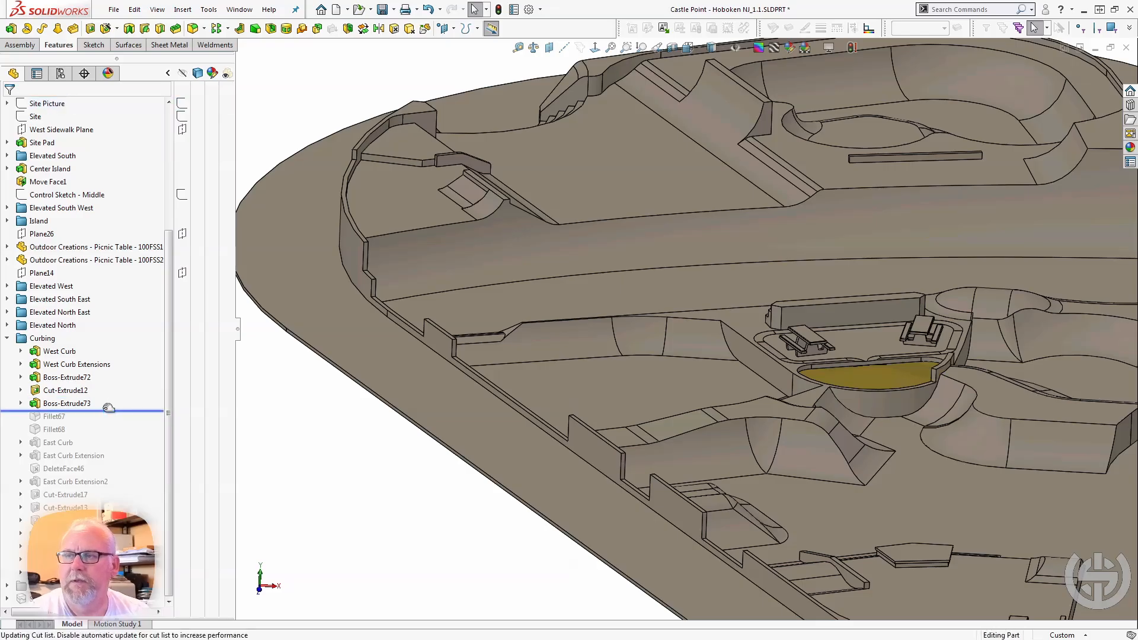
left_click(75, 405)
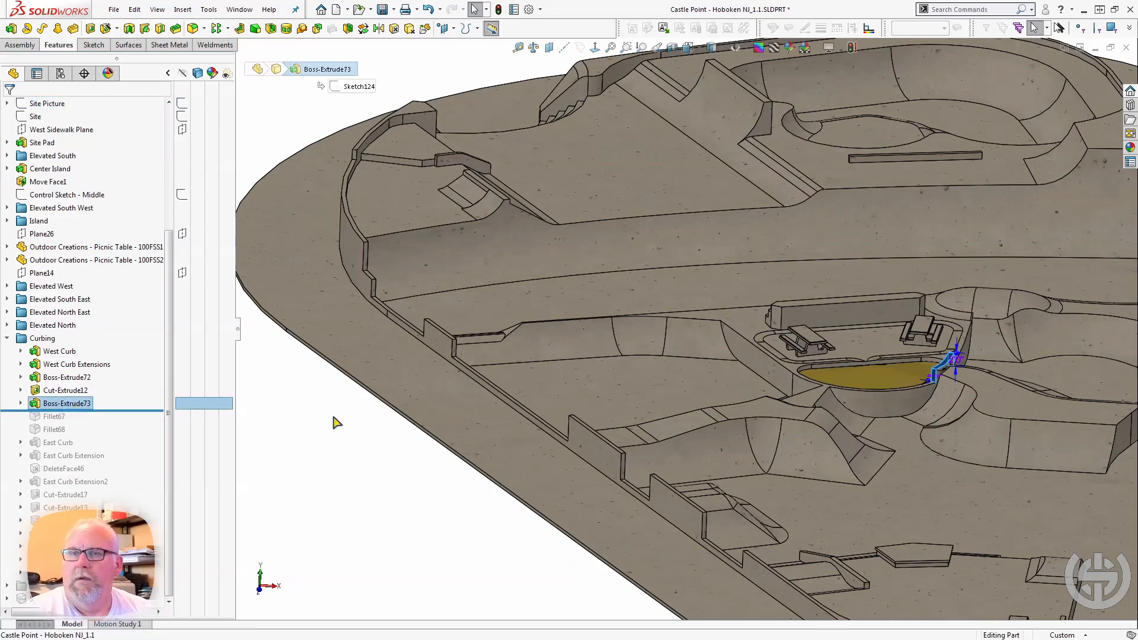
scroll(405, 410, "up", 3)
scroll(804, 350, "down", 8)
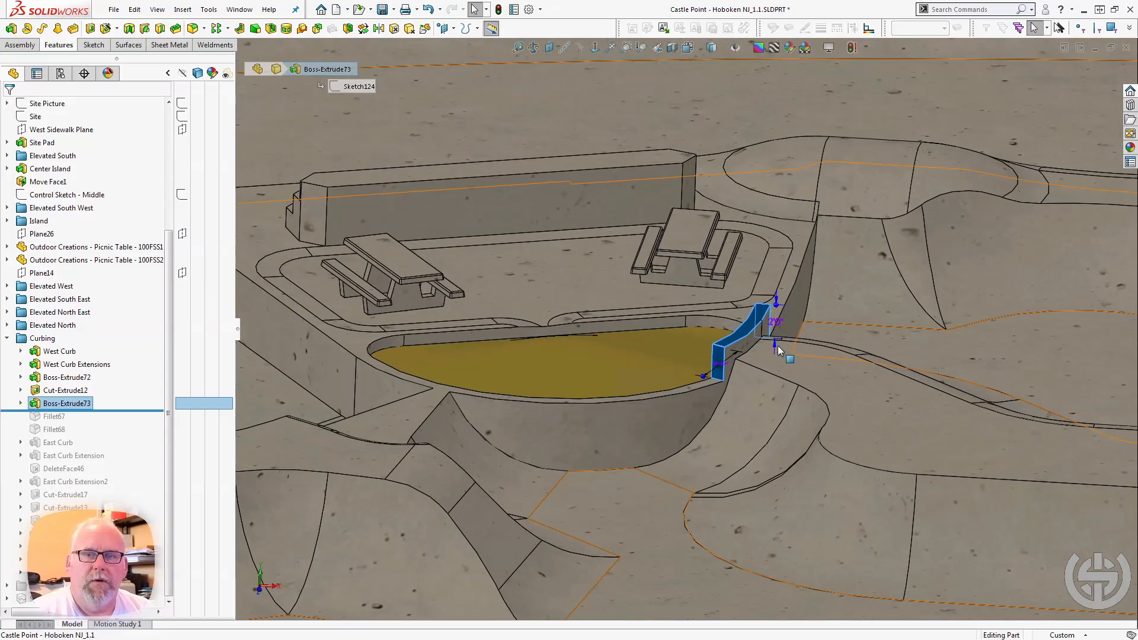
middle_click_drag(715, 411, 659, 384)
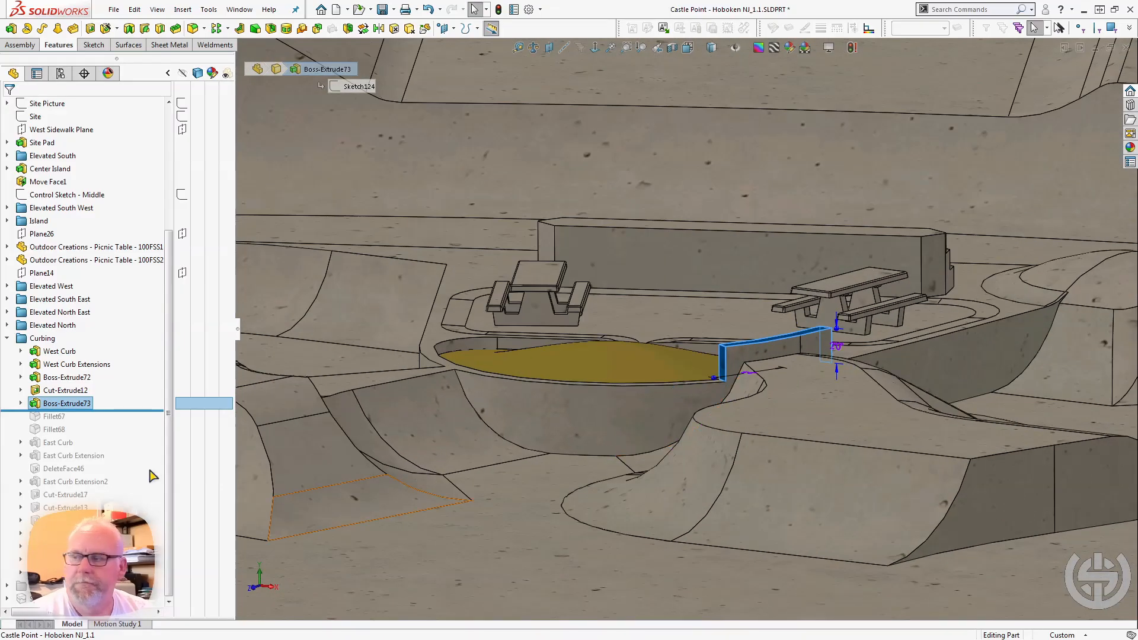
Roll forward past Fillet67 and Fillet68, and select Fillet67 to examine the rounded ends of the planter's raised curb.
left_click_drag(140, 409, 138, 423)
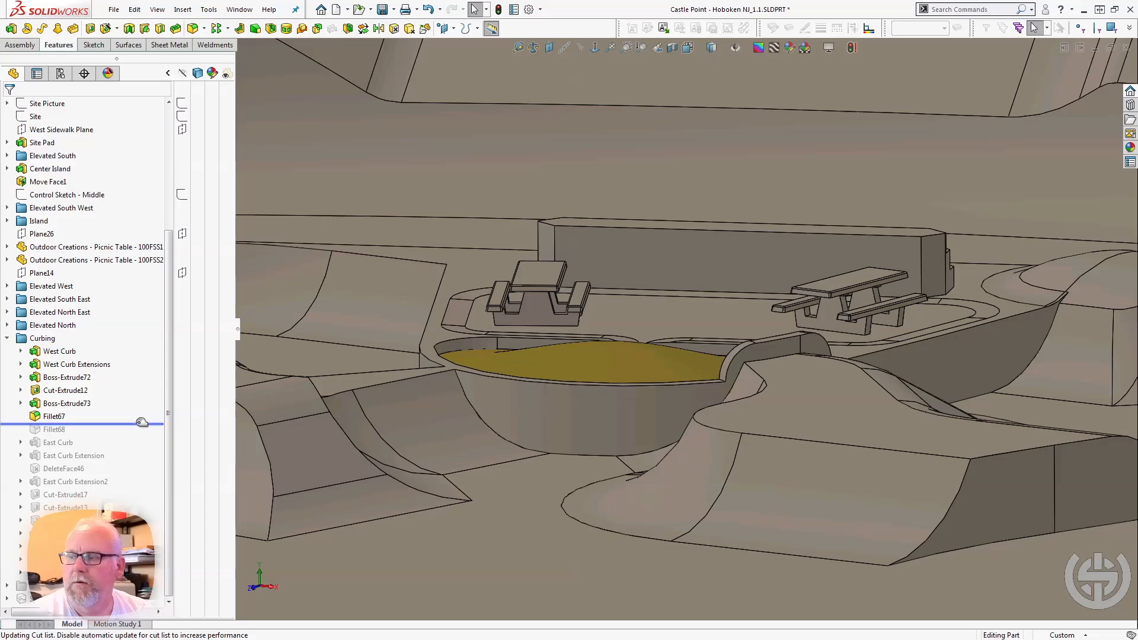
left_click_drag(138, 425, 138, 432)
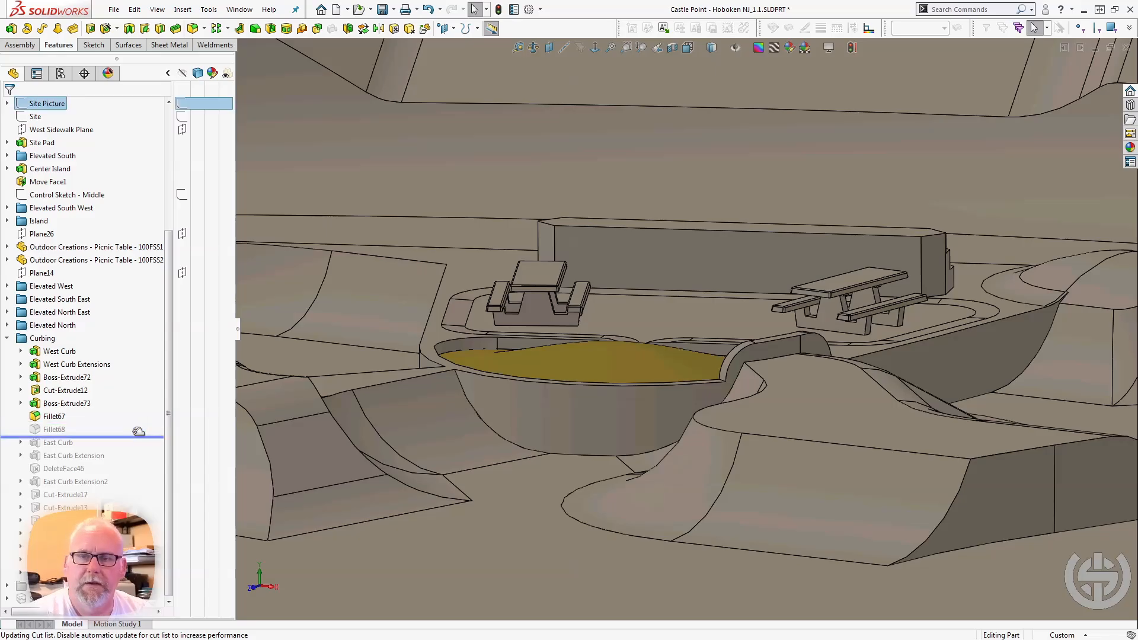
left_click(46, 417)
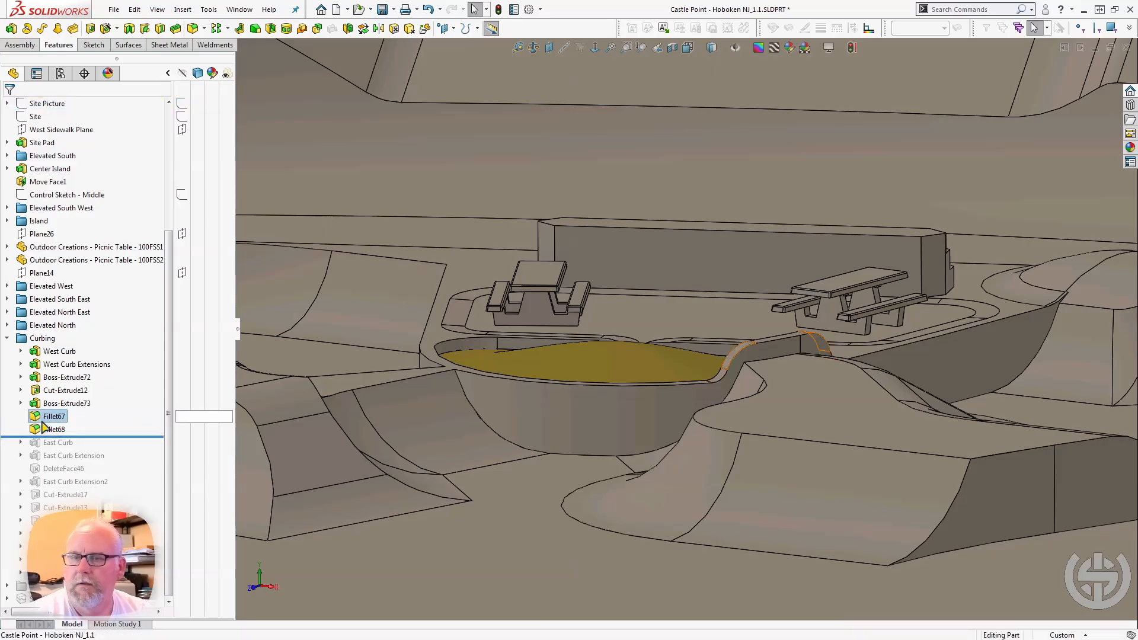
scroll(693, 369, "up", 3)
scroll(742, 355, "down", 2)
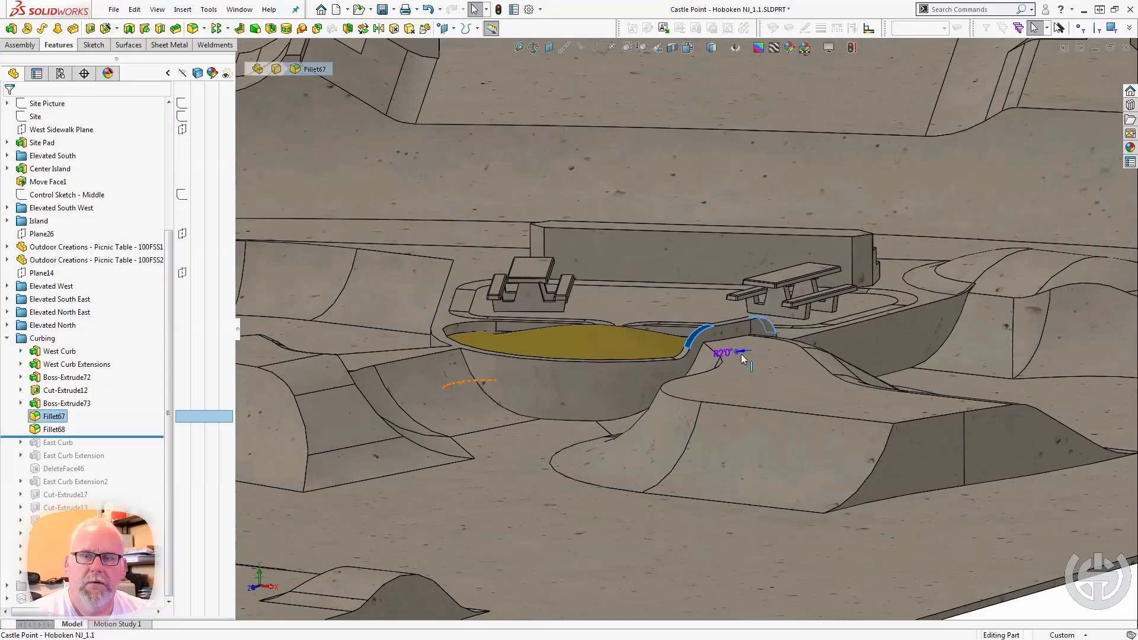
scroll(742, 357, "down", 2)
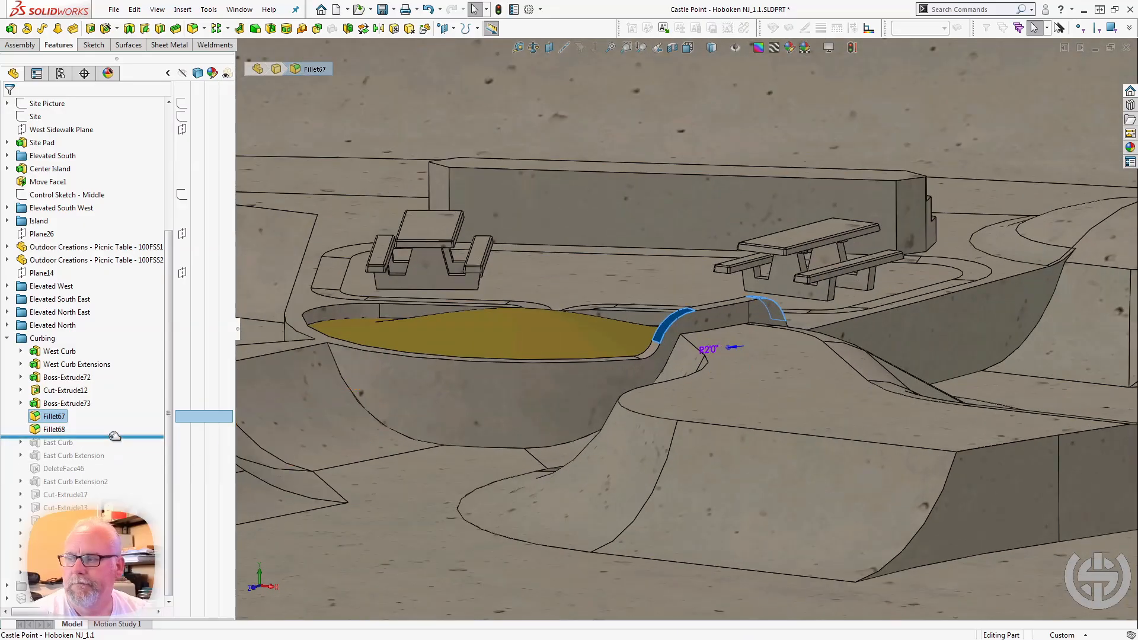
Roll forward past East Curb and select it to examine the curb sections along the park's east edge.
left_click_drag(115, 437, 71, 449)
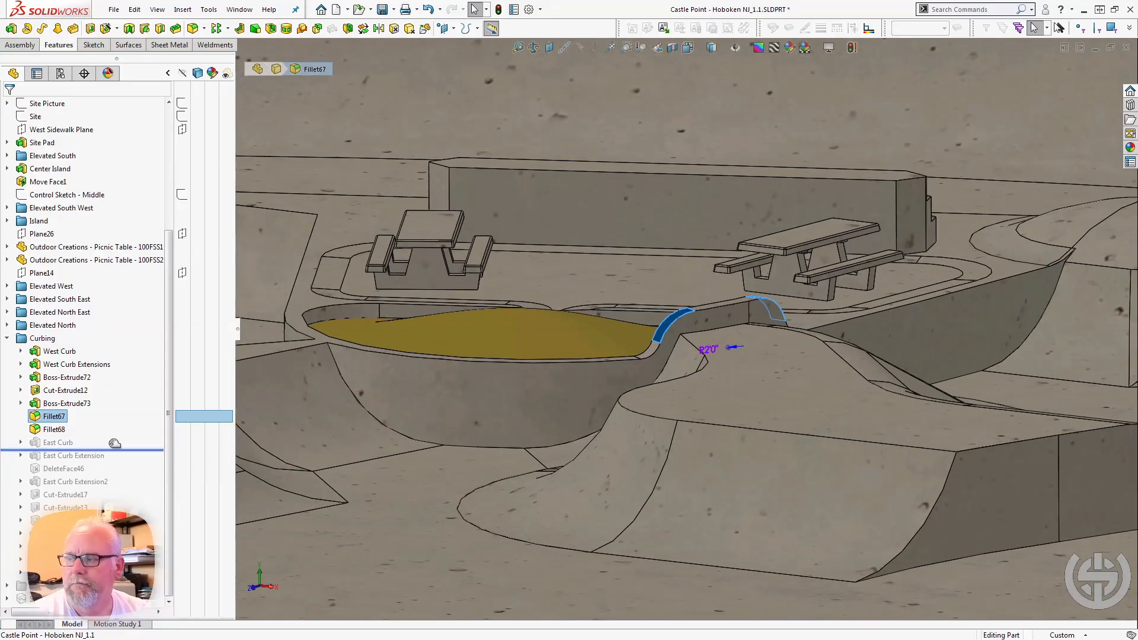
left_click(56, 443)
scroll(676, 348, "up", 5)
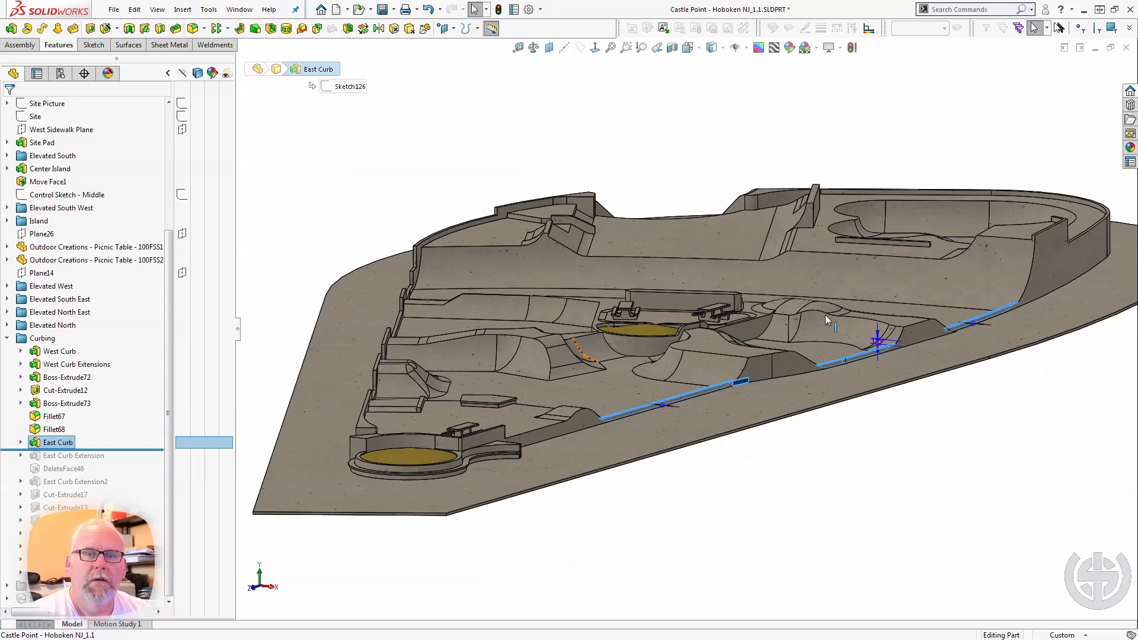
scroll(828, 353, "down", 5)
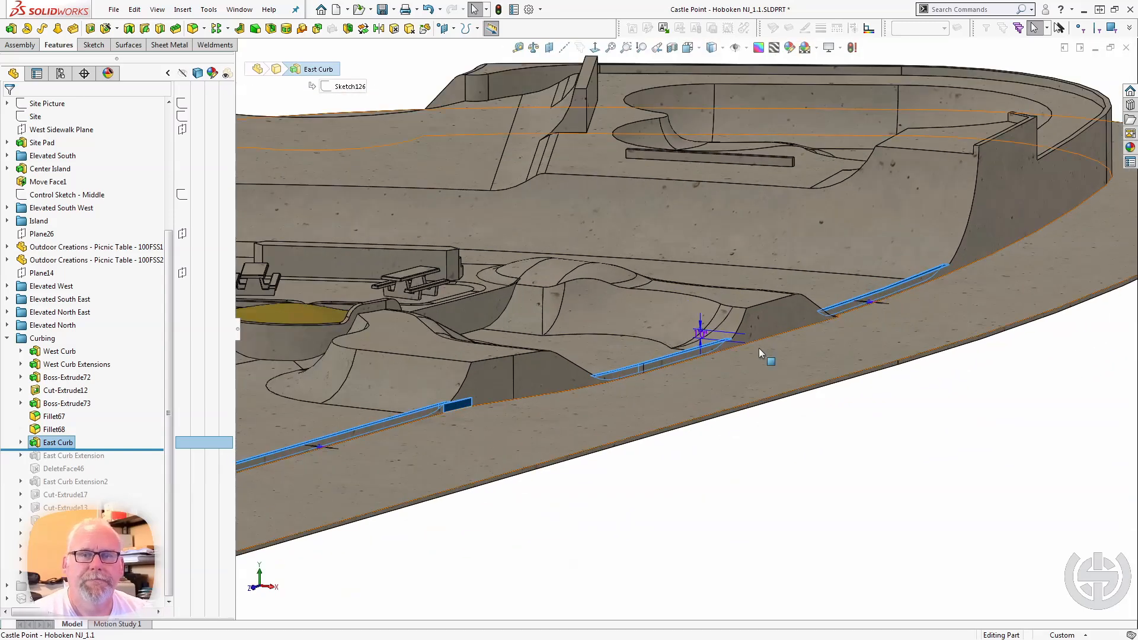
middle_click_drag(759, 351, 736, 293)
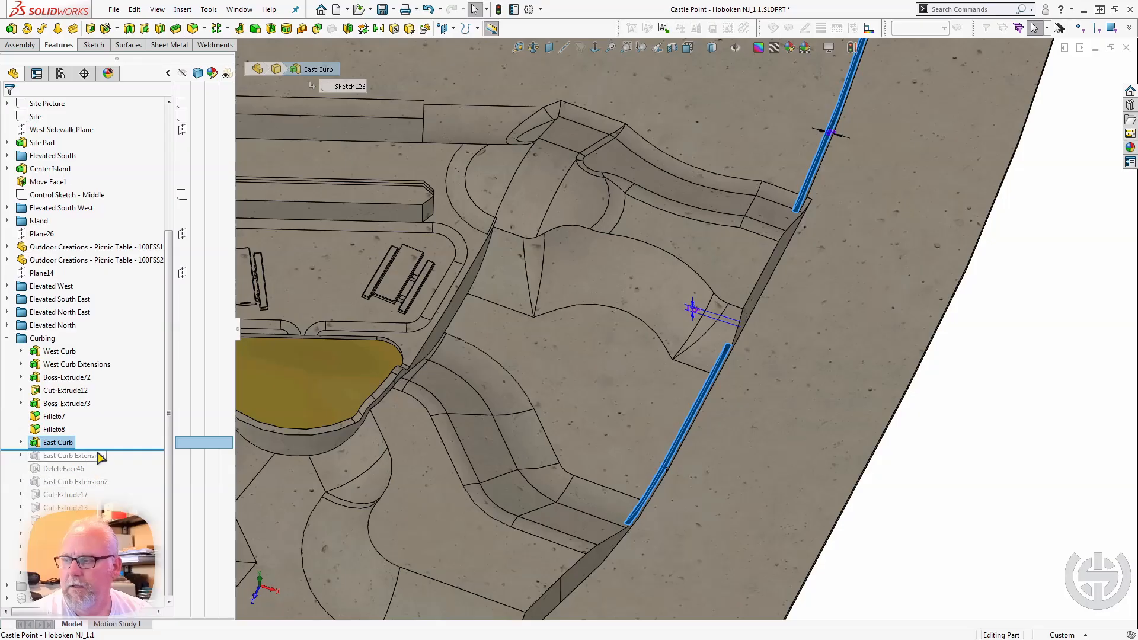
Roll forward past East Curb Extension, inspect the leftover face on the raised east curb, and roll forward past DeleteFace46.
left_click_drag(102, 454, 102, 462)
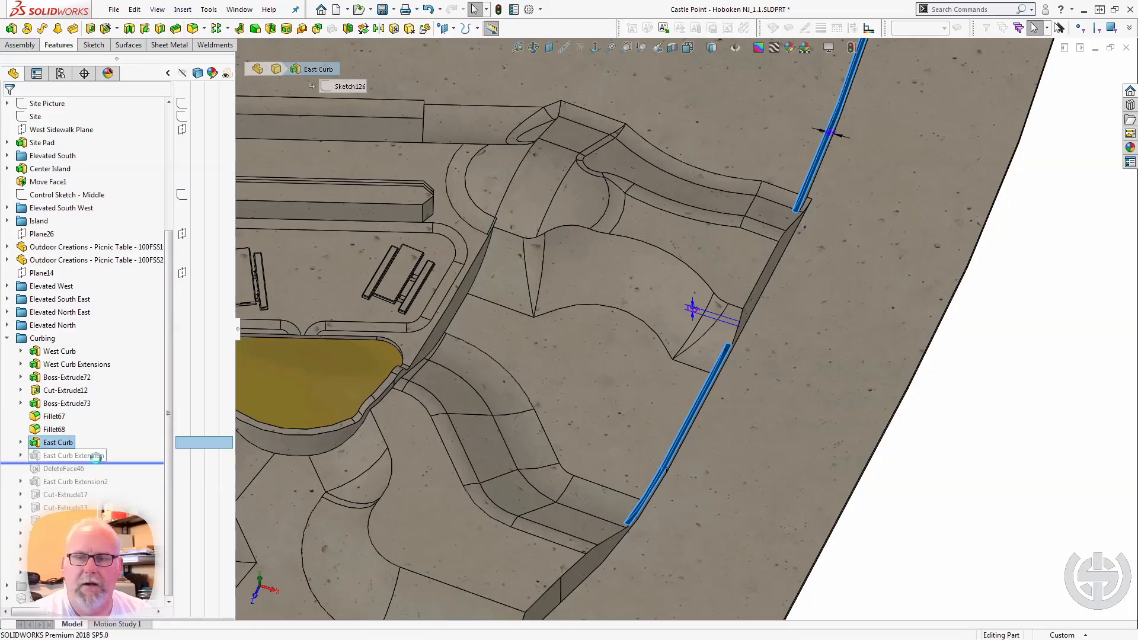
middle_click_drag(388, 419, 475, 386)
scroll(781, 389, "down", 2)
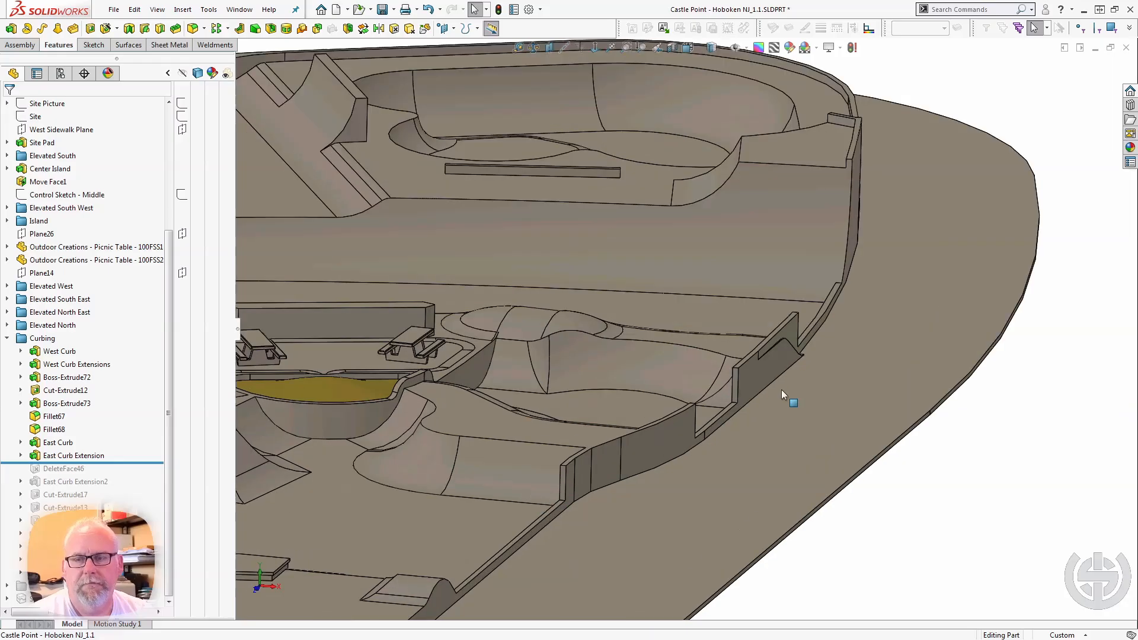
scroll(810, 315, "down", 3)
middle_click_drag(809, 315, 792, 374)
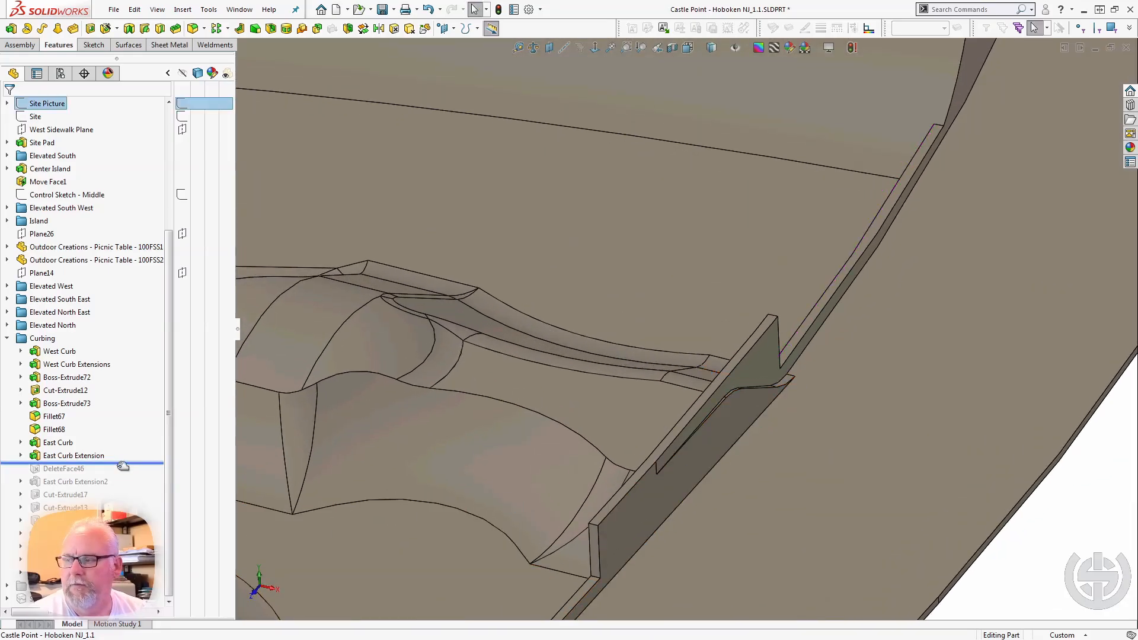
left_click_drag(119, 463, 117, 475)
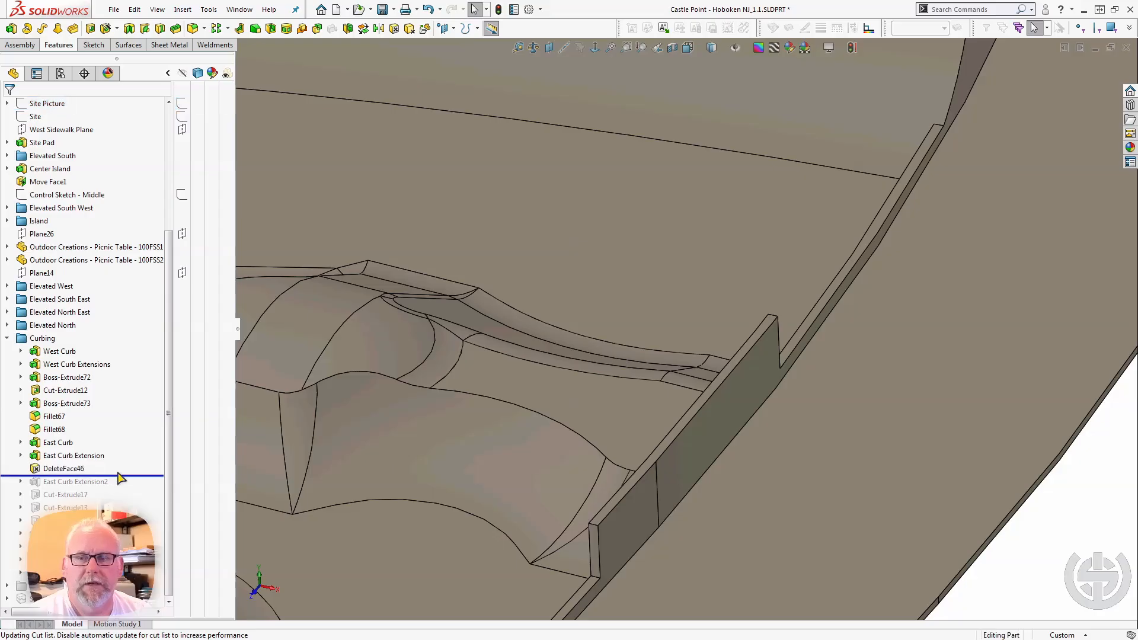
Roll forward past East Curb Extension2 and select it to examine the curb between the central planter area and the round planter.
left_click_drag(121, 478, 119, 490)
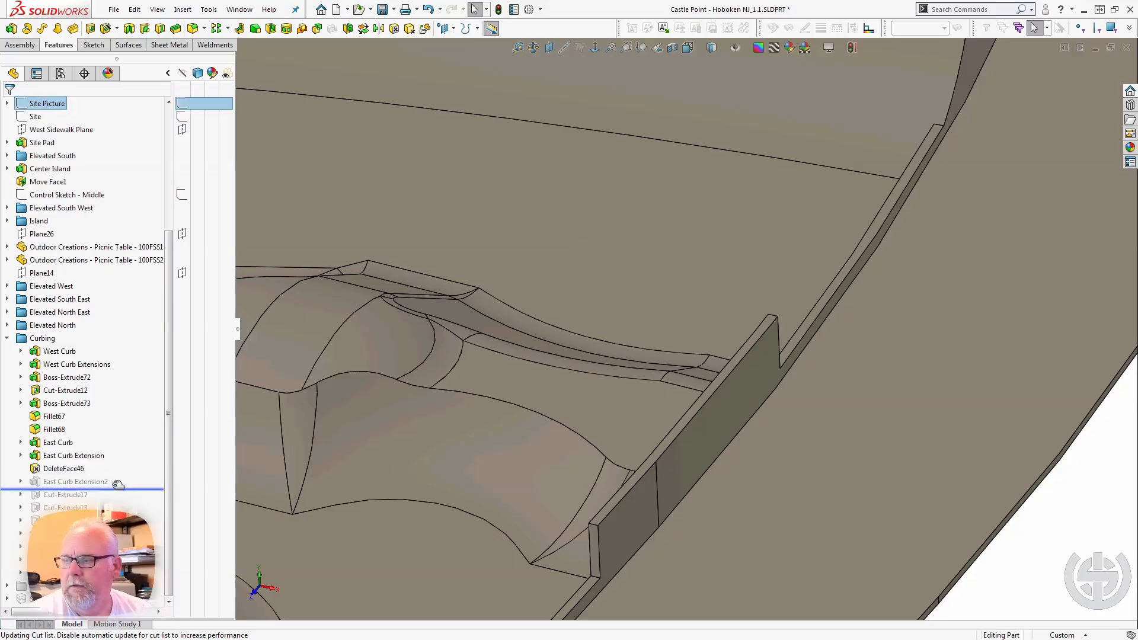
left_click(78, 482)
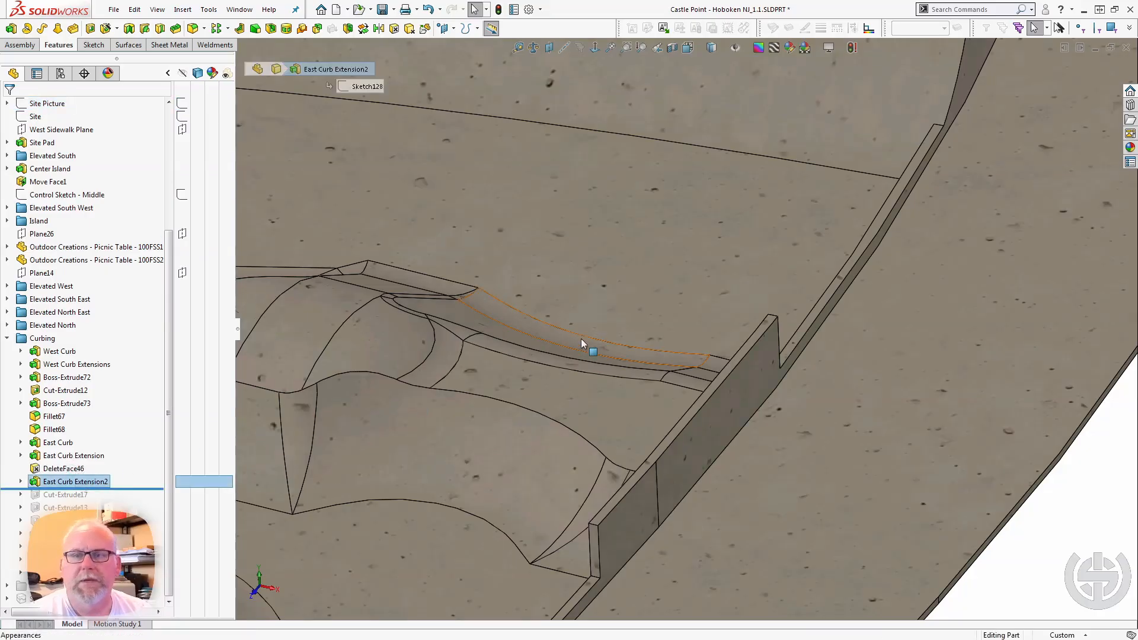
scroll(581, 339, "up", 3)
scroll(829, 76, "up", 3)
scroll(808, 77, "up", 3)
scroll(659, 148, "down", 2)
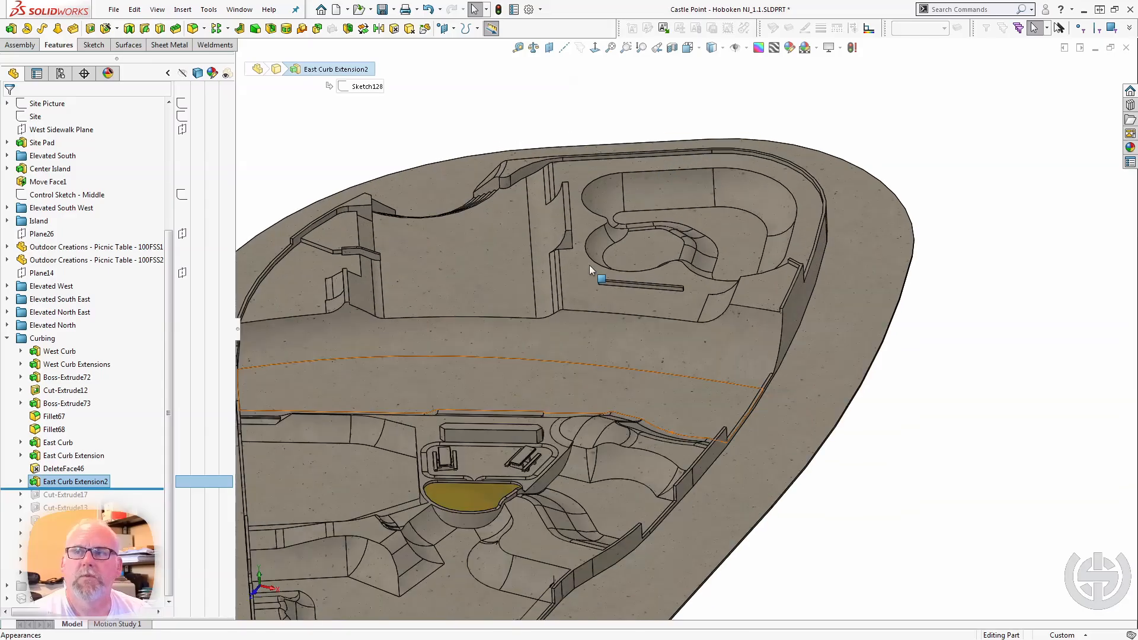
middle_click_drag(541, 404, 544, 361)
scroll(550, 588, "up", 1)
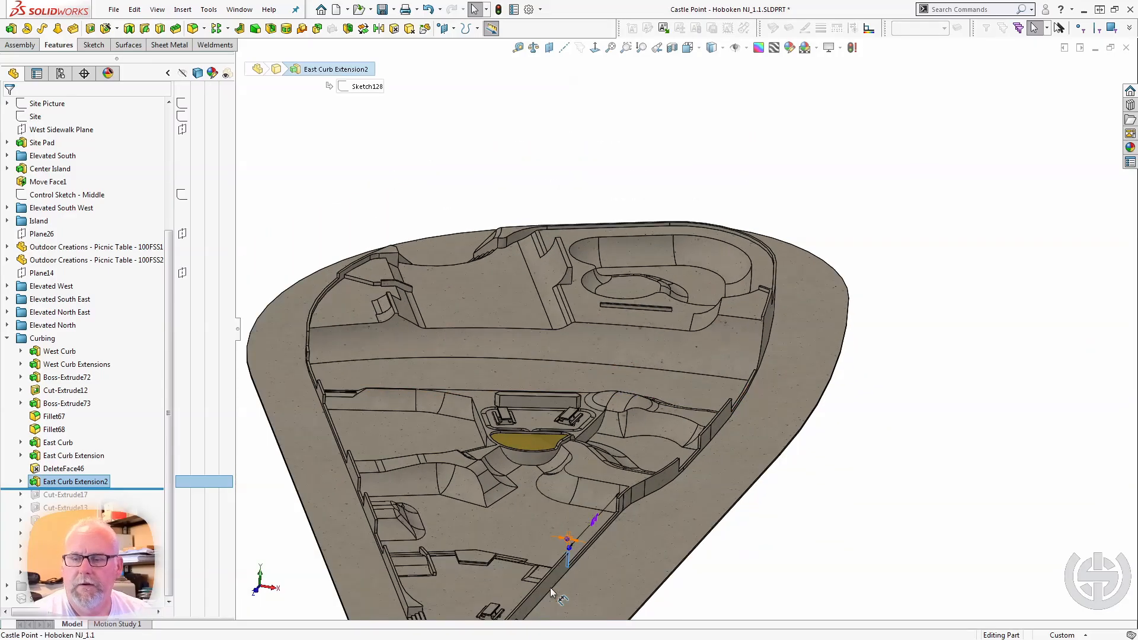
scroll(552, 587, "down", 3)
middle_click_drag(600, 505, 500, 519)
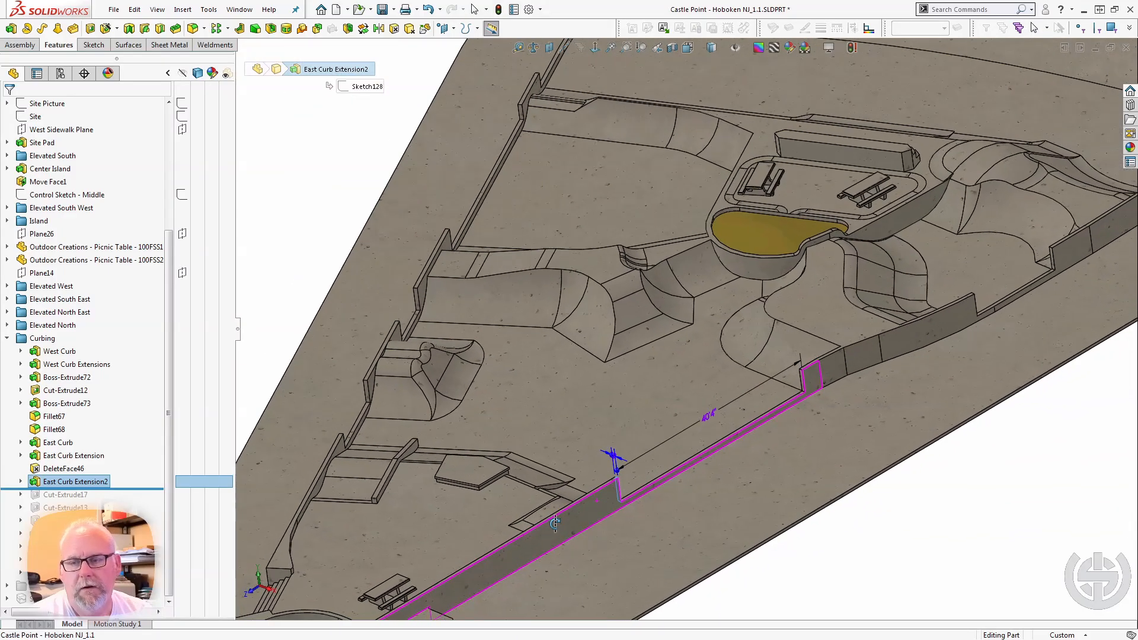
Roll back before East Curb Extension2 to compare, roll forward again past Cut-Extrude17, and select that cut to examine the east curb opening.
left_click_drag(93, 487, 97, 478)
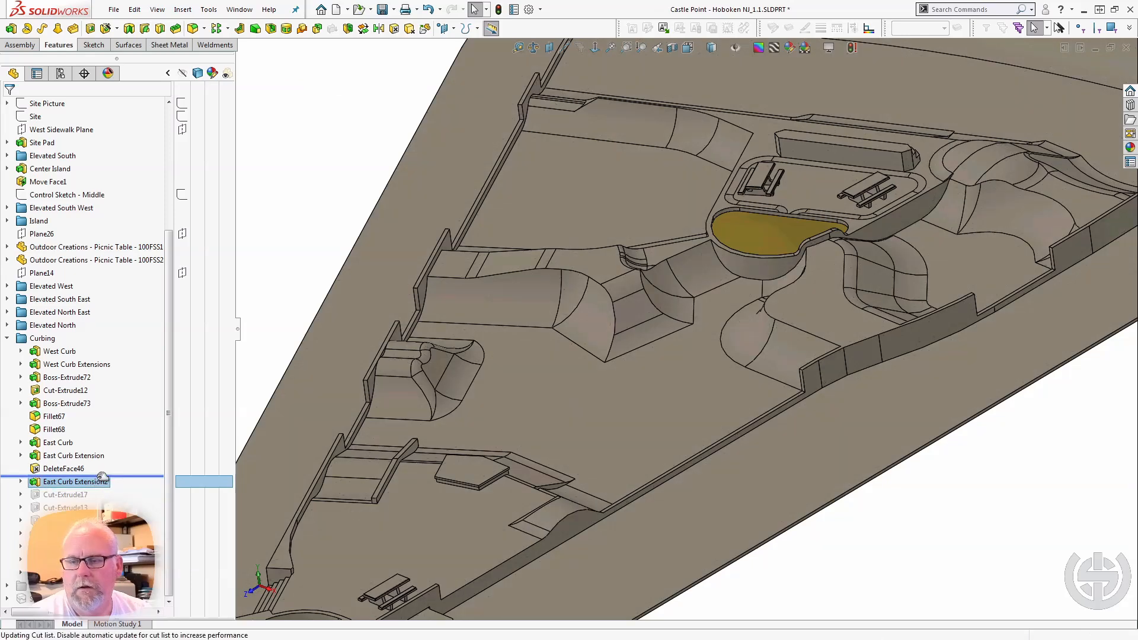
left_click_drag(102, 476, 104, 484)
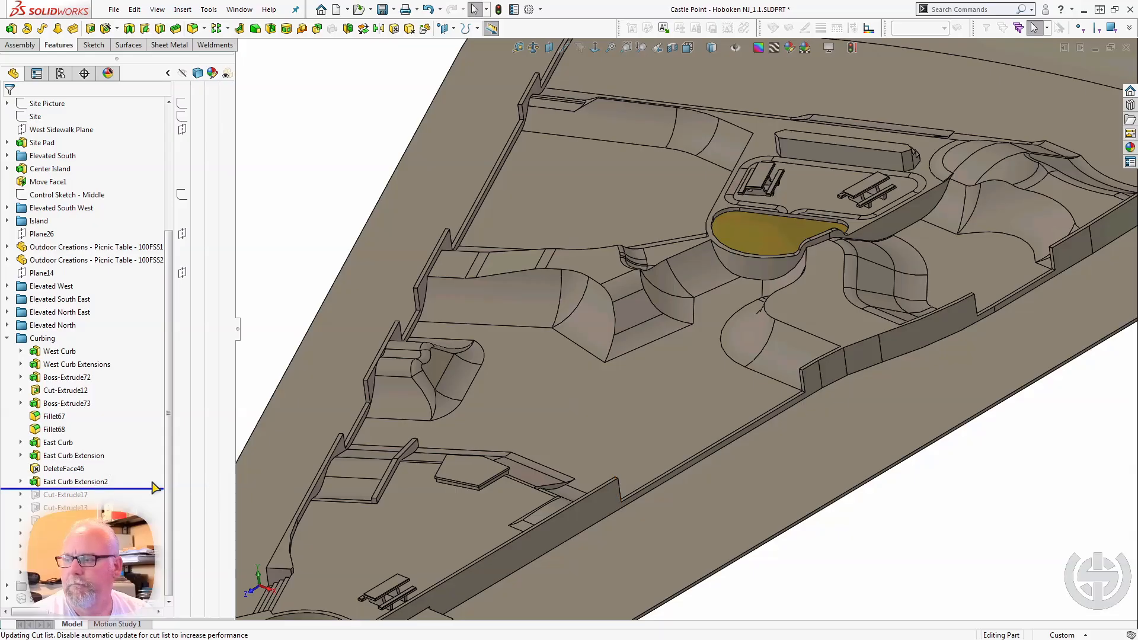
left_click_drag(110, 490, 113, 501)
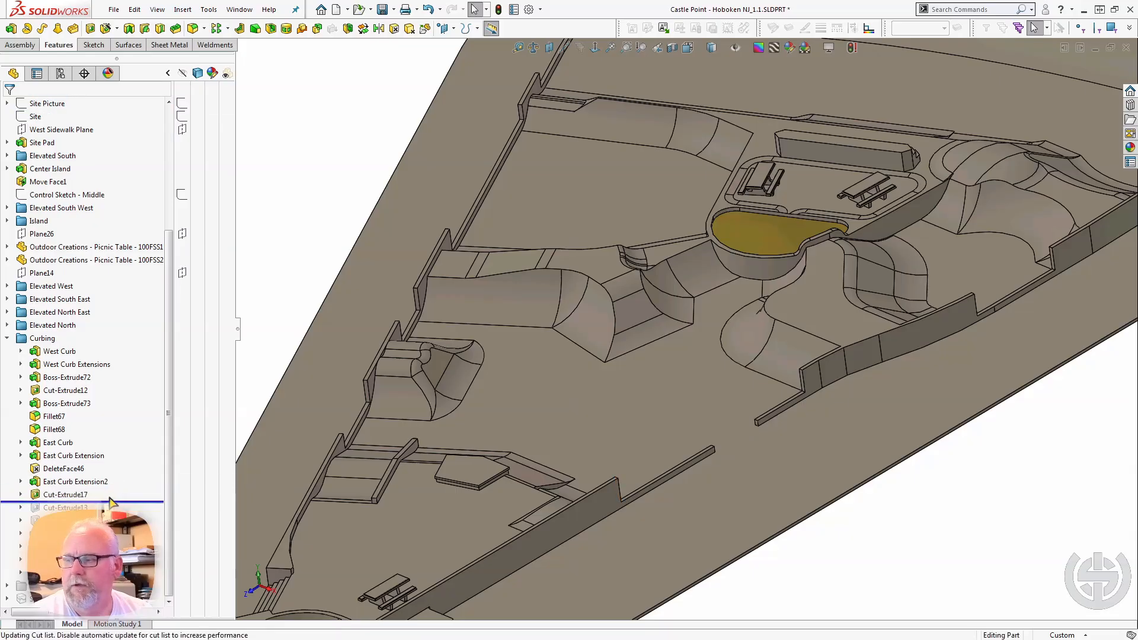
left_click(81, 496)
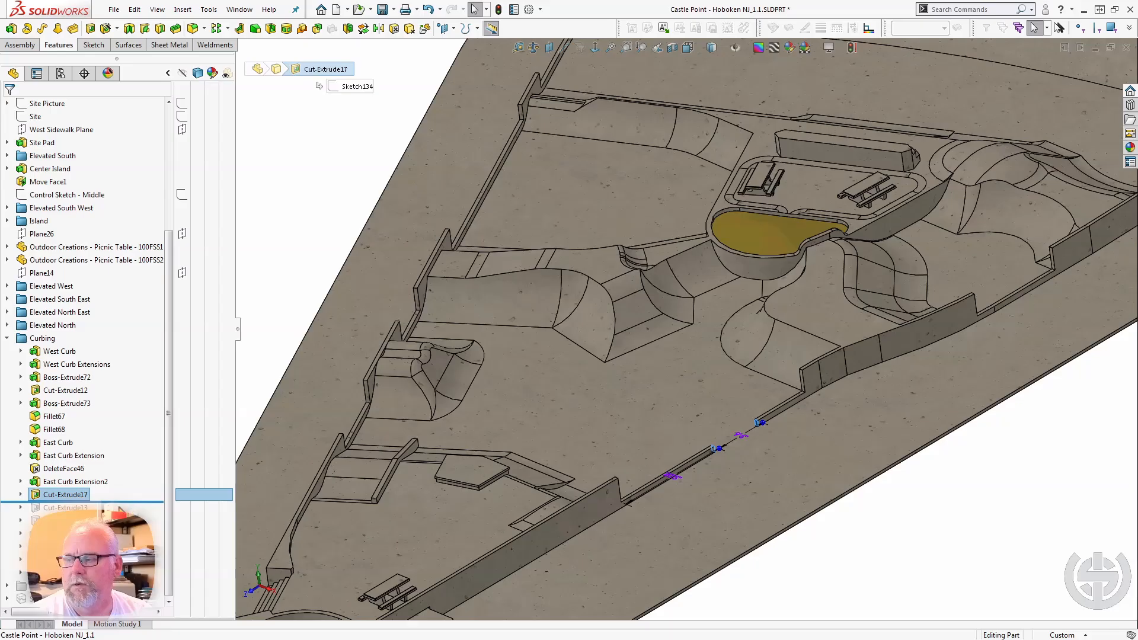
Roll forward past Cut-Extrude13 and select it to examine the stepped notches cut into the east curb.
left_click_drag(116, 507, 117, 511)
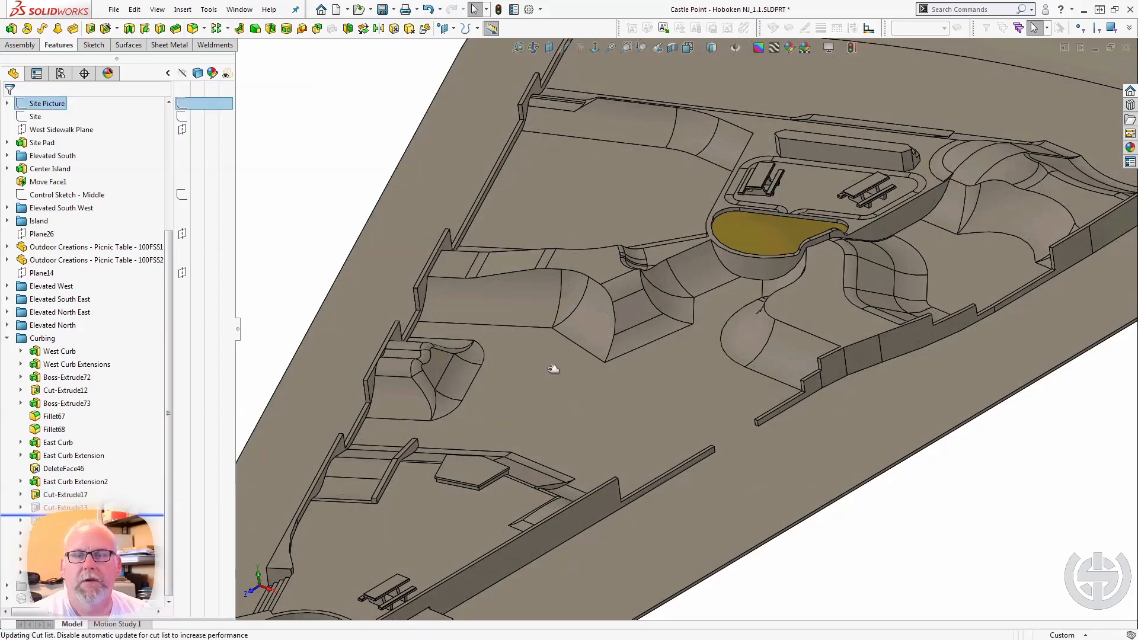
scroll(691, 352, "up", 4)
scroll(870, 280, "down", 4)
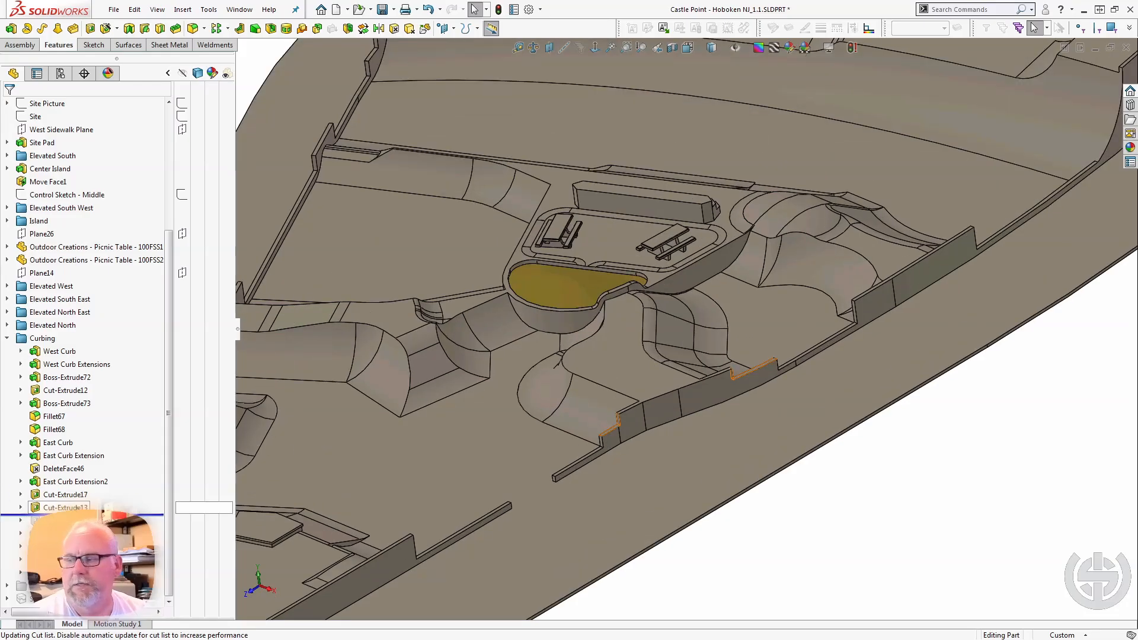
left_click(65, 508)
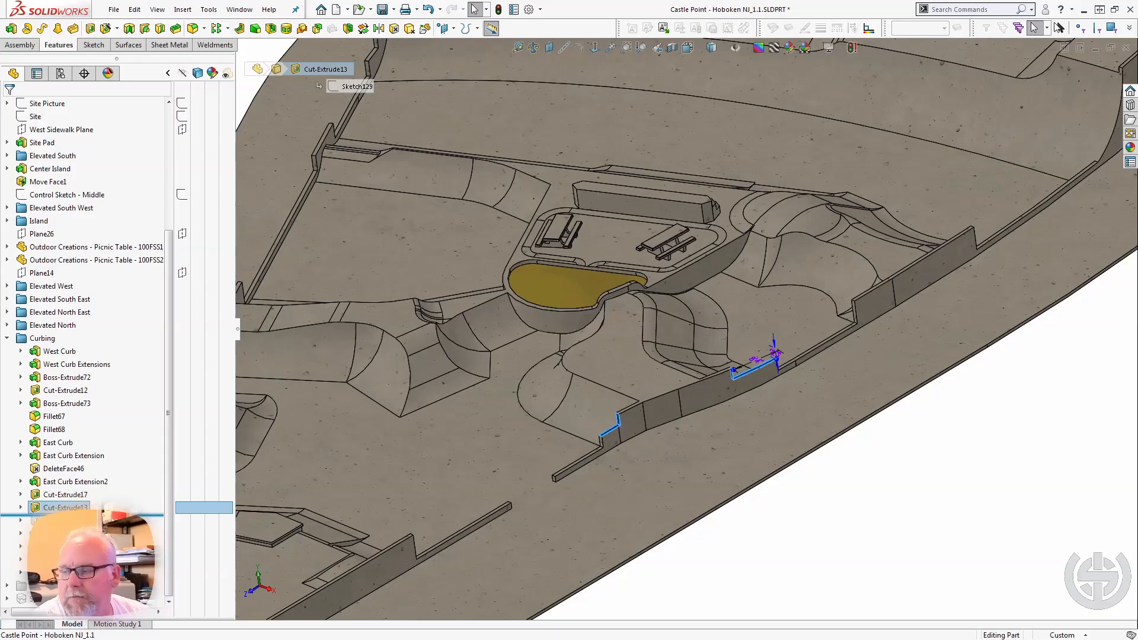
Roll forward past the feature after Cut-Extrude13 and inspect the stepped ends of the east curb.
left_click_drag(65, 514, 65, 527)
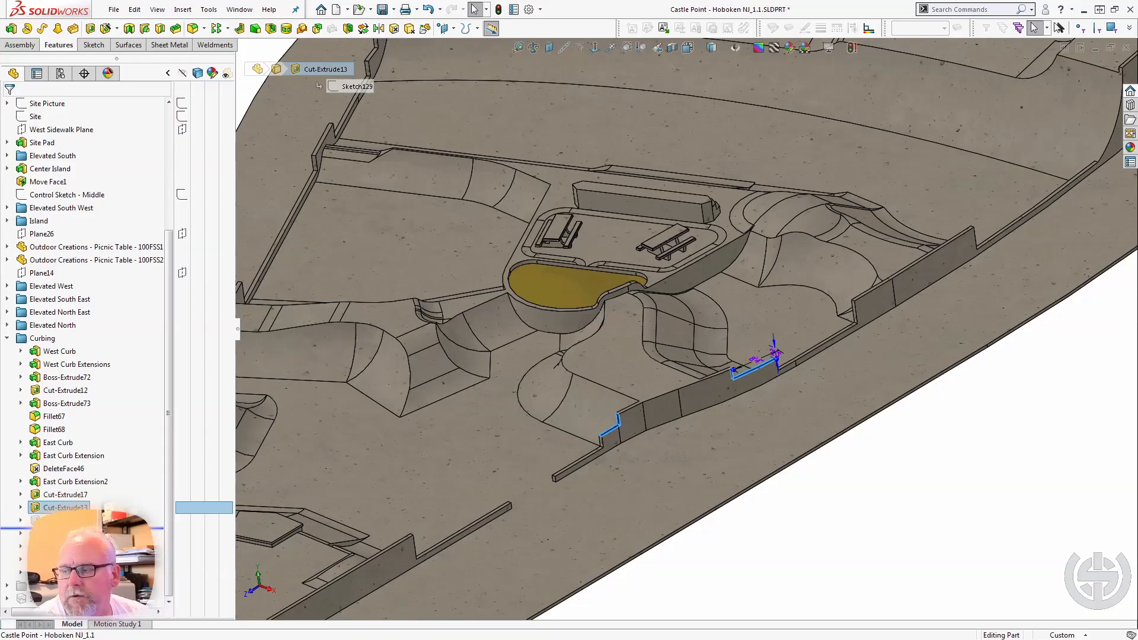
scroll(452, 418, "up", 5)
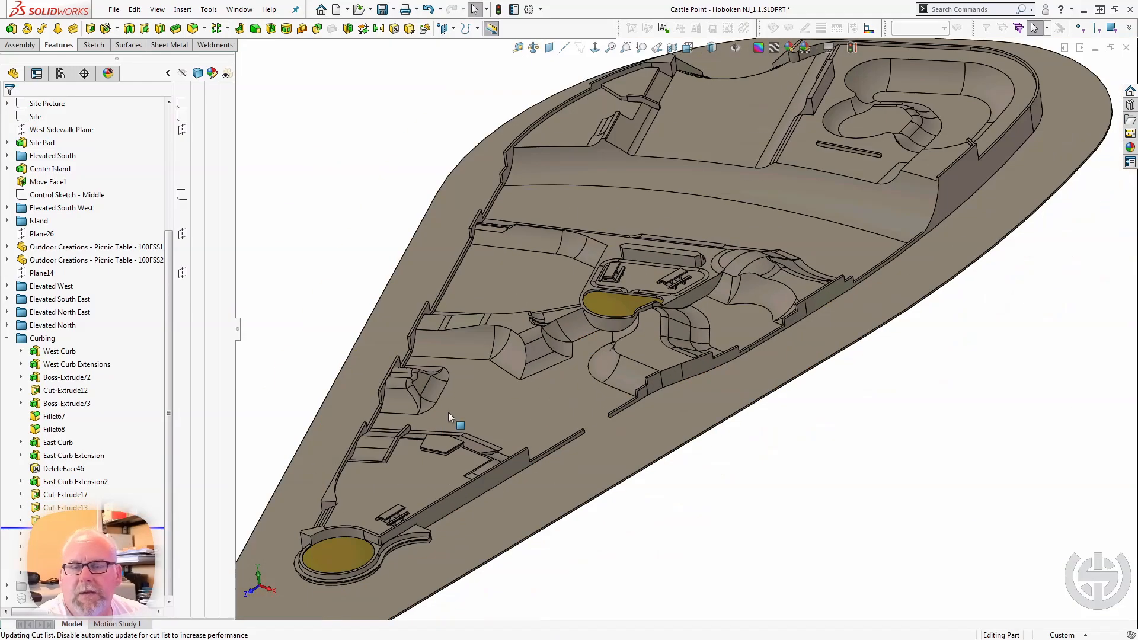
scroll(836, 296, "down", 5)
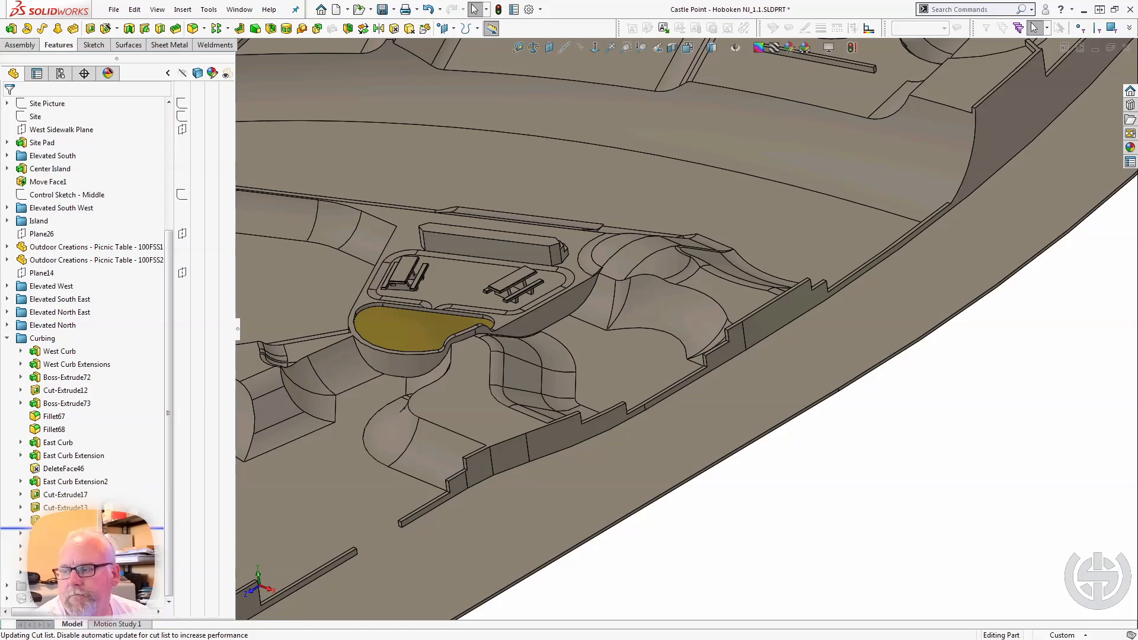
Roll forward past the next three Curbing features and inspect the stepped east curb beside the elevated southern ramps.
left_click_drag(65, 528, 65, 540)
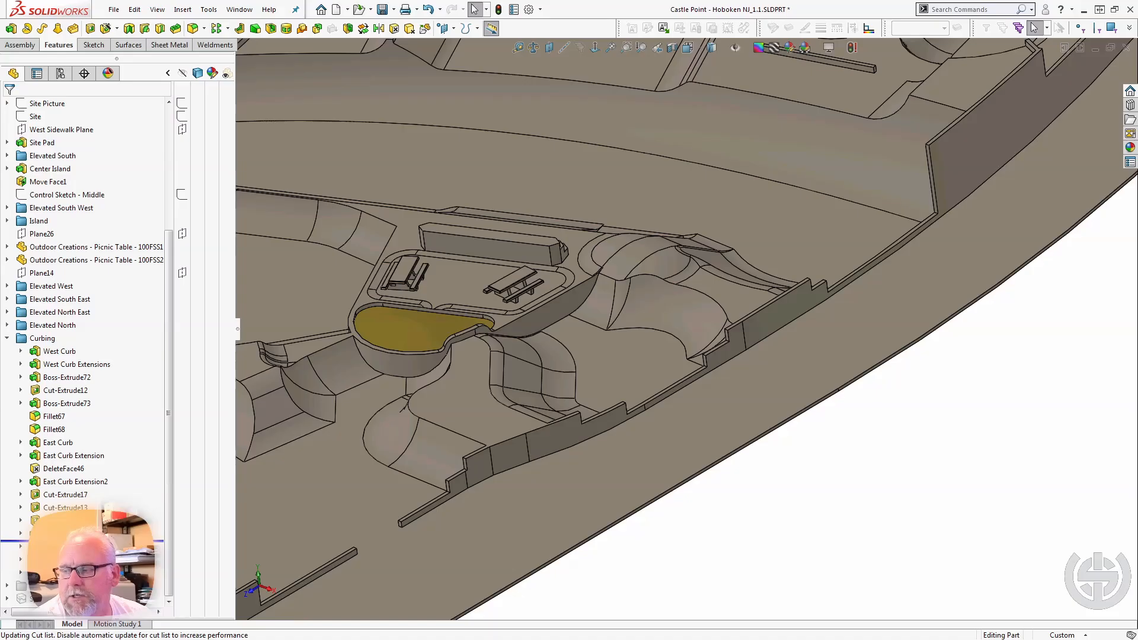
left_click_drag(65, 541, 65, 567)
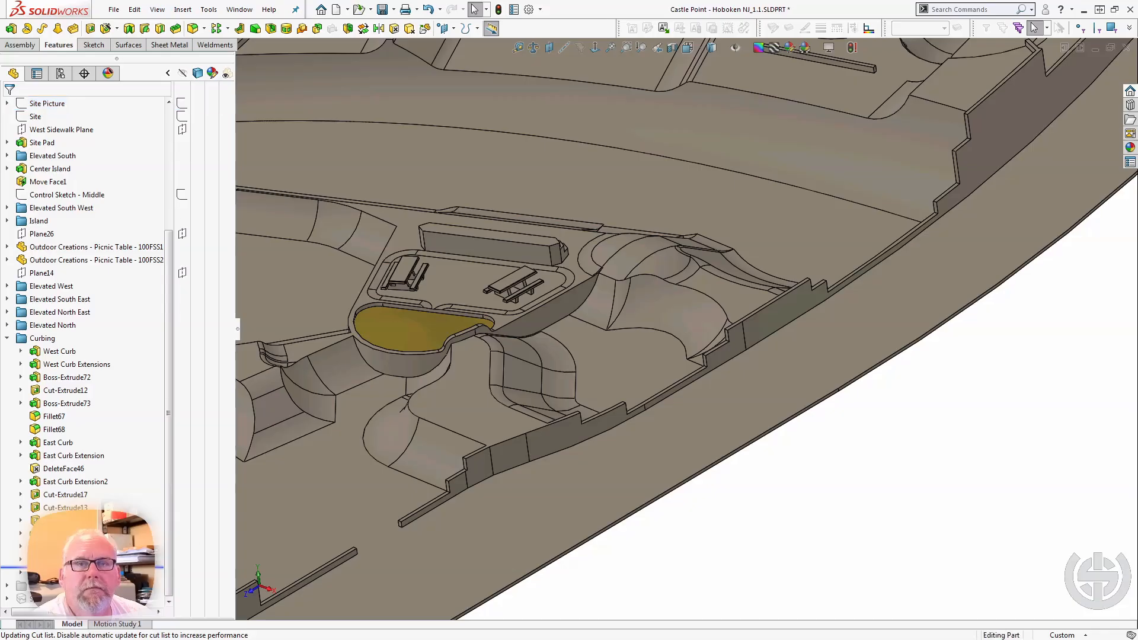
middle_click_drag(655, 338, 830, 307)
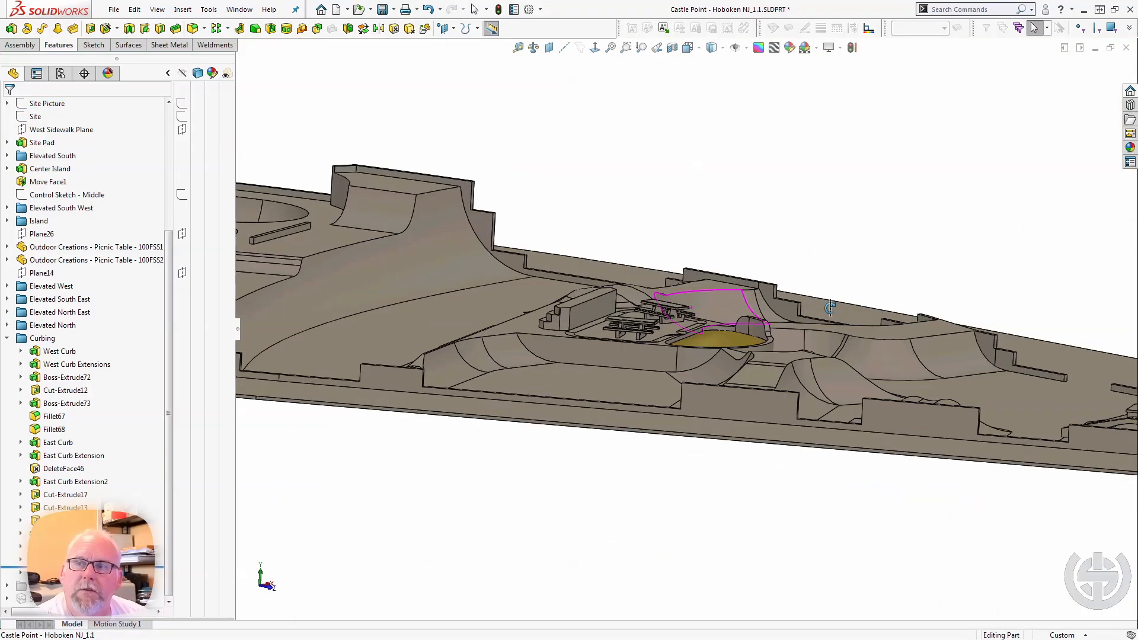
scroll(597, 263, "down", 4)
scroll(596, 266, "down", 2)
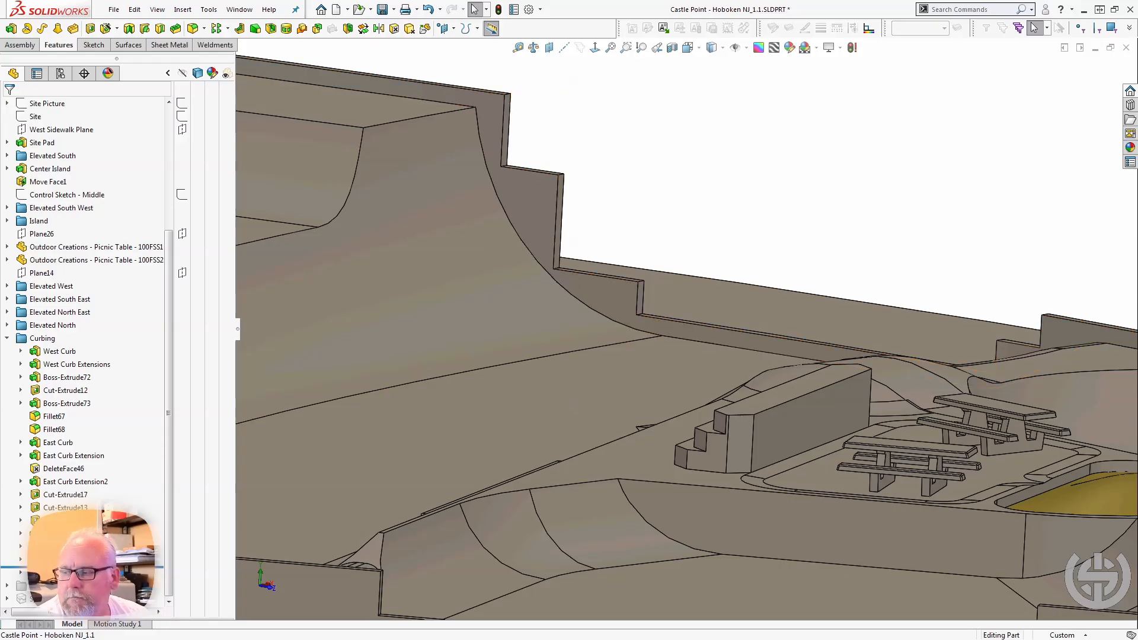
Roll forward past Cut-Extrude18, examine the gap it cuts in the east curb, and collapse the Curbing folder.
left_click_drag(89, 567, 88, 580)
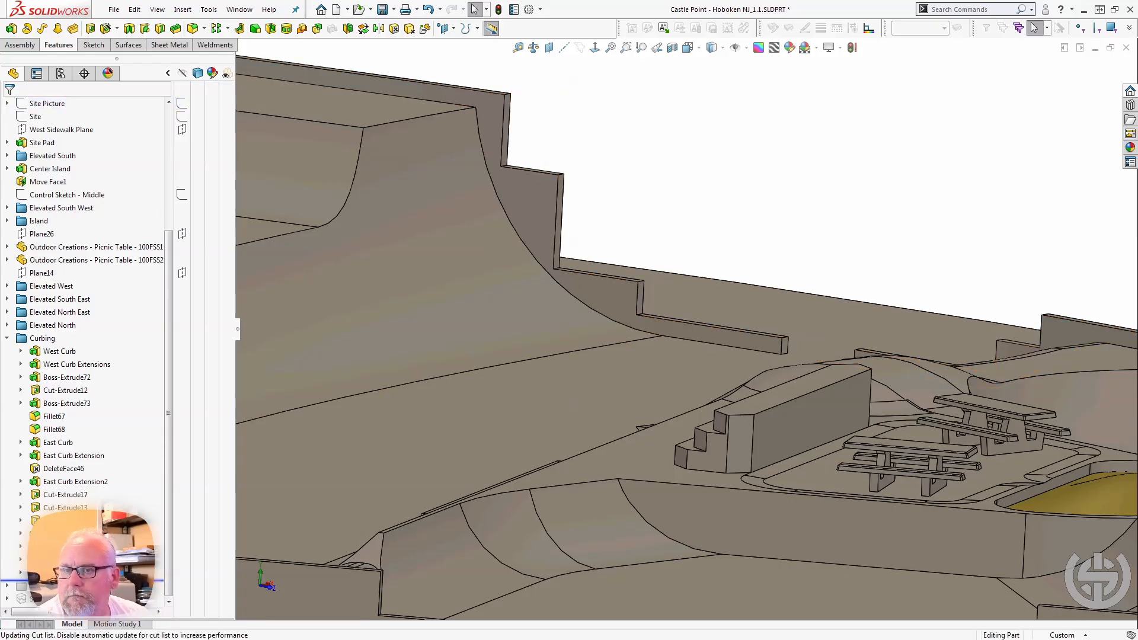
left_click(89, 572)
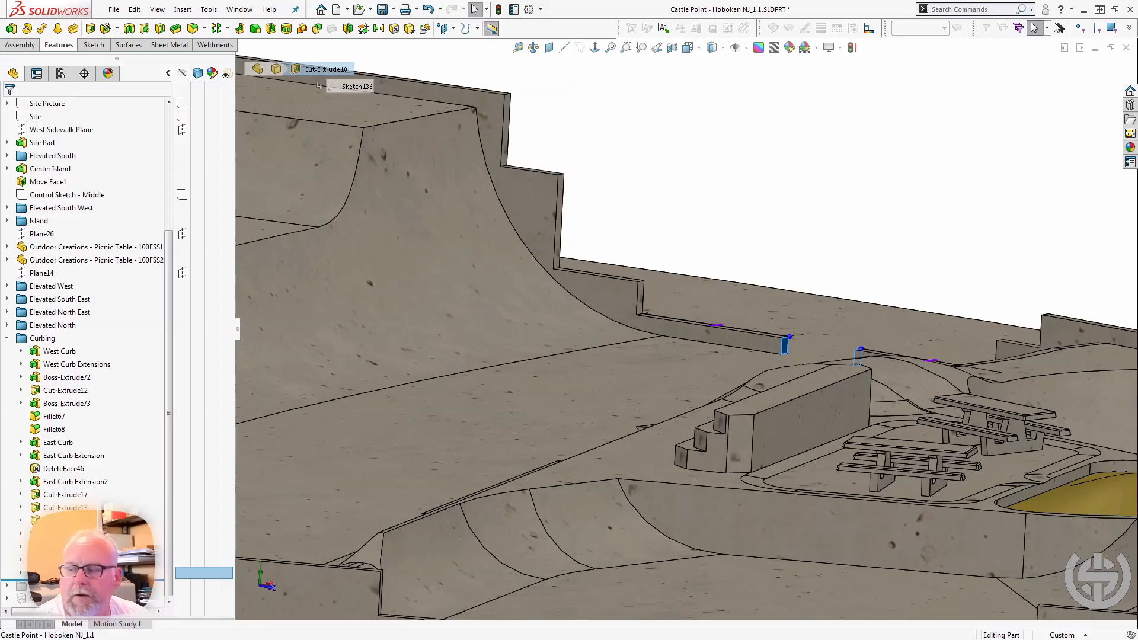
left_click(7, 339)
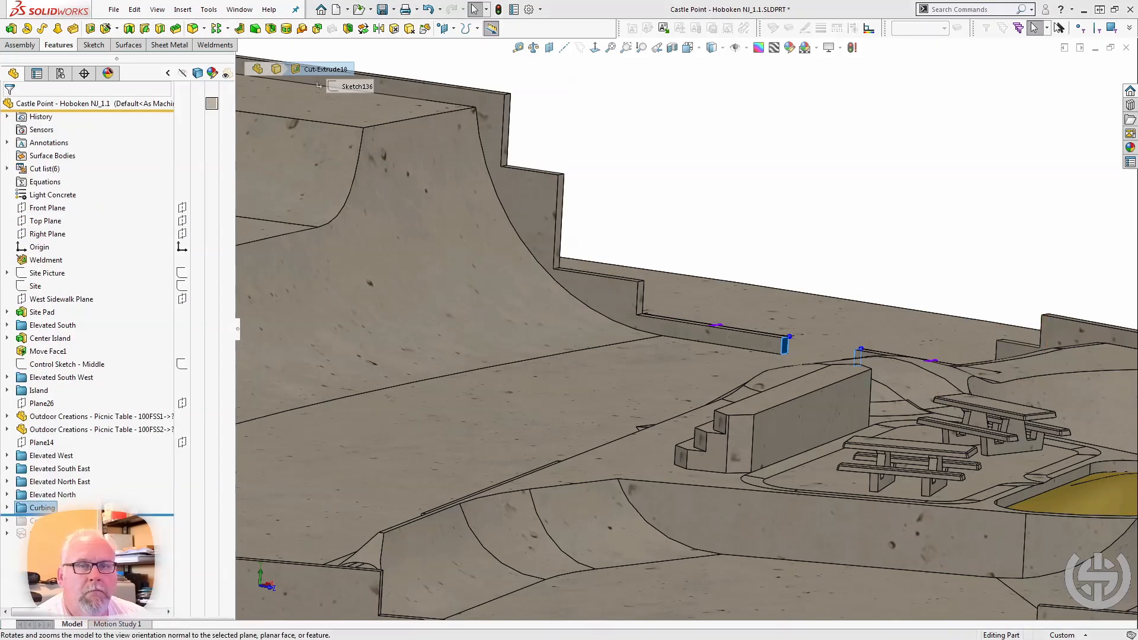
left_click(978, 493)
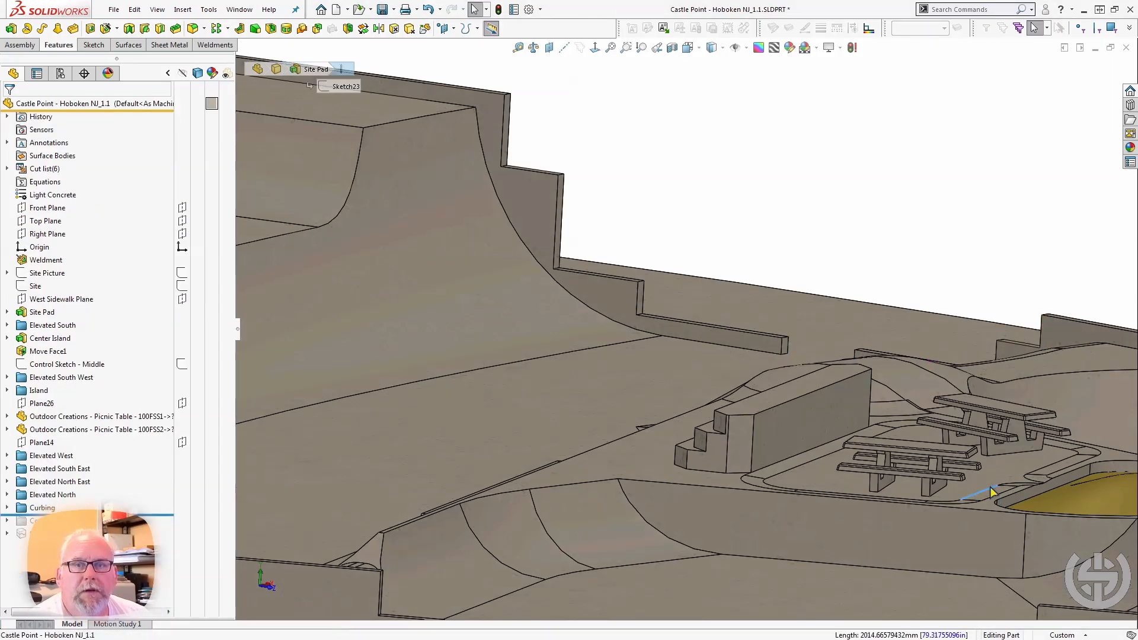
left_click(626, 231)
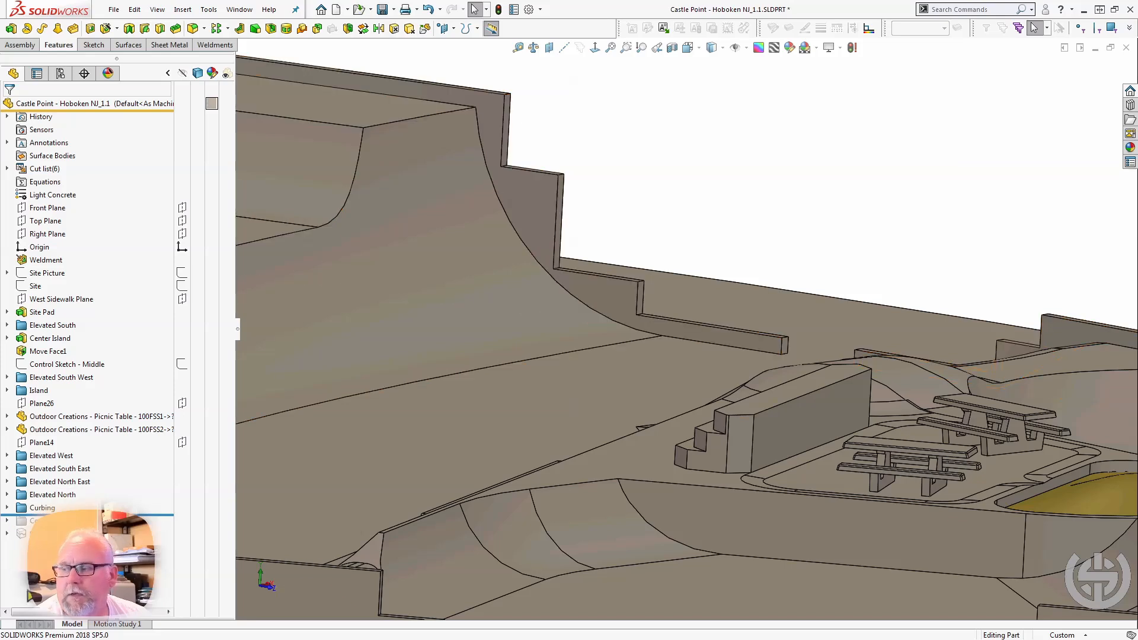
Roll forward past the Coping folder and inspect the round red coping where it ends on the narrow ridge.
left_click_drag(7, 514, 8, 521)
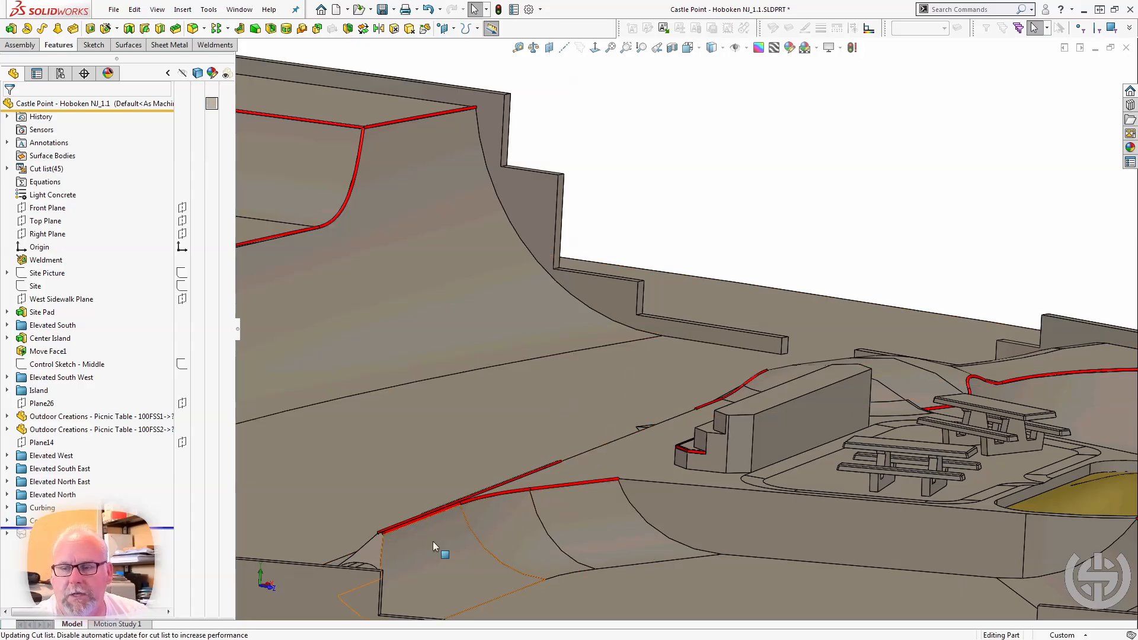
middle_click_drag(433, 542, 468, 569)
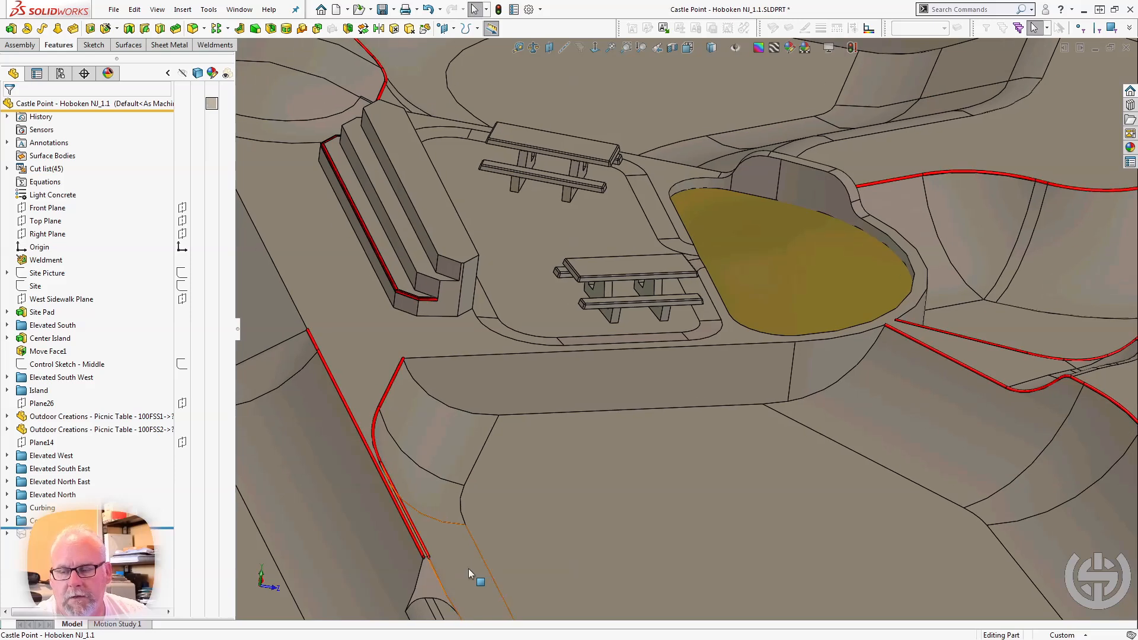
scroll(439, 551, "down", 12)
middle_click_drag(512, 426, 478, 361)
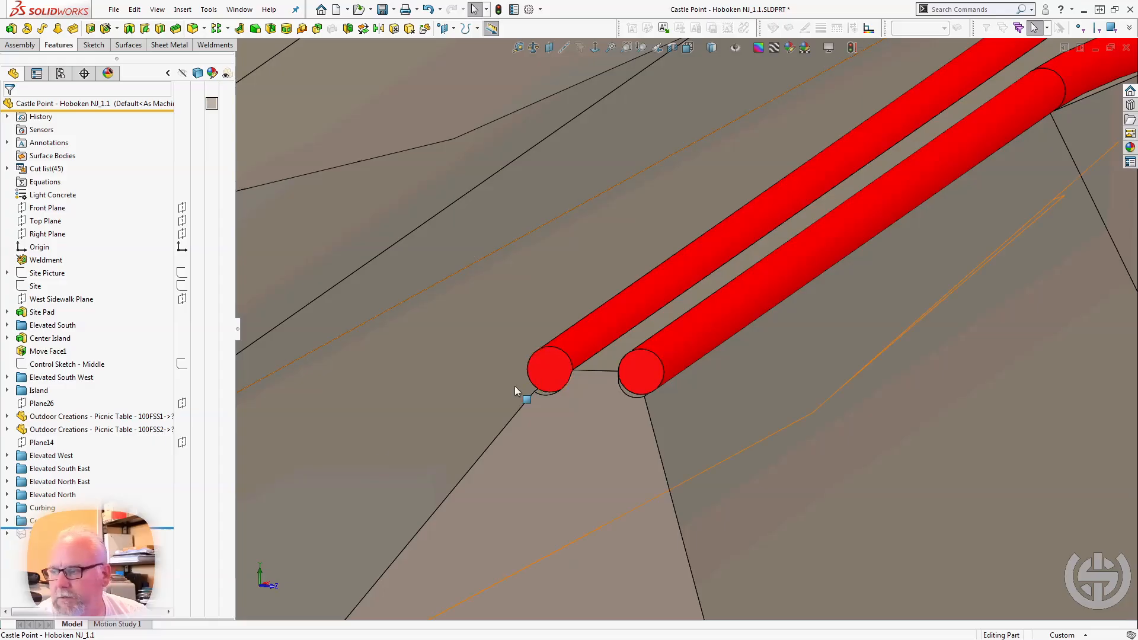
scroll(501, 373, "up", 12)
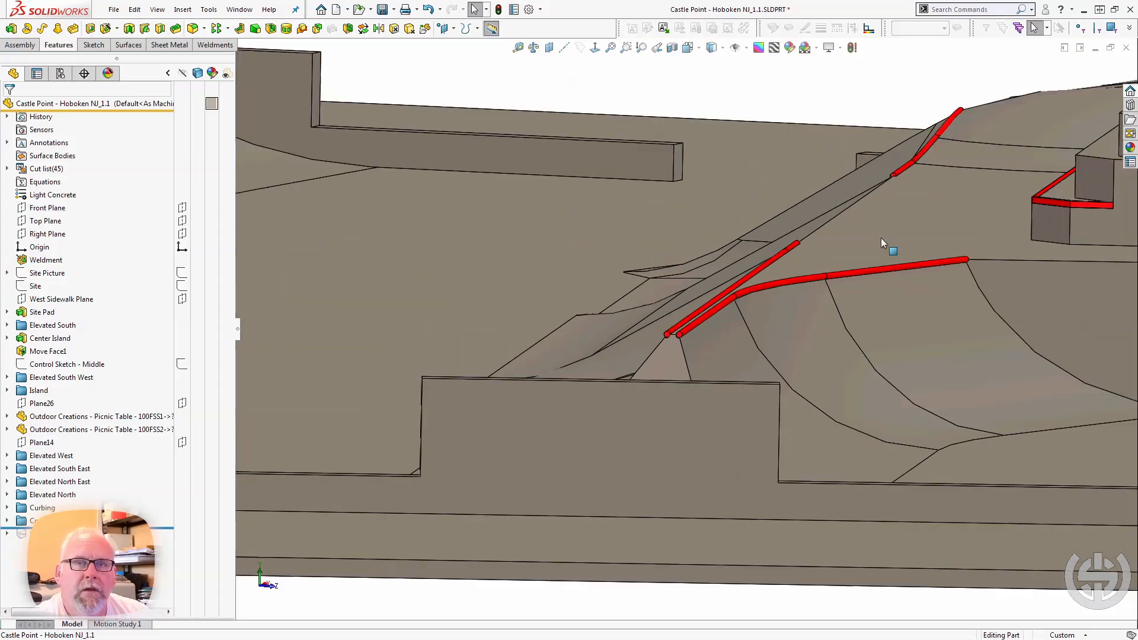
Inspect the coping along the ramp edges around the central picnic table area and across the middle of the park.
scroll(882, 233, "down", 2)
middle_click_drag(883, 236, 888, 261)
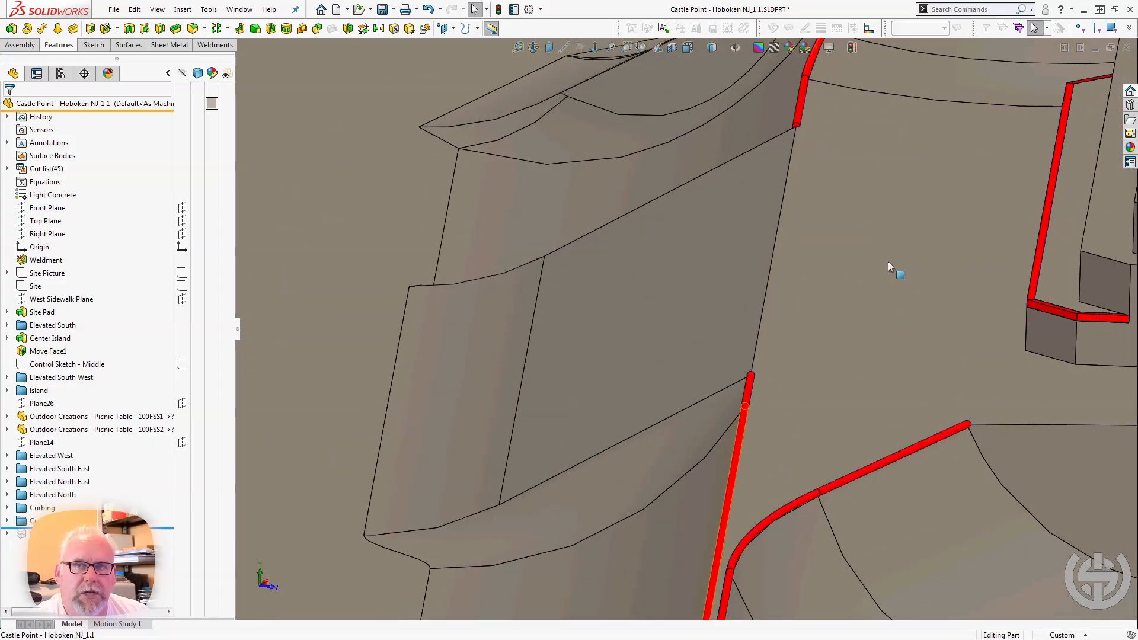
scroll(887, 262, "up", 4)
scroll(872, 359, "up", 6)
middle_click_drag(870, 352, 776, 365)
scroll(937, 340, "up", 4)
scroll(905, 353, "down", 10)
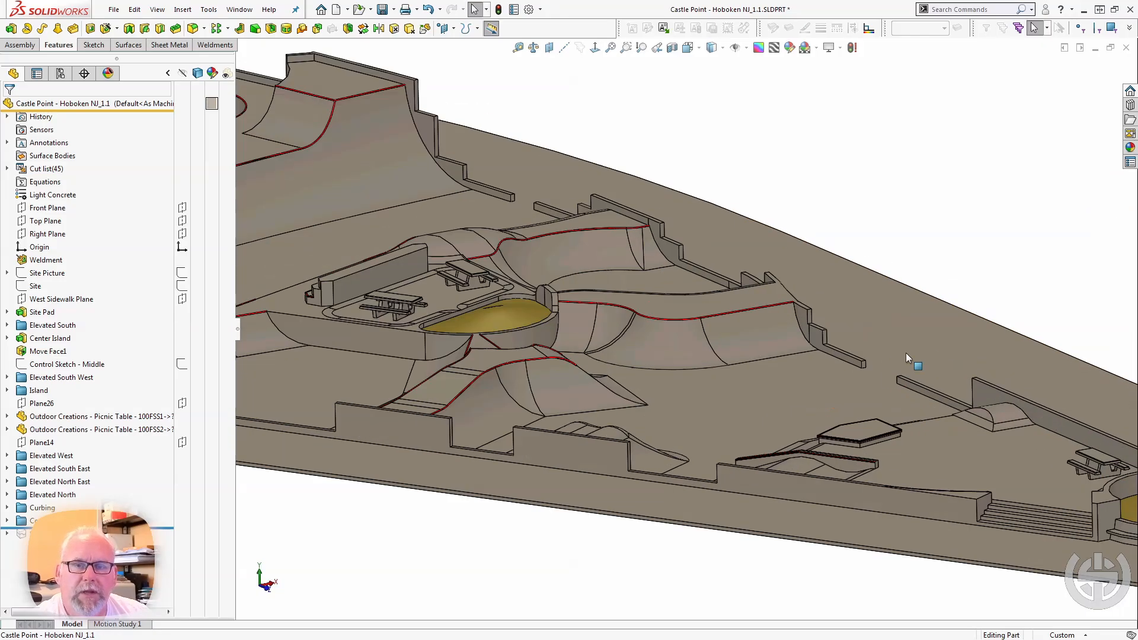
Inspect the red angle-iron edging on both upper corners at the end of the sloped ledge.
middle_click_drag(795, 510, 742, 469)
scroll(742, 471, "down", 10)
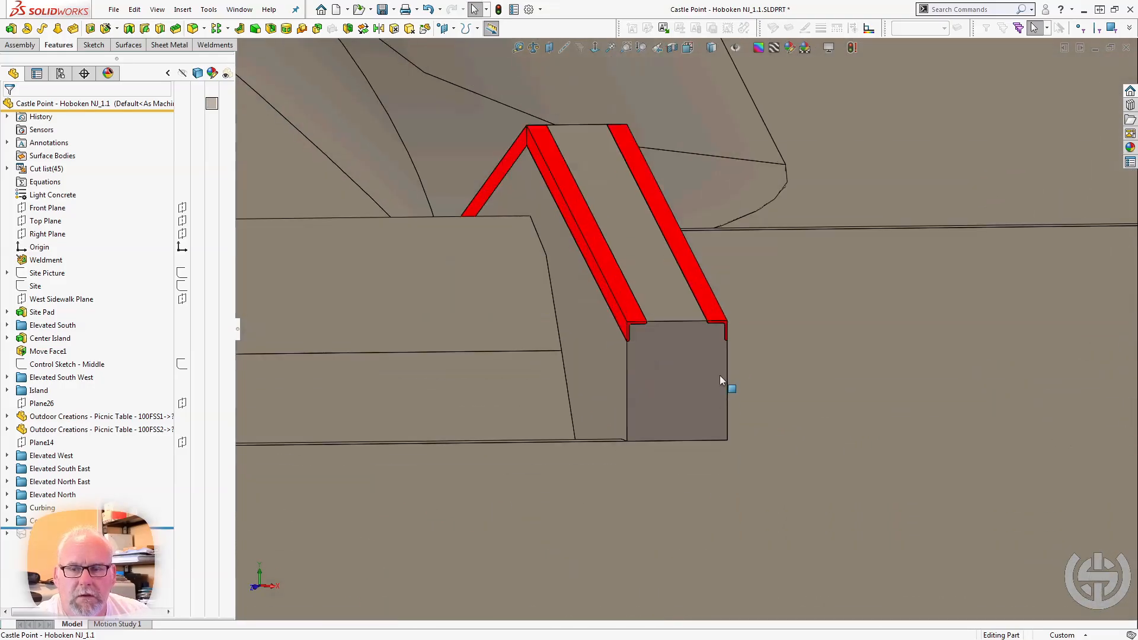
middle_click_drag(528, 276, 599, 334)
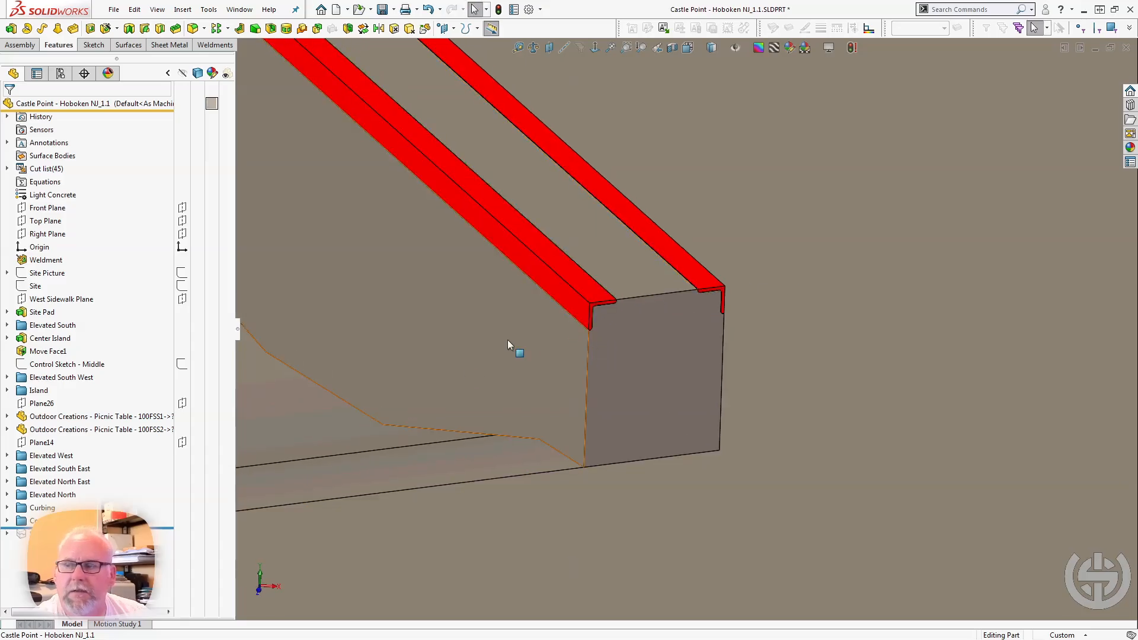
Expand the Coping folder to review its features and roll forward past the last feature in the tree.
left_click(8, 520)
scroll(72, 499, "up", 5)
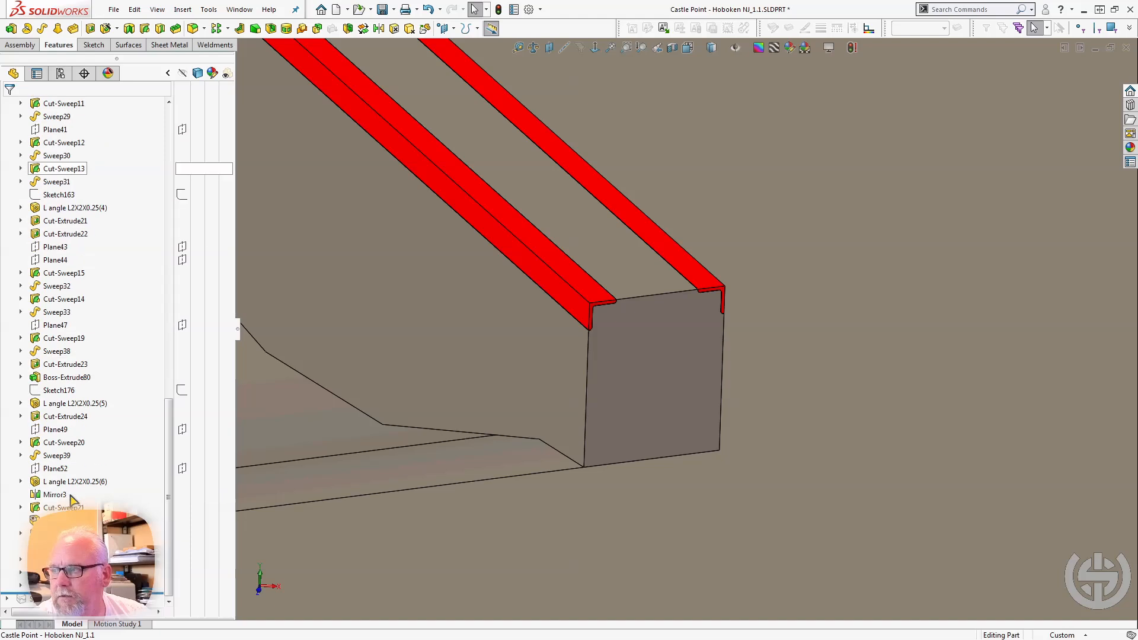
scroll(72, 499, "down", 7)
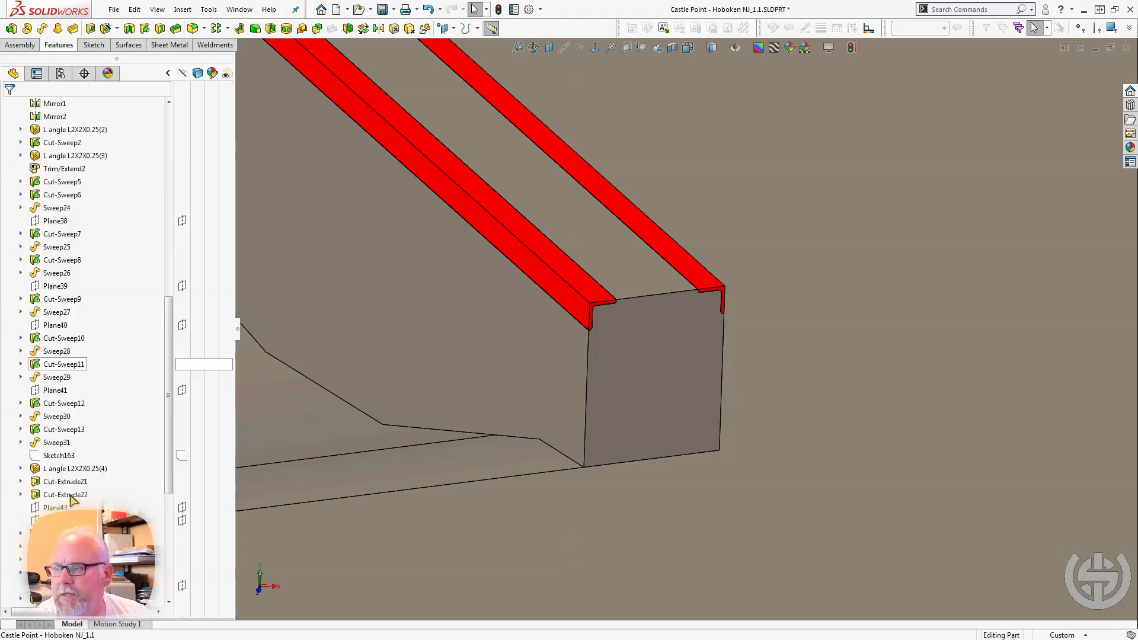
scroll(71, 500, "up", 7)
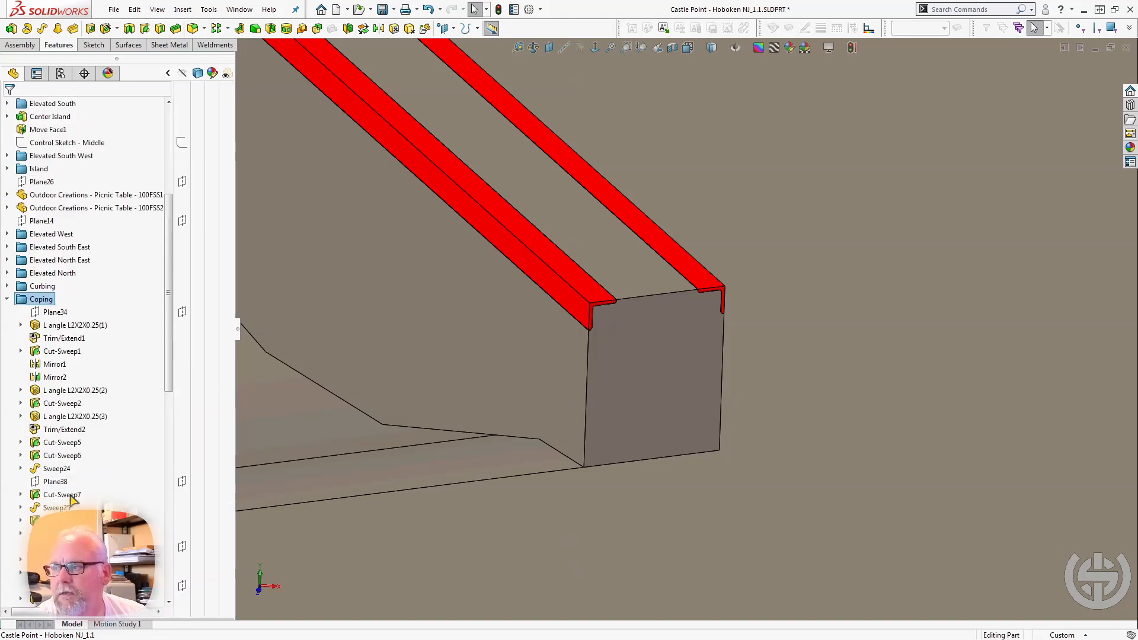
scroll(71, 500, "down", 12)
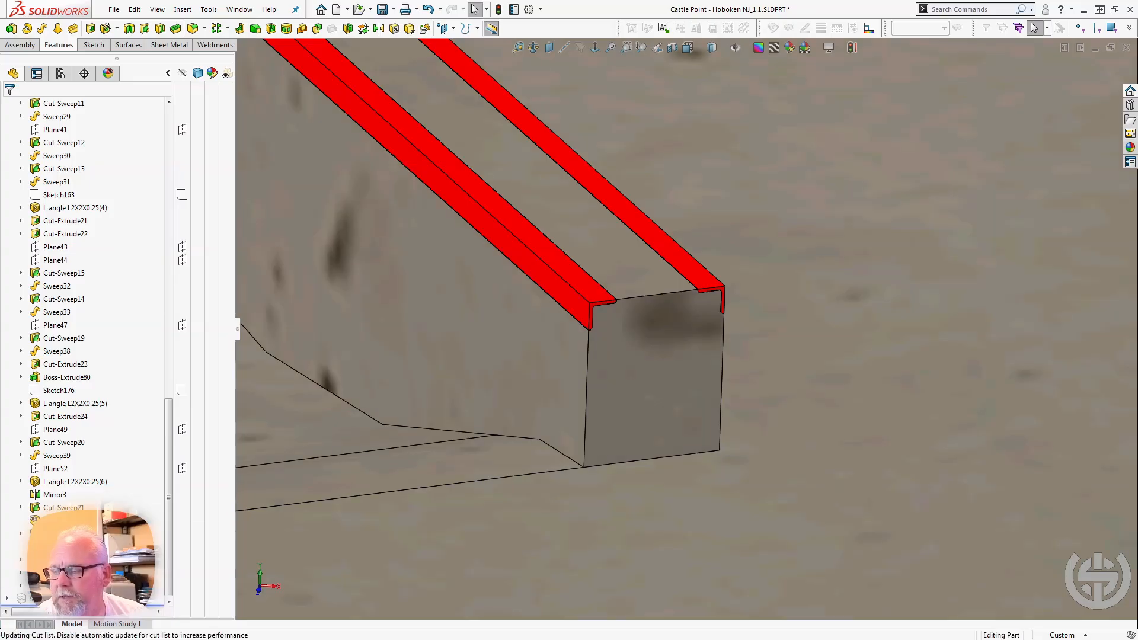
Select the last feature and examine the two green areas it outlines outside the east curb.
scroll(432, 471, "up", 5)
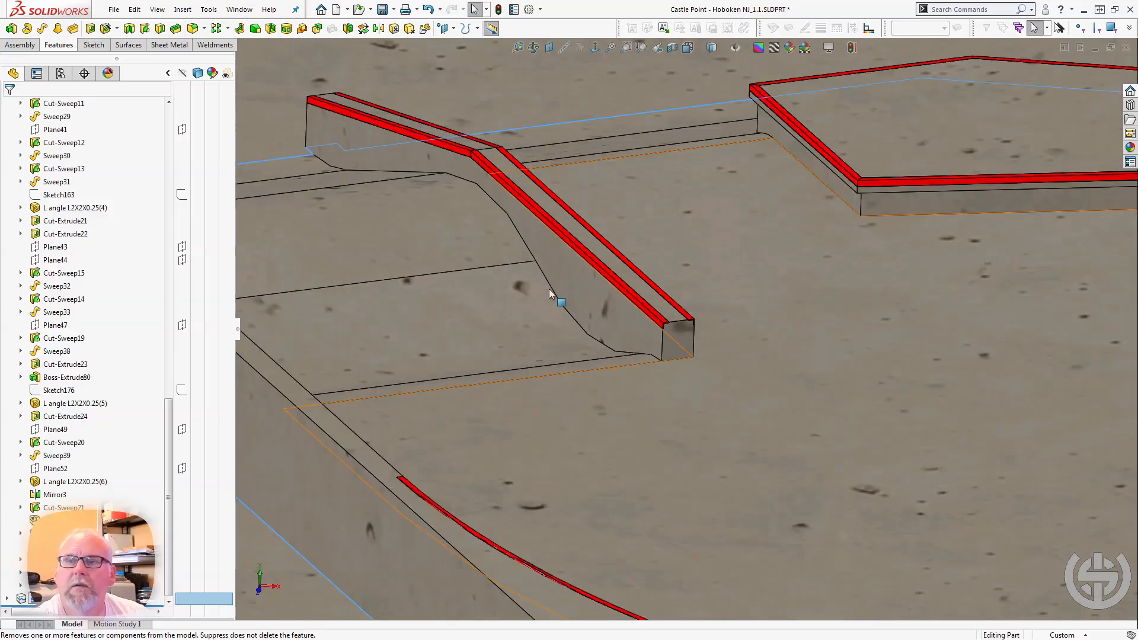
scroll(548, 289, "up", 6)
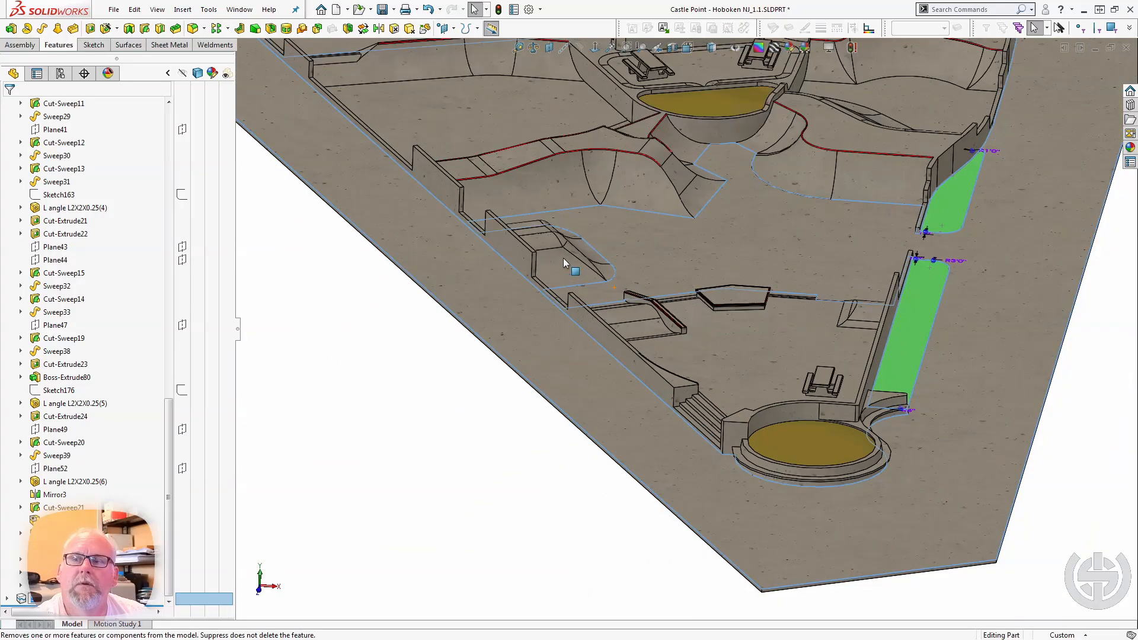
scroll(798, 221, "up", 3)
scroll(814, 193, "up", 2)
scroll(772, 300, "down", 6)
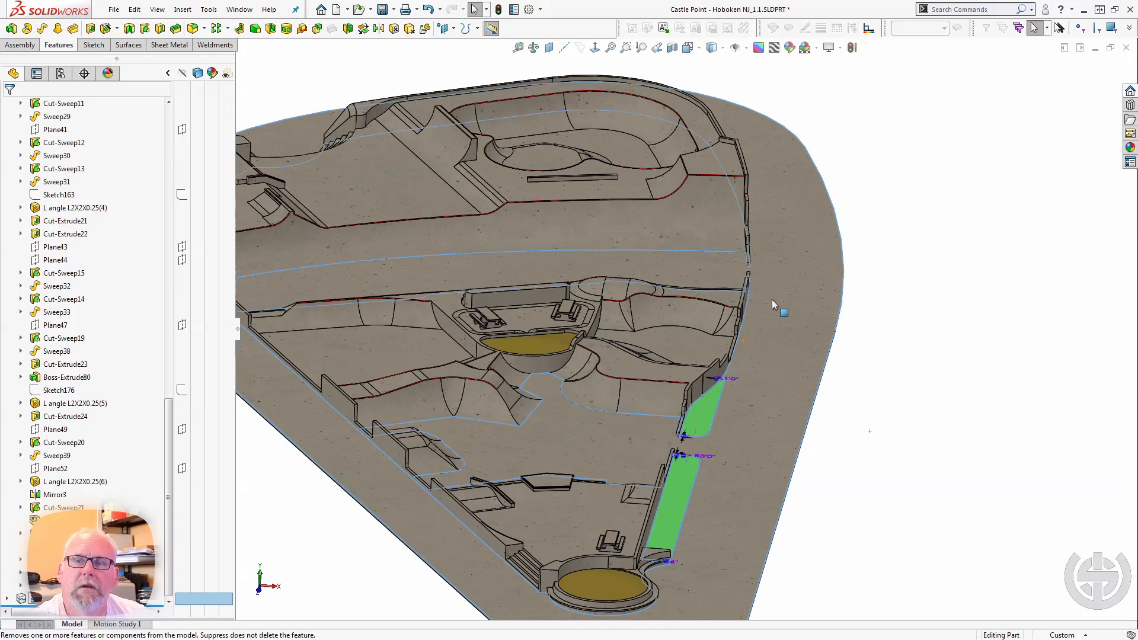
Expand the last feature and select its sketch to examine the outlines of the green areas from several angles.
left_click(7, 598)
left_click(32, 599)
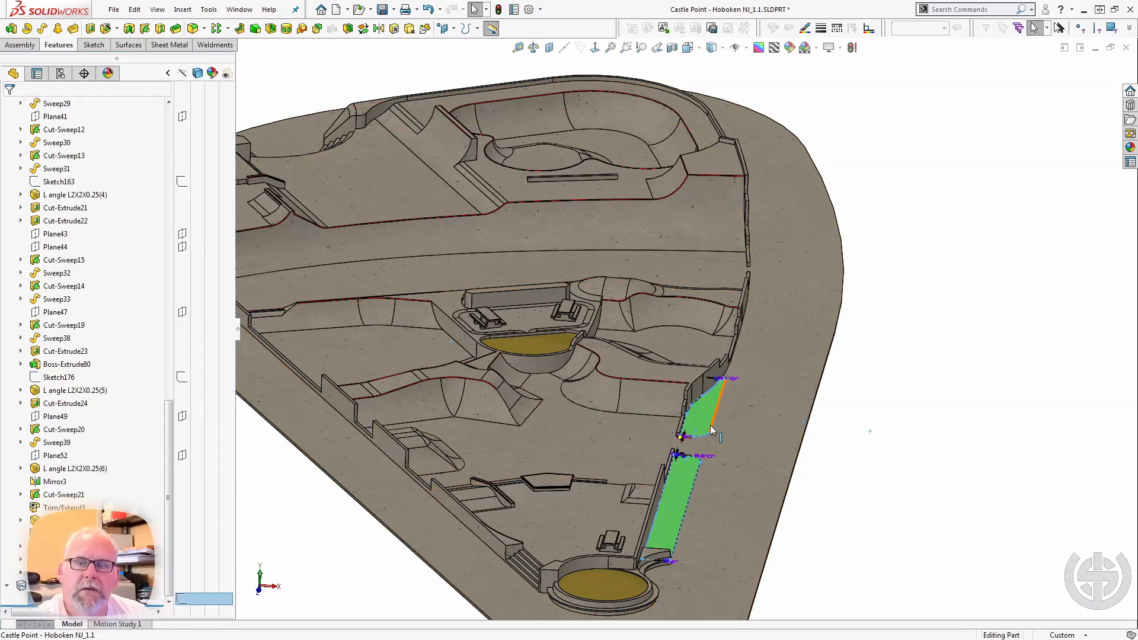
scroll(709, 423, "down", 2)
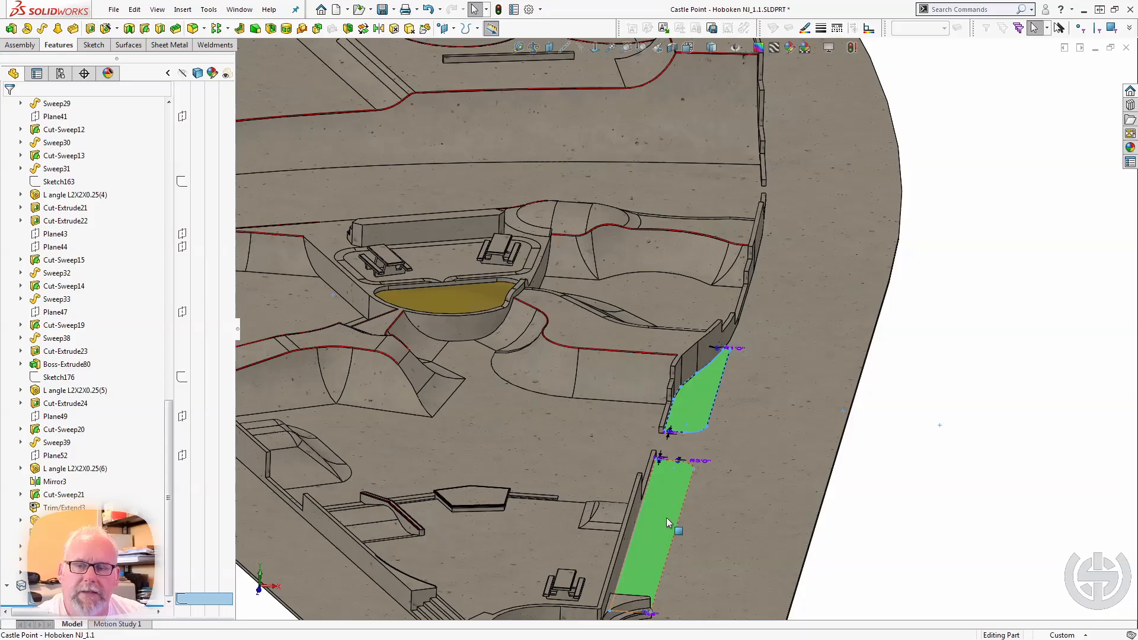
scroll(668, 522, "up", 3)
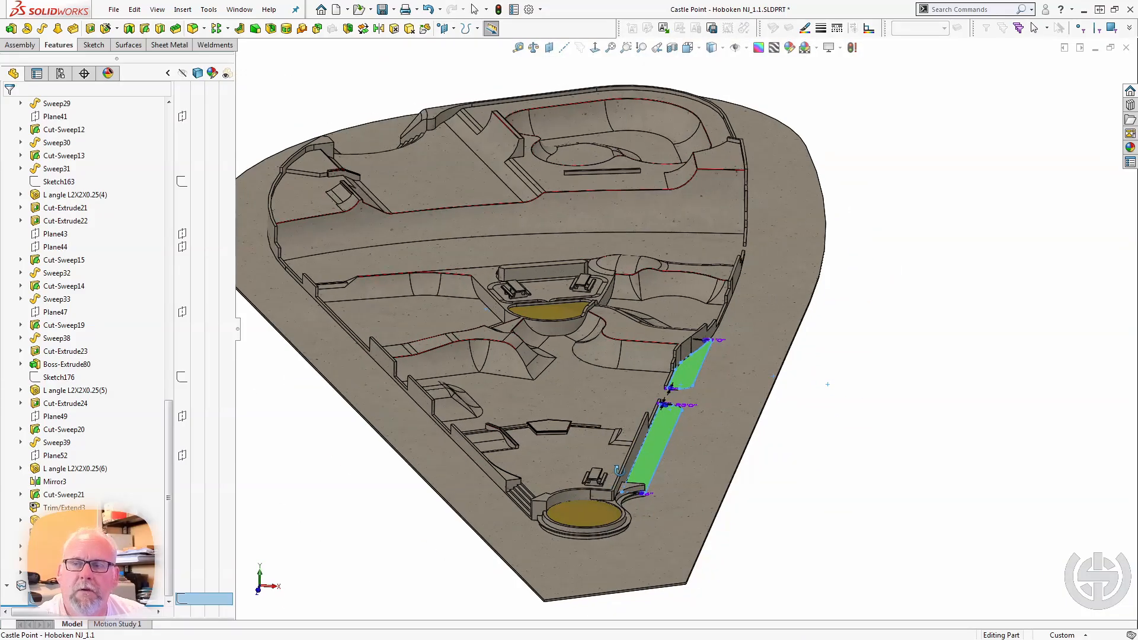
middle_click_drag(588, 414, 674, 481)
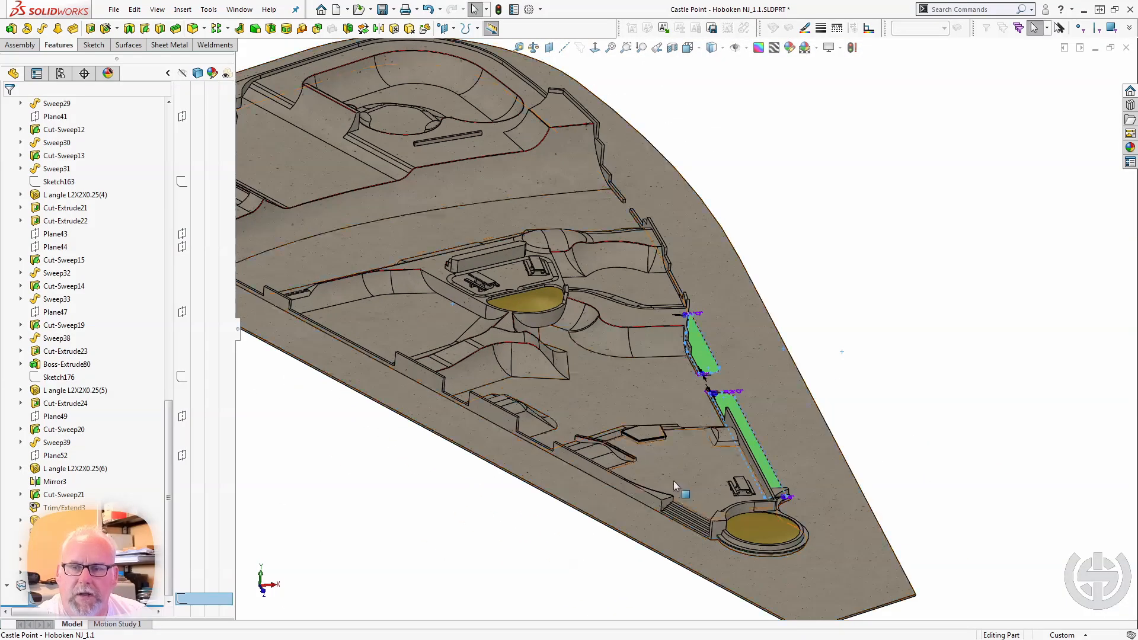
Examine the curved angle edging above the stairs, selecting L angle L2X2X0.25(3) and its curved edge.
scroll(672, 457, "down", 10)
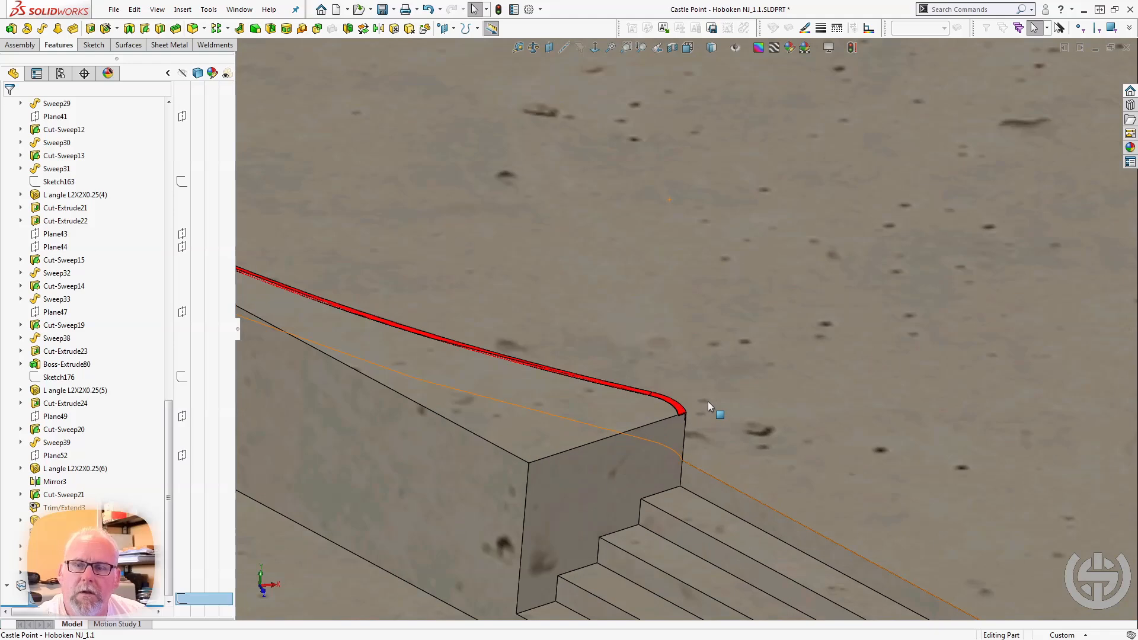
scroll(708, 401, "down", 2)
middle_click_drag(665, 415, 611, 424)
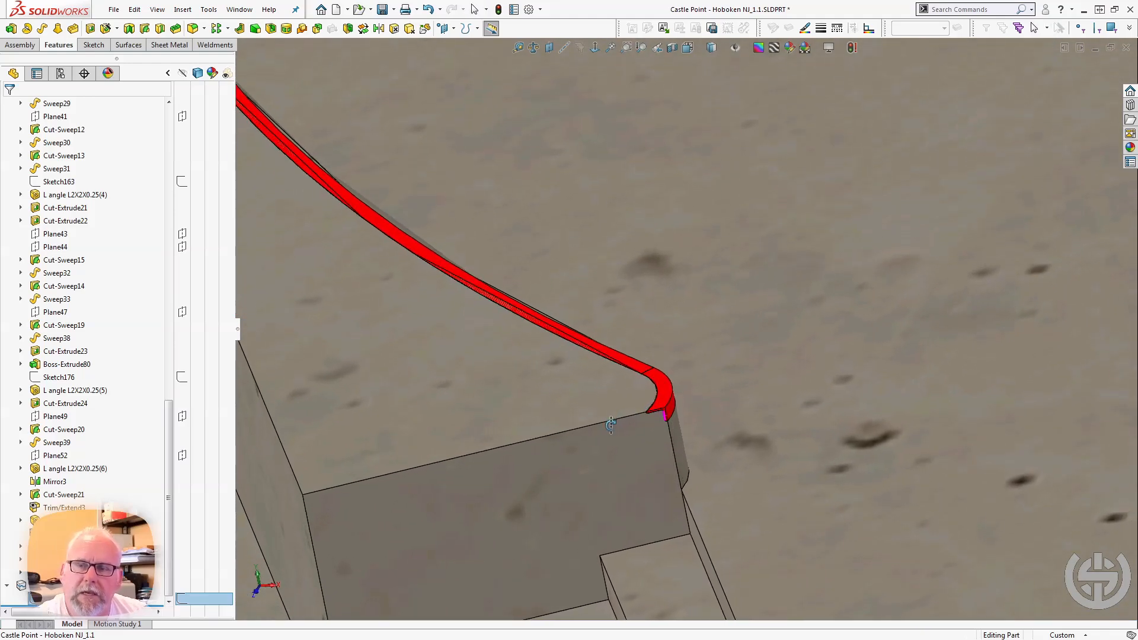
left_click(612, 356)
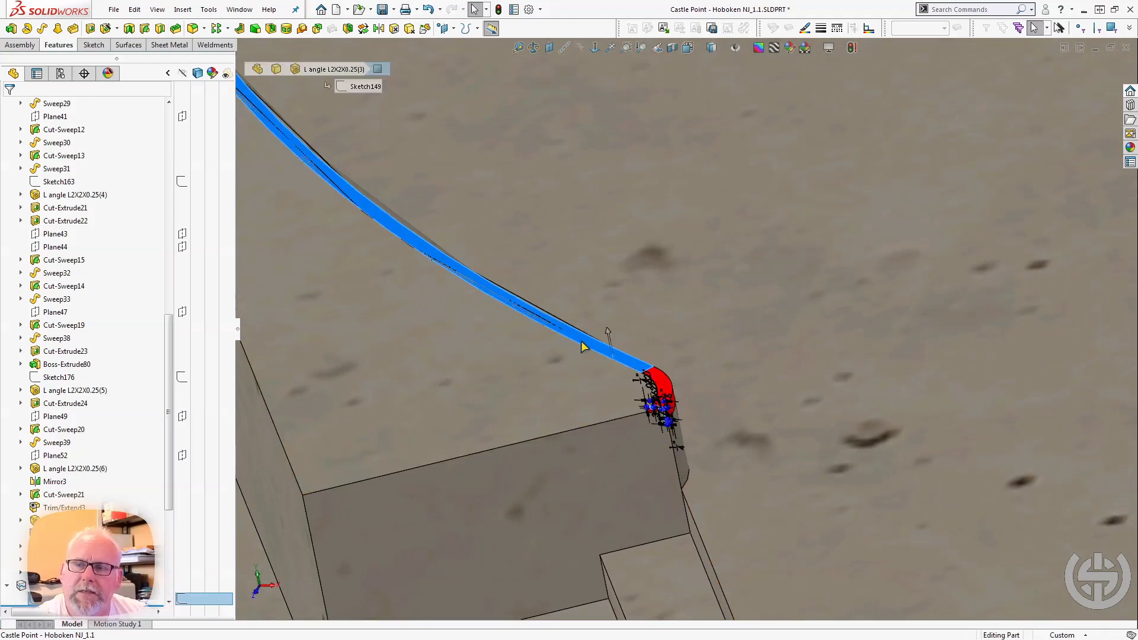
left_click(541, 332)
left_click(539, 312)
middle_click_drag(540, 316, 536, 350)
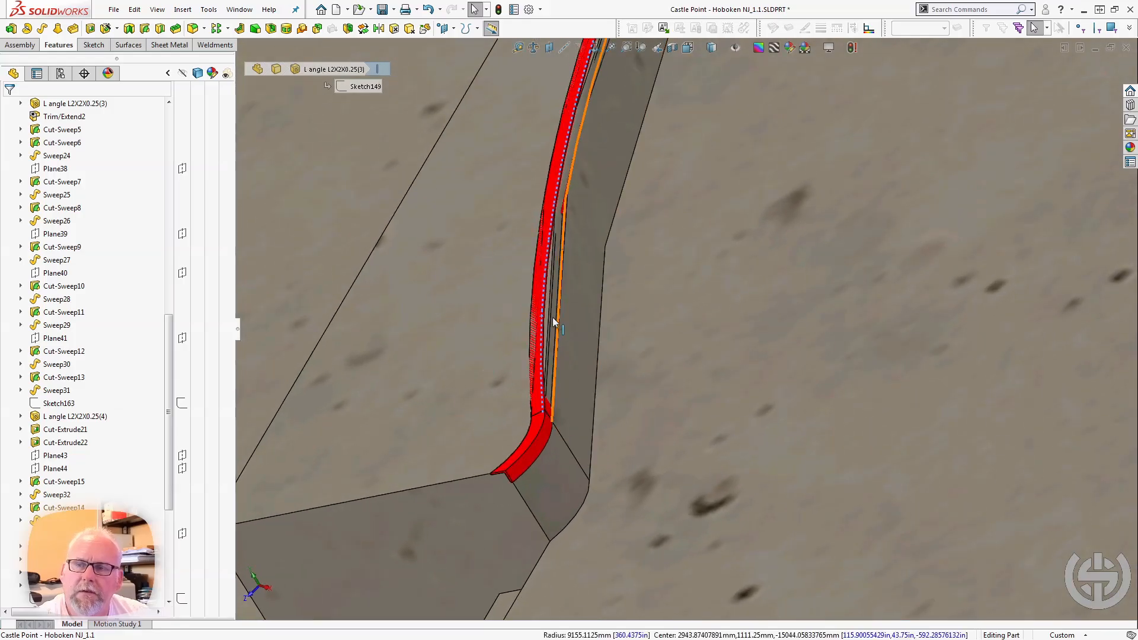
Rebuild the model, expand the Elevated North folder, read the error on Cut-Extrude19 and expand that feature to show its sketch.
key("ctrl+b")
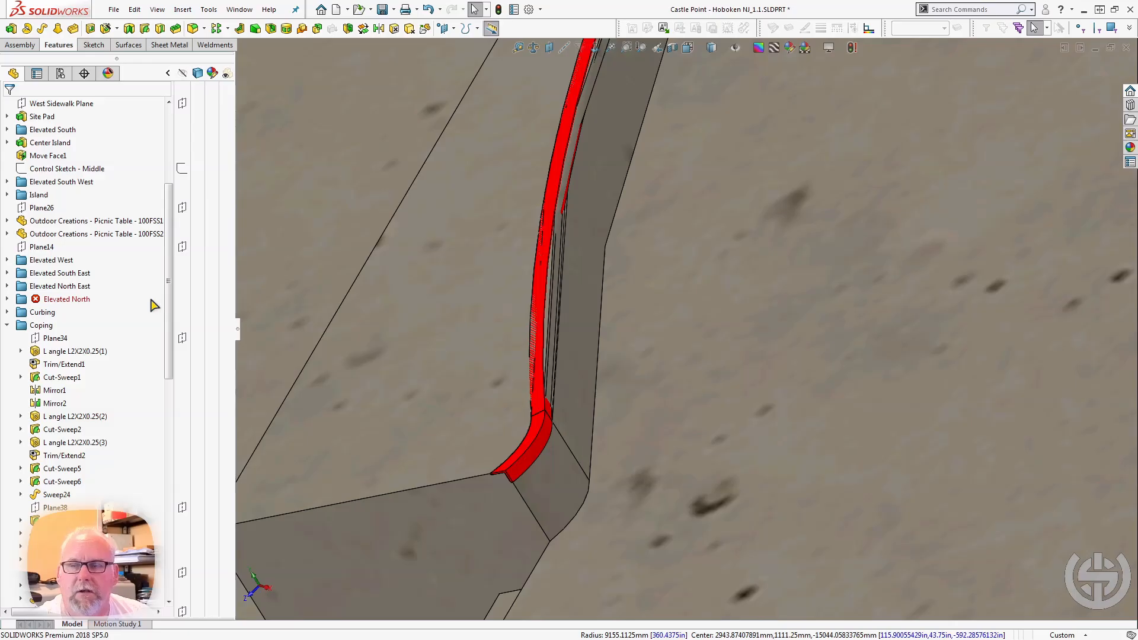
left_click(8, 299)
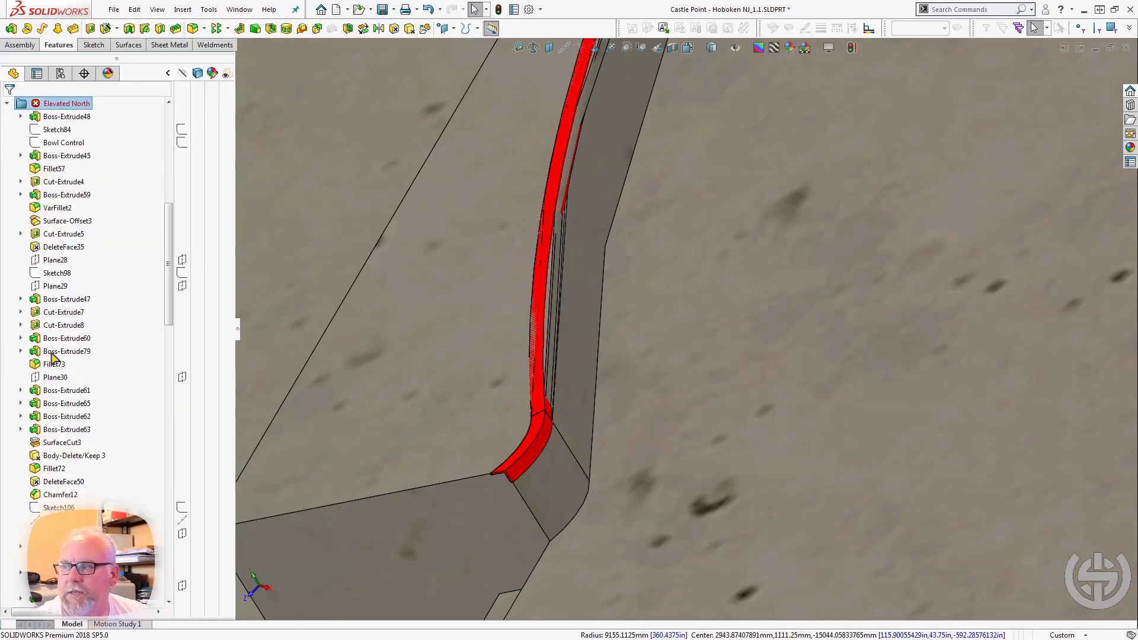
scroll(52, 357, "down", 10)
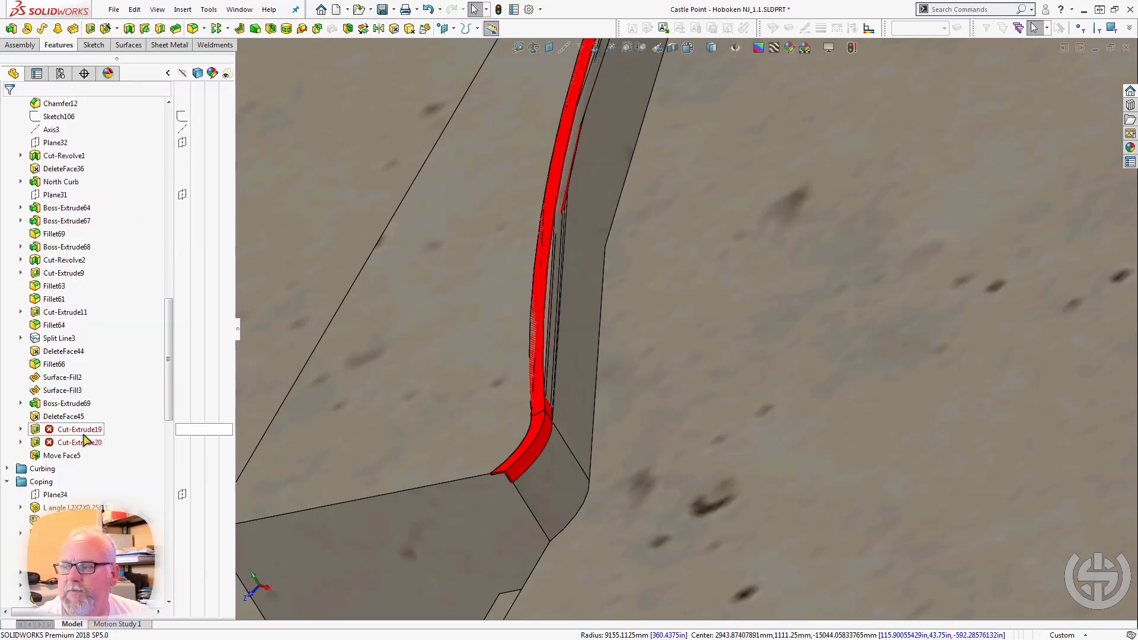
mouse_move(66, 433)
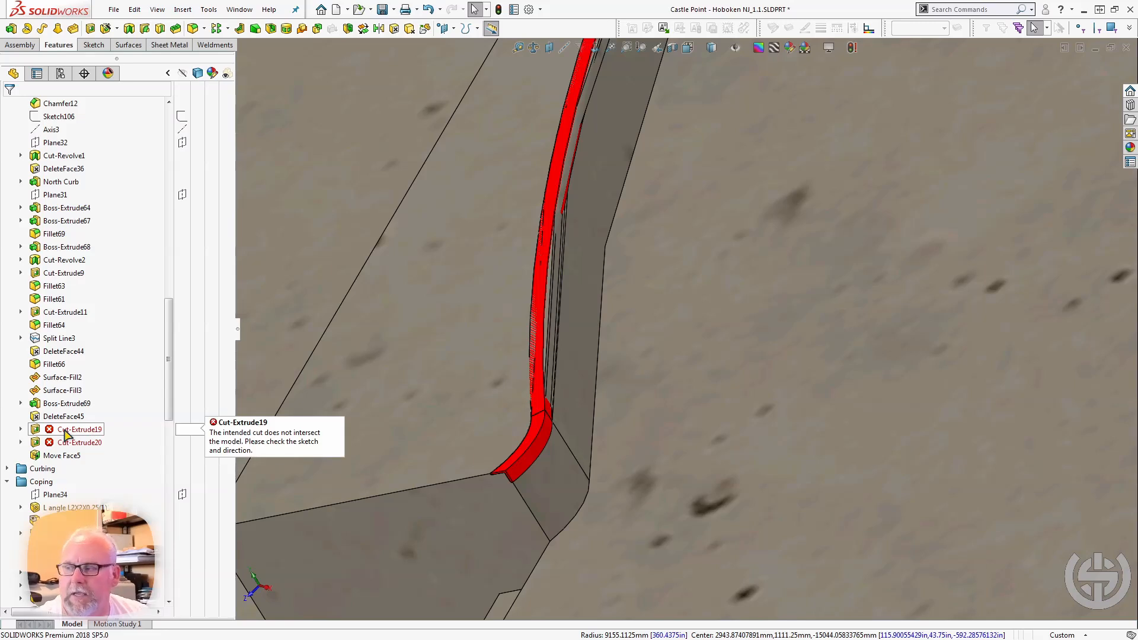
left_click(21, 430)
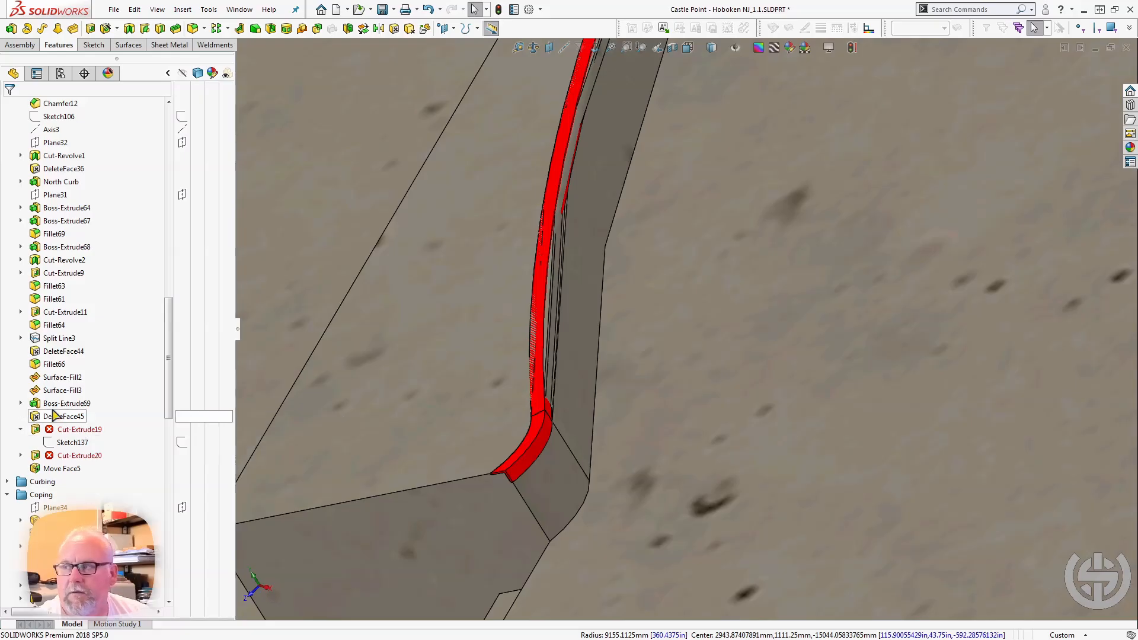
Examine the red angle edging along the curved ledge, the sloped ledge and the five-sided platform.
middle_click_drag(348, 339, 584, 236)
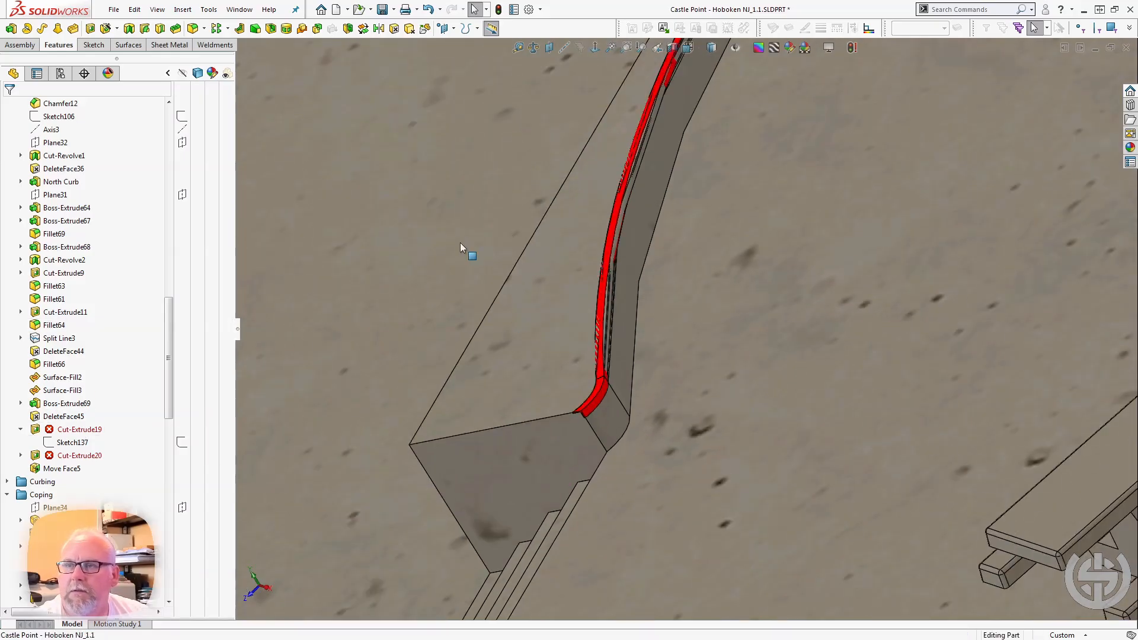
scroll(465, 246, "up", 5)
scroll(845, 236, "down", 6)
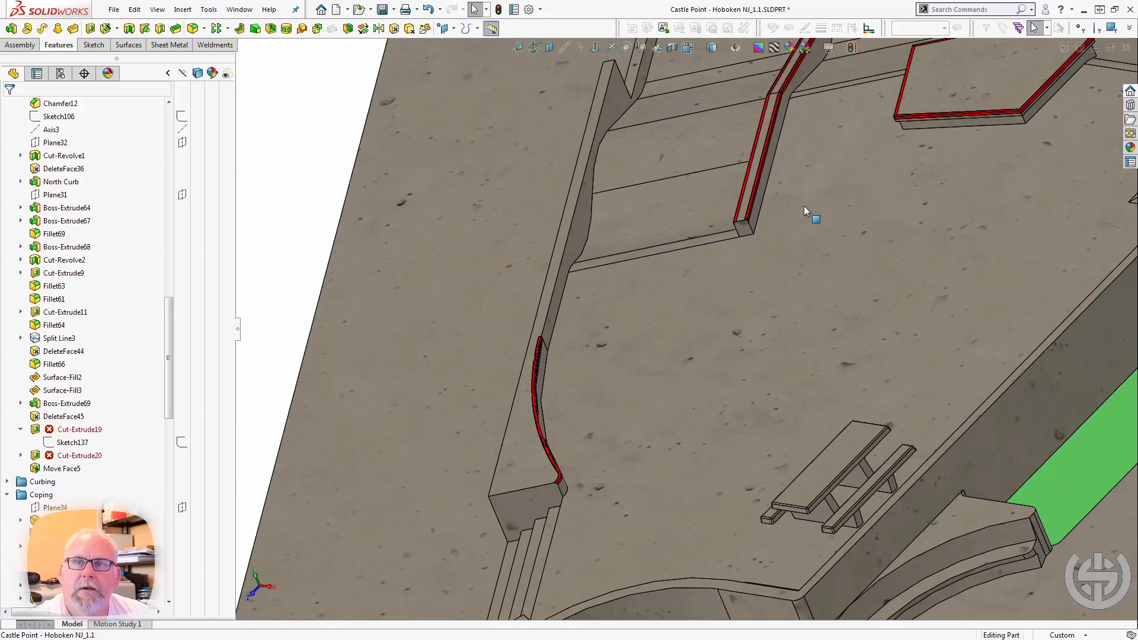
scroll(834, 166, "down", 8)
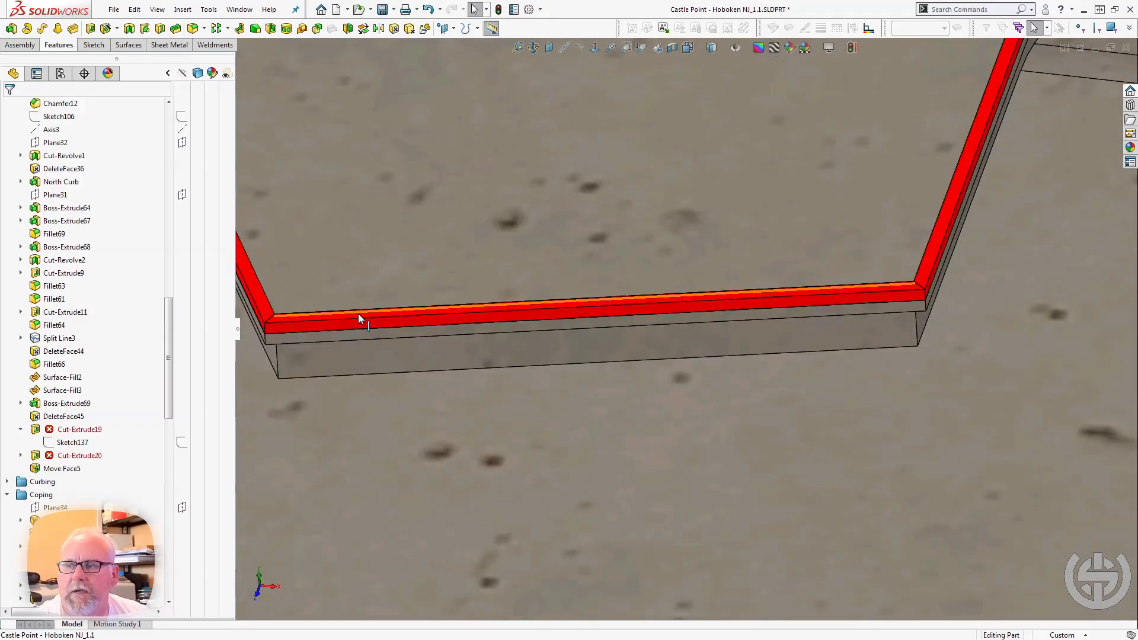
scroll(355, 314, "up", 4)
scroll(566, 279, "up", 7)
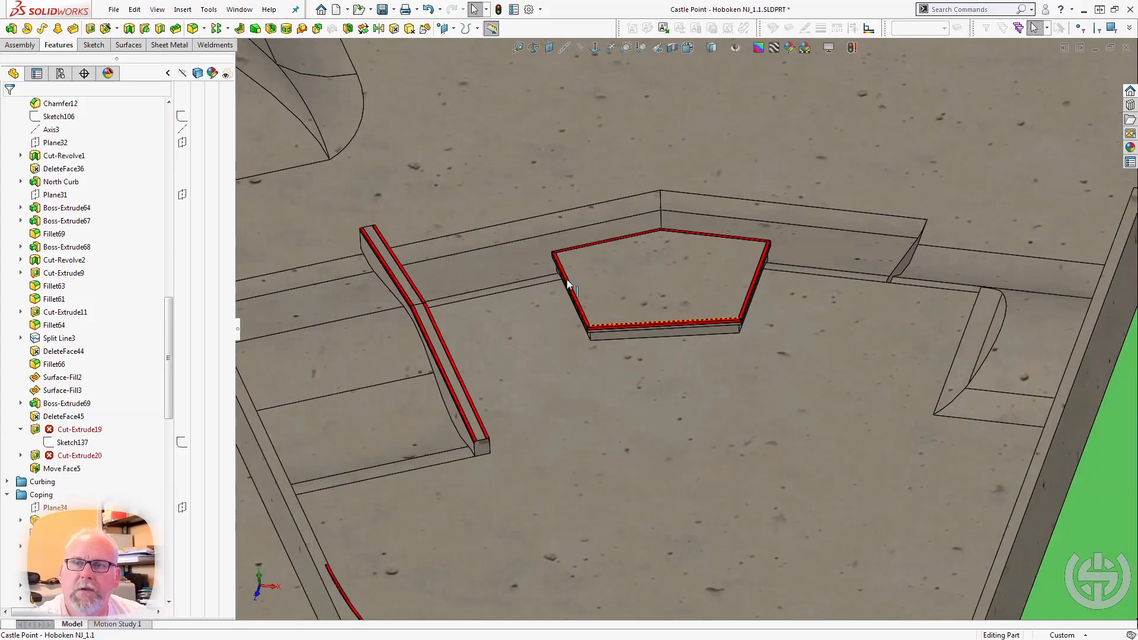
middle_click(599, 285)
middle_click_drag(599, 286, 615, 250)
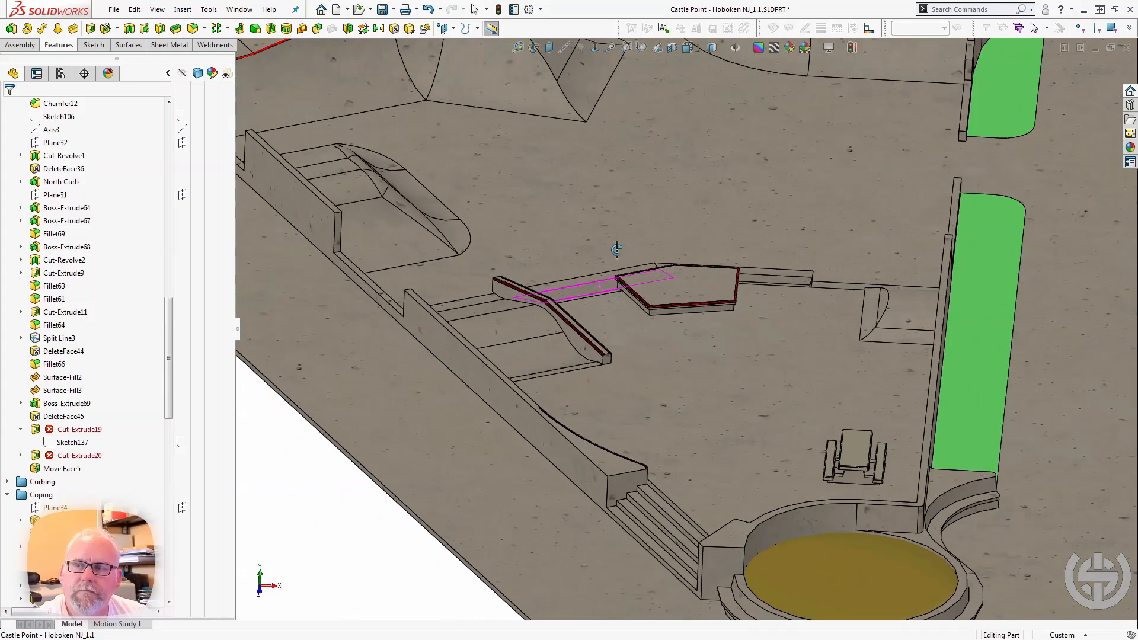
Examine the round coping along the wavy bank, selecting Sweep26, its profile sketch and its 3D path sketch.
scroll(518, 212, "up", 2)
scroll(459, 123, "down", 6)
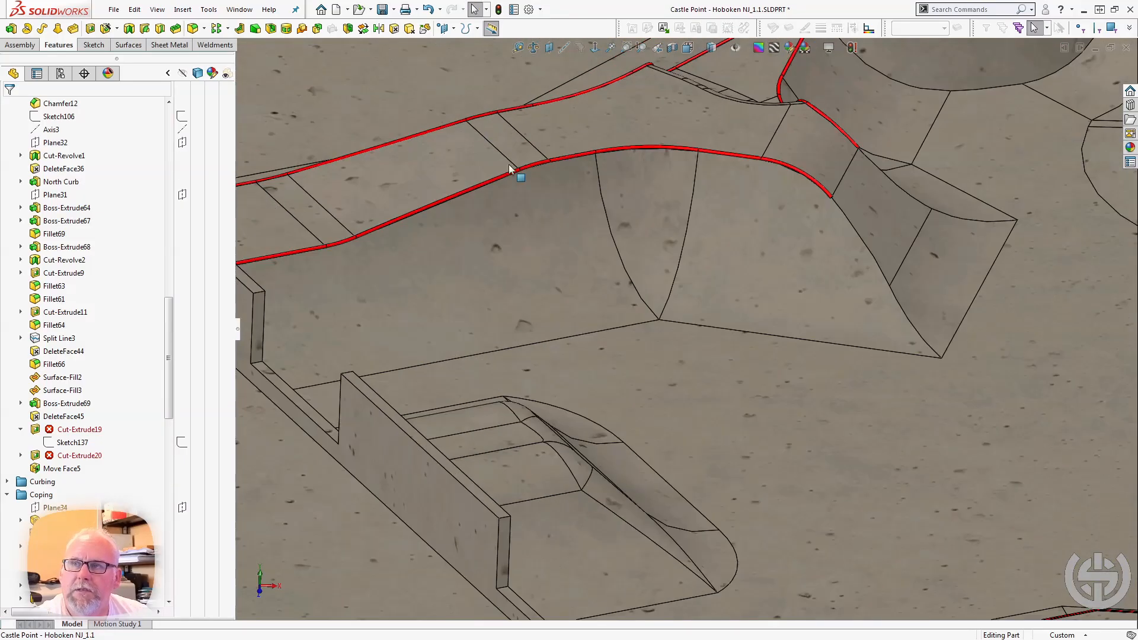
scroll(383, 276, "down", 3)
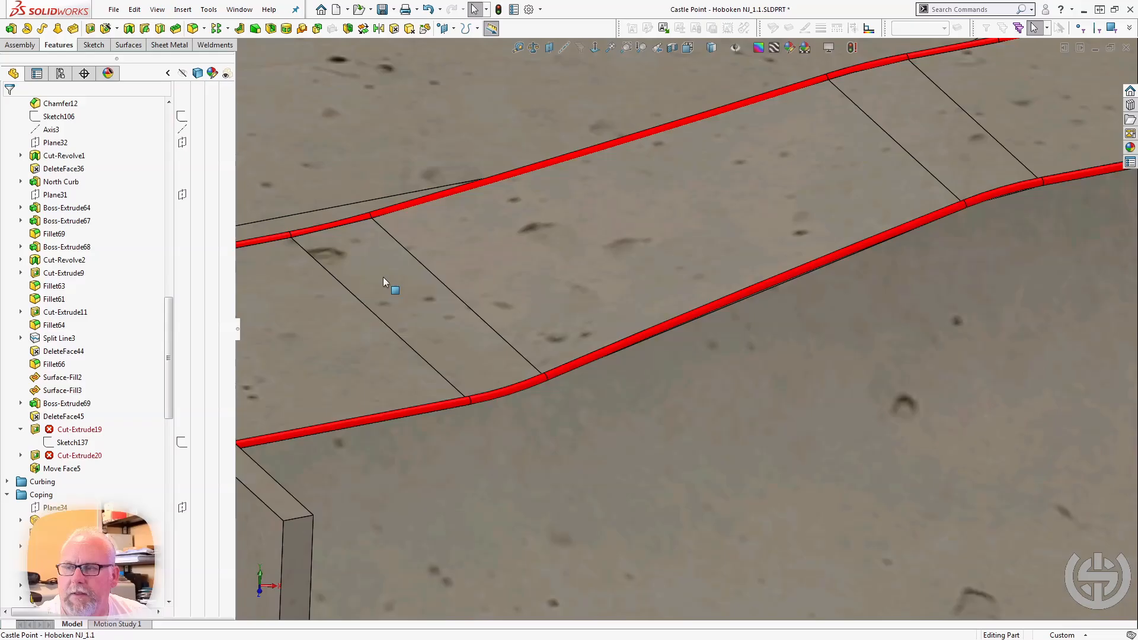
left_click(425, 410)
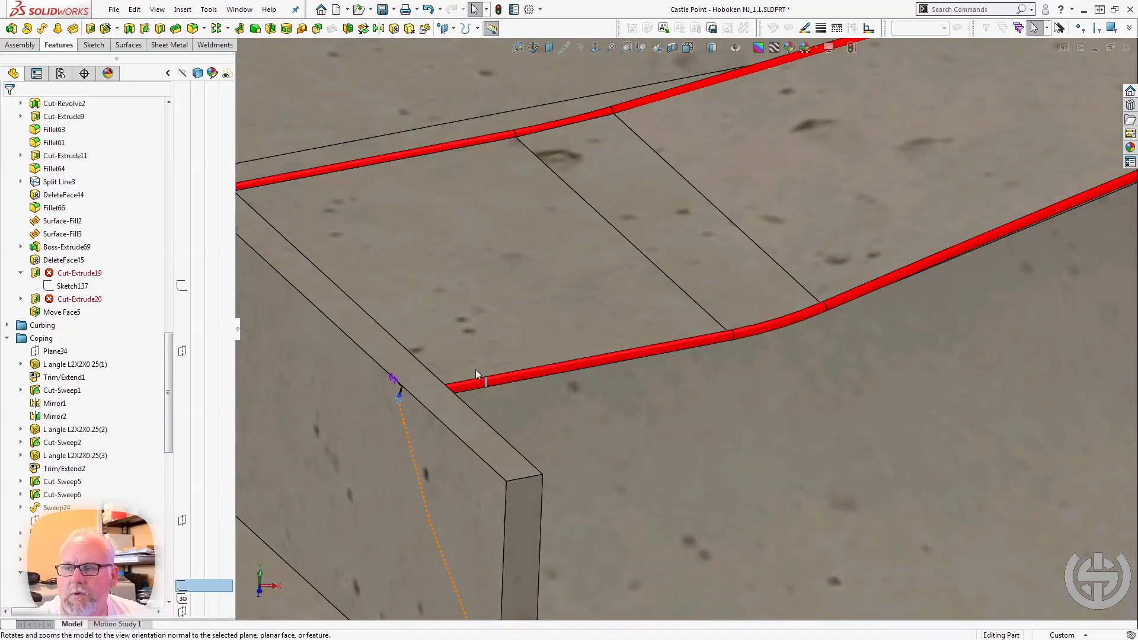
scroll(450, 385, "up", 5)
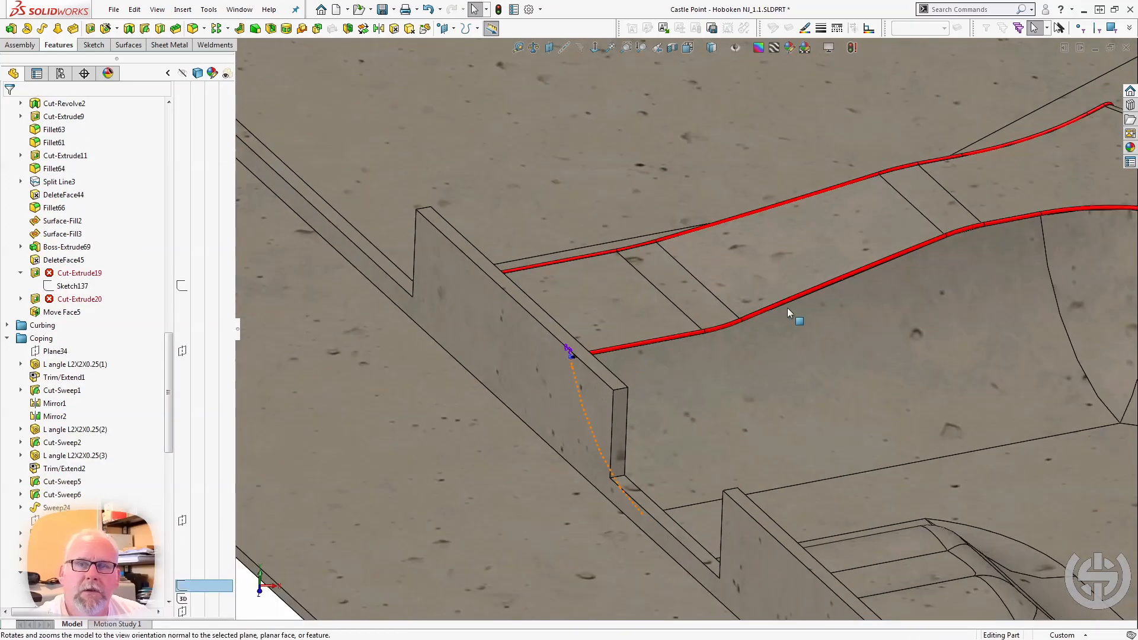
scroll(758, 312, "down", 5)
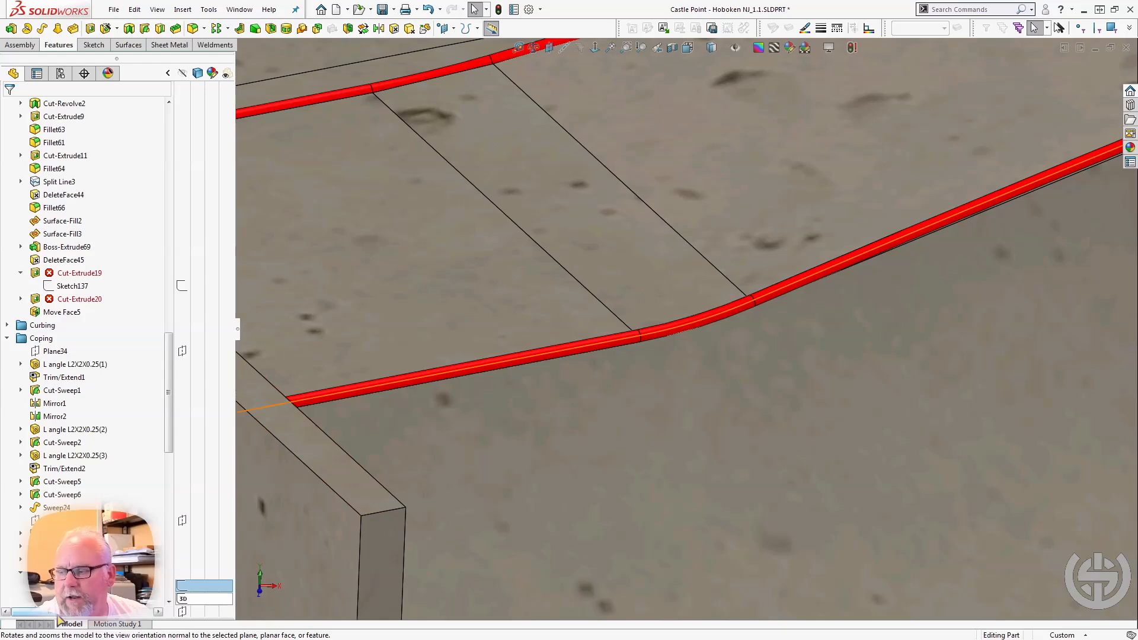
scroll(484, 471, "up", 3)
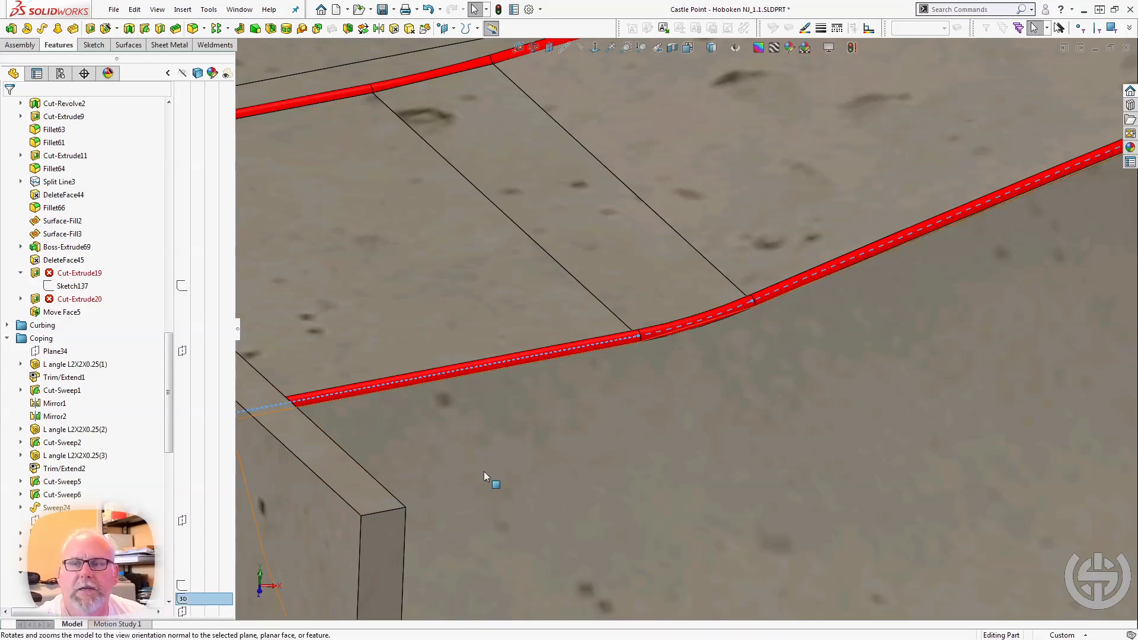
scroll(861, 216, "up", 3)
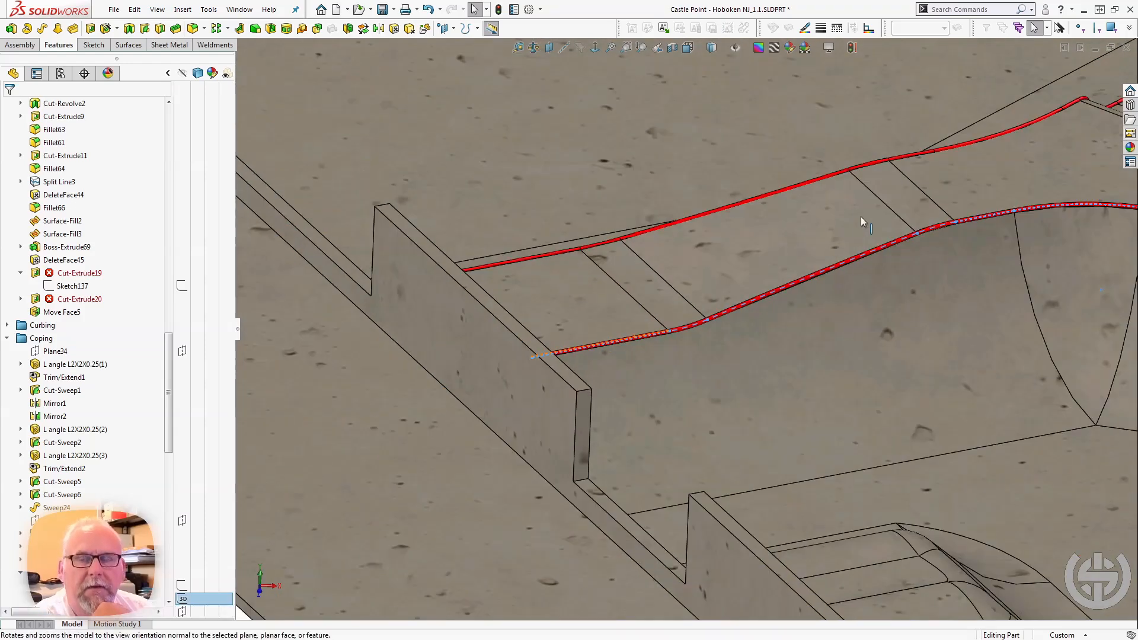
scroll(922, 224, "down", 5)
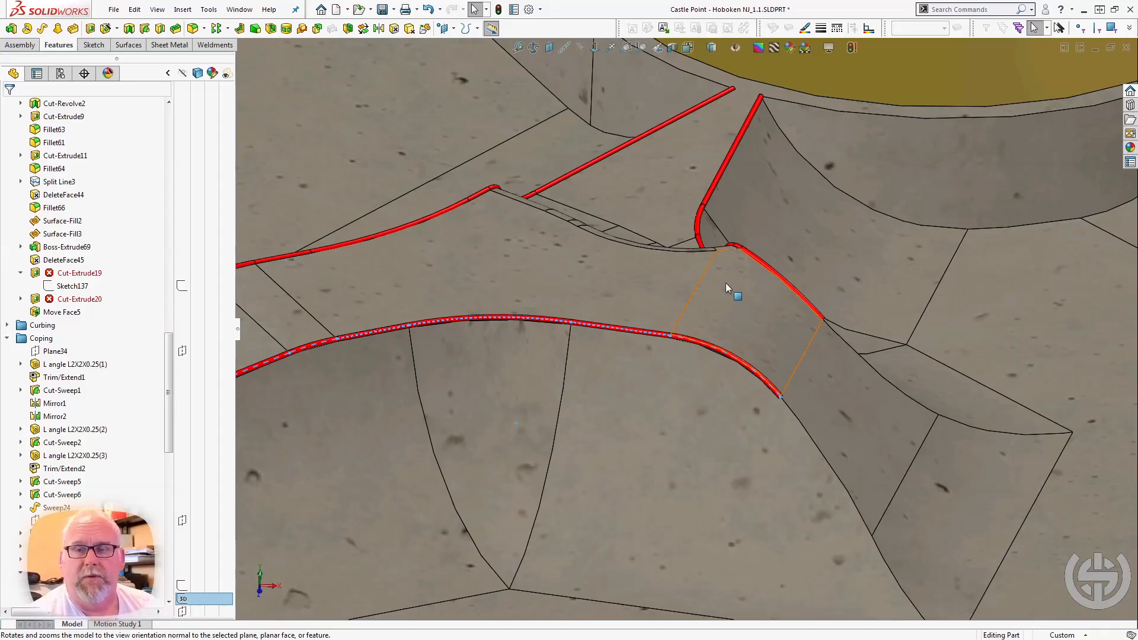
Examine the two parallel coping pipes at the end of the ridge and select the narrow Center Island face between them.
middle_click(670, 336)
middle_click_drag(666, 276, 883, 280)
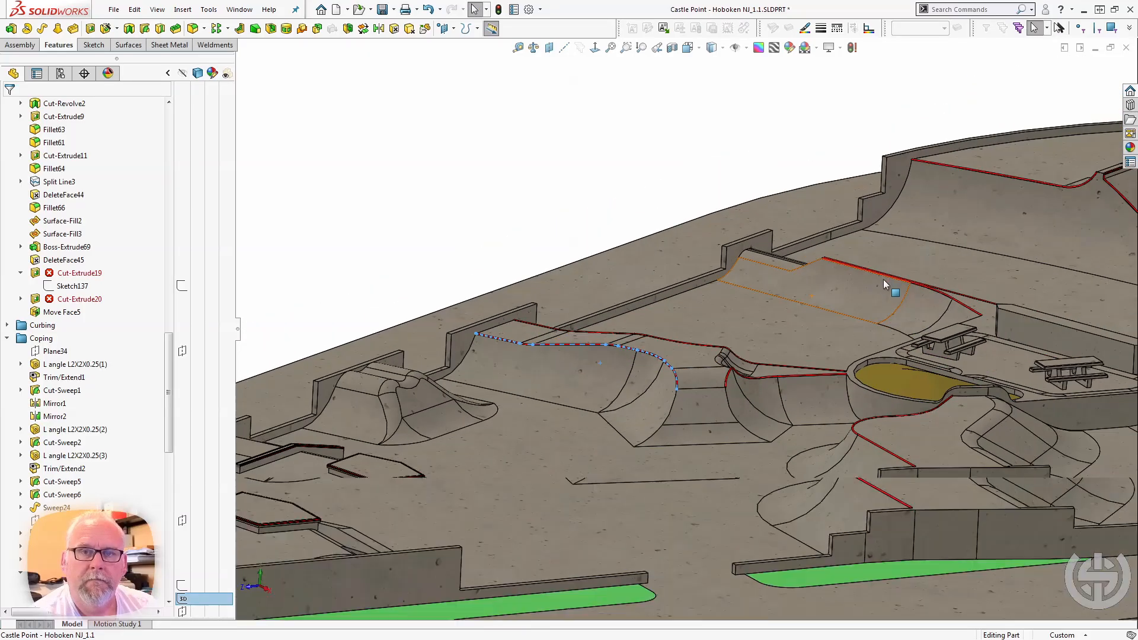
scroll(890, 285, "down", 10)
middle_click(842, 337)
middle_click_drag(842, 338, 803, 347)
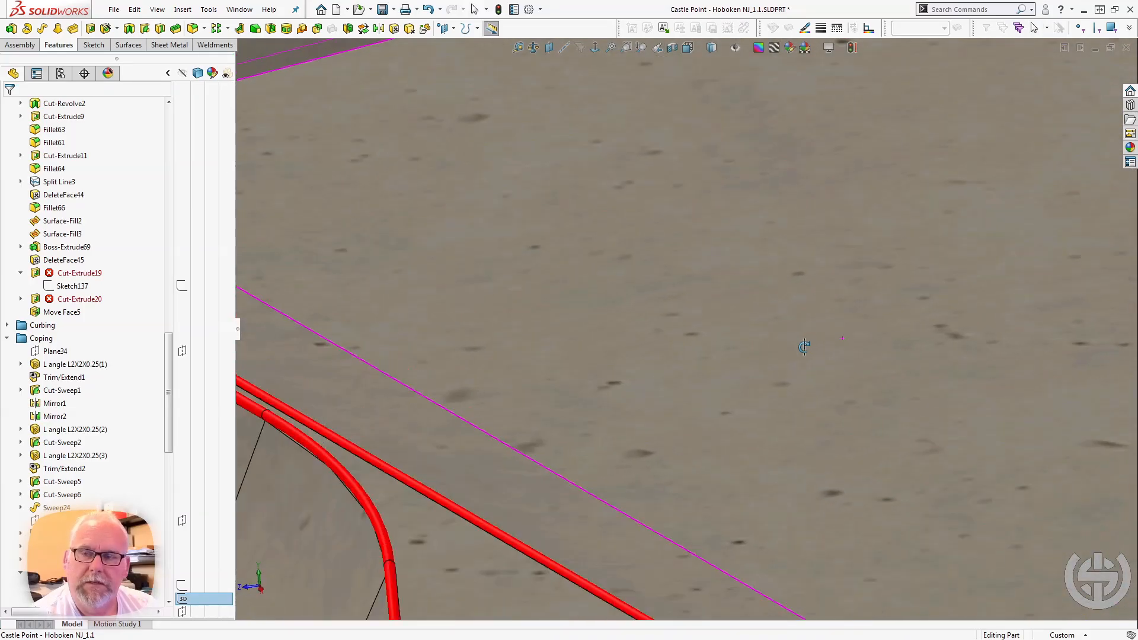
scroll(439, 524, "up", 4)
scroll(404, 305, "down", 5)
middle_click(404, 309)
middle_click_drag(405, 308, 415, 374)
scroll(404, 357, "up", 5)
scroll(448, 372, "down", 6)
middle_click(450, 367)
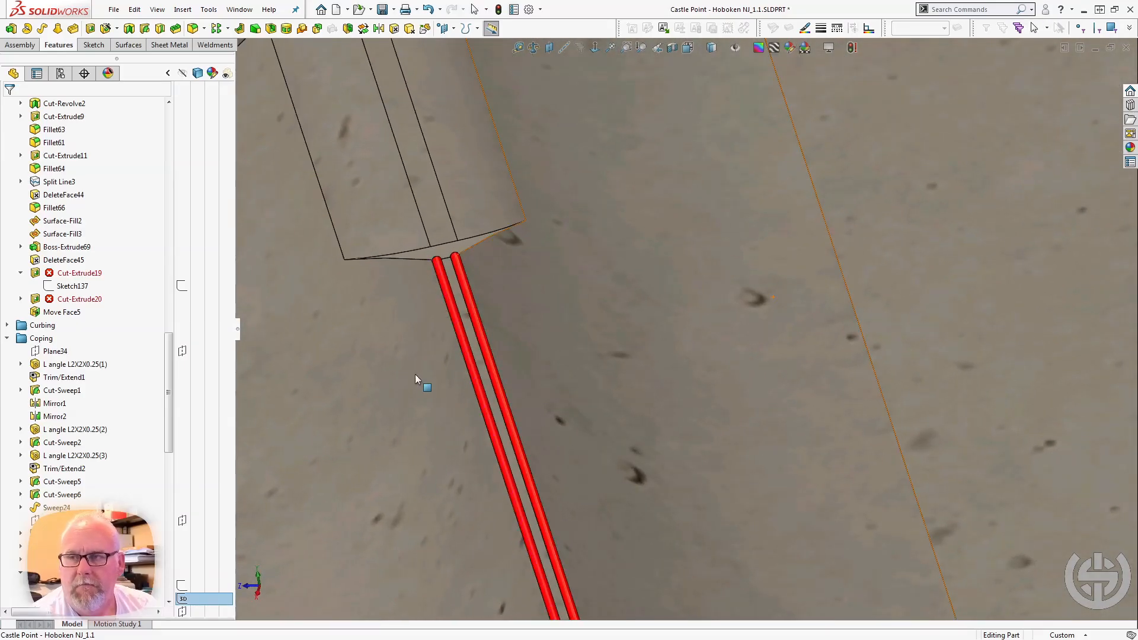
left_click(461, 300)
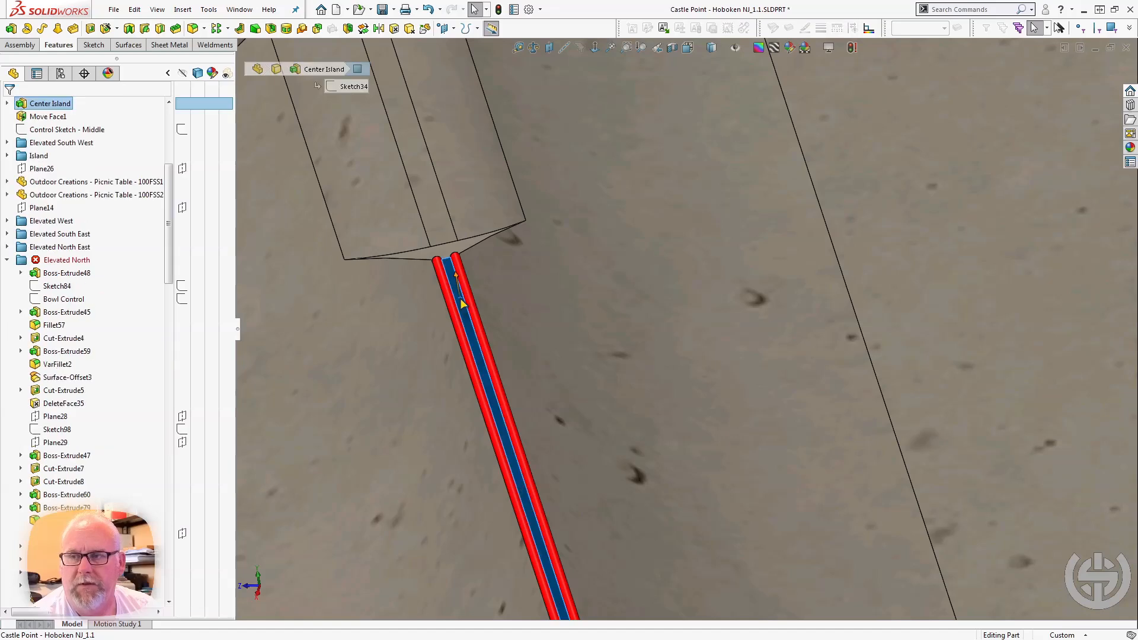
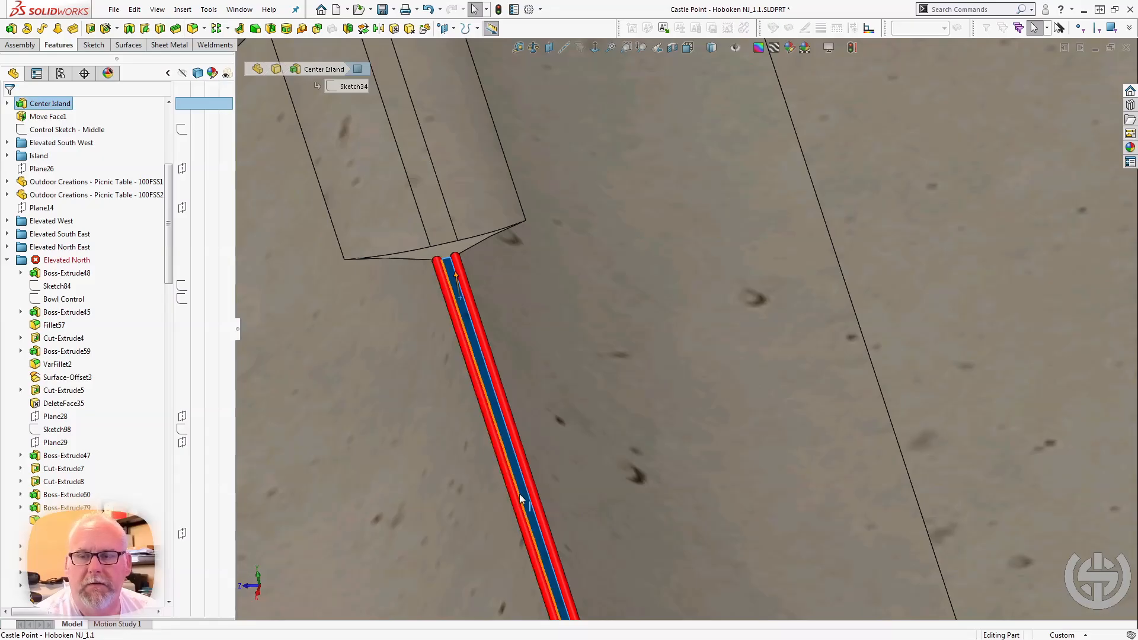
Examine the Center Island surface around the picnic tables and select the long bank face beside it.
scroll(520, 495, "up", 4)
middle_click_drag(520, 495, 761, 409)
scroll(763, 408, "down", 4)
scroll(765, 404, "up", 5)
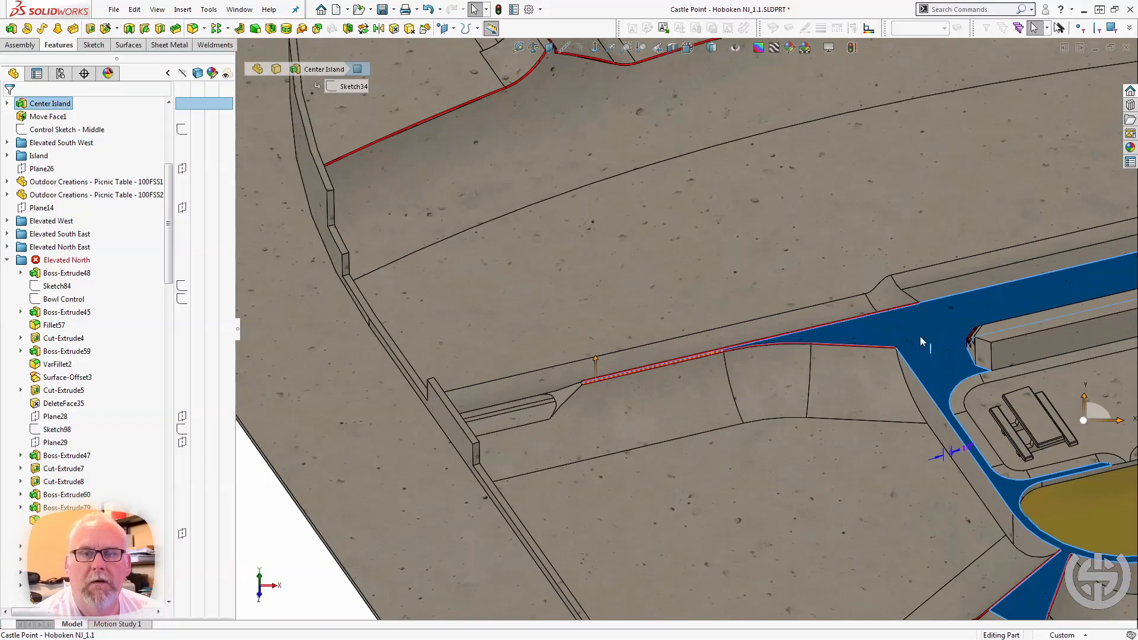
scroll(922, 336, "down", 3)
left_click(711, 247)
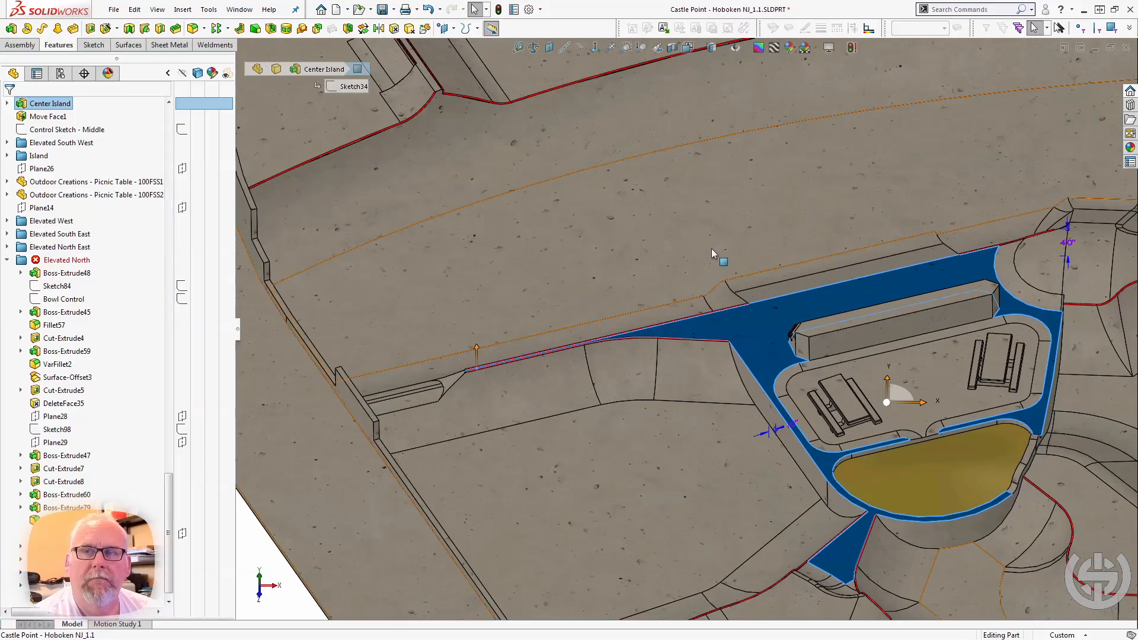
middle_click_drag(711, 248, 734, 278)
scroll(668, 206, "down", 5)
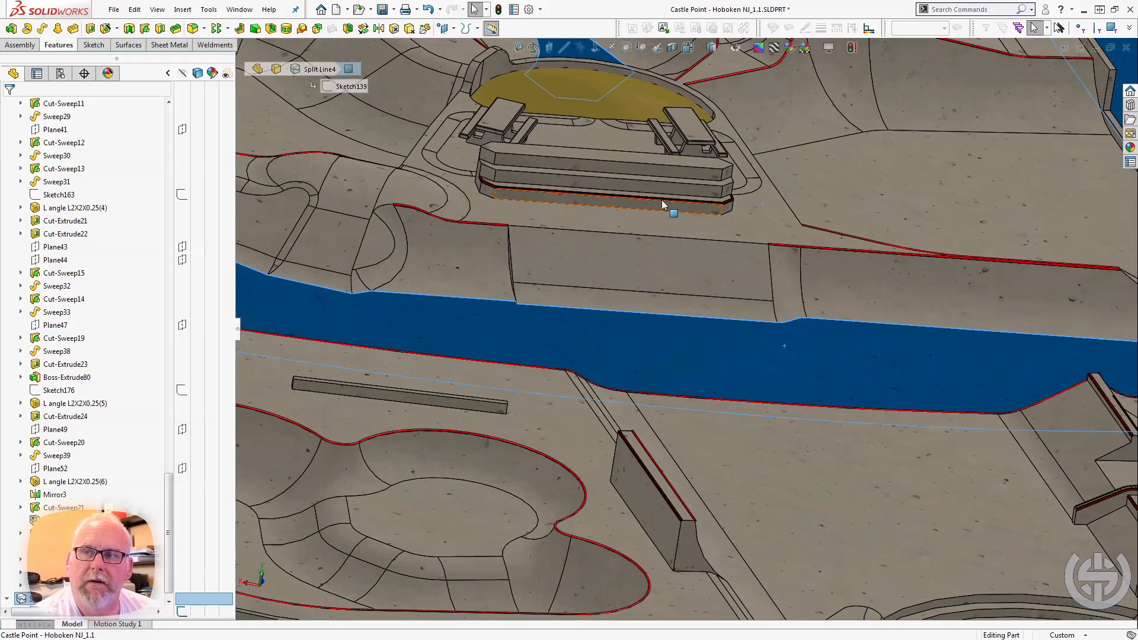
Examine the red angle edging around the lowest tier of the stepped seating and select the middle tier's long upper edge.
middle_click_drag(457, 239, 567, 254)
scroll(568, 254, "down", 8)
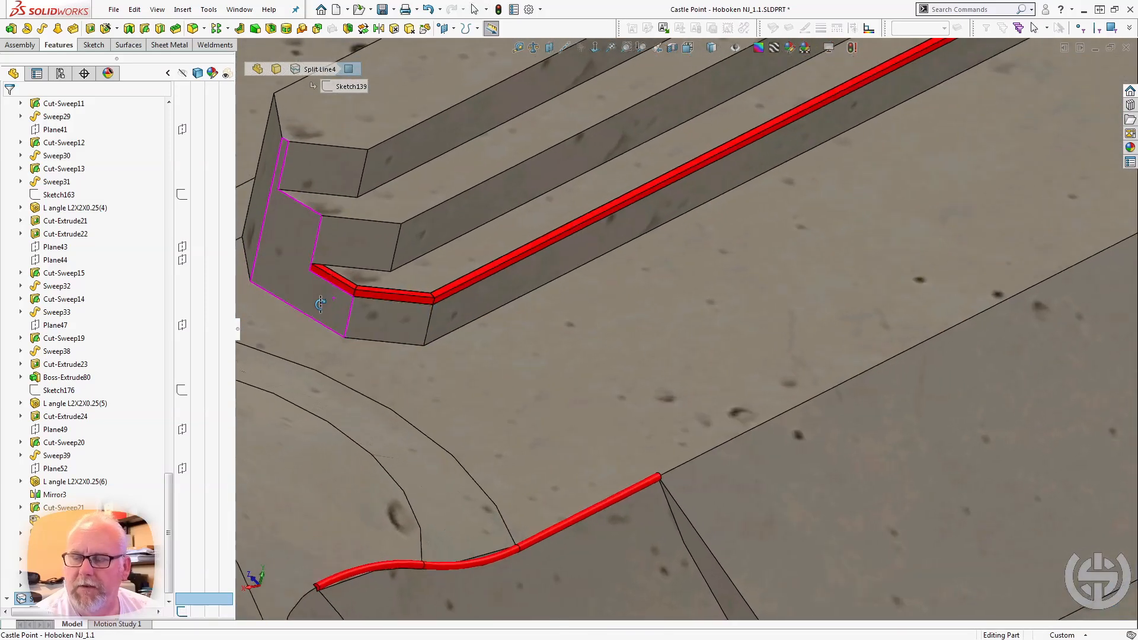
middle_click_drag(320, 304, 403, 297)
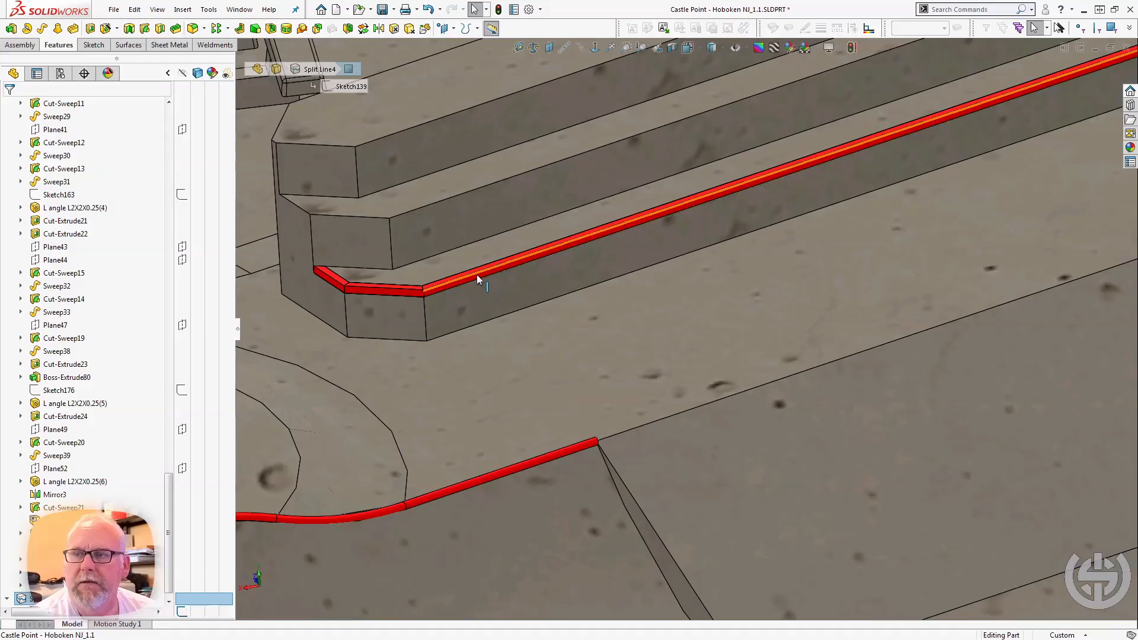
left_click(464, 194)
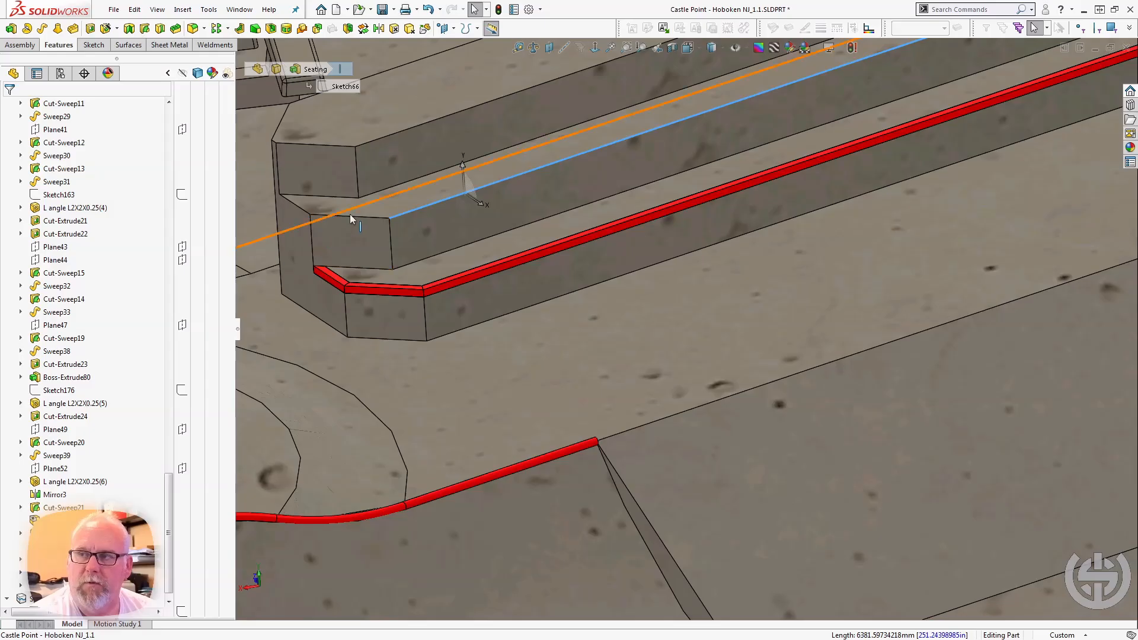
middle_click_drag(442, 193, 466, 240)
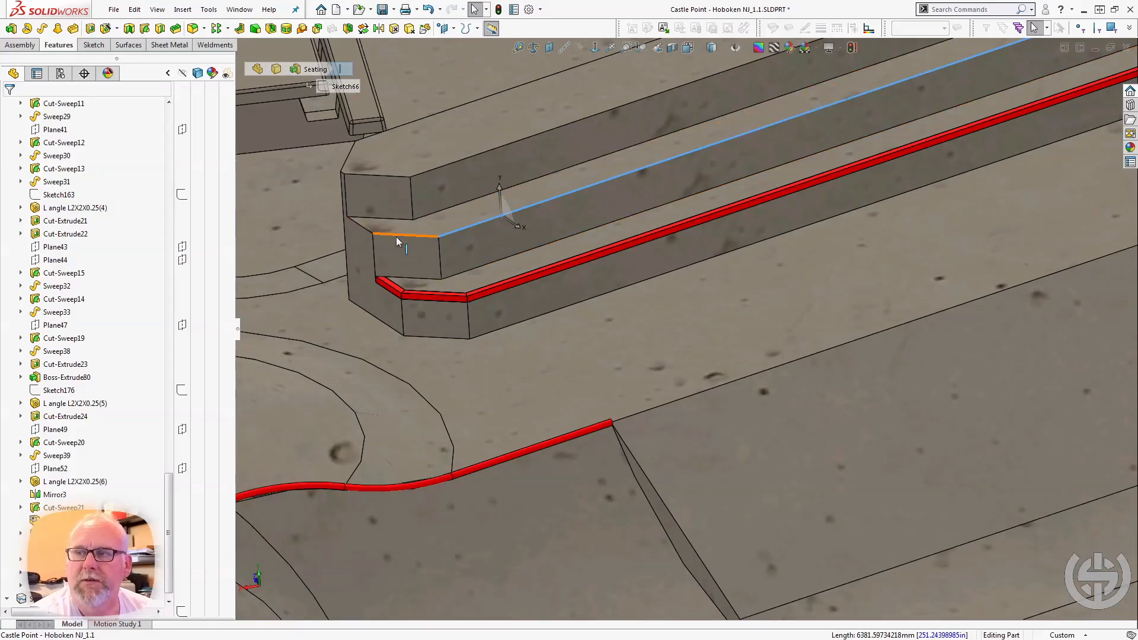
Select the Center Island top face and examine the curved banks and coping surrounding the seating.
left_click(458, 374)
scroll(463, 375, "up", 6)
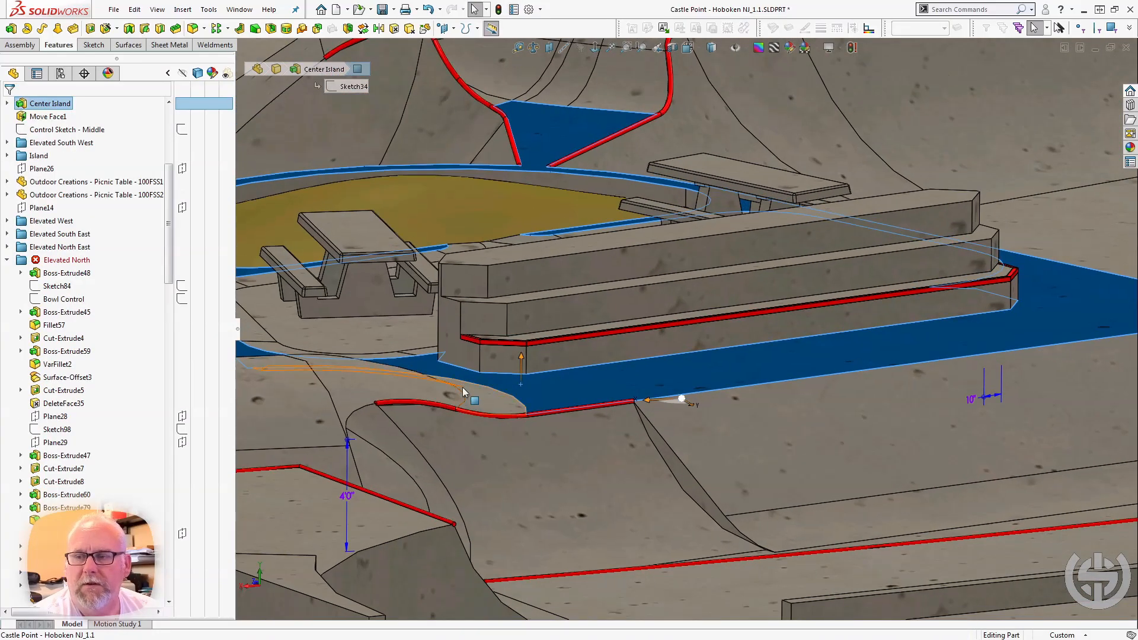
scroll(611, 405, "up", 3)
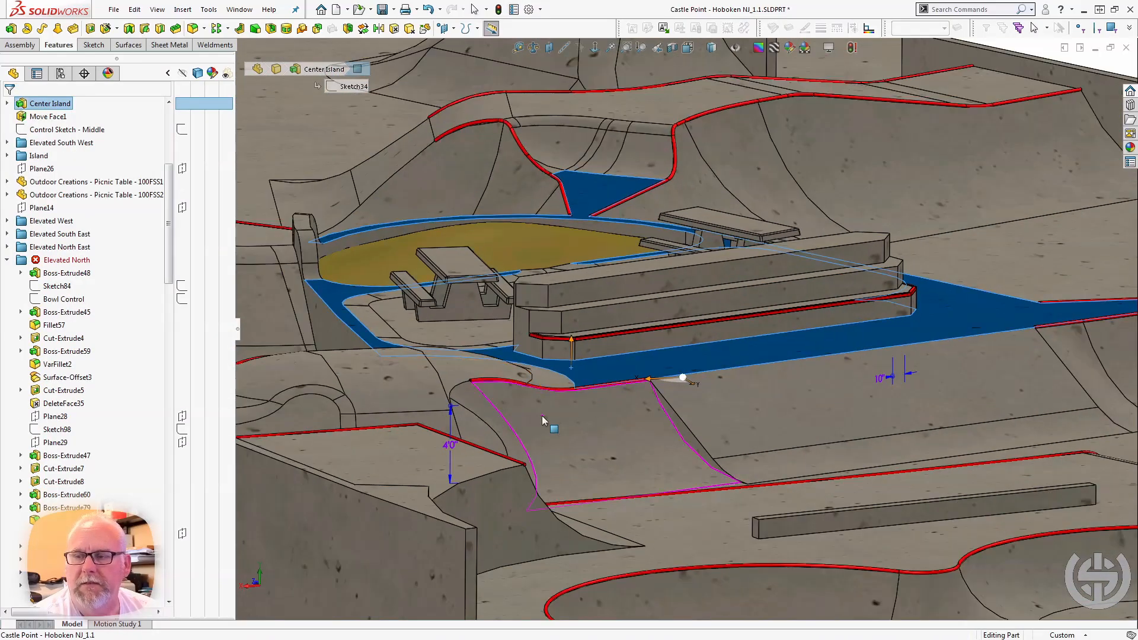
scroll(461, 385, "down", 3)
scroll(460, 386, "up", 3)
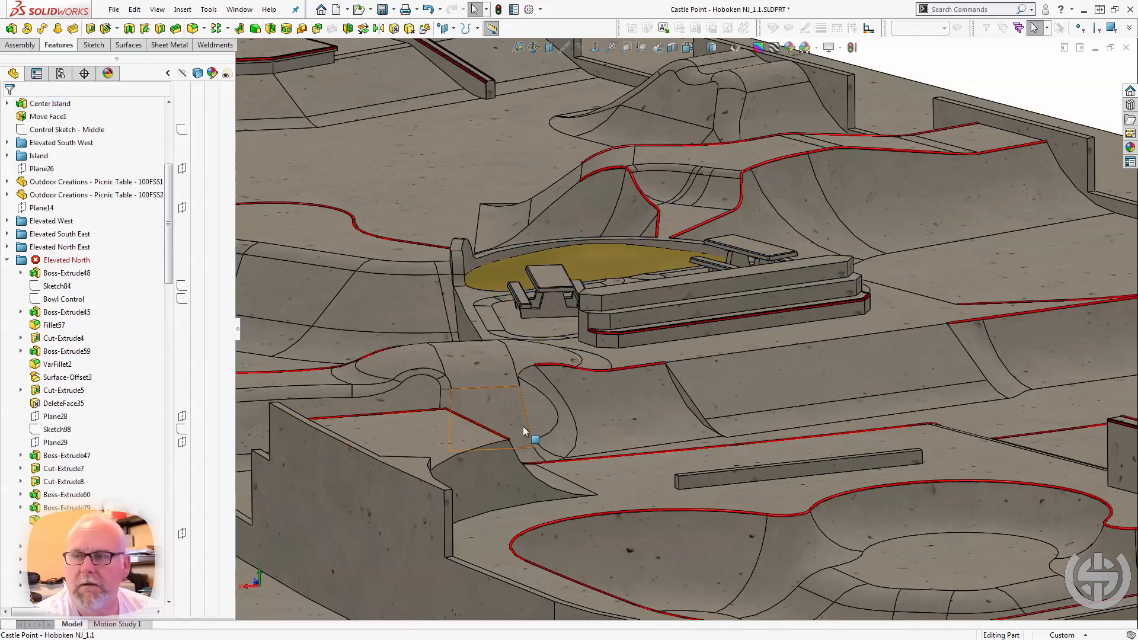
middle_click_drag(528, 432, 787, 456)
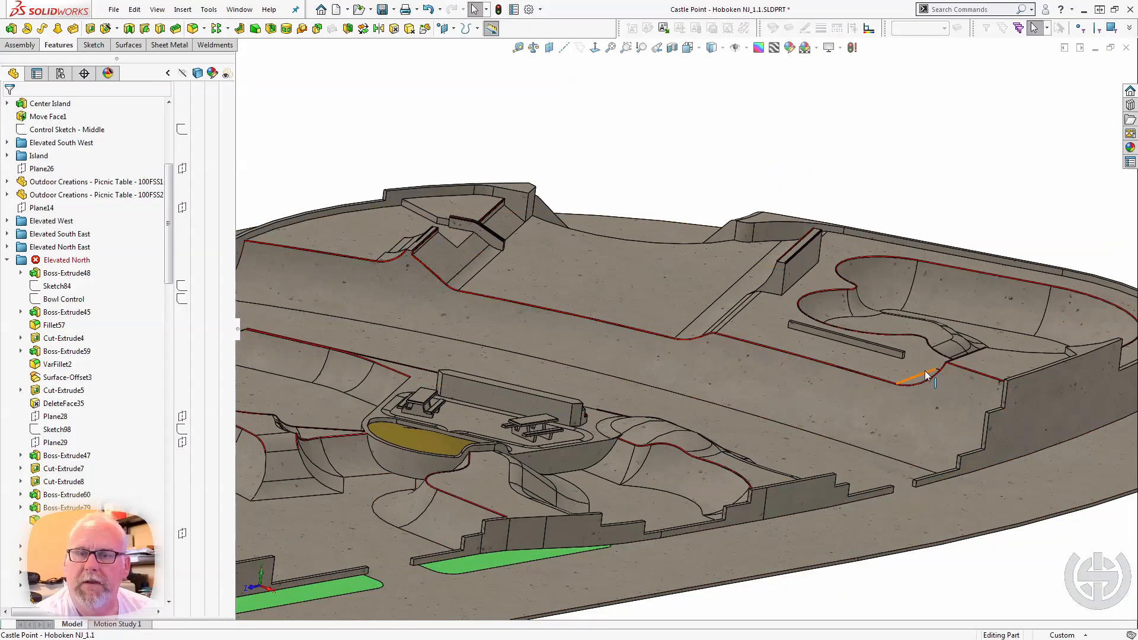
Examine the corner joints where the round coping pipes meet at the end of the long bank.
scroll(954, 370, "down", 5)
scroll(845, 328, "down", 8)
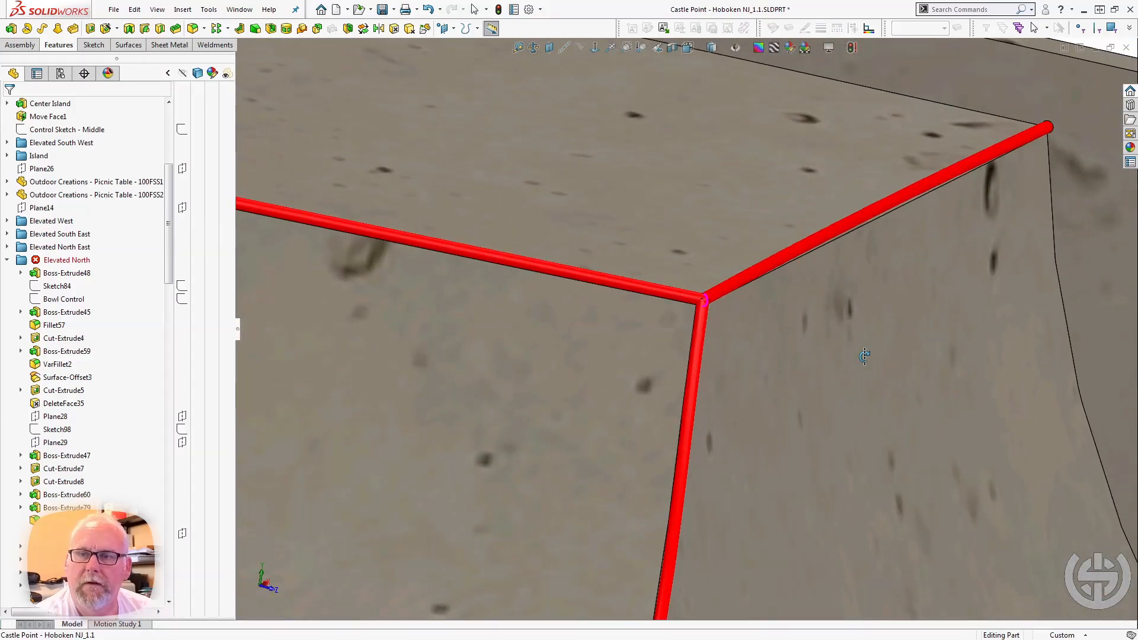
middle_click_drag(864, 356, 848, 370)
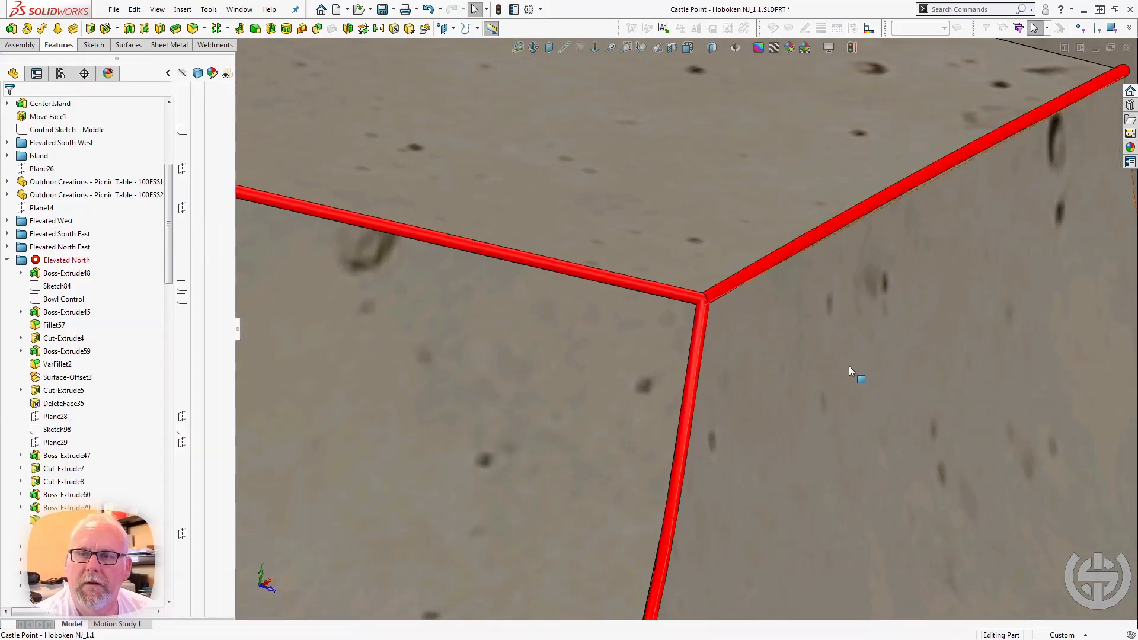
scroll(824, 362, "up", 10)
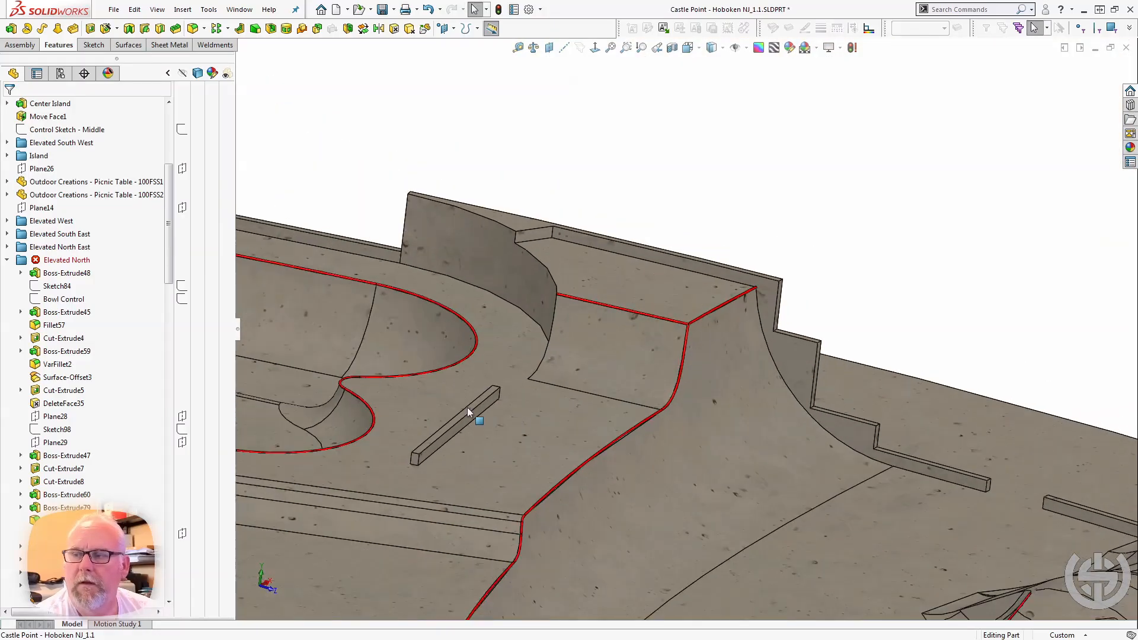
Examine the wall ledge beside the bowl, with round coping along one edge and angle edging along the other.
middle_click_drag(455, 400, 434, 404)
scroll(421, 384, "up", 5)
scroll(408, 363, "down", 5)
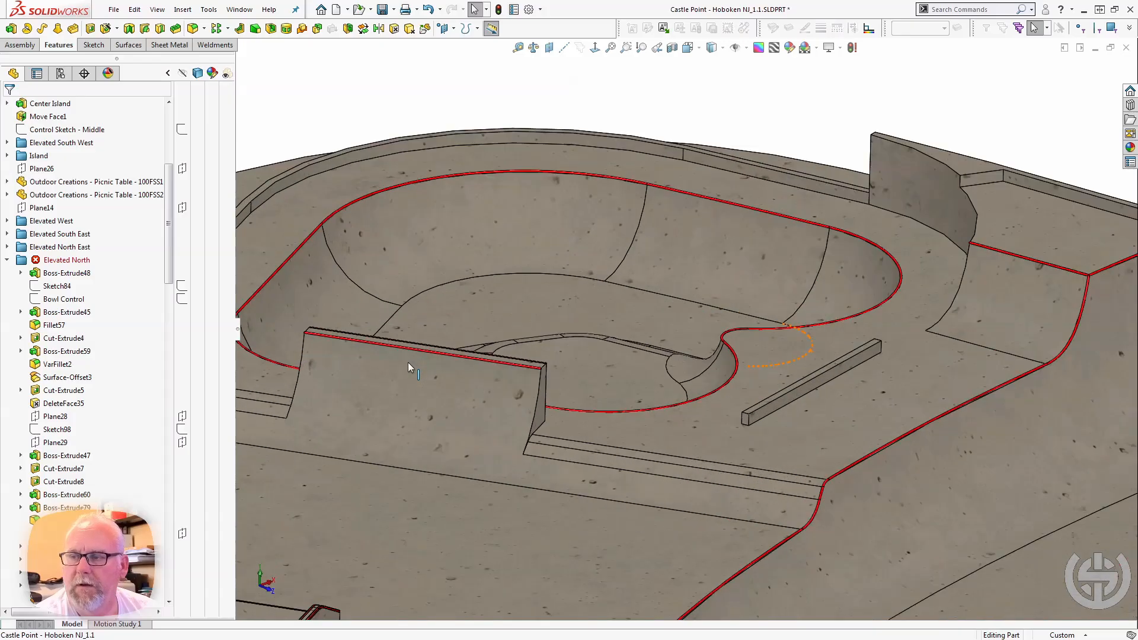
middle_click_drag(407, 362, 292, 465)
scroll(422, 399, "down", 6)
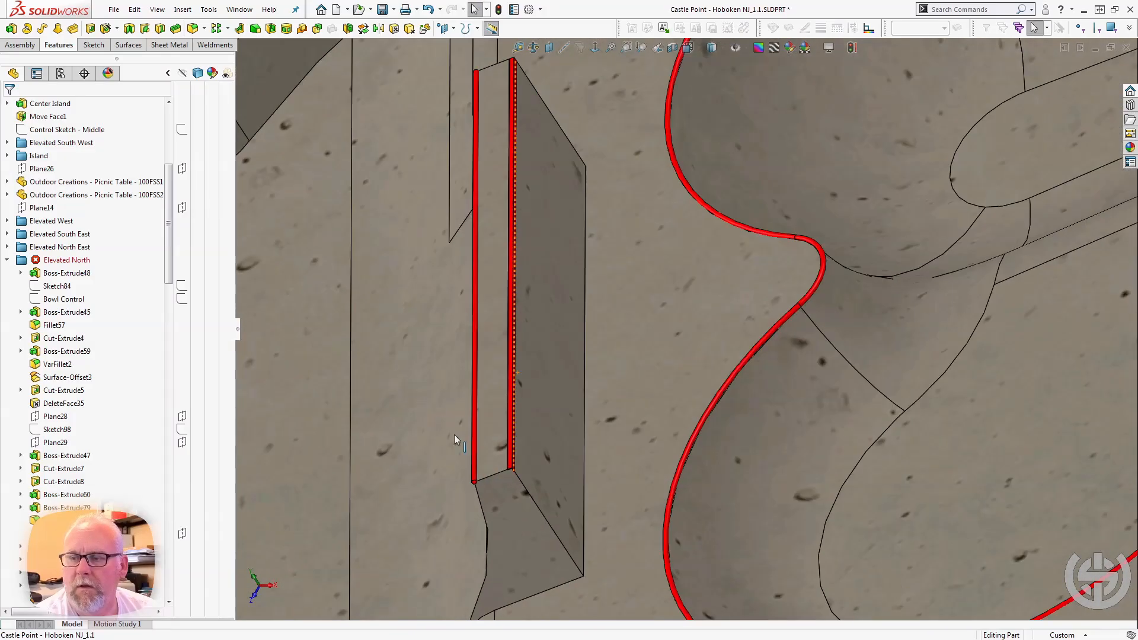
scroll(492, 441, "down", 4)
middle_click_drag(517, 439, 524, 321)
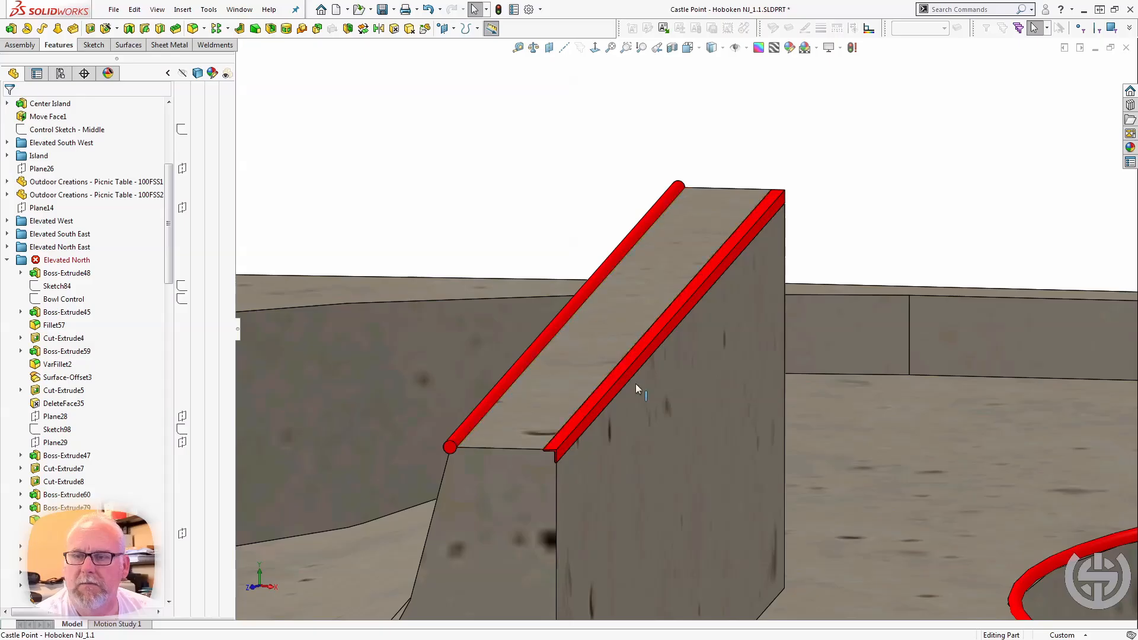
Examine the perimeter walls around the curved stairs, selecting the curved upper wall edge and the straight edge of Boss-Extrude65.
scroll(627, 377, "up", 3)
scroll(597, 399, "up", 5)
middle_click_drag(493, 371, 533, 348)
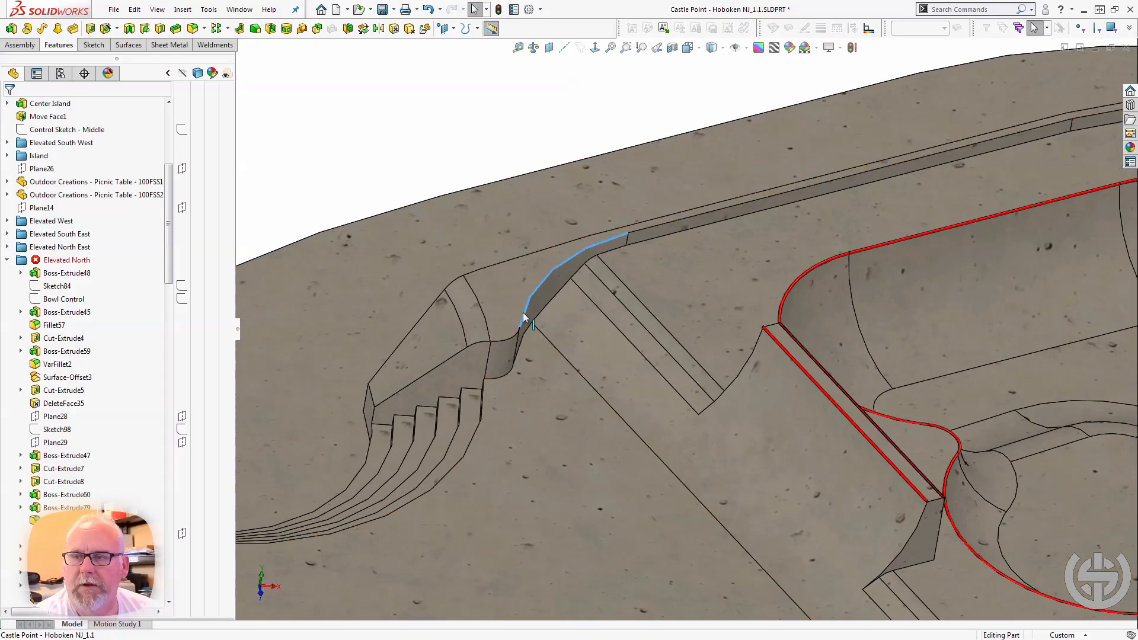
scroll(520, 417, "up", 5)
scroll(427, 443, "down", 4)
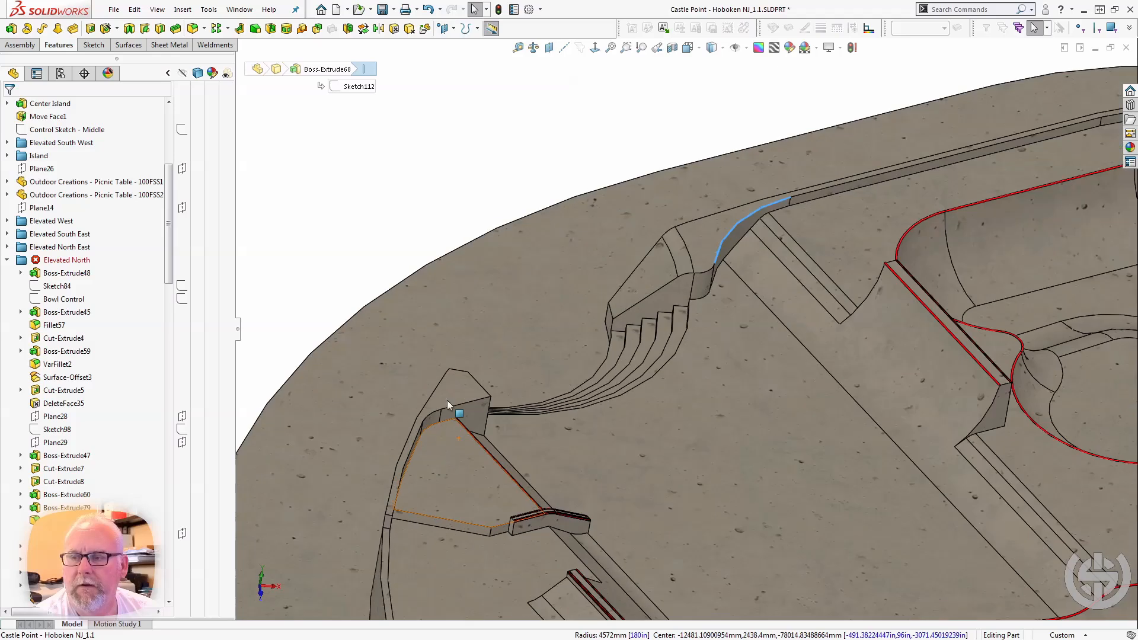
left_click(451, 406)
middle_click_drag(451, 406, 386, 426)
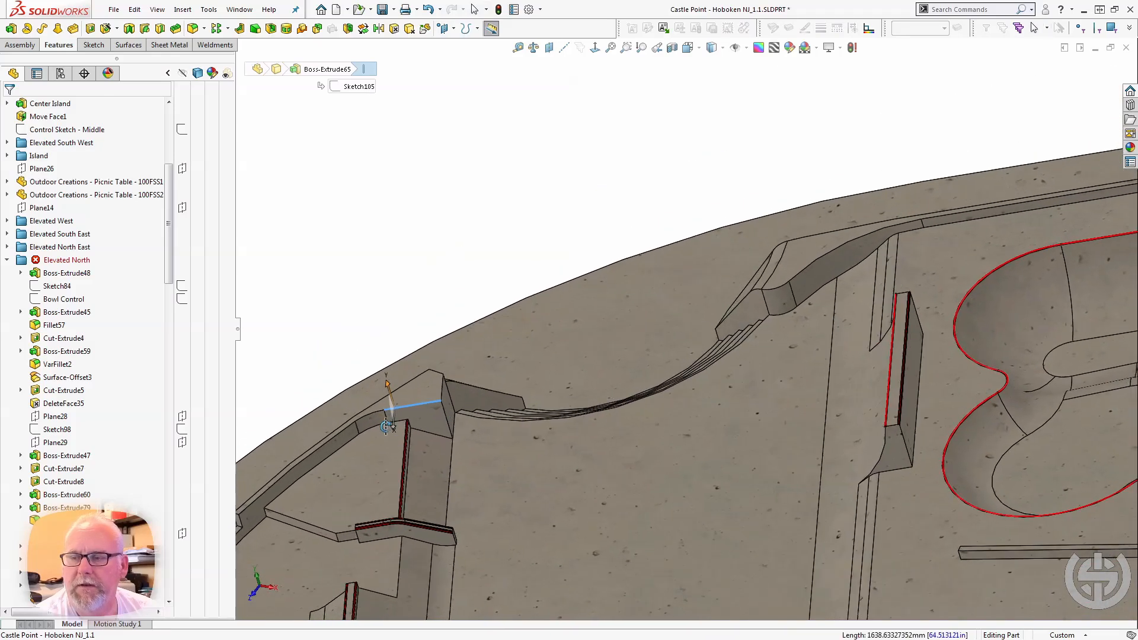
Examine the red-edged platform beside the stairs and the bent ledge at its end.
scroll(405, 464, "down", 5)
mouse_move(404, 463)
middle_mouse_down()
mouse_move(391, 414)
mouse_move(361, 477)
mouse_move(403, 476)
middle_mouse_up()
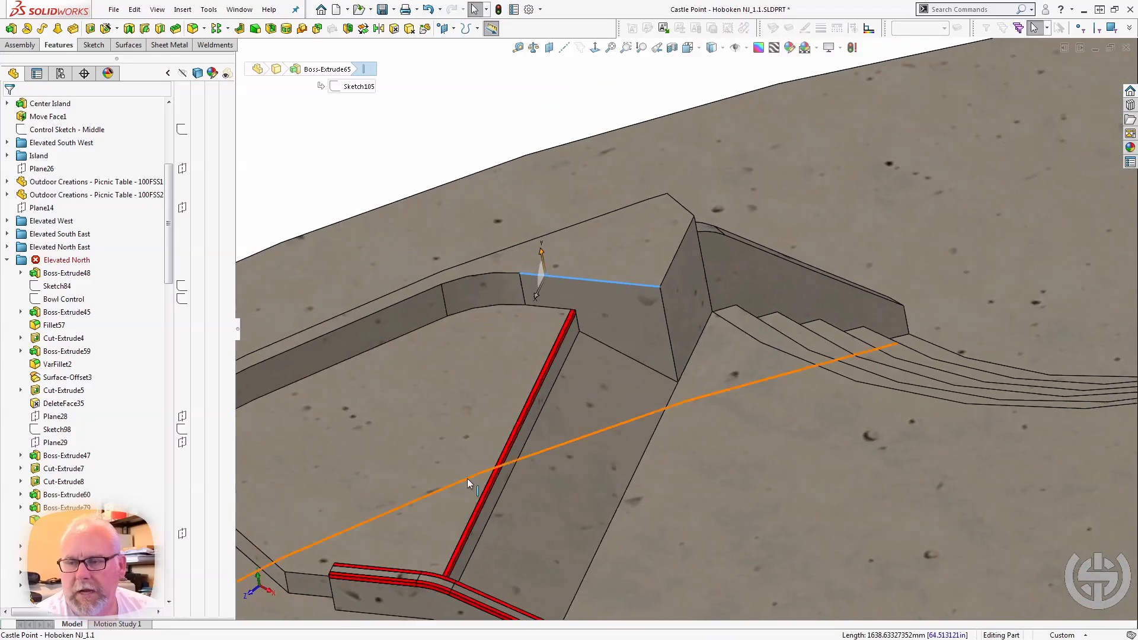
scroll(467, 478, "down", 3)
scroll(570, 419, "up", 6)
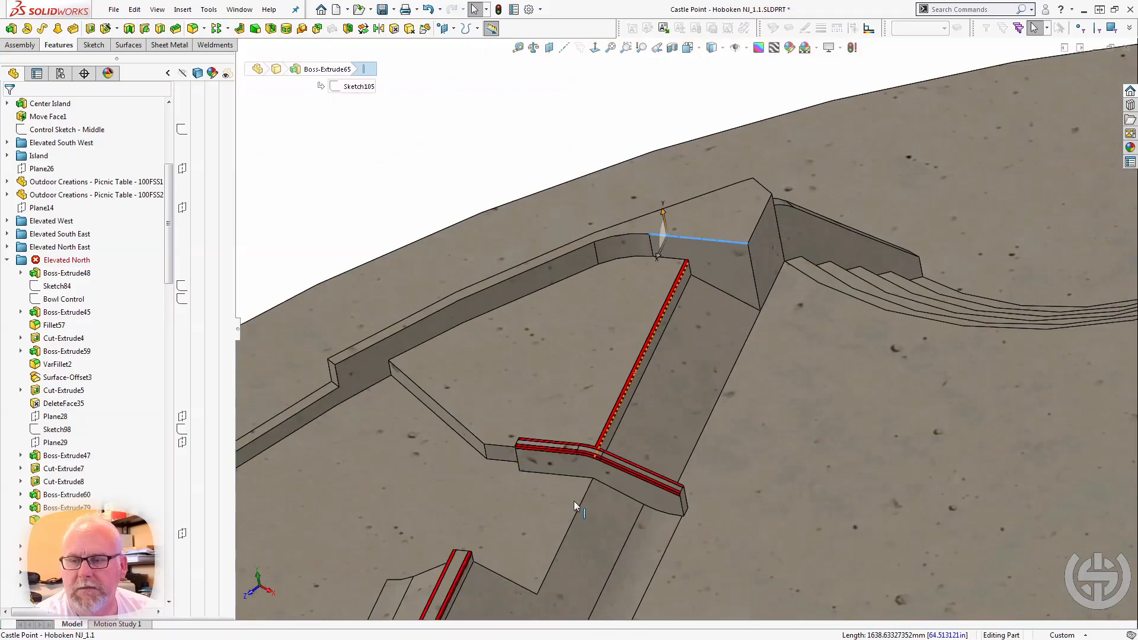
scroll(573, 500, "down", 4)
scroll(514, 577, "up", 4)
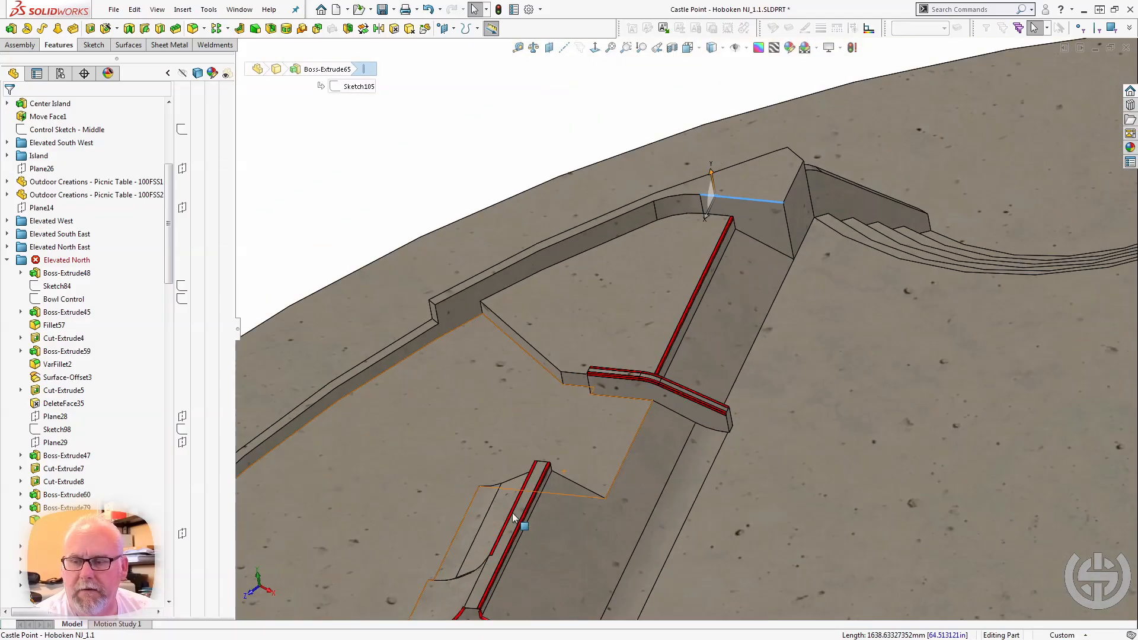
Examine where the coping ends at the sloped ledge and select the short VarFillet2 edge between the two pipe ends.
scroll(521, 523, "down", 4)
middle_click_drag(594, 470, 646, 504)
scroll(653, 510, "down", 4)
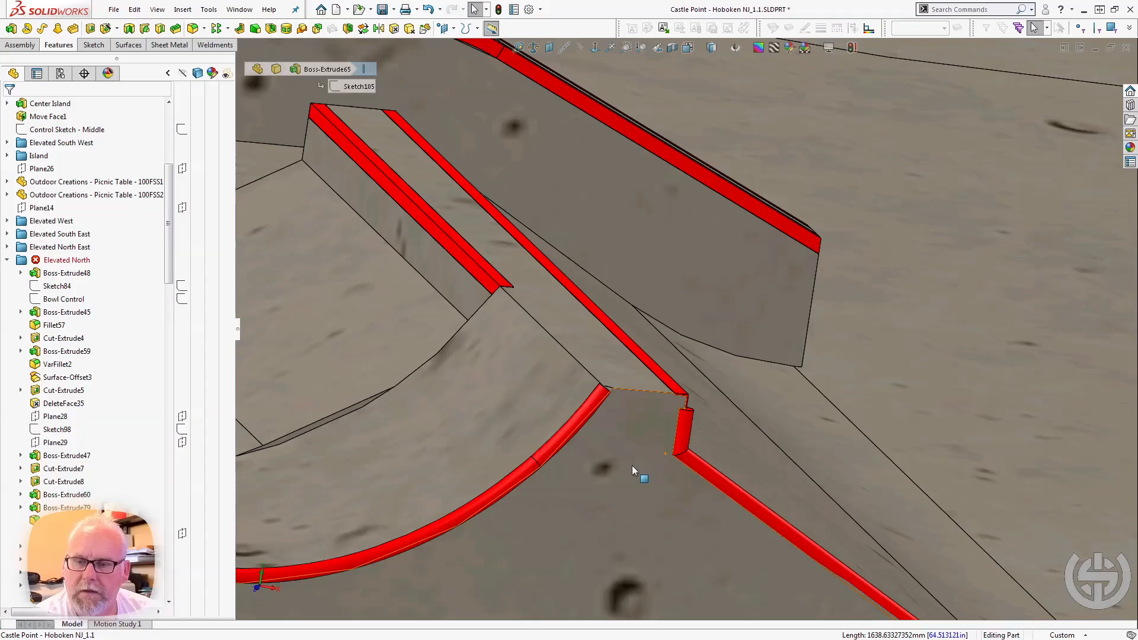
left_click(634, 390)
middle_click_drag(638, 396, 557, 424)
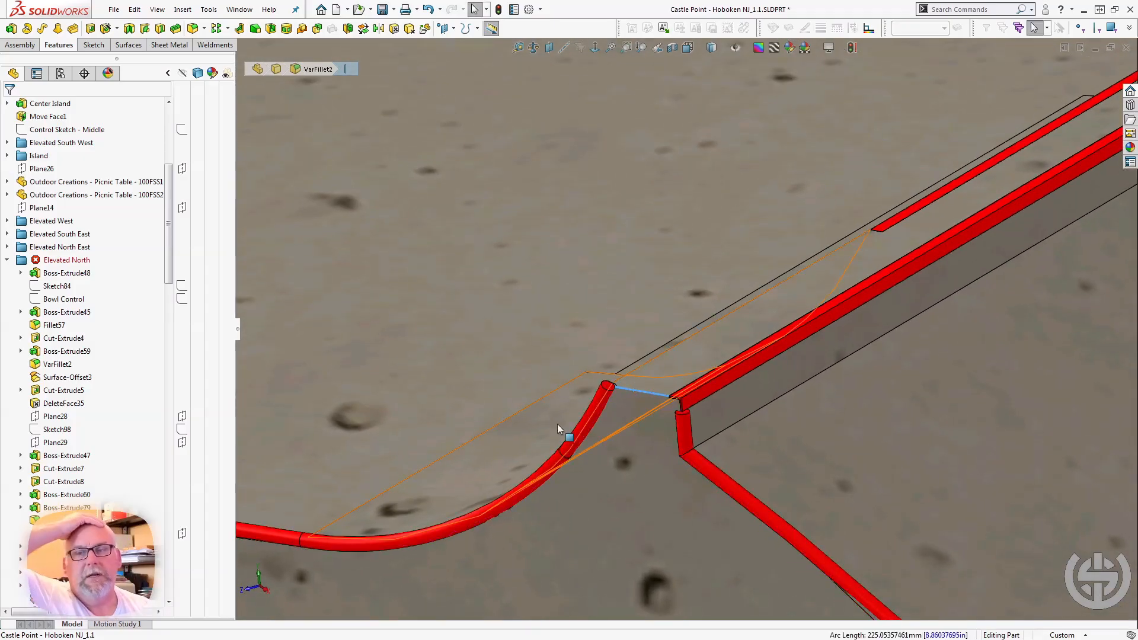
scroll(557, 424, "up", 6)
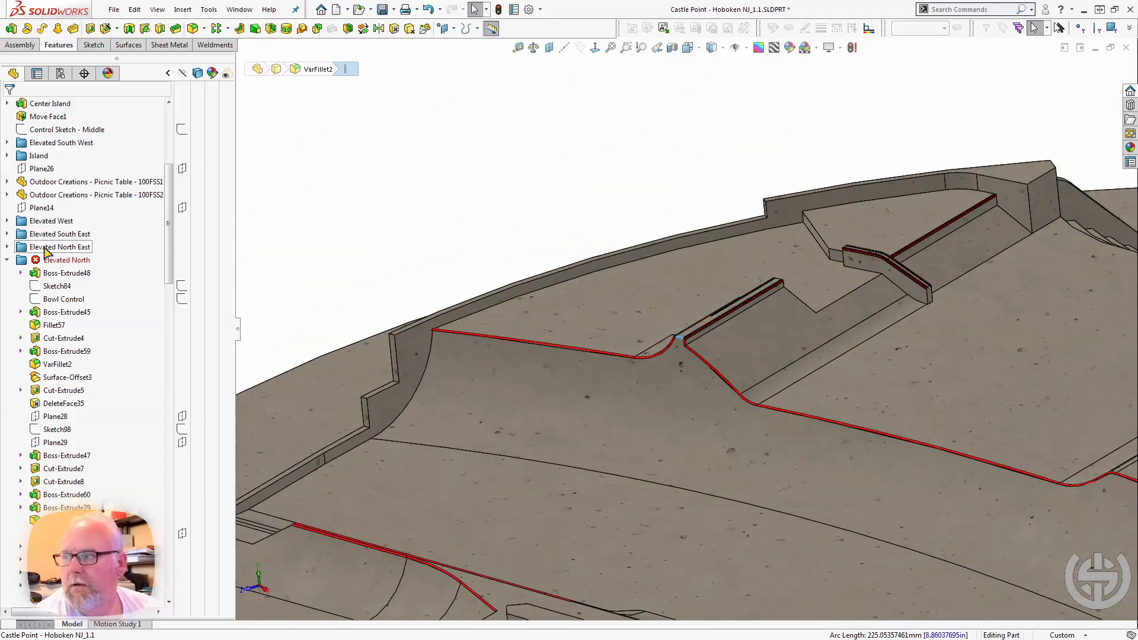
Collapse the Elevated North folder and view the whole skatepark part.
left_click(7, 259)
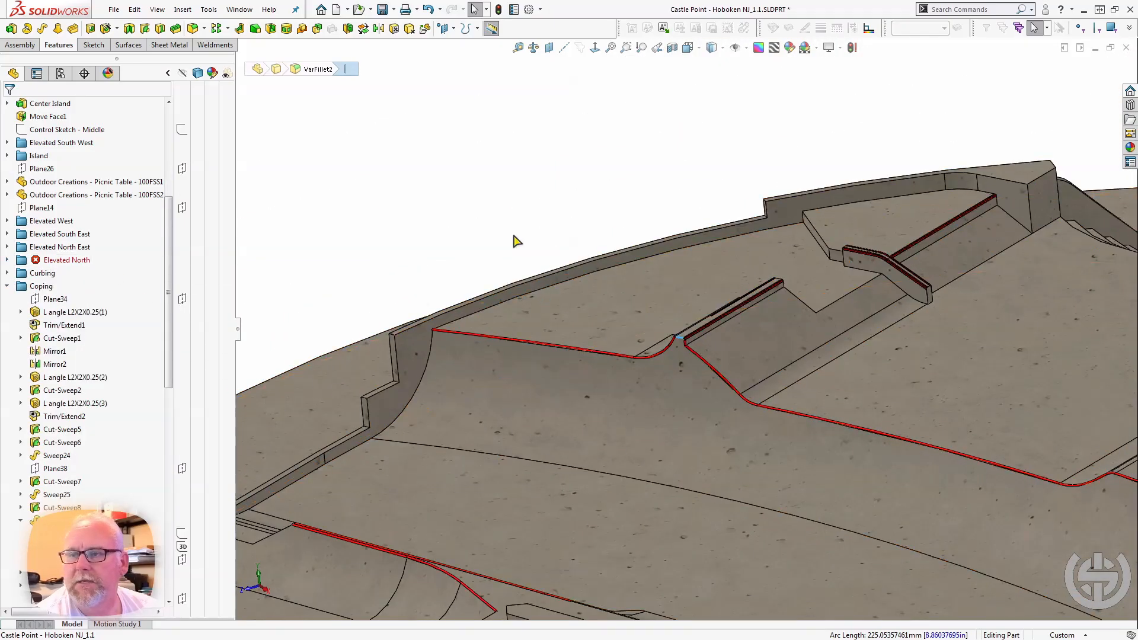
scroll(613, 285, "up", 3)
left_click(651, 360)
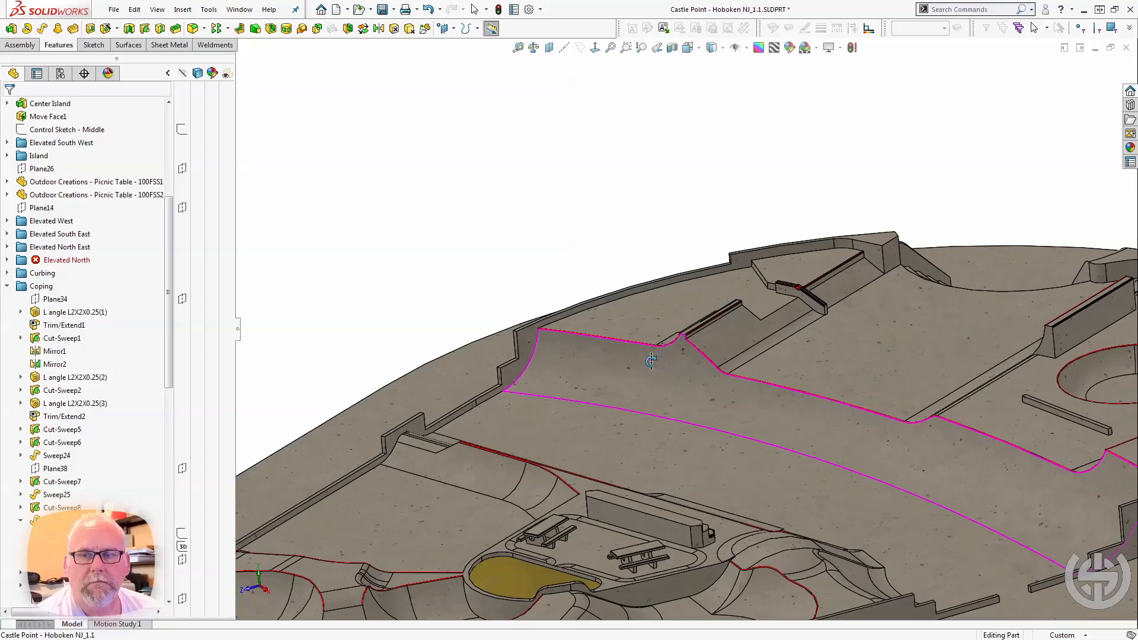
scroll(652, 361, "up", 10)
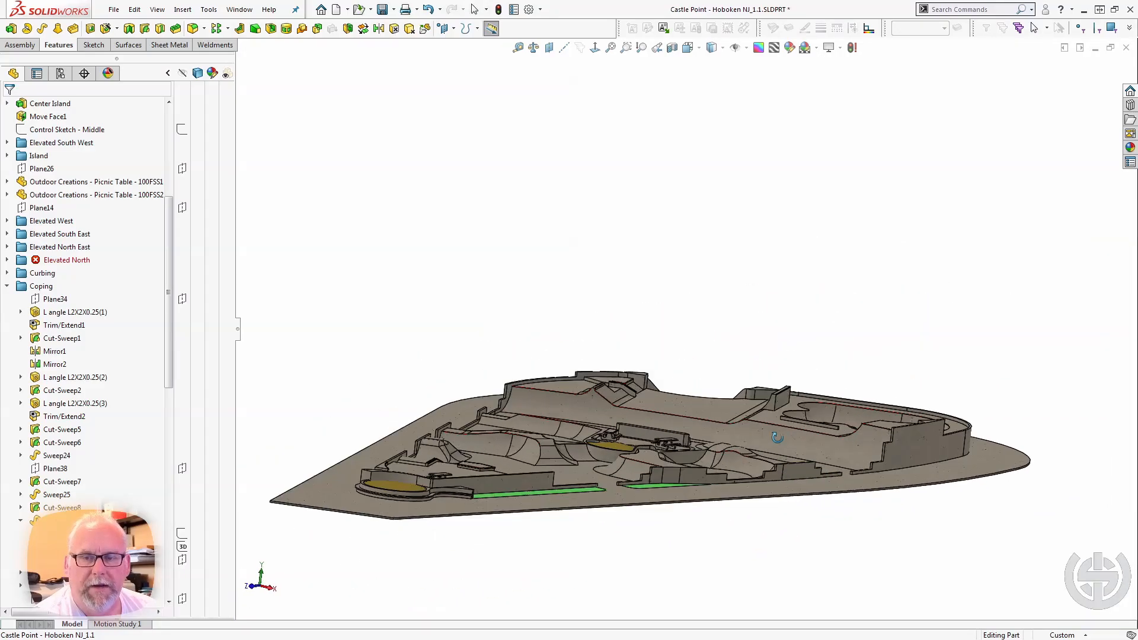
middle_click_drag(777, 438, 775, 453)
scroll(796, 179, "up", 3)
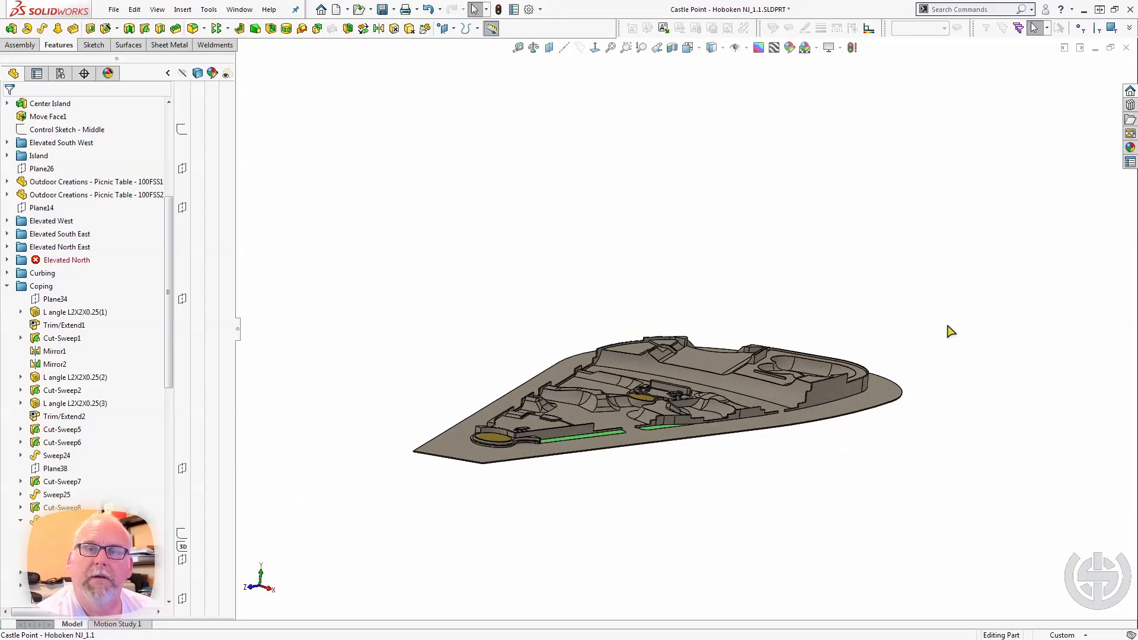
Switch to the Castle Point - Hoboken NJ assembly and examine the grind rail panels on the curb, selecting one middle rail.
scroll(946, 324, "down", 1)
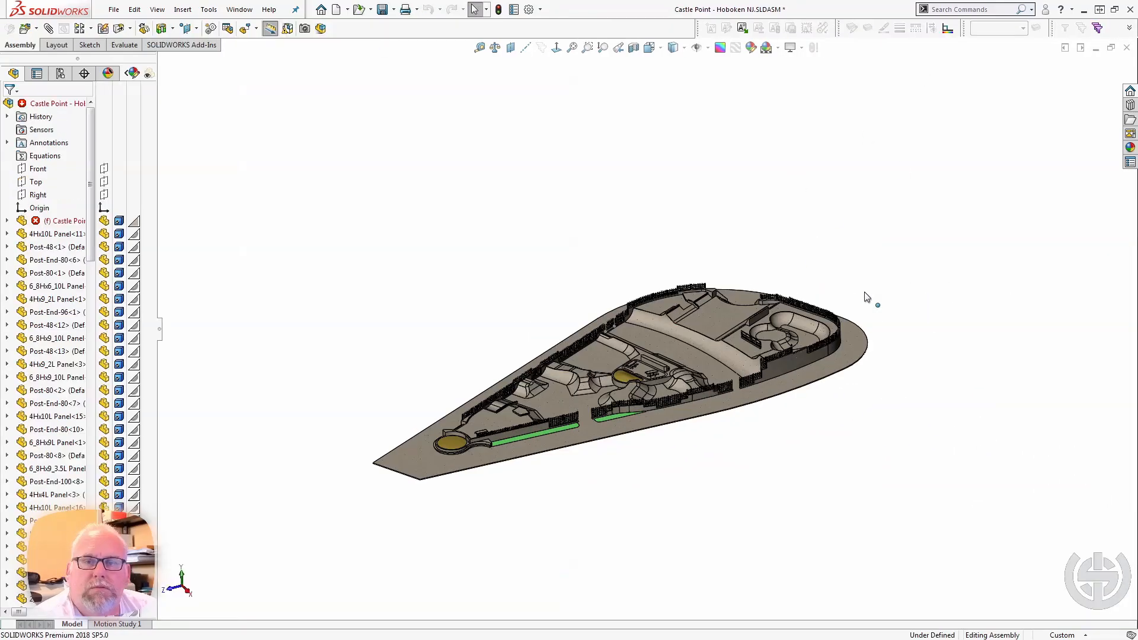
scroll(856, 291, "down", 3)
scroll(751, 360, "down", 8)
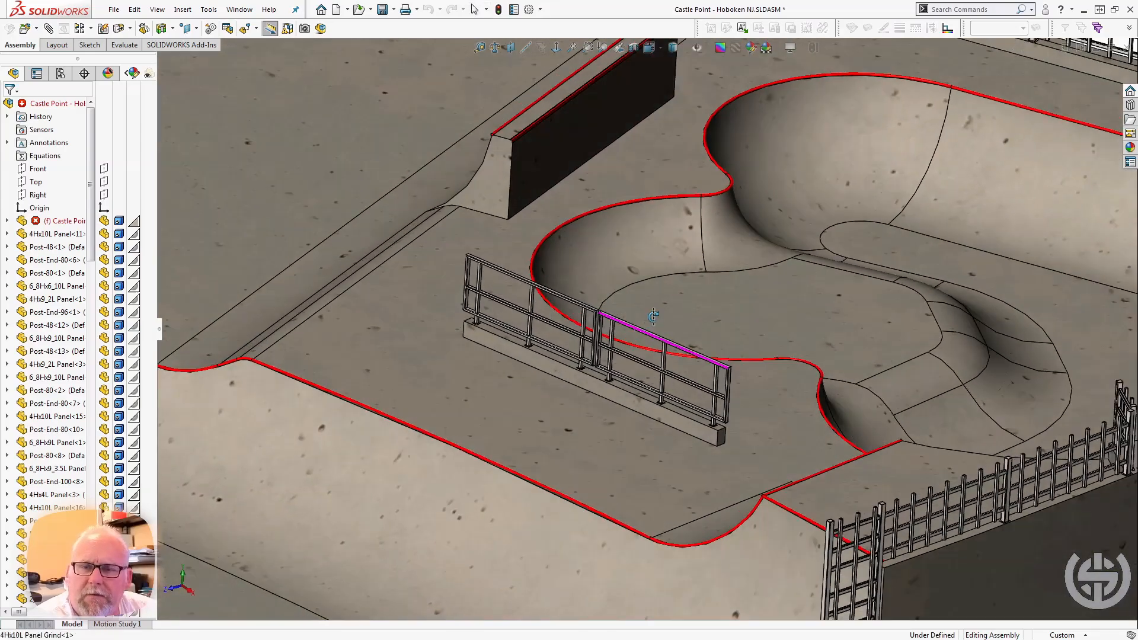
middle_click_drag(654, 316, 635, 303)
scroll(632, 311, "down", 5)
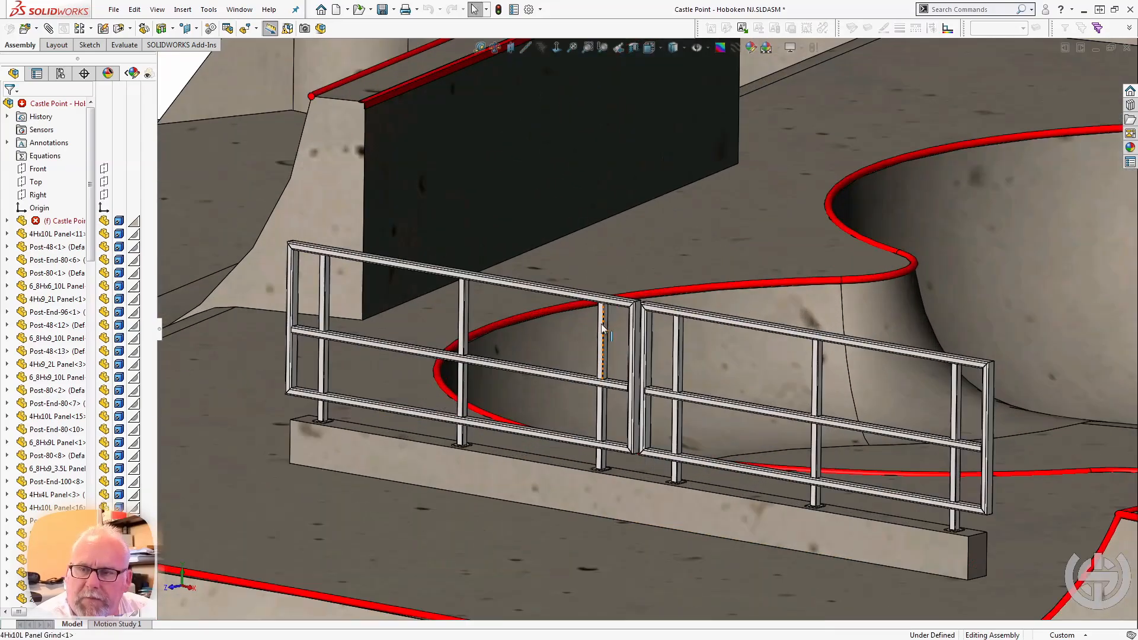
left_click(576, 375)
middle_click_drag(577, 375, 602, 447)
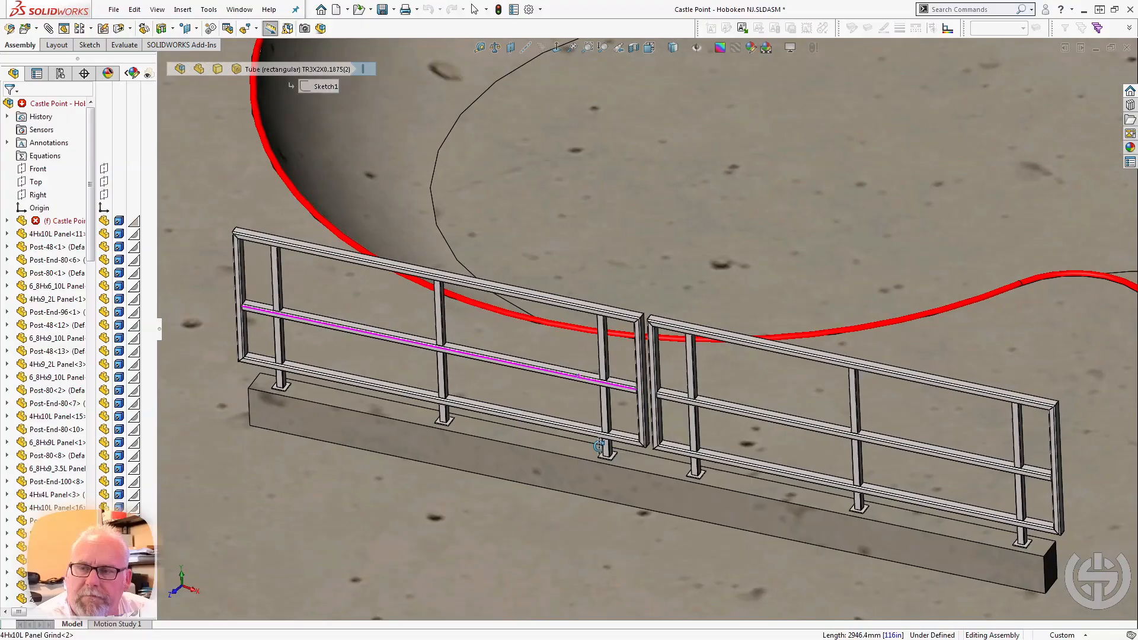
Examine the grind rails' surroundings and the stepped perimeter fence, and select the long curved ramp face in front of the rails.
scroll(599, 445, "up", 6)
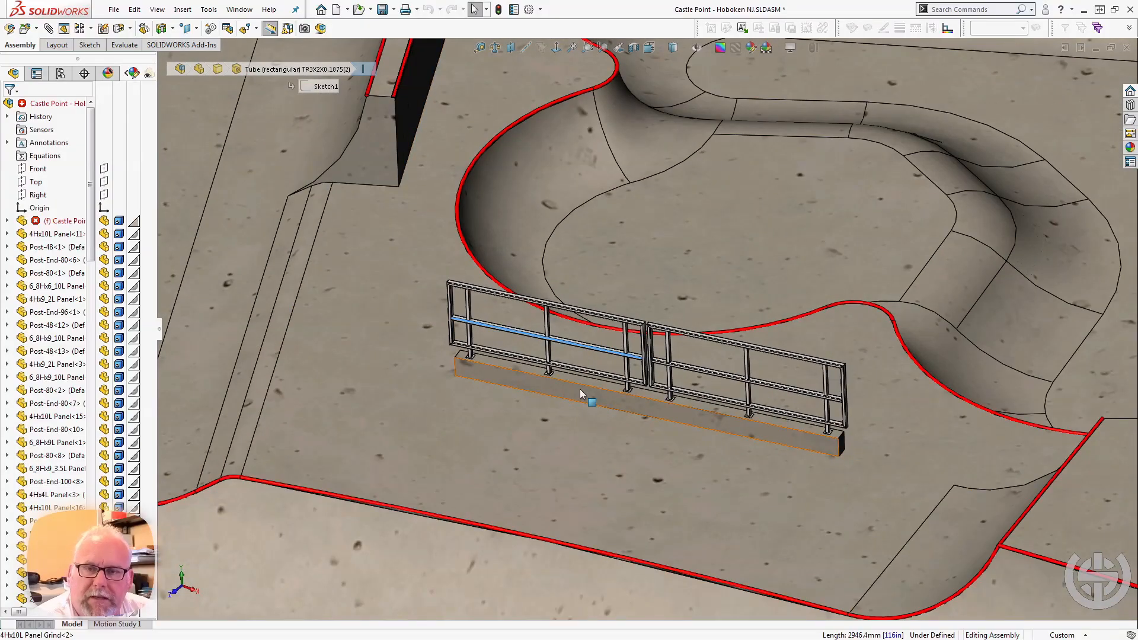
middle_click_drag(538, 484, 558, 346)
middle_click_drag(577, 417, 546, 493)
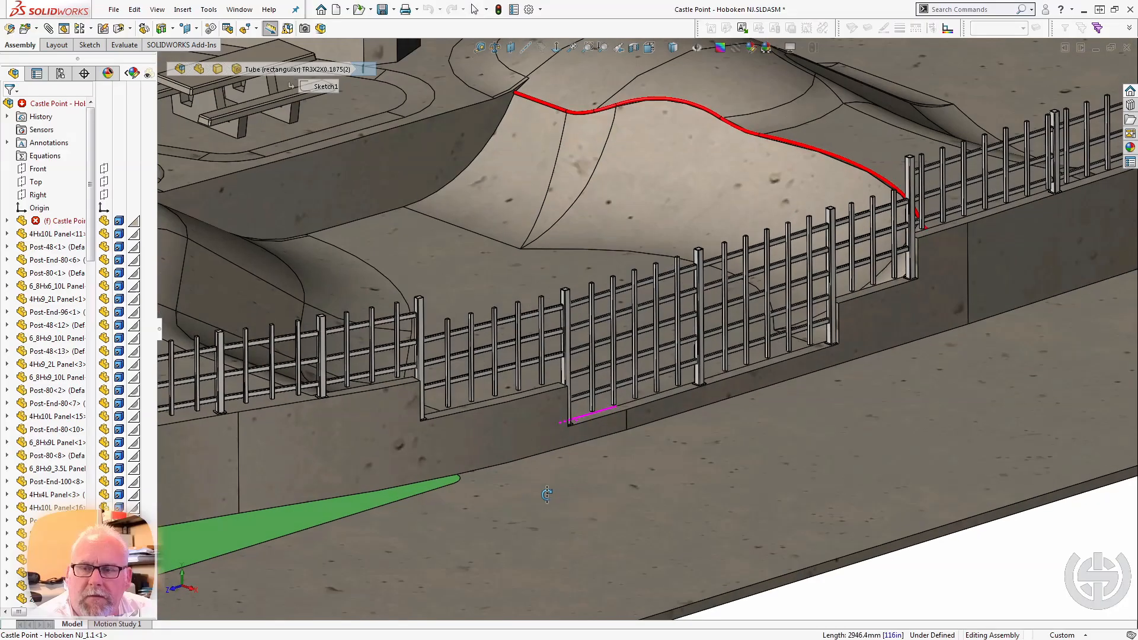
scroll(546, 493, "up", 3)
middle_click_drag(641, 229, 705, 243)
middle_click_drag(720, 205, 920, 619, "ctrl")
left_click(647, 393)
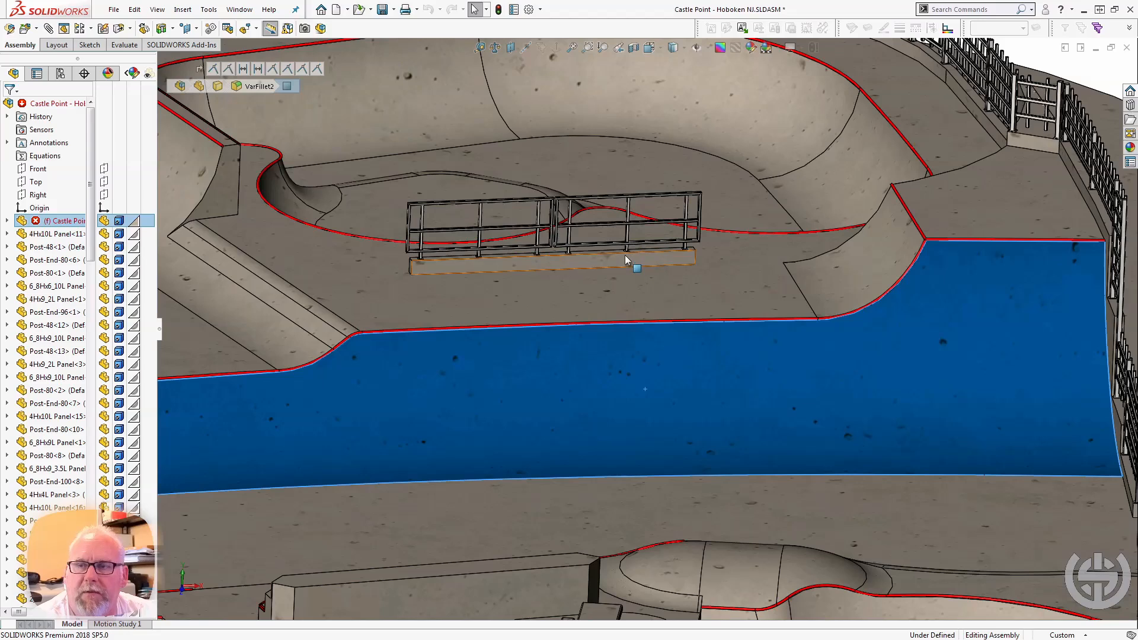
Select the short curved ramp face near the grind rails, followed by the curved wall face between that ramp and the fence.
left_click(914, 235)
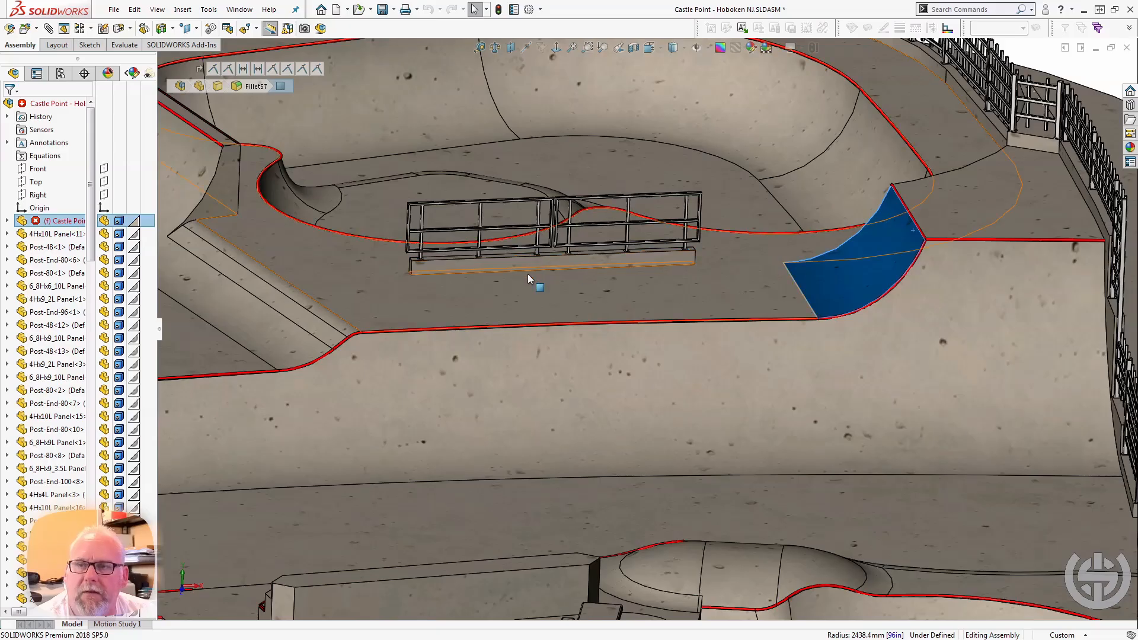
middle_click_drag(527, 273, 610, 314)
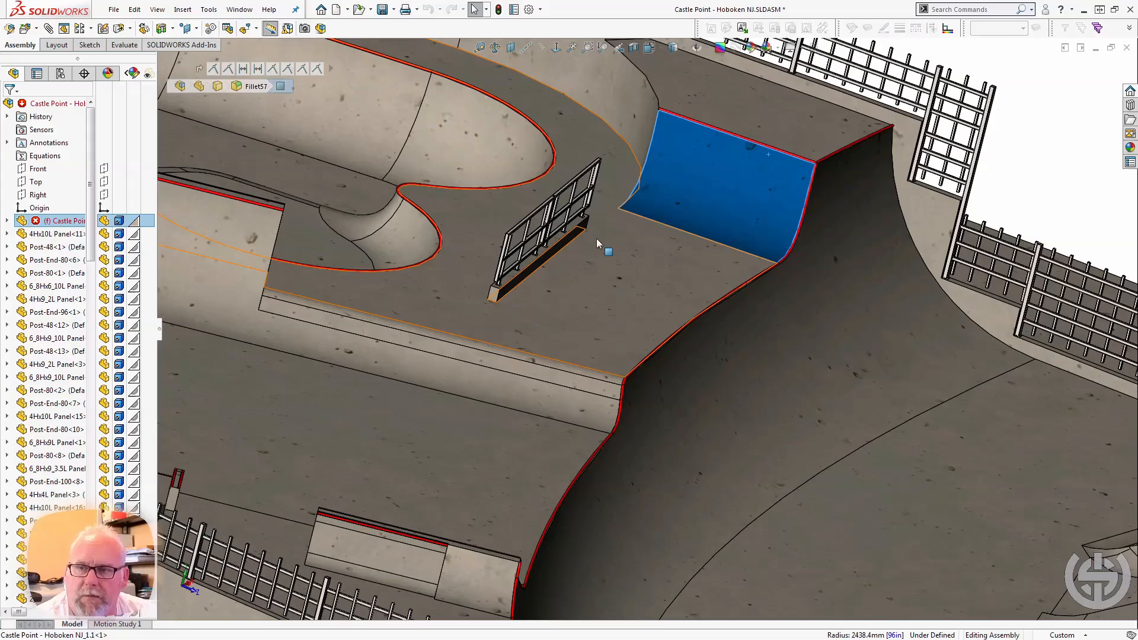
middle_click_drag(586, 131, 641, 214)
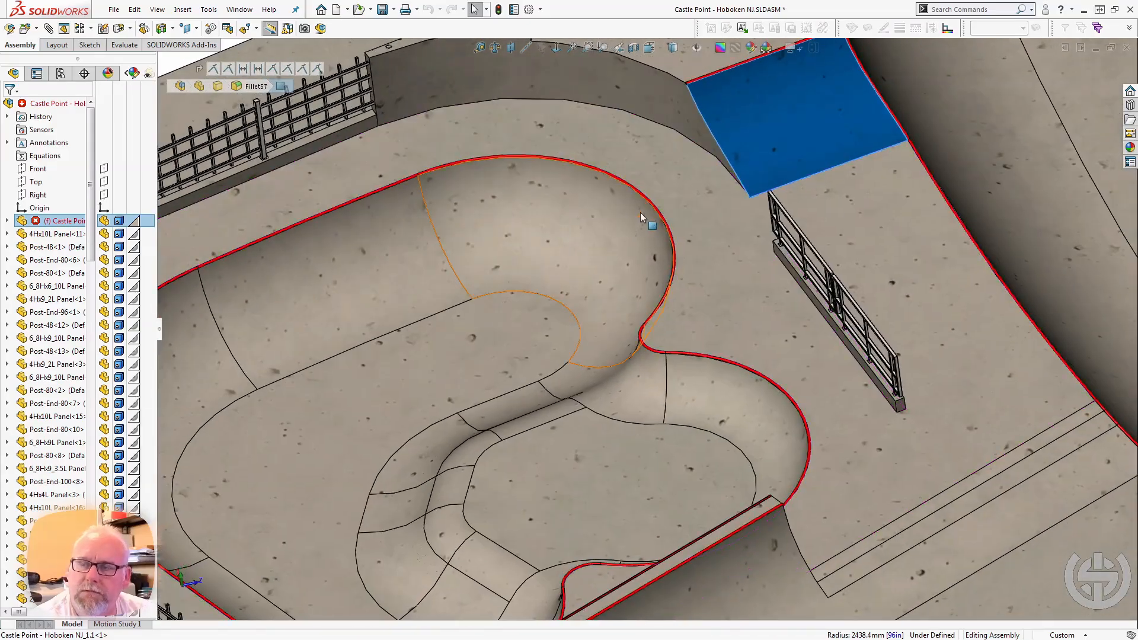
left_click(582, 82)
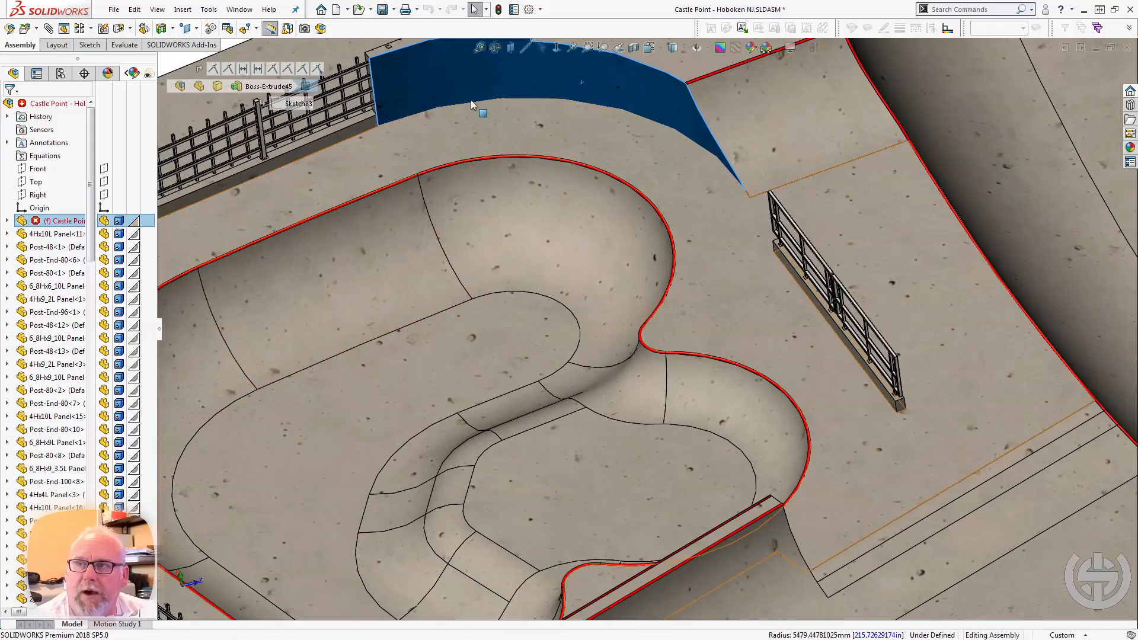
Examine the fence panels following the curved outer wall around the bowl and the fence gap at the selected wall.
scroll(632, 236, "up", 3)
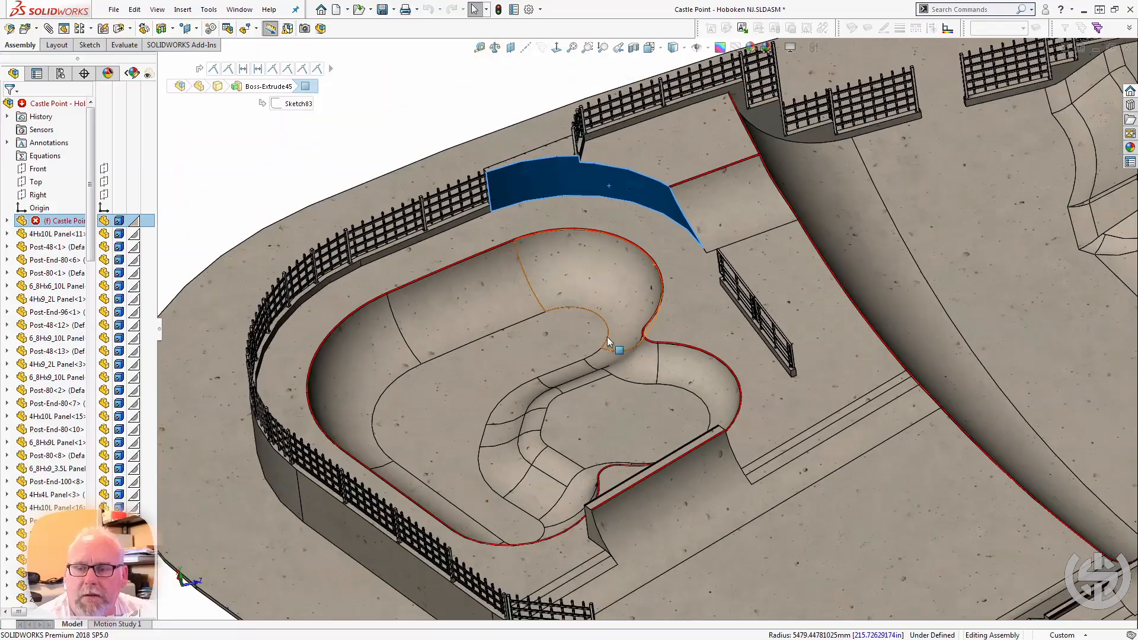
middle_click_drag(615, 346, 730, 326)
scroll(796, 297, "up", 2)
scroll(841, 348, "down", 5)
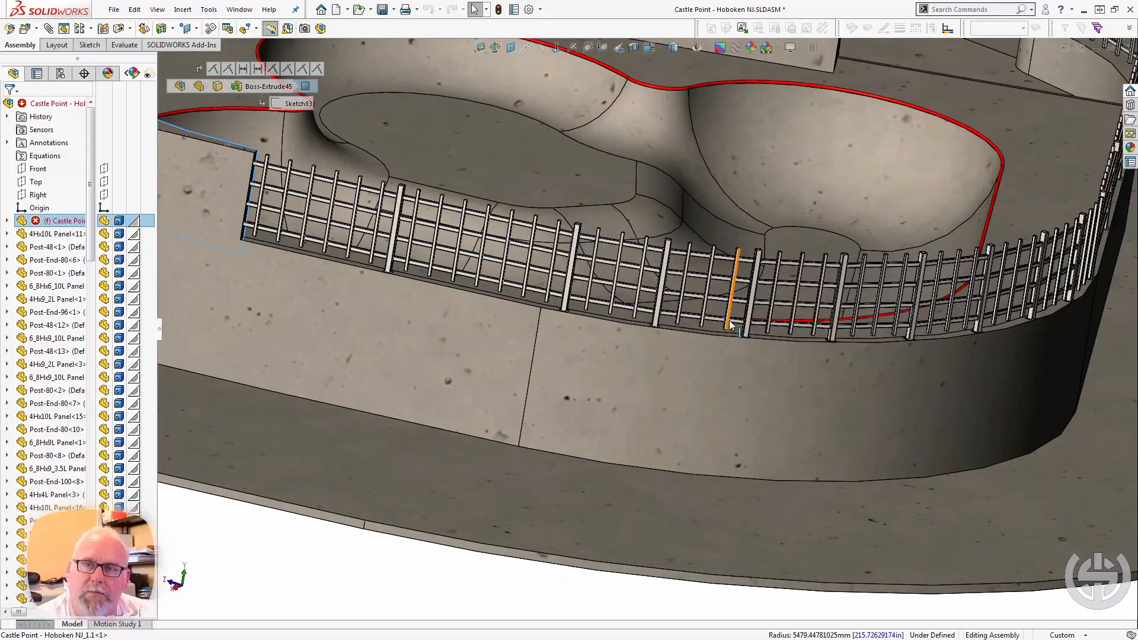
scroll(669, 312, "up", 3)
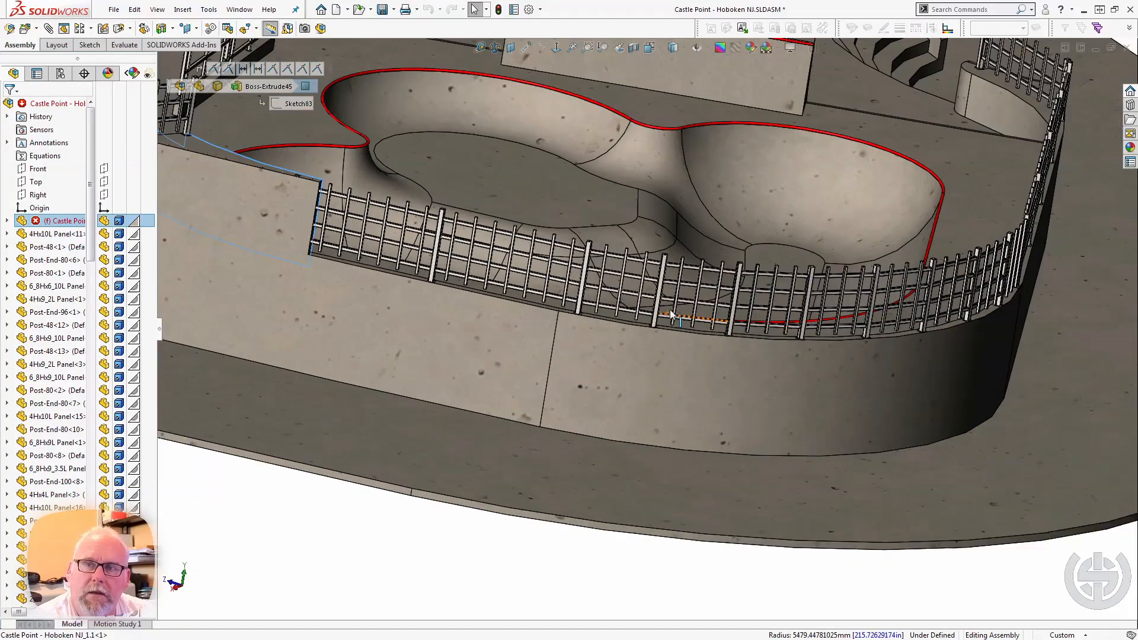
middle_click_drag(536, 219, 600, 291)
scroll(540, 185, "down", 4)
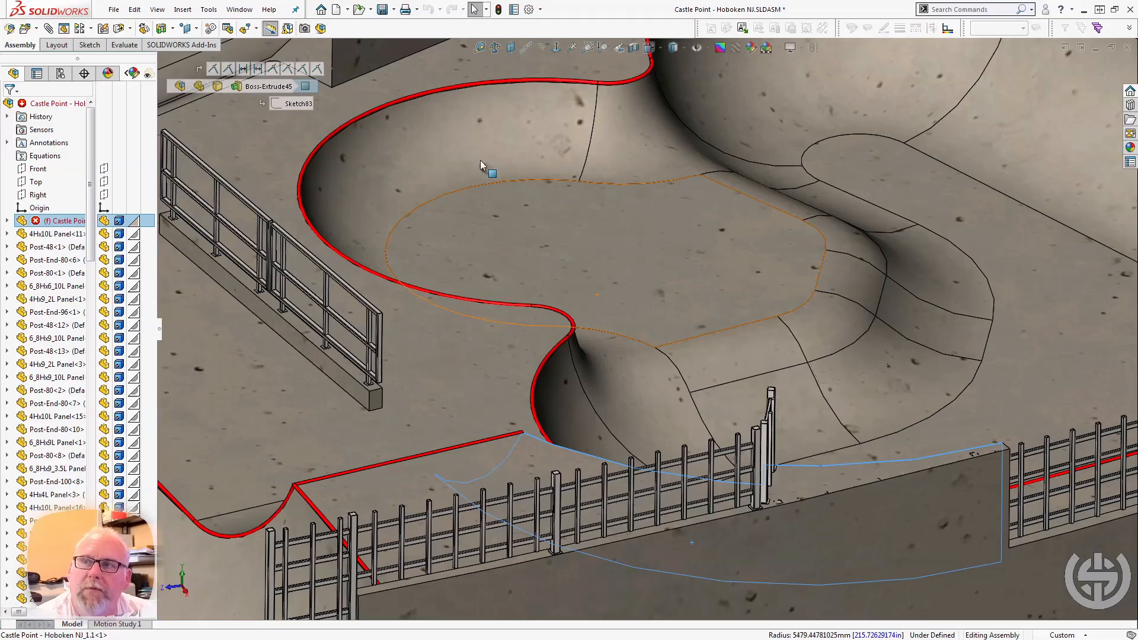
Examine the tall red-edged ledge wall beside the bowl and its position relative to the surrounding fence.
scroll(474, 148, "up", 4)
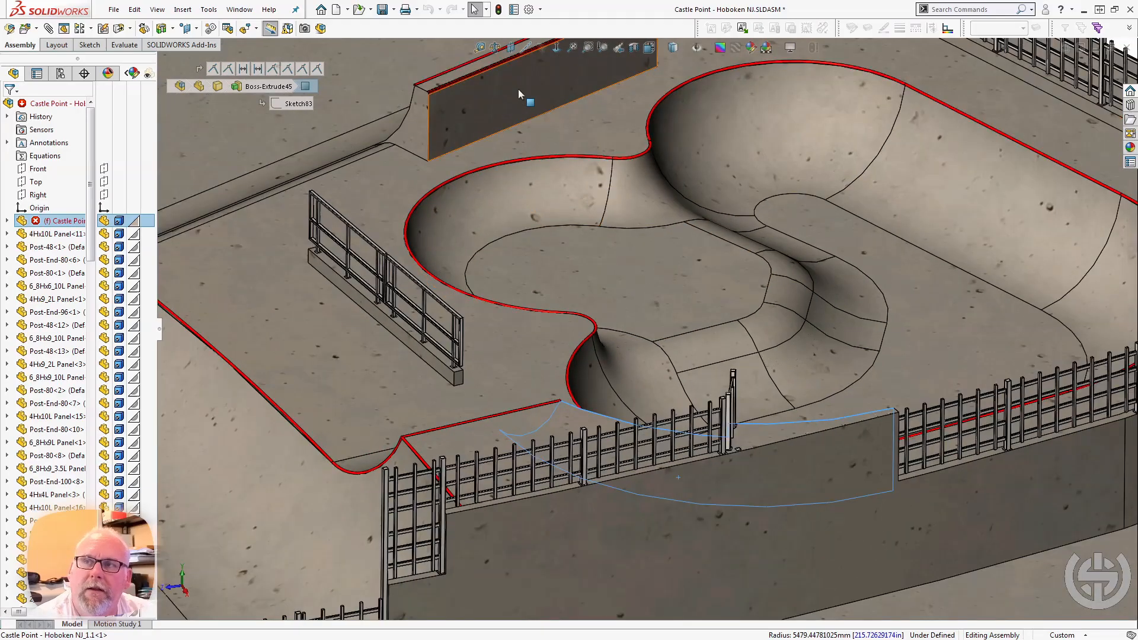
scroll(550, 86, "down", 3)
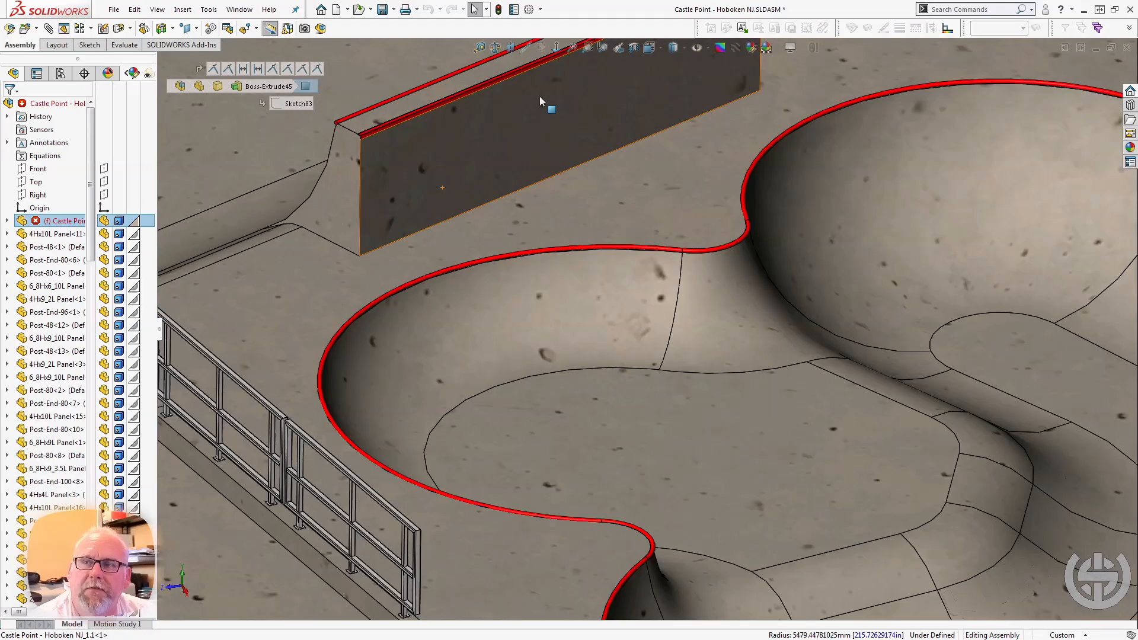
middle_click_drag(539, 96, 503, 109)
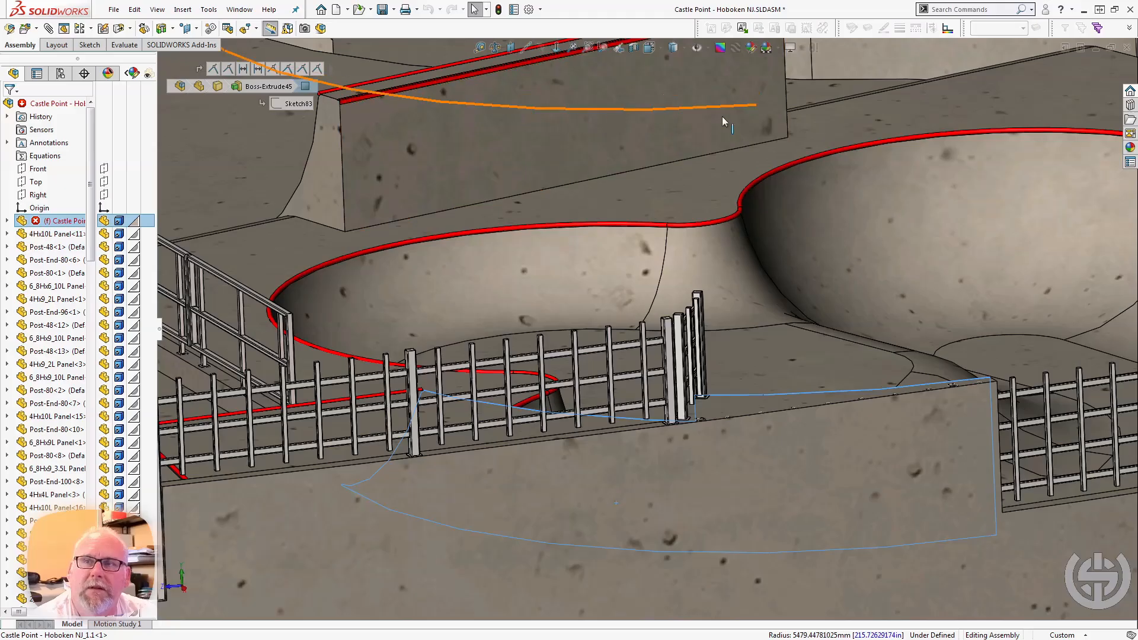
scroll(636, 141, "up", 3)
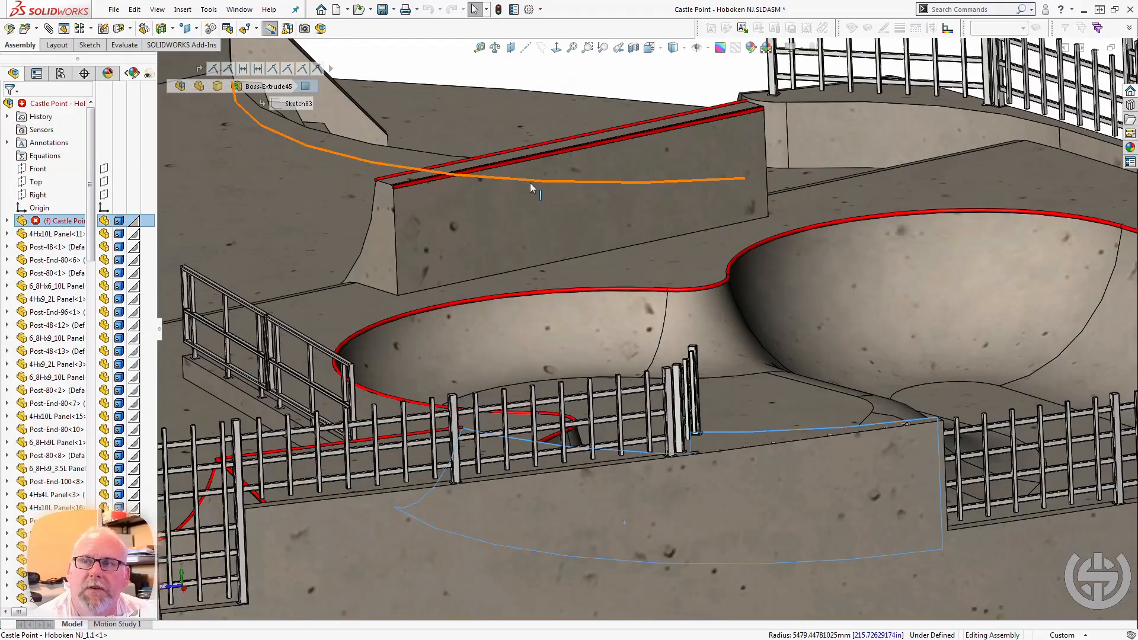
scroll(652, 162, "down", 2)
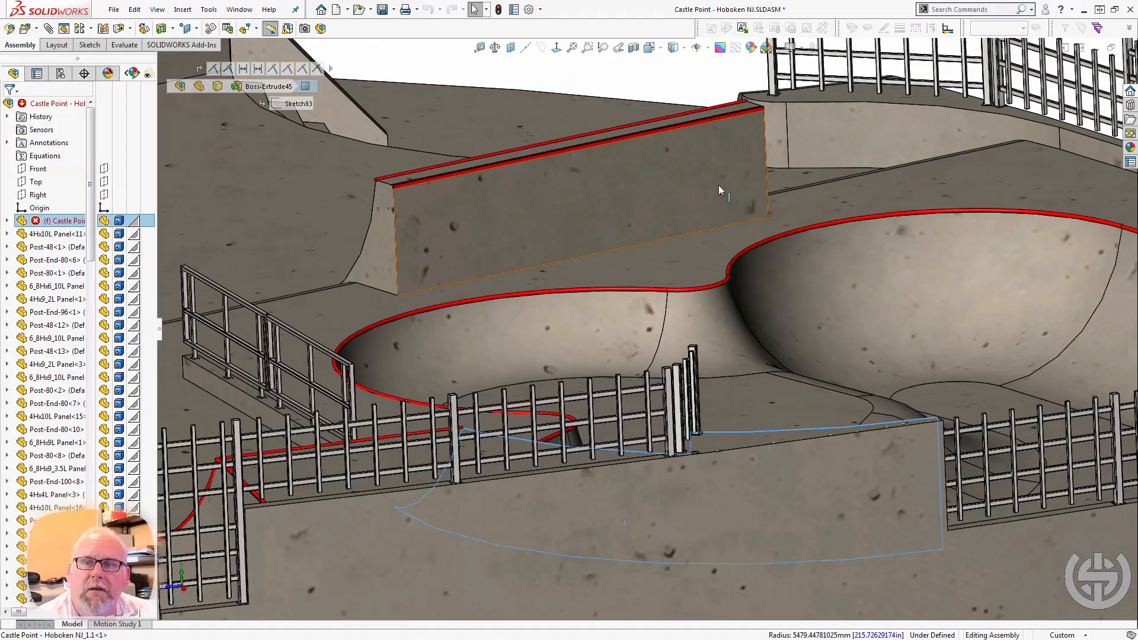
middle_click_drag(775, 267, 670, 277)
scroll(530, 326, "up", 2)
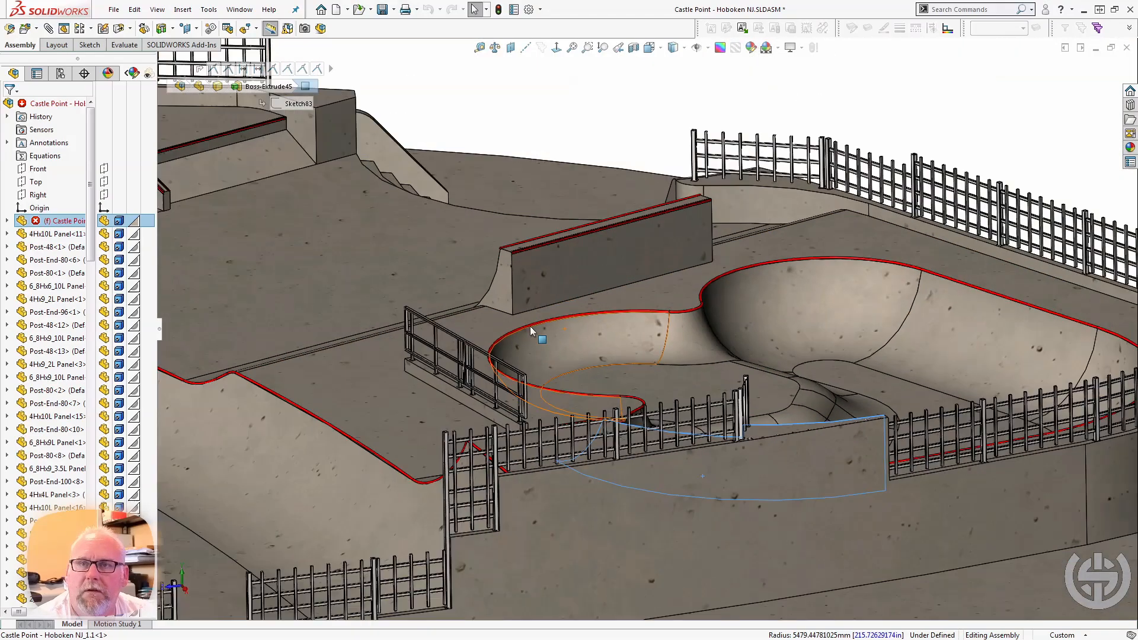
scroll(777, 211, "up", 1)
scroll(777, 210, "down", 1)
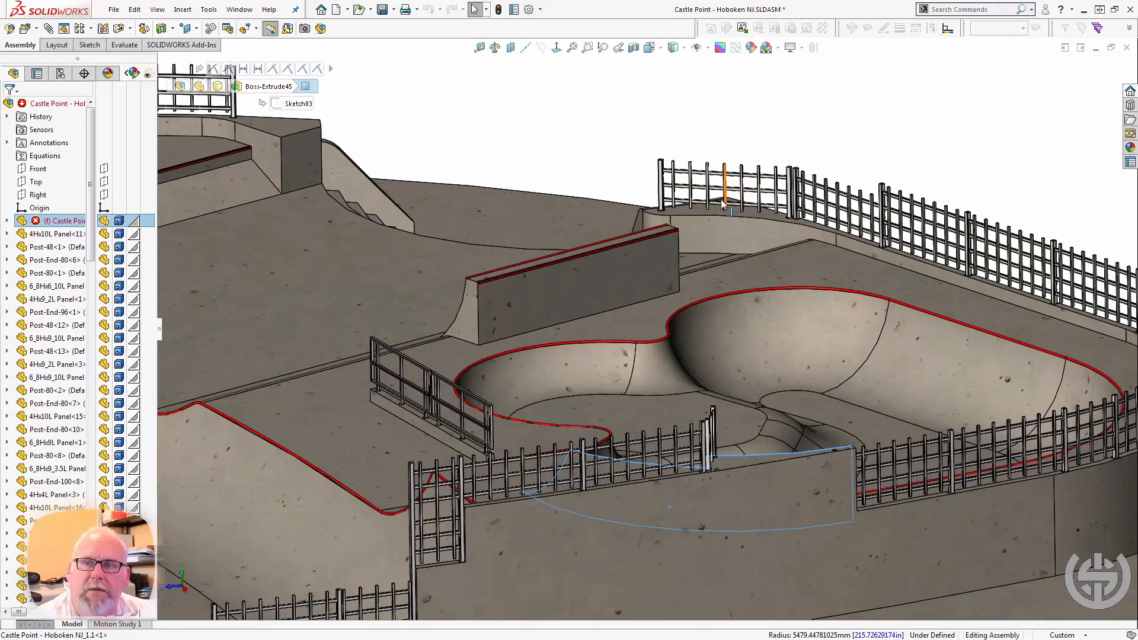
Examine the end of the fenced wall above the curved stairs and select the wall's top face.
scroll(652, 202, "up", 1)
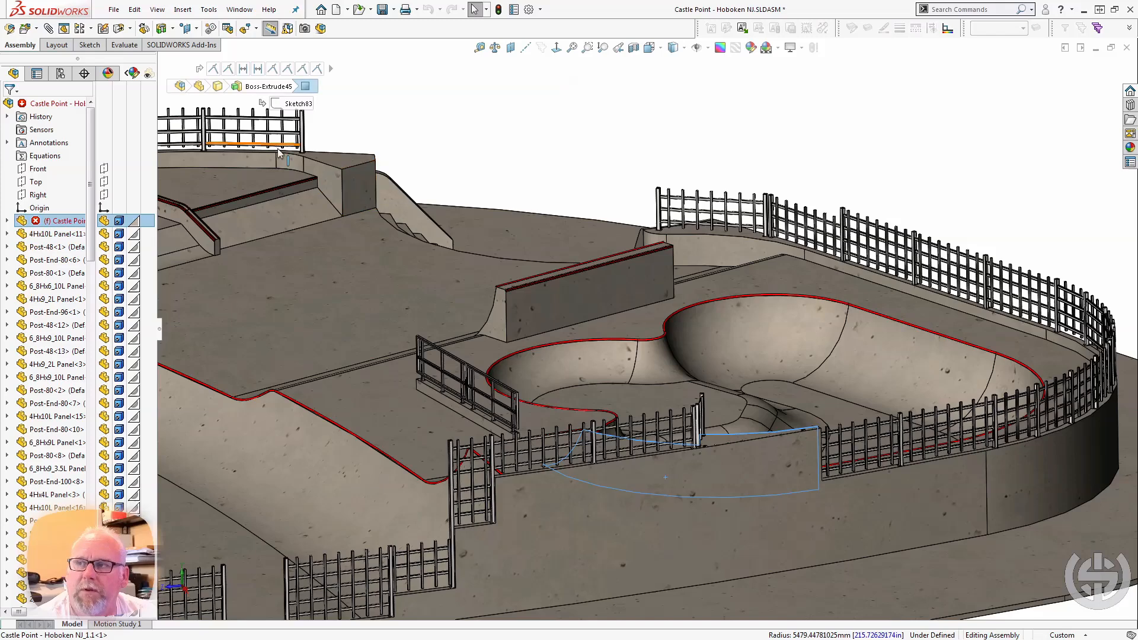
scroll(278, 152, "down", 2)
middle_click(380, 179)
middle_click_drag(380, 180, 259, 218)
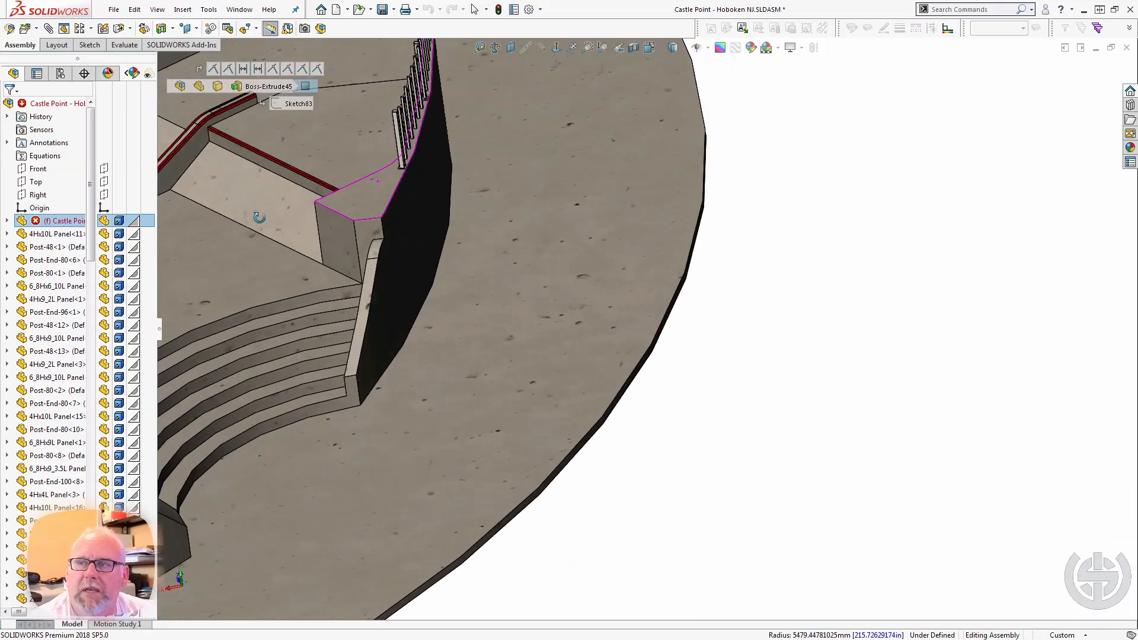
left_click(375, 197)
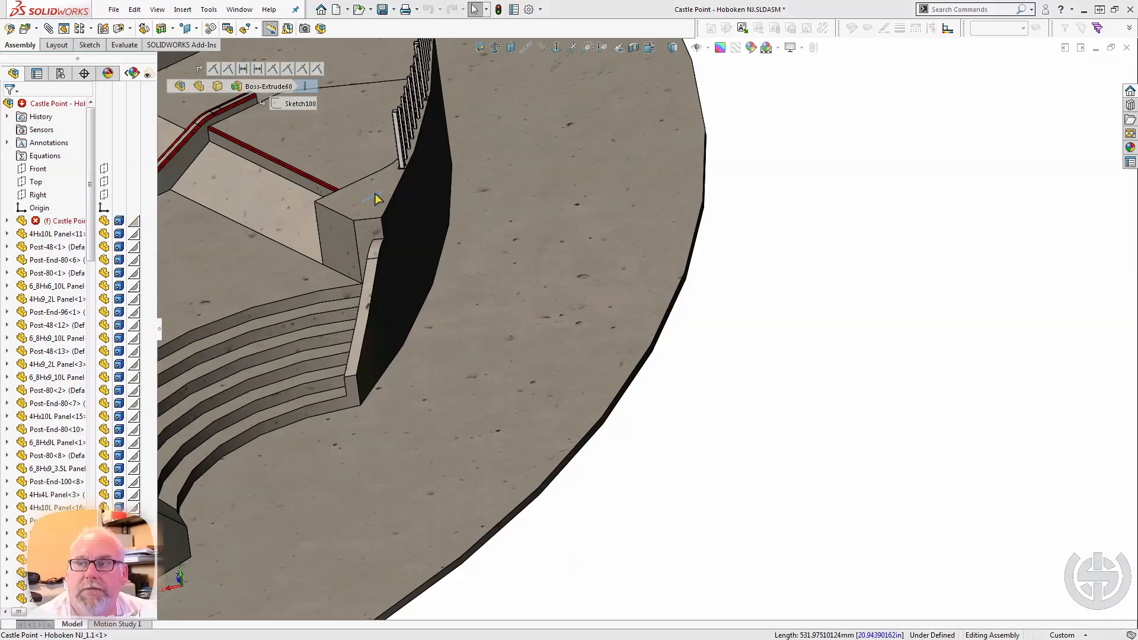
left_click(381, 204)
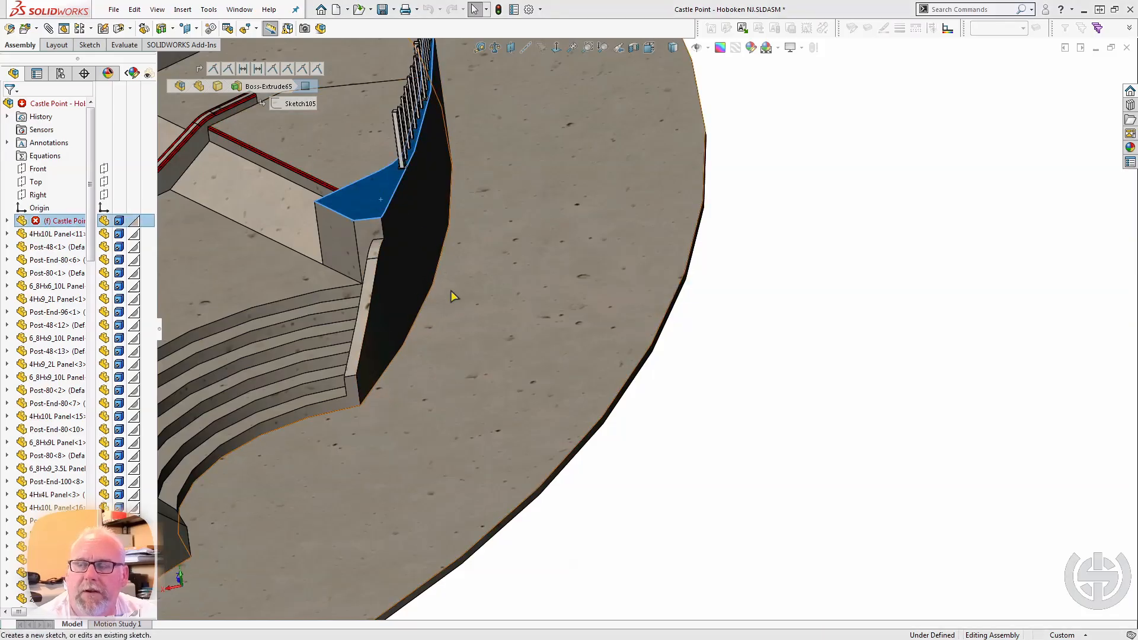
View the whole skatepark assembly with its complete perimeter fencing from the outer side.
scroll(450, 291, "up", 4)
middle_click_drag(424, 312, 447, 222)
middle_click_drag(539, 203, 444, 388)
scroll(502, 467, "up", 2)
scroll(452, 498, "up", 4)
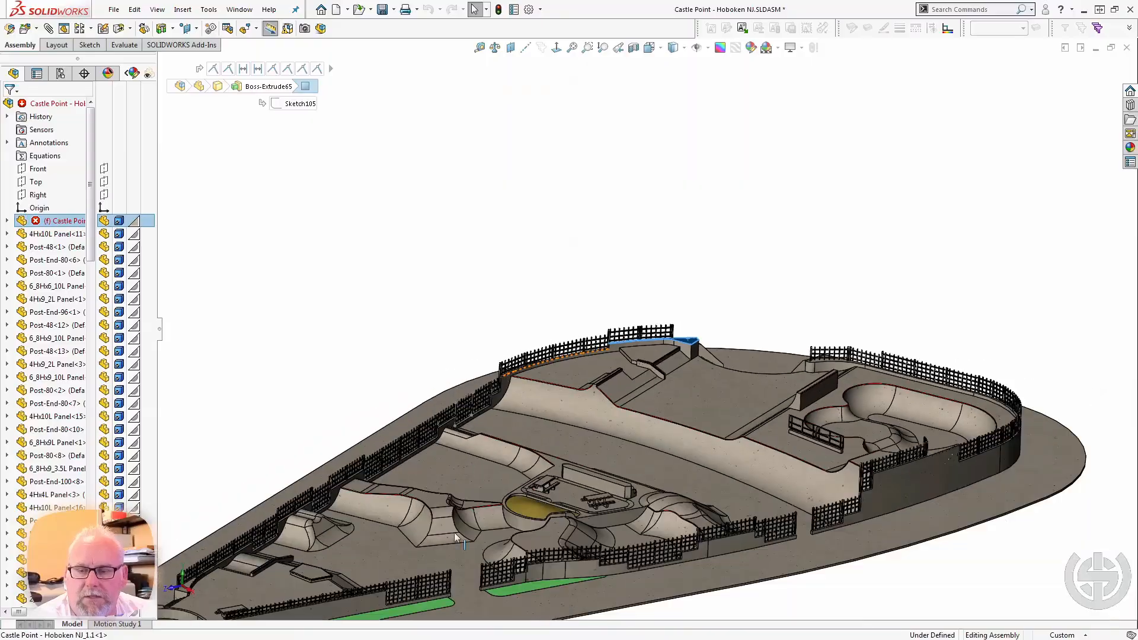
scroll(343, 504, "down", 3)
scroll(379, 520, "down", 5)
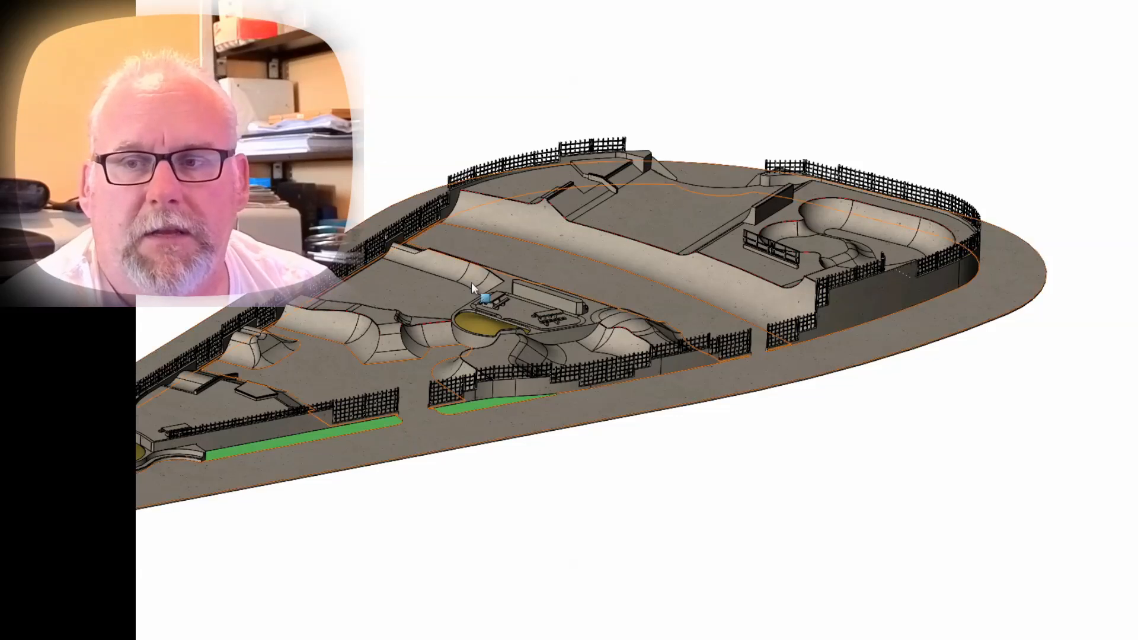
Examine the stepped fence panels along the low outer wall in front of the picnic tables from near ground level.
scroll(515, 392, "up", 6)
middle_click_drag(515, 360, 435, 257)
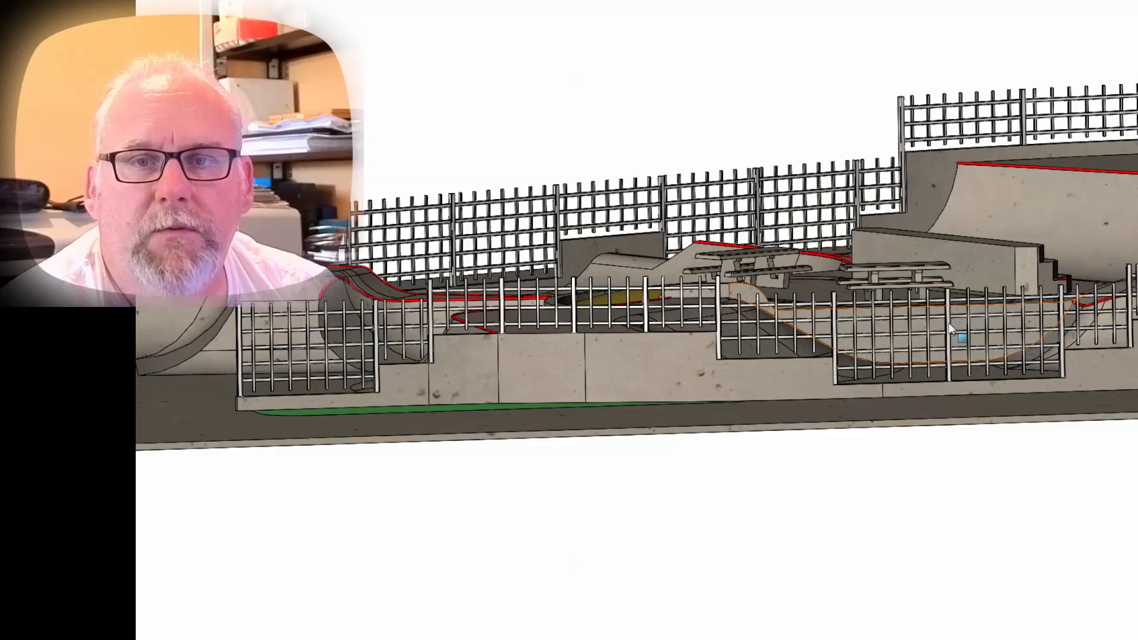
middle_click_drag(731, 362, 738, 364)
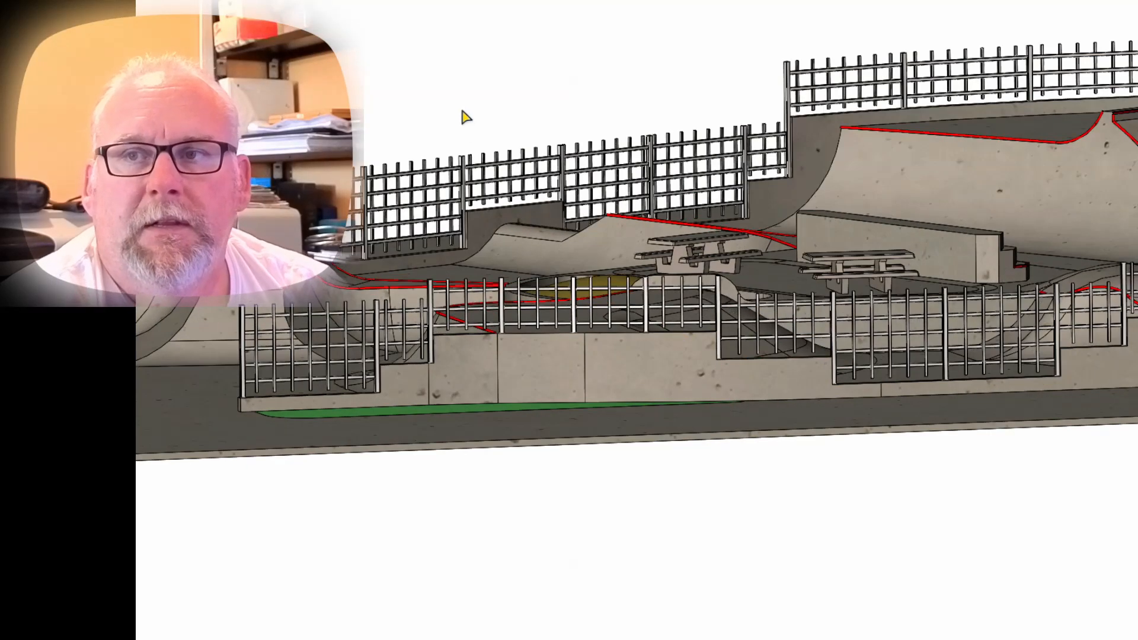
middle_click_drag(462, 108, 469, 120)
scroll(473, 128, "up", 2)
scroll(475, 129, "up", 3)
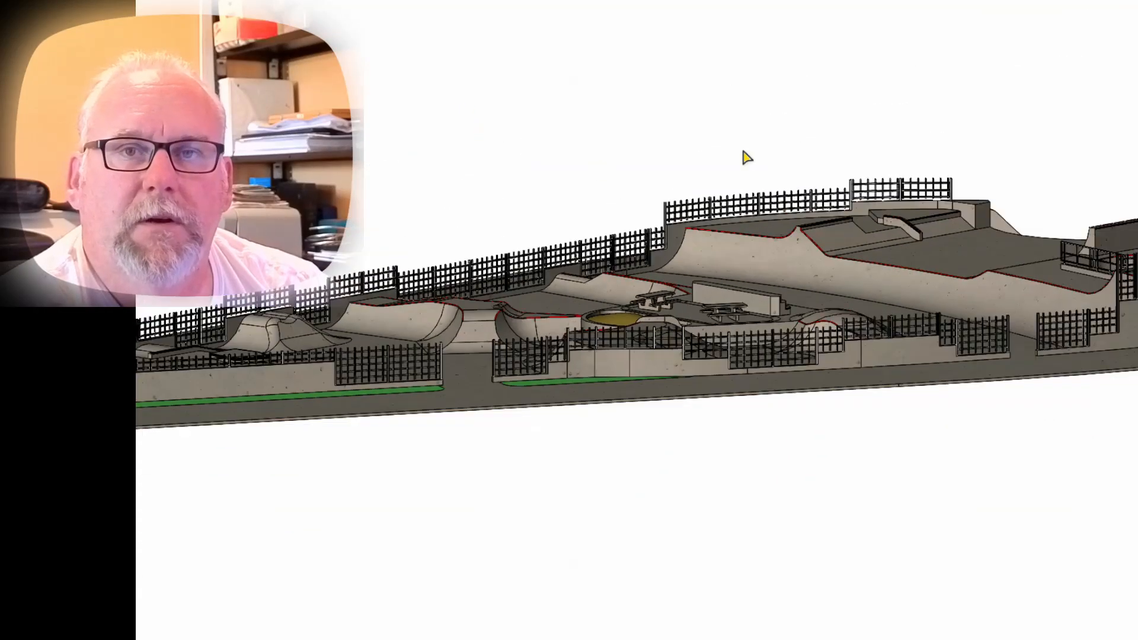
Examine the ramps and picnic area from above the fence and return to an overview of the entire skatepark.
scroll(743, 152, "down", 1)
middle_click_drag(685, 209, 673, 259)
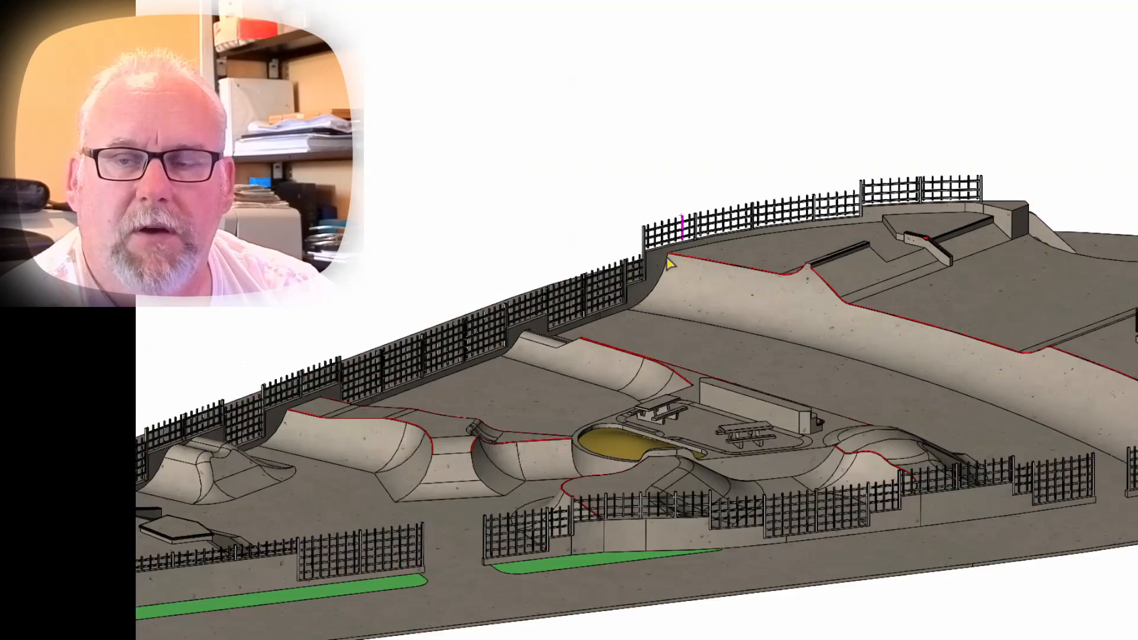
scroll(704, 307, "up", 4)
scroll(751, 343, "down", 1)
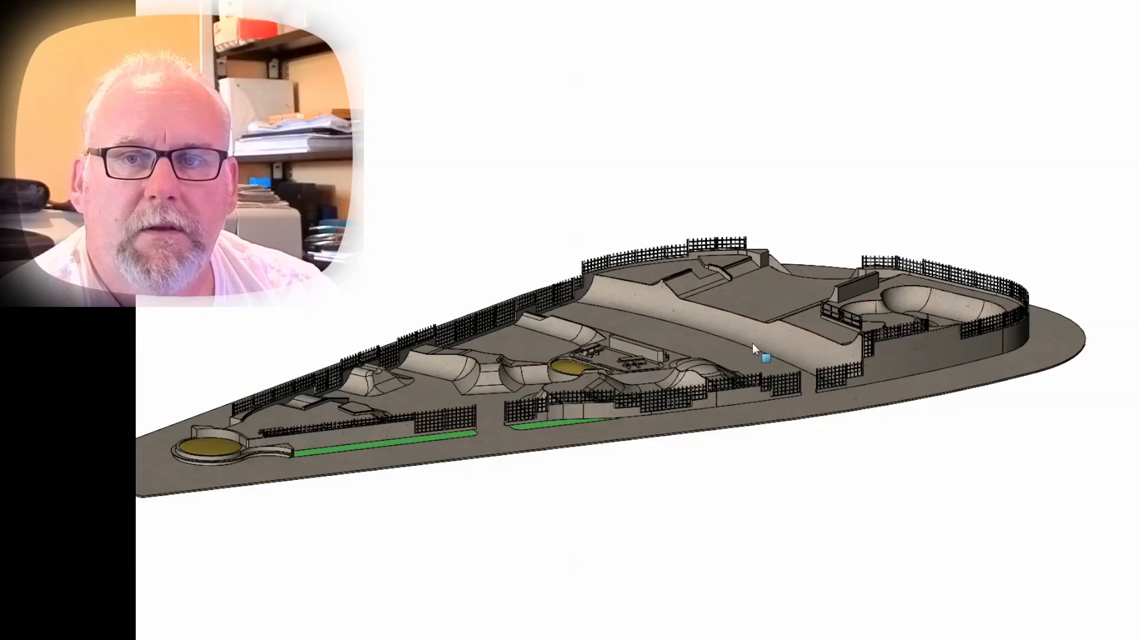